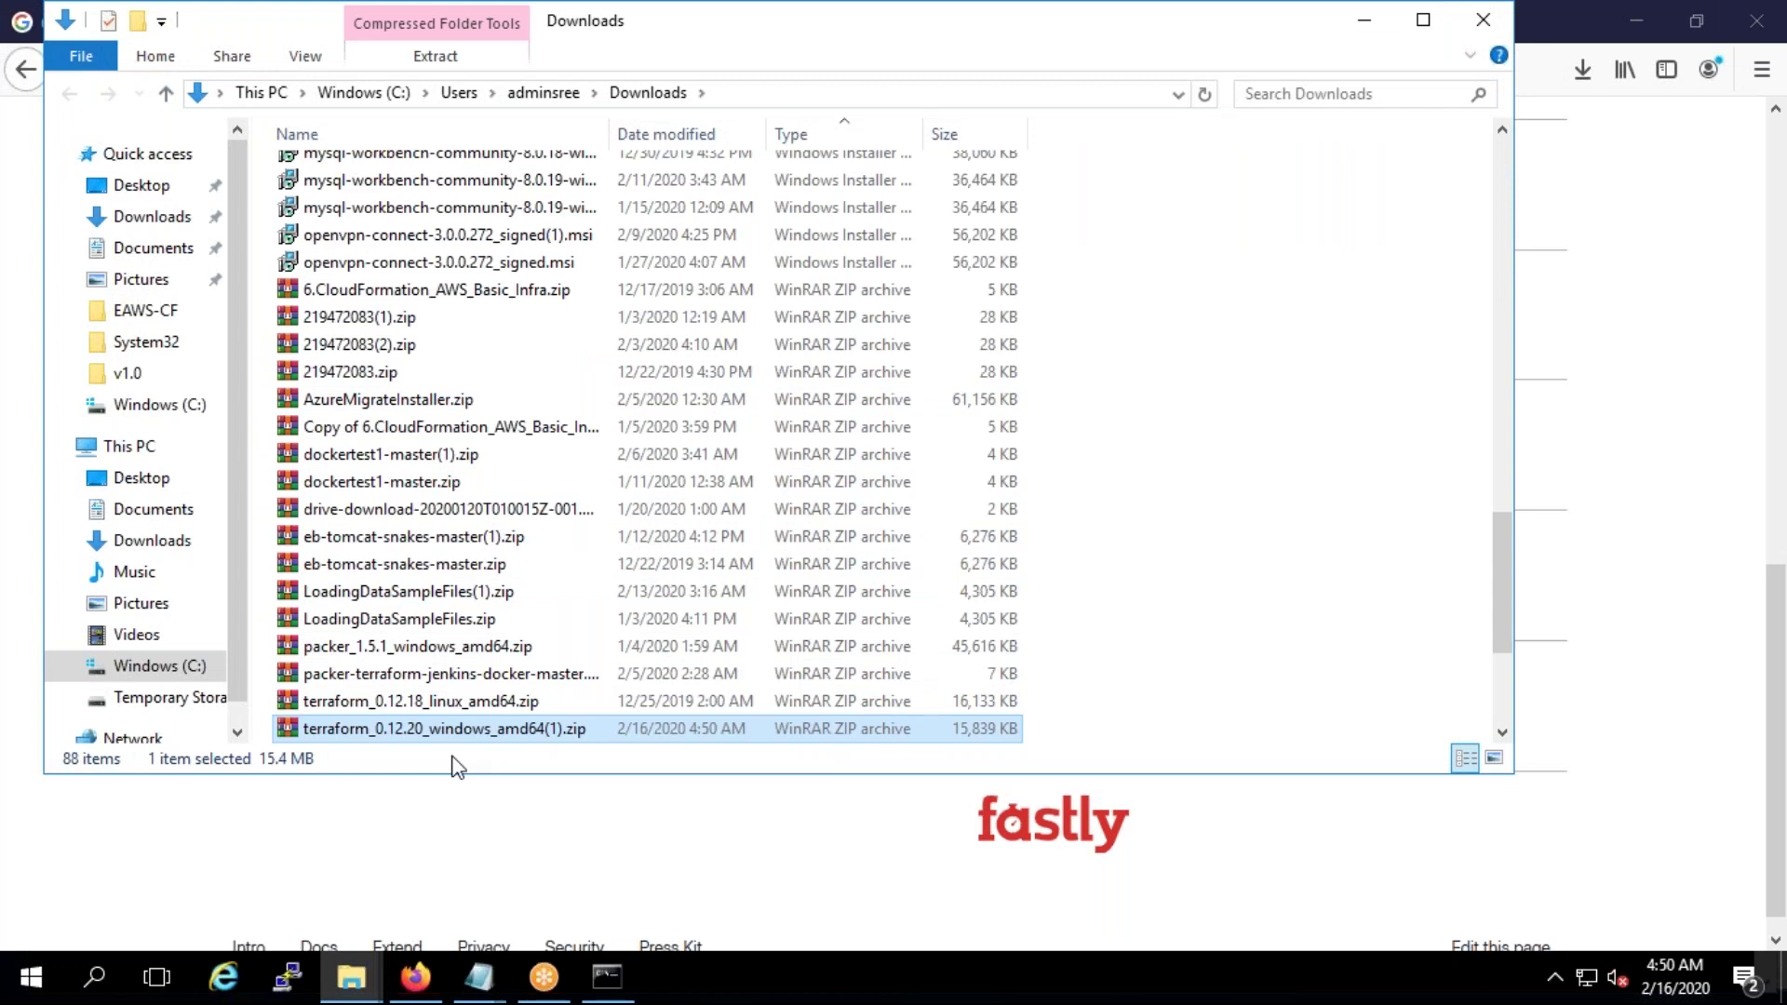
pyautogui.click(385, 296)
pyautogui.click(387, 316)
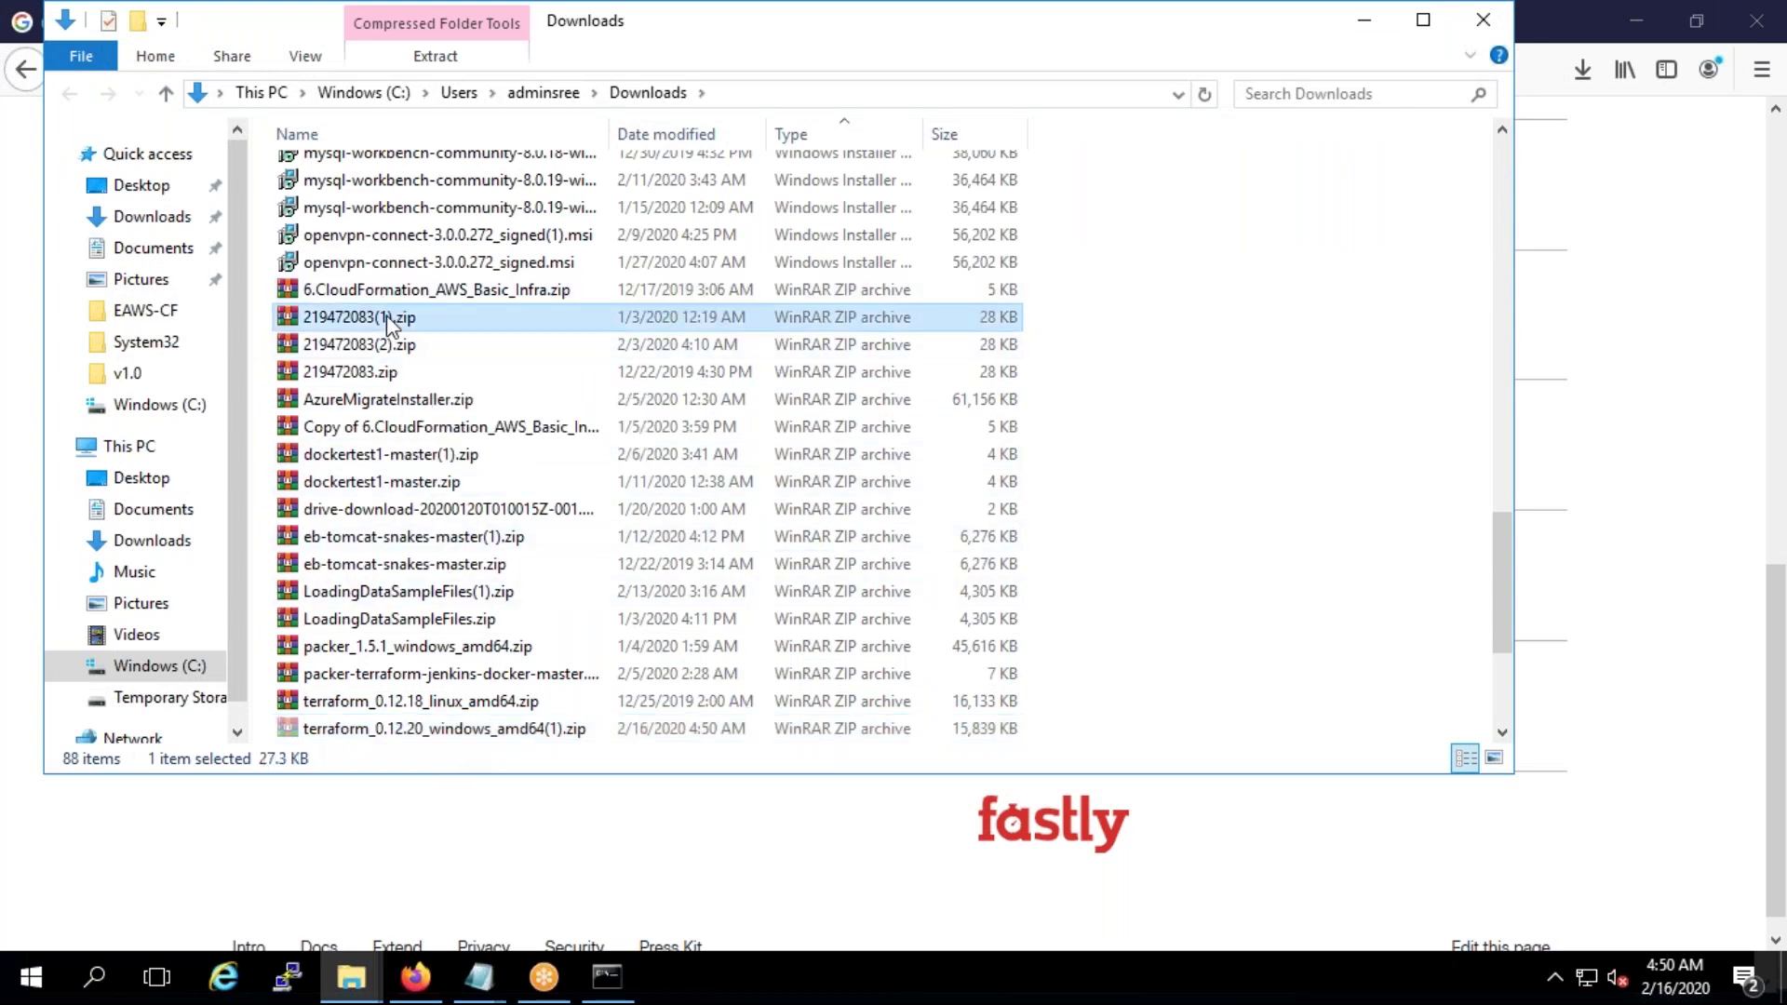
pyautogui.hotkey('shift', 'Down')
pyautogui.hotkey('shift', 'Down')
pyautogui.hotkey('shift', 'Down')
pyautogui.hotkey('shift', 'Down')
pyautogui.hotkey('shift', 'Down')
pyautogui.hotkey('shift', 'Down')
pyautogui.hotkey('shift', 'Down')
pyautogui.hotkey('shift', 'Down')
pyautogui.hotkey('shift', 'Down')
pyautogui.hotkey('shift', 'Down')
pyautogui.hotkey('shift', 'Down')
pyautogui.hotkey('shift', 'Down')
pyautogui.hotkey('shift', 'Down')
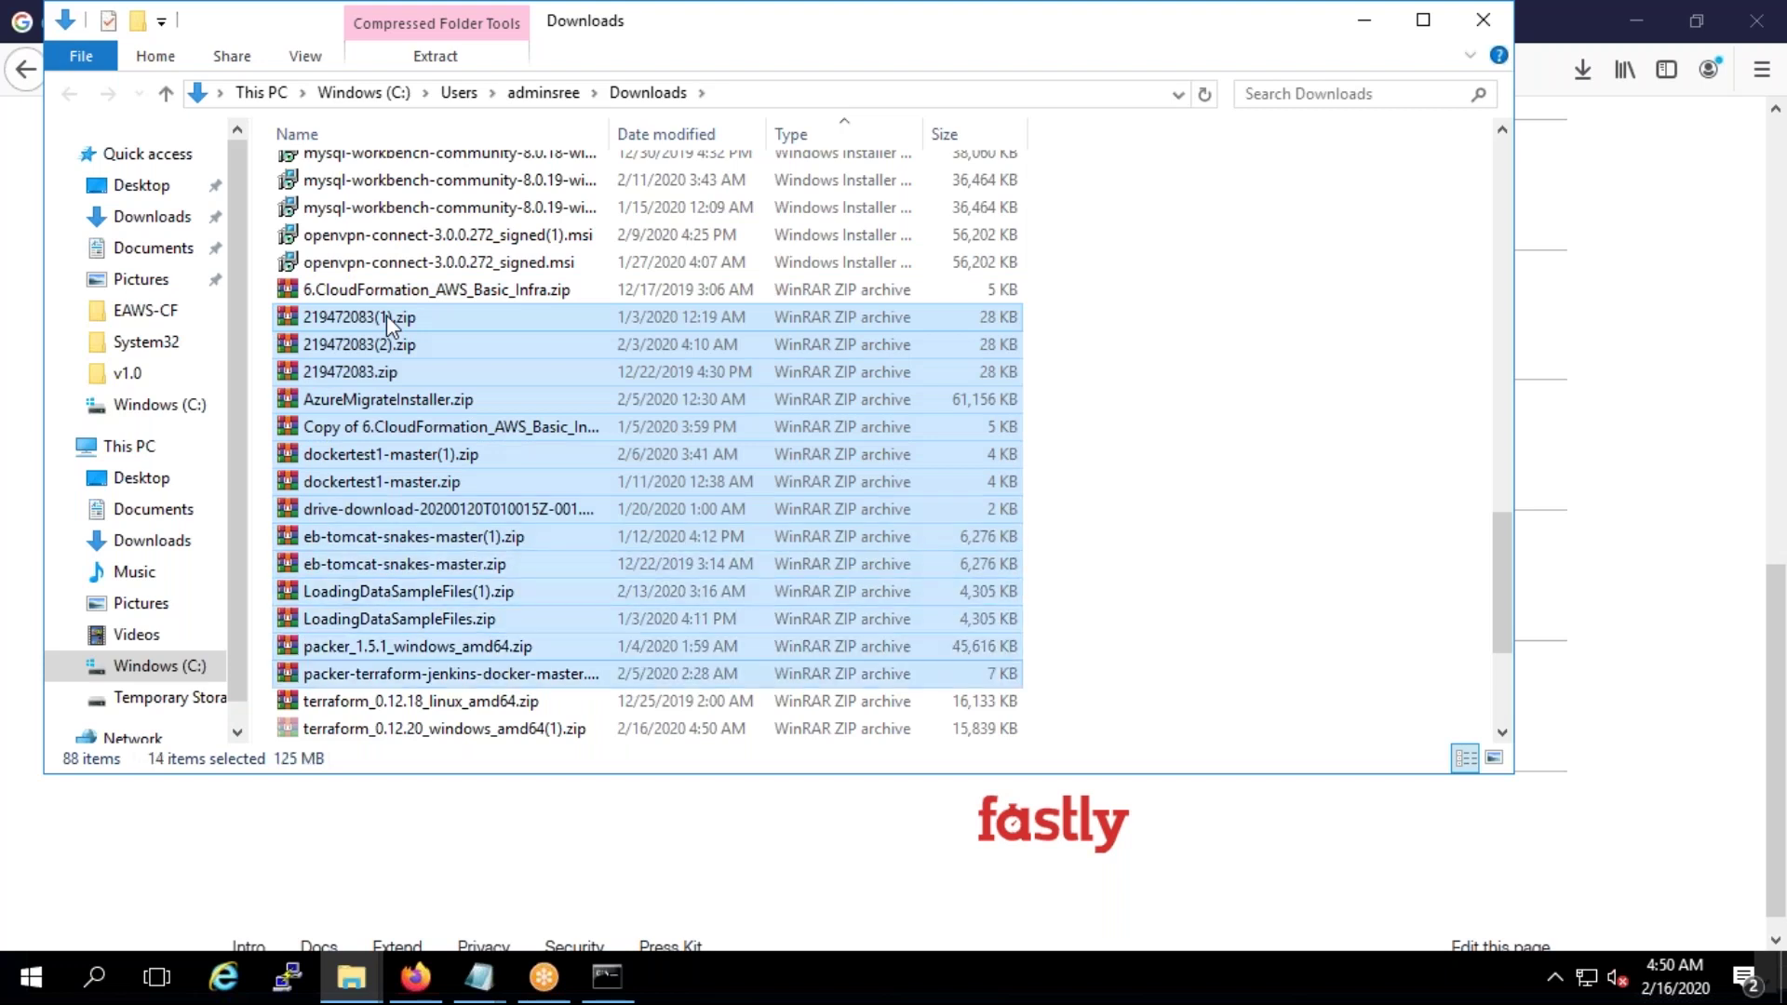
pyautogui.hotkey('shift', 'Down')
pyautogui.press('Delete')
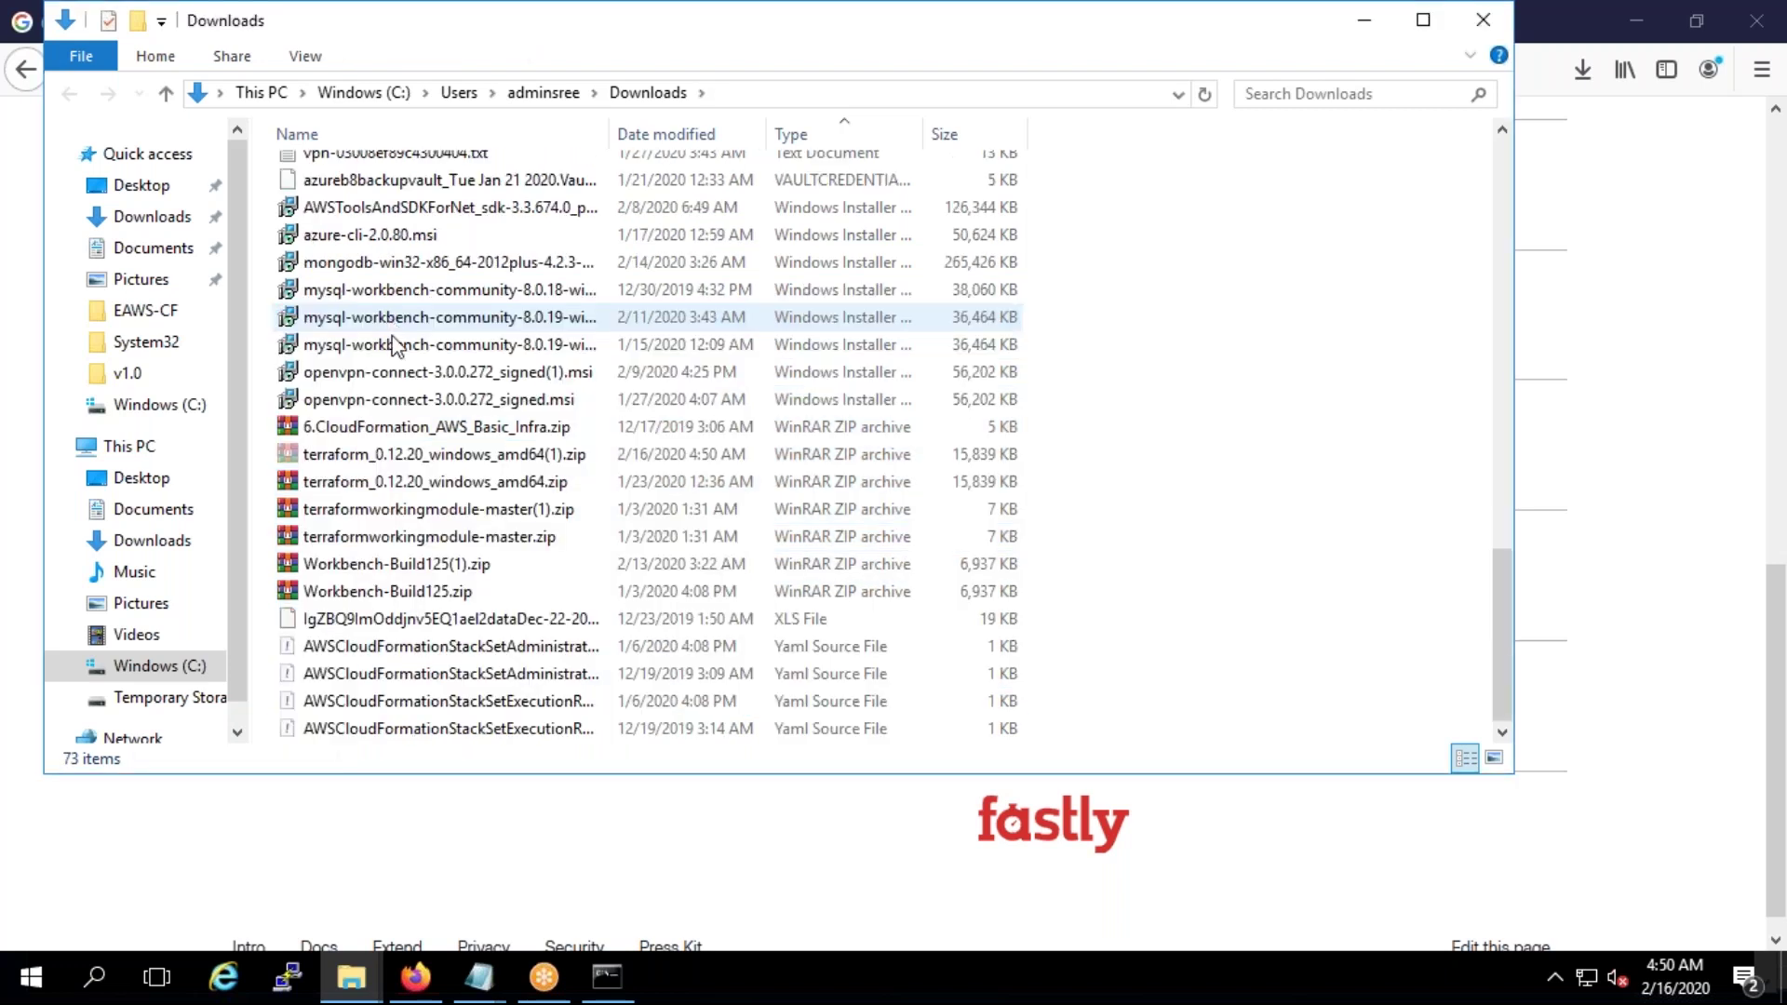
# Delete the archives from terraform_0.12.20_windows_amd64.zip through Workbench-Build125.zip in Downloads, keeping terraform_0.12.20_windows_amd64(1).zip
pyautogui.click(465, 491)
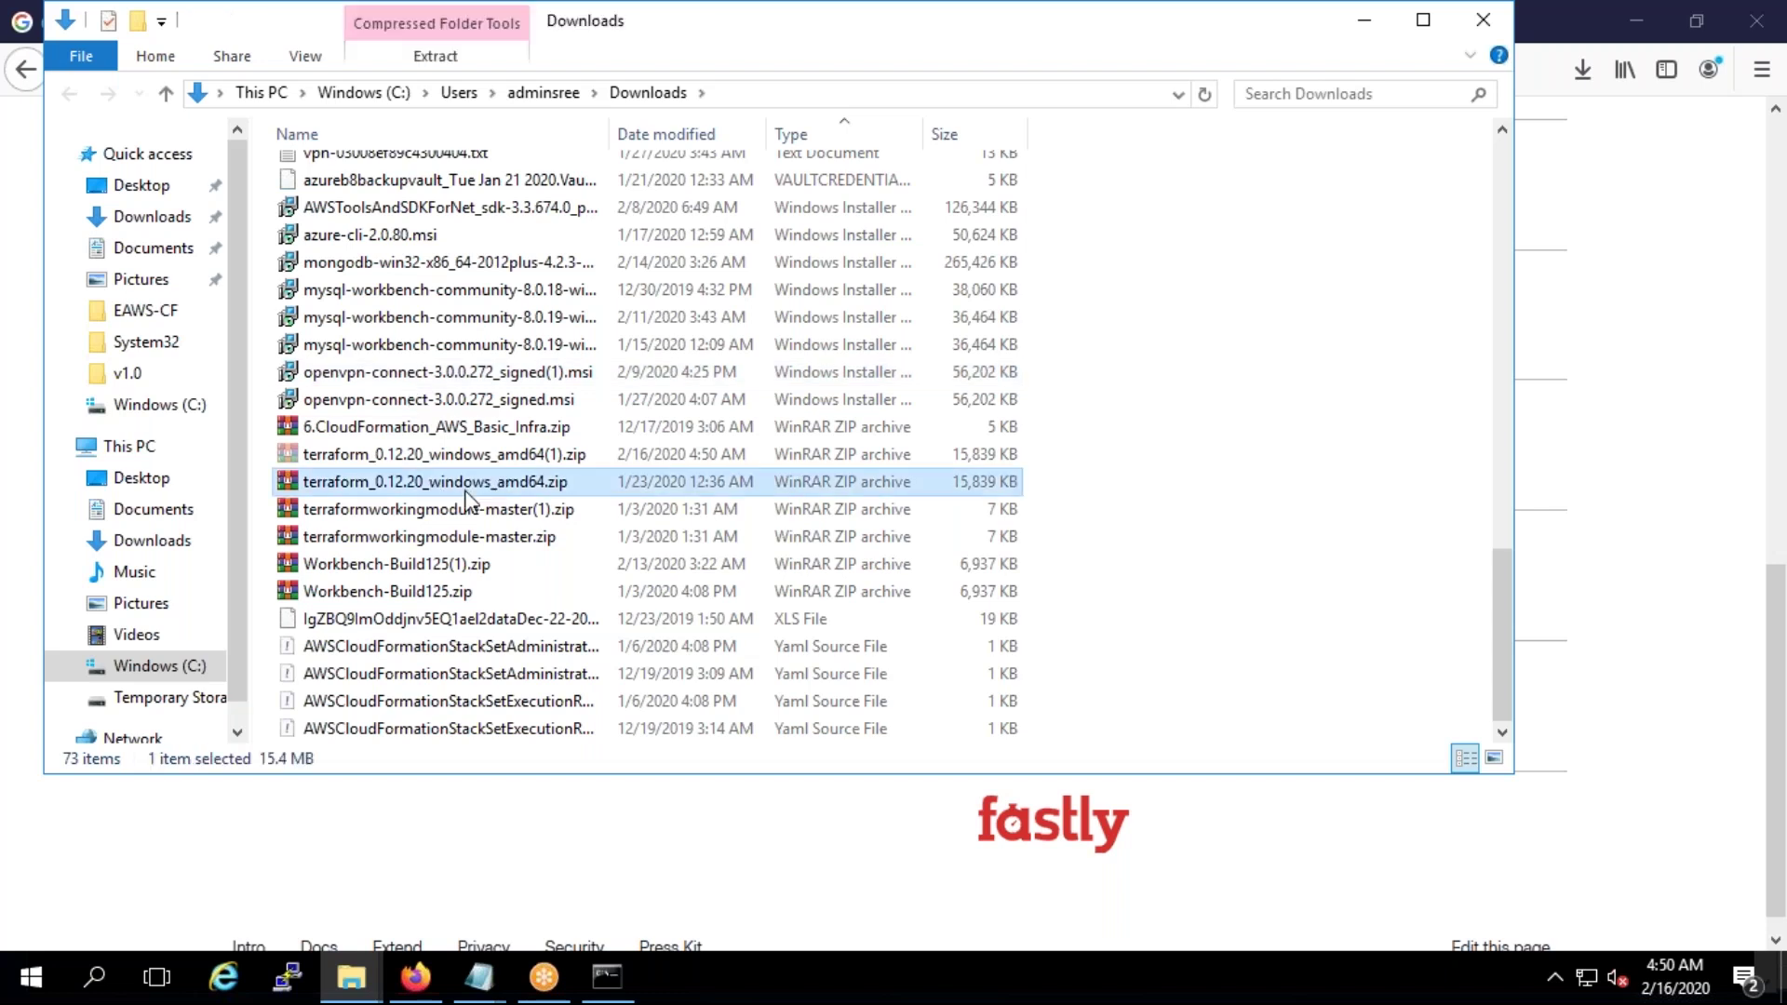
pyautogui.hotkey('shift', 'Down')
pyautogui.hotkey('shift', 'Down')
pyautogui.hotkey('shift', 'Down')
pyautogui.hotkey('shift', 'Down')
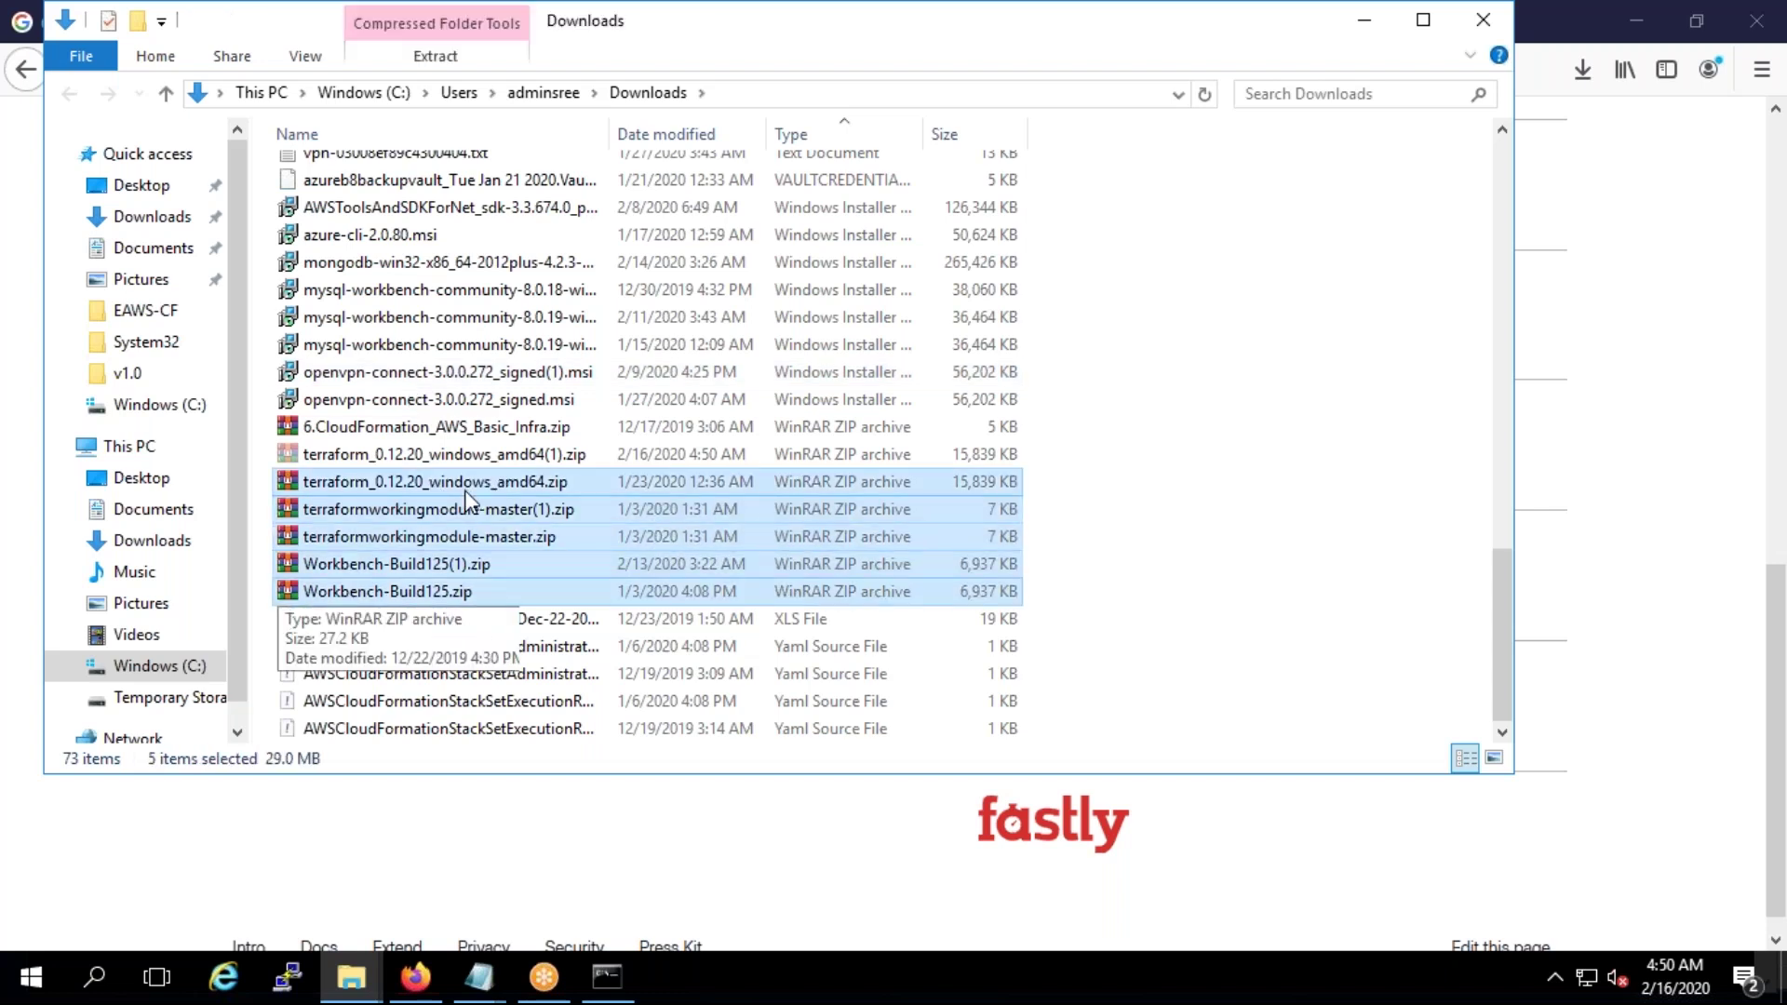
pyautogui.press('Delete')
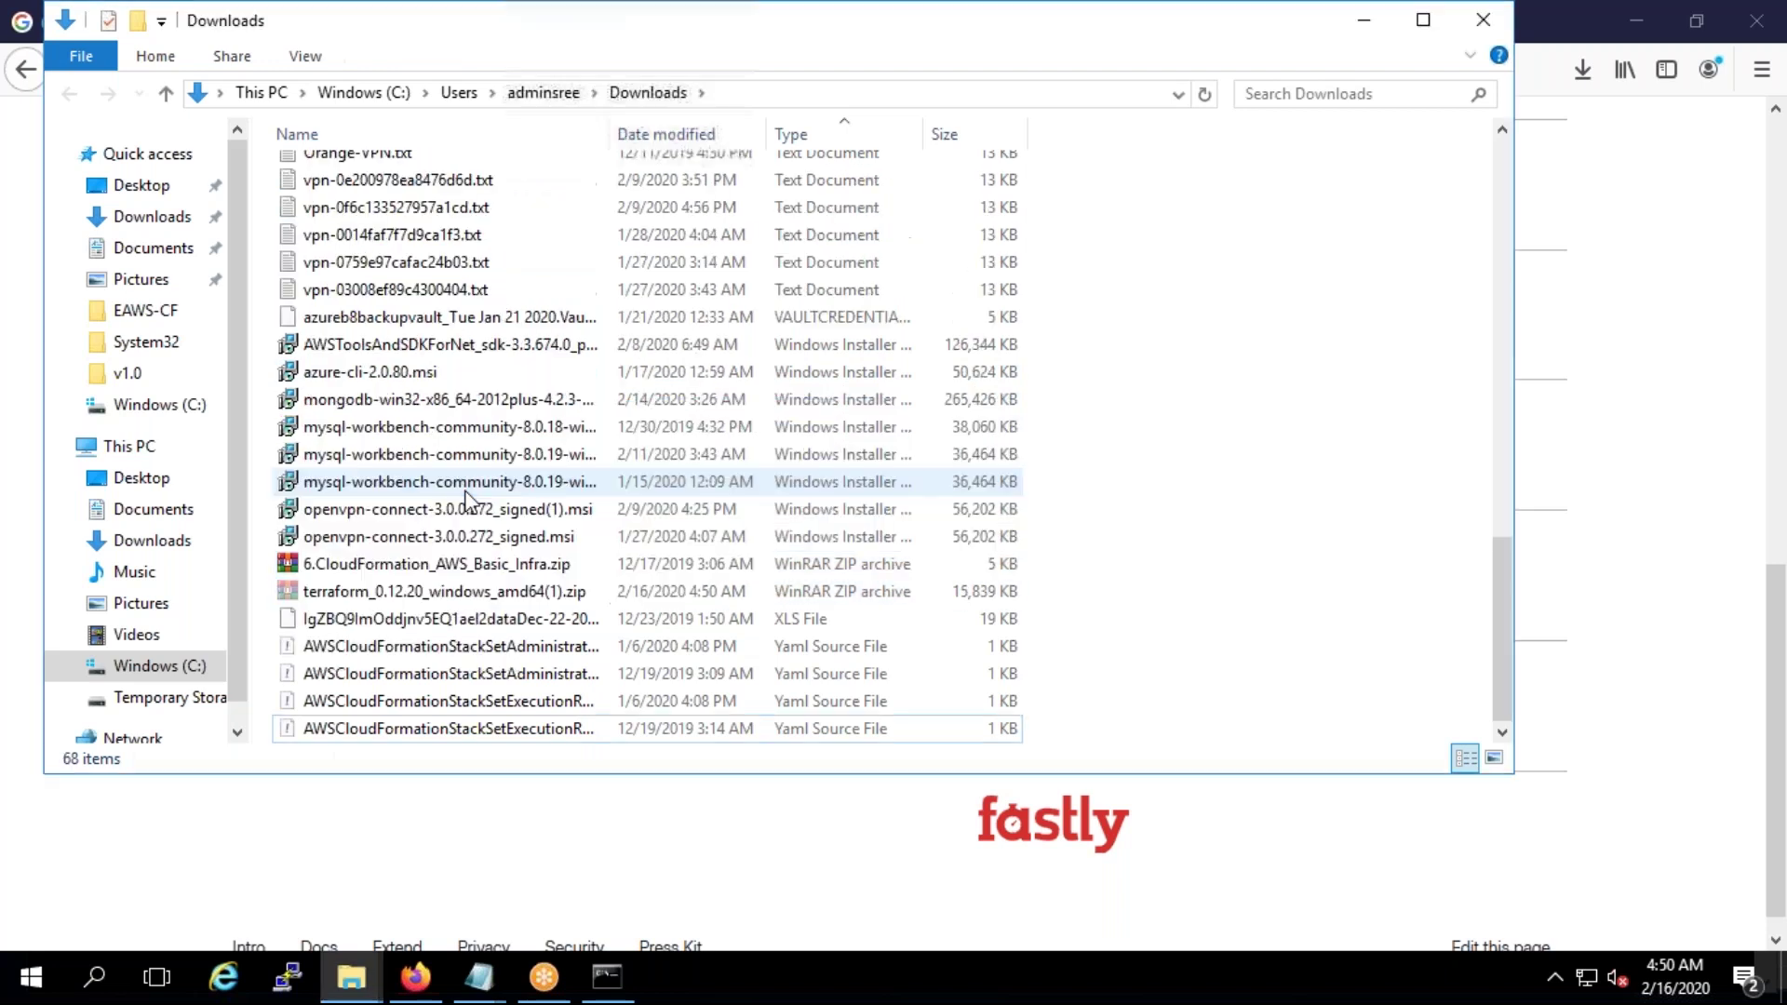
# Move terraform_0.12.20_windows_amd64(1).zip from Downloads into the C:\AnotherTerraform folder
pyautogui.click(433, 592)
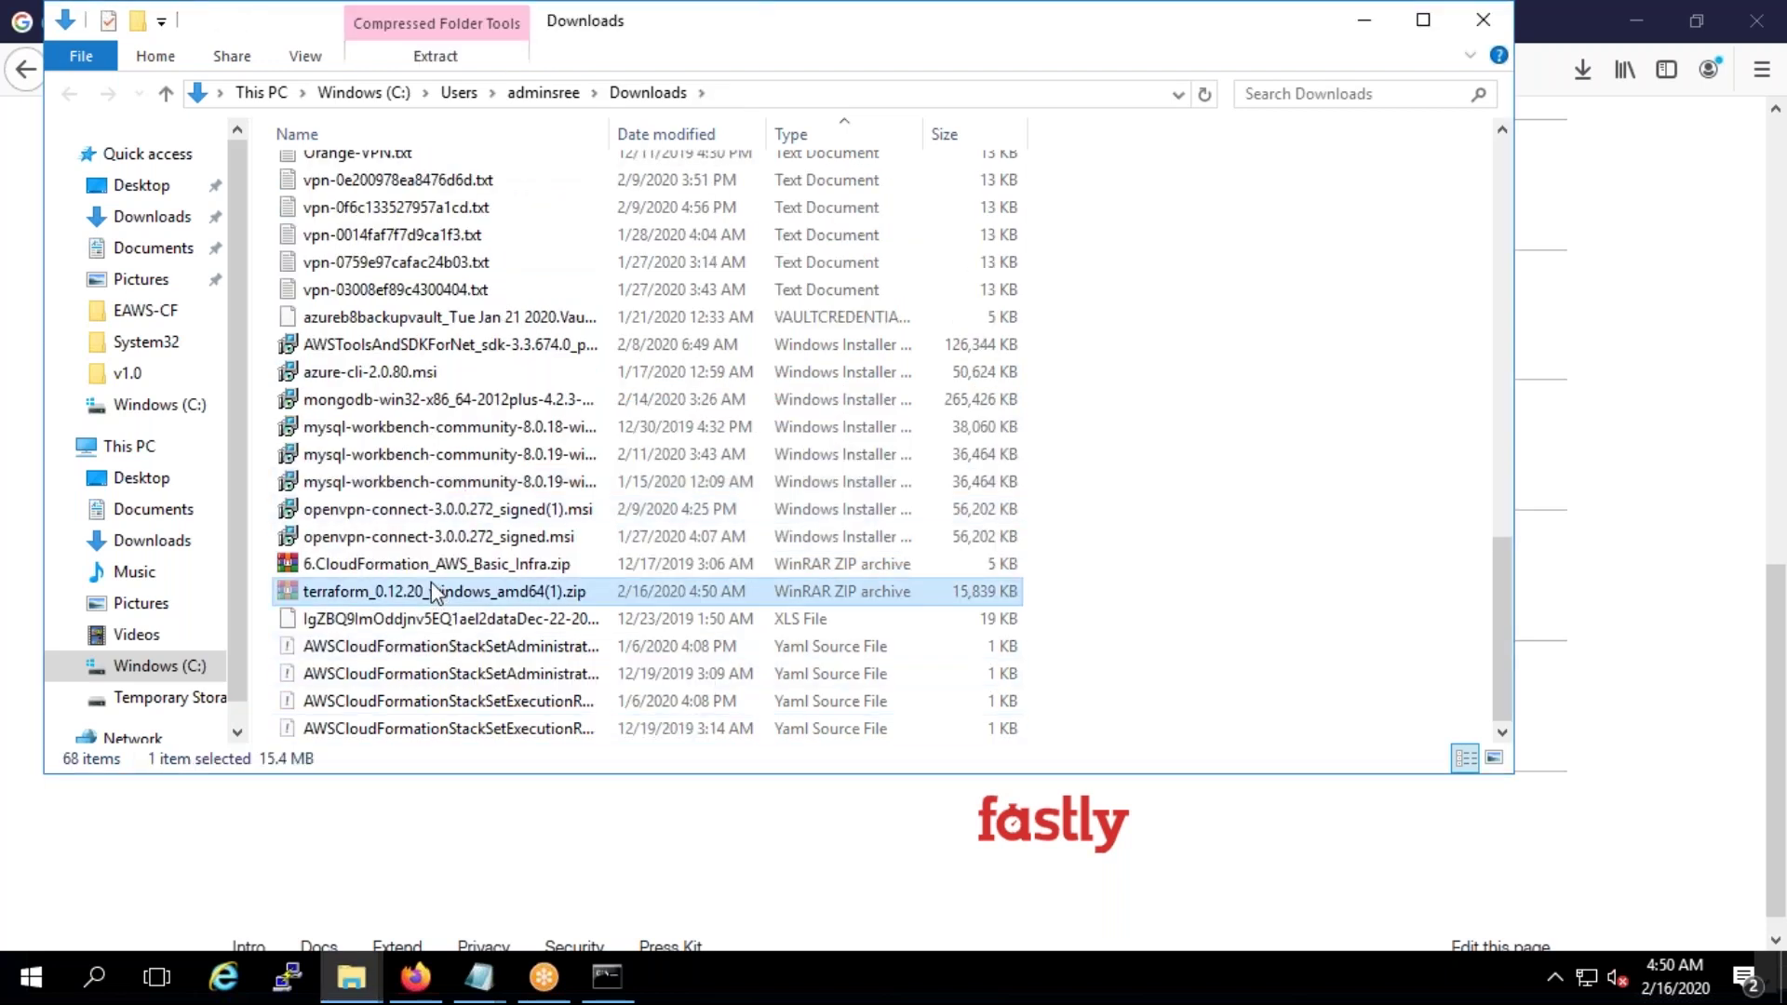
pyautogui.click(183, 407)
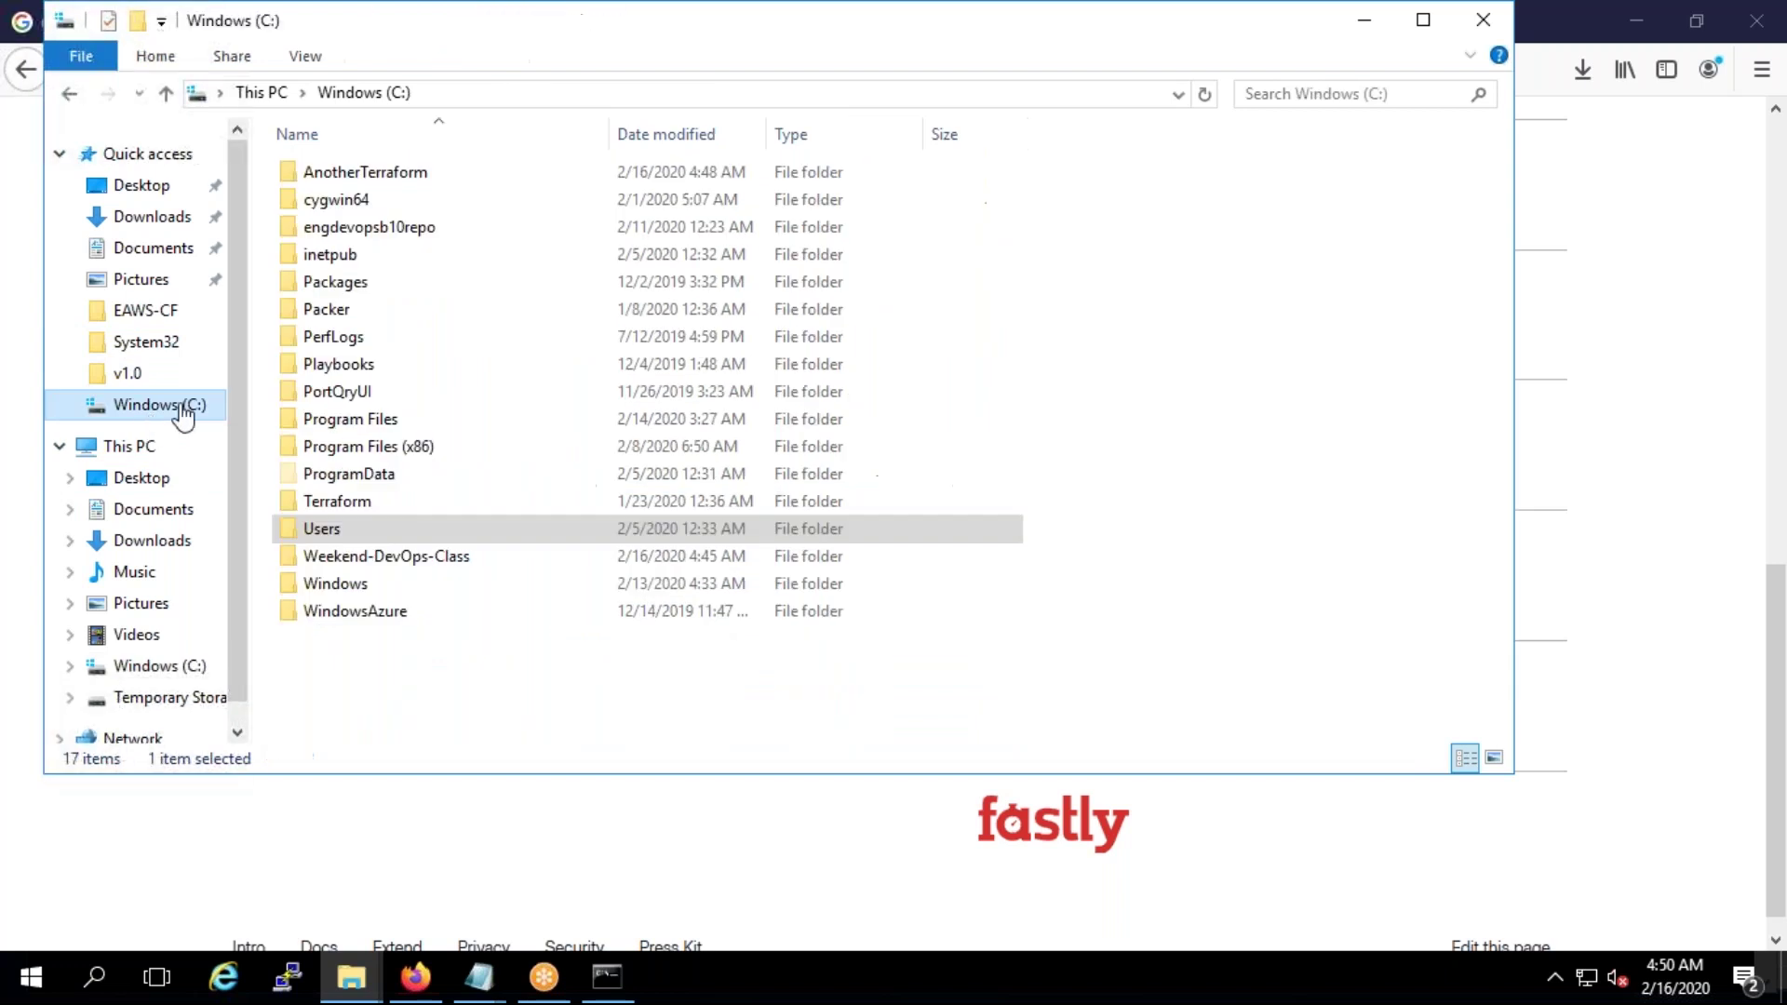
pyautogui.doubleClick(419, 177)
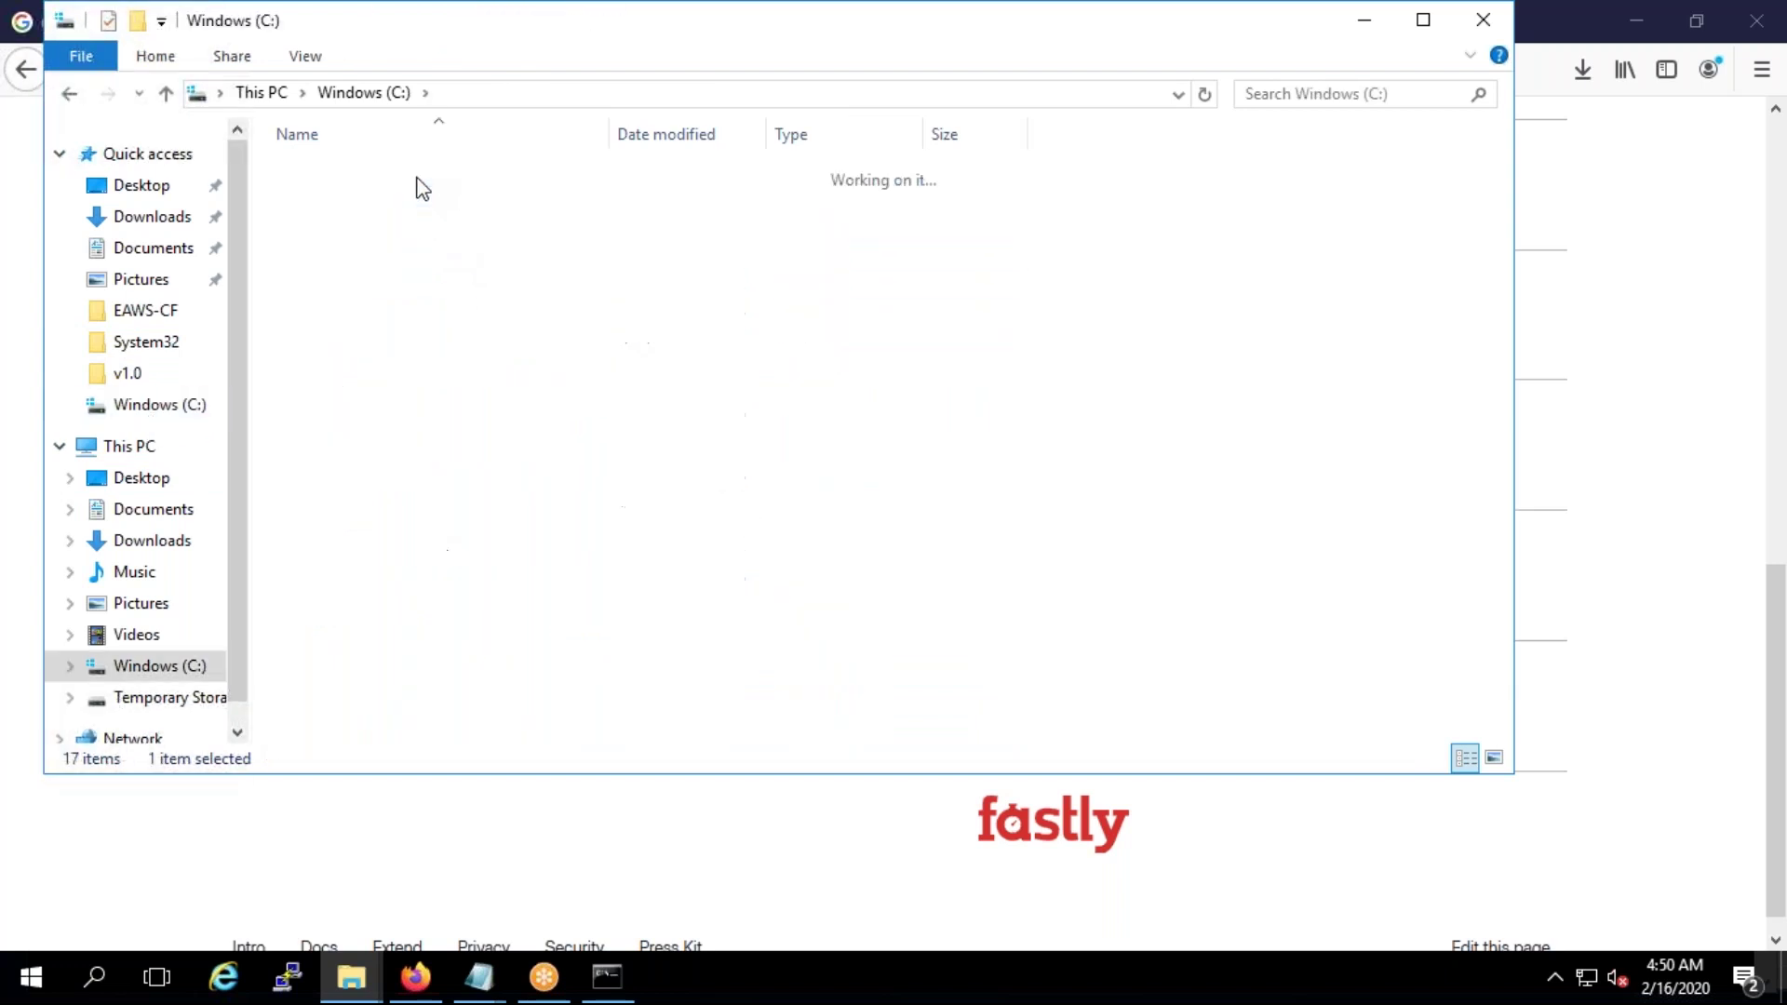
pyautogui.rightClick(461, 335)
pyautogui.click(521, 515)
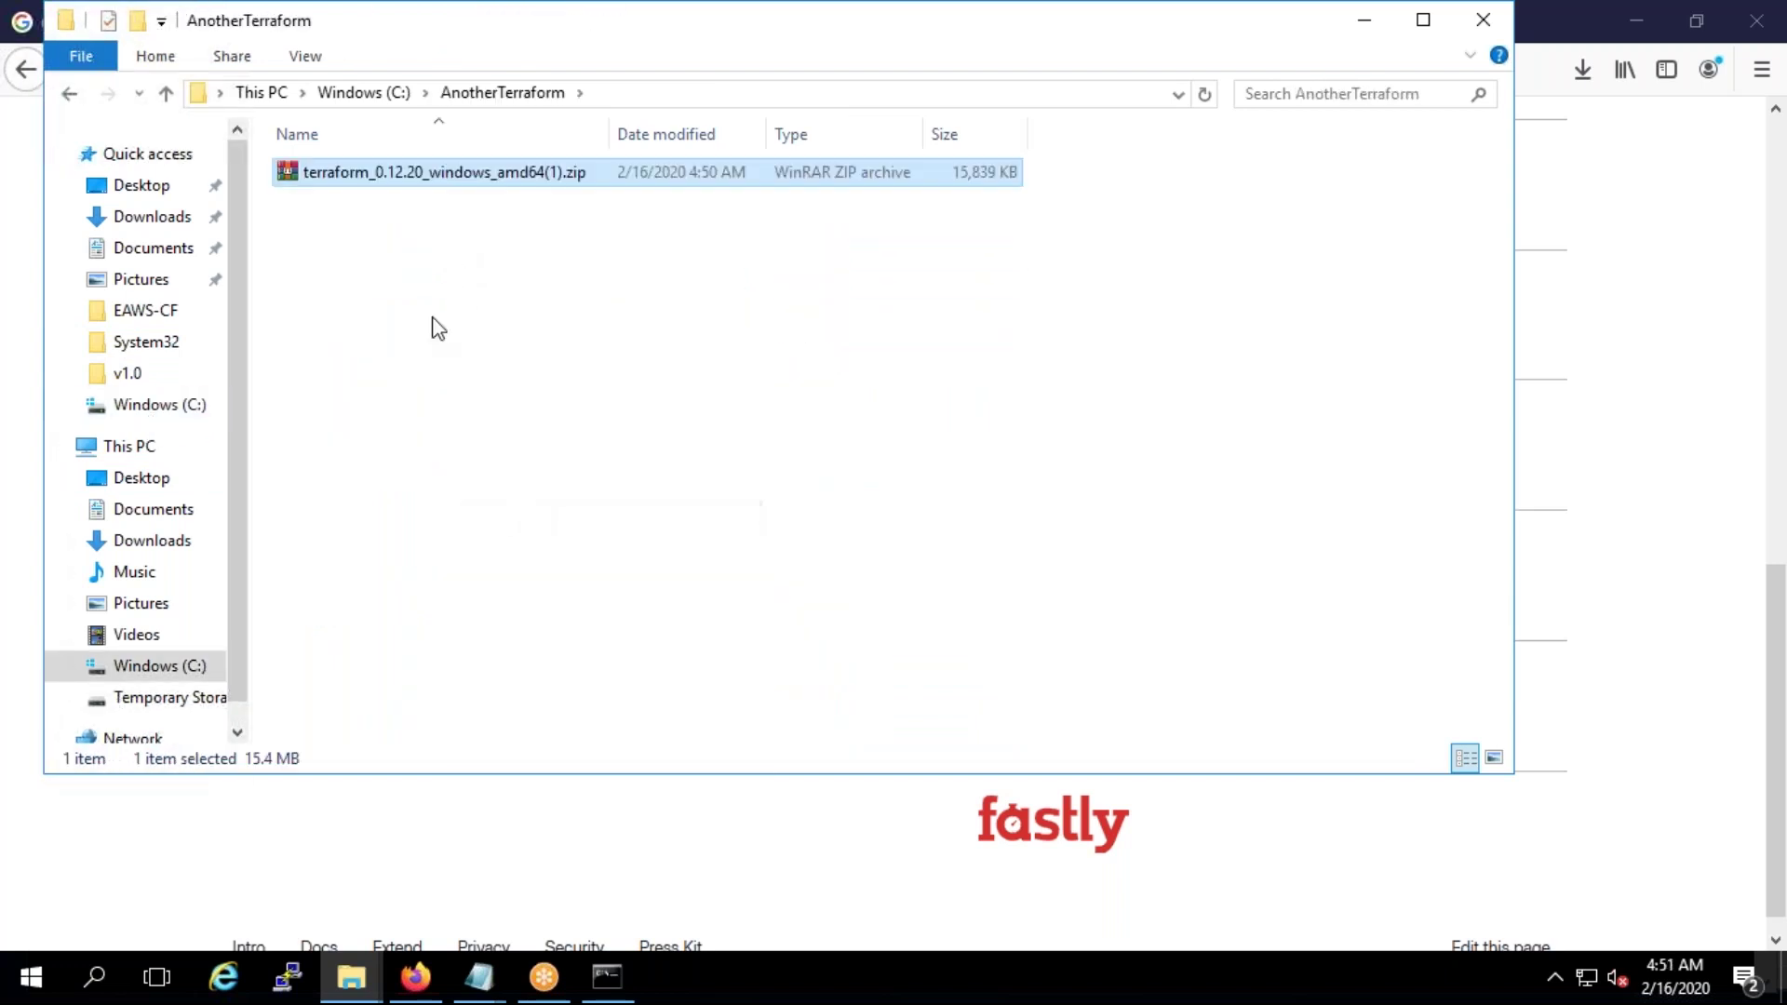
# Extract the Terraform archive directly into the AnotherTerraform folder and delete the zip file
pyautogui.rightClick(418, 173)
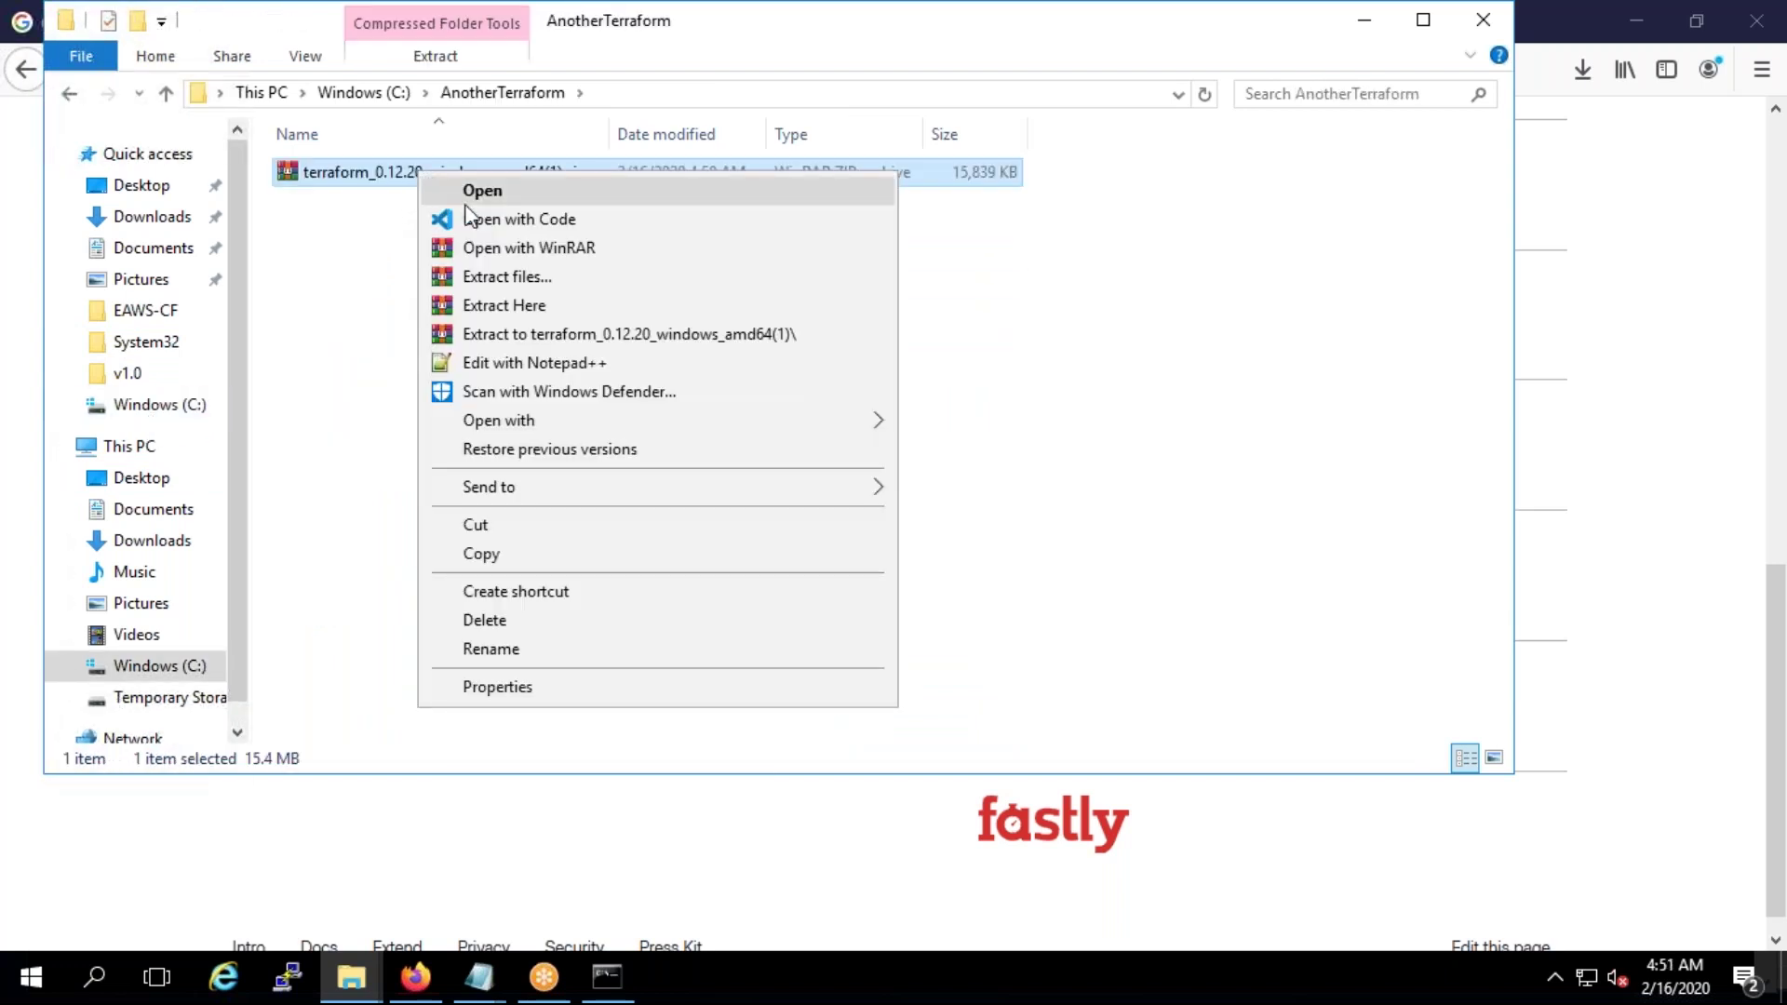
pyautogui.click(518, 310)
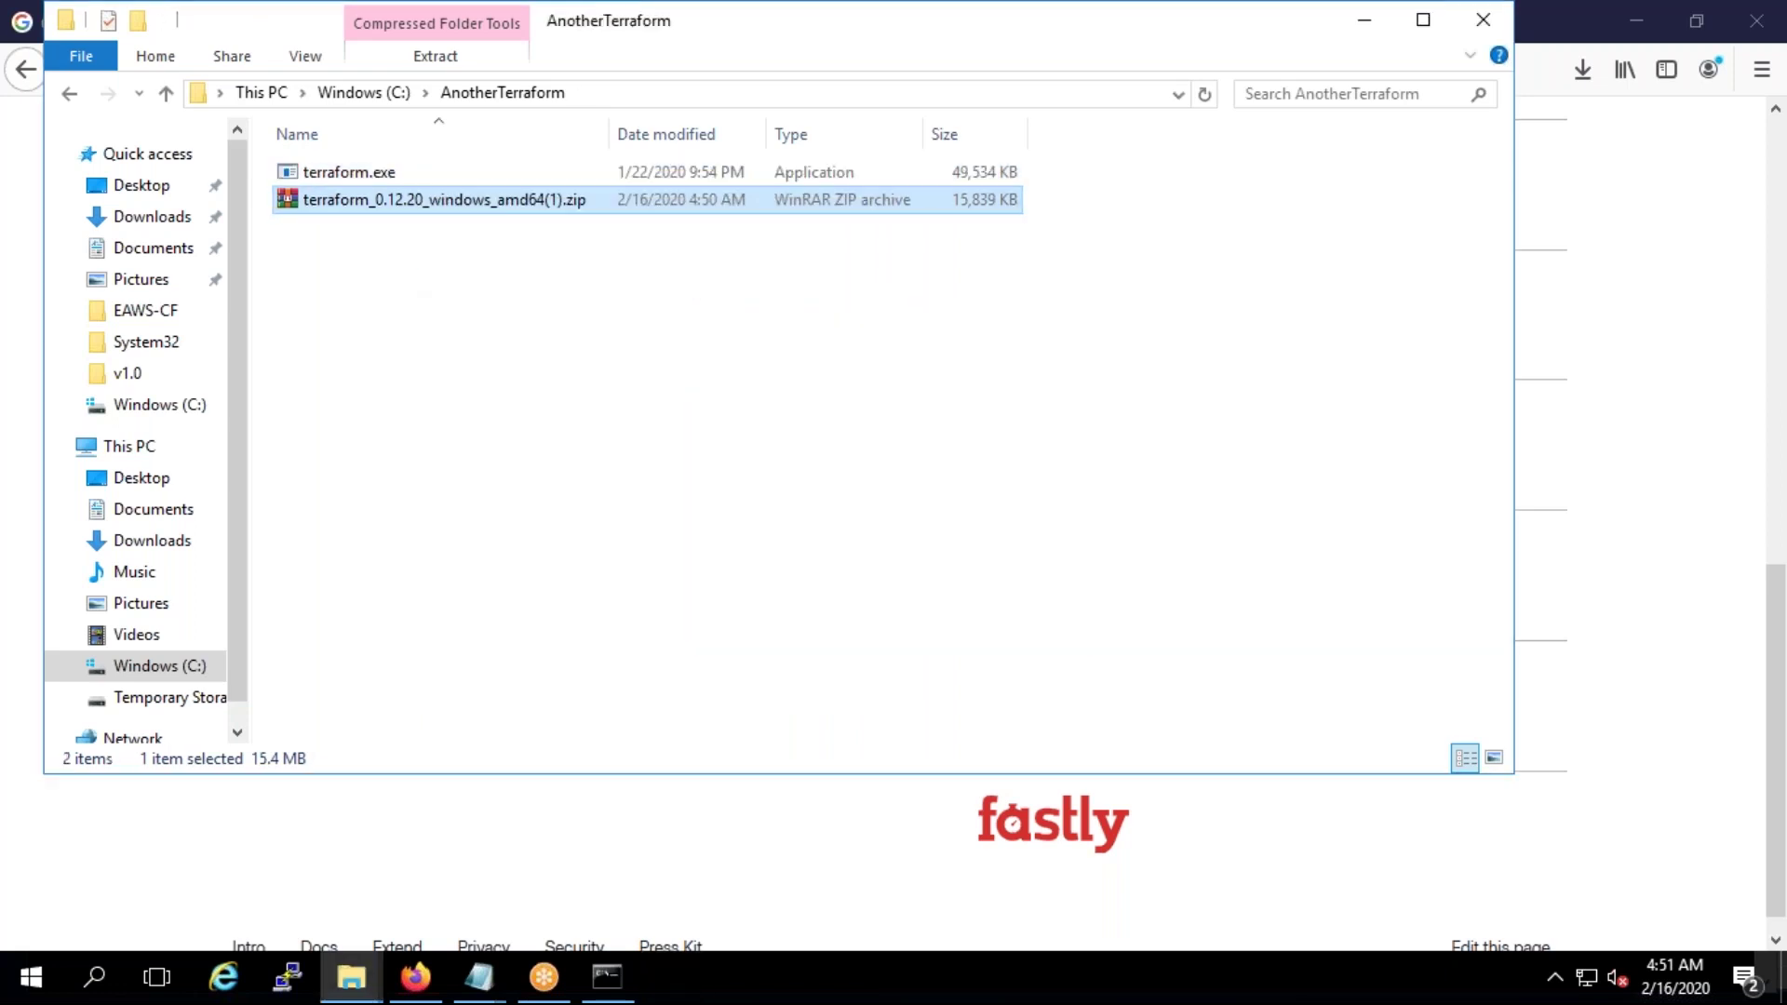
pyautogui.click(521, 289)
pyautogui.click(503, 213)
pyautogui.press('Delete')
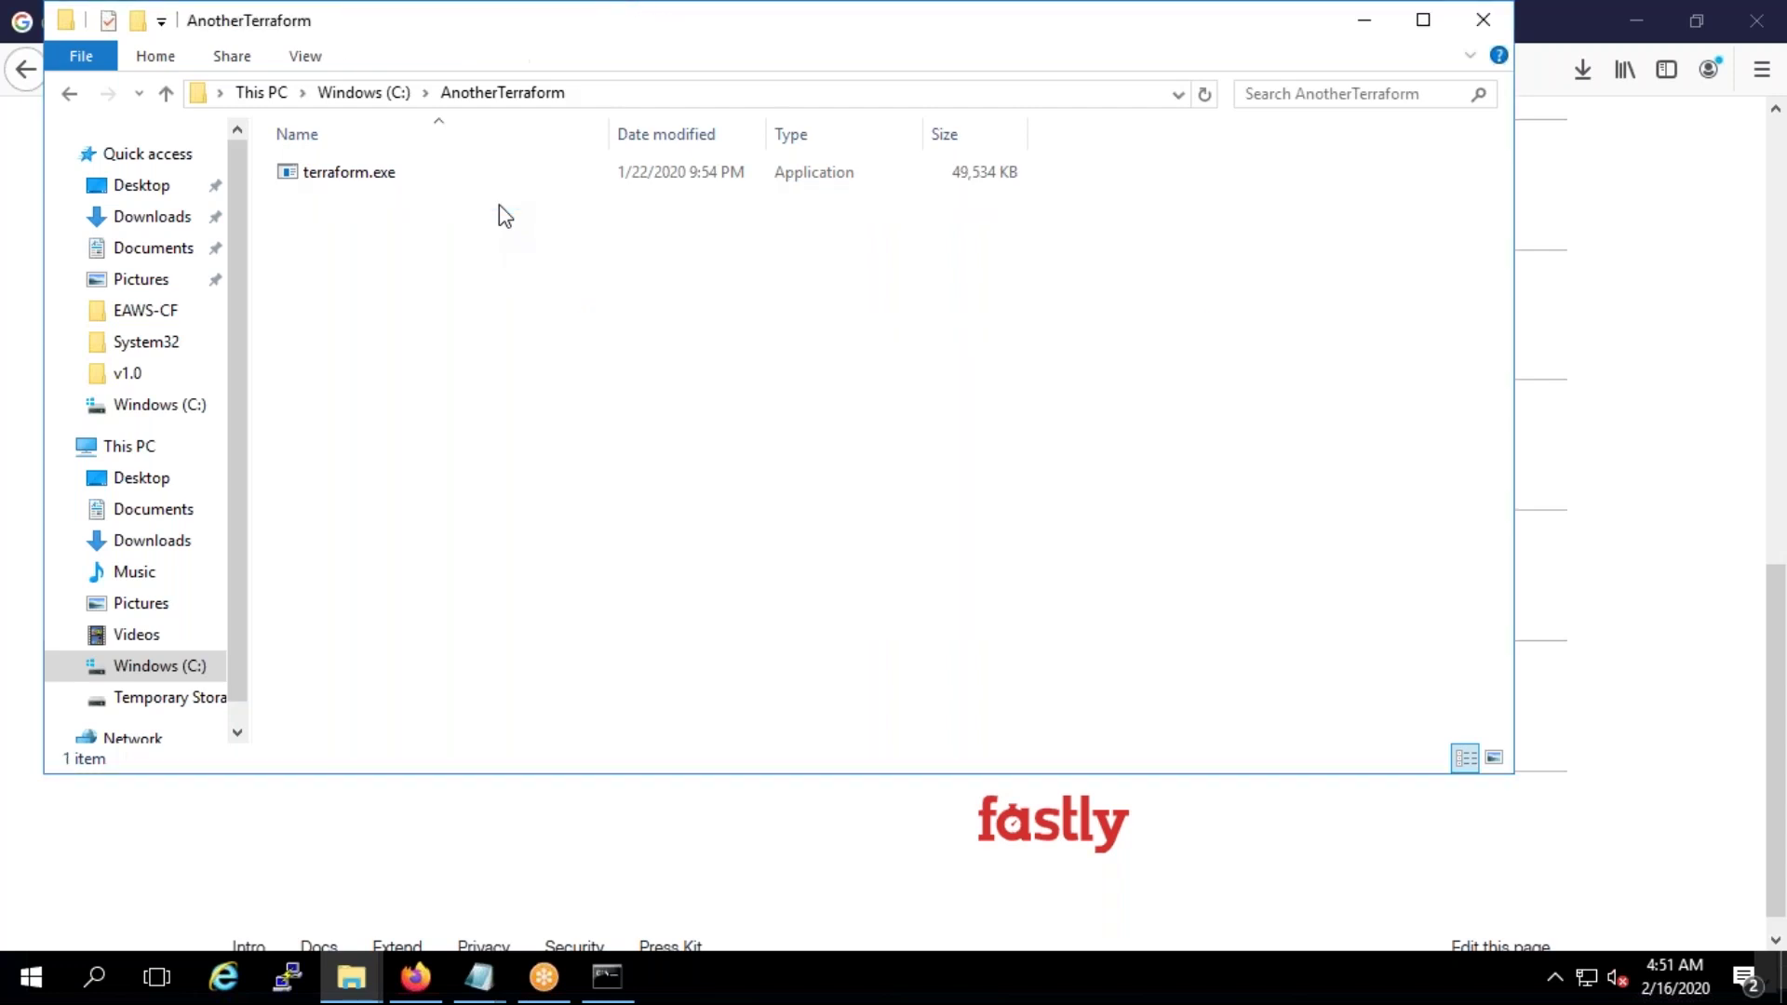
# Close the old command prompt, open a new one as administrator and run terraform
pyautogui.click(619, 993)
pyautogui.hotkey('alt', 'F4')
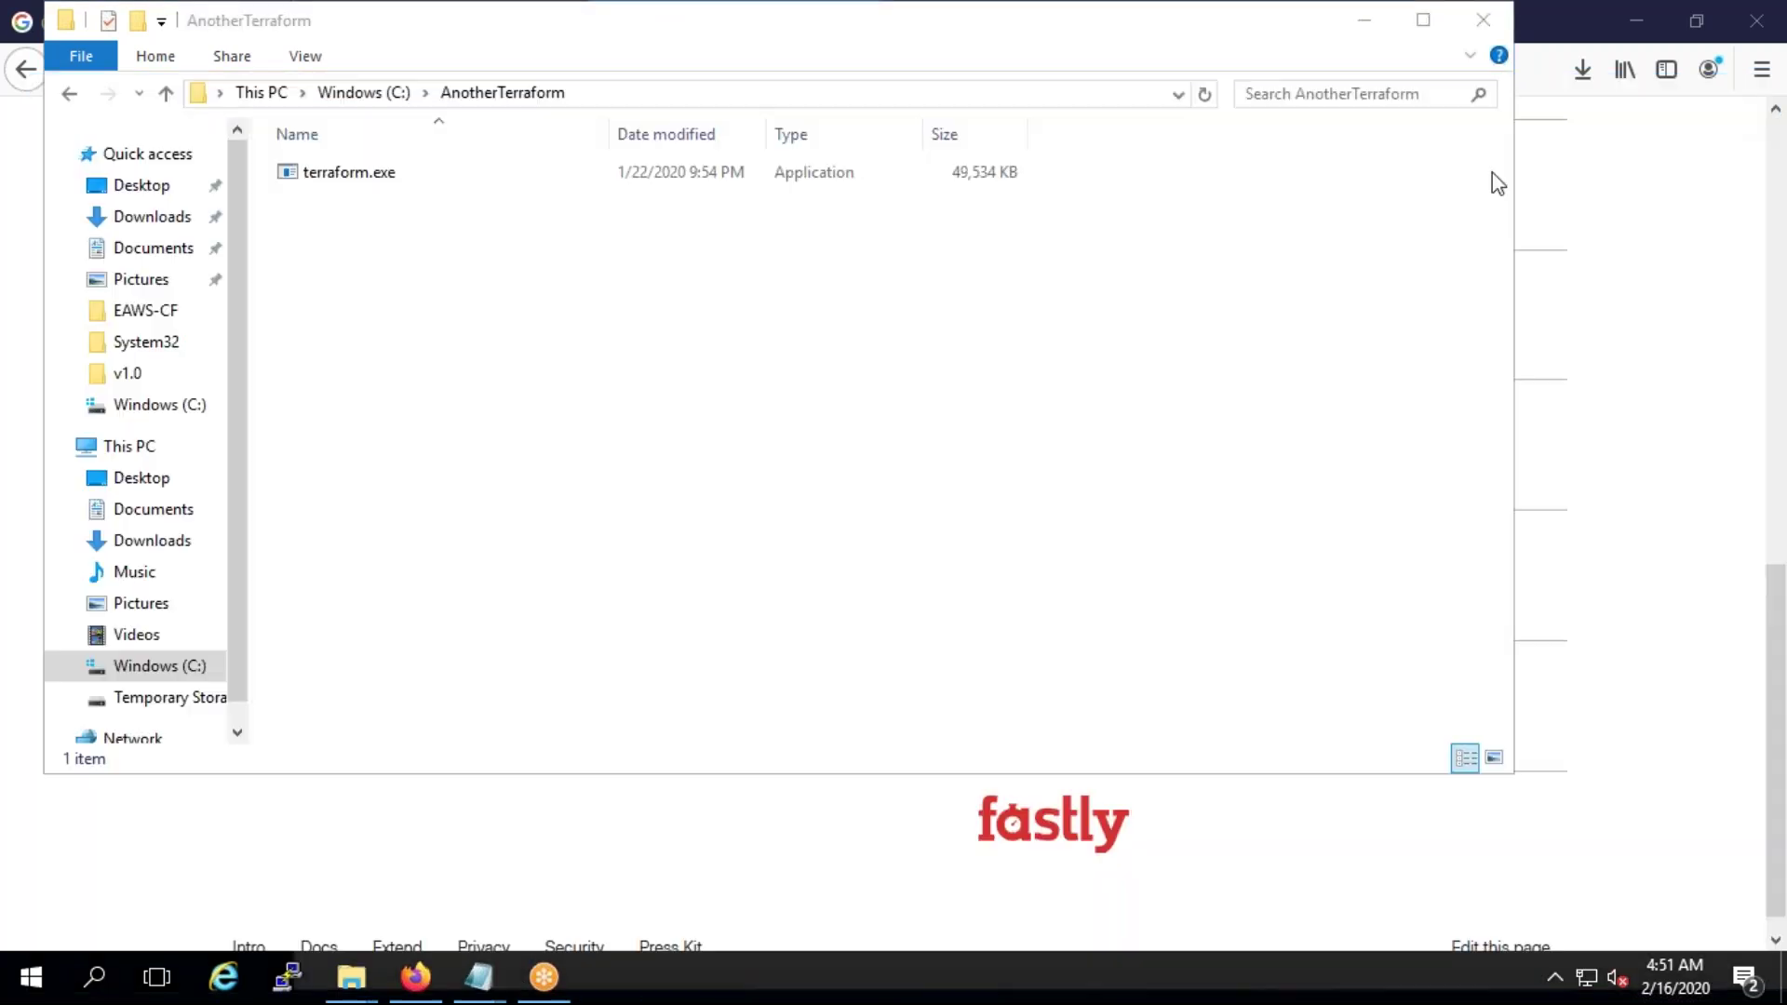
pyautogui.rightClick(33, 982)
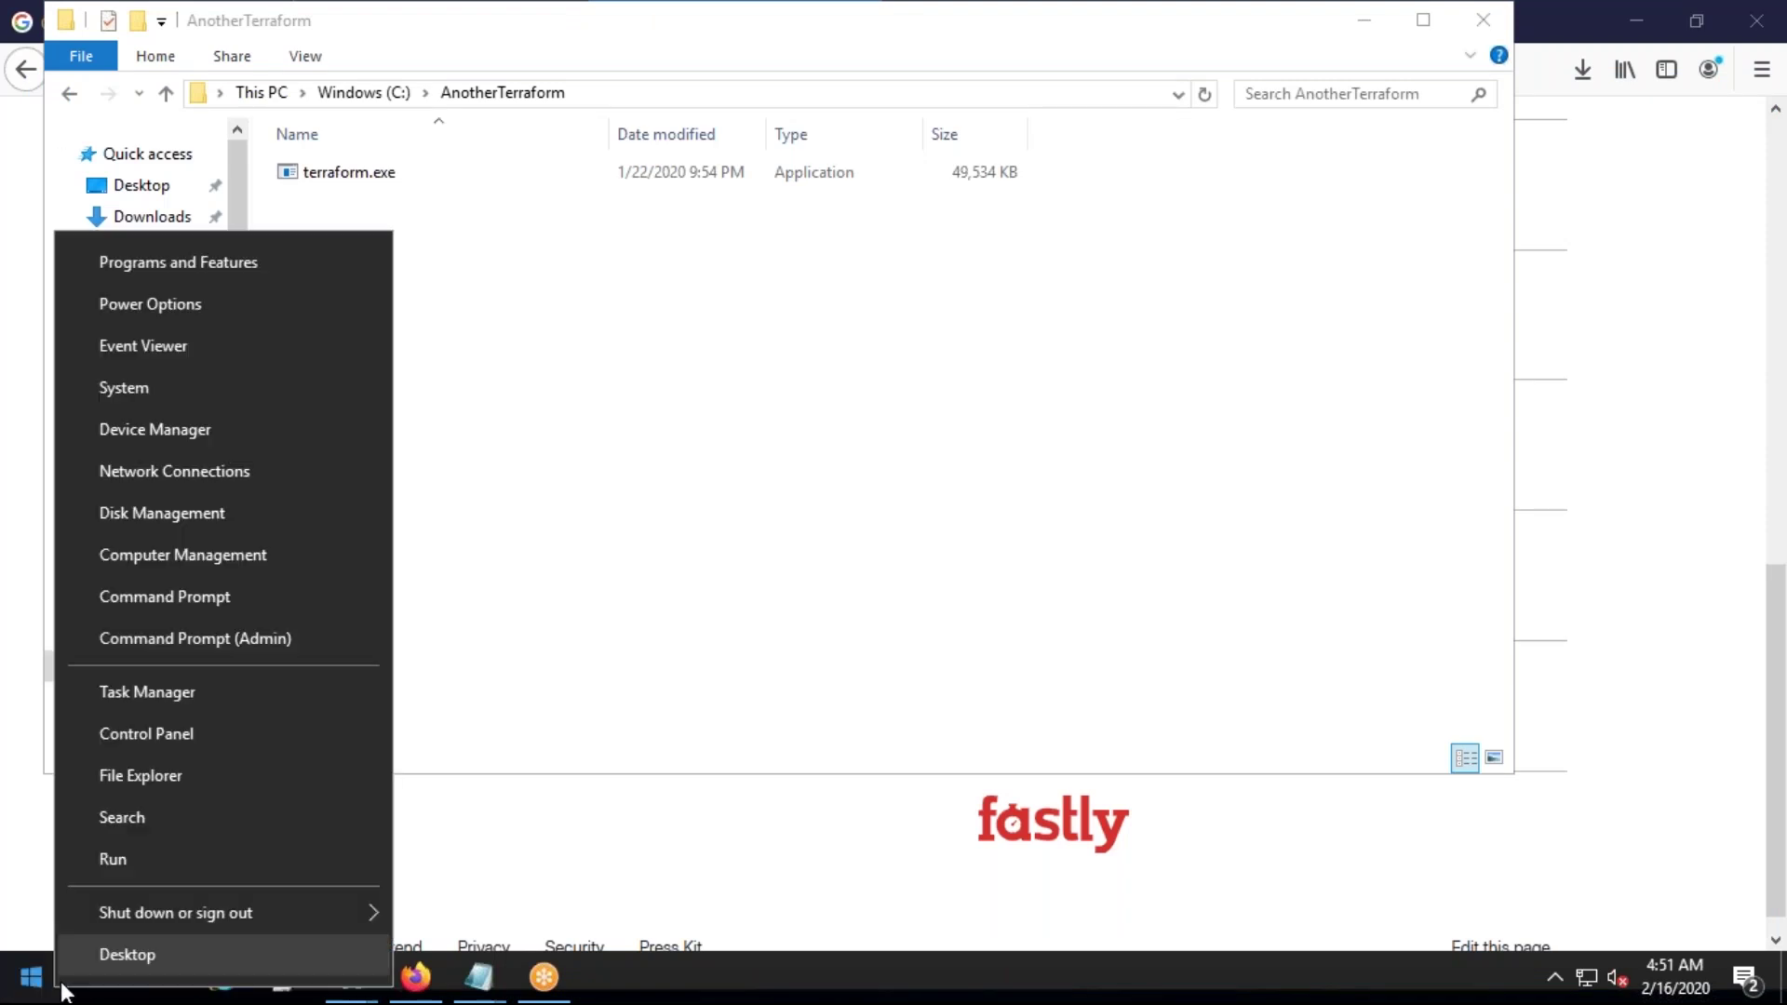
pyautogui.click(136, 654)
pyautogui.write('terraform')
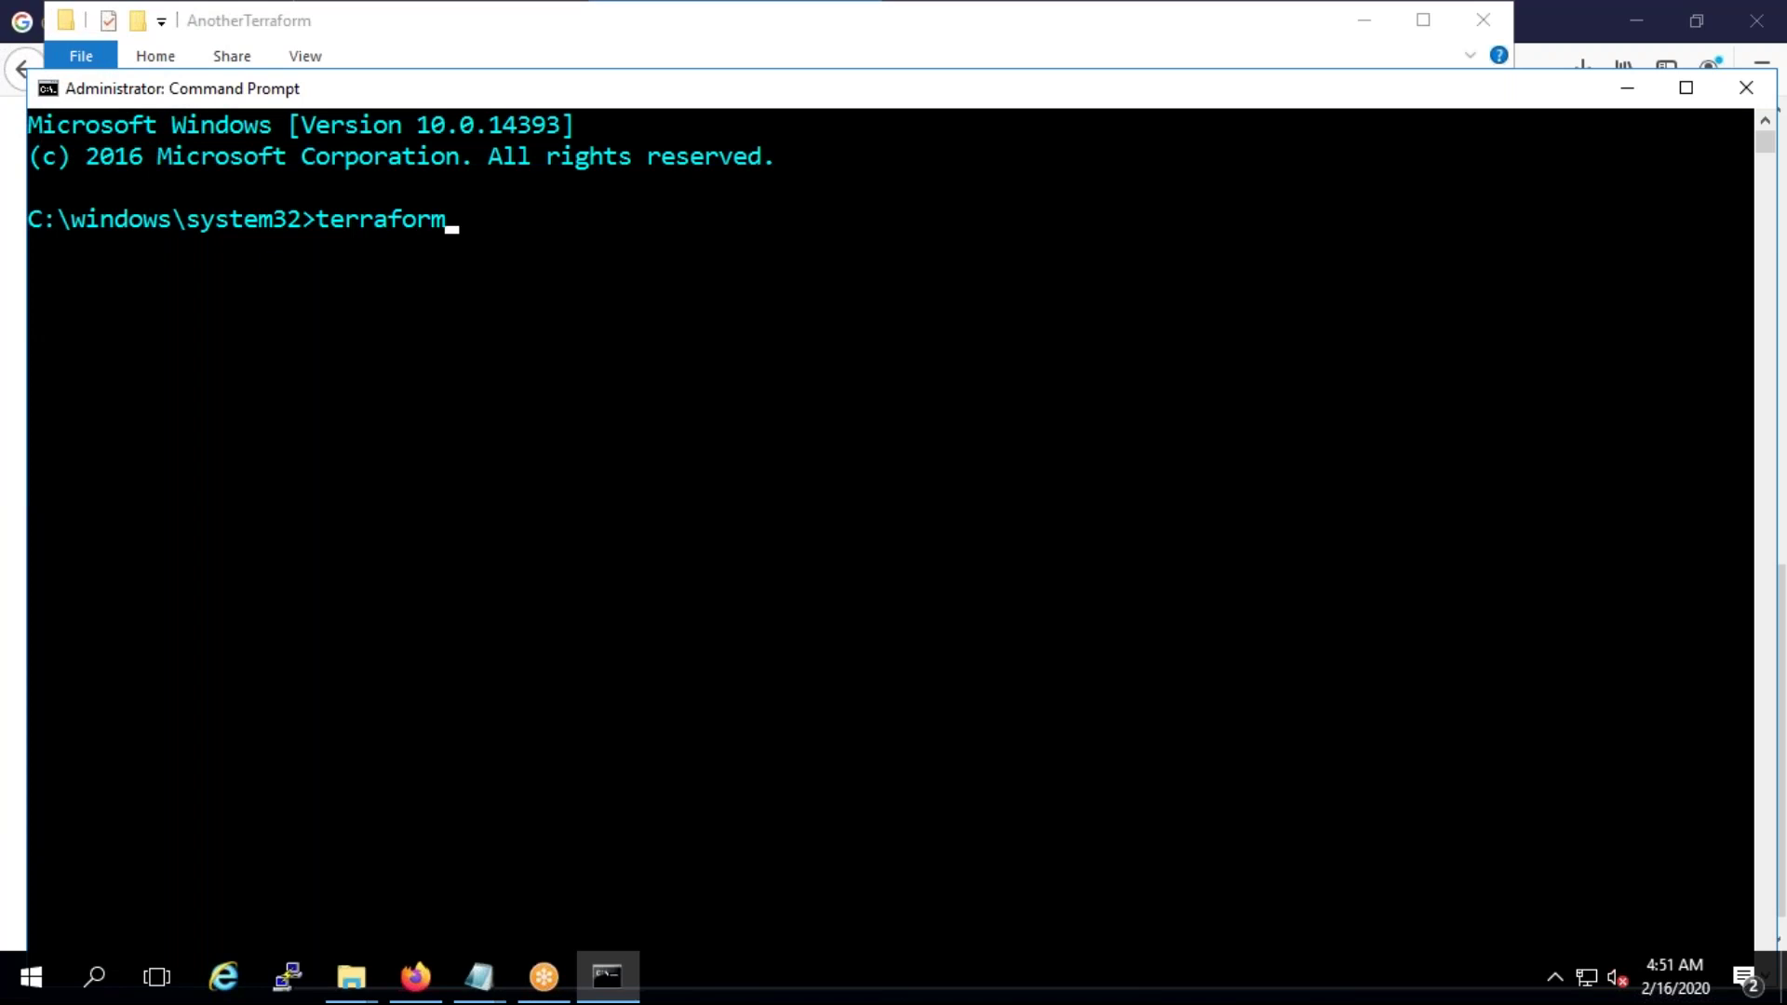
pyautogui.press('Return')
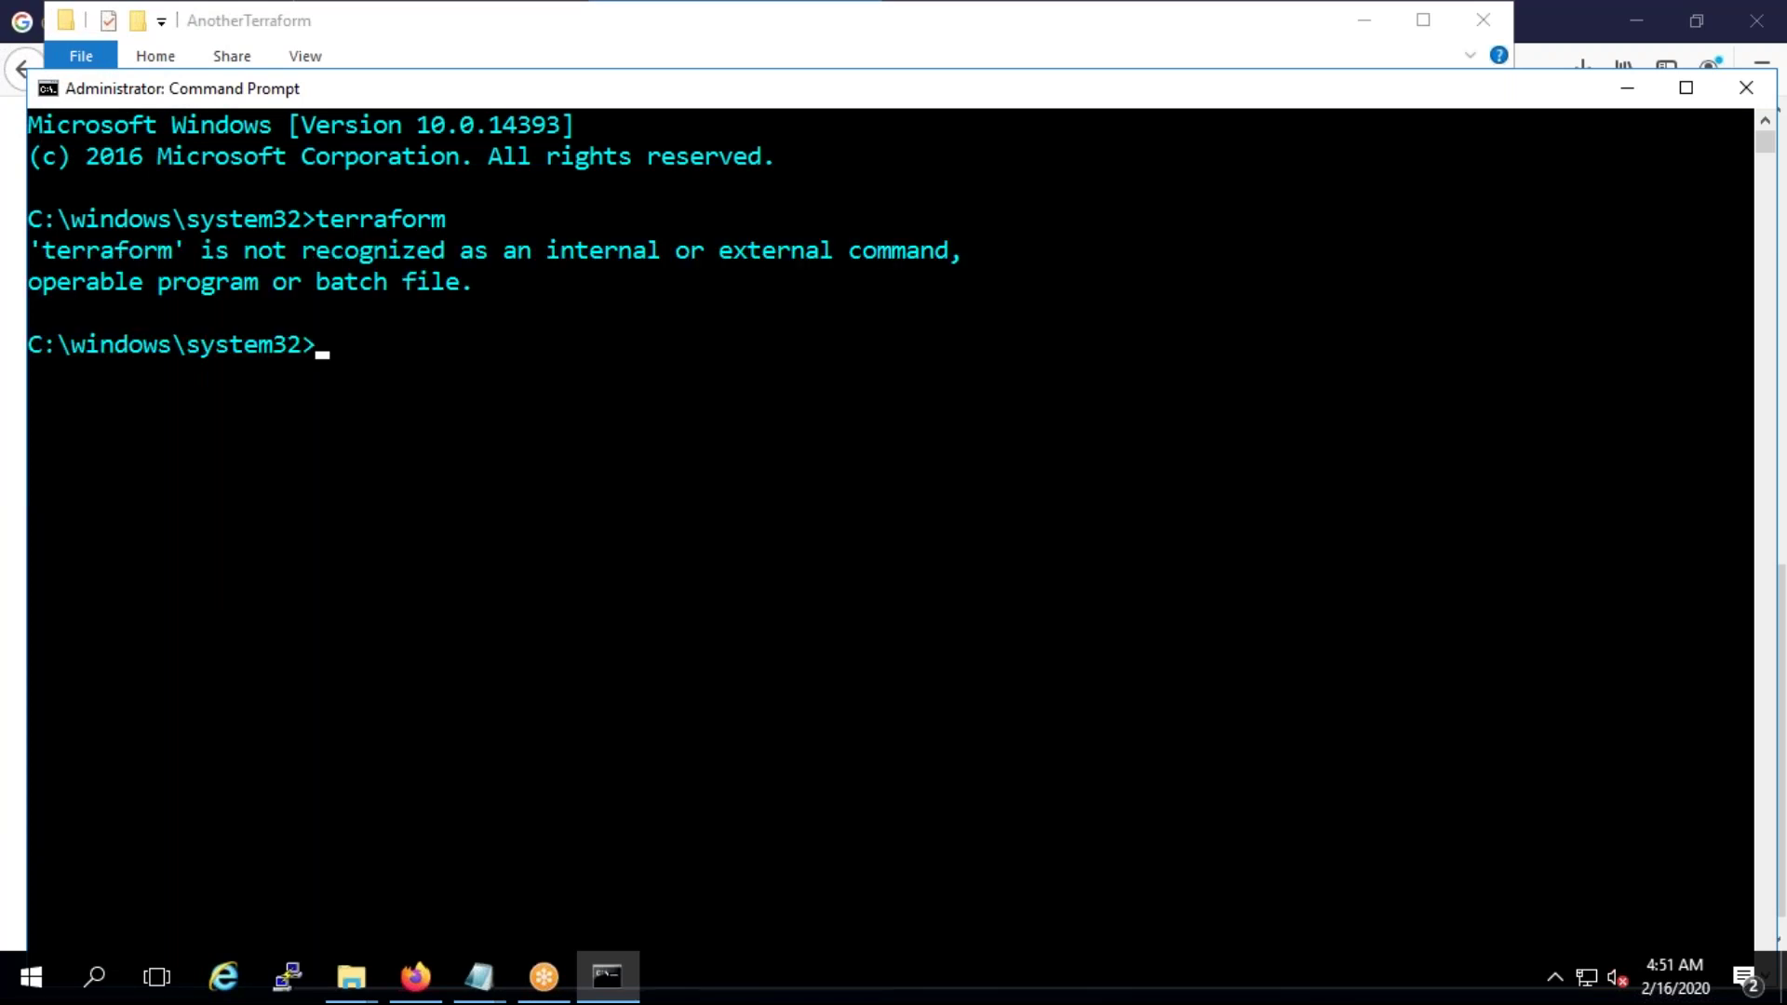
# Switch to File Explorer and copy the full path of the AnotherTerraform folder
pyautogui.hotkey('alt', 'Tab')
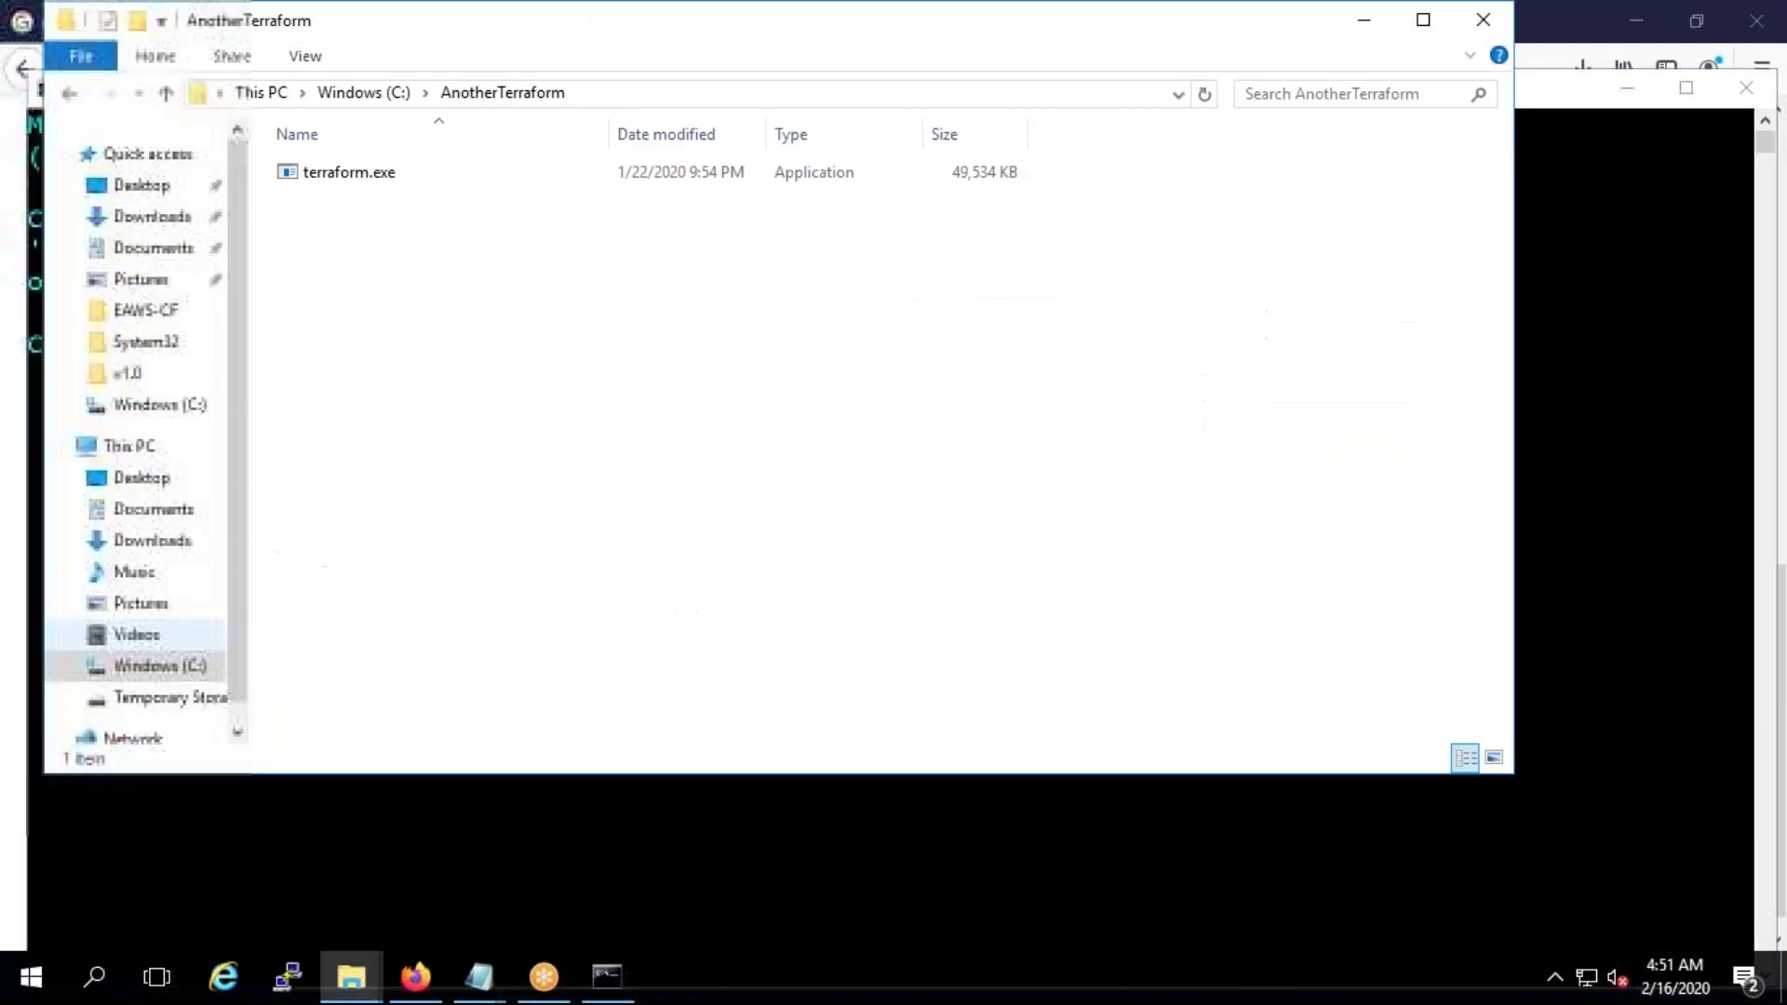
pyautogui.click(745, 97)
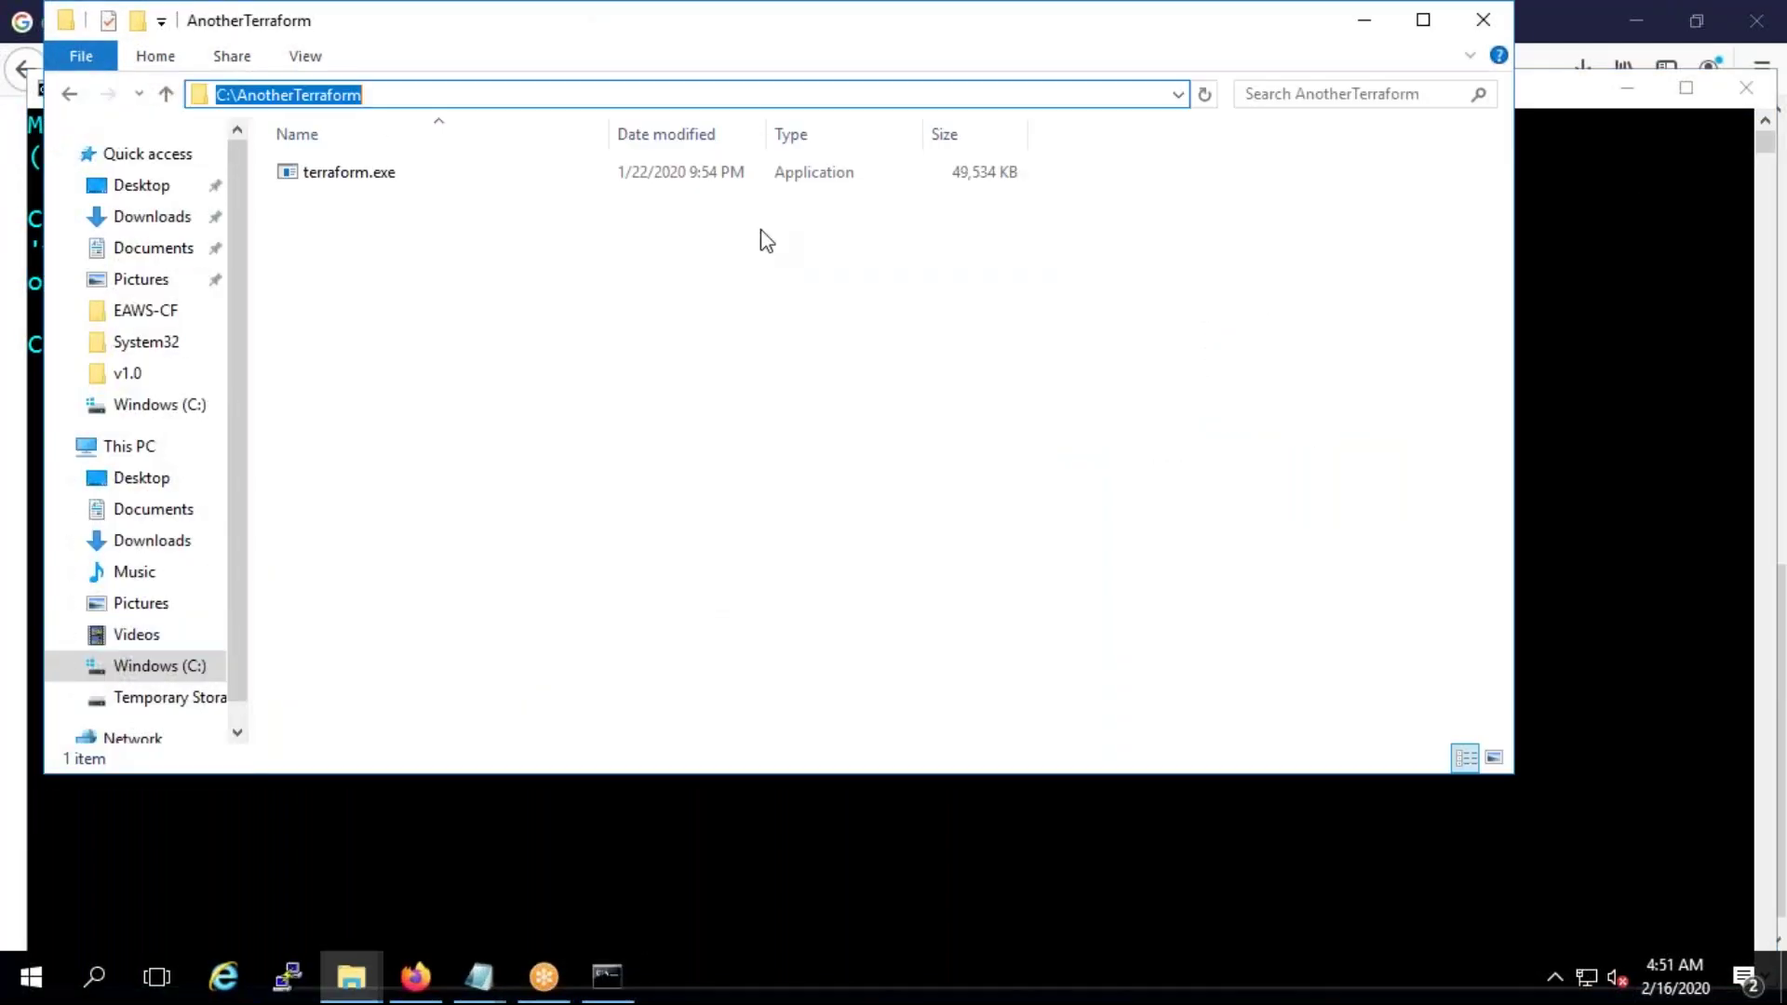
pyautogui.click(701, 831)
pyautogui.write('s')
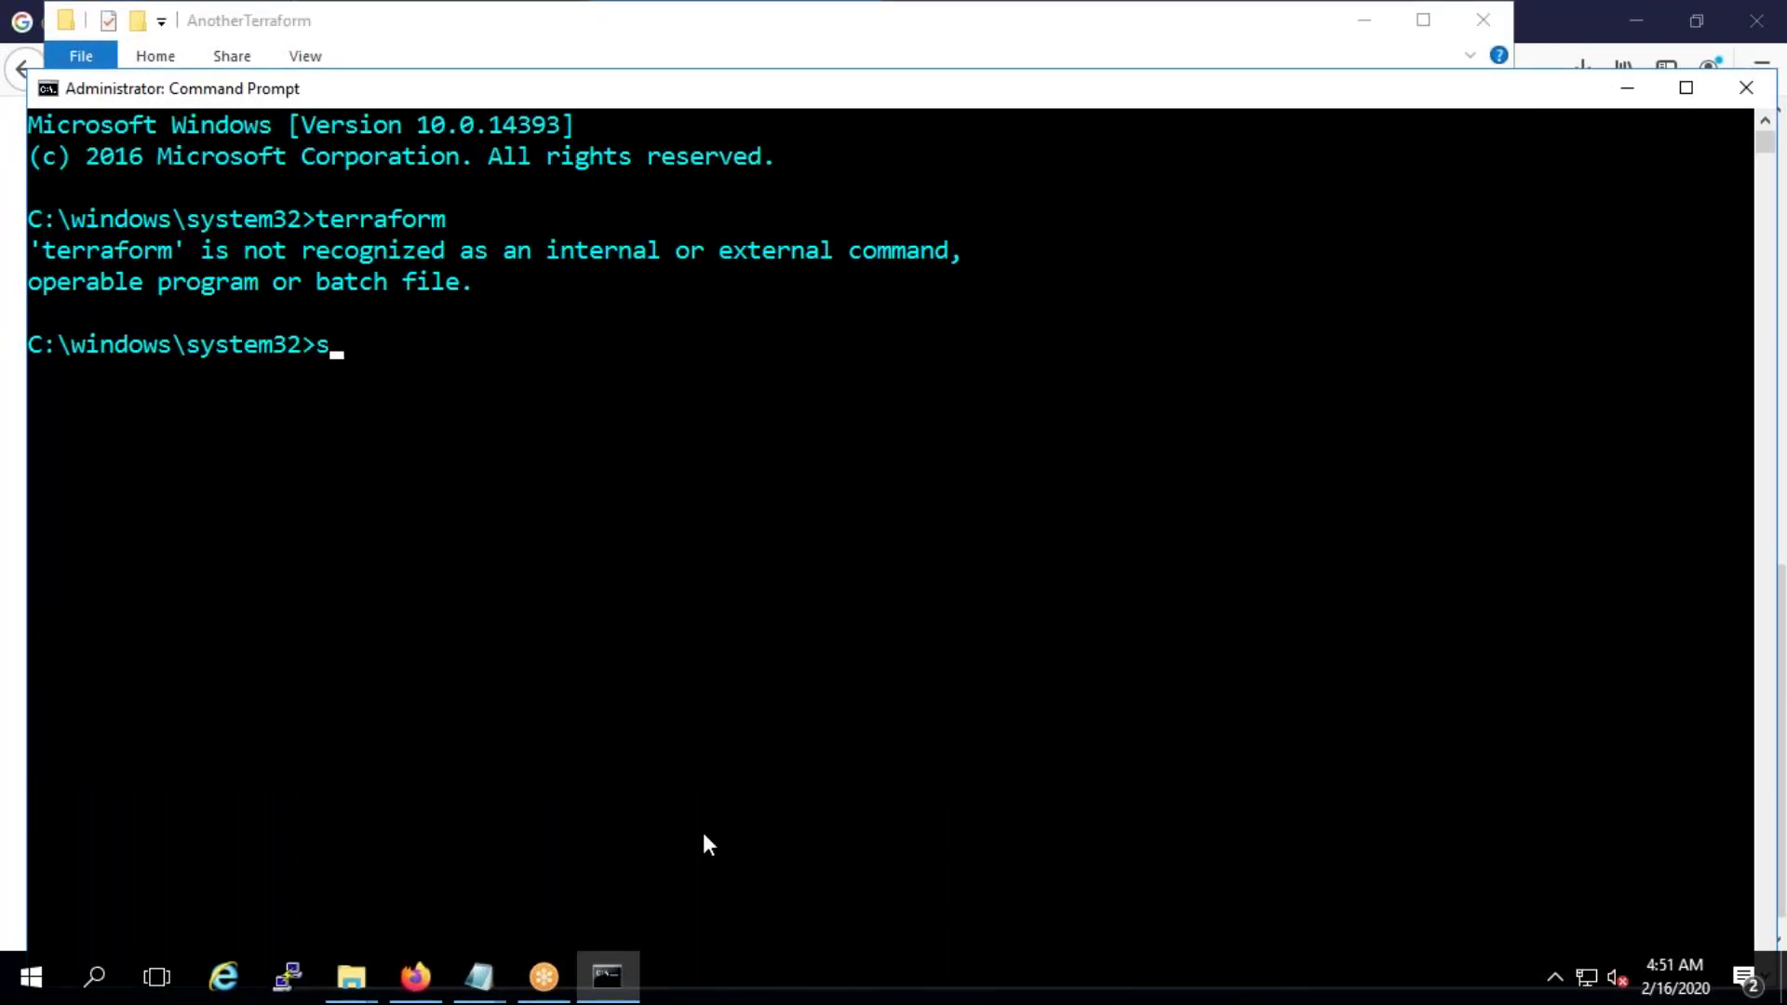
pyautogui.write('ysdm.cpl')
pyautogui.press('Return')
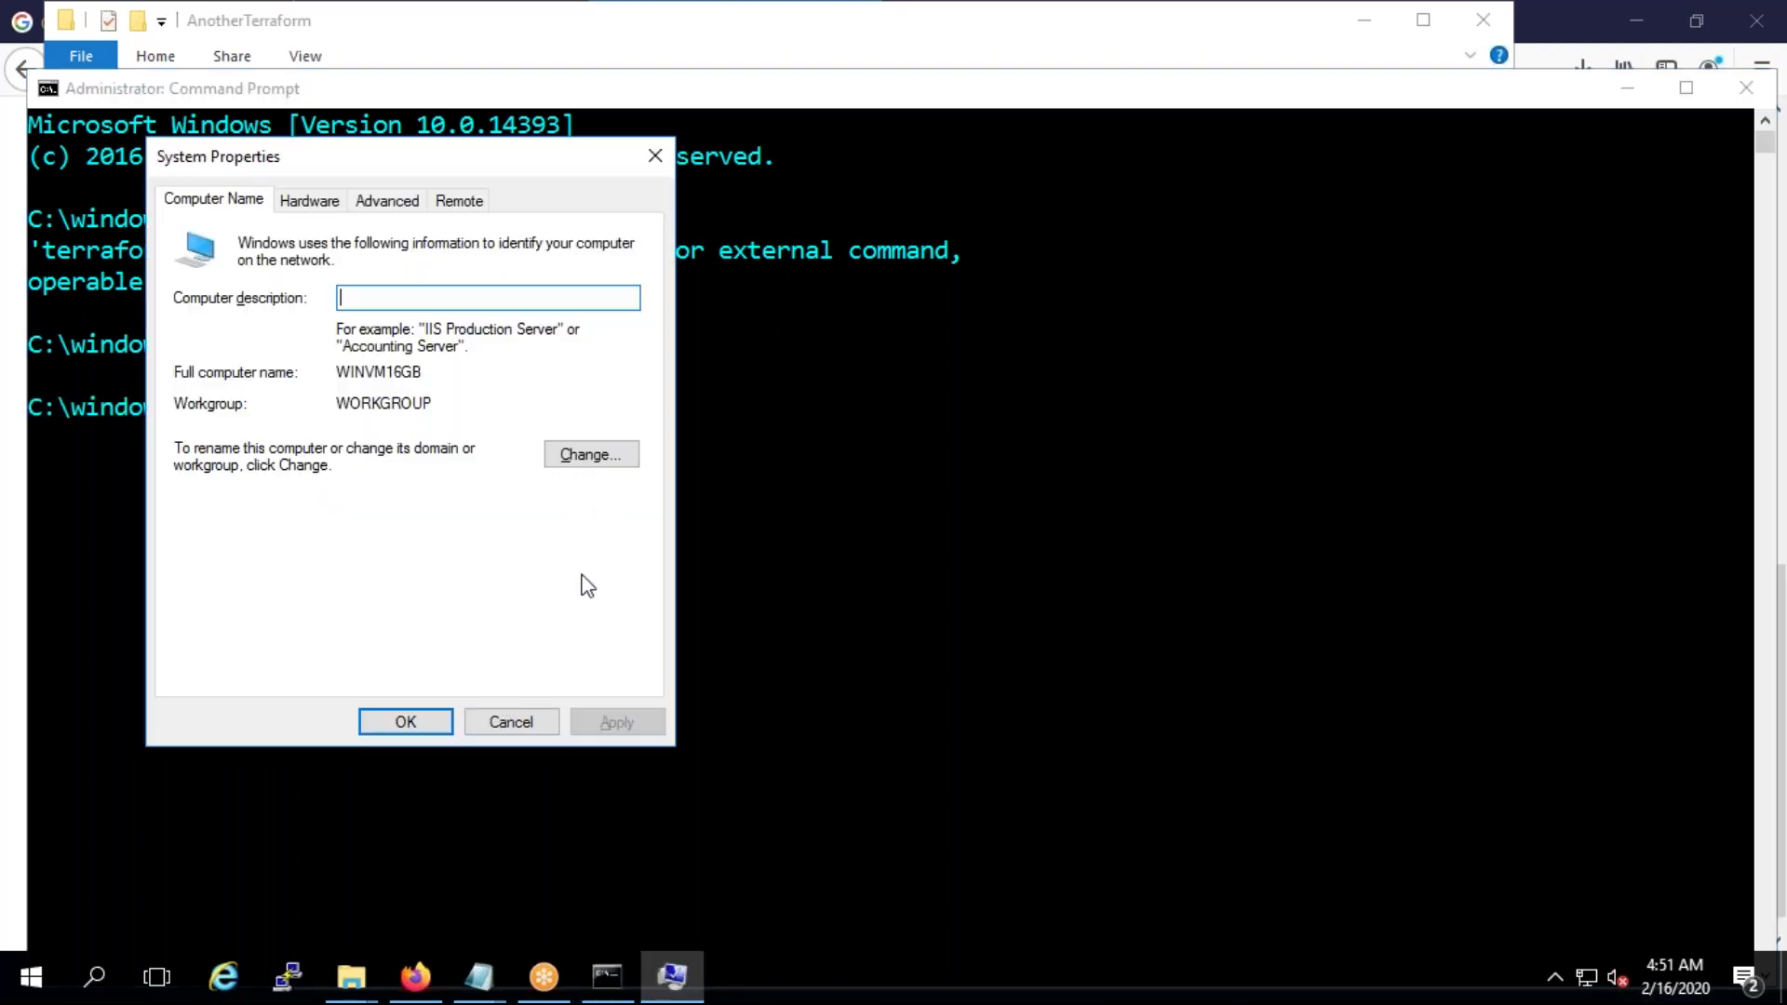
pyautogui.click(527, 722)
# Add C:\AnotherTerraform as a new entry in the account's user Path environment variable and save the changes
pyautogui.click(105, 989)
pyautogui.write('envi')
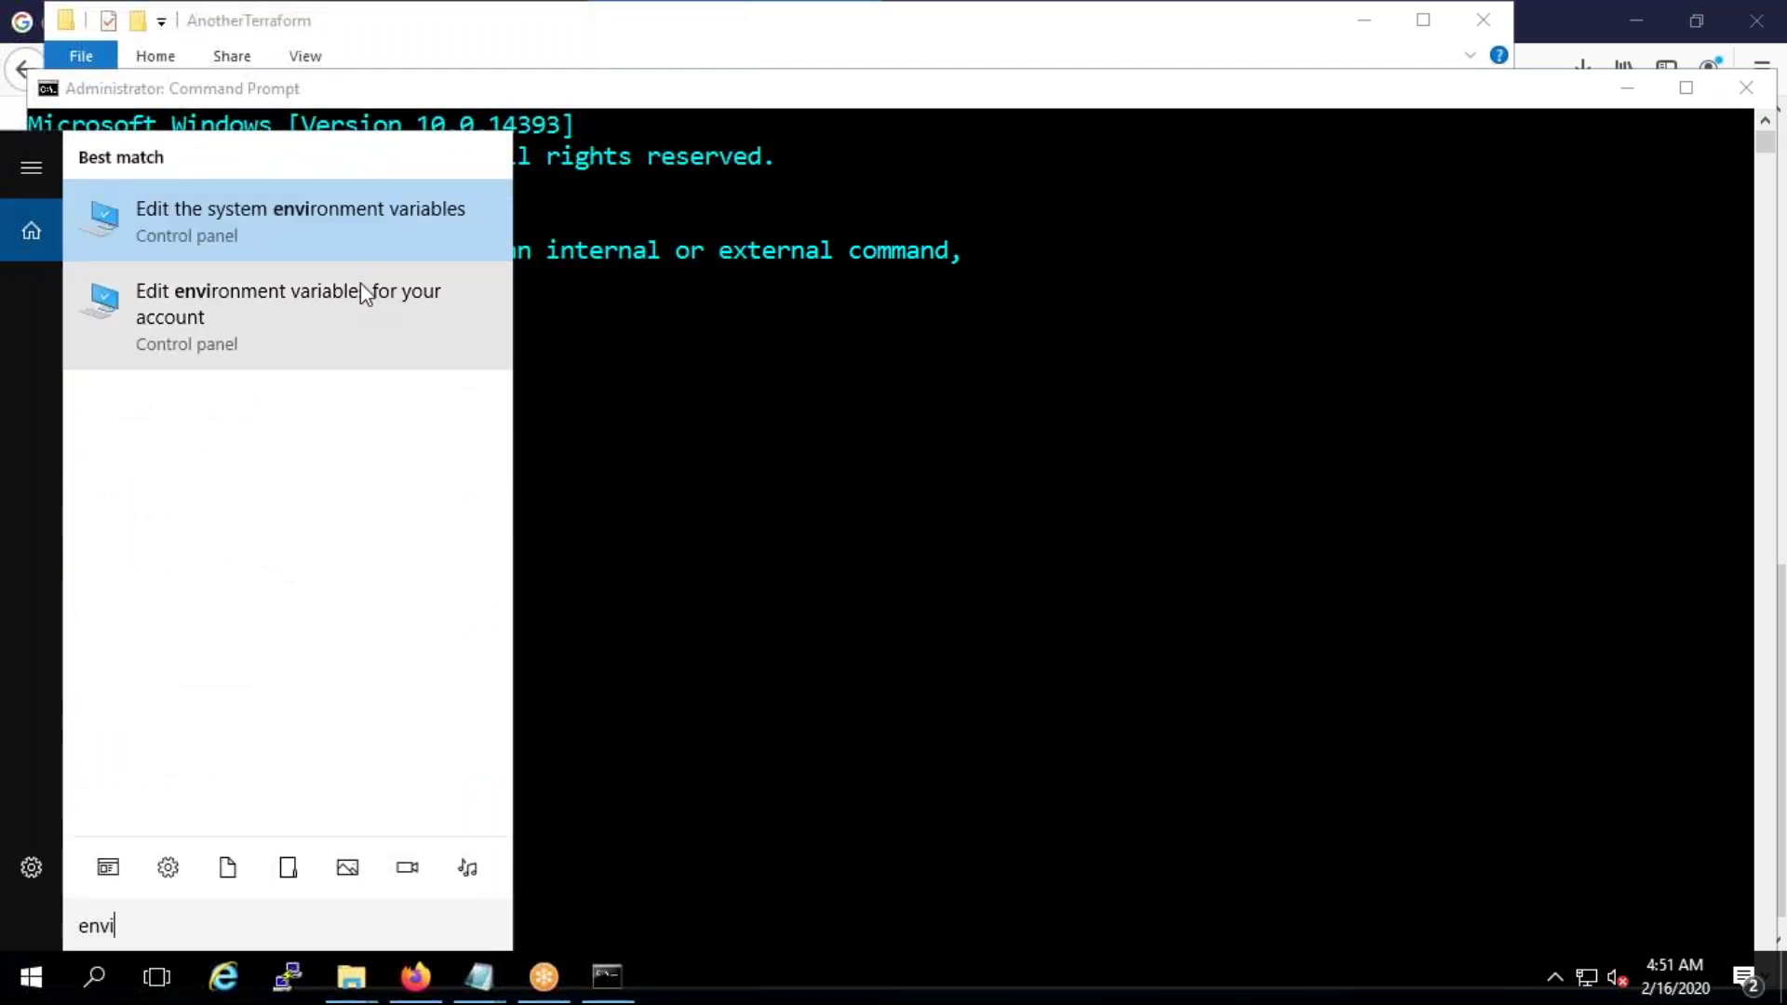
pyautogui.click(286, 311)
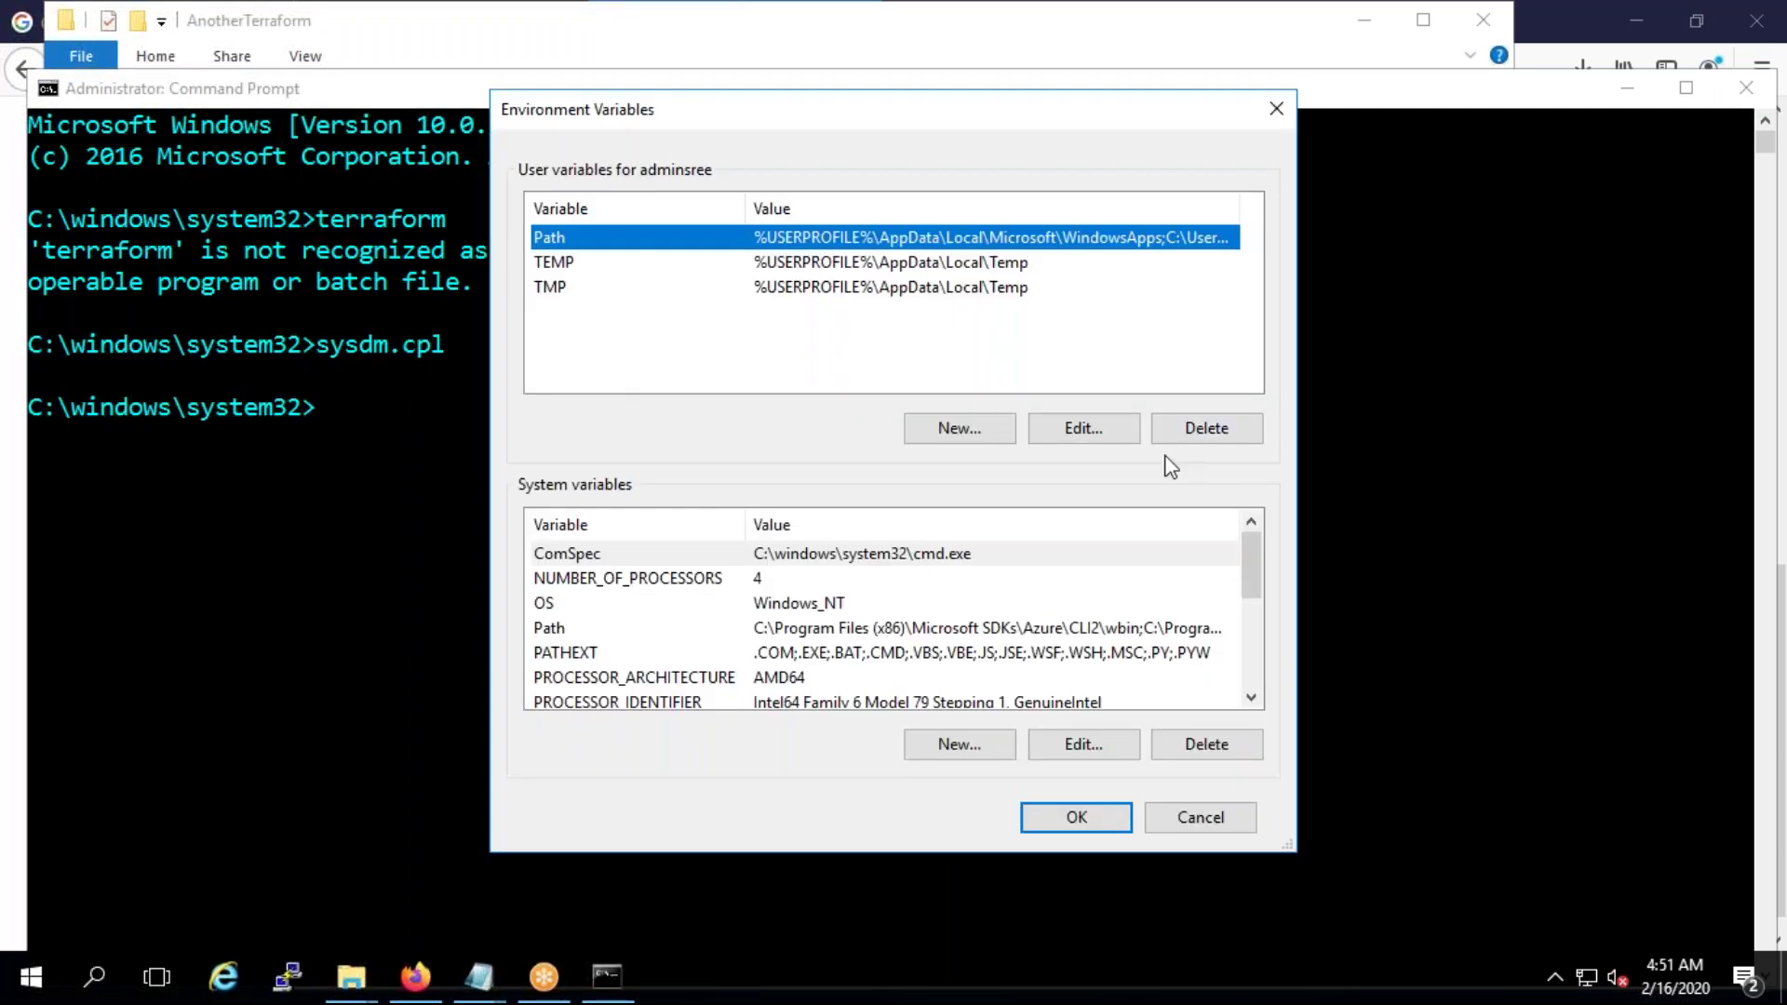
pyautogui.click(1105, 437)
pyautogui.click(1138, 233)
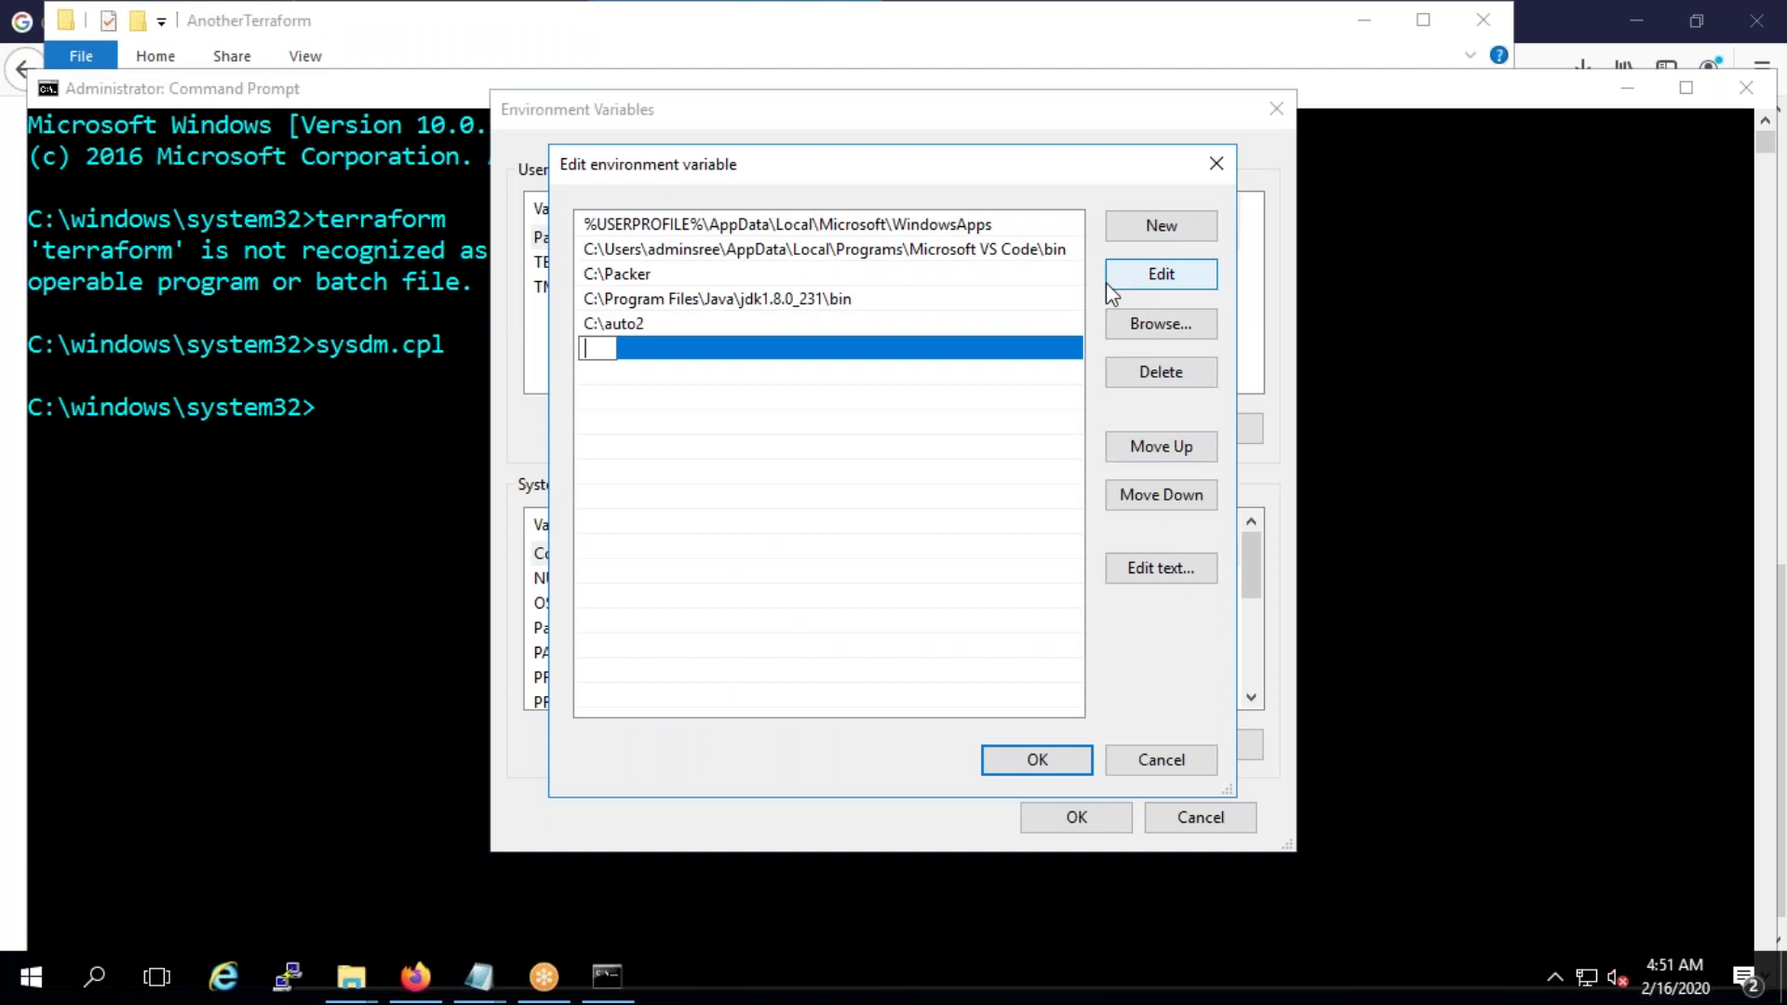
pyautogui.write('C:\\AnotherTerraform')
pyautogui.click(906, 487)
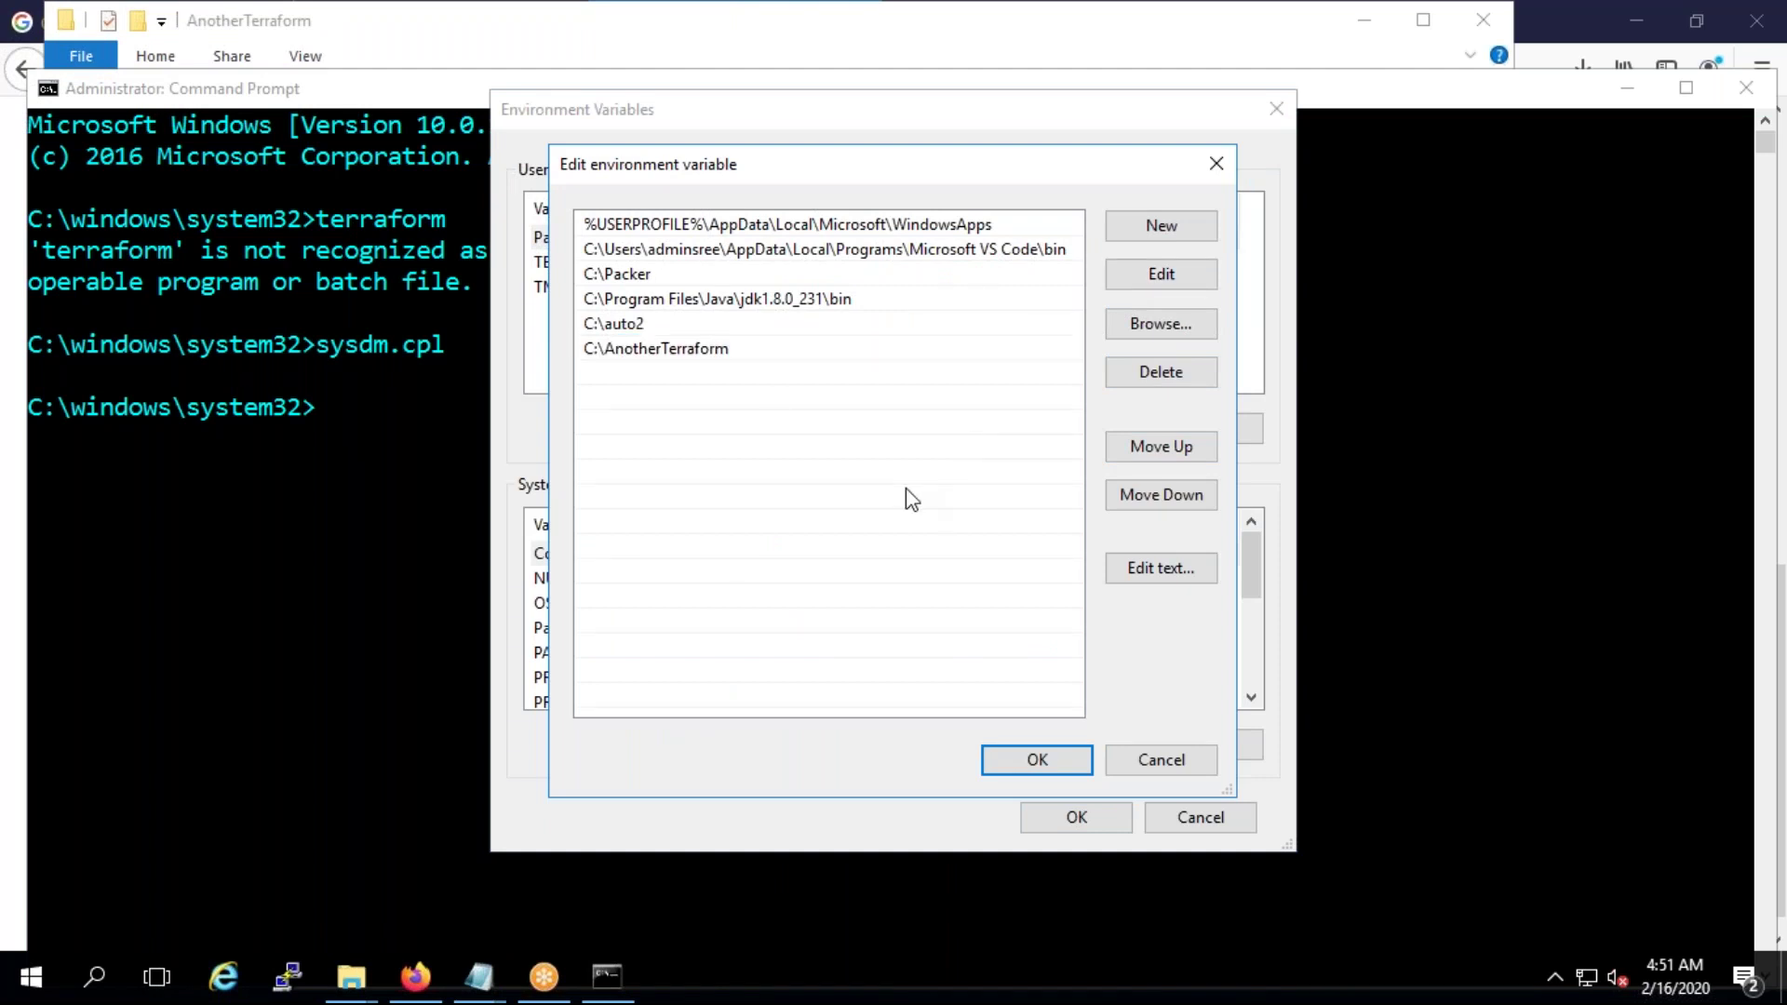
pyautogui.click(620, 276)
pyautogui.click(1063, 759)
pyautogui.click(1072, 816)
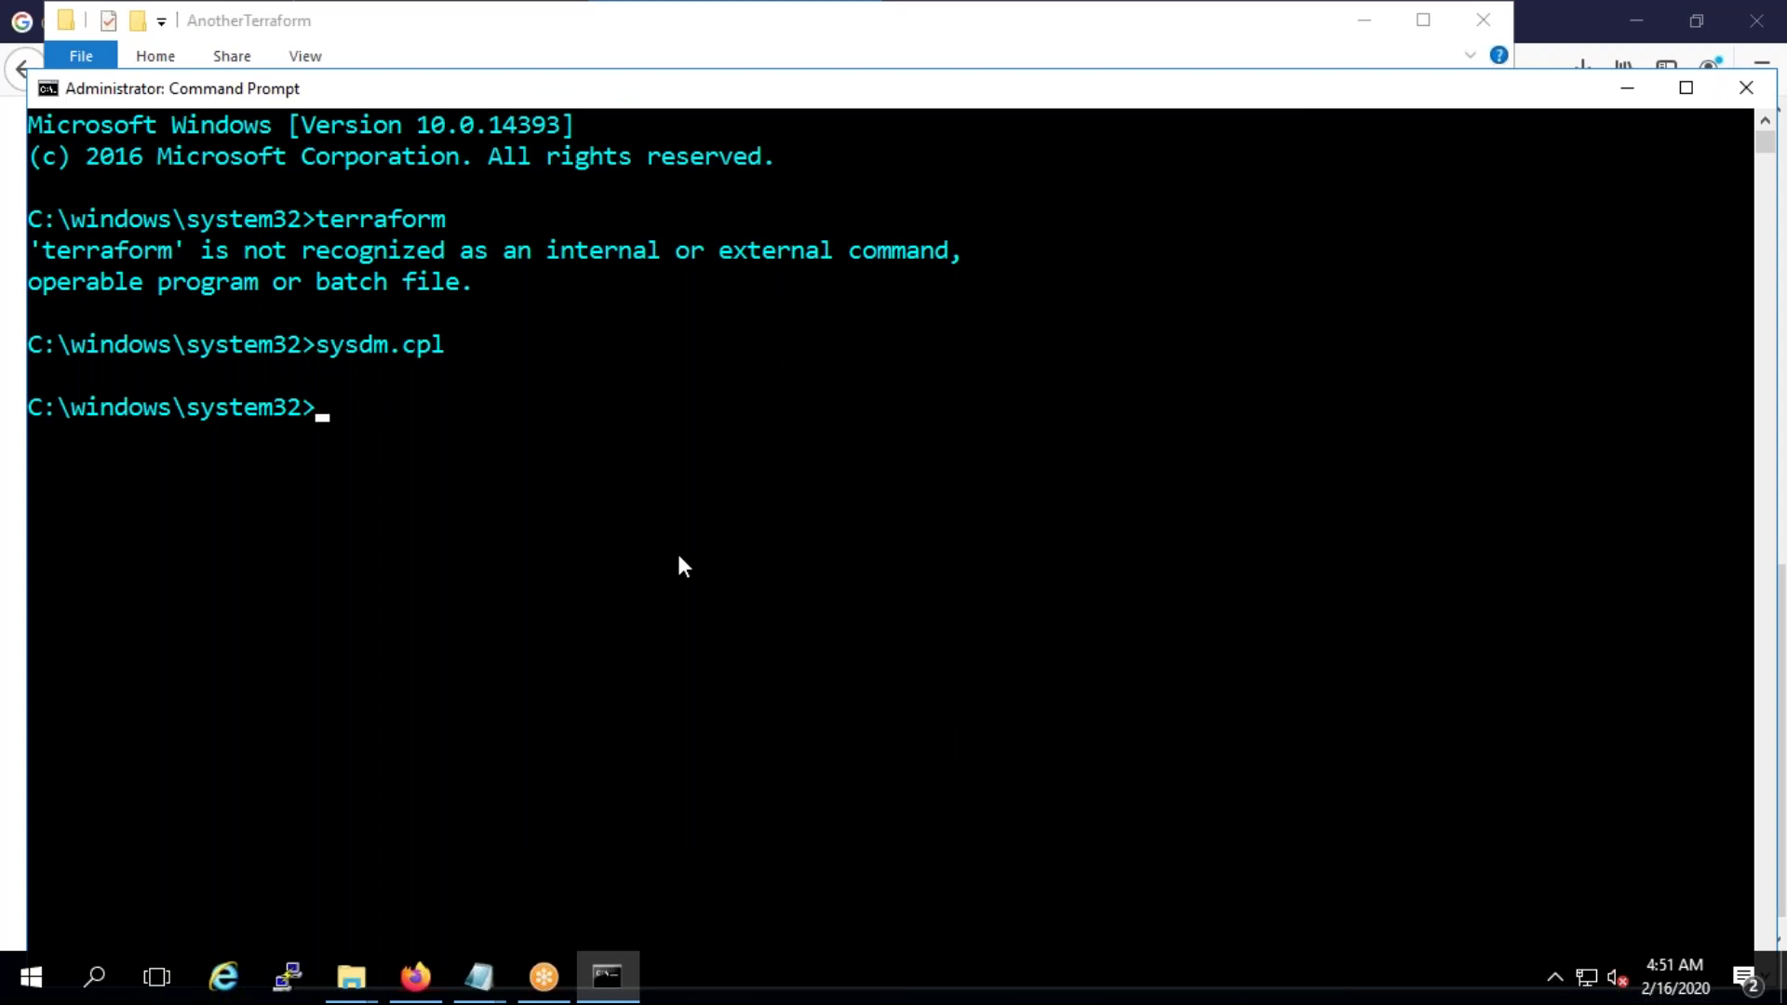
# Reopen the command prompt as administrator and run terraform version
pyautogui.click(1746, 87)
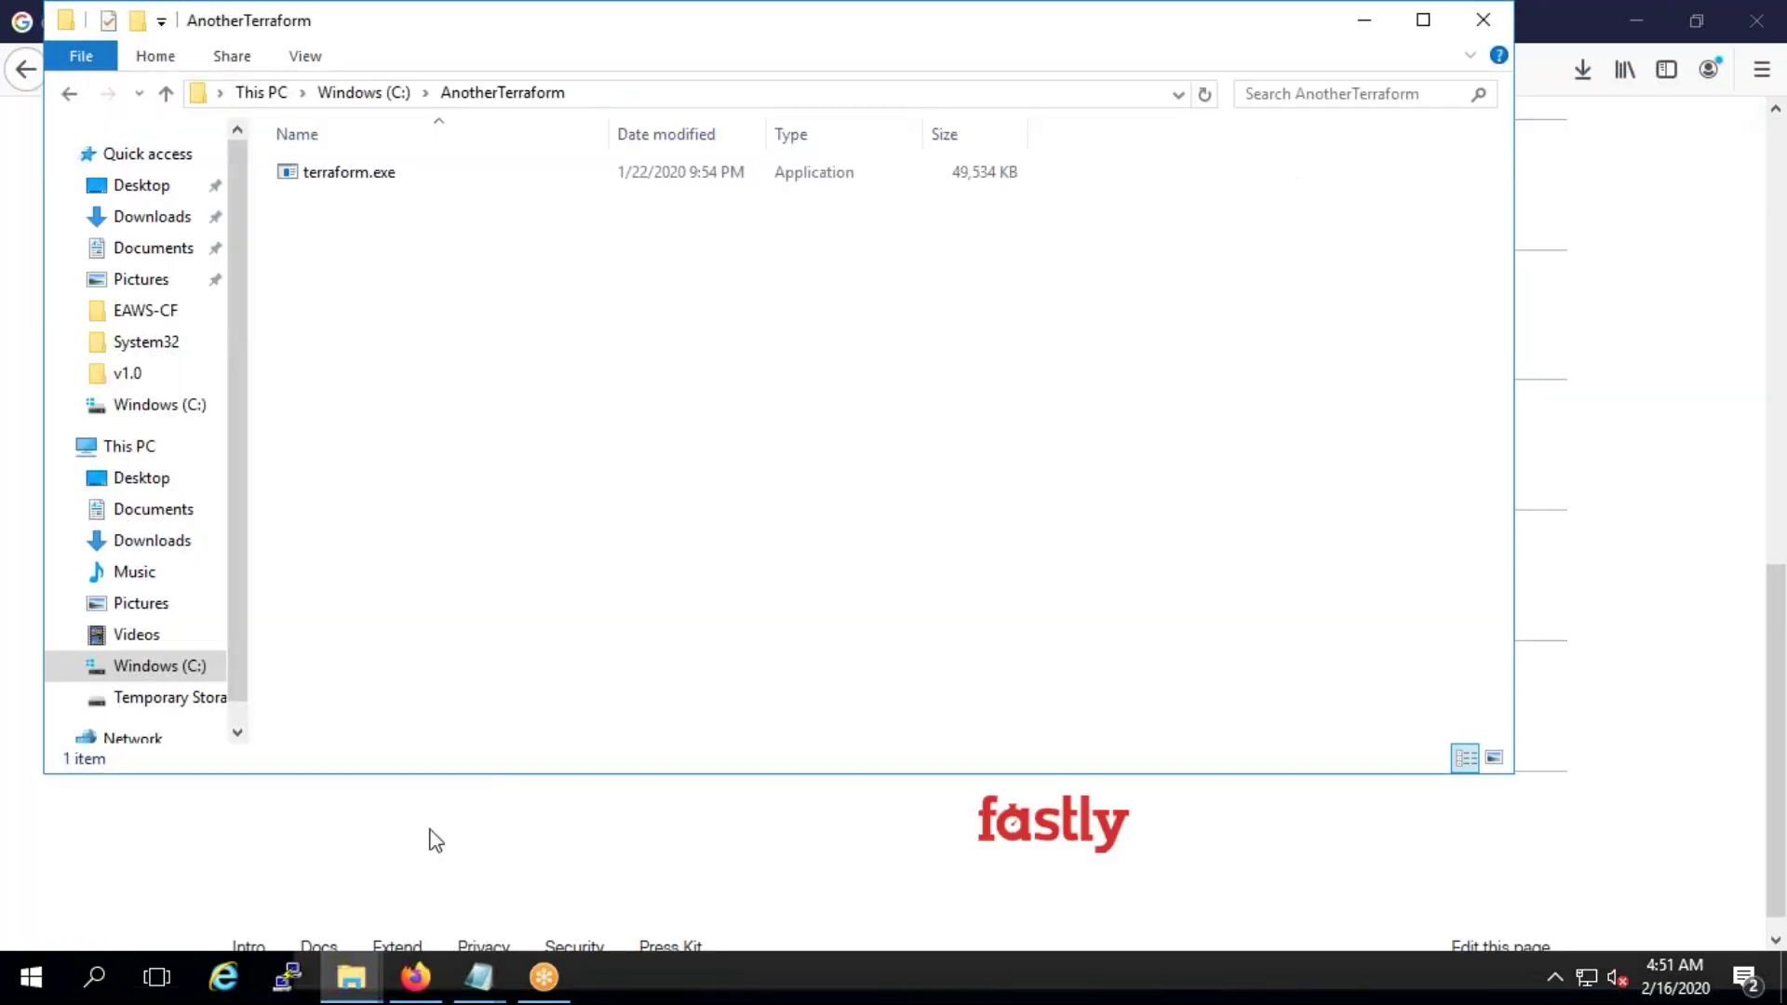
pyautogui.rightClick(31, 976)
pyautogui.click(139, 629)
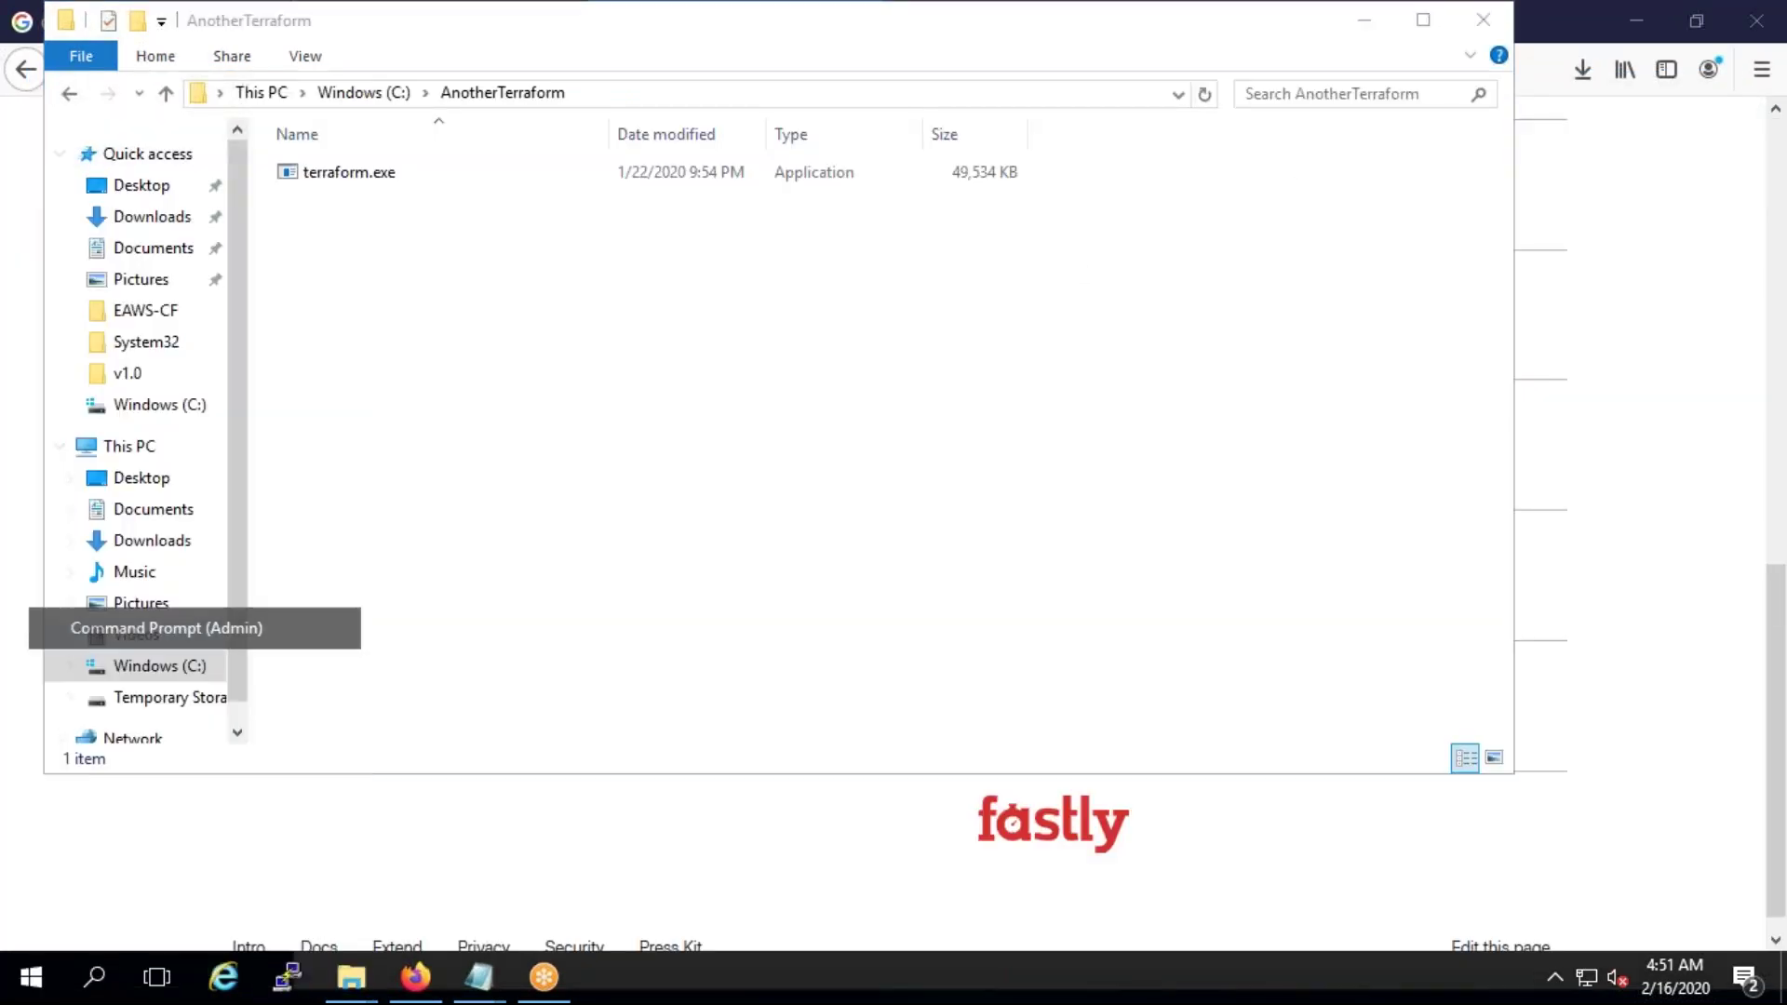
pyautogui.write('ter')
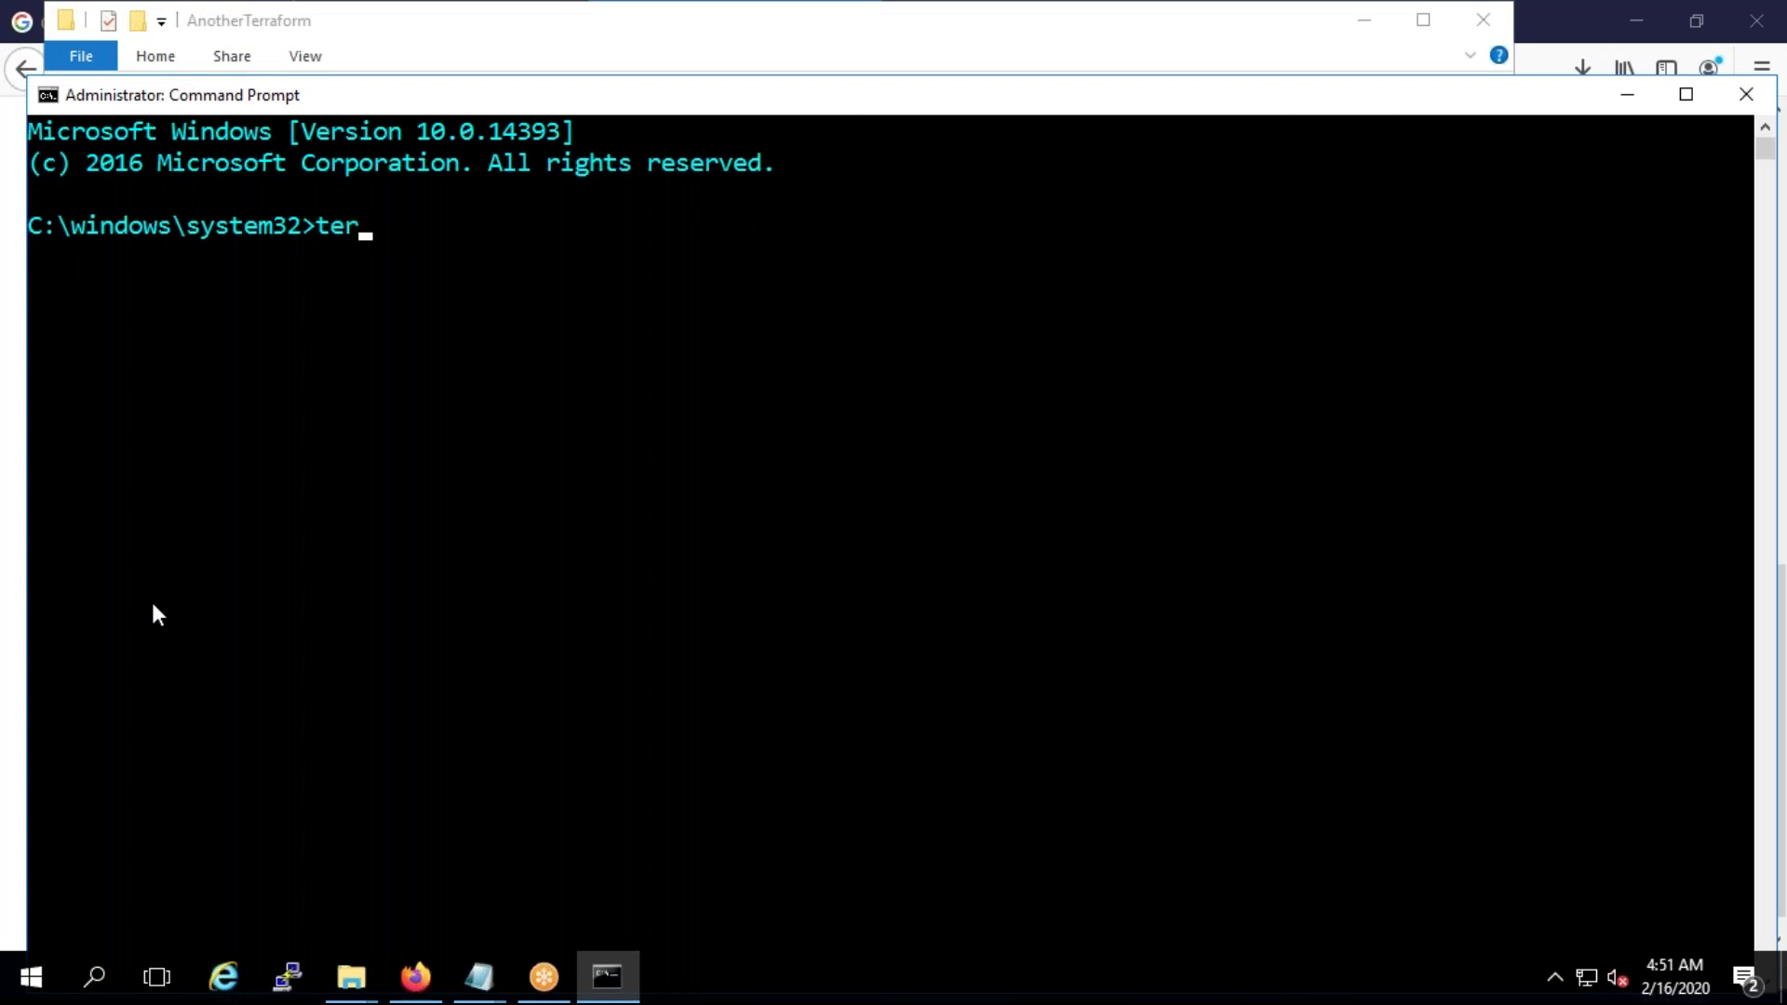
pyautogui.write('raform version')
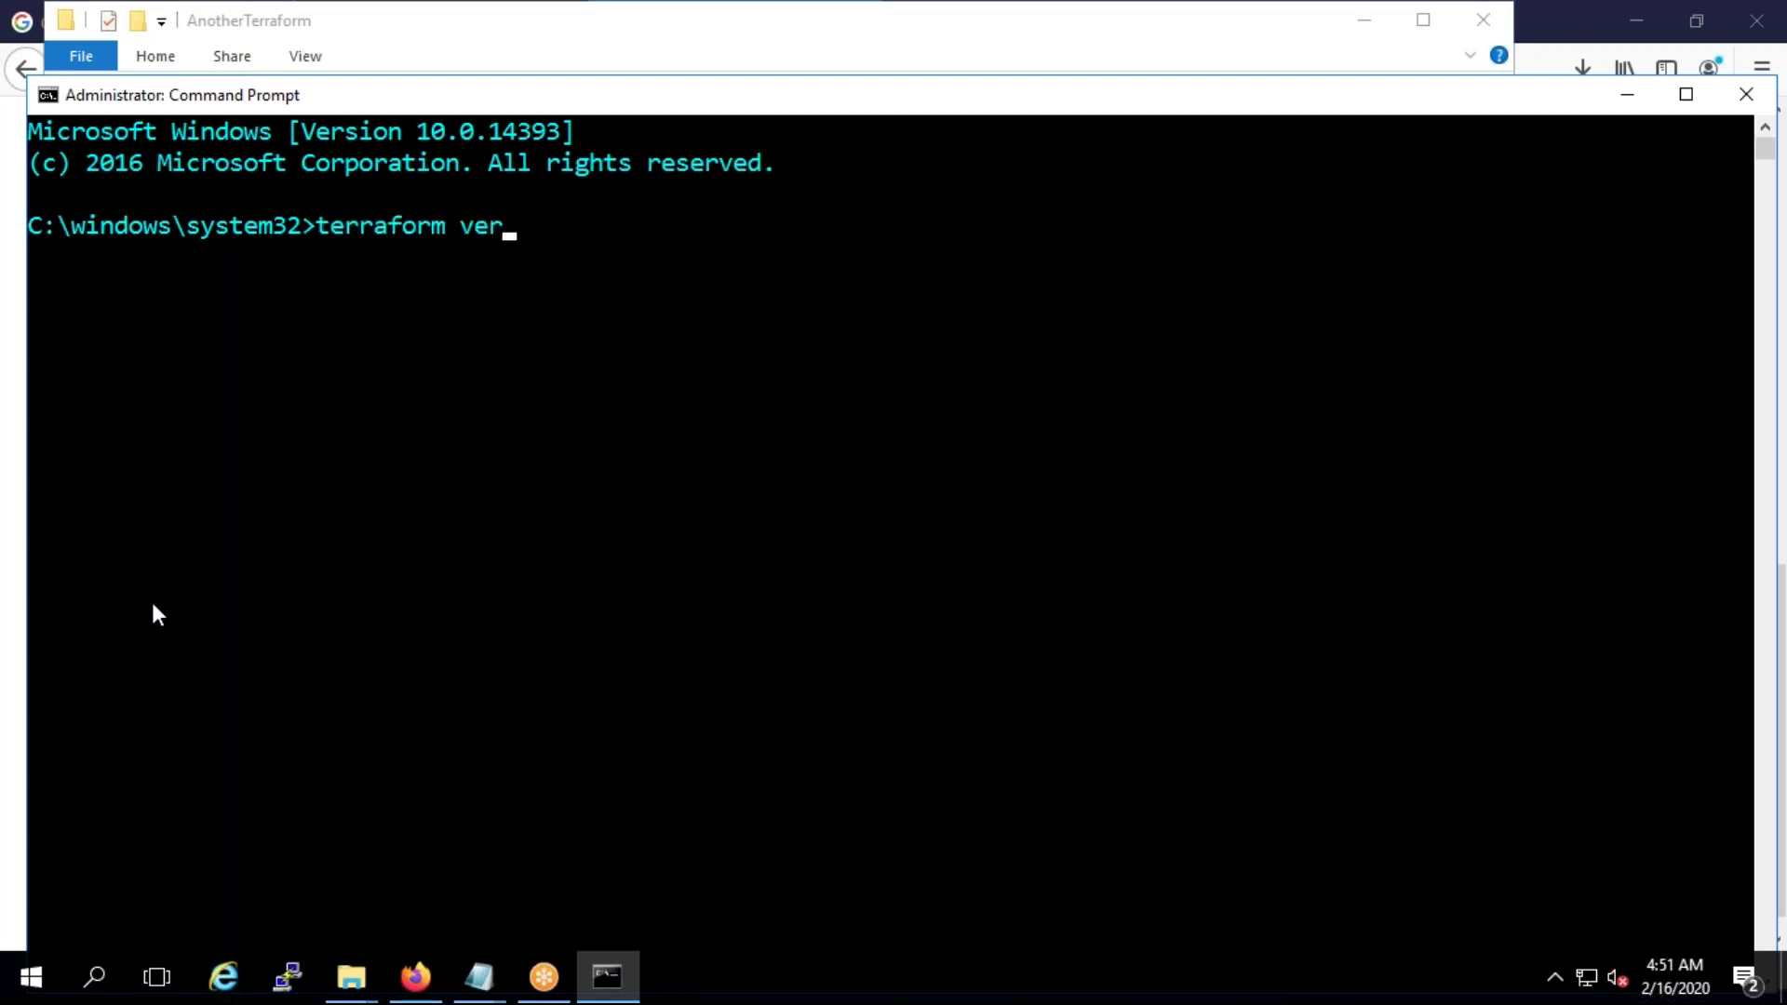
pyautogui.press('Return')
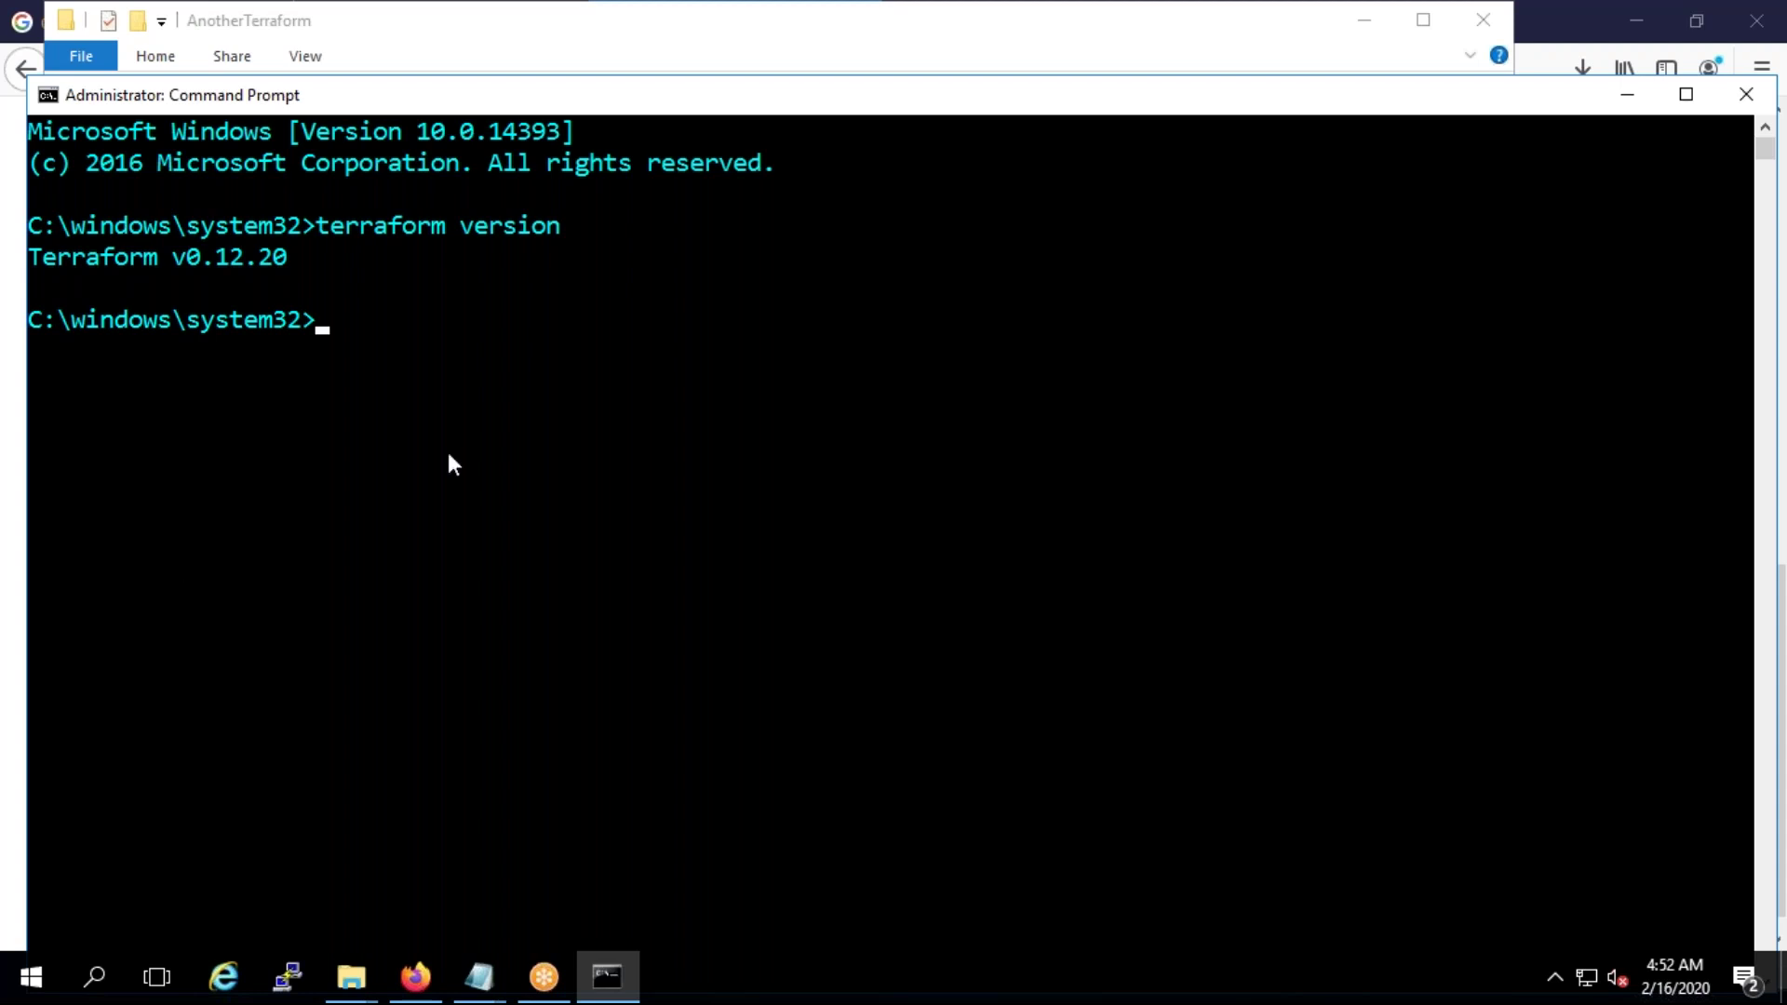
# Open the C:\Weekend-DevOps-Class folder in File Explorer and return to the command prompt
pyautogui.click(351, 976)
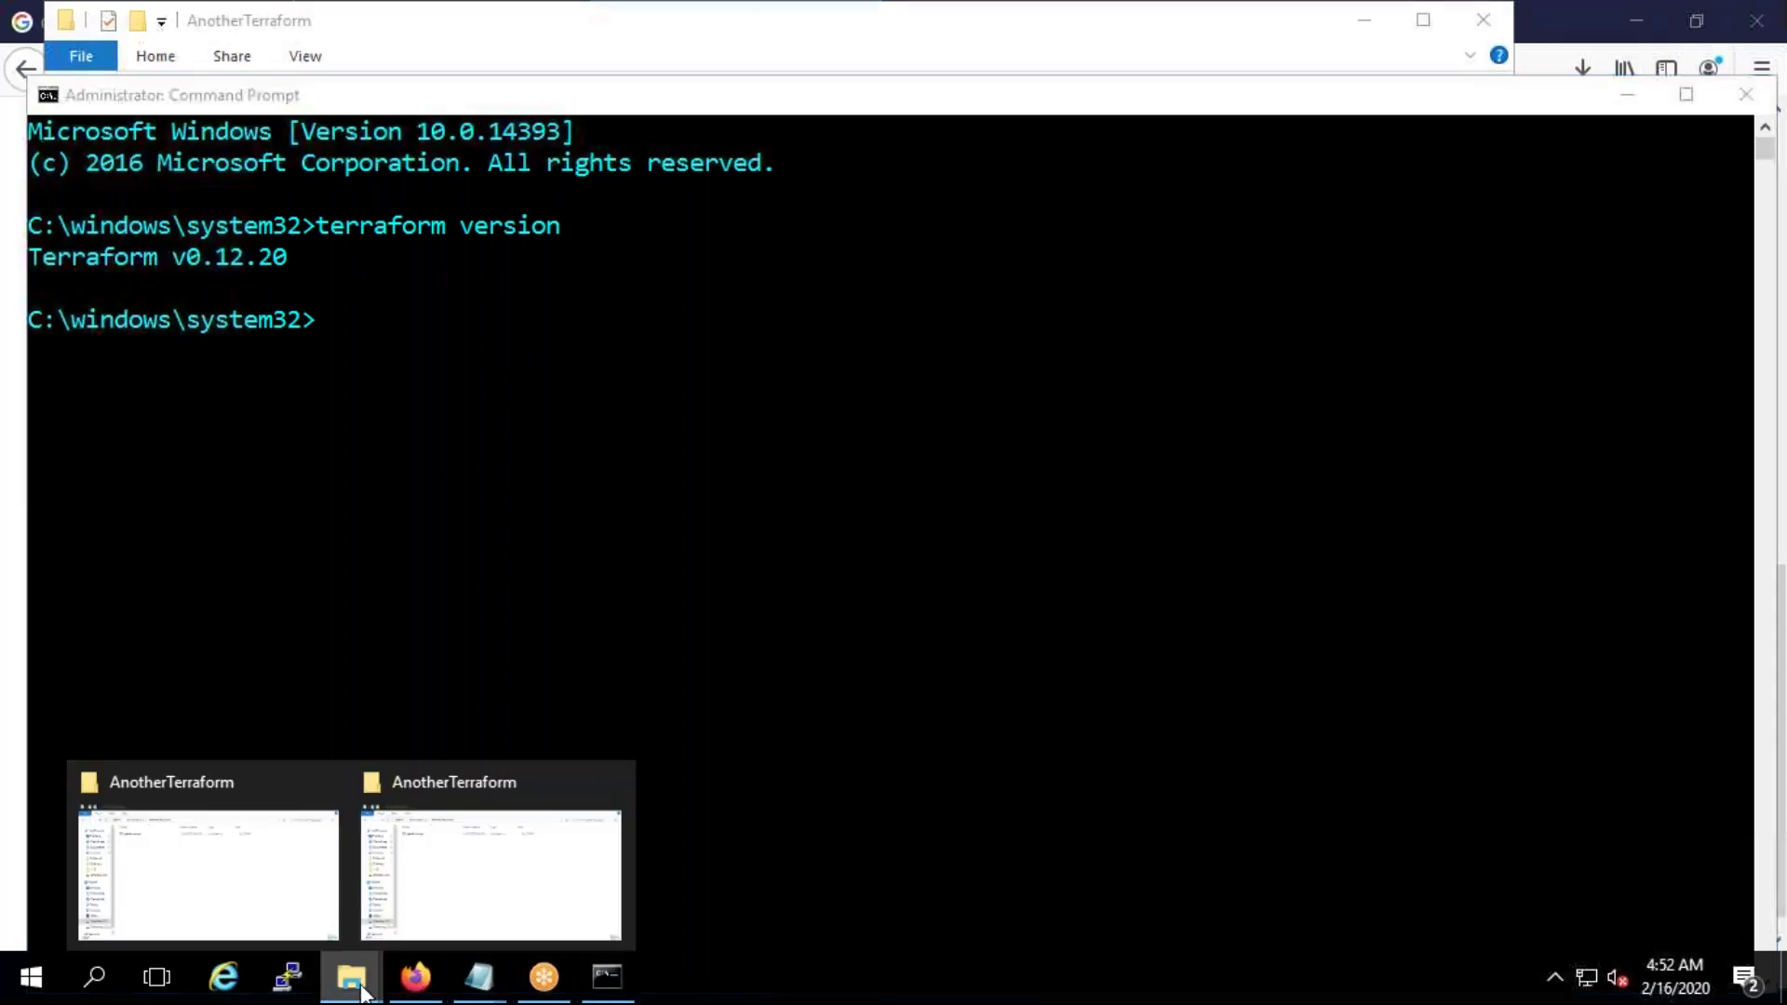
pyautogui.click(483, 833)
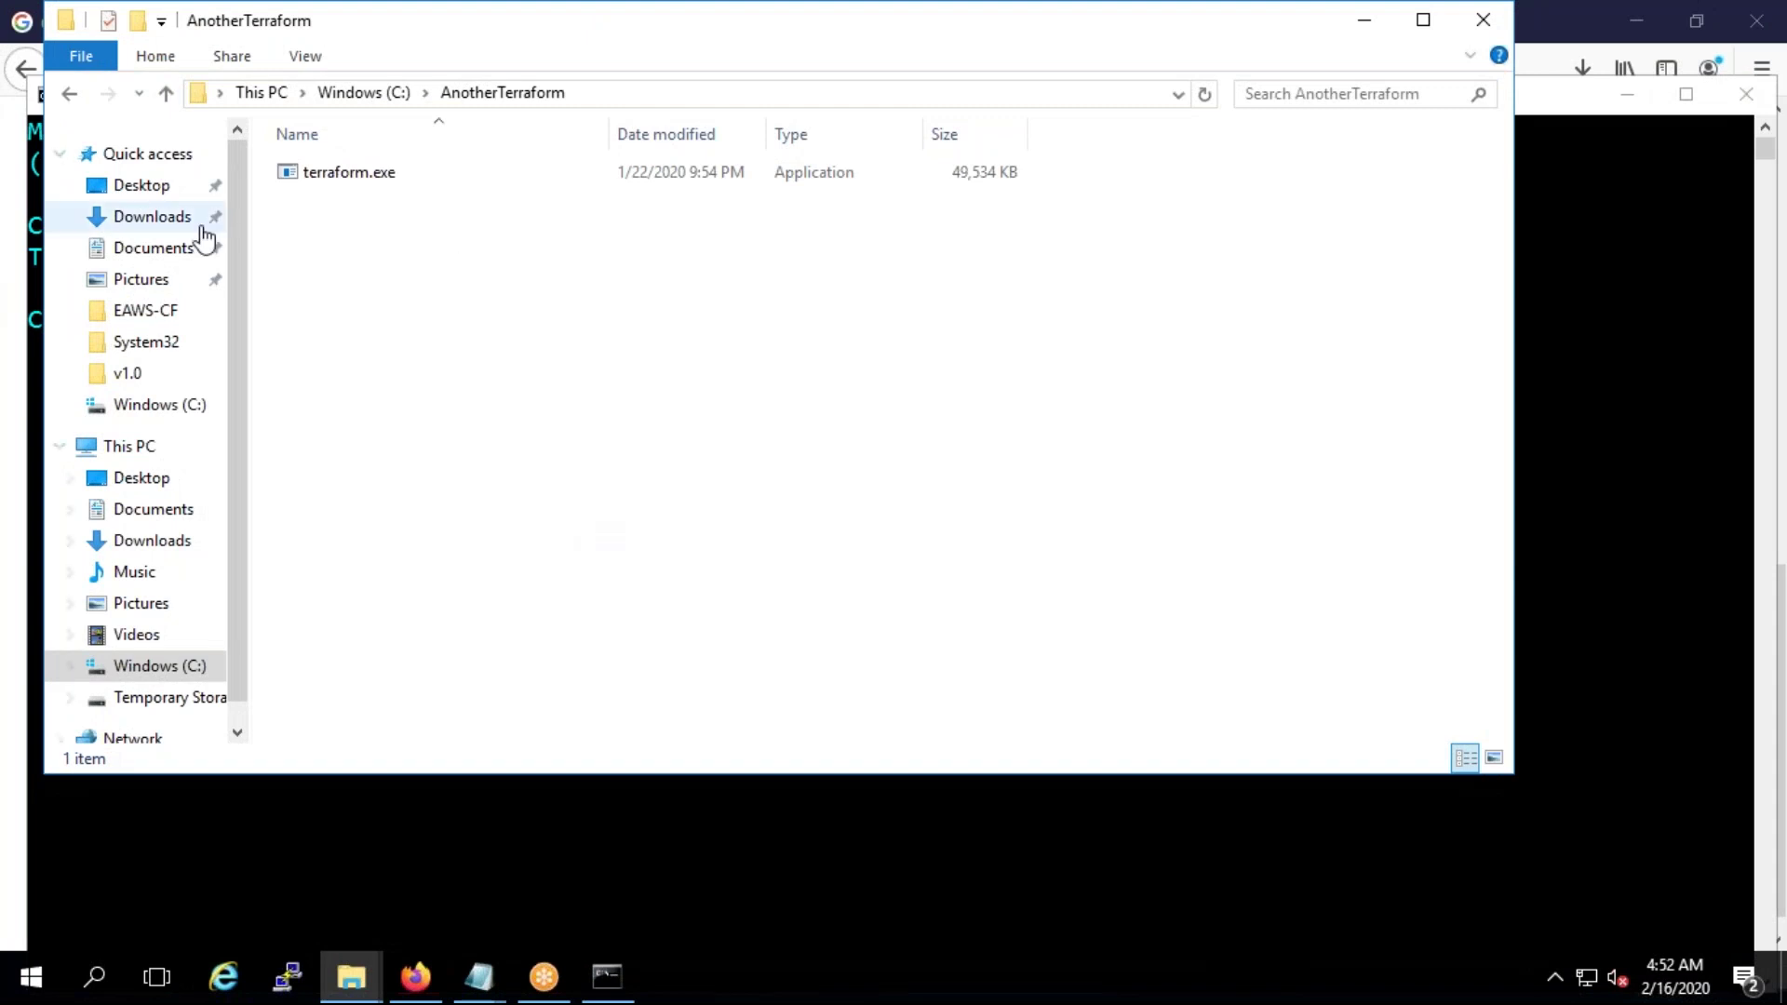
pyautogui.click(357, 94)
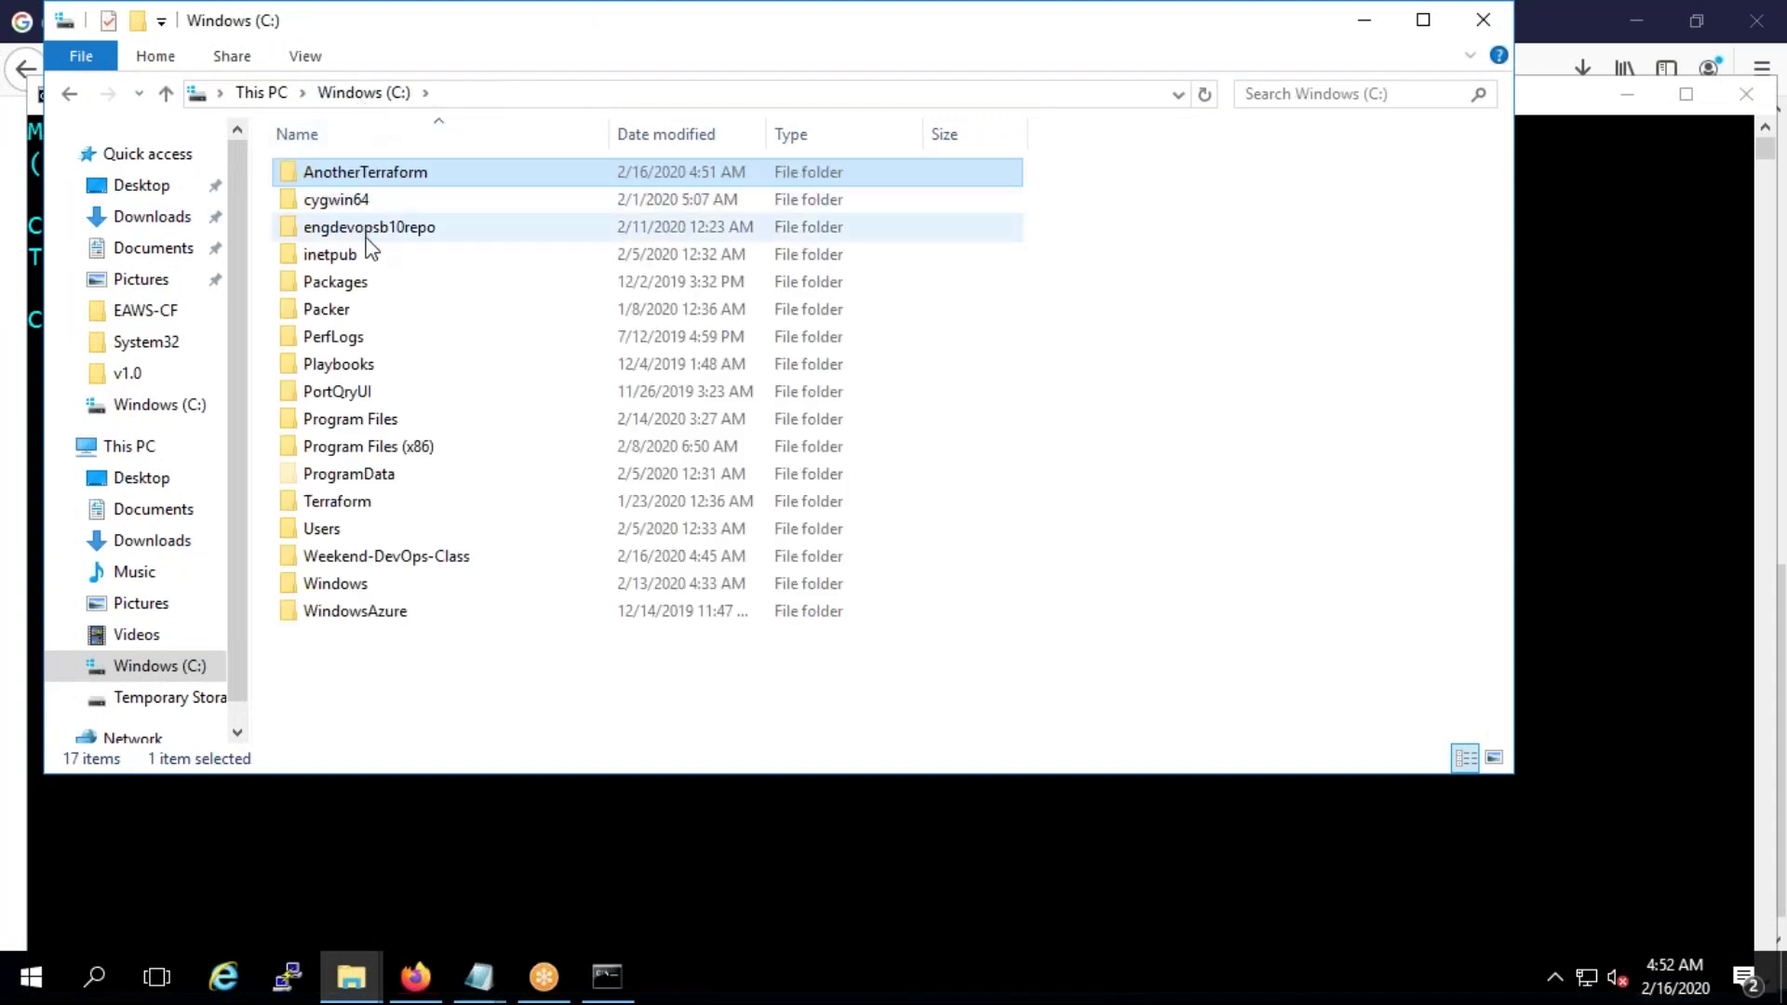
pyautogui.doubleClick(384, 556)
pyautogui.click(414, 802)
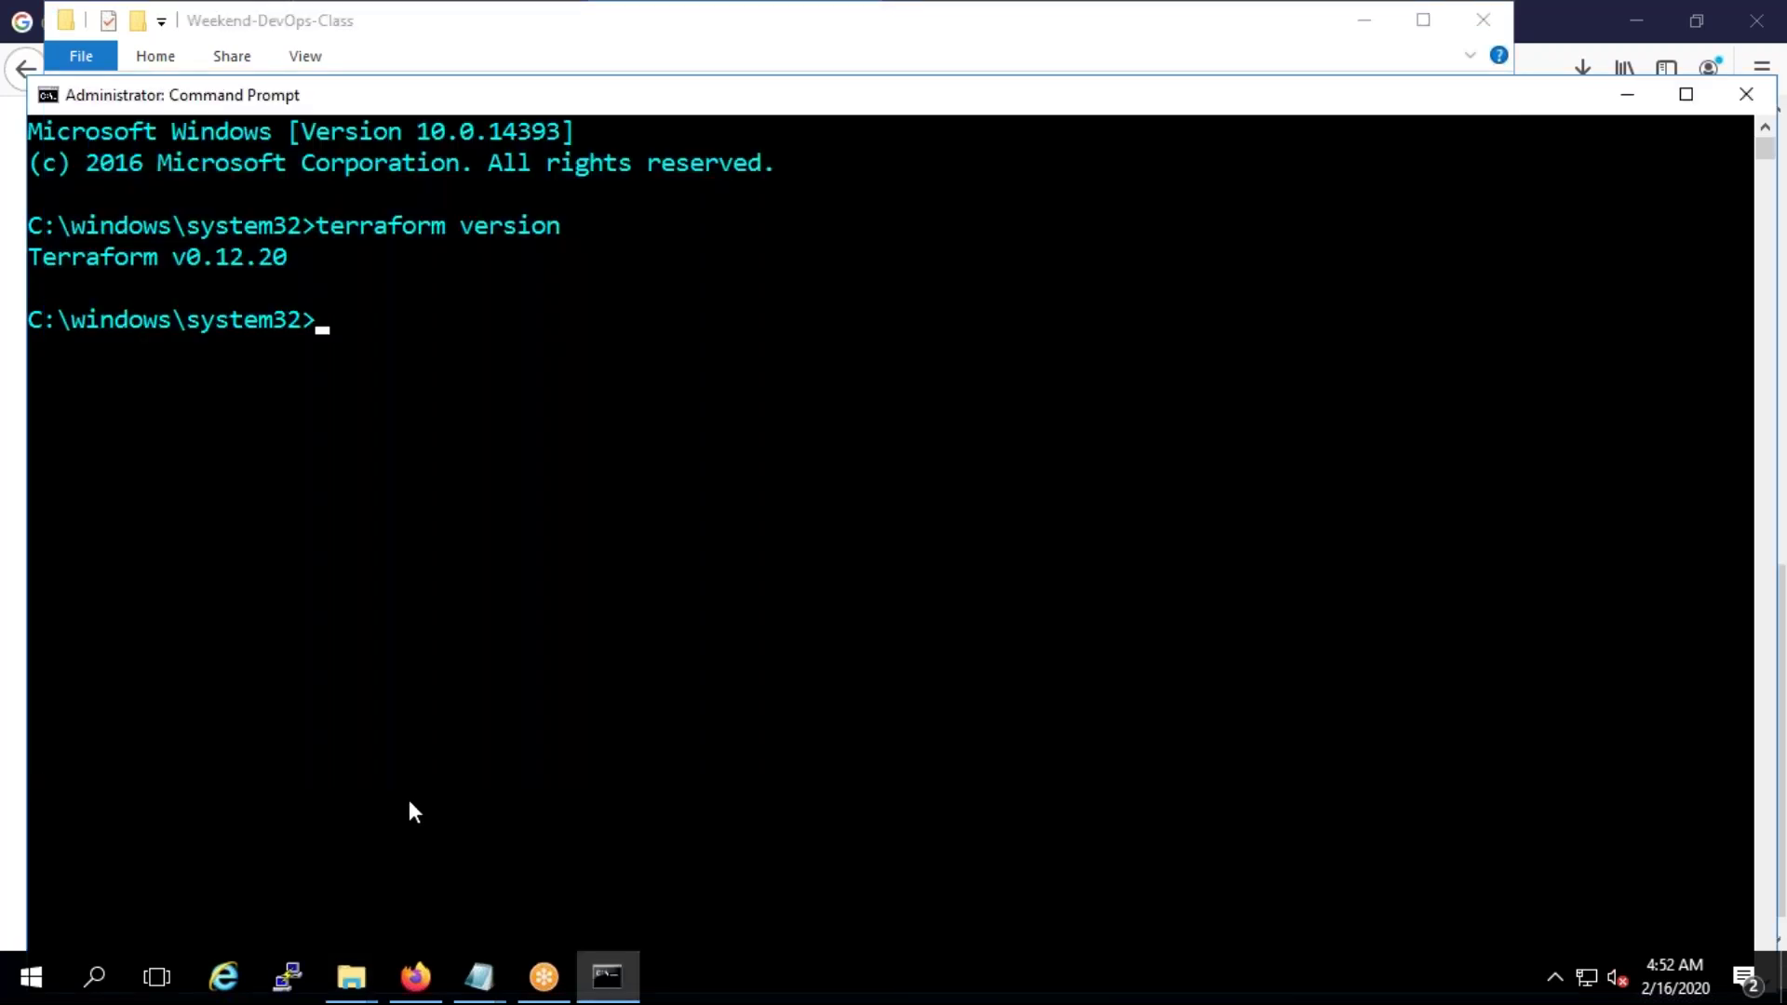
# Change the command prompt's directory to C:\Weekend-DevOps-Class and clear the screen
pyautogui.write('cd C:\\W')
pyautogui.press('Tab')
pyautogui.press('Return')
pyautogui.write('cls')
pyautogui.press('Return')
# Run terraform init in the Weekend-DevOps-Class folder and check the folder's contents in File Explorer
pyautogui.write('terrafform init')
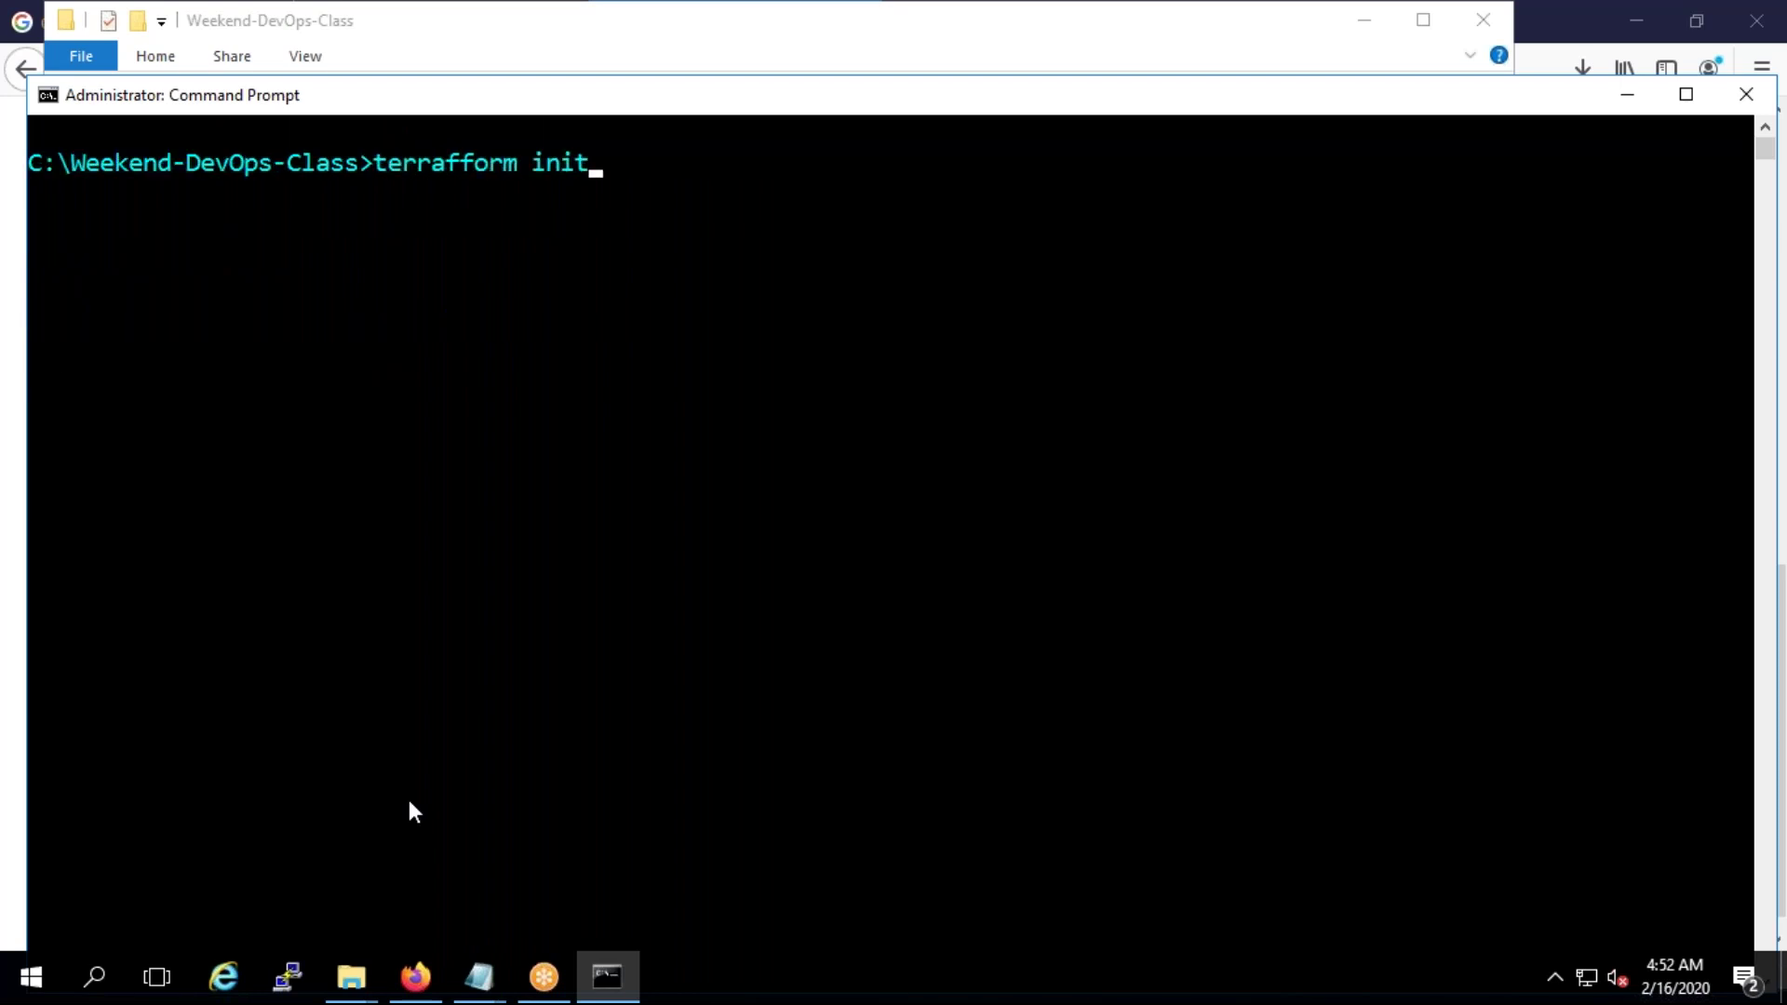
pyautogui.hotkey('alt', 'Tab')
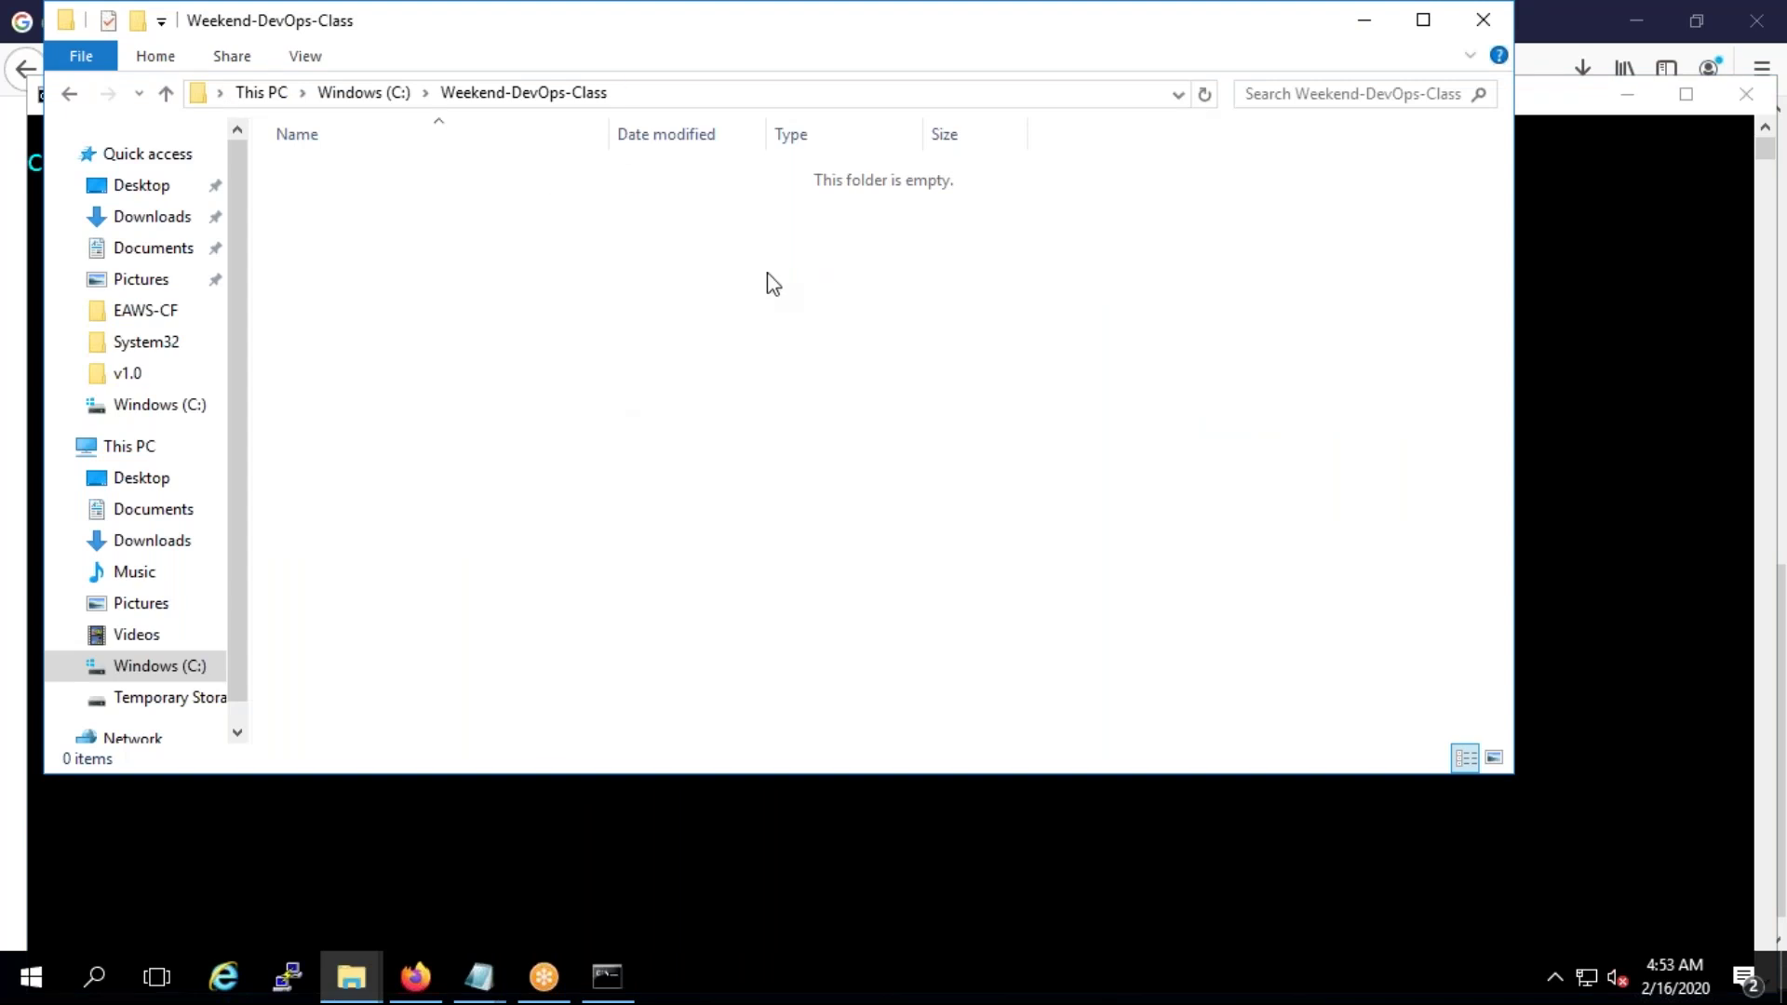
pyautogui.hotkey('alt', 'Tab')
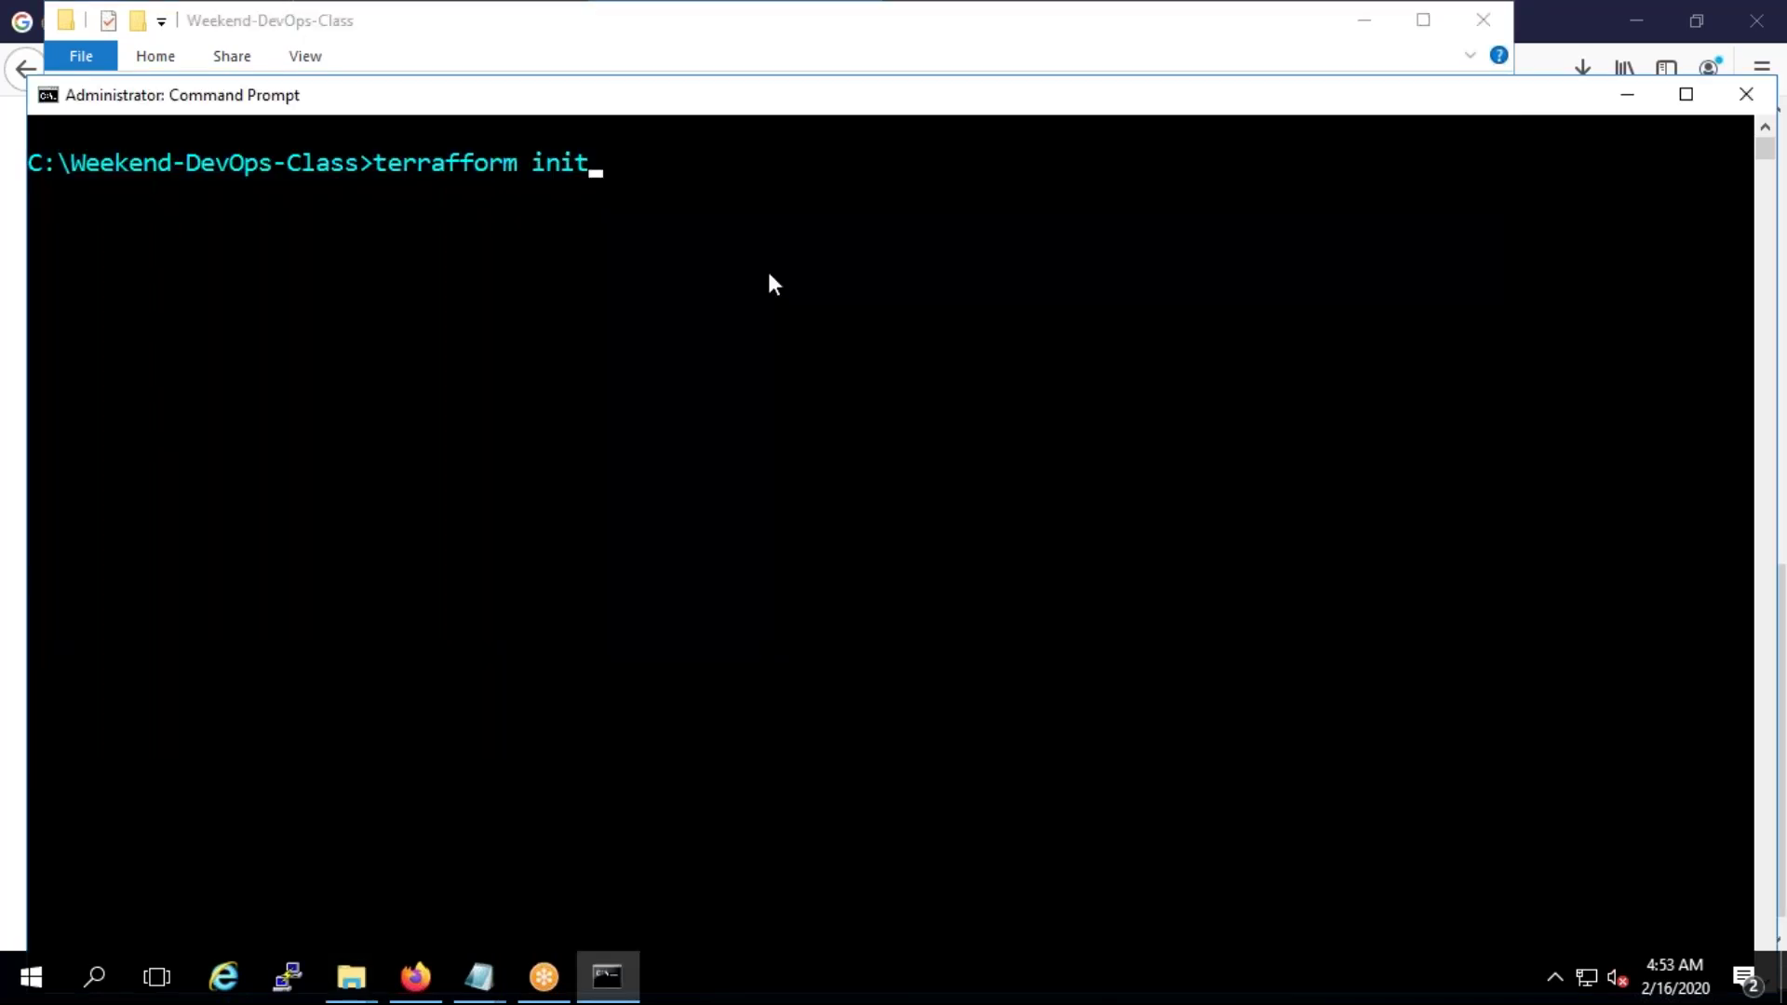
pyautogui.press('Return')
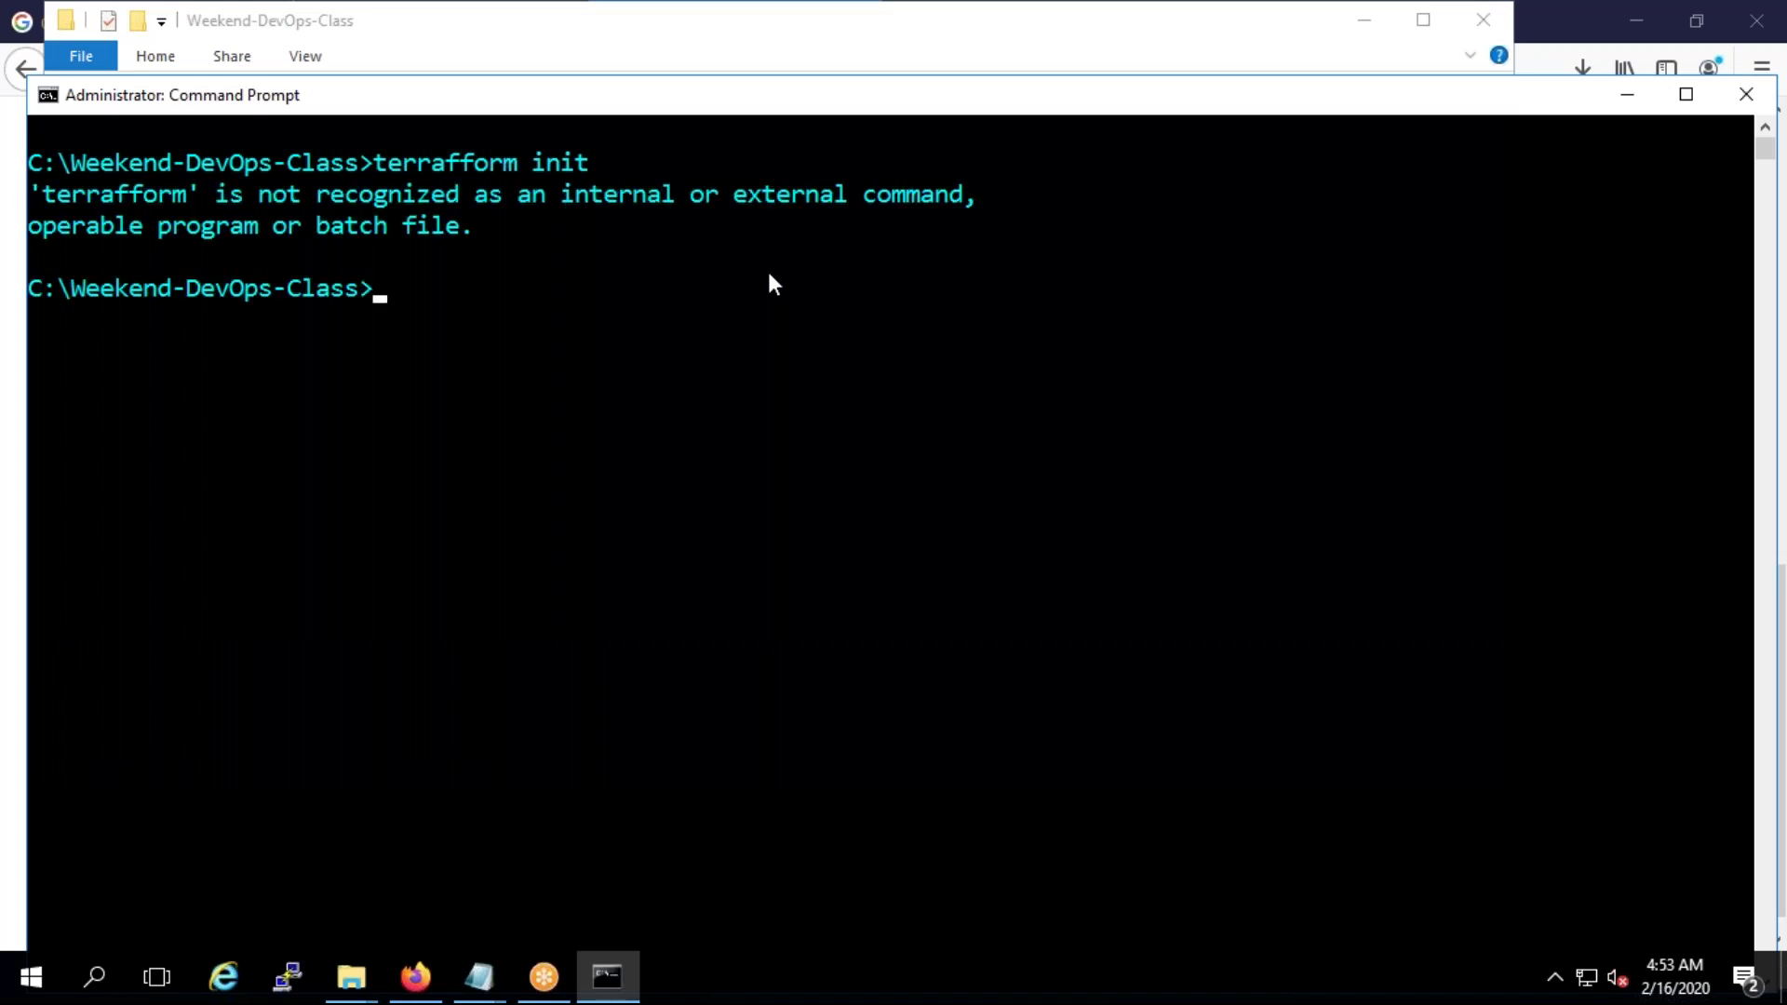
pyautogui.press('Up')
pyautogui.press('Left')
pyautogui.press('Left')
pyautogui.press('Left')
pyautogui.press('Left')
pyautogui.press('Left')
pyautogui.press('Left')
pyautogui.press('Left')
pyautogui.press('Left')
pyautogui.press('BackSpace')
pyautogui.press('Return')
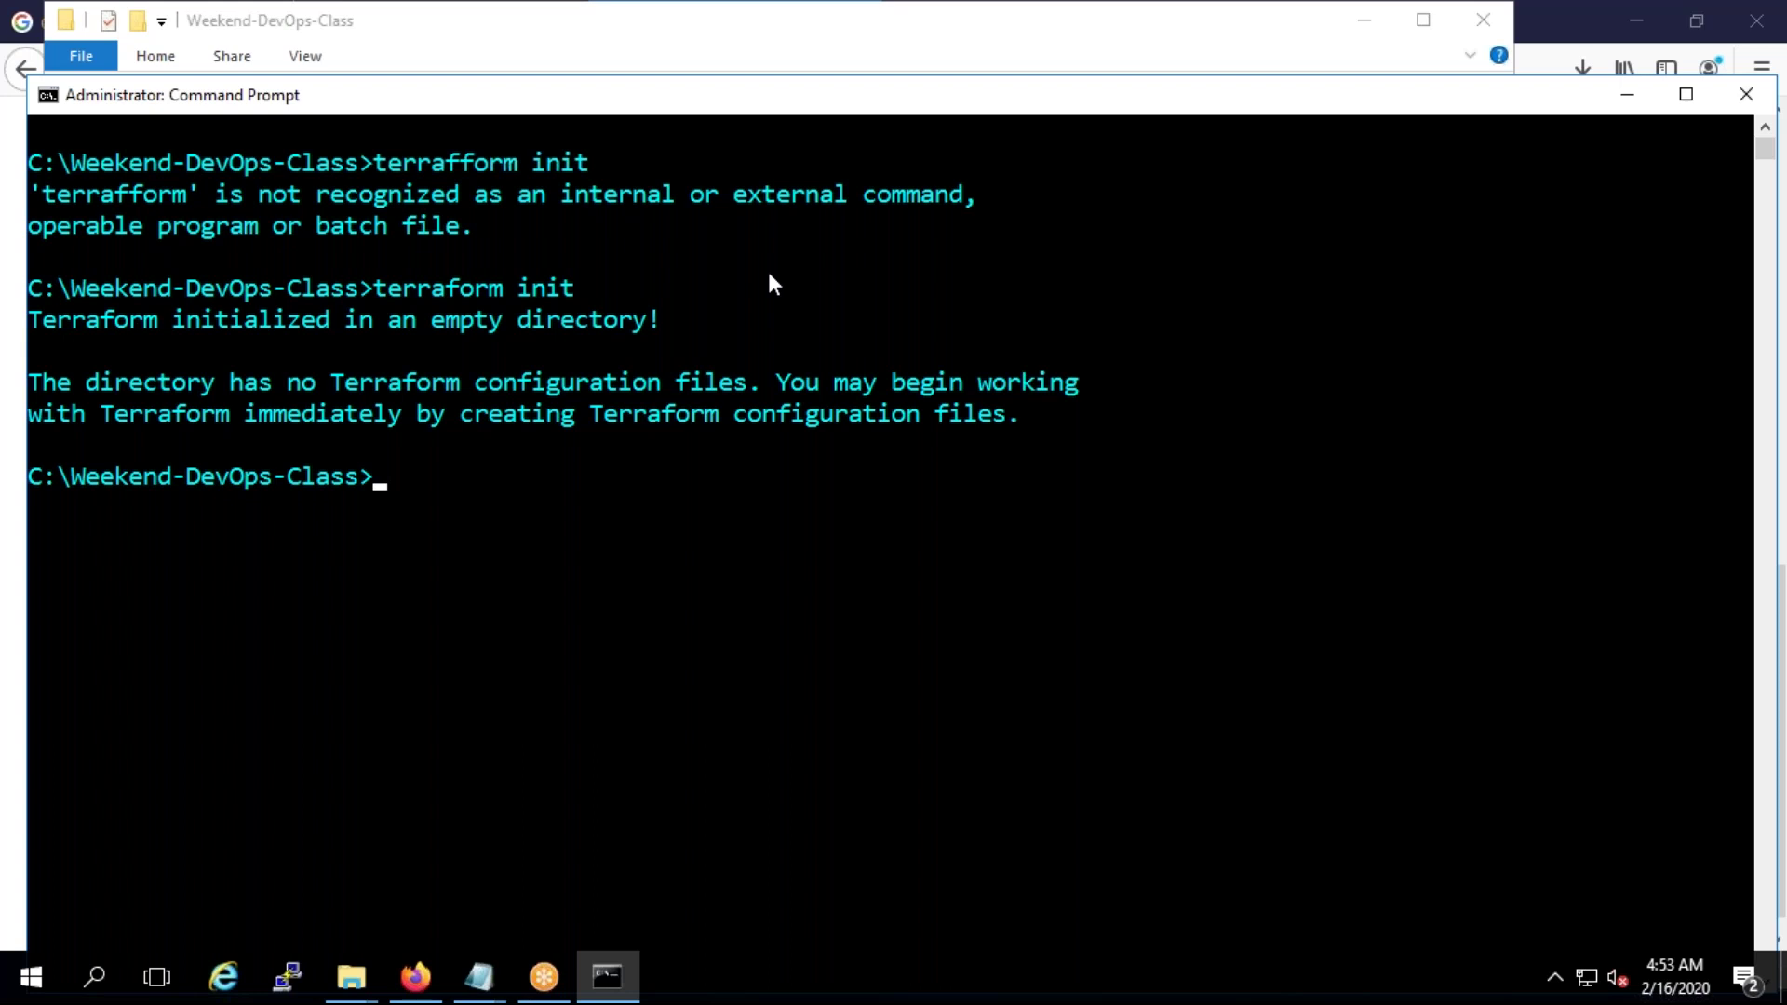
pyautogui.hotkey('alt', 'Tab')
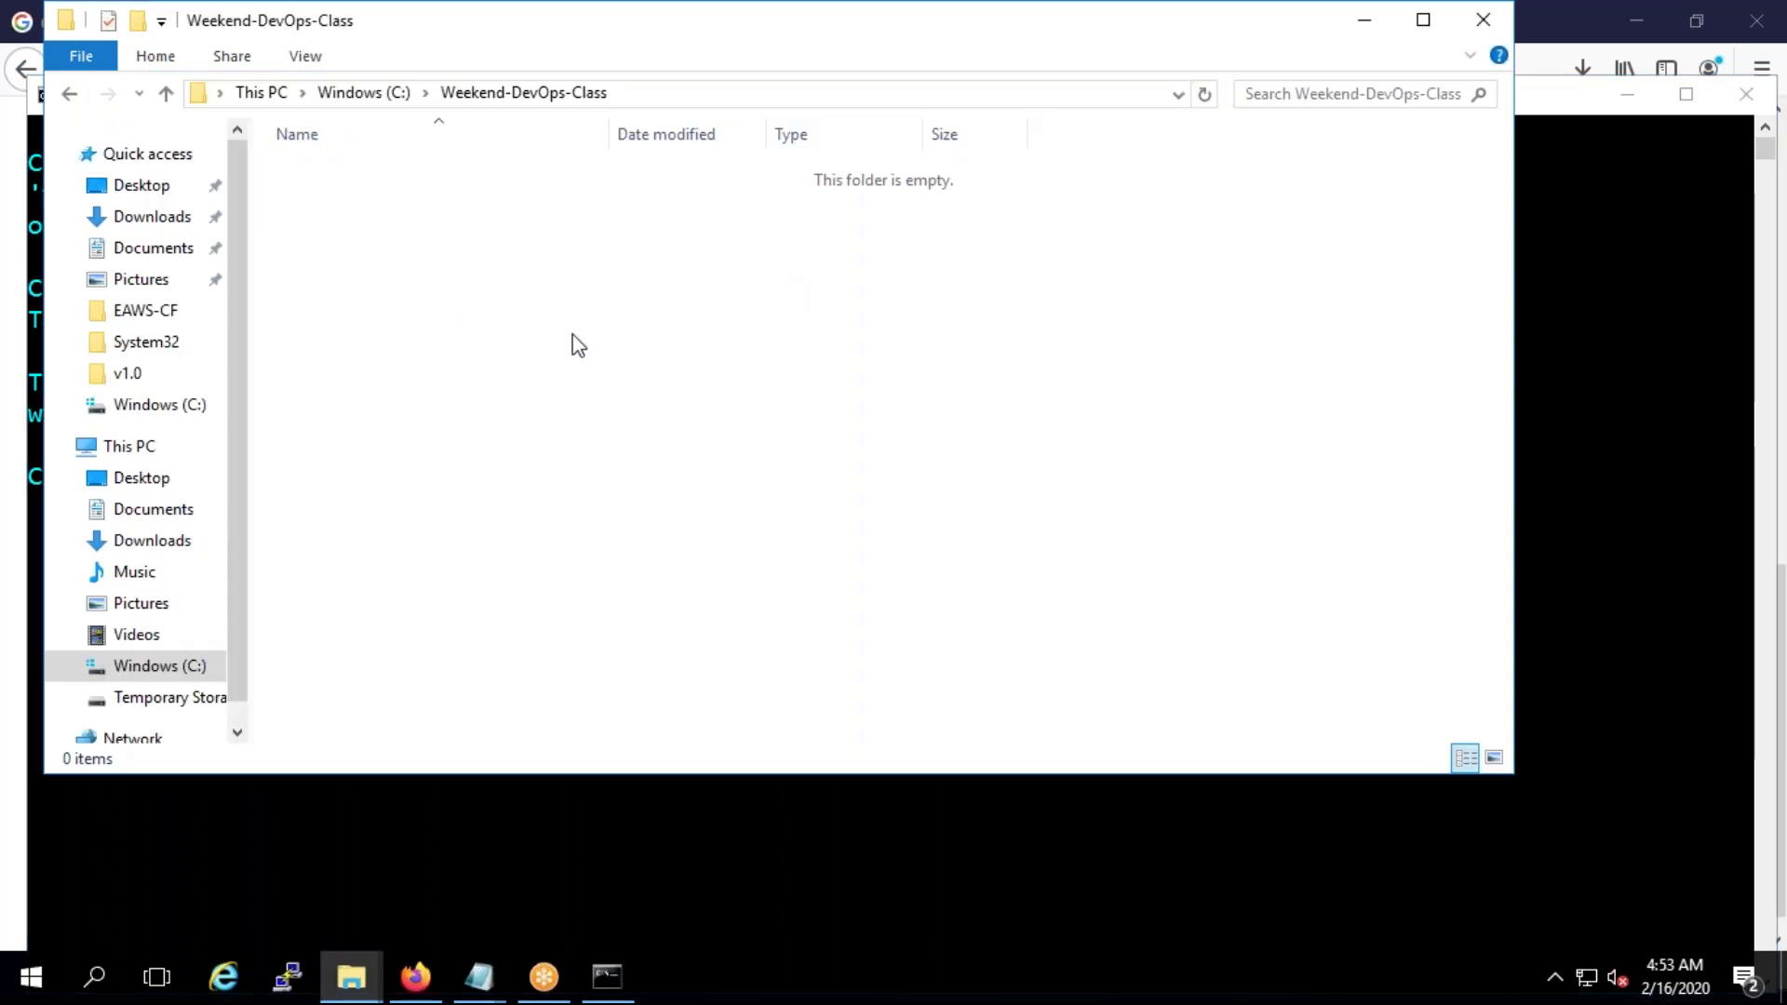
pyautogui.hotkey('alt', 'Tab')
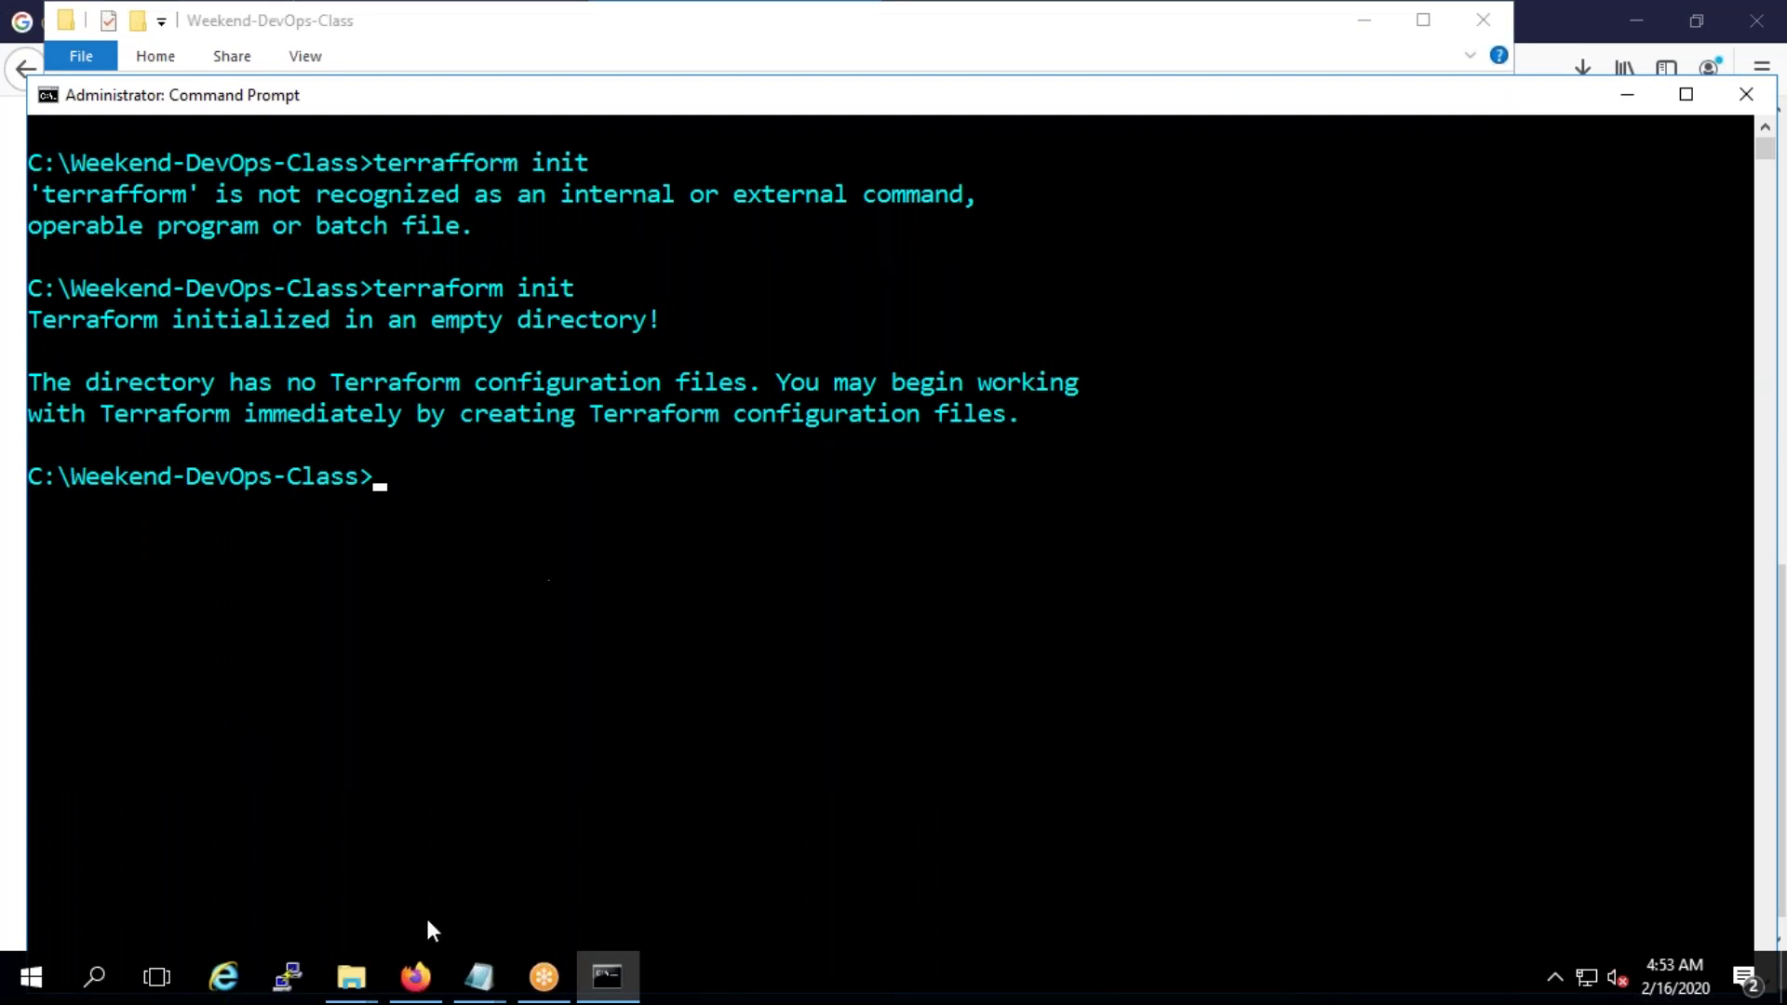
# Launch Visual Studio Code
pyautogui.click(421, 977)
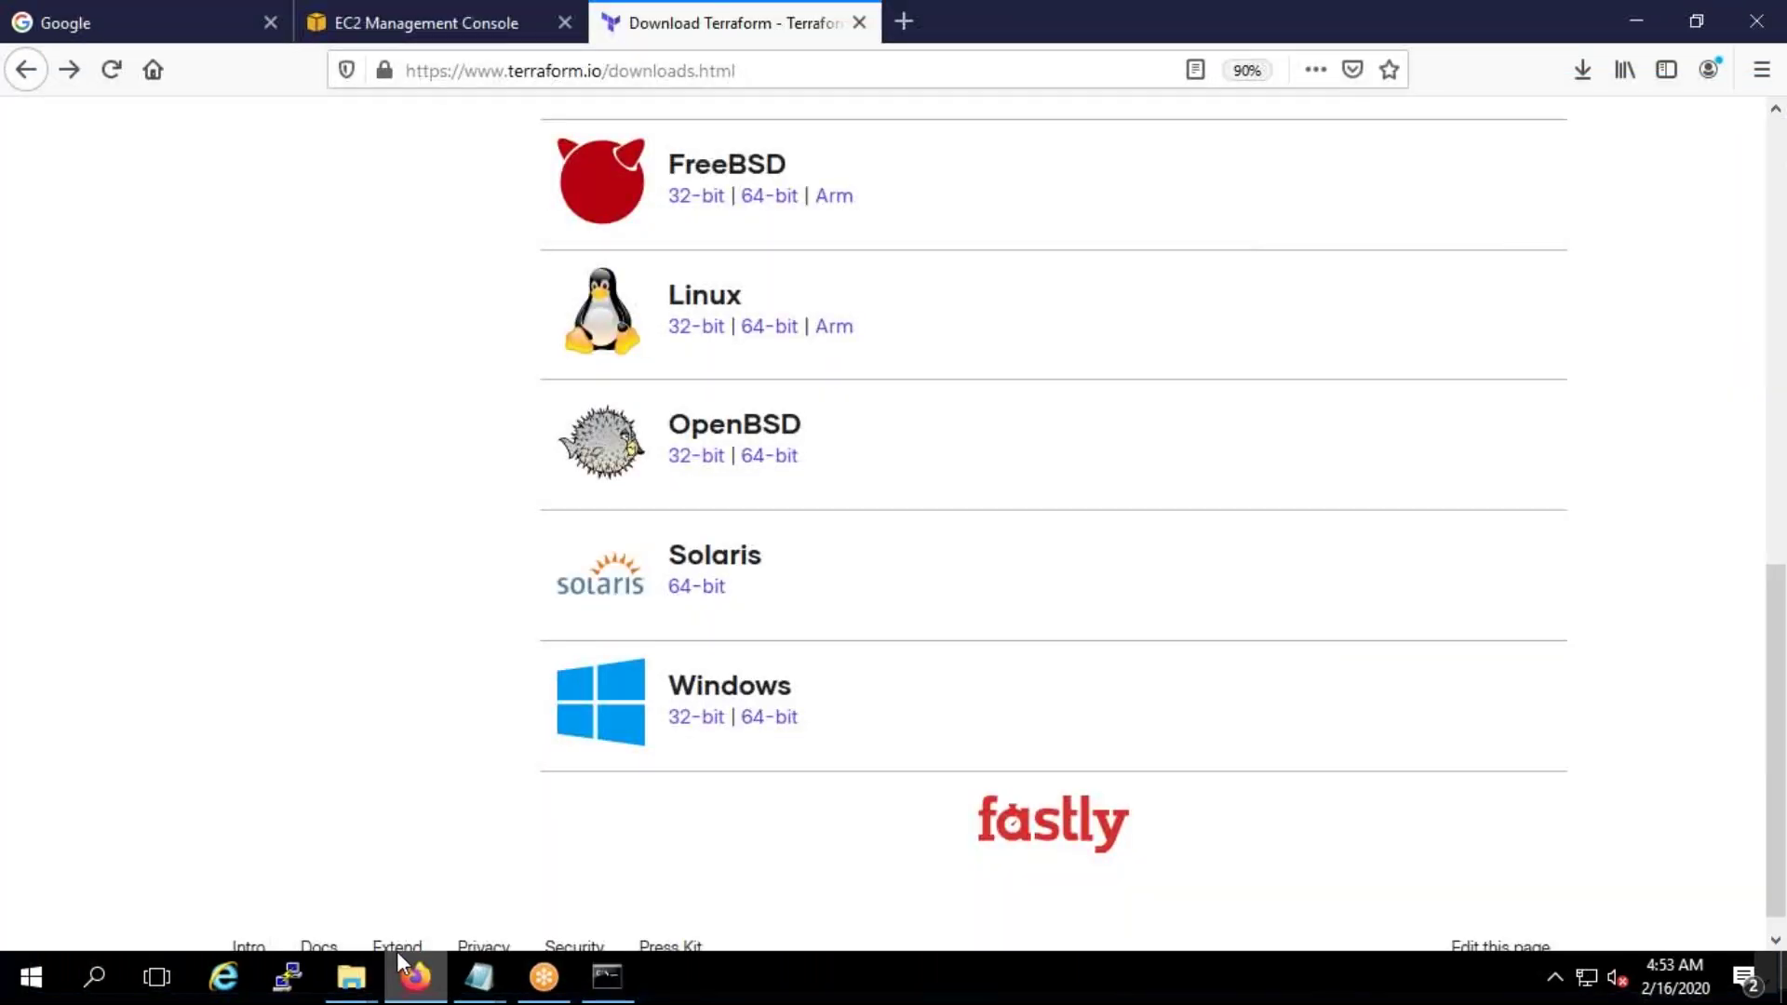
pyautogui.click(58, 984)
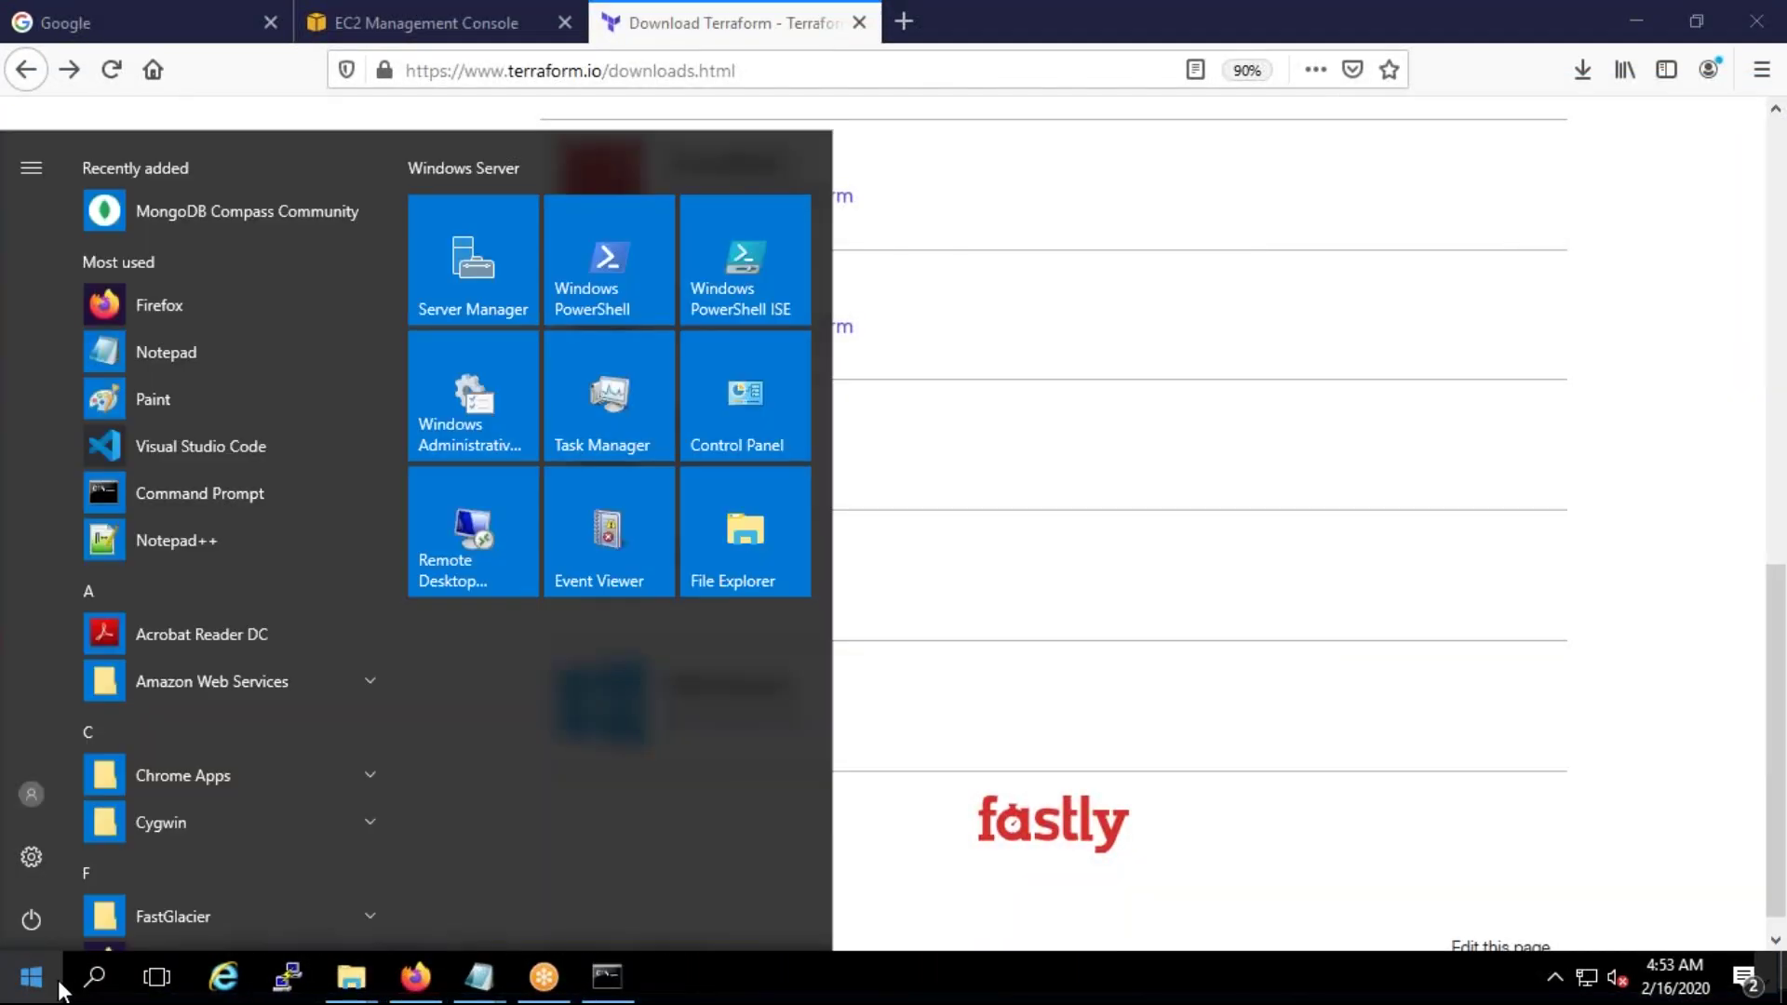
pyautogui.click(247, 449)
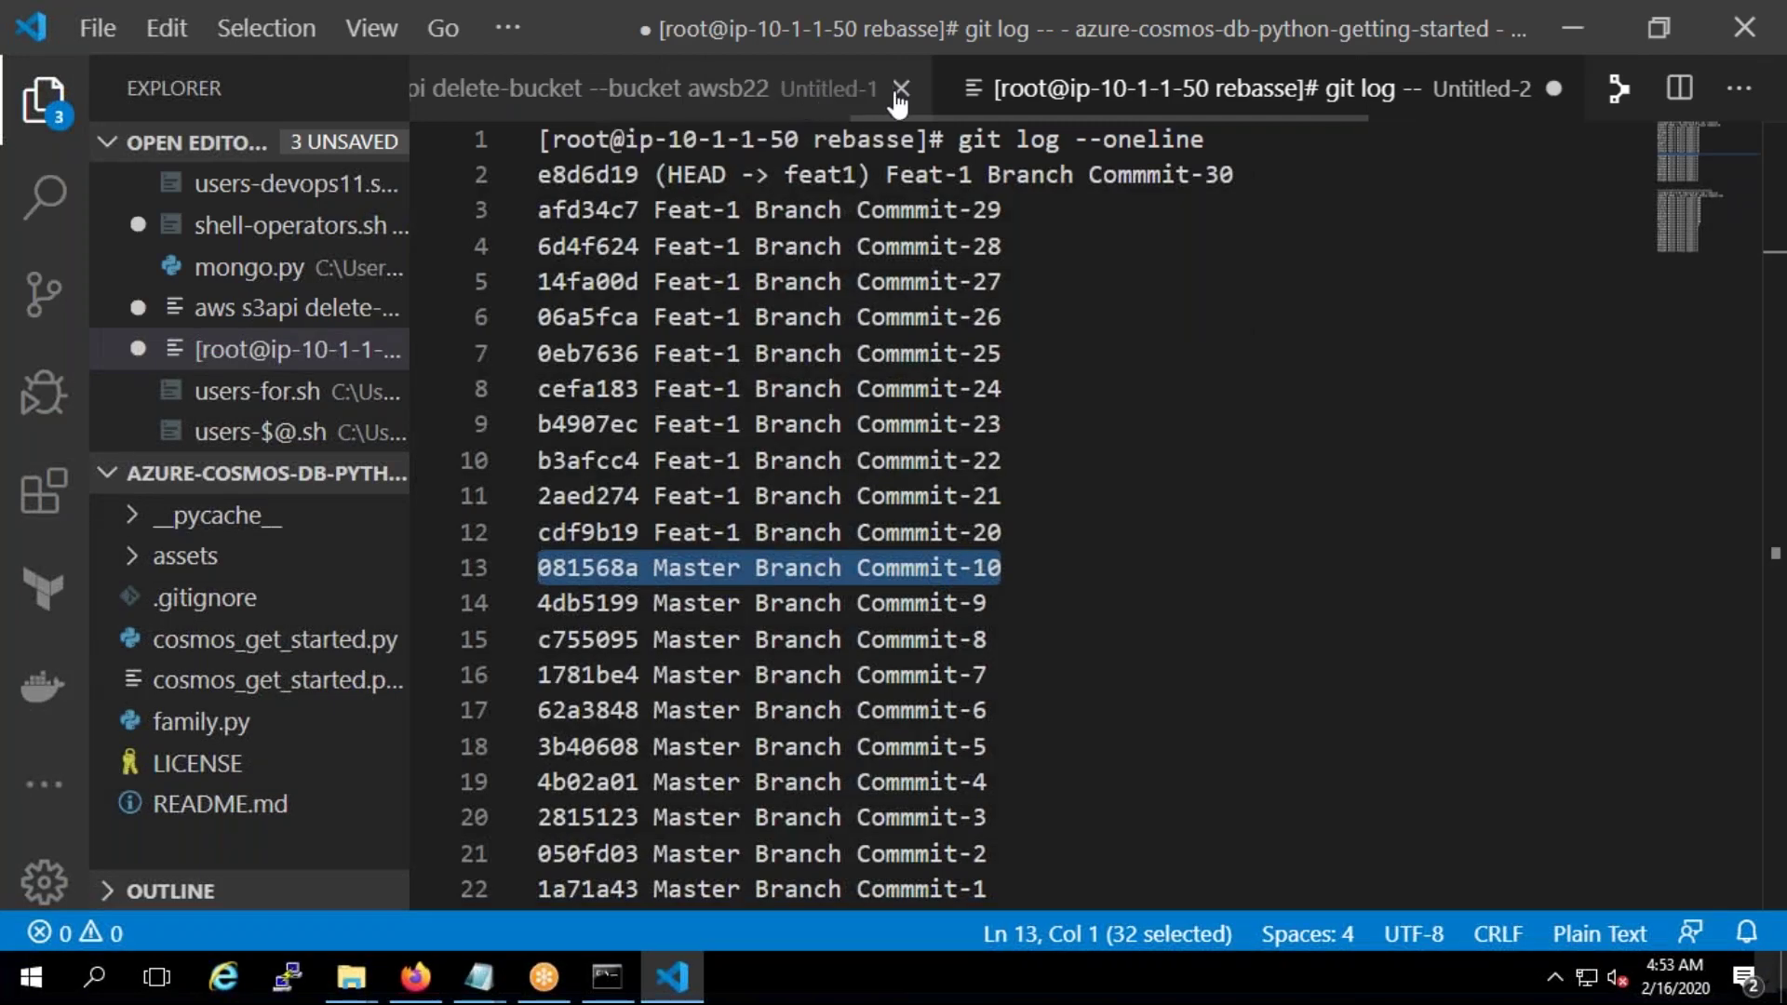
# Close the untitled aws s3api delete-bucket and git log files without saving them
pyautogui.click(899, 90)
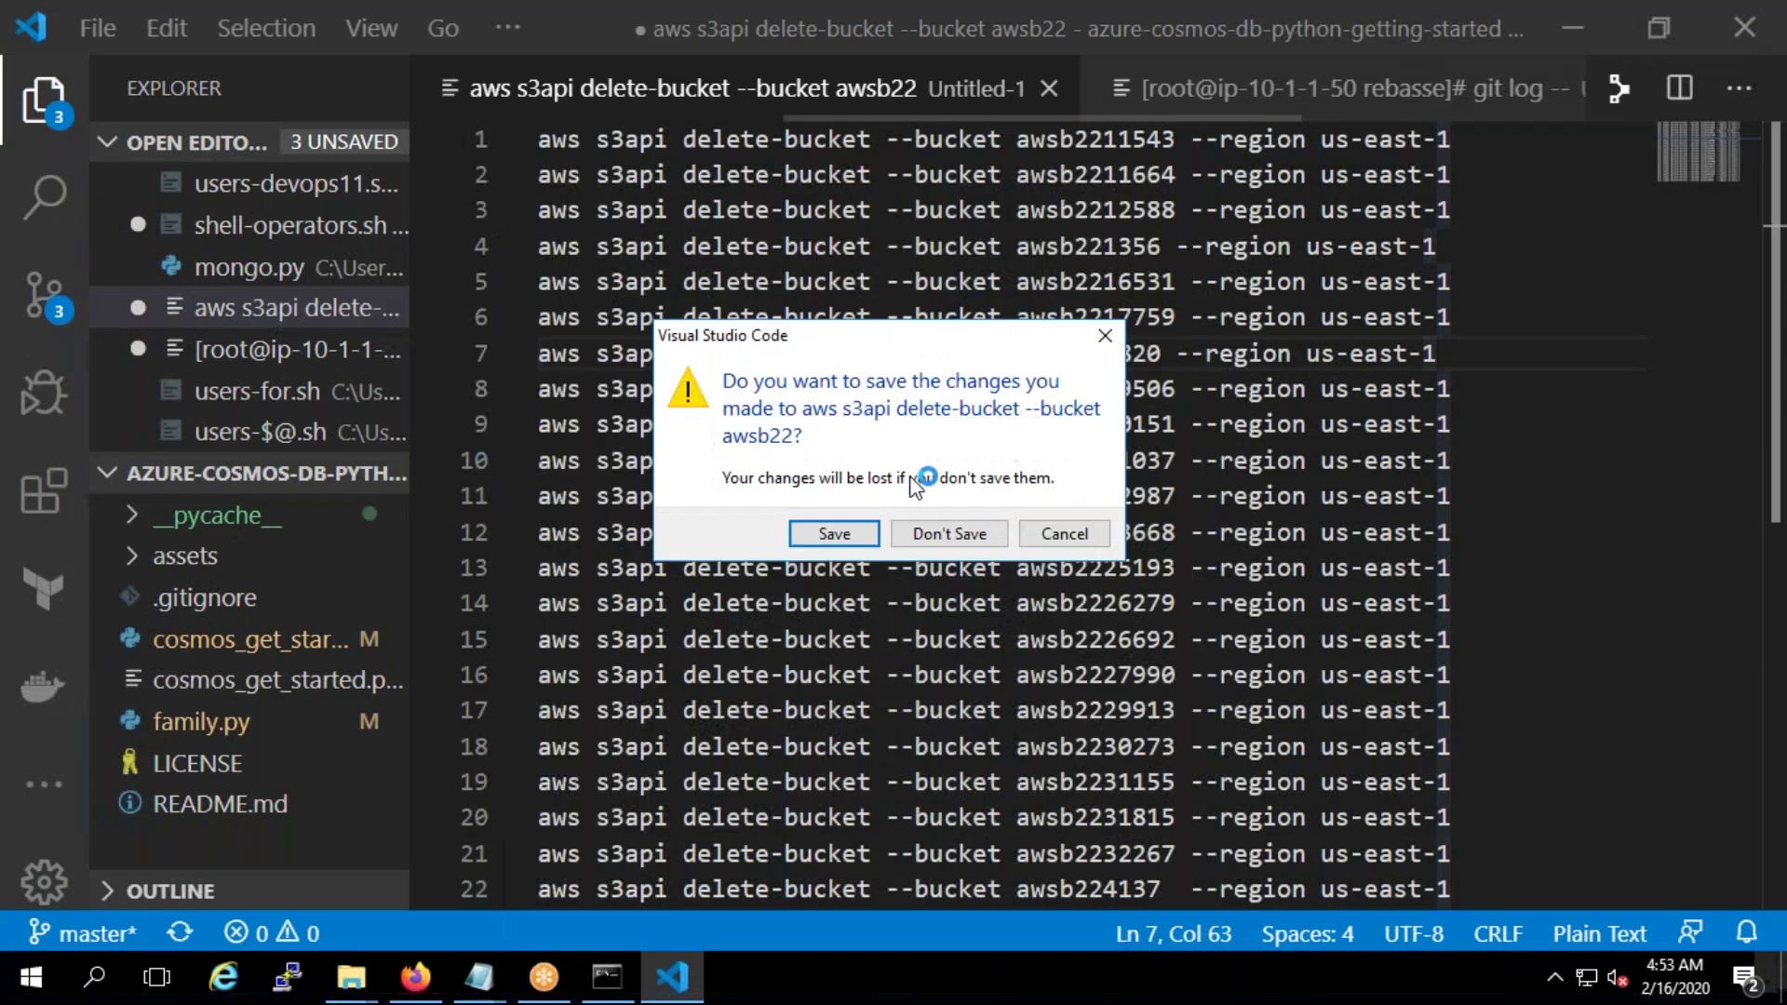
pyautogui.click(938, 529)
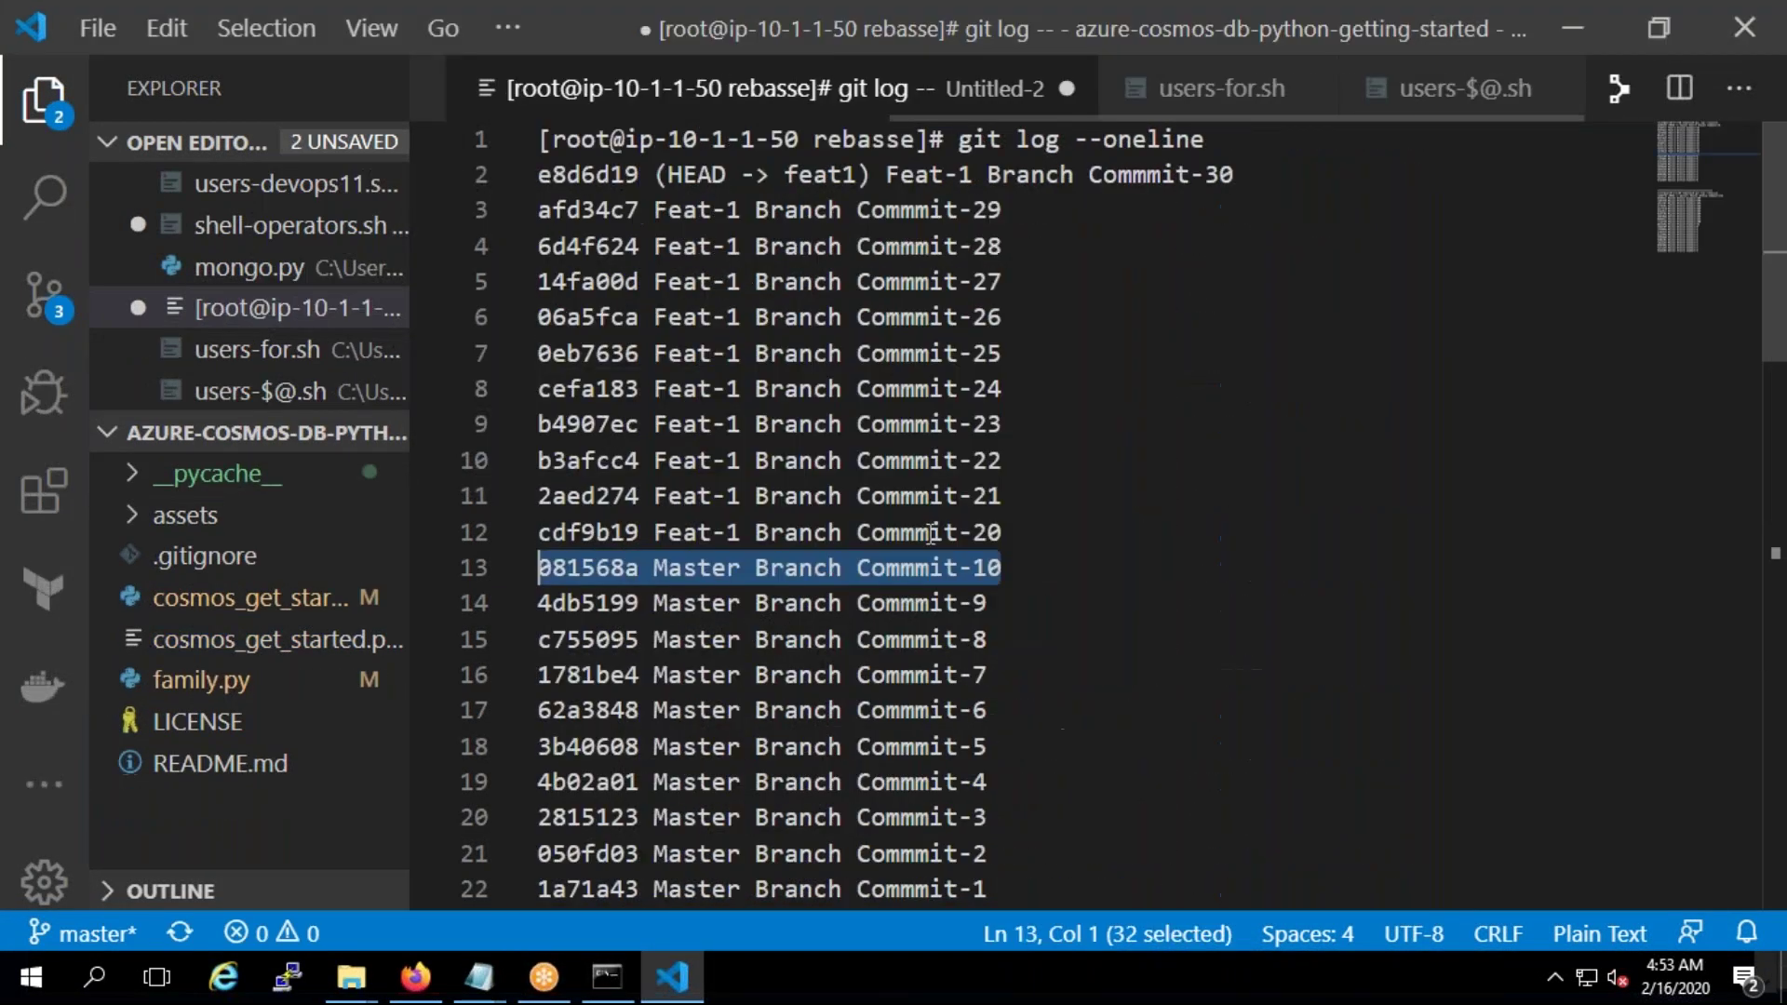
pyautogui.click(1067, 88)
pyautogui.click(953, 533)
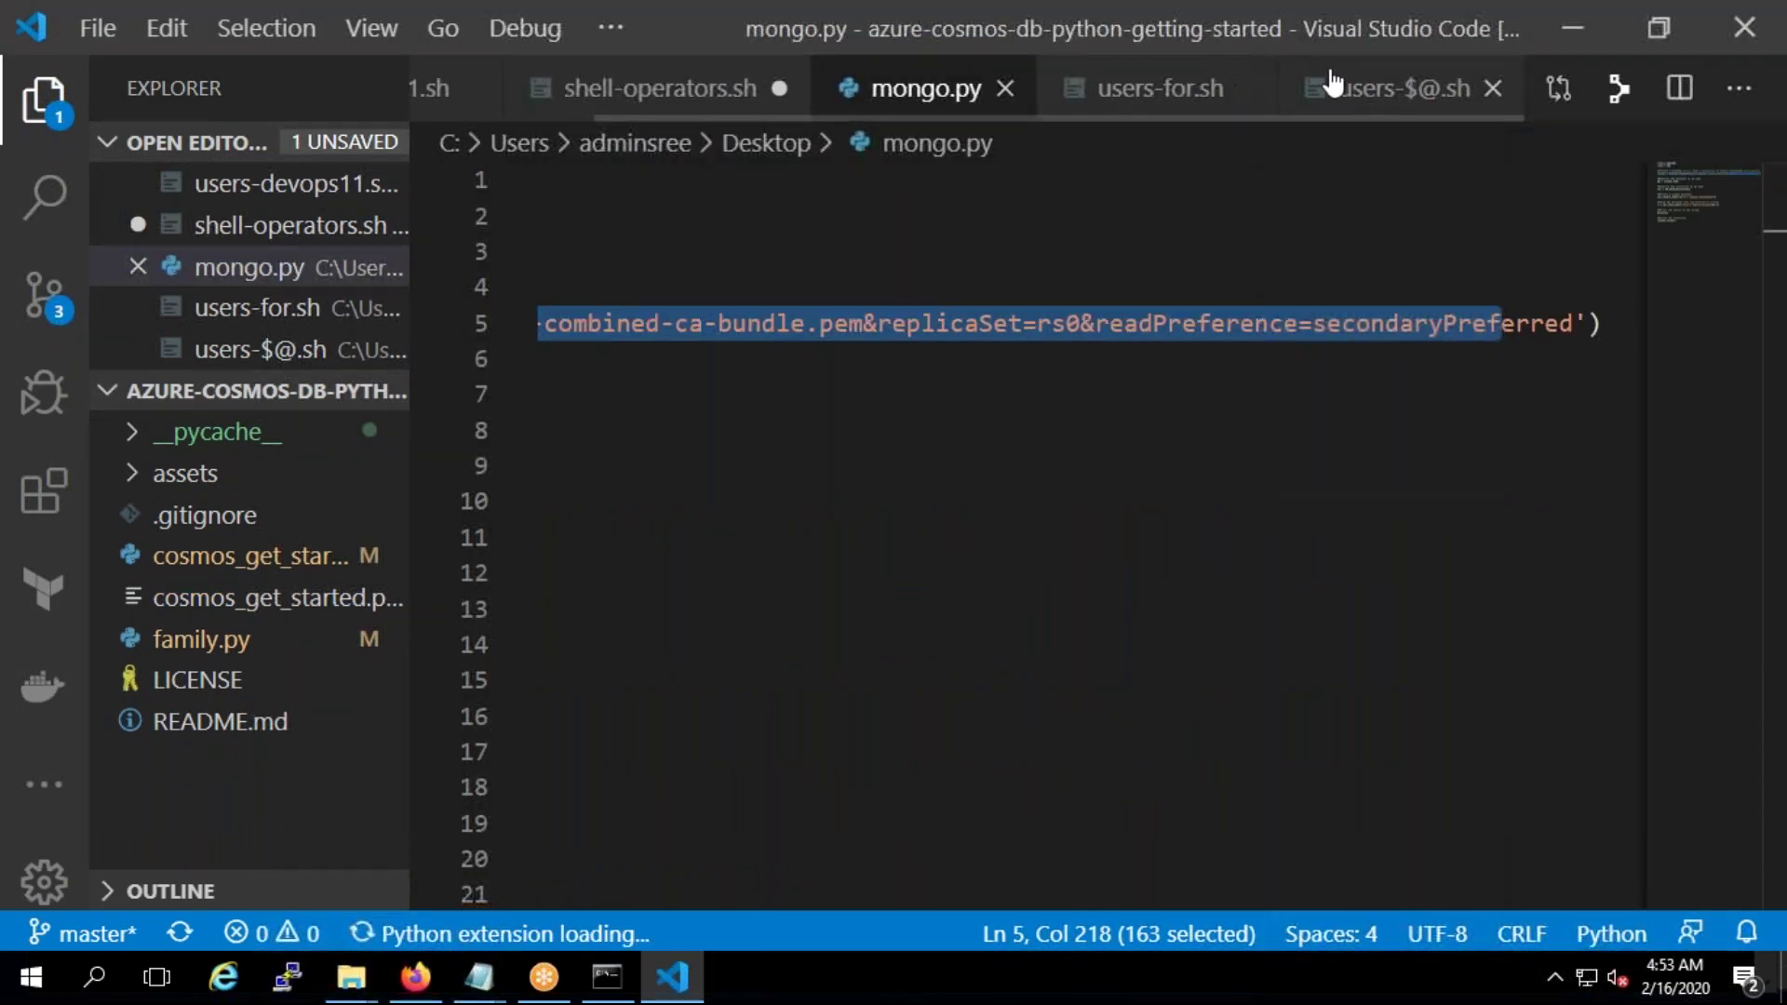
# Close users-for.sh, mongo.py, users-$@.sh, shell-operators.sh and users-devops11.sh, discarding the unsaved changes in shell-operators.sh
pyautogui.click(1219, 93)
pyautogui.click(1244, 91)
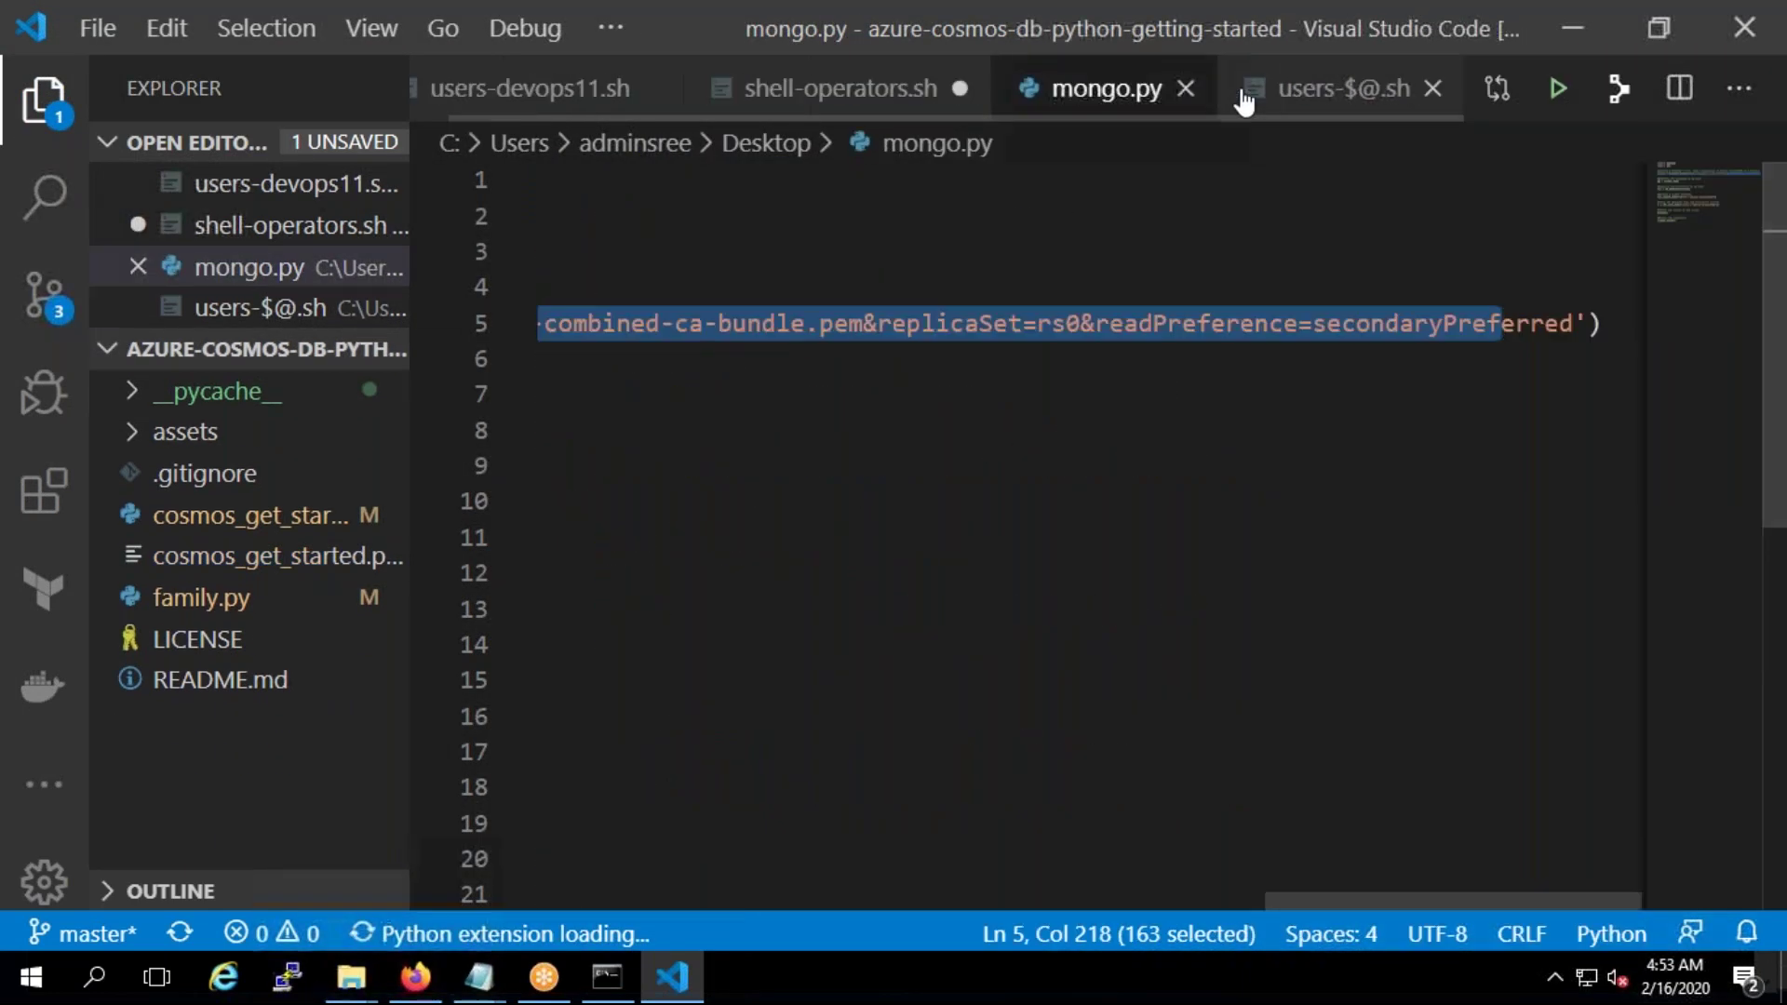
pyautogui.click(1183, 88)
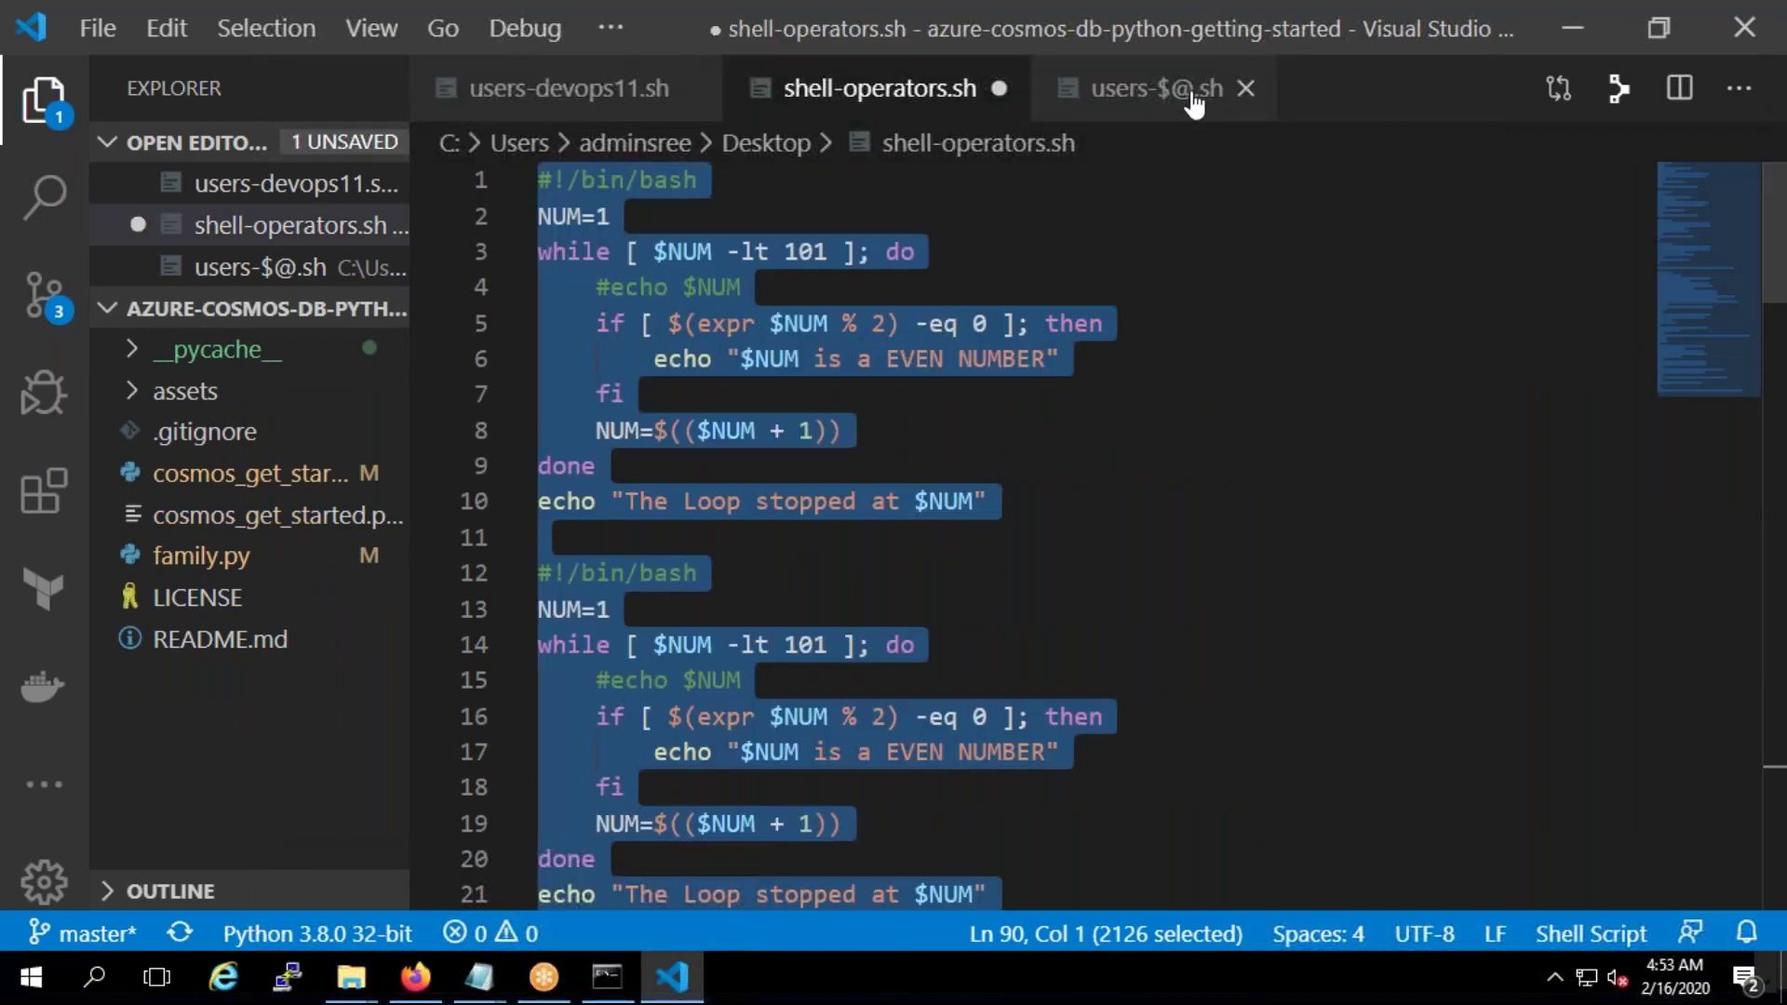
pyautogui.click(1240, 89)
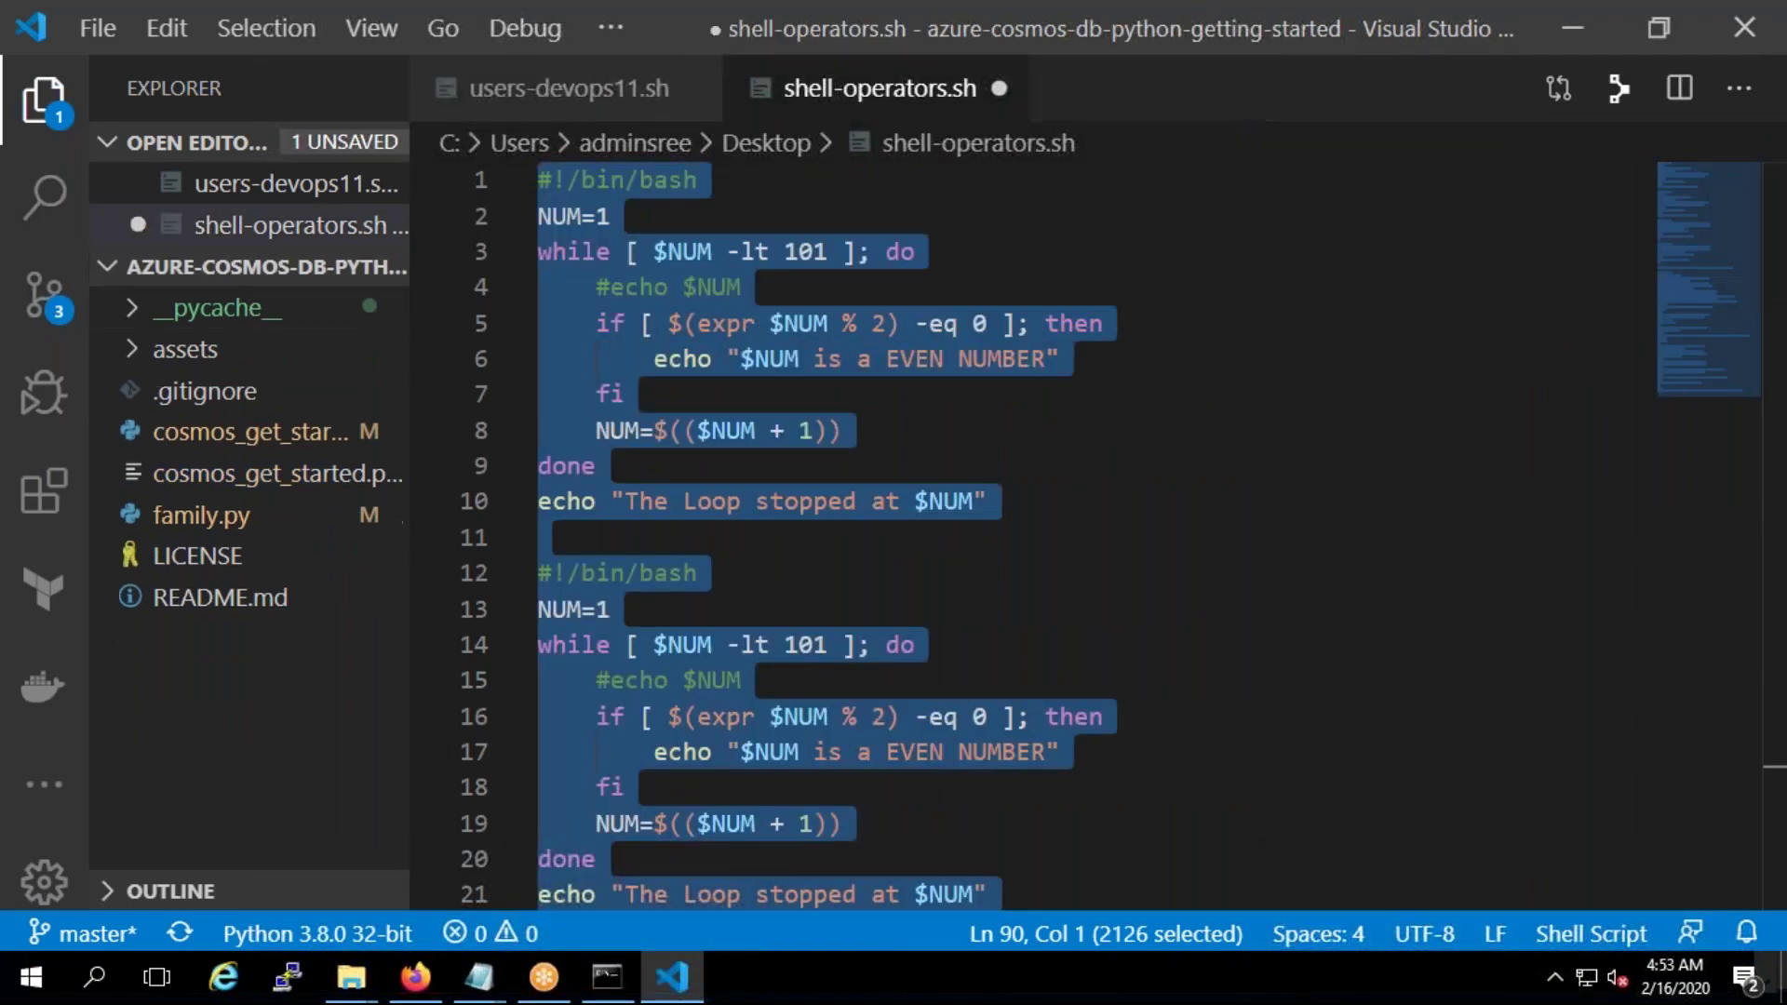
pyautogui.click(998, 88)
pyautogui.click(949, 518)
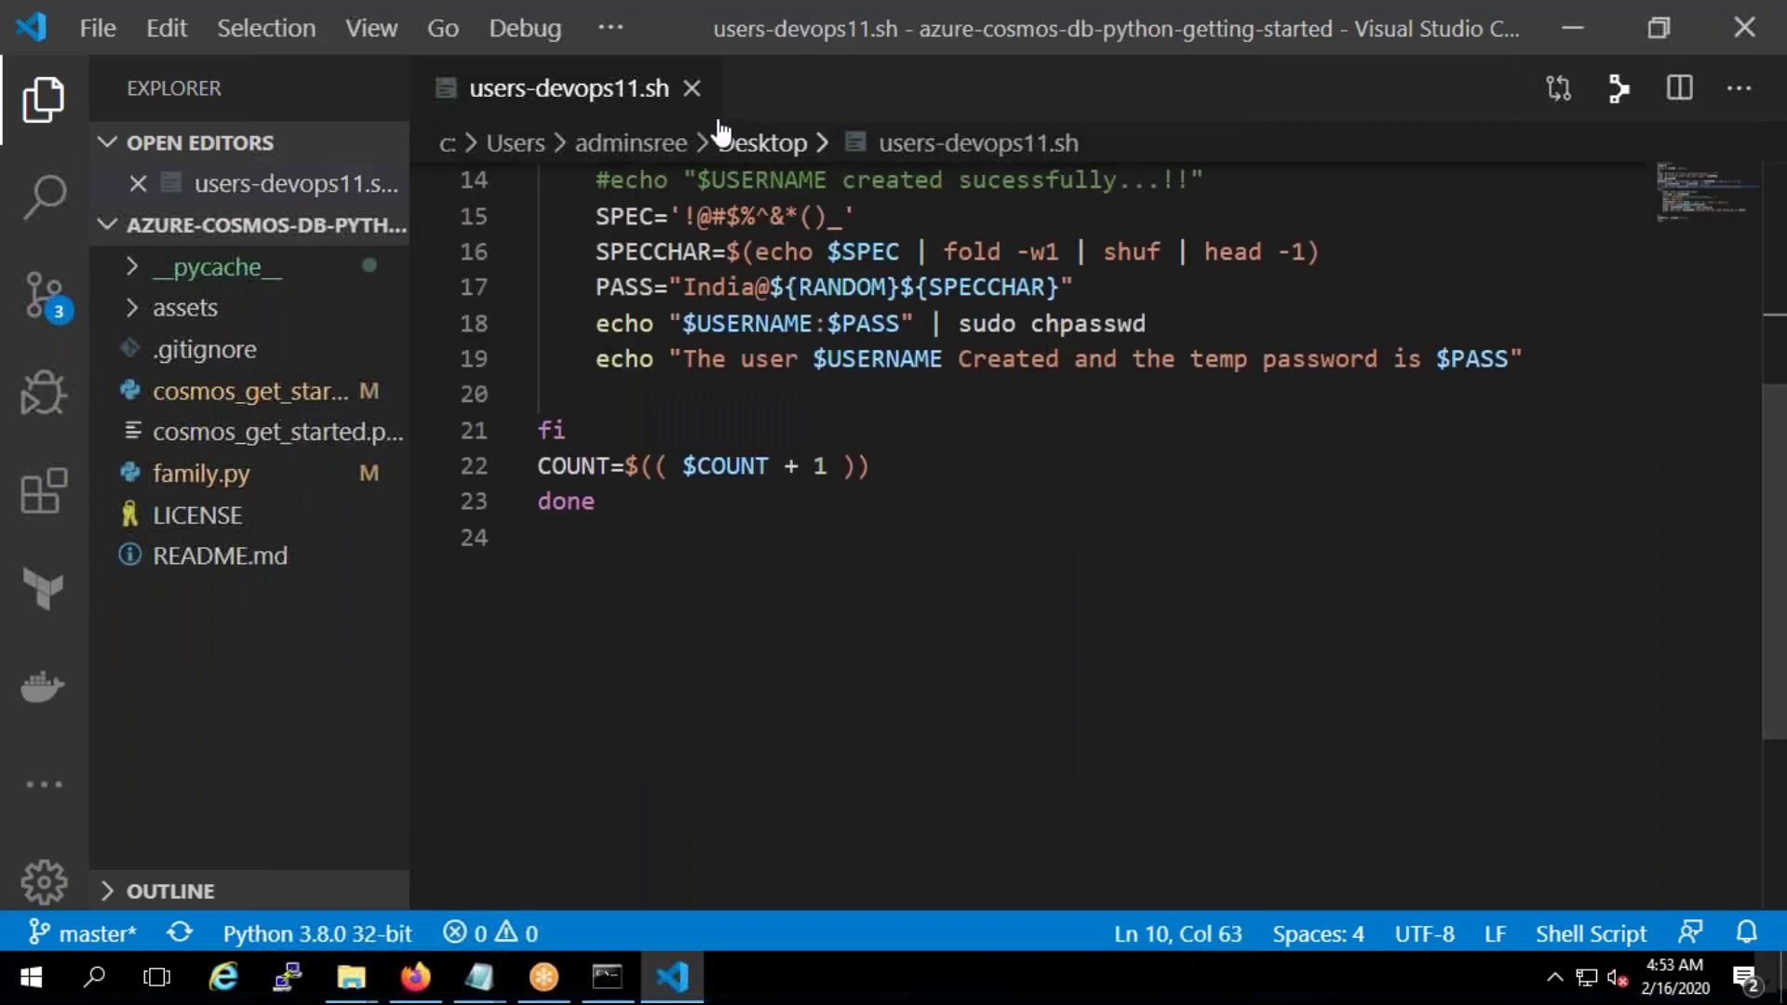
pyautogui.click(689, 88)
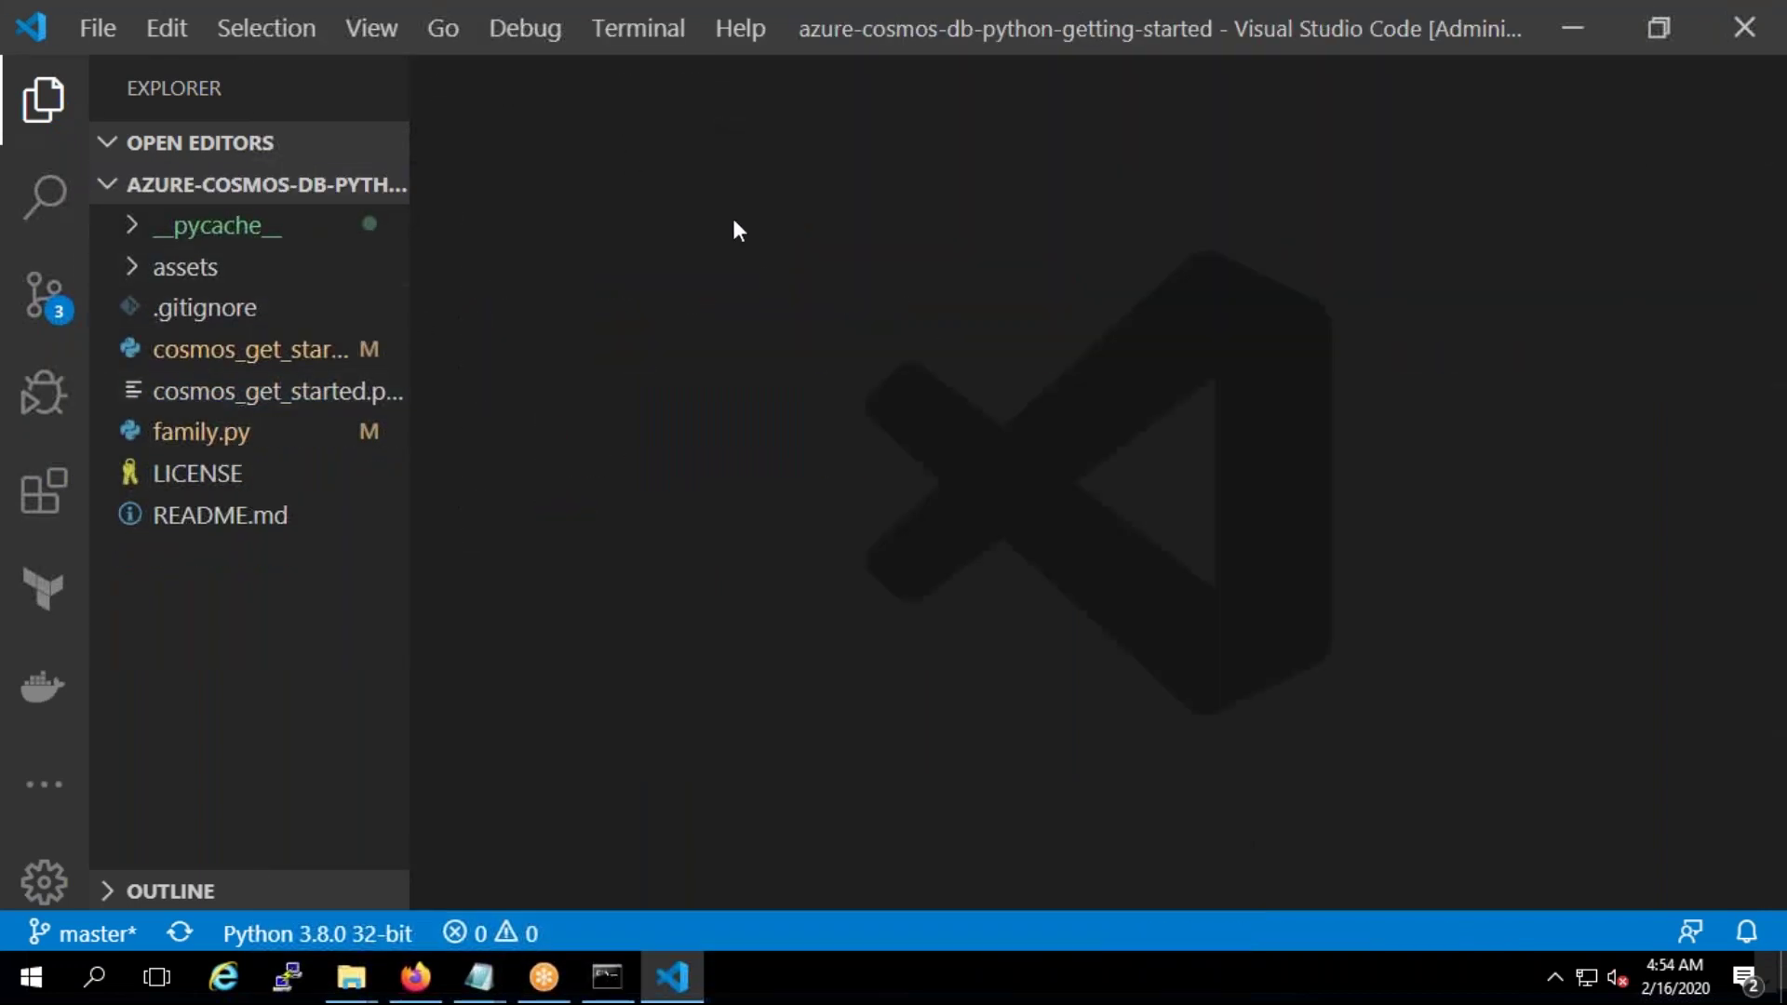
# Open the C:\Weekend-DevOps-Class folder as the working folder in the editor
pyautogui.click(109, 27)
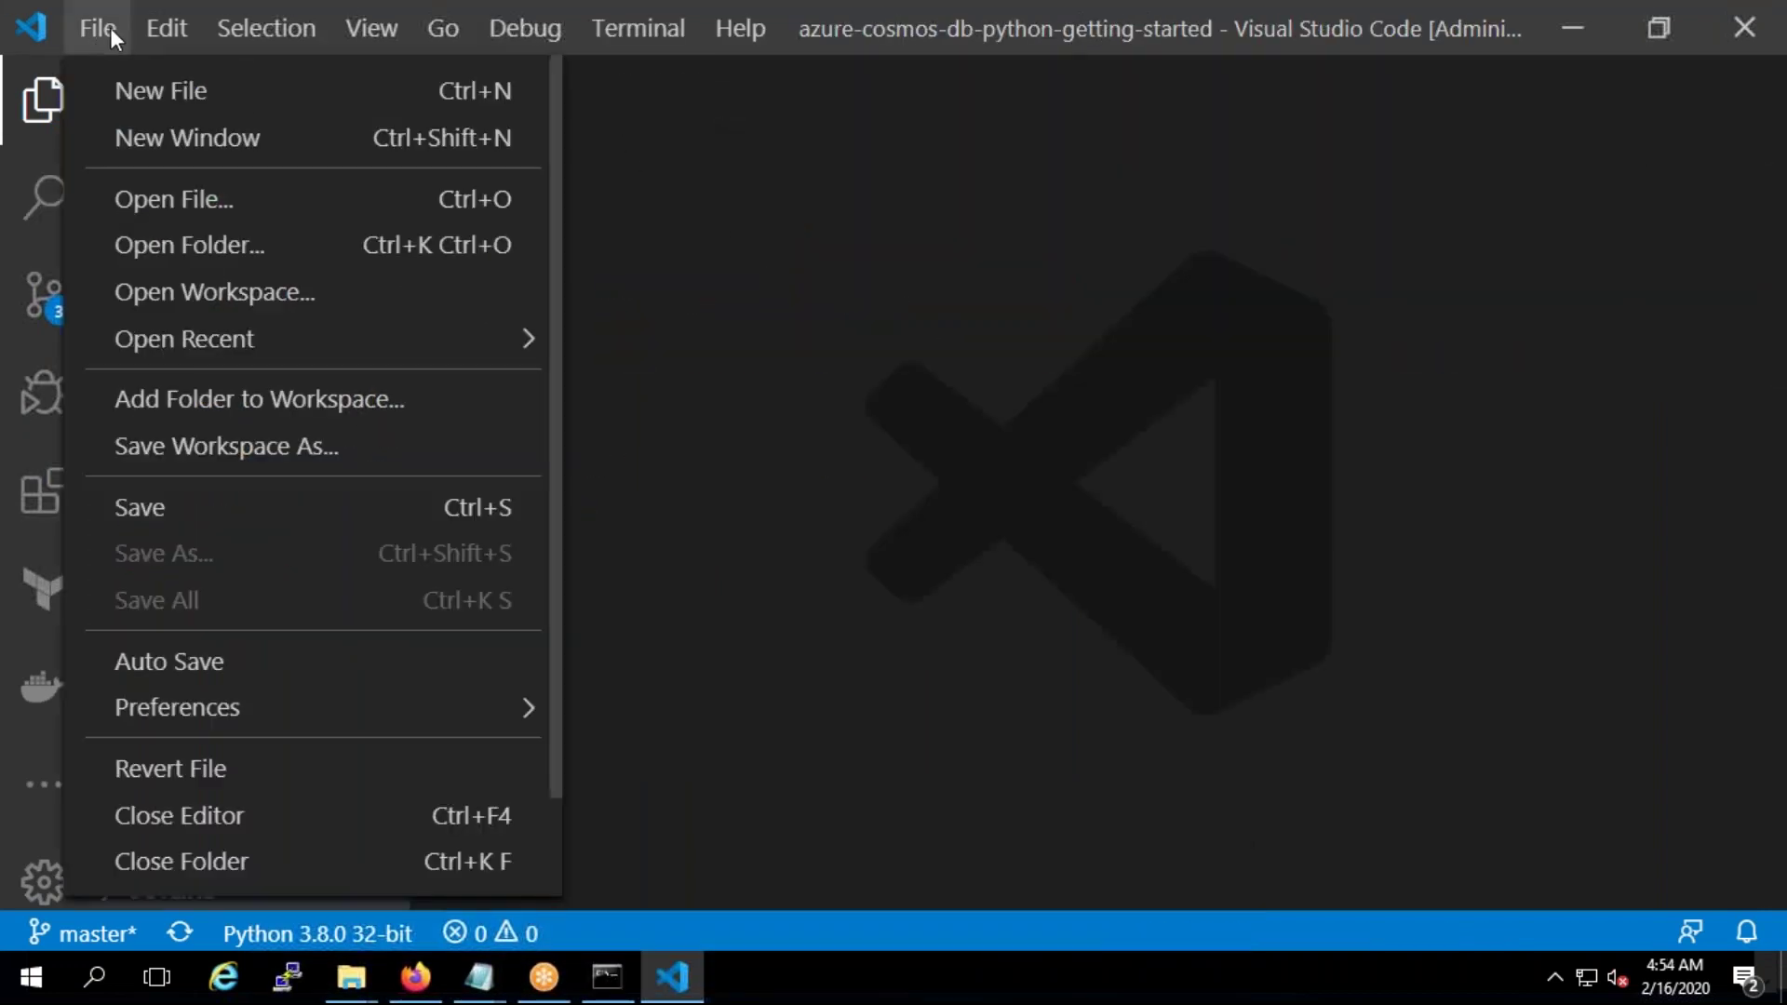
pyautogui.click(186, 246)
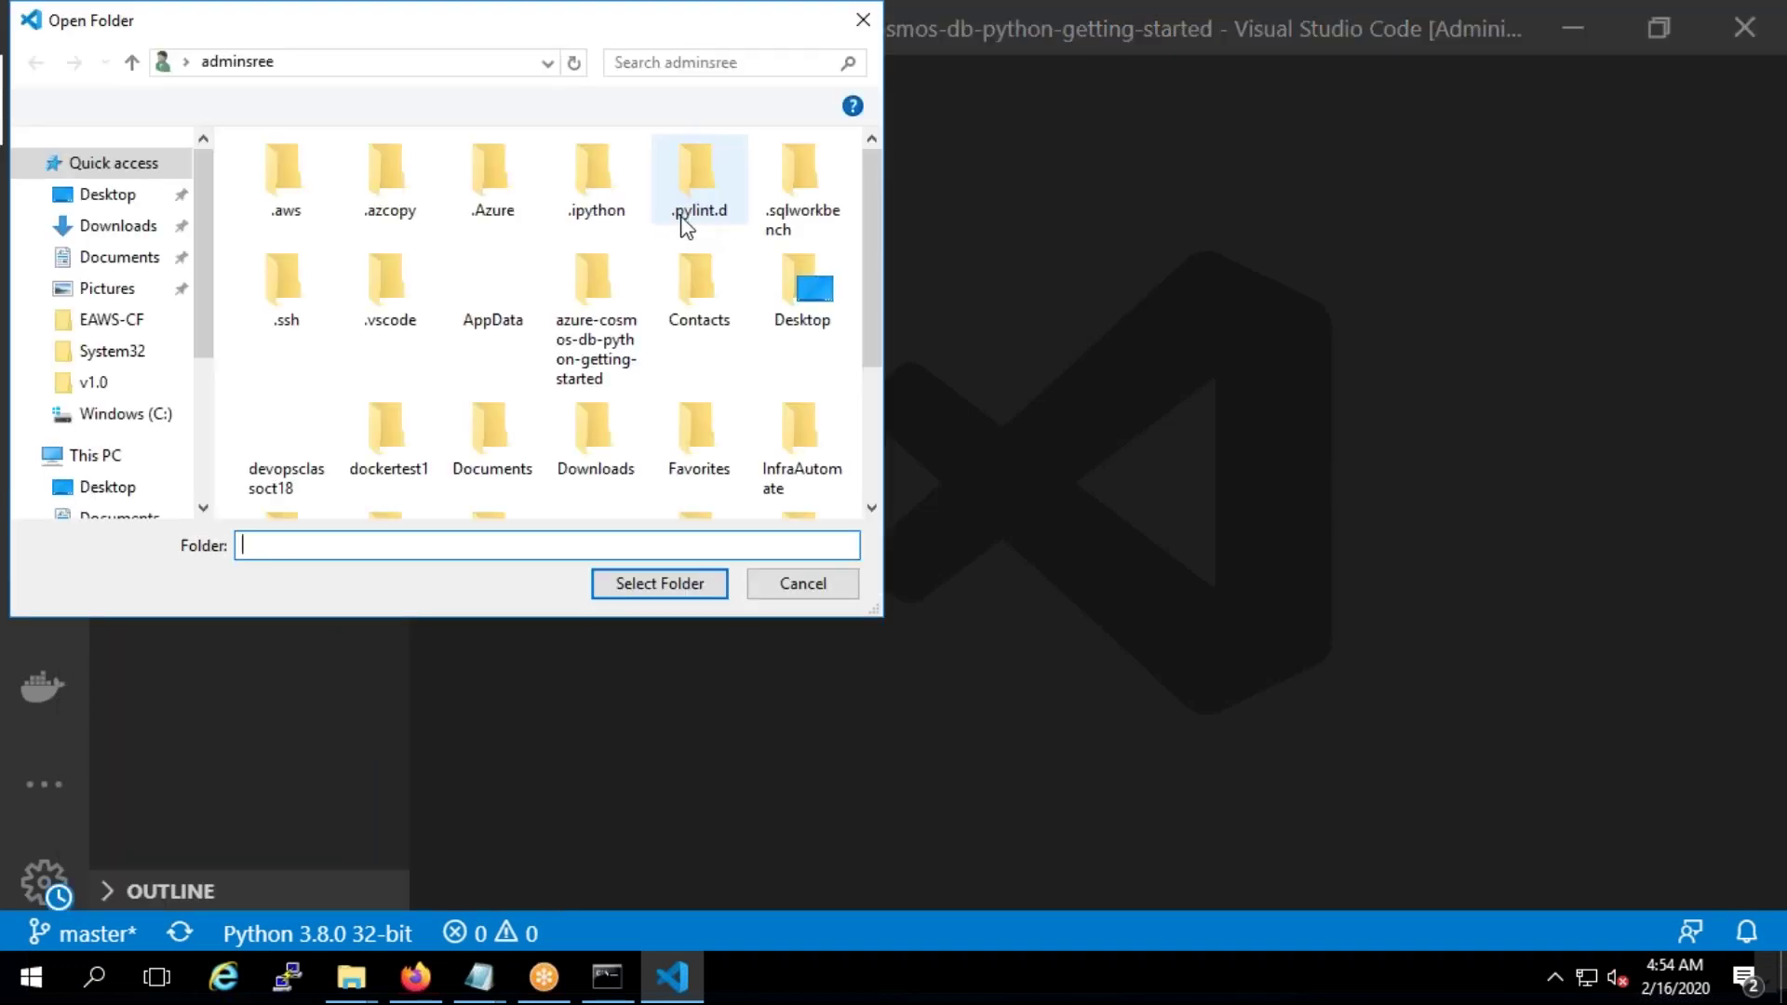
pyautogui.click(121, 413)
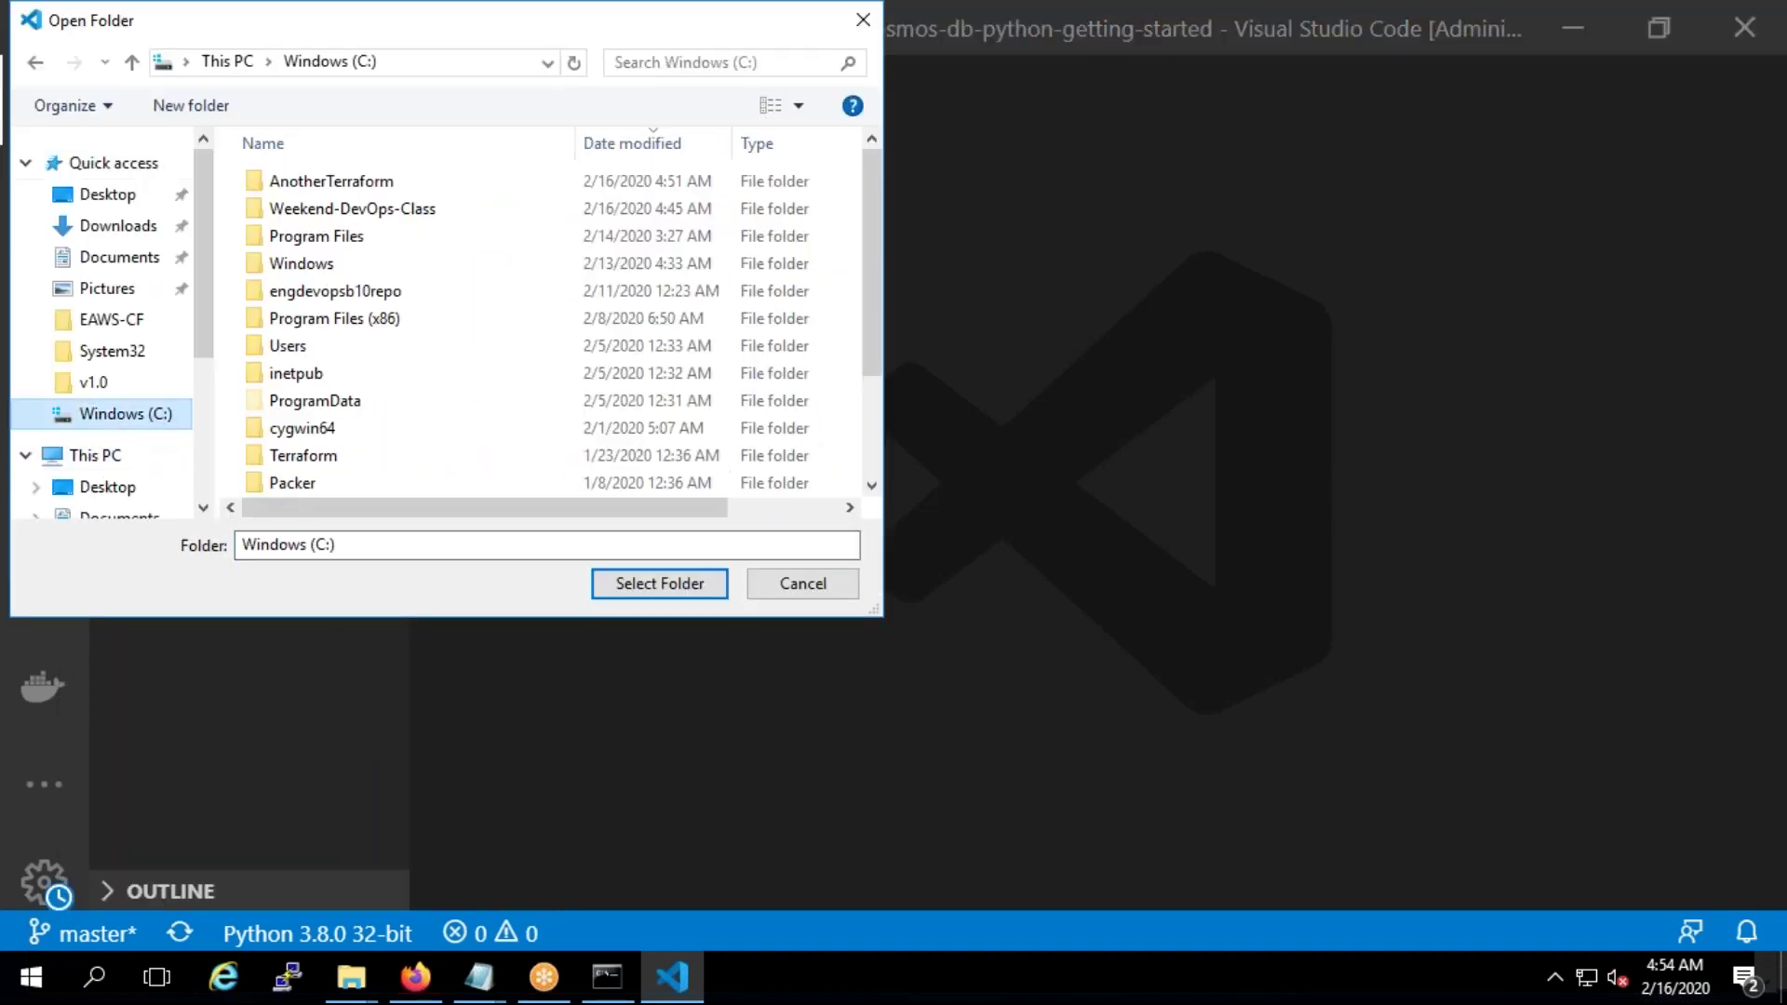
pyautogui.click(347, 208)
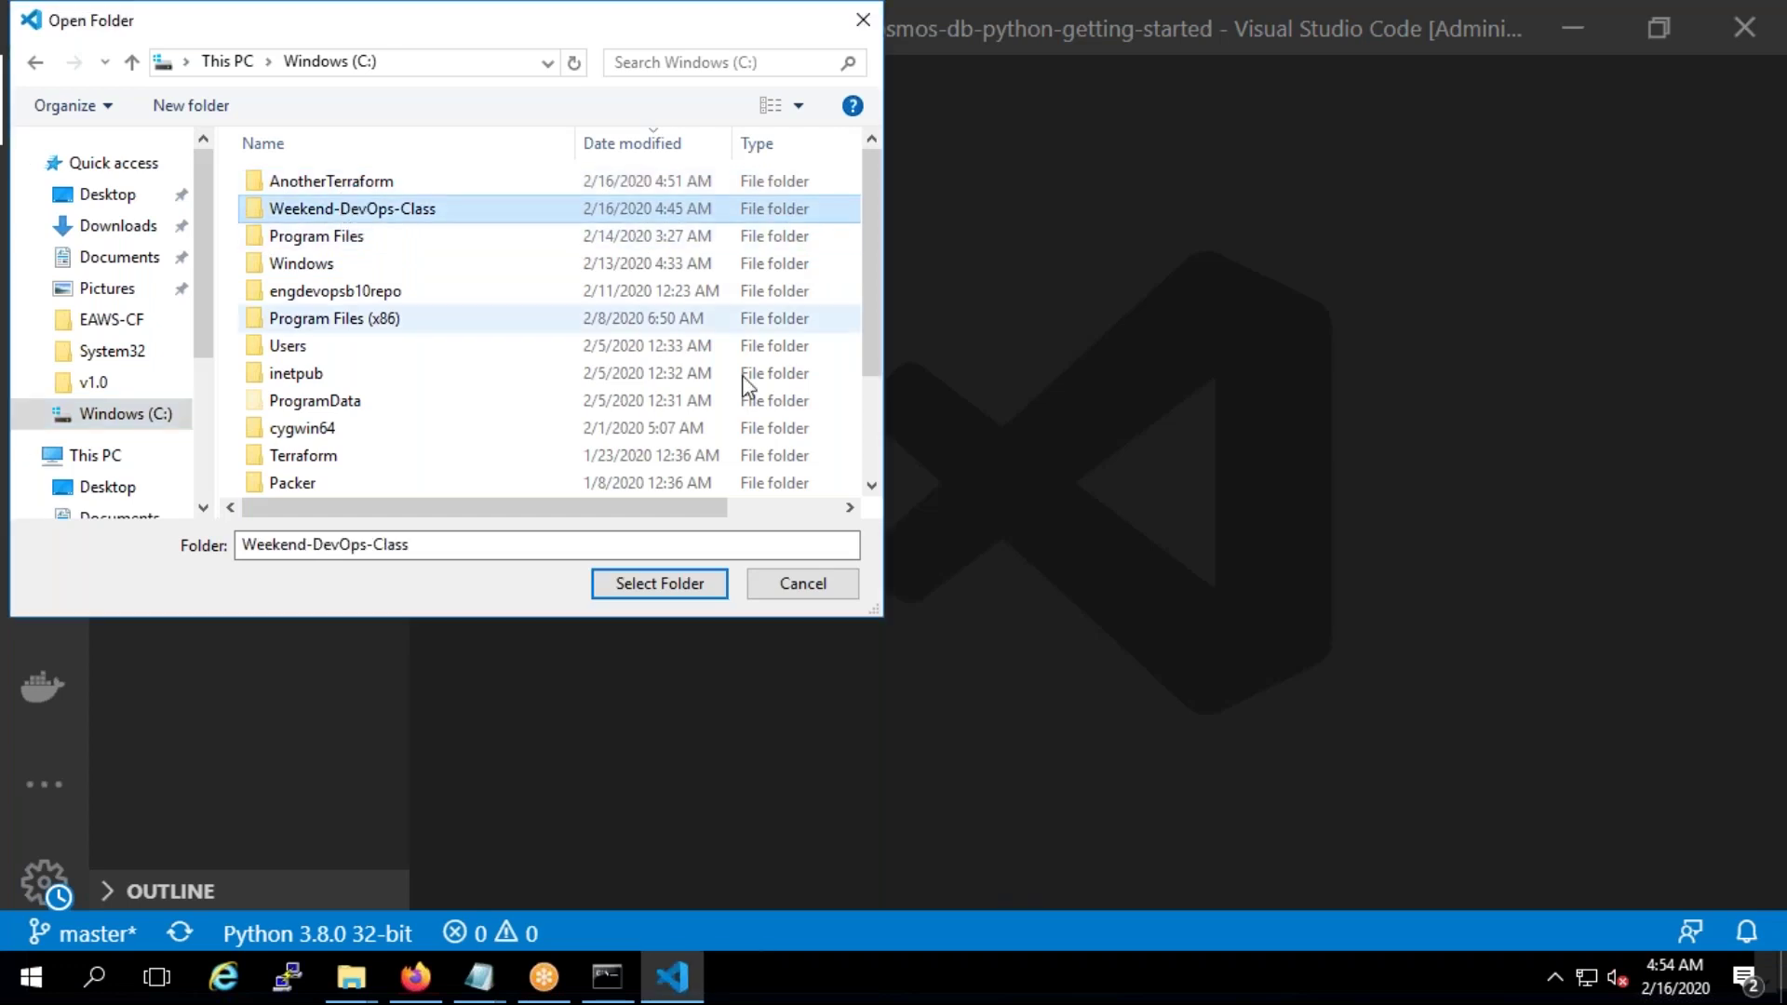
pyautogui.click(685, 583)
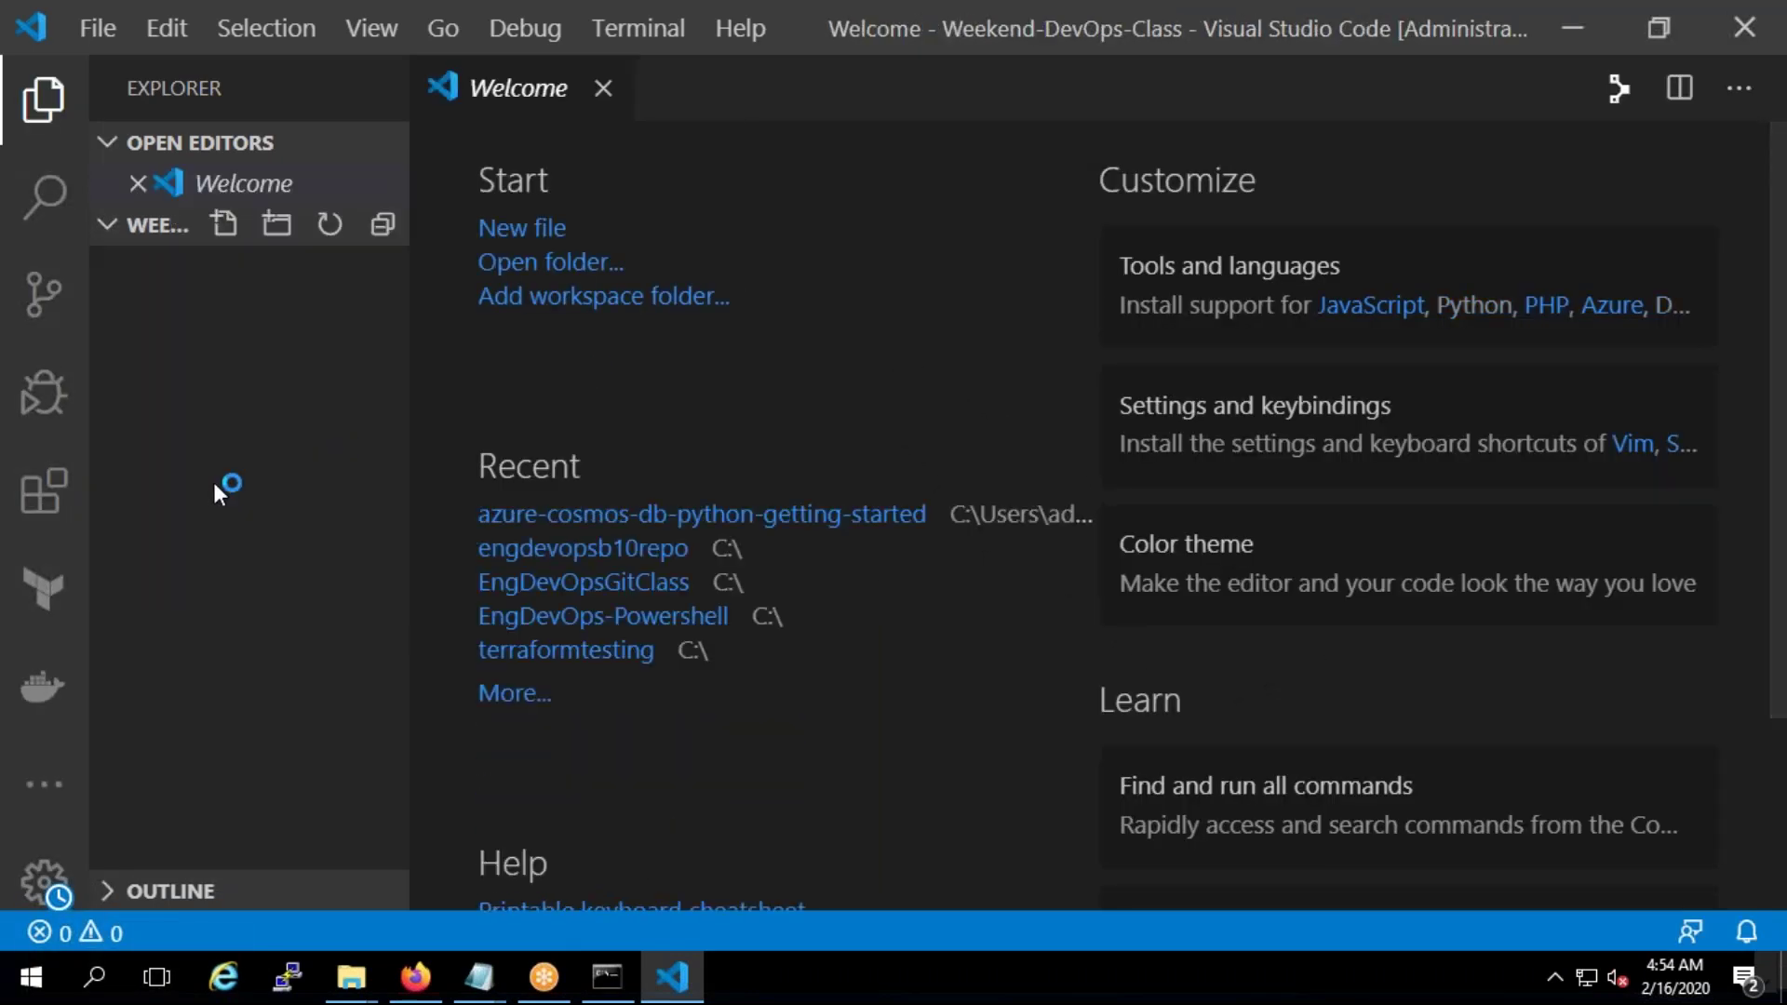
pyautogui.click(43, 591)
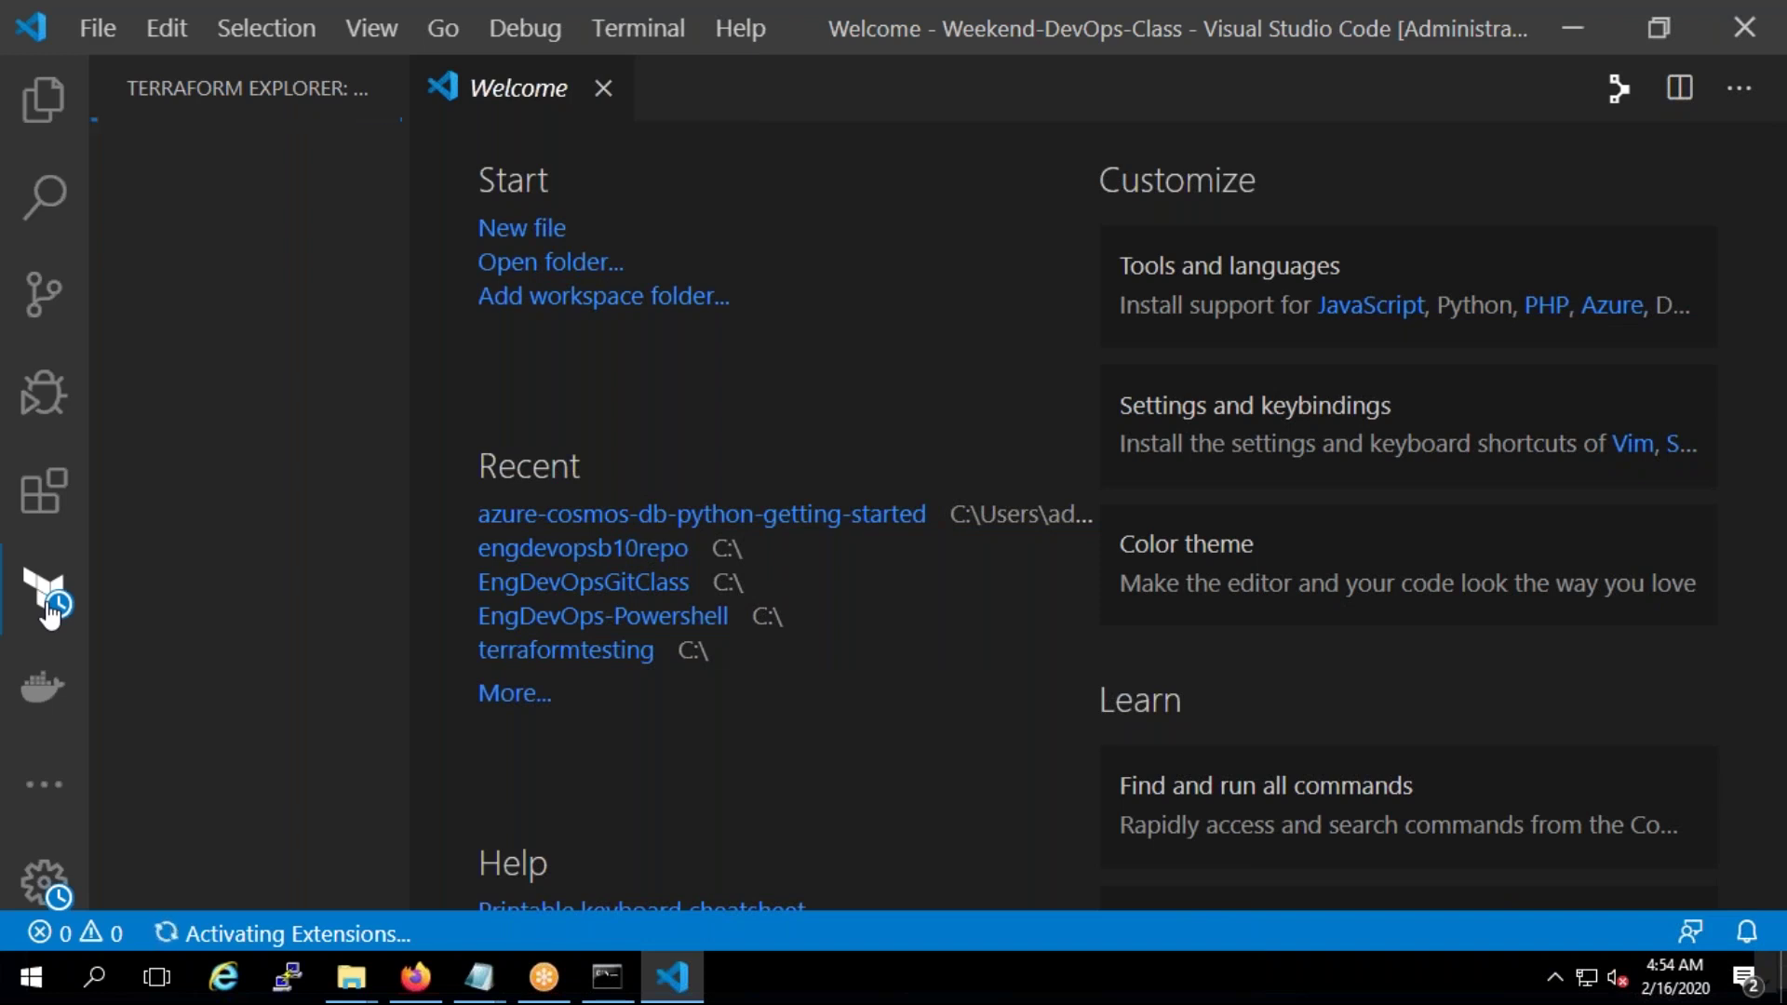
pyautogui.click(45, 119)
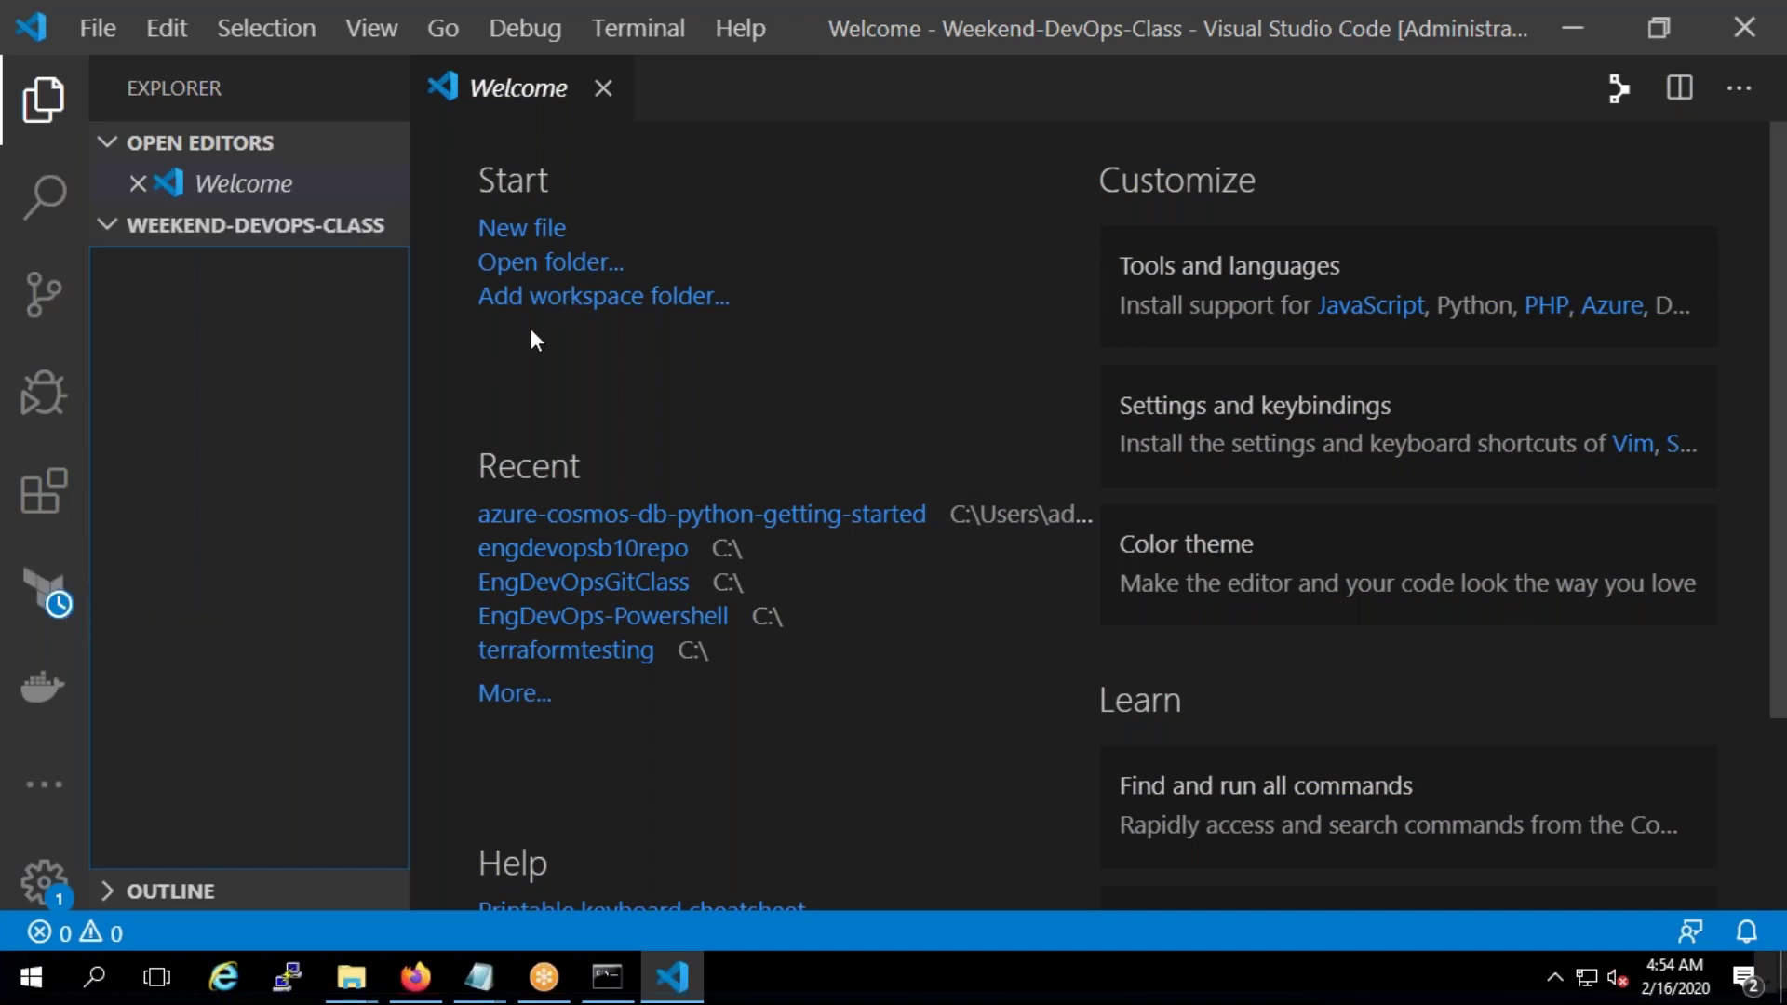
# Search the extensions for terraform and open the details of the Terraform 1.4.0 extension (mauve.terraform)
pyautogui.click(43, 491)
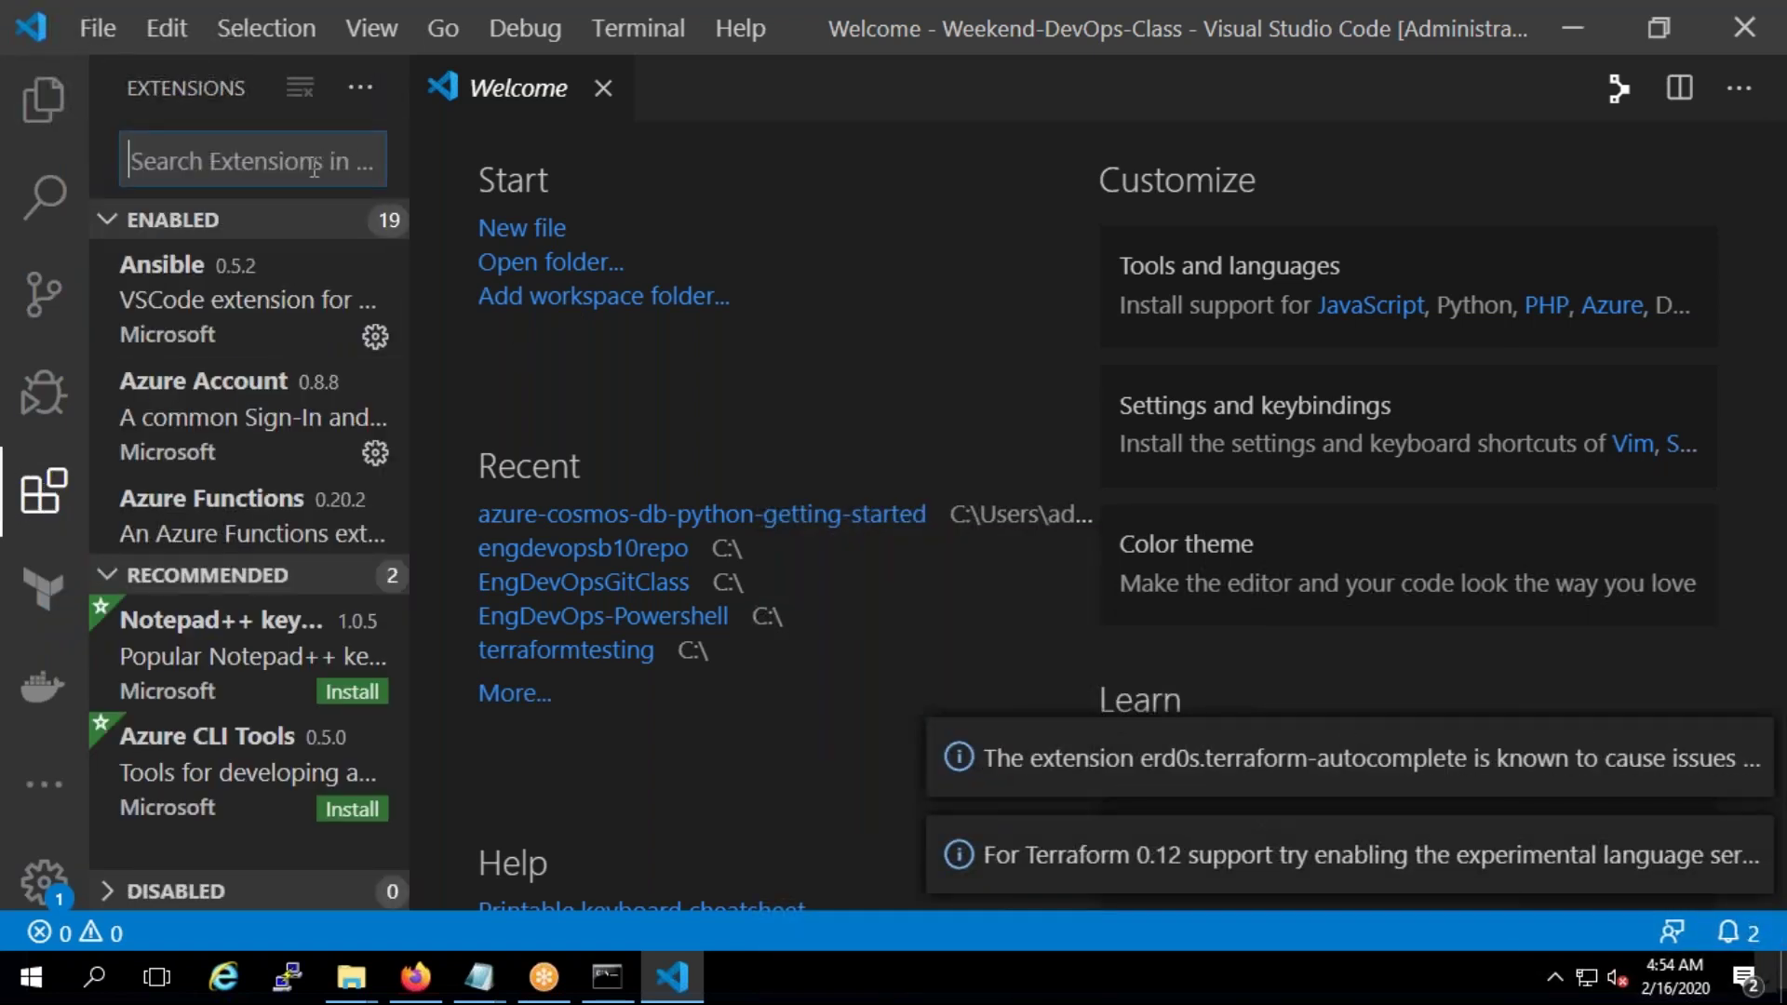
pyautogui.write('terrafom')
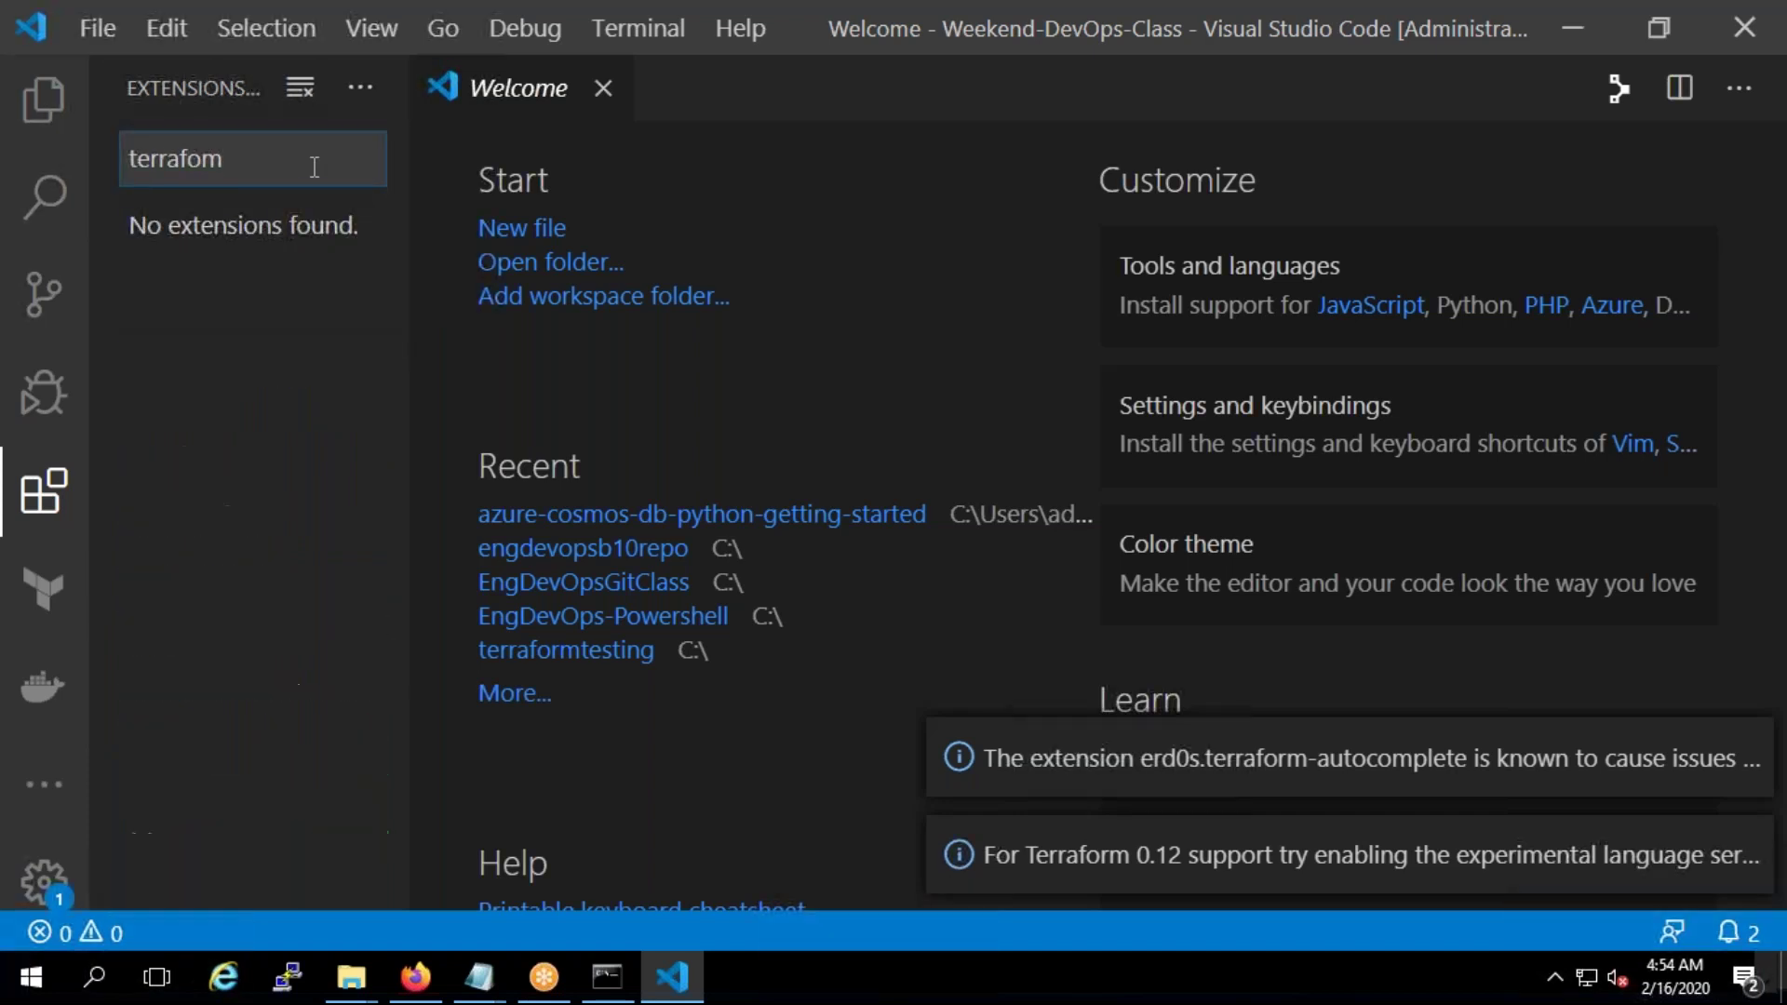
pyautogui.press('BackSpace')
pyautogui.write('rm')
pyautogui.click(269, 274)
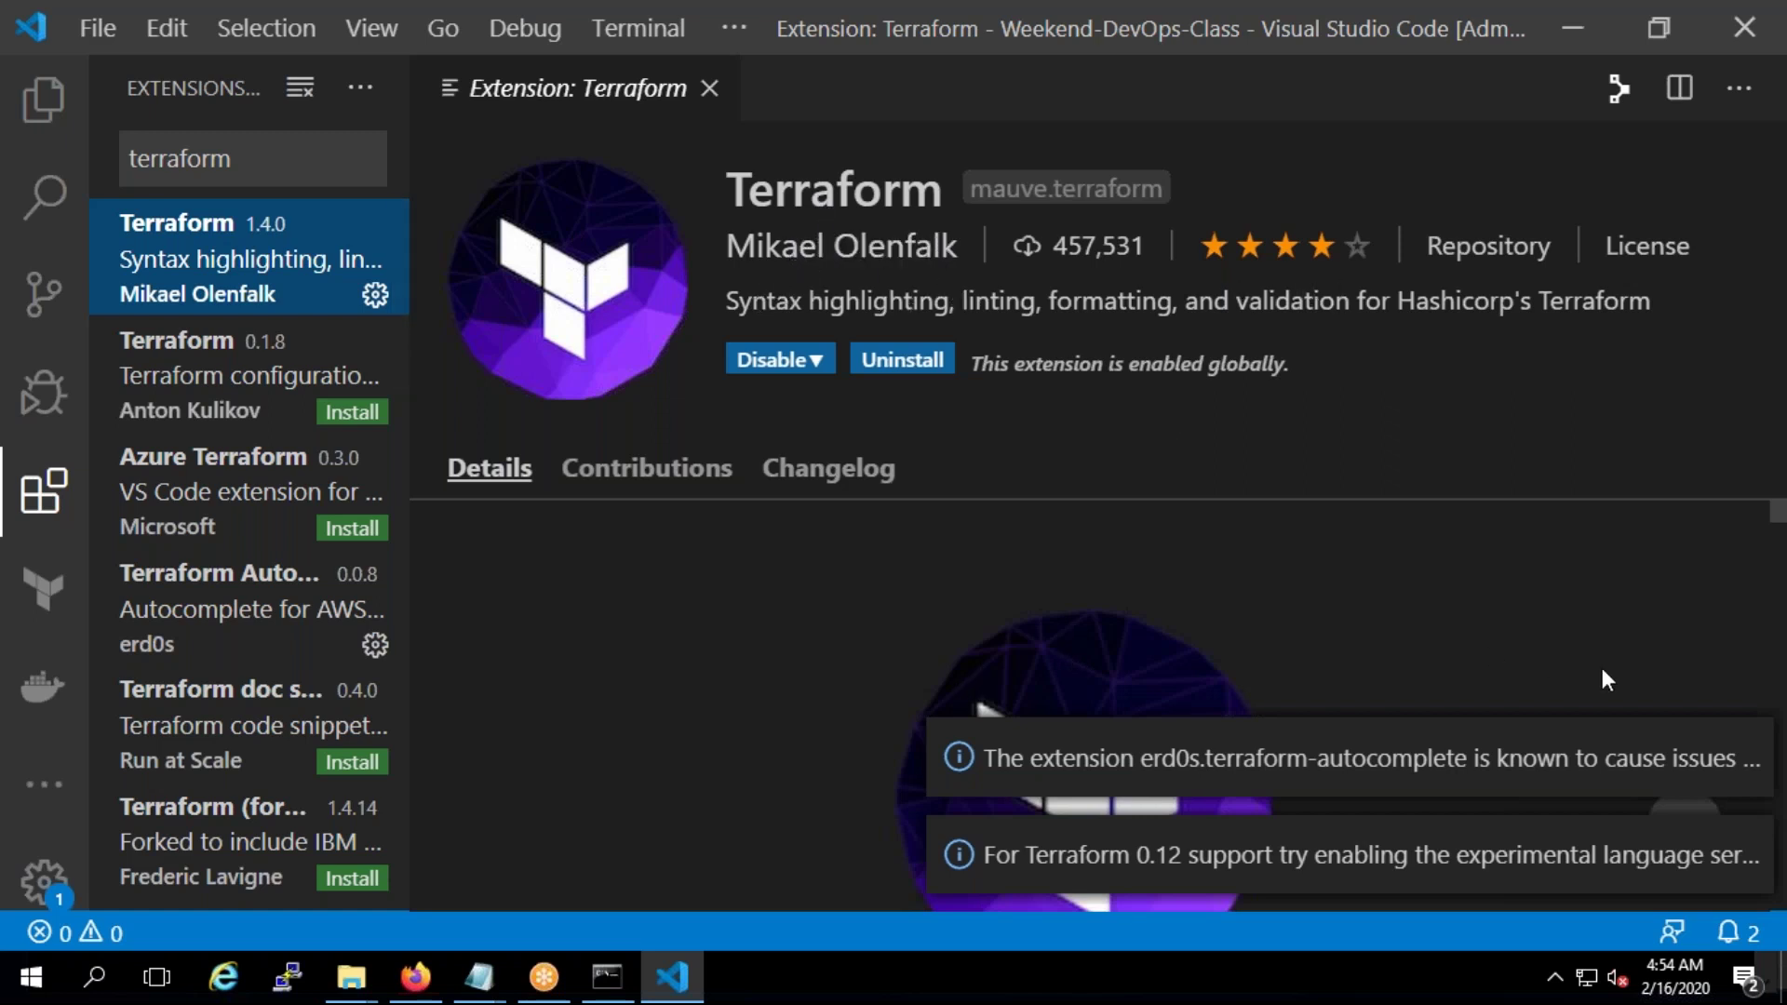
# Compare the descriptions of the Terraform 0.1.8 extension (4ops.terraform) and the Terraform 1.4.0 extension (mauve.terraform)
pyautogui.click(279, 407)
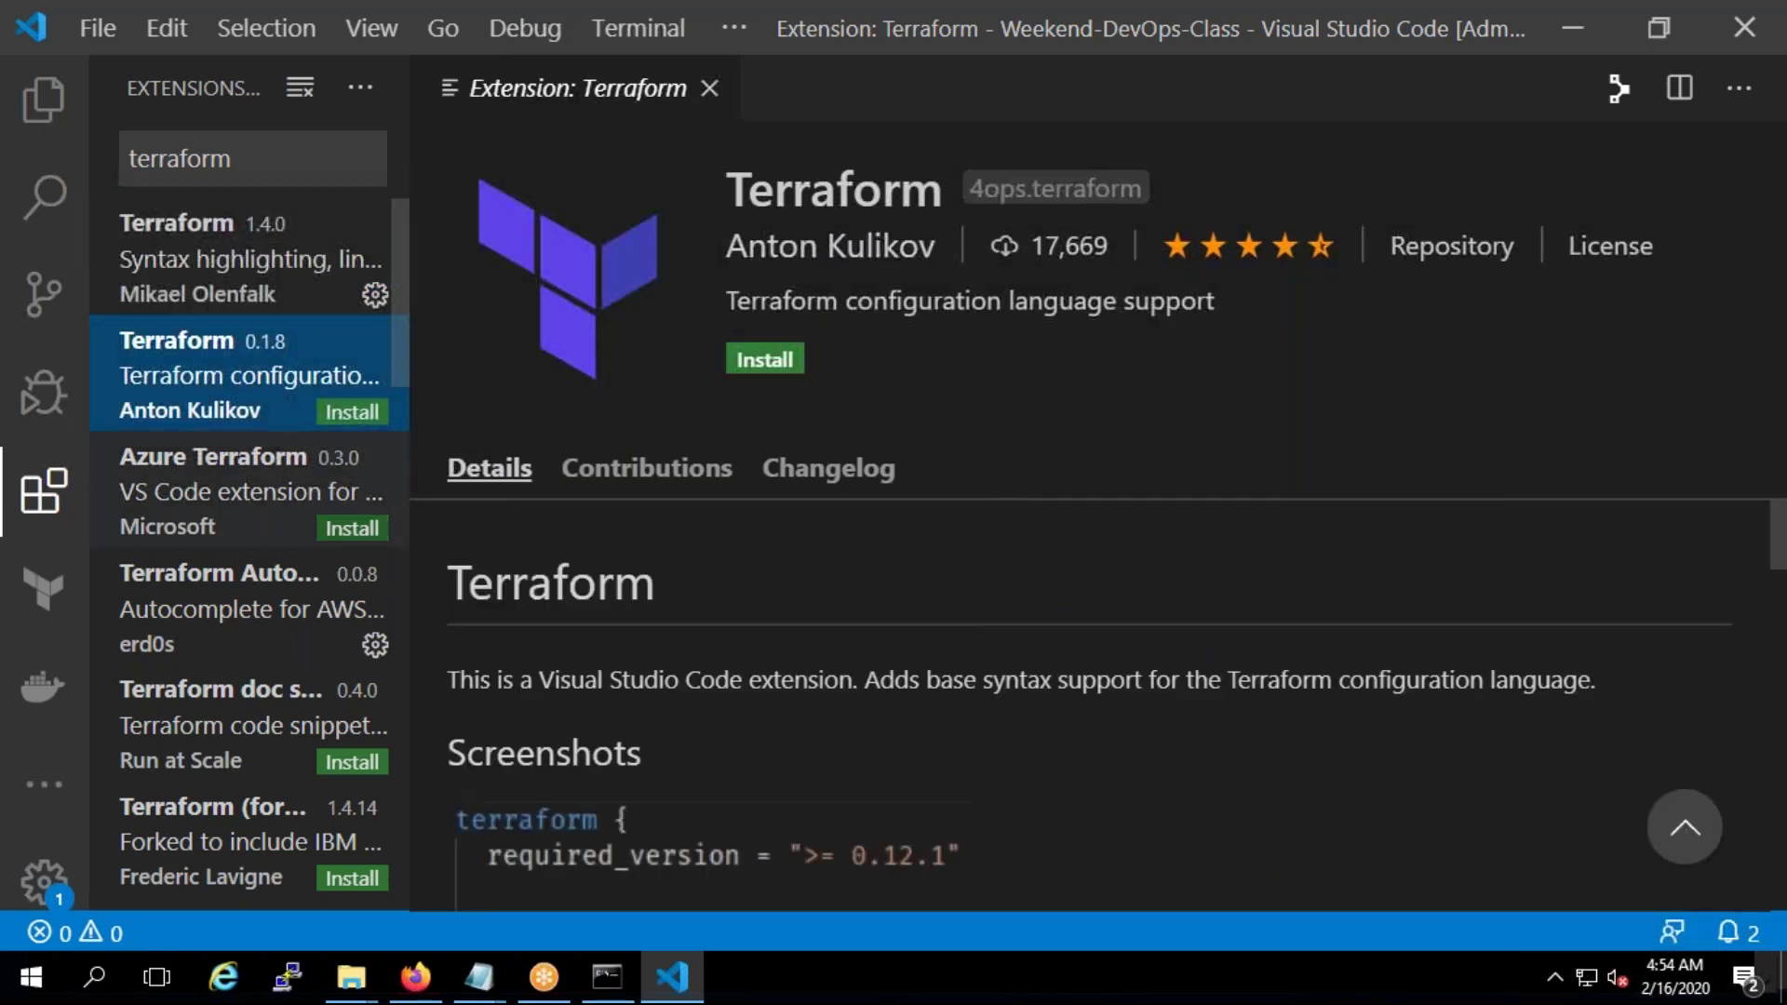
pyautogui.scroll(-3, 994, 735)
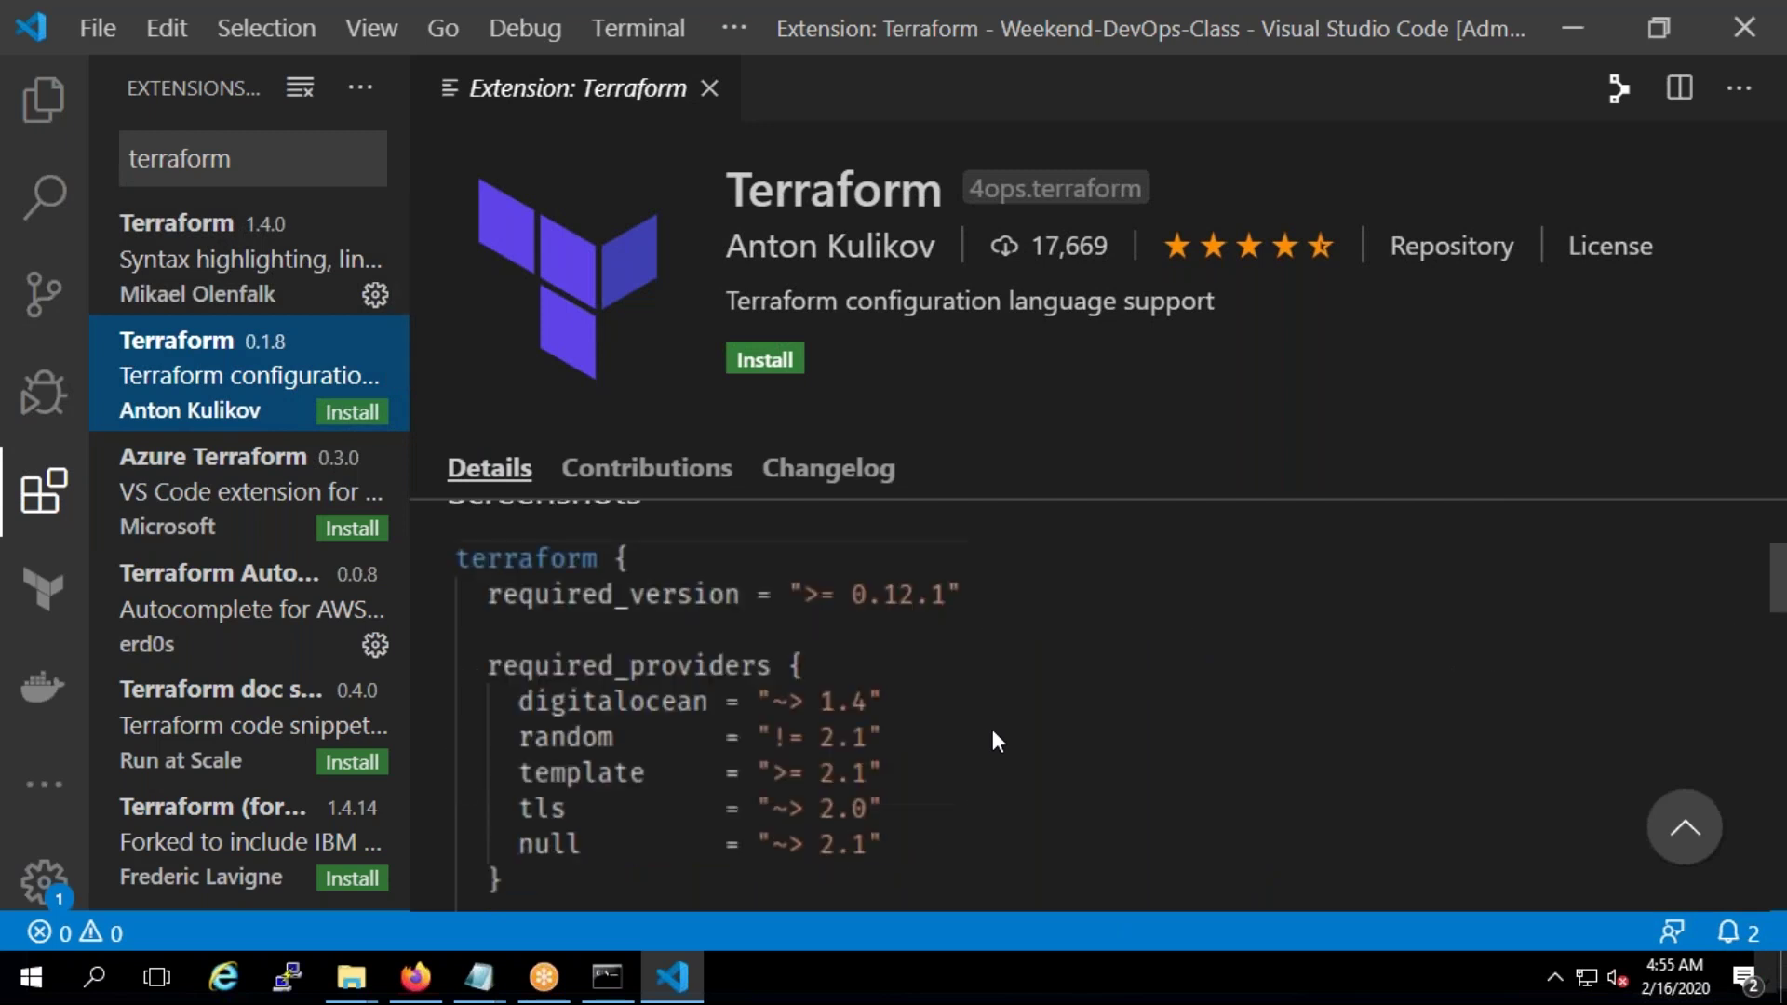
pyautogui.click(147, 289)
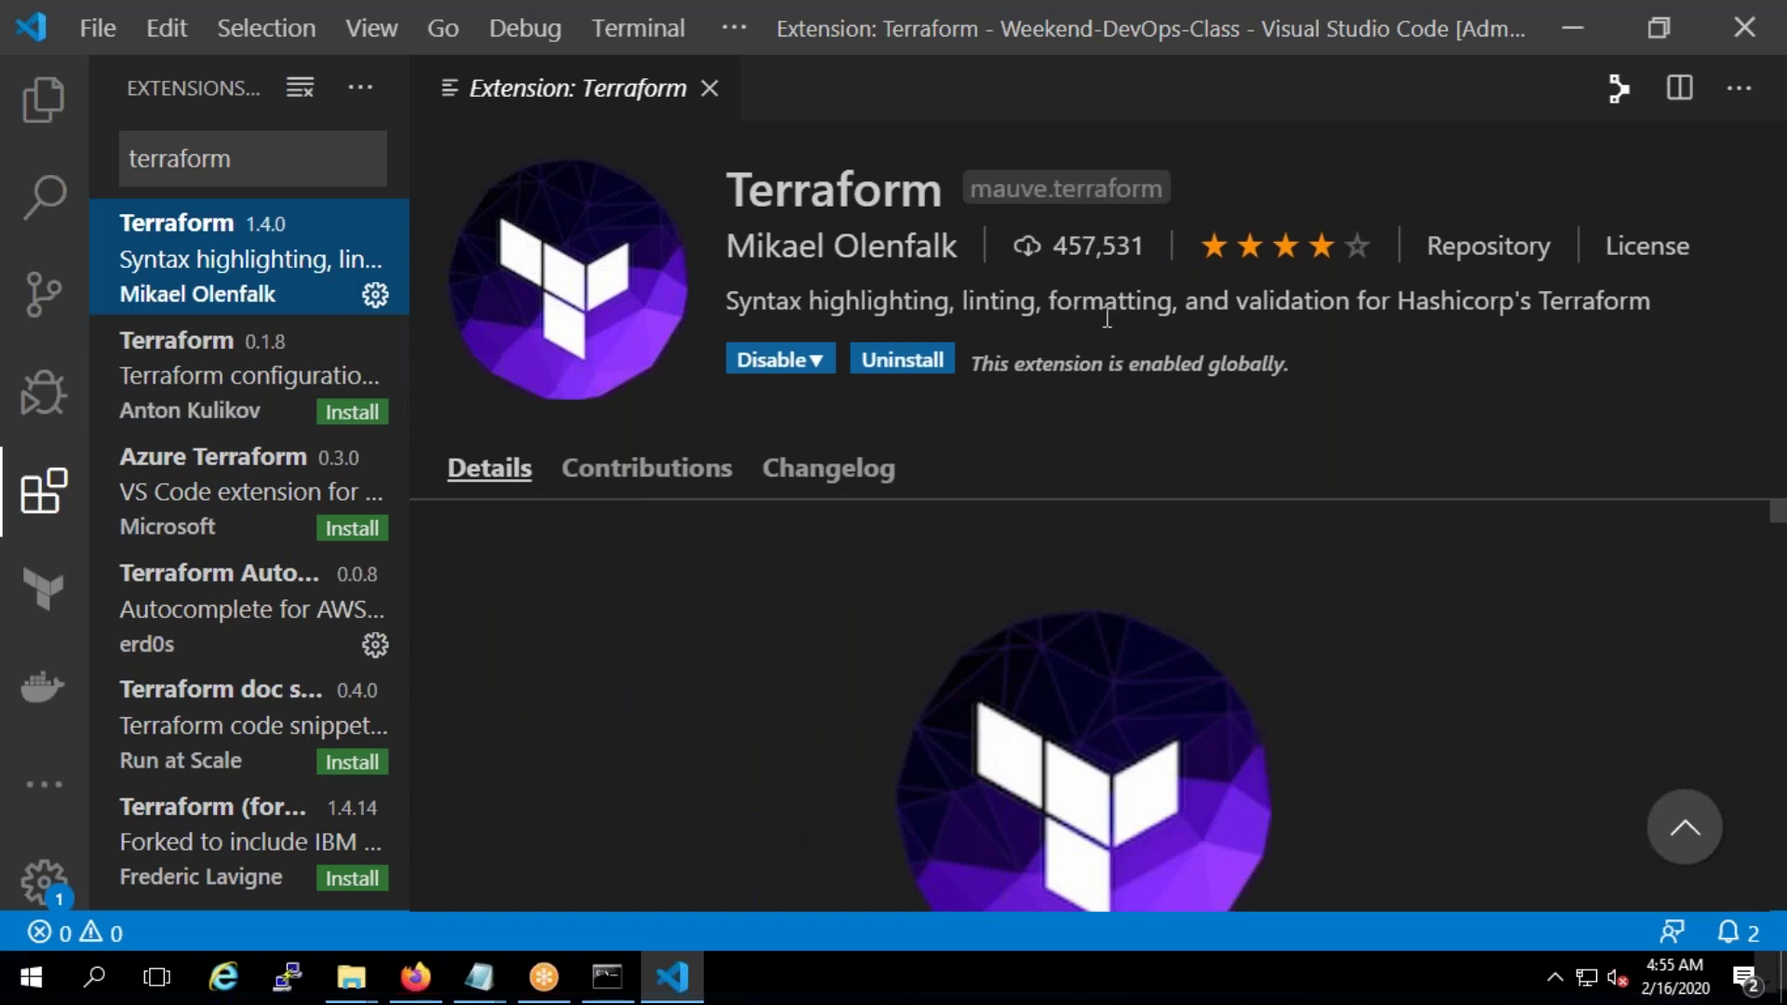
pyautogui.moveTo(736, 303); pyautogui.dragTo(1661, 316)
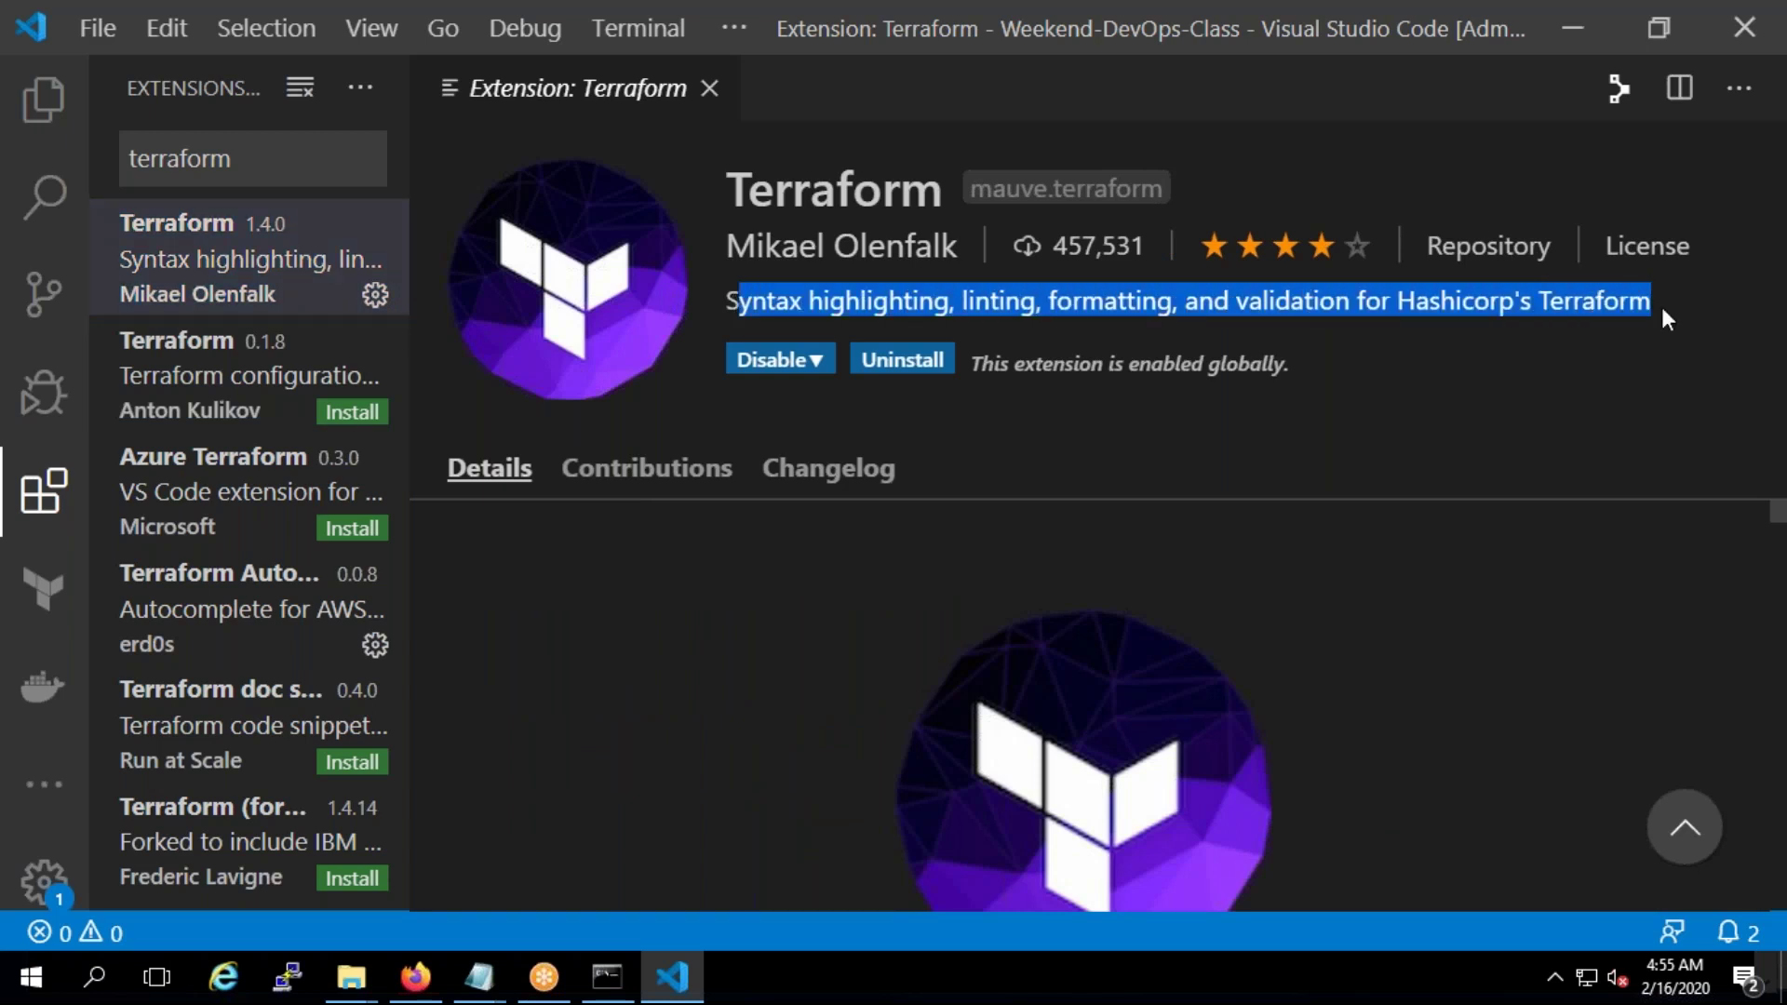
pyautogui.click(182, 379)
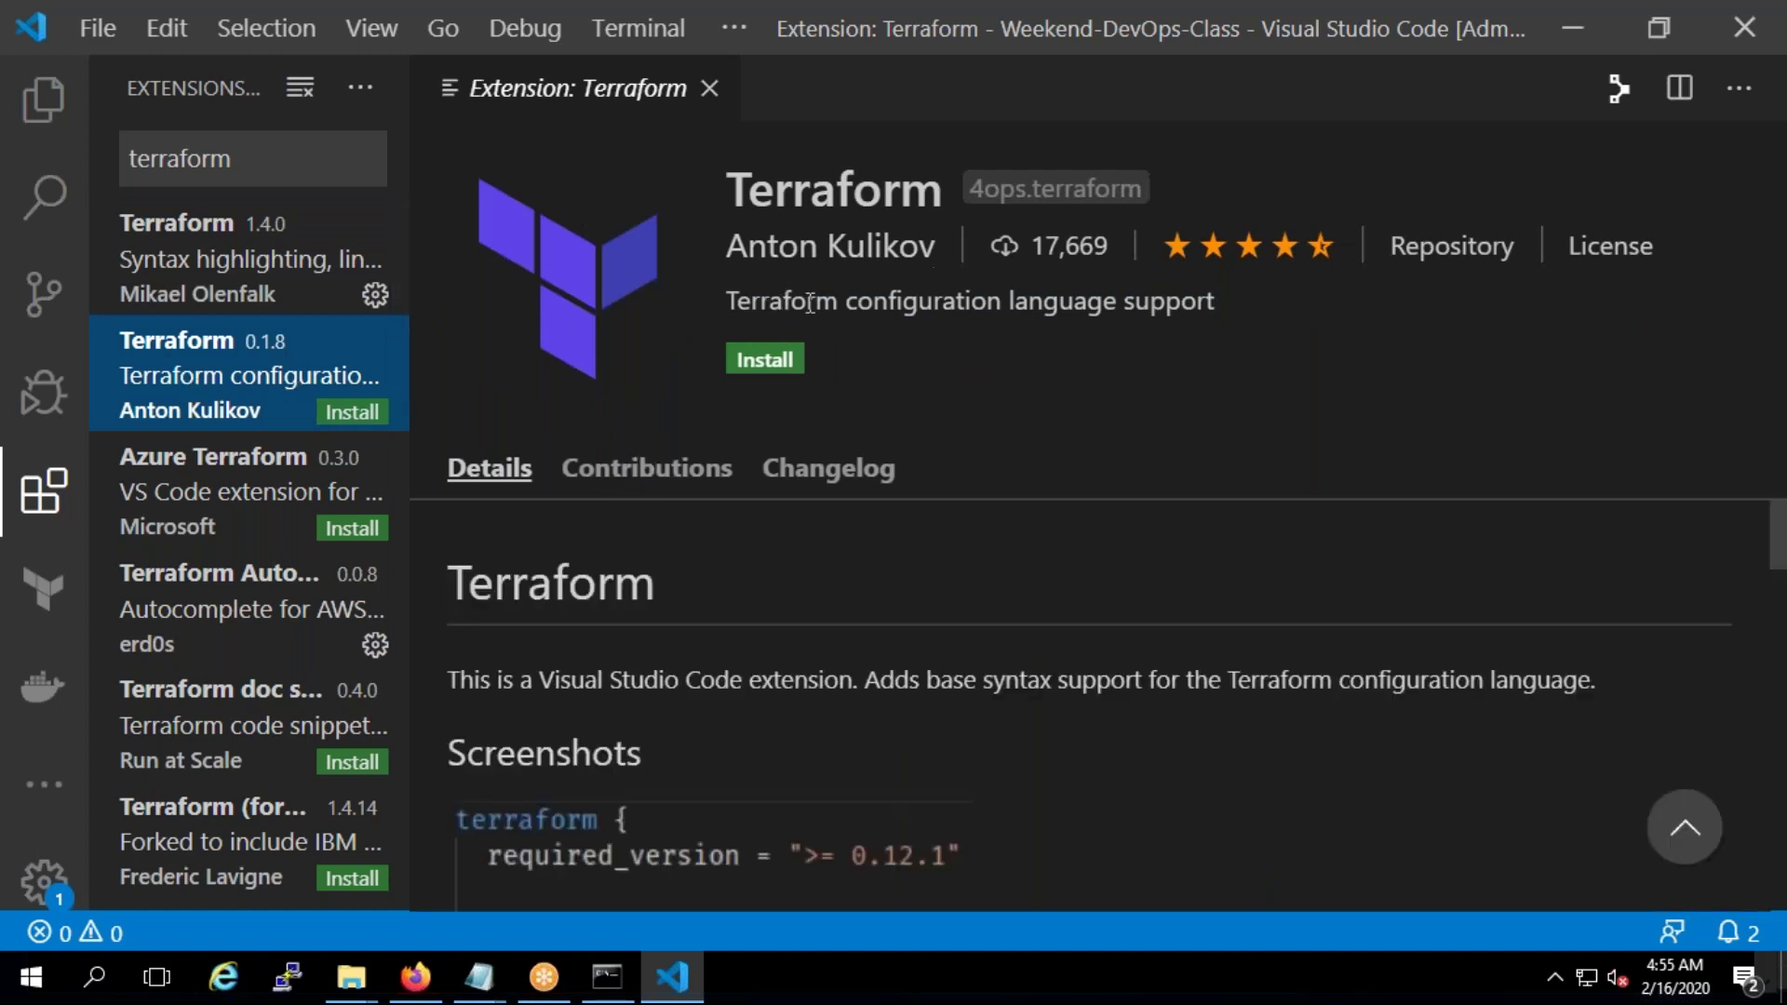
pyautogui.scroll(-3, 703, 633)
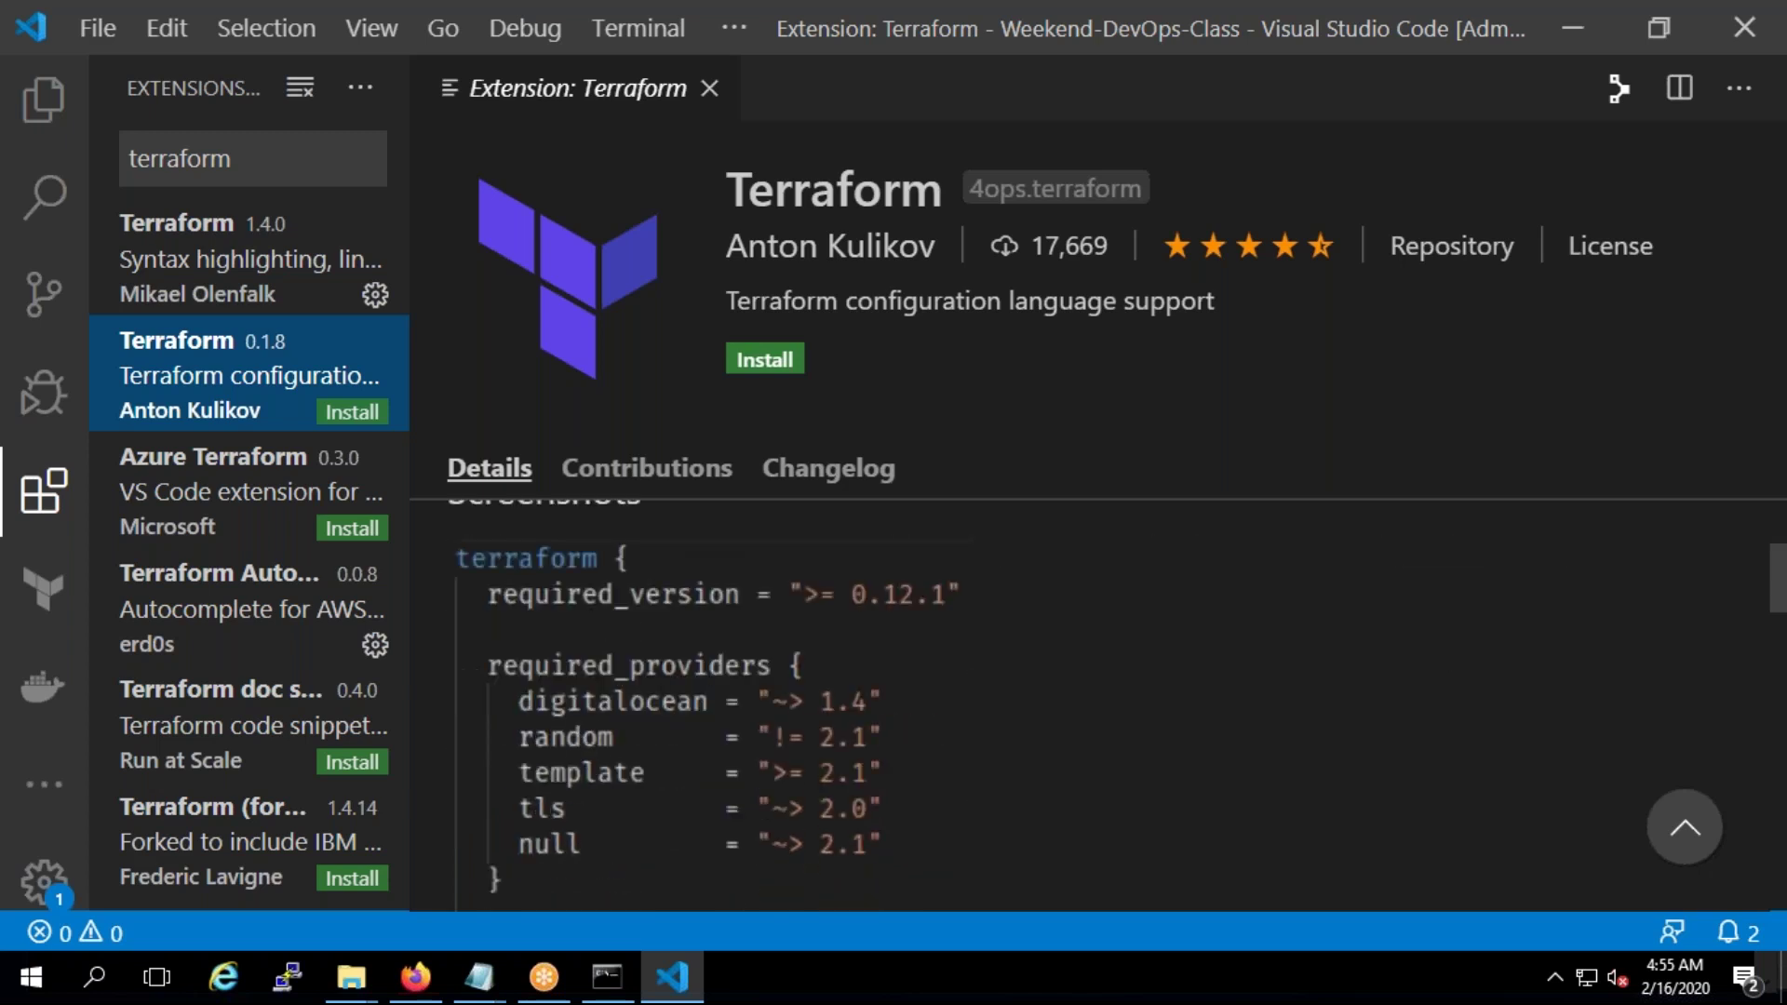
pyautogui.scroll(3, 1088, 698)
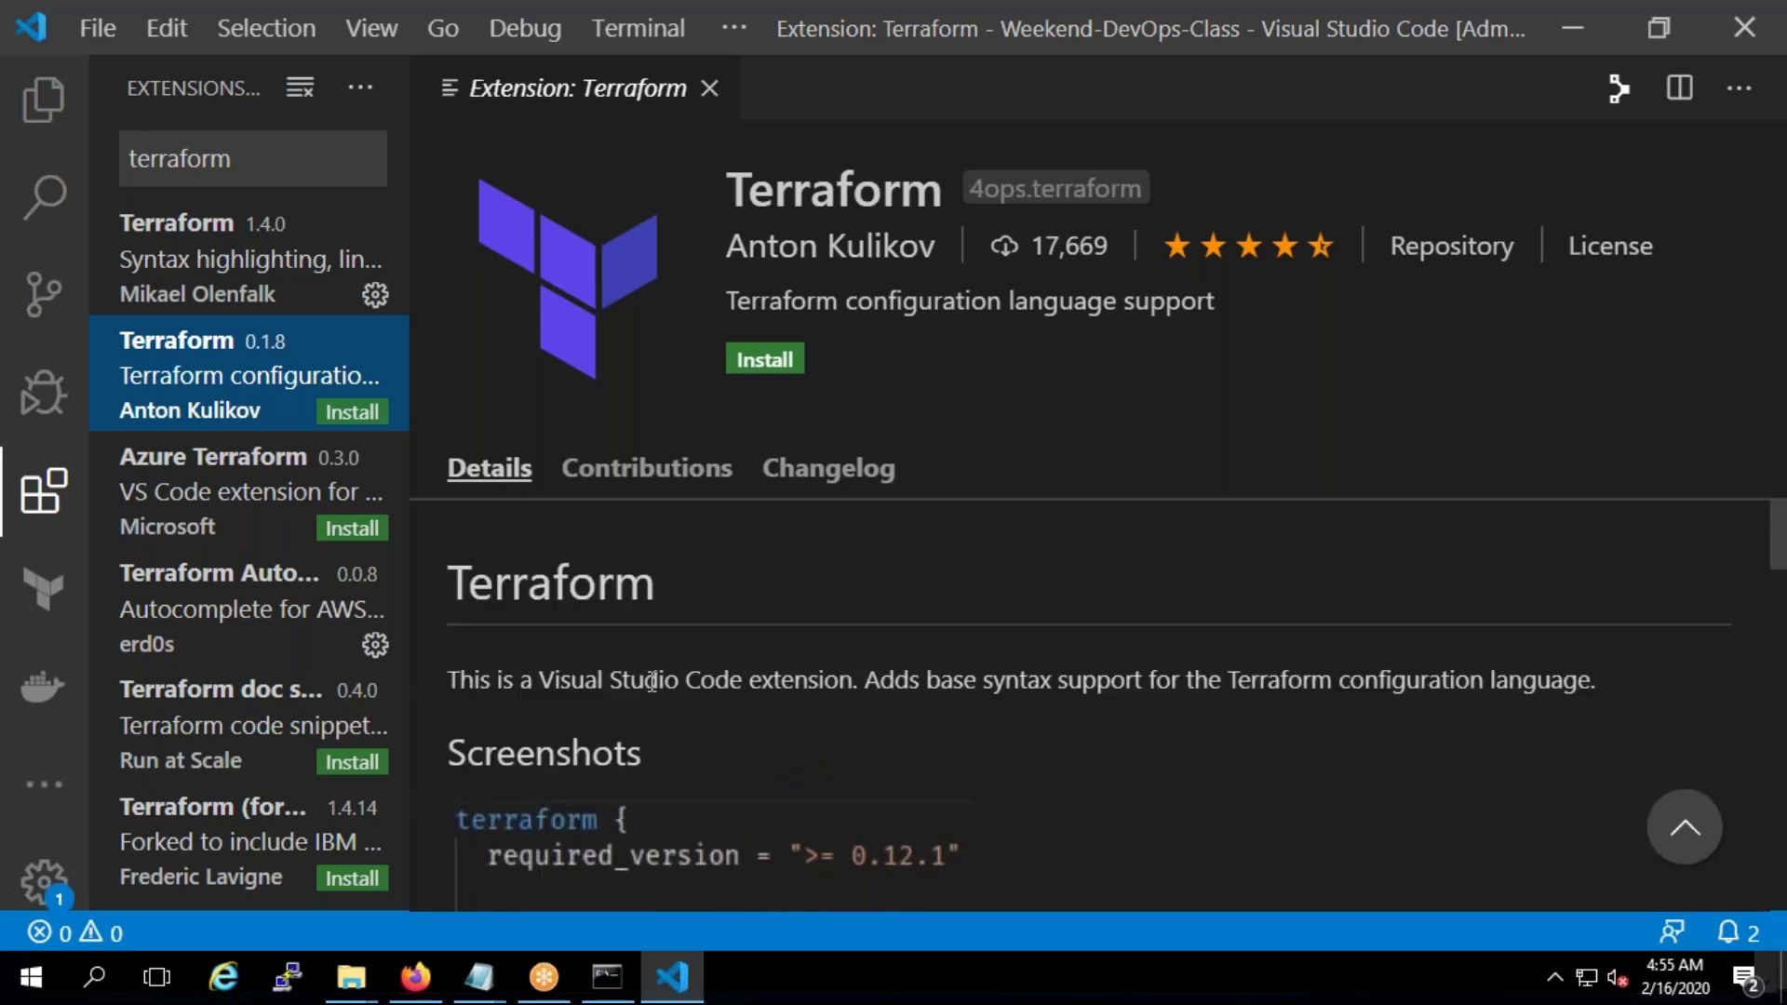
# Read through the description and syntax screenshots of the Terraform 0.1.8 extension (4ops.terraform)
pyautogui.moveTo(1111, 681); pyautogui.dragTo(1597, 681)
pyautogui.scroll(-3, 564, 785)
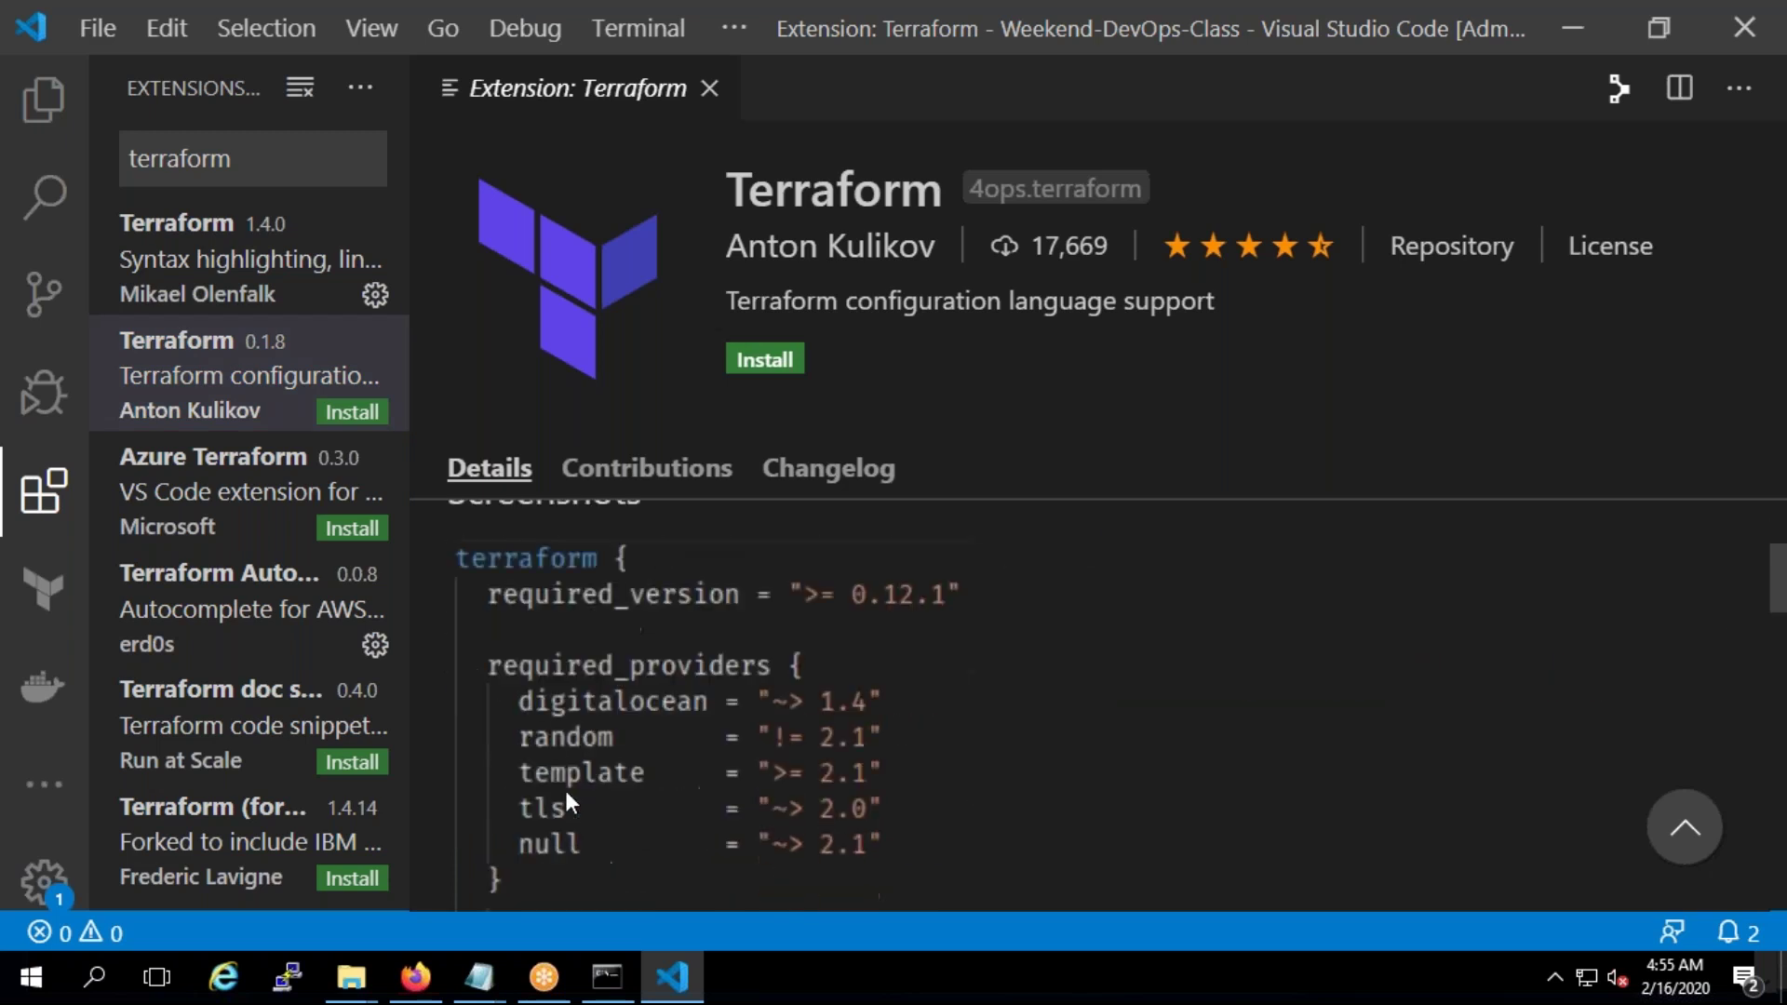
pyautogui.scroll(-8, 564, 786)
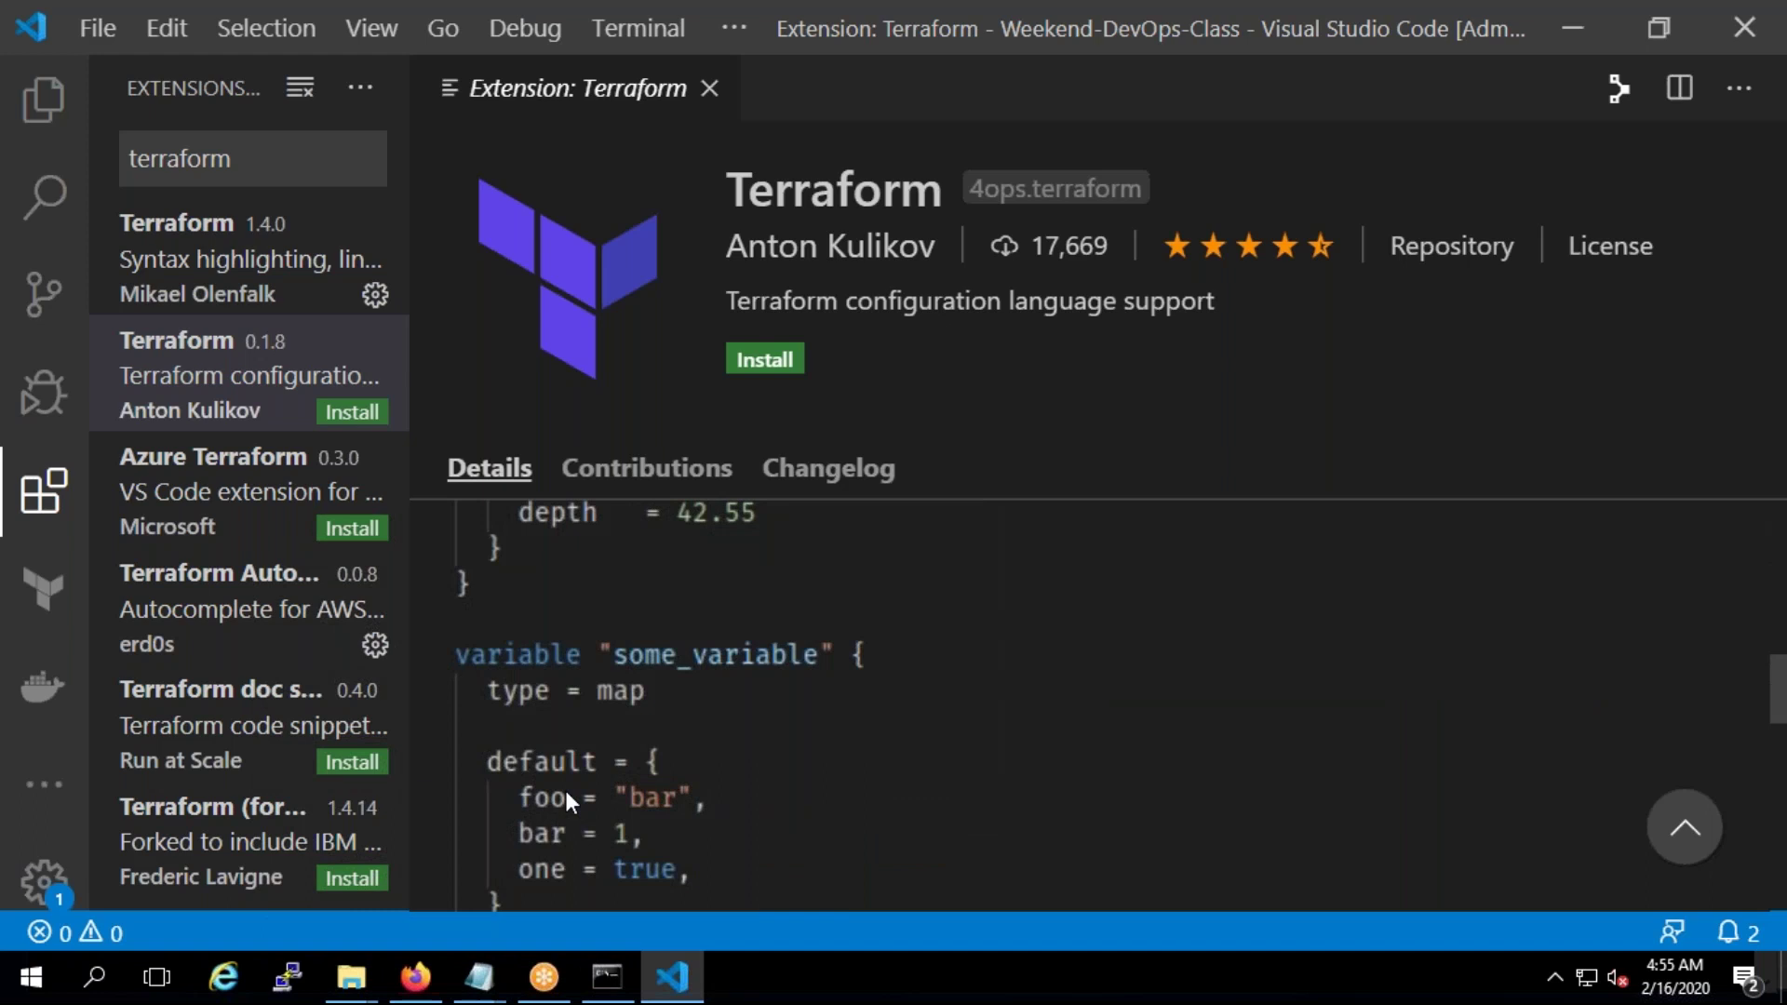
pyautogui.scroll(-4, 566, 790)
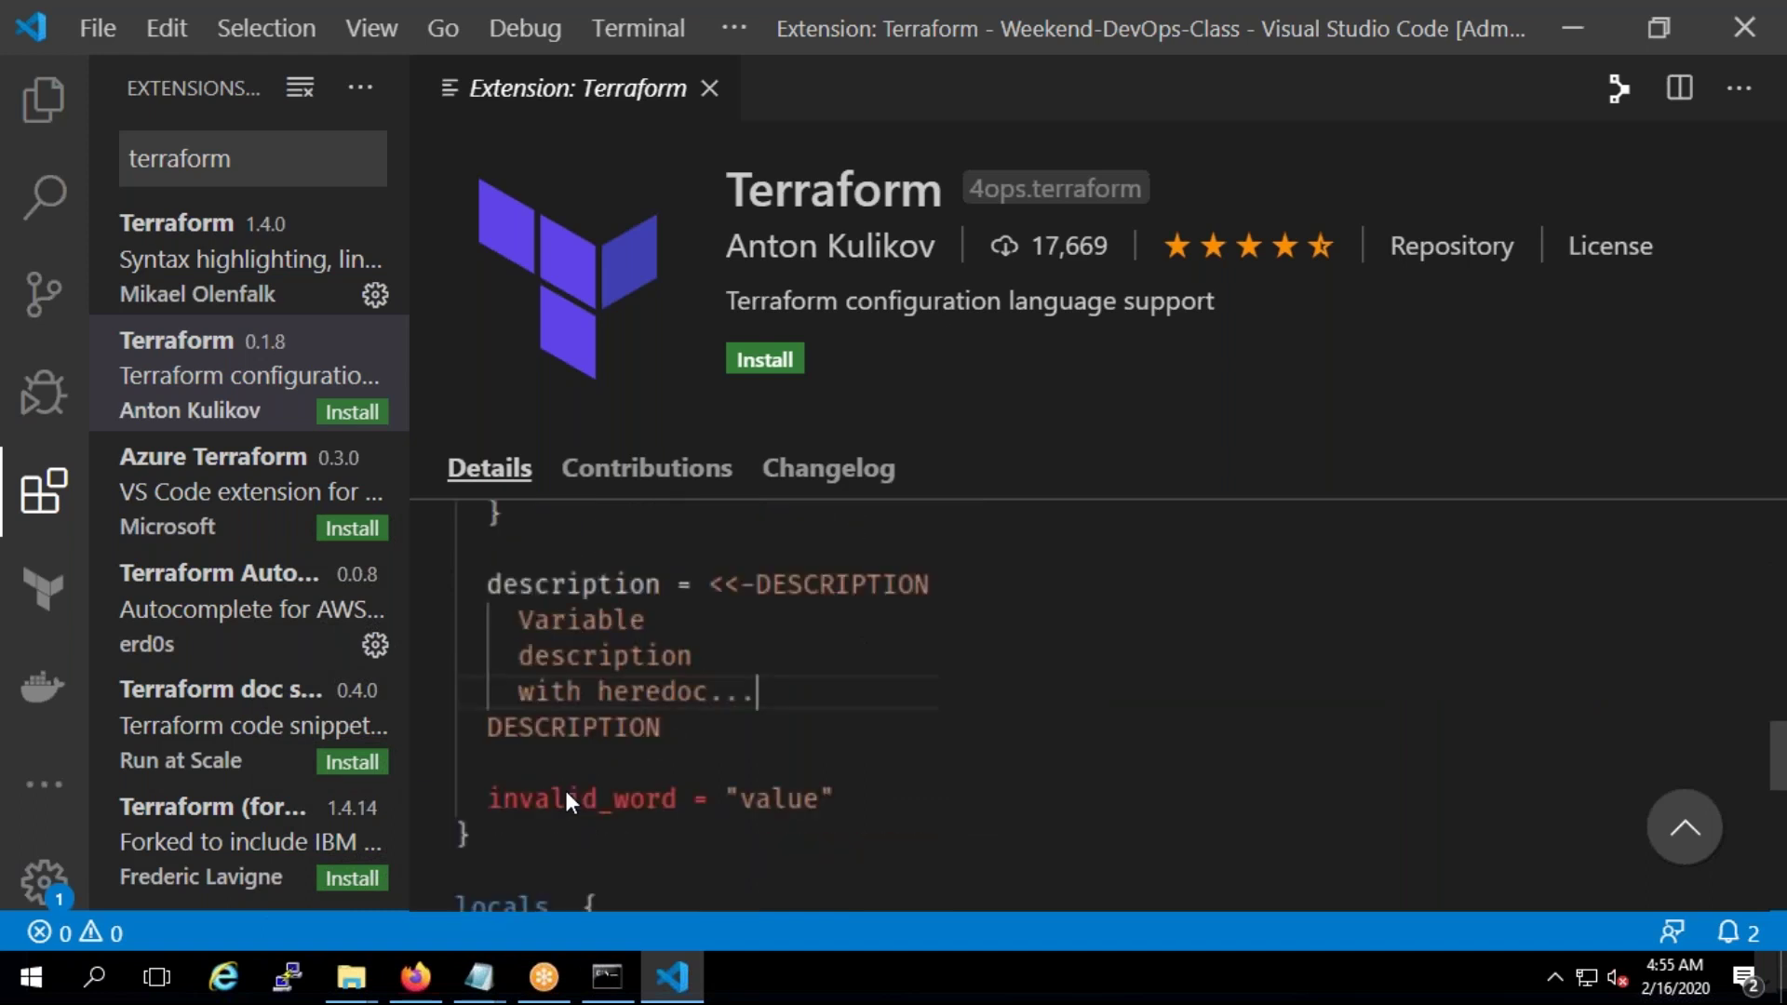
pyautogui.scroll(-9, 564, 785)
pyautogui.scroll(-3, 574, 780)
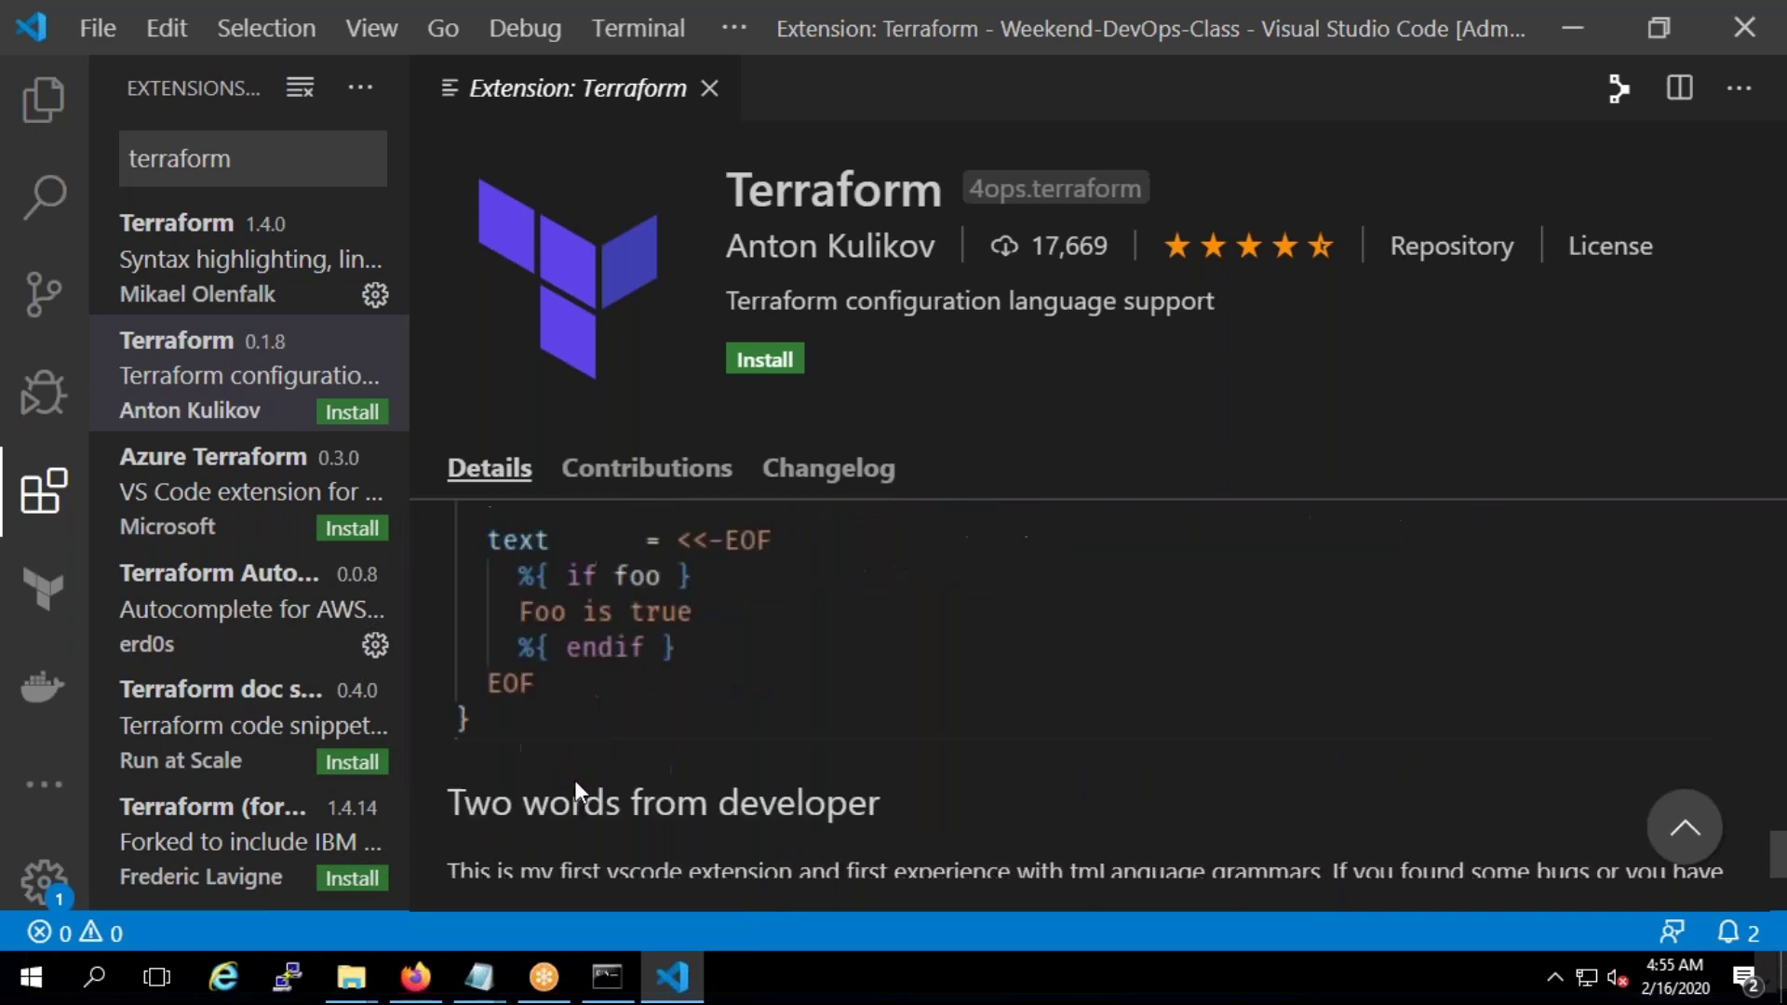
pyautogui.scroll(15, 573, 780)
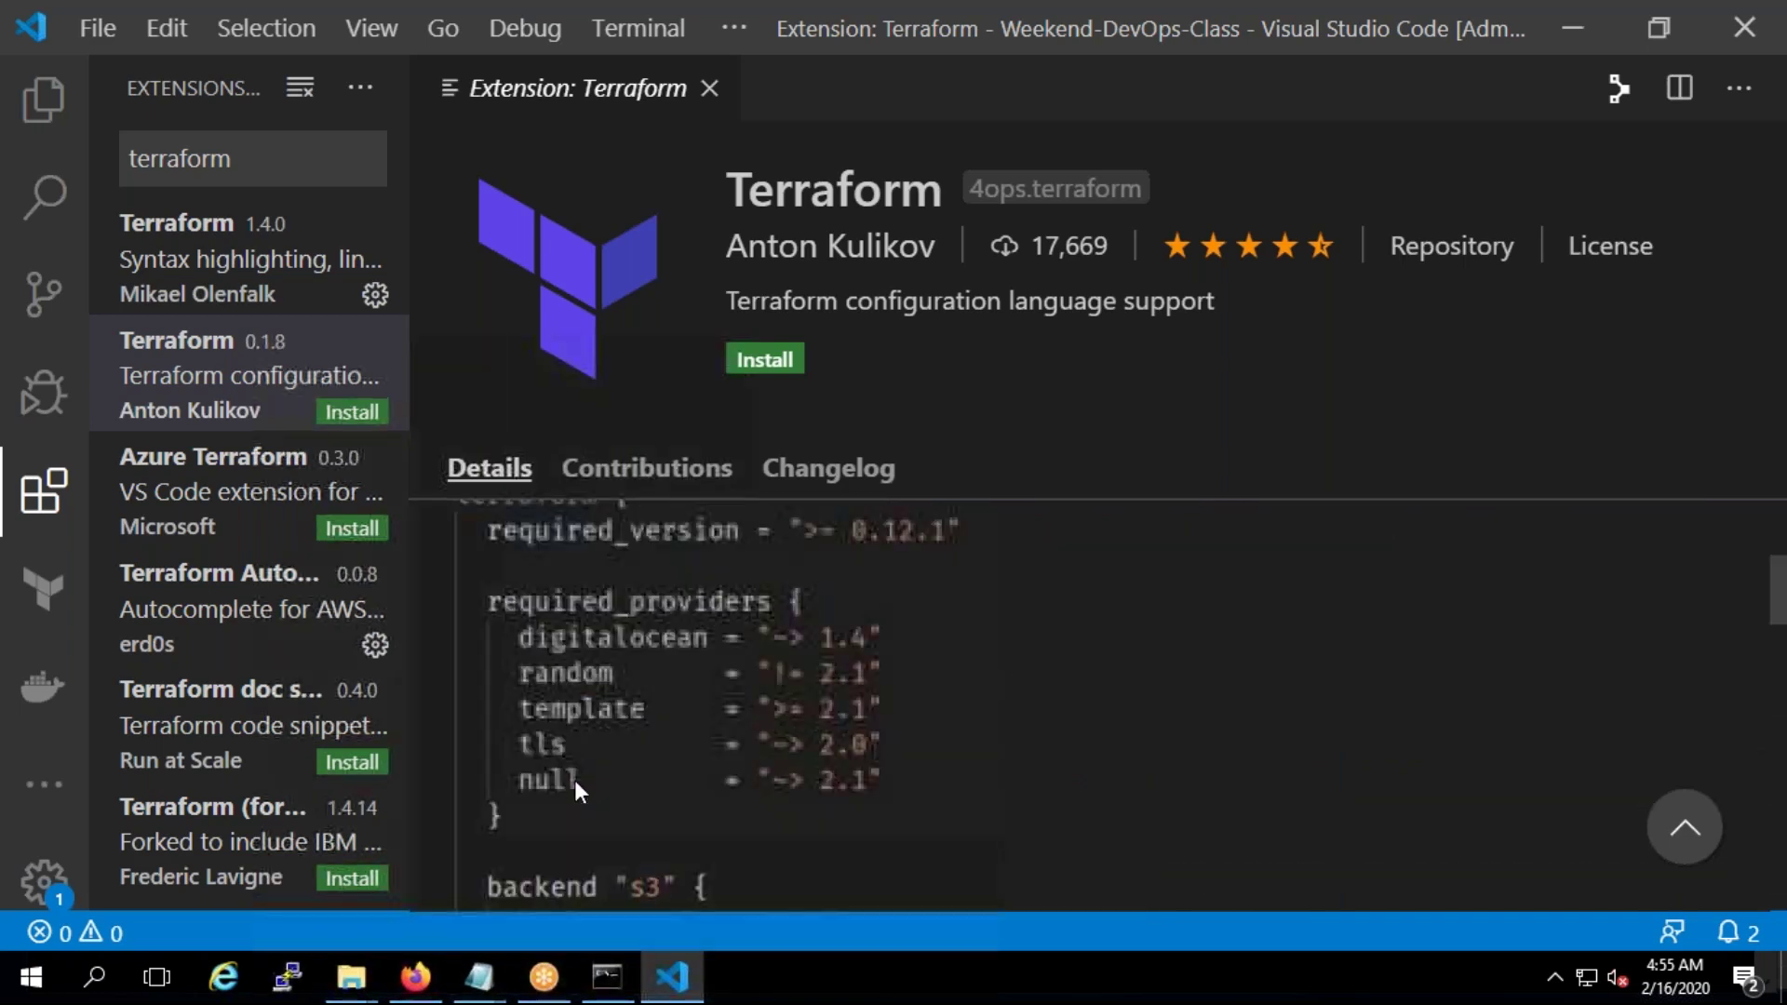
# Create a new file named main.tf in the Weekend-DevOps-Class folder
pyautogui.click(59, 104)
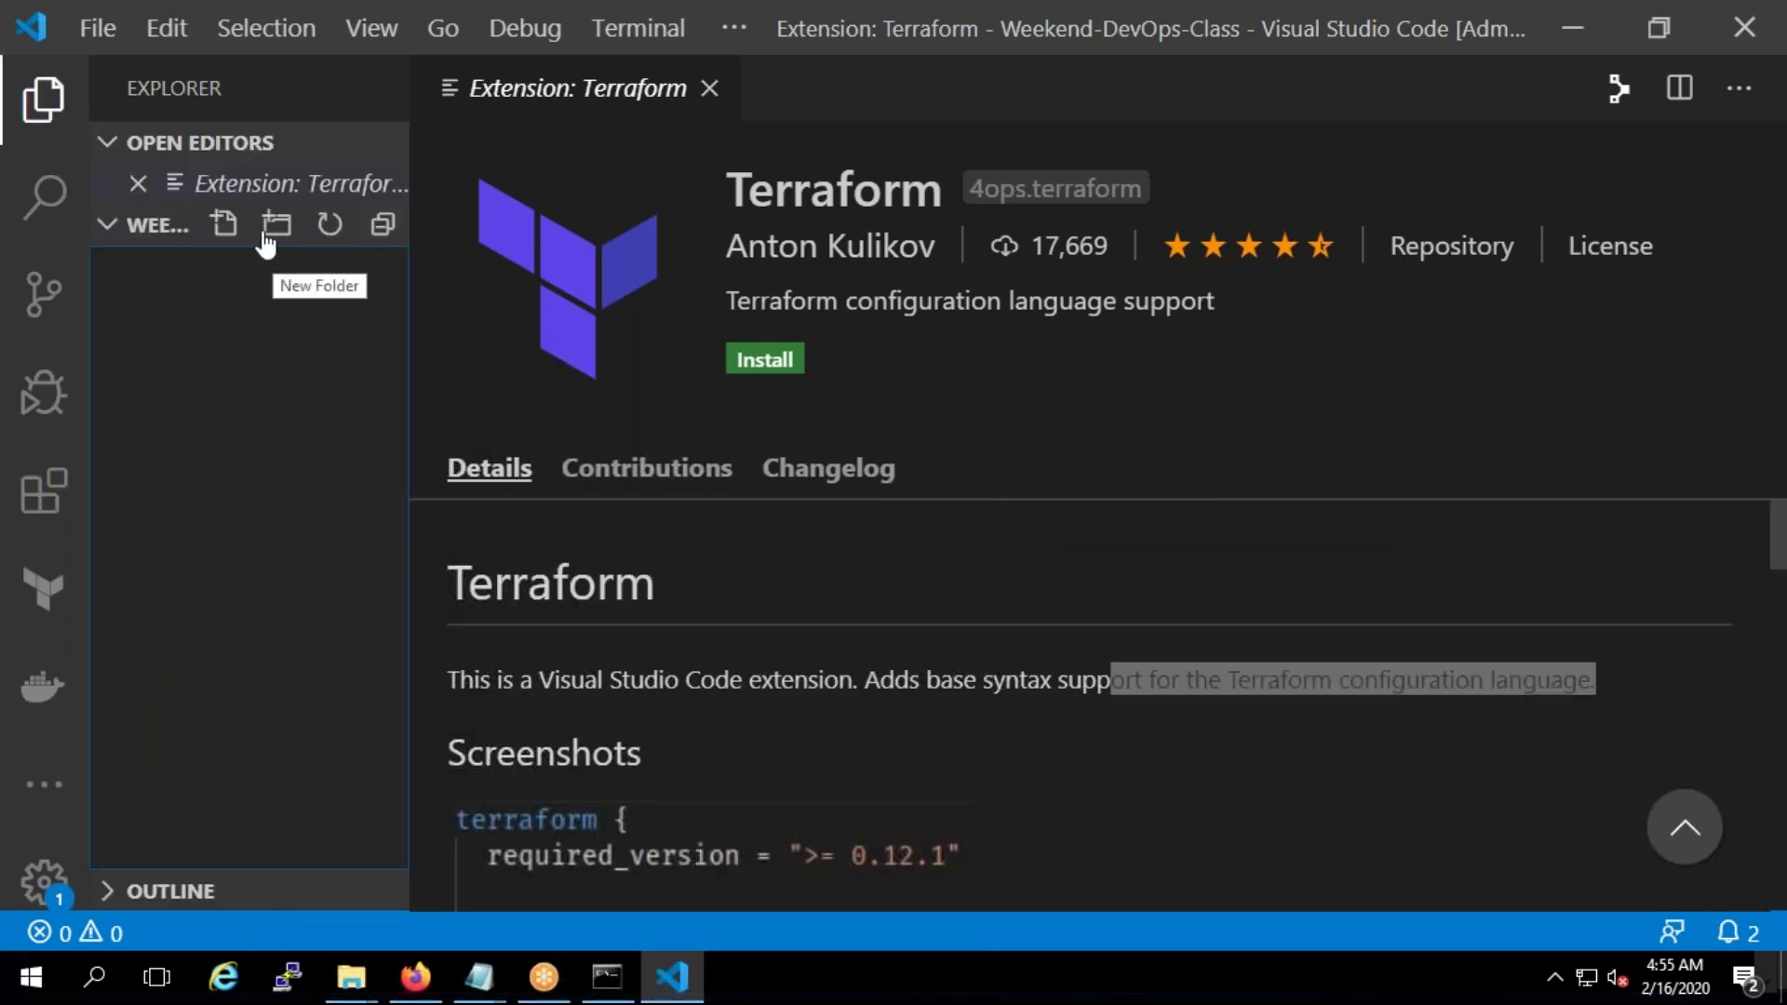
pyautogui.click(223, 224)
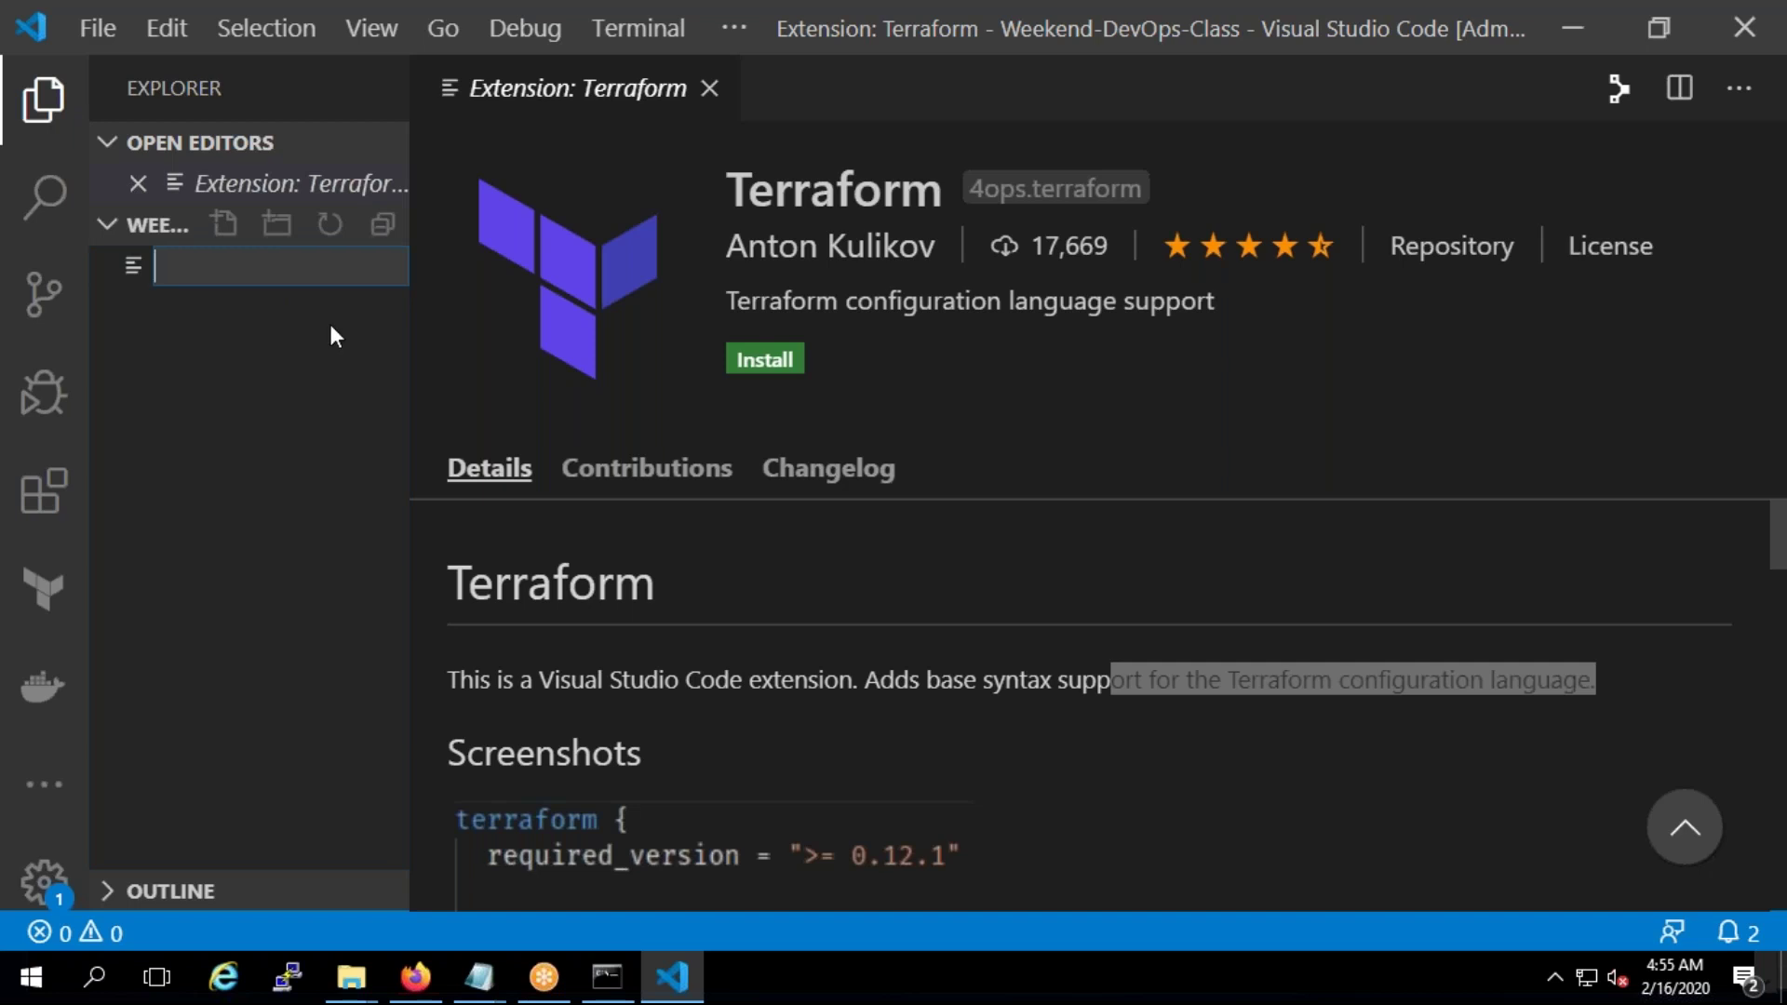
pyautogui.write('main.tf')
pyautogui.press('Return')
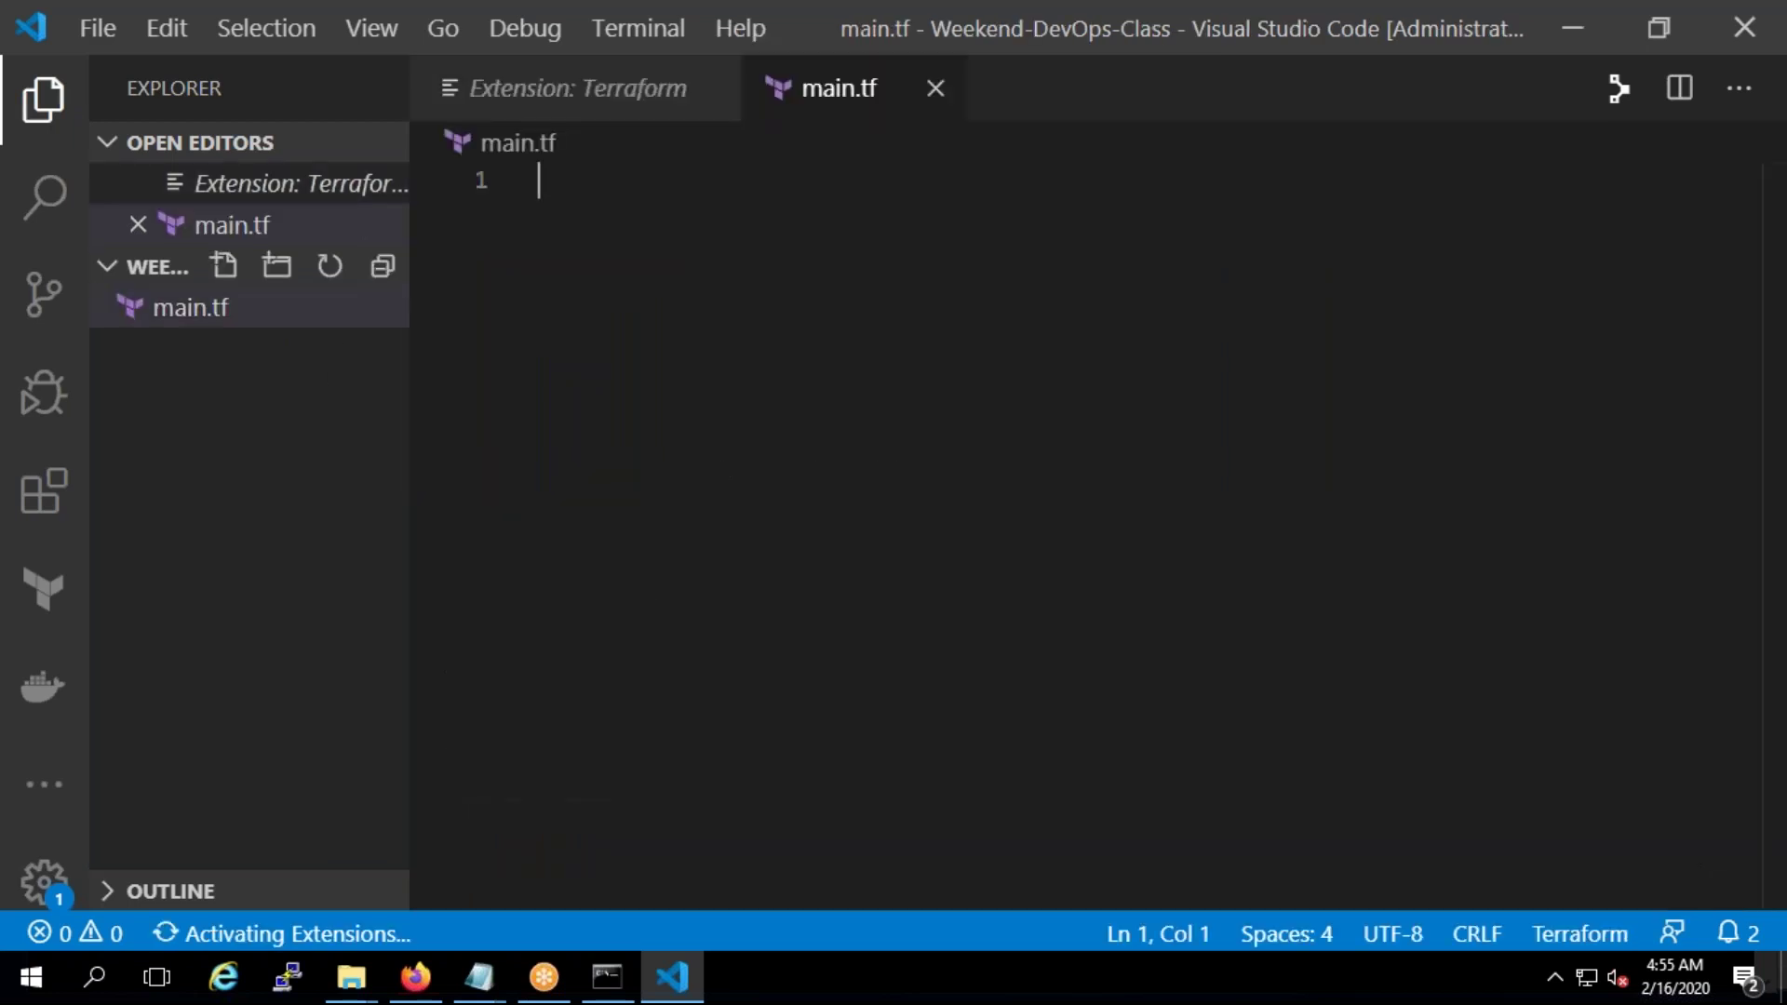
# Insert the empty variable block snippet in main.tf using autocompletion for var
pyautogui.write('va')
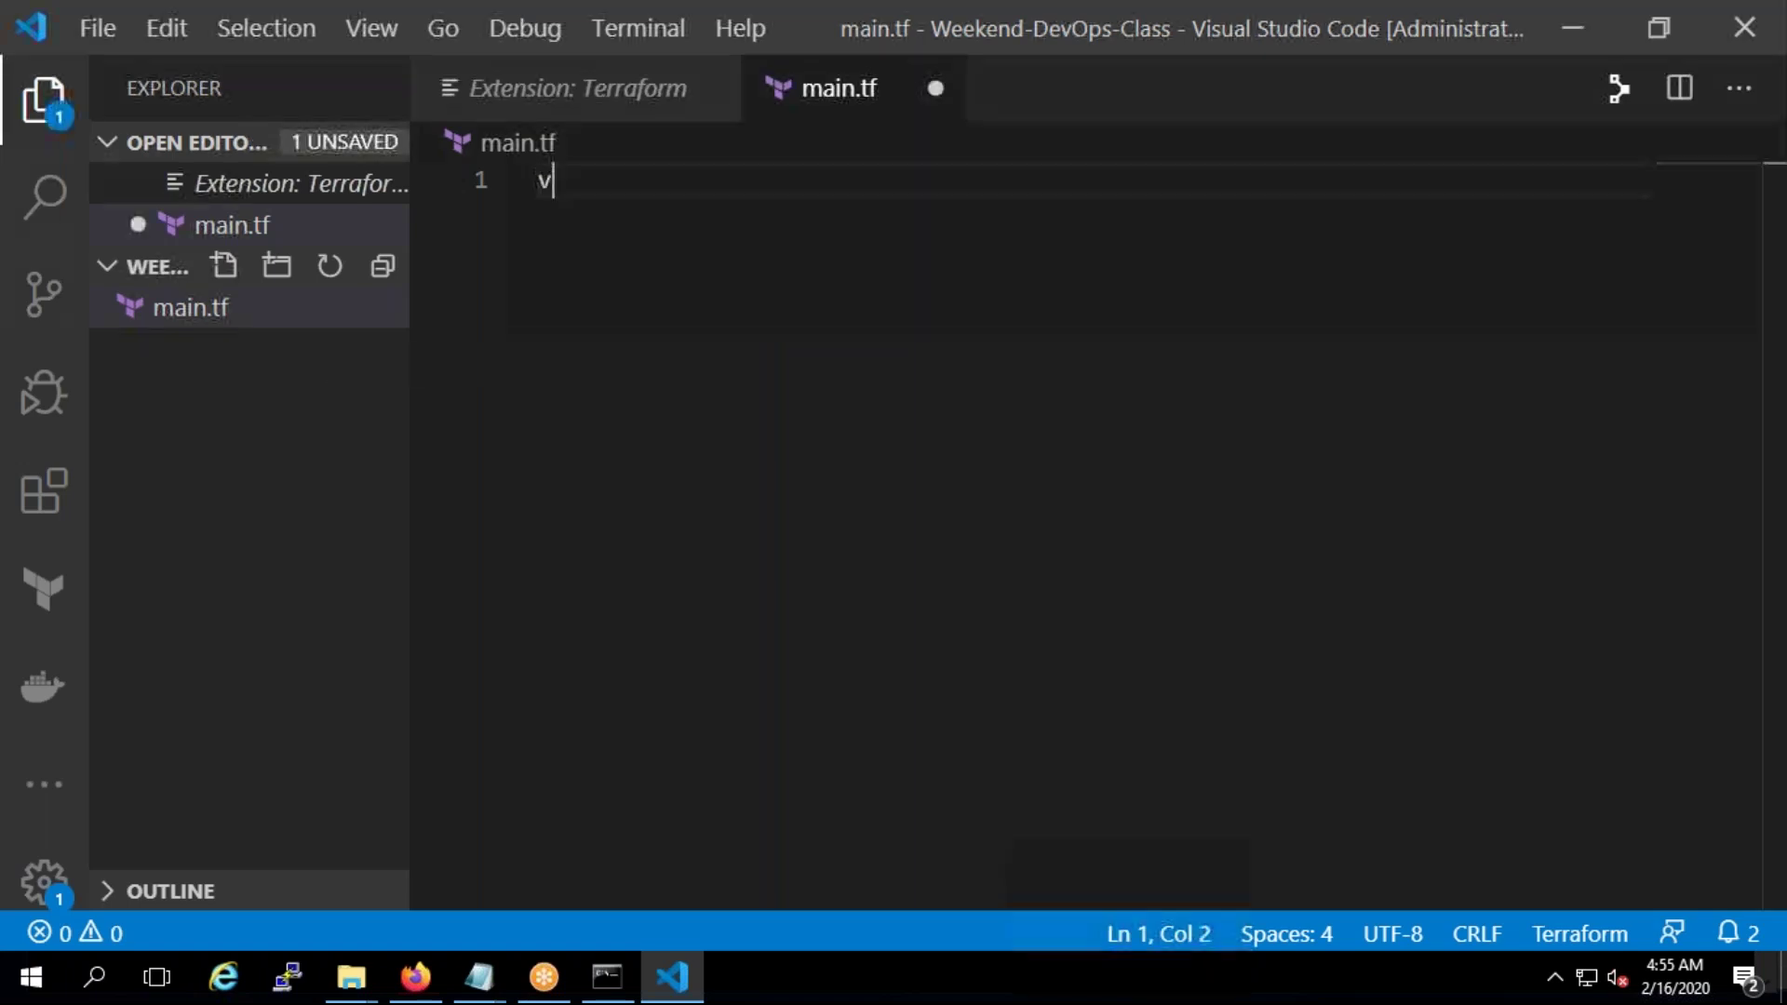
pyautogui.press('BackSpace')
pyautogui.press('BackSpace')
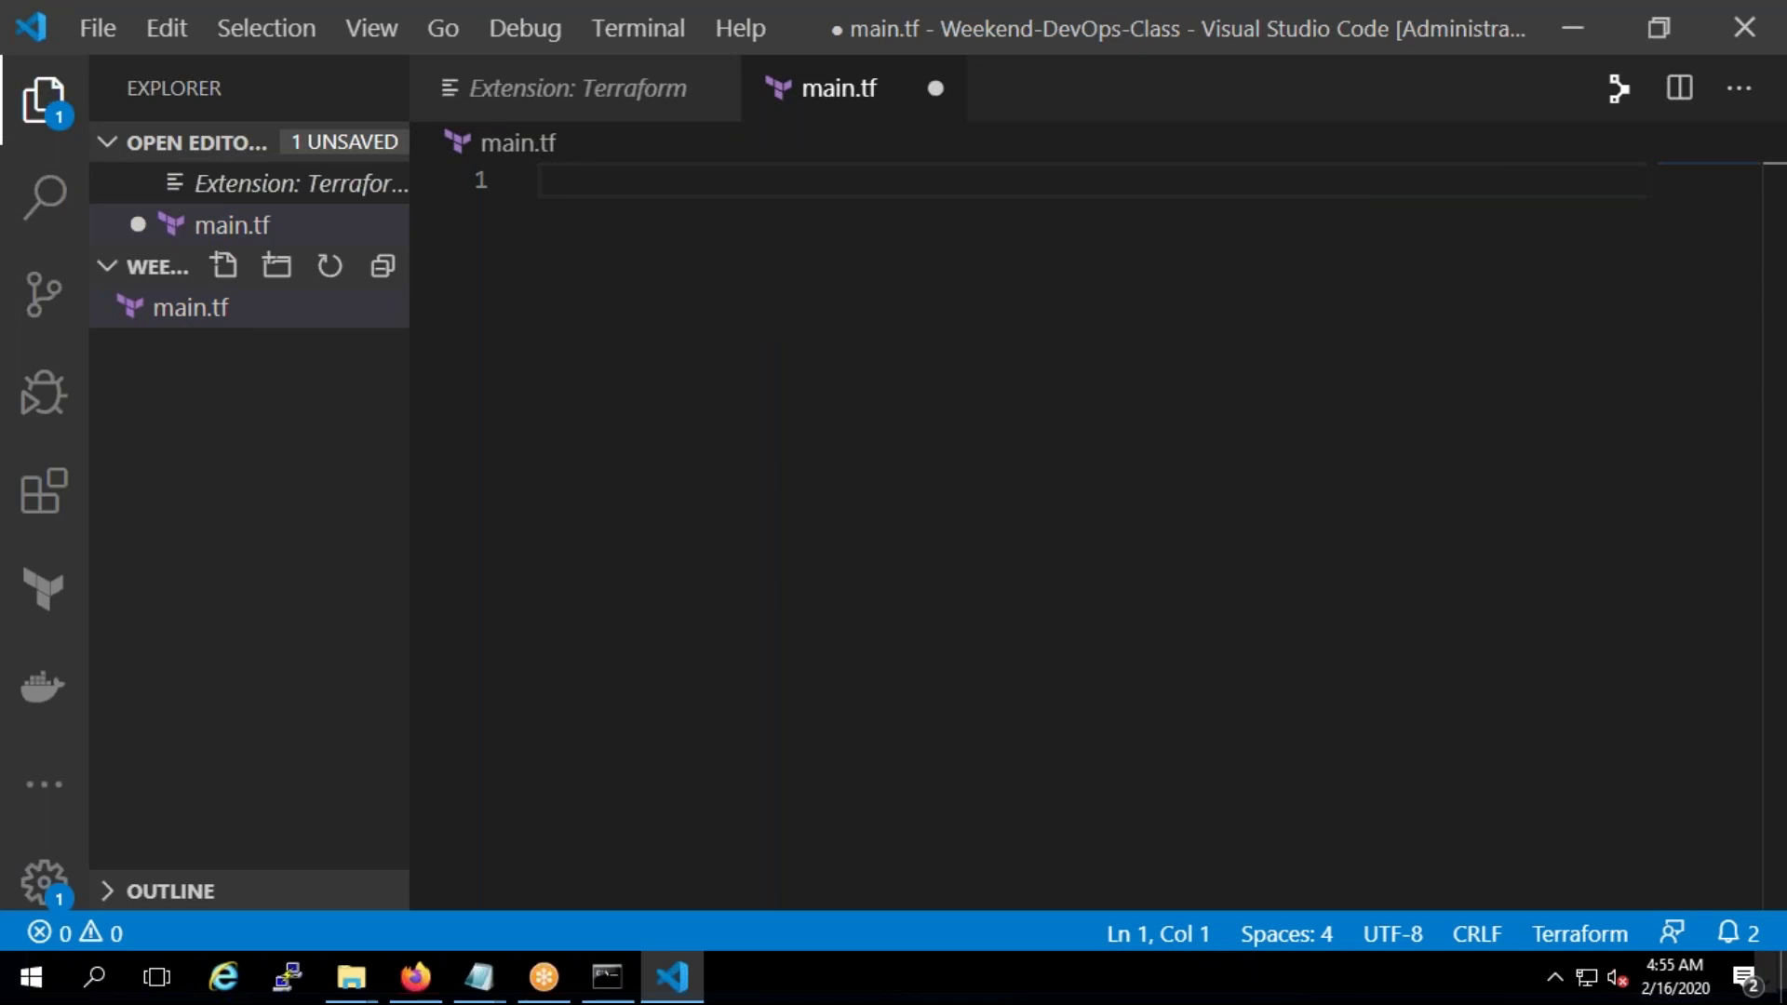
pyautogui.write('mai')
pyautogui.press('BackSpace')
pyautogui.press('BackSpace')
pyautogui.press('BackSpace')
pyautogui.write('var')
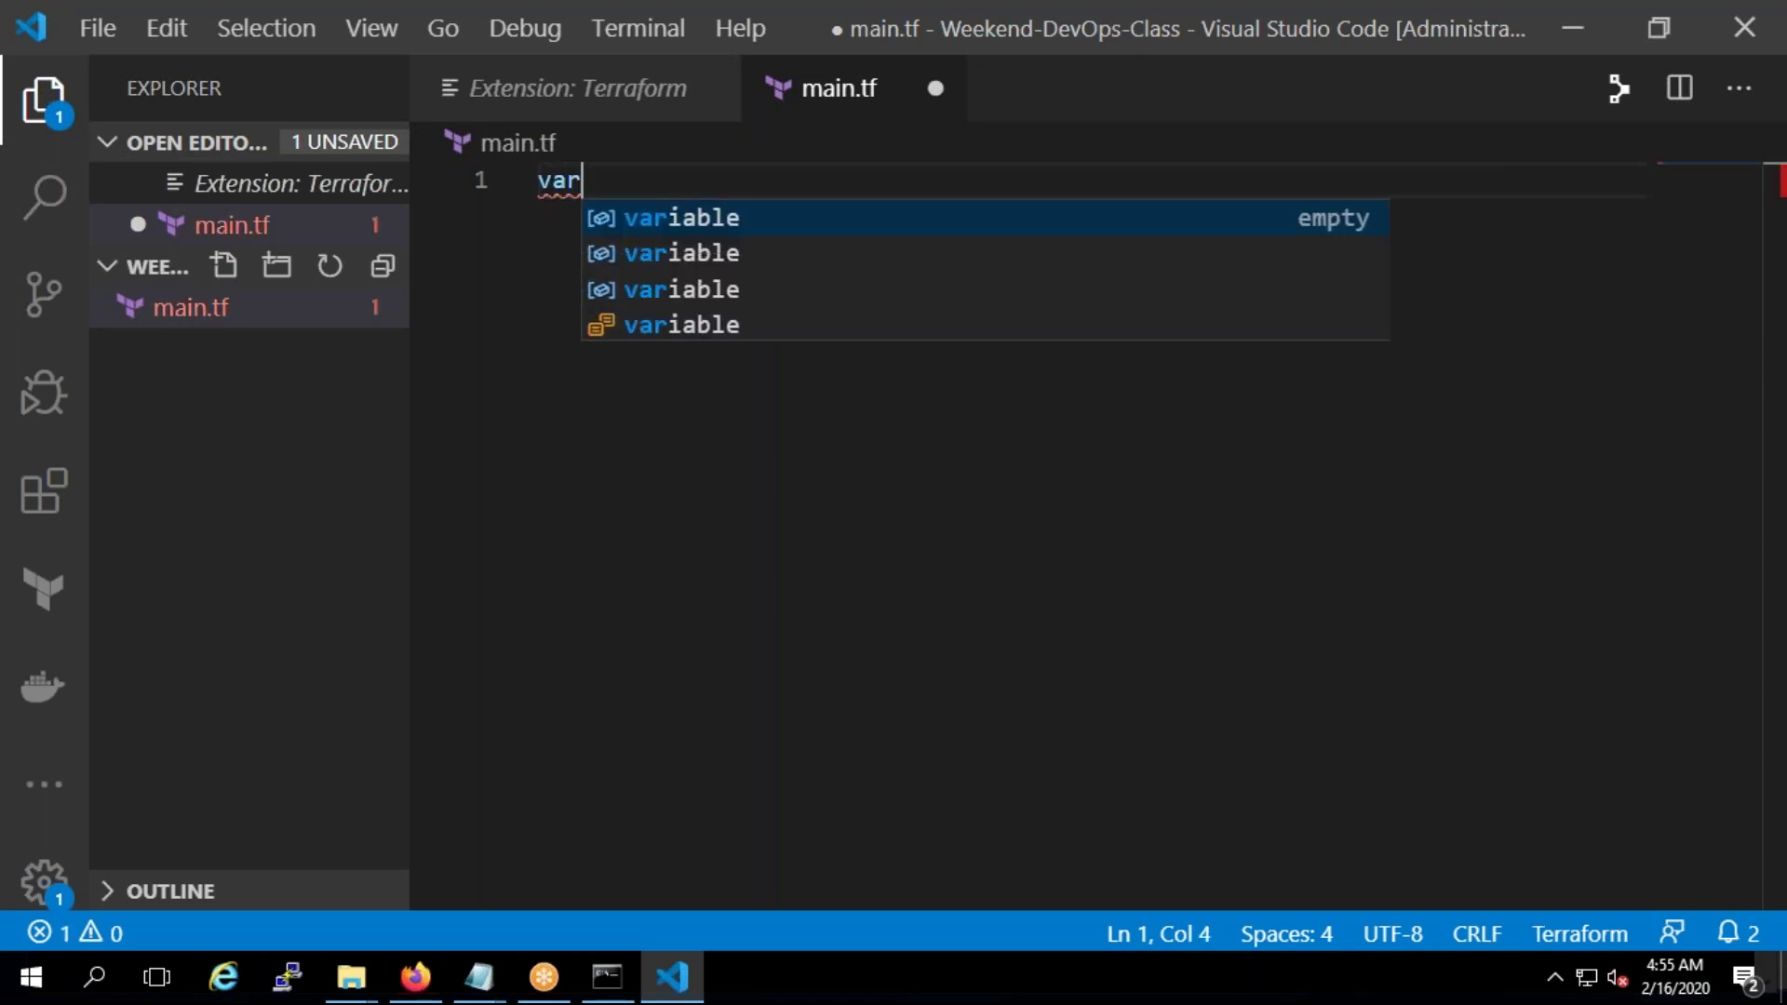
pyautogui.press('Return')
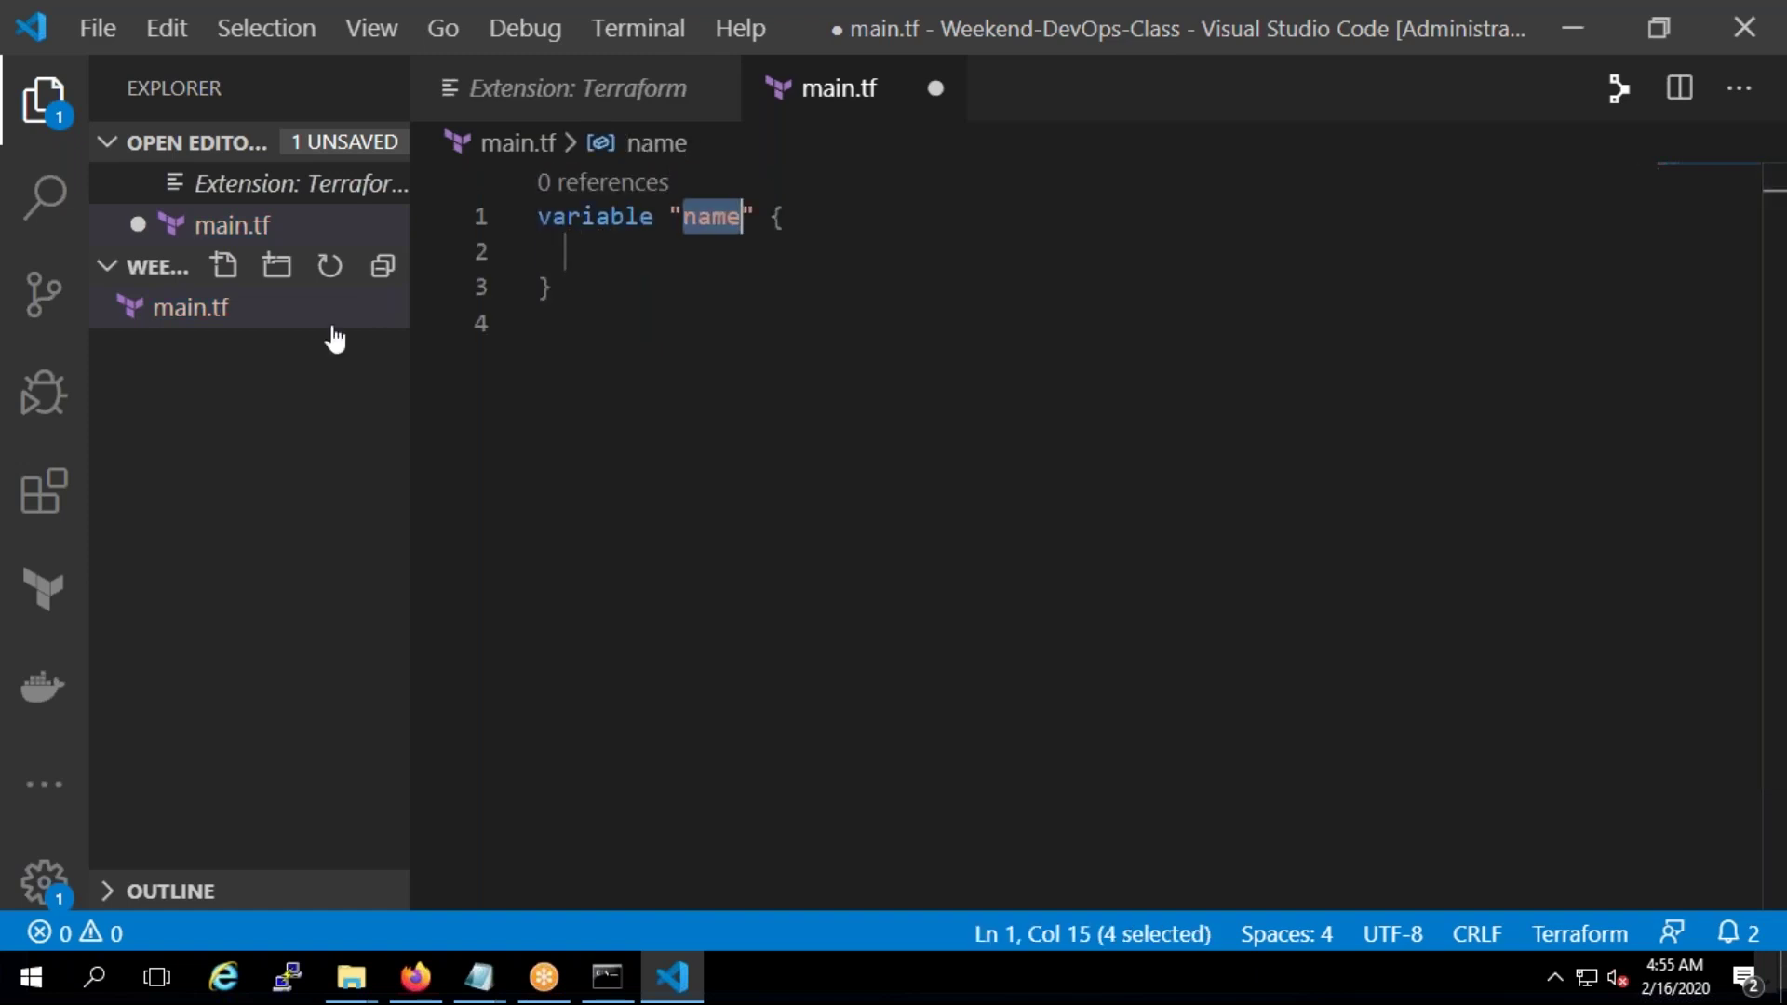
# Replace the variable block with the autocompleted resource snippet and clear all content from main.tf
pyautogui.moveTo(590, 300); pyautogui.dragTo(503, 185)
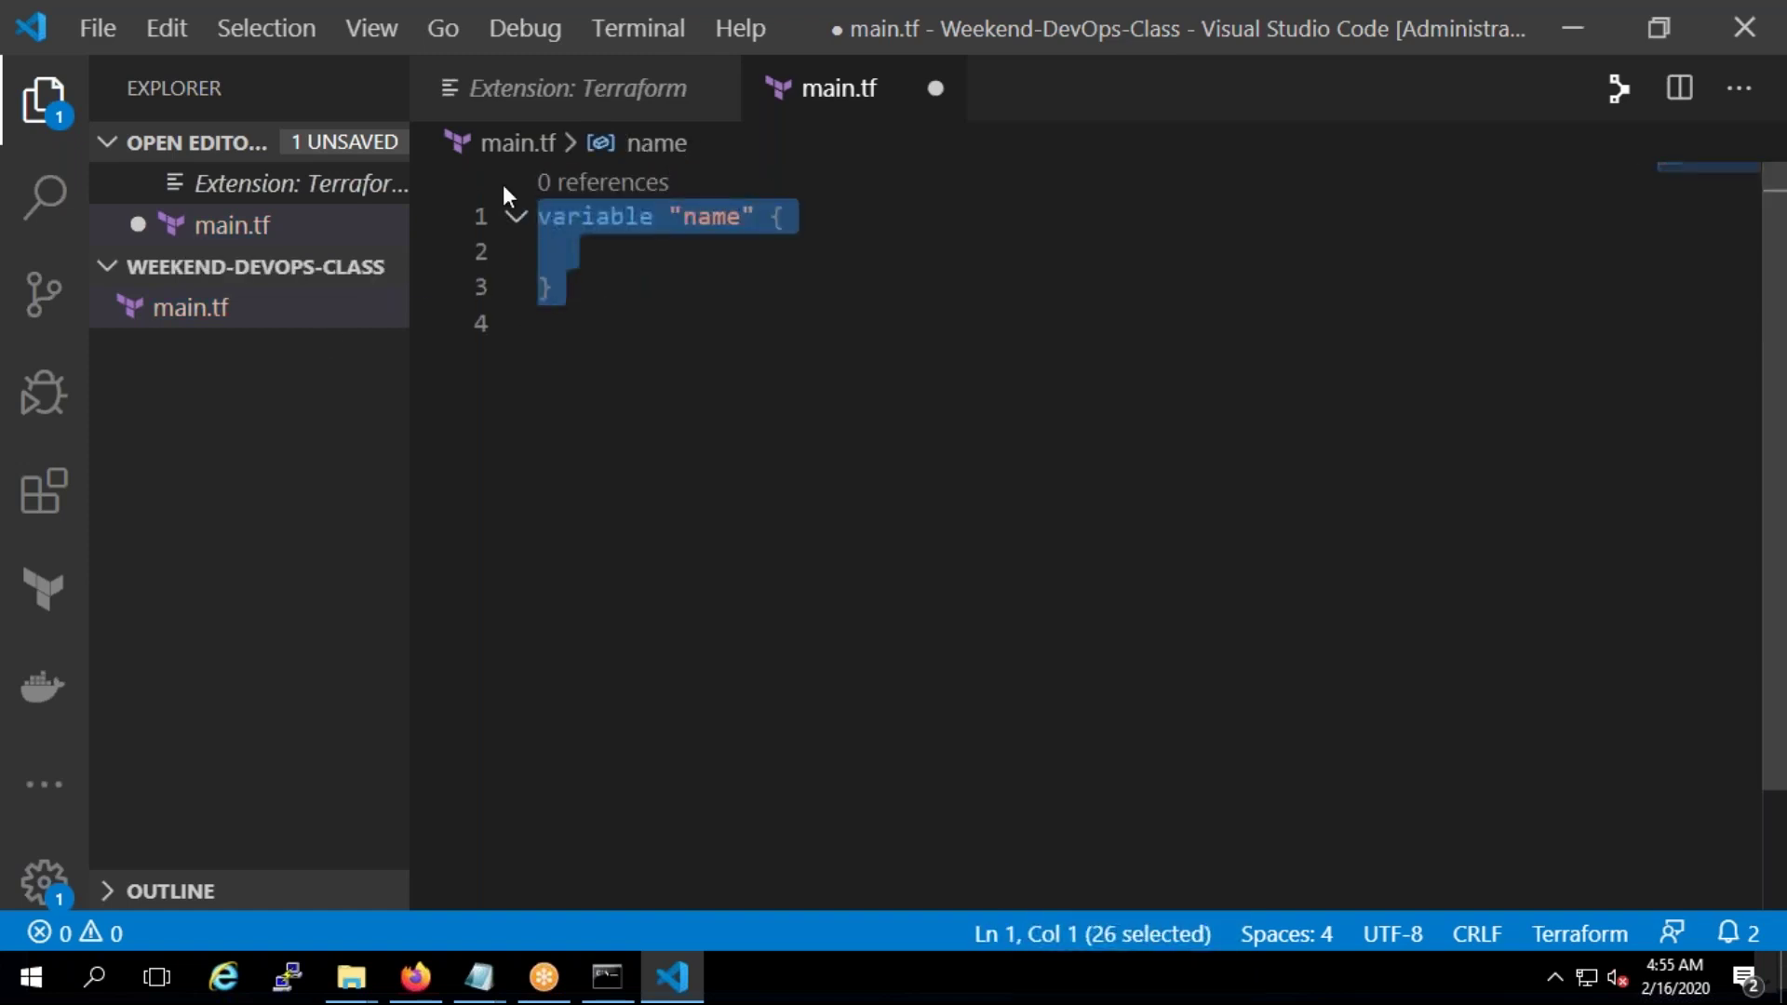
pyautogui.write('res')
pyautogui.press('Return')
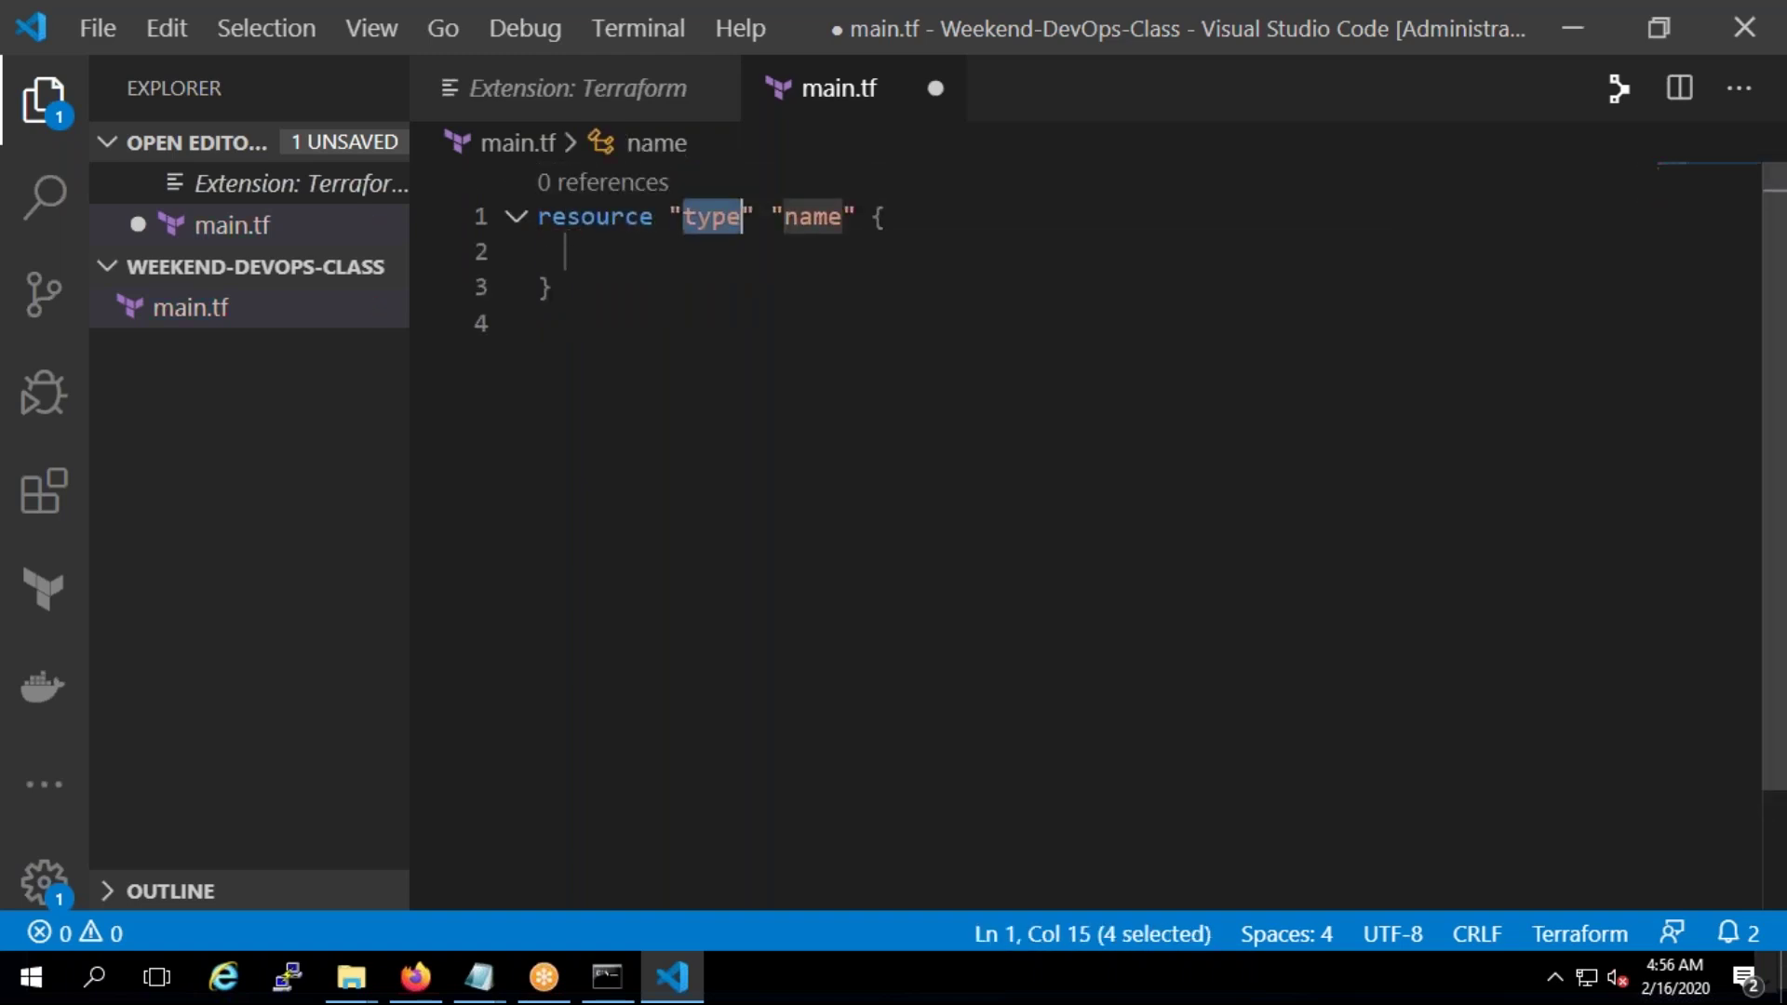
pyautogui.hotkey('ctrl', 'a')
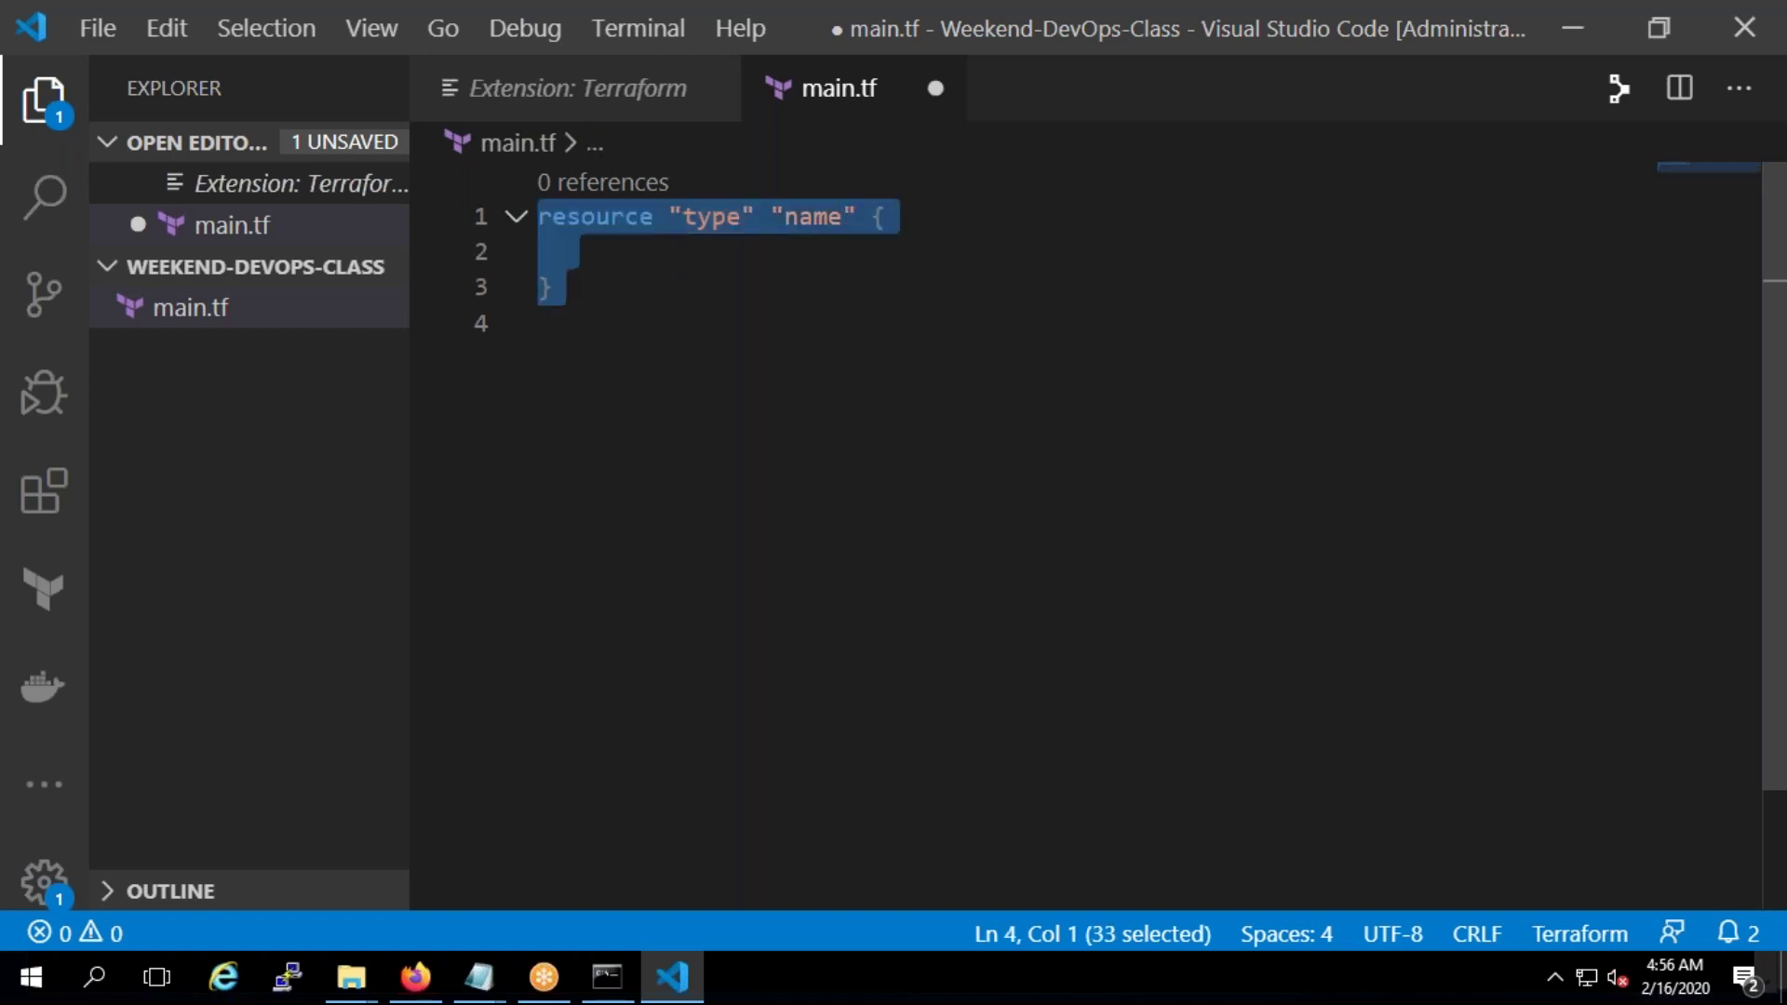
pyautogui.press('BackSpace')
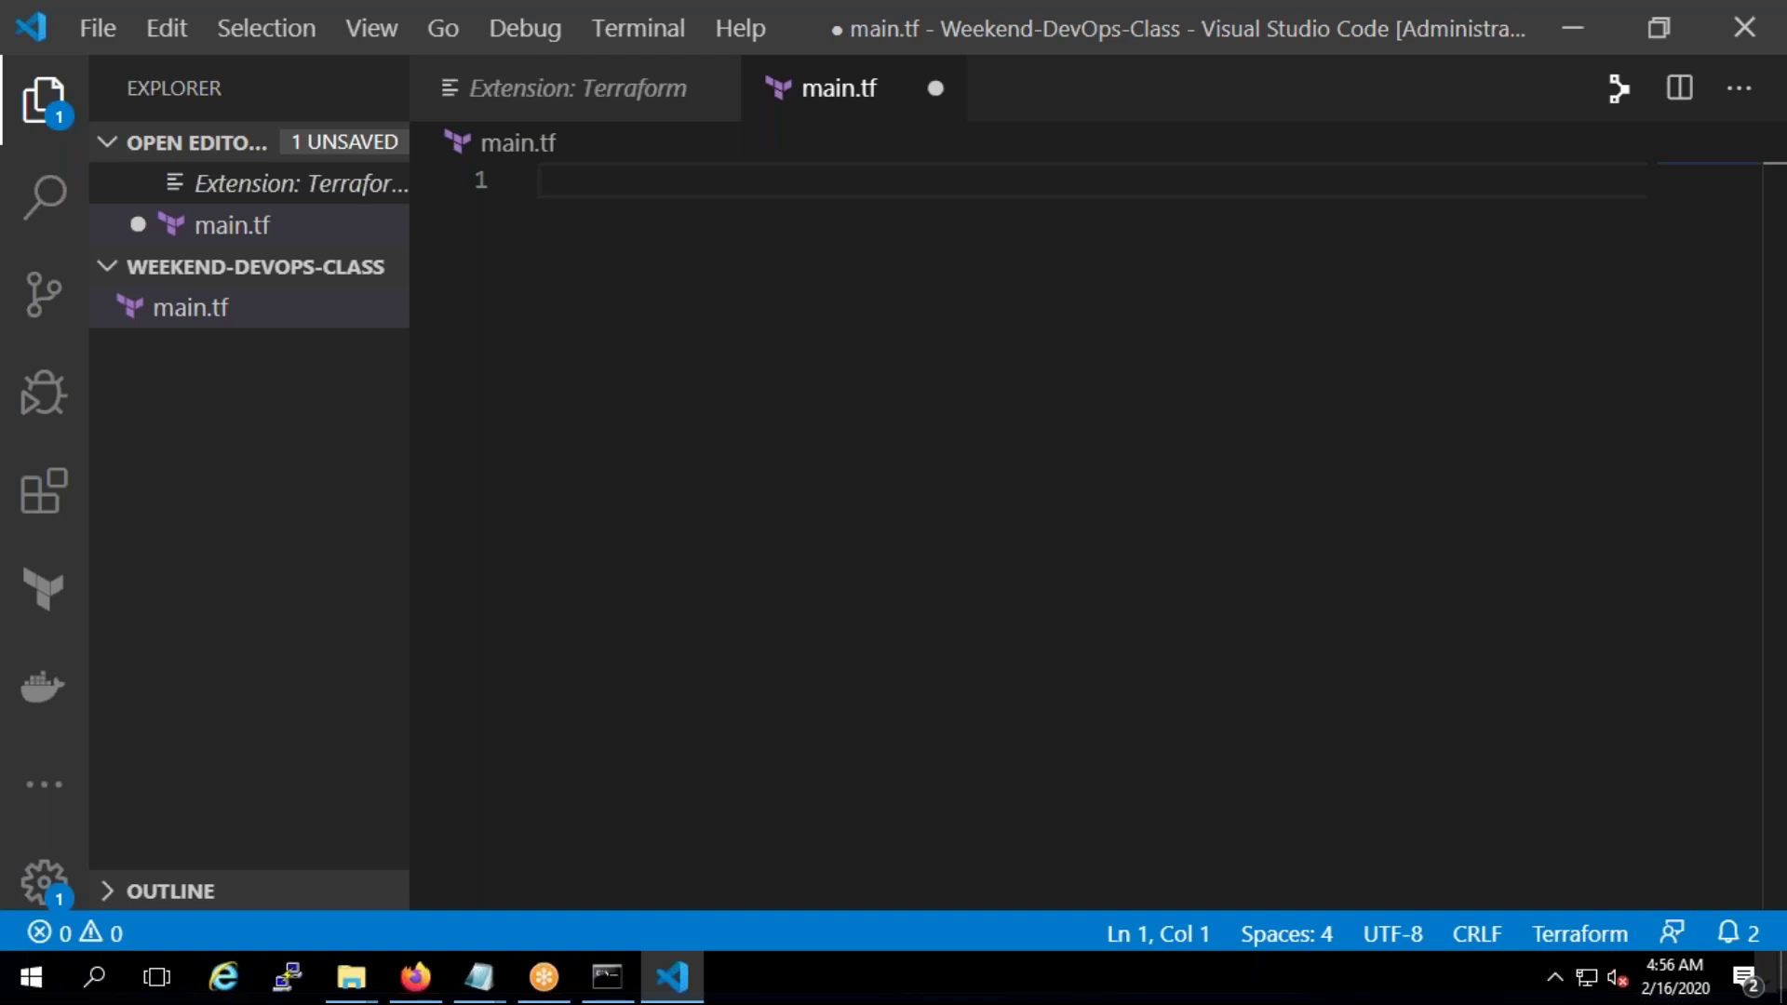
# In the Notepad notes, add "6. We cannot have CF/ARM configuration in multiple files." after item 5 of the Terraform list
pyautogui.click(478, 975)
pyautogui.click(648, 901)
pyautogui.click(903, 419)
pyautogui.press('Return')
pyautogui.write('6. We cannot have t')
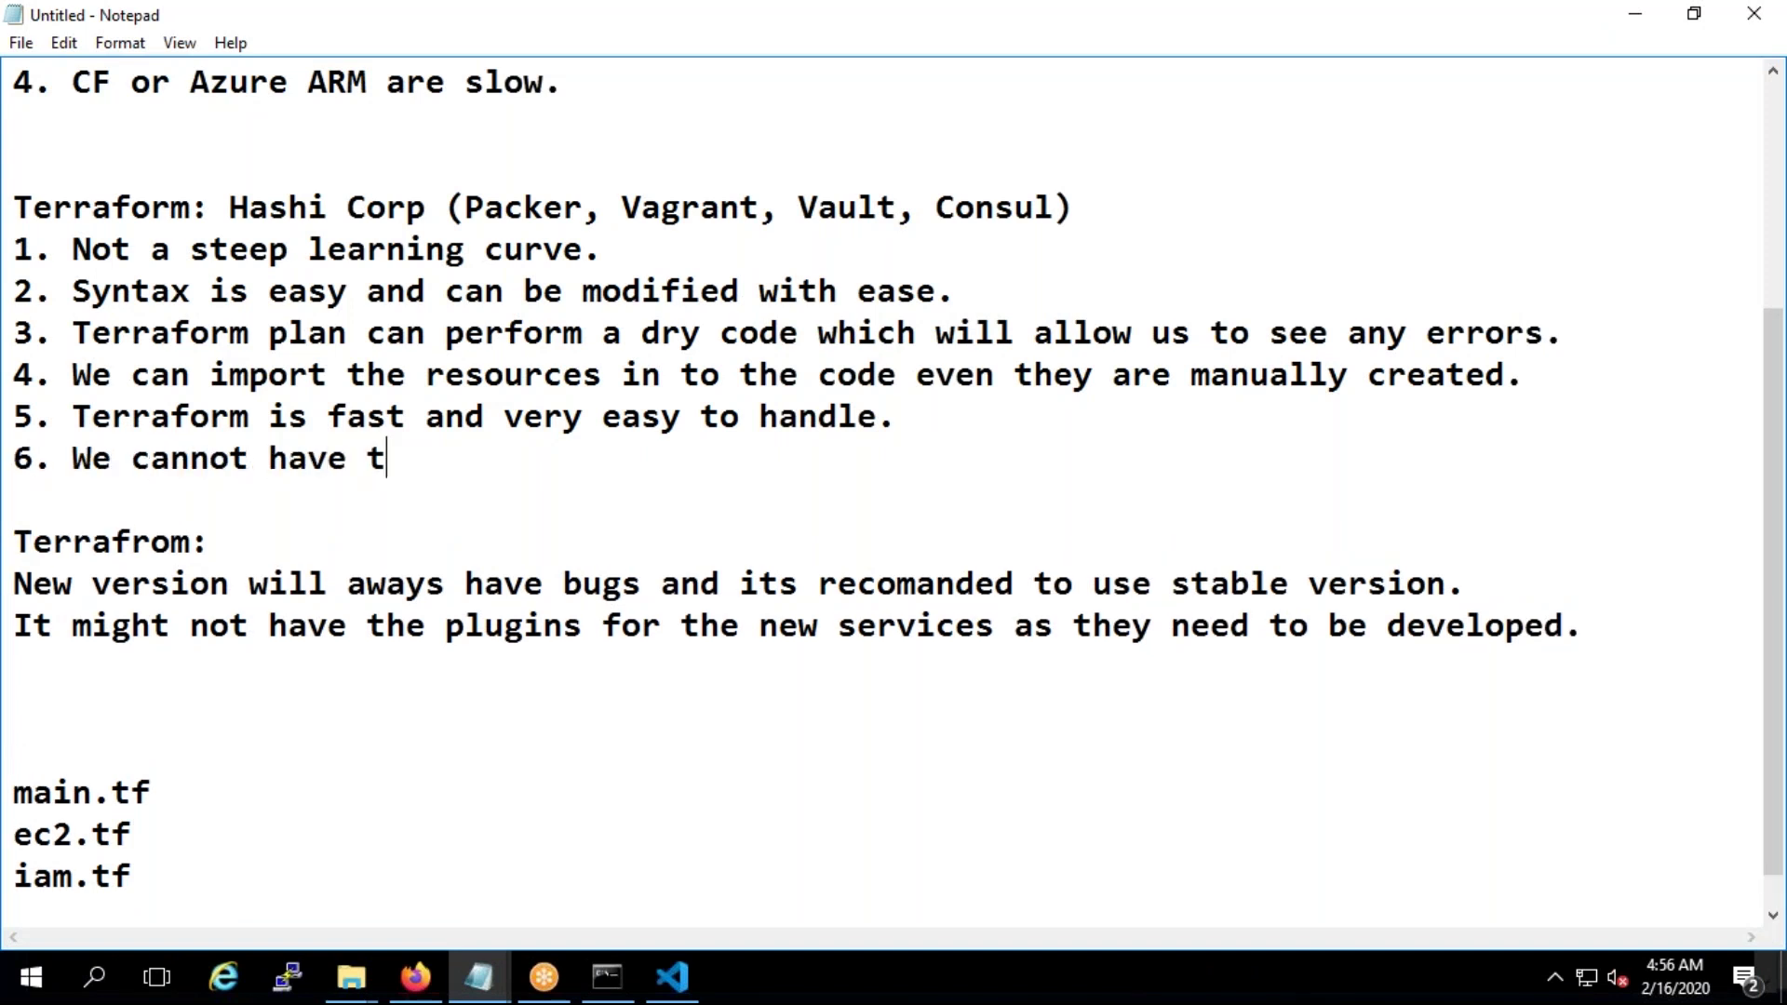
pyautogui.press('BackSpace')
pyautogui.write('CF/AR<')
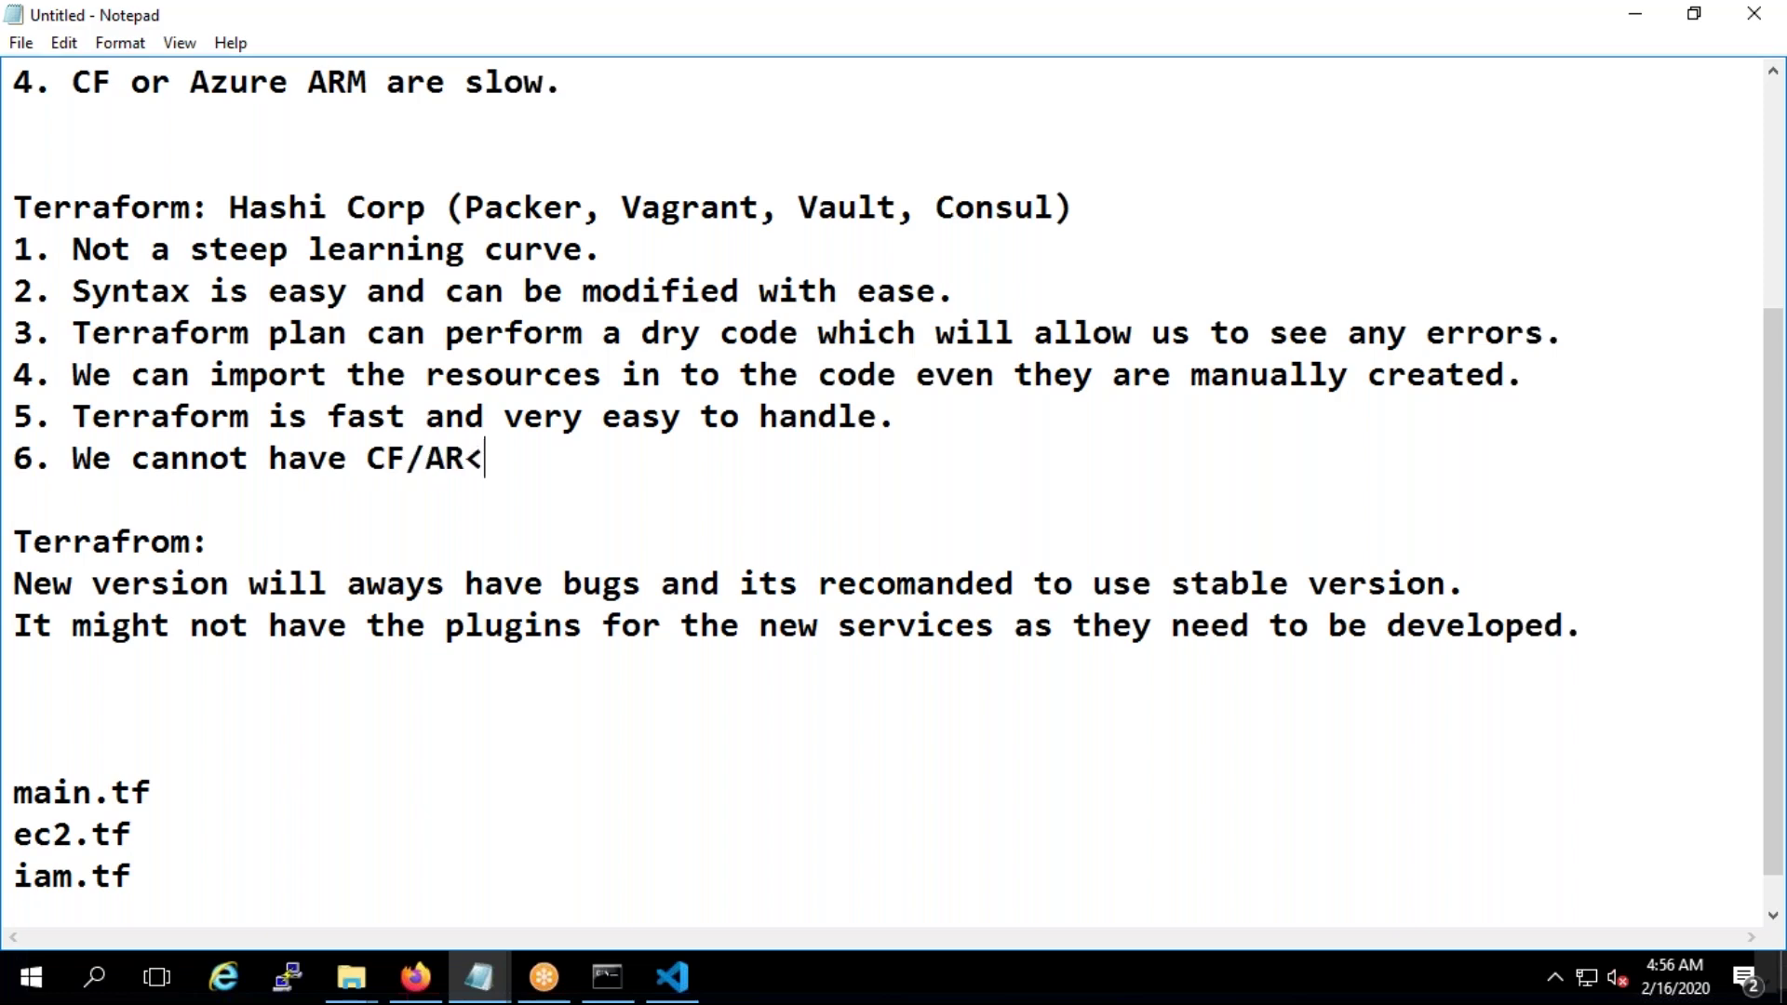
pyautogui.press('BackSpace')
pyautogui.write('M confi')
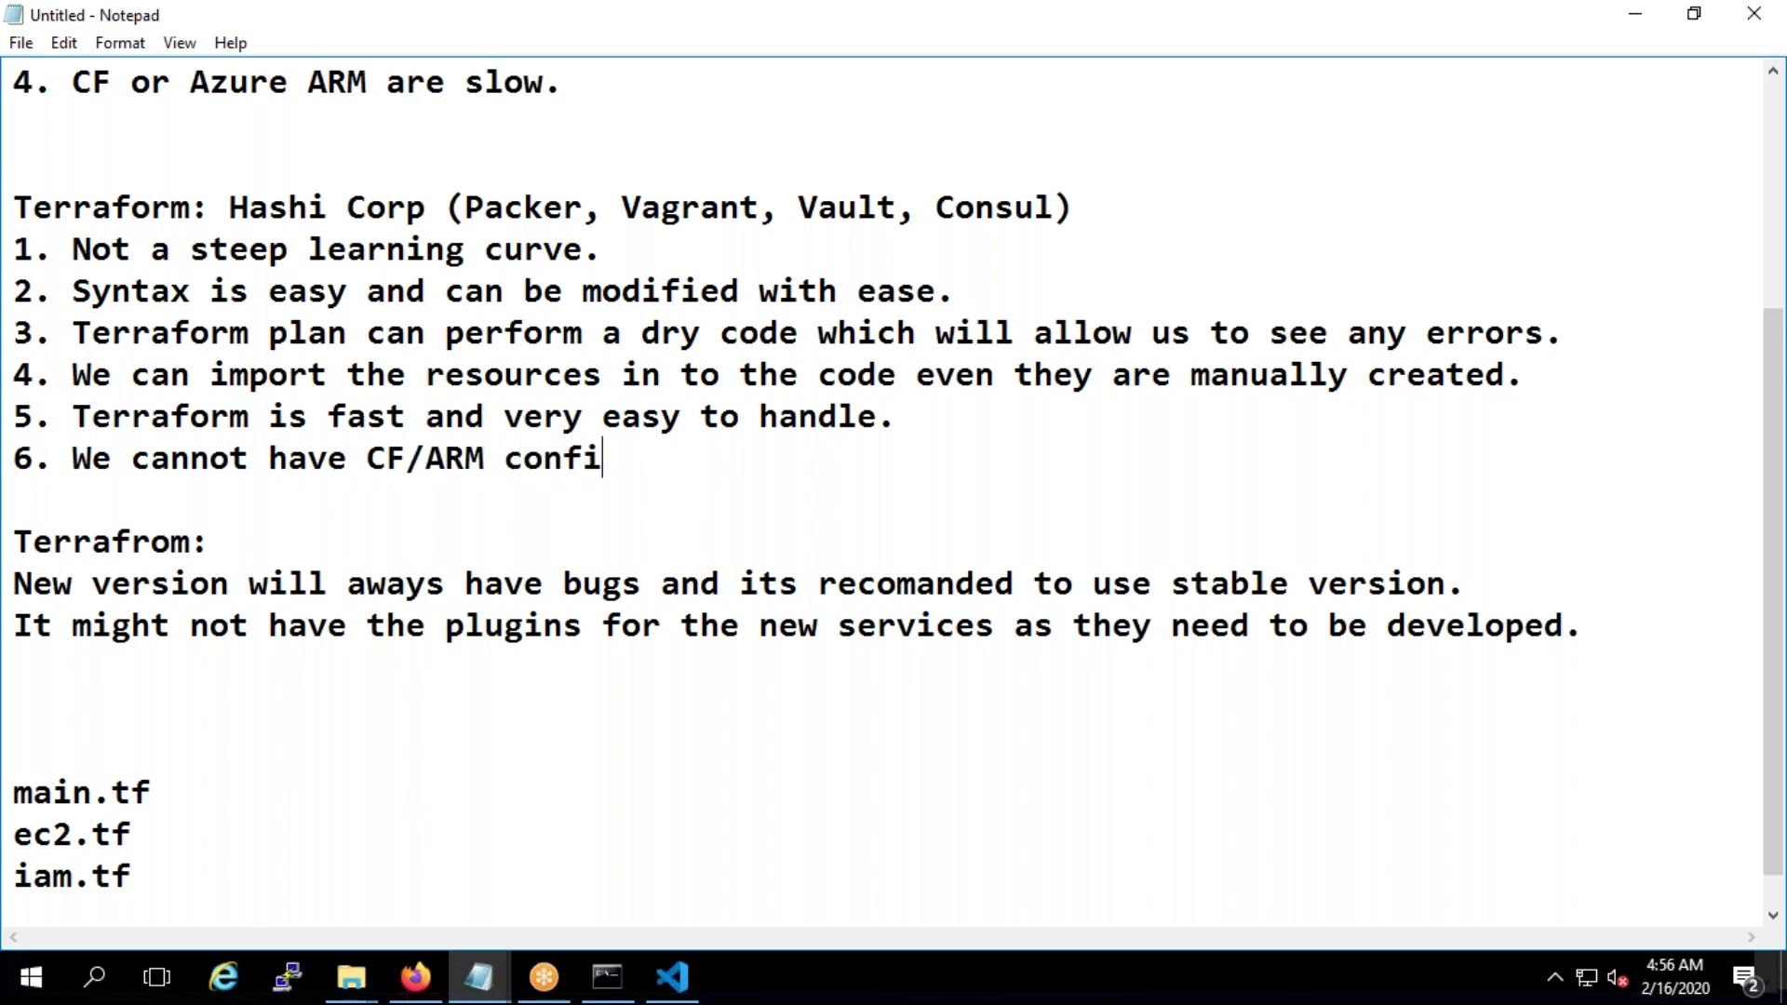
pyautogui.write('guration in mu')
pyautogui.press('BackSpace')
pyautogui.write('multiple files.')
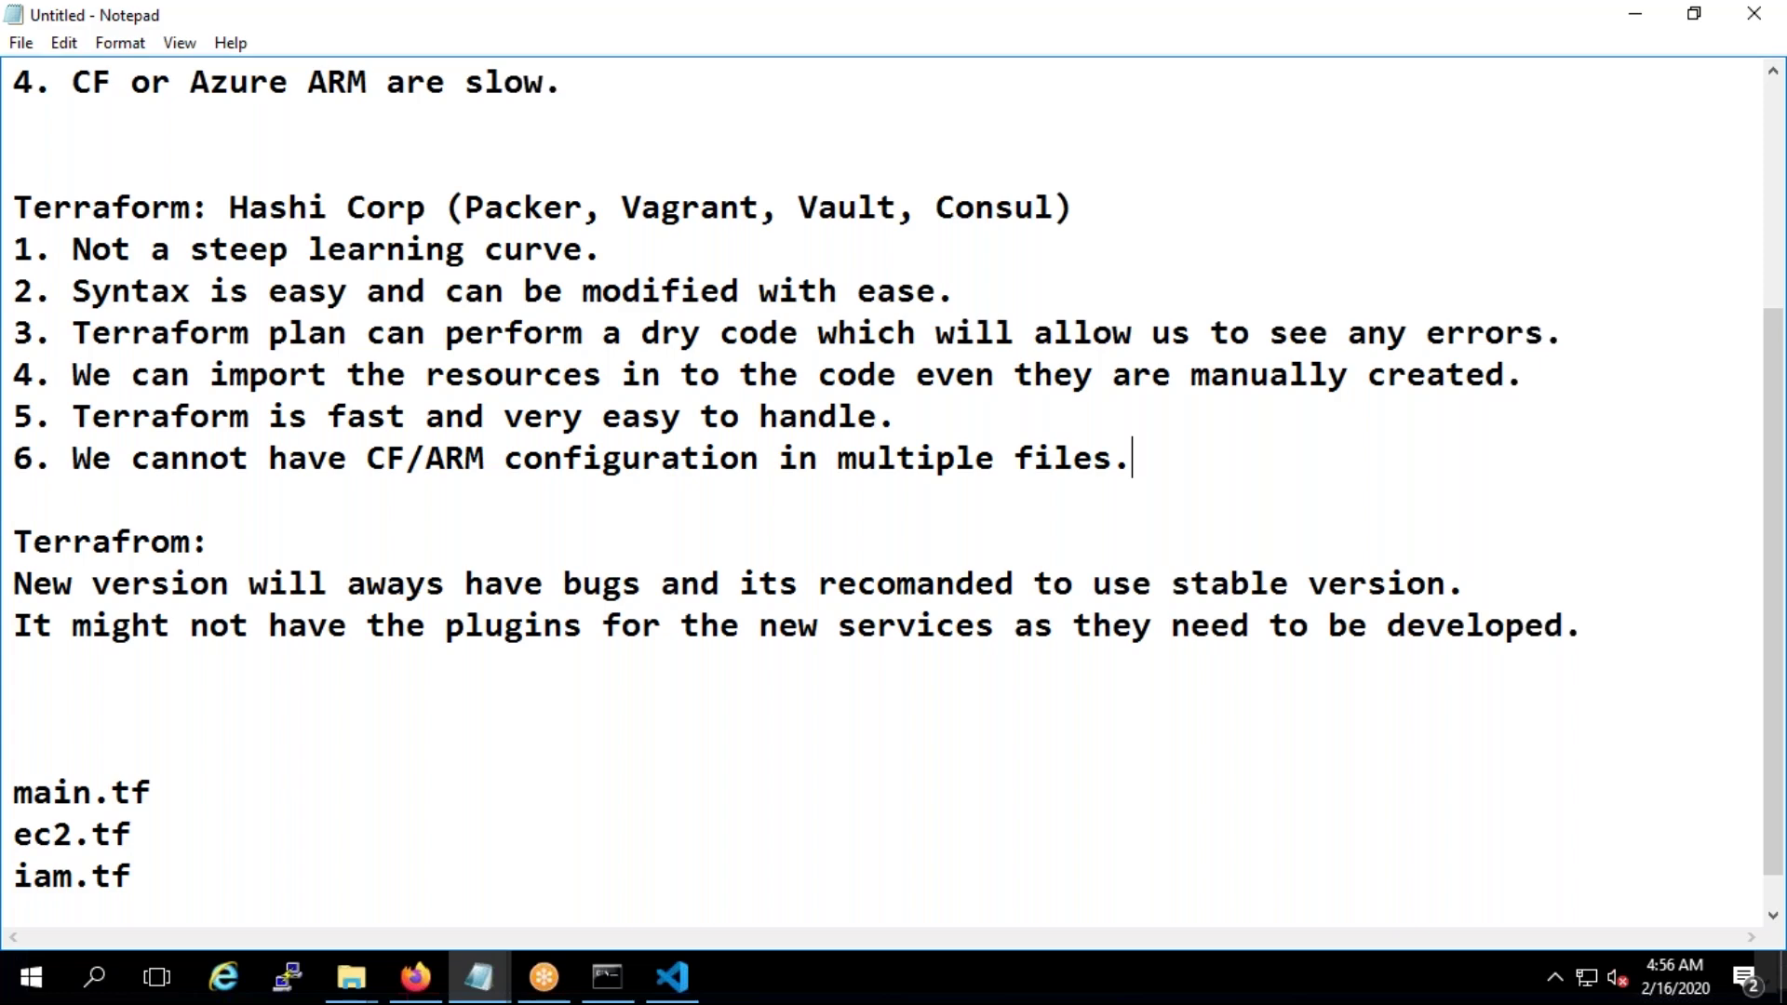
# Move the CF/ARM configuration line to the end of the Infra as a Code list and renumber it as 5
pyautogui.doubleClick(335, 521)
pyautogui.click(17, 493)
pyautogui.moveTo(16, 493); pyautogui.dragTo(20, 470)
pyautogui.hotkey('ctrl', 'c')
pyautogui.press('BackSpace')
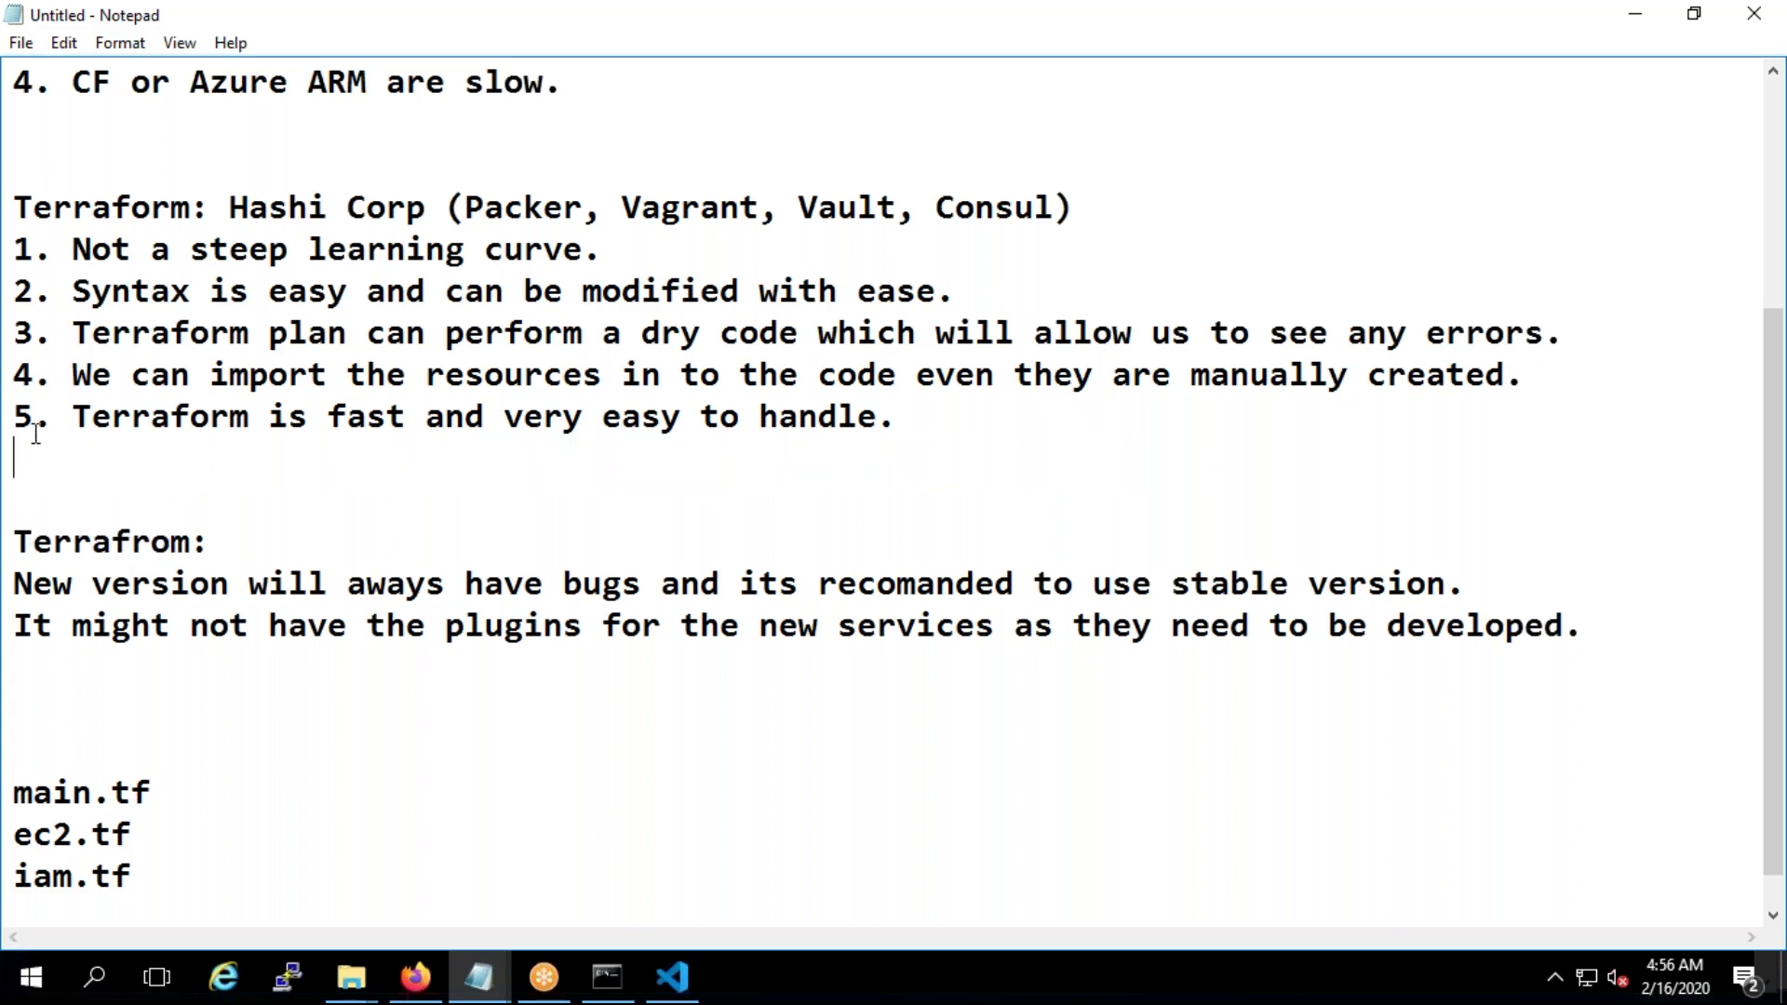
pyautogui.scroll(3, 35, 434)
pyautogui.click(609, 418)
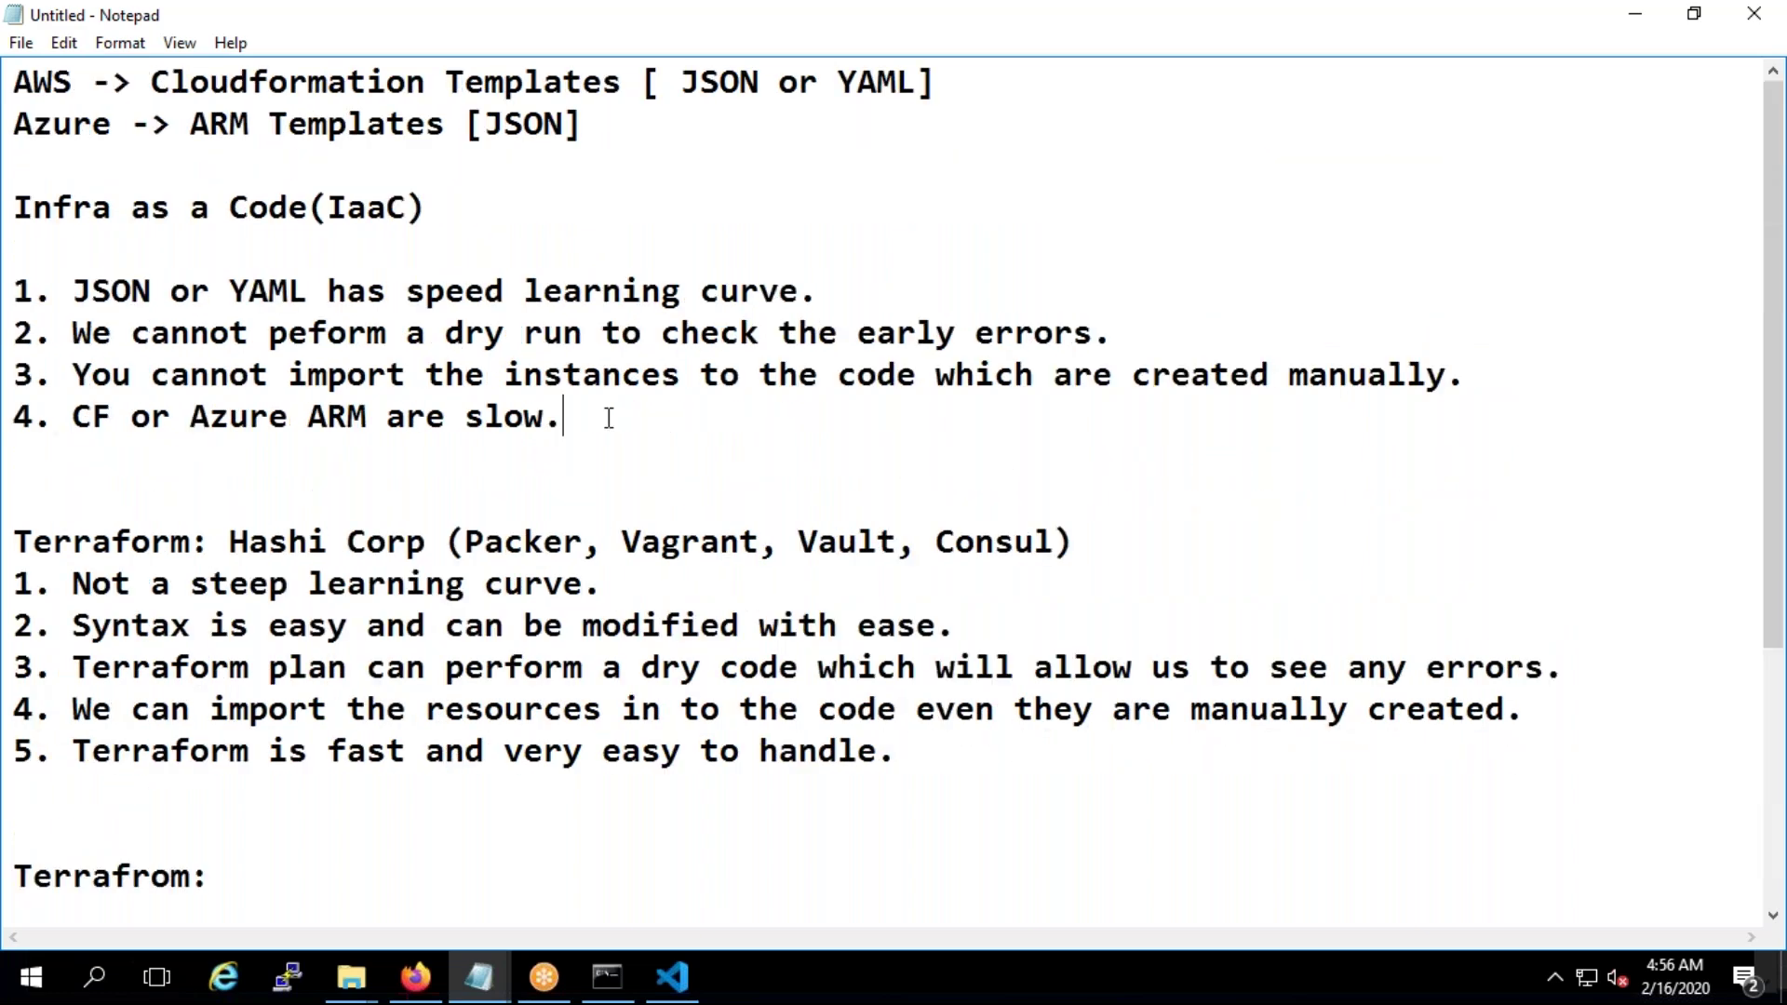
pyautogui.hotkey('ctrl', 'z')
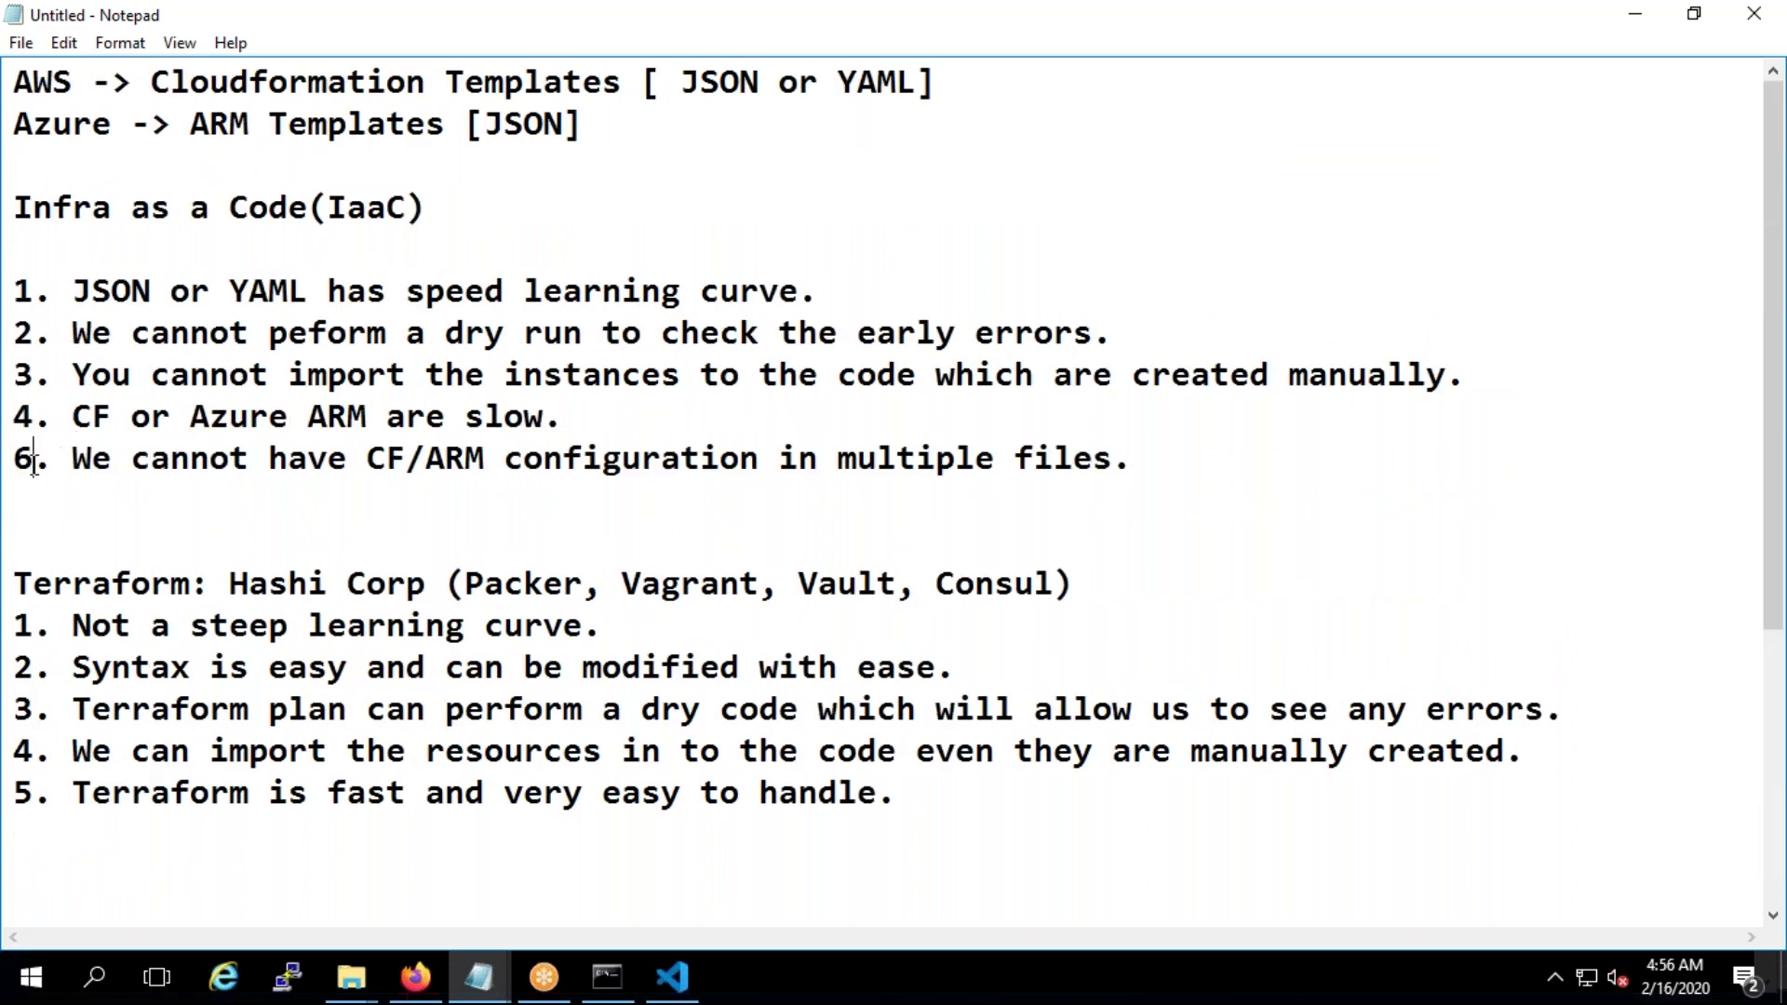
pyautogui.press('BackSpace')
pyautogui.write('5')
# Add item 6 to the Terraform list from the copied line, reworded as "We can have configuration divided in multiple files."
pyautogui.click(918, 795)
pyautogui.press('Return')
pyautogui.hotkey('ctrl', 'v')
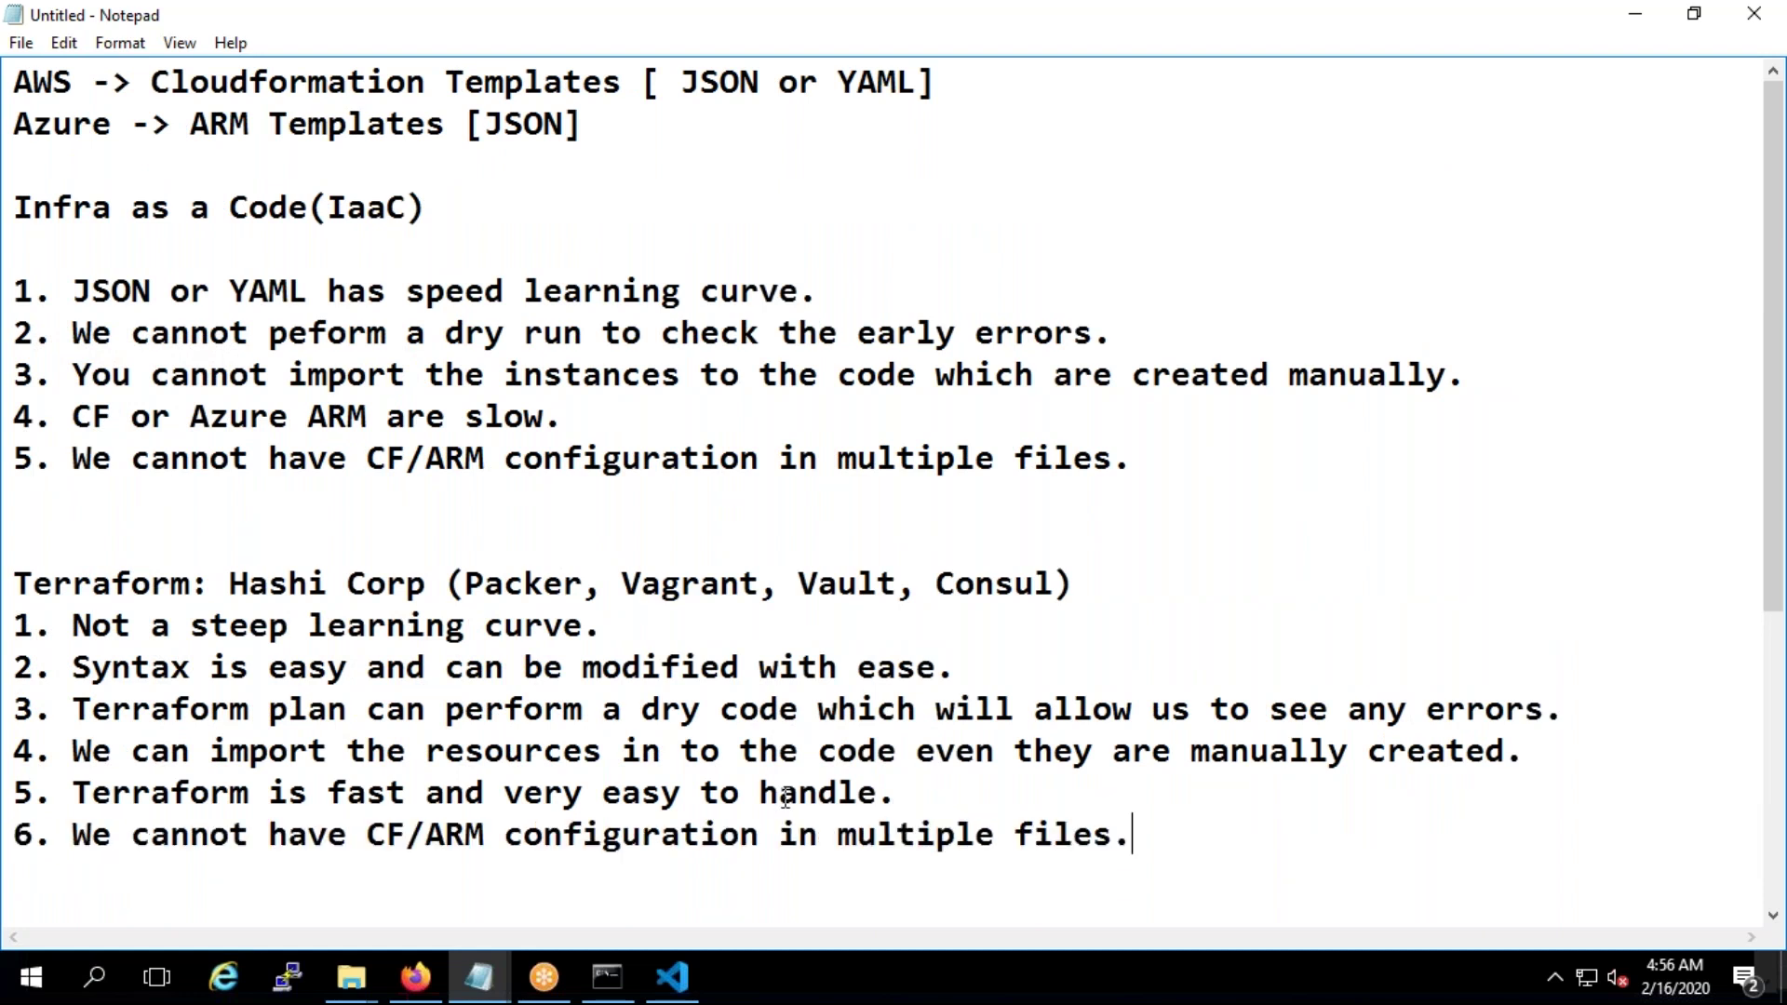
pyautogui.moveTo(484, 838); pyautogui.dragTo(192, 837)
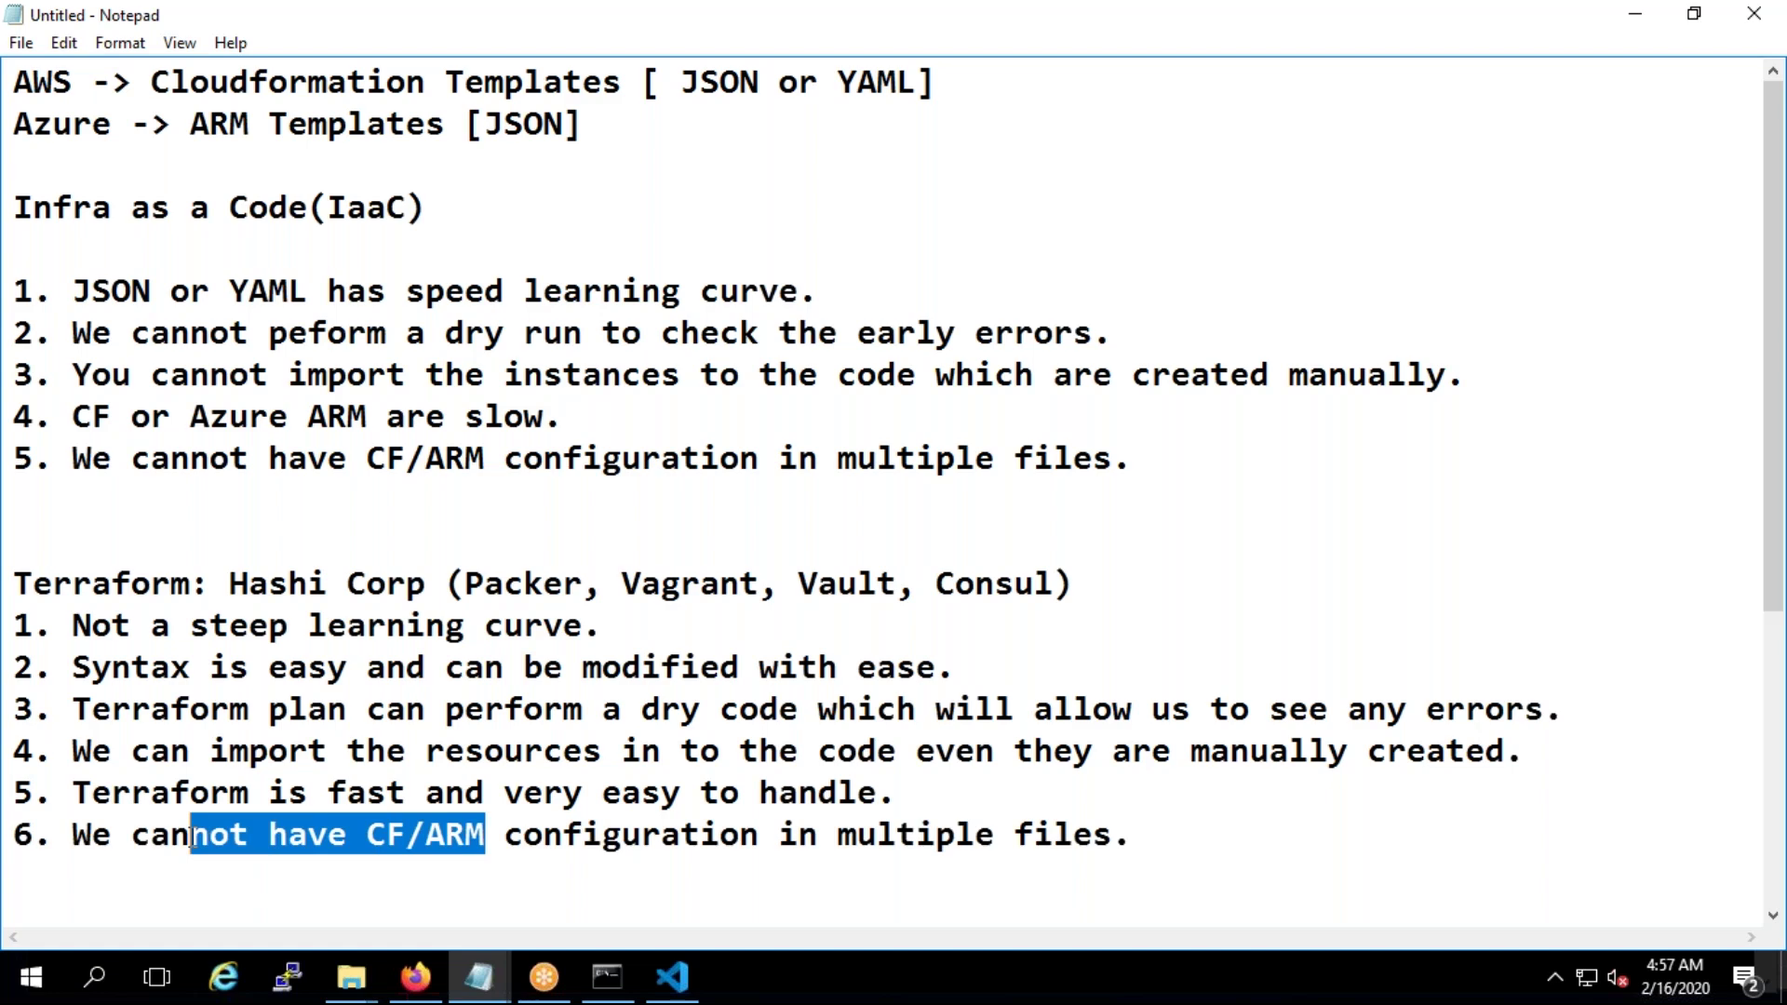
pyautogui.press('BackSpace')
pyautogui.write('have')
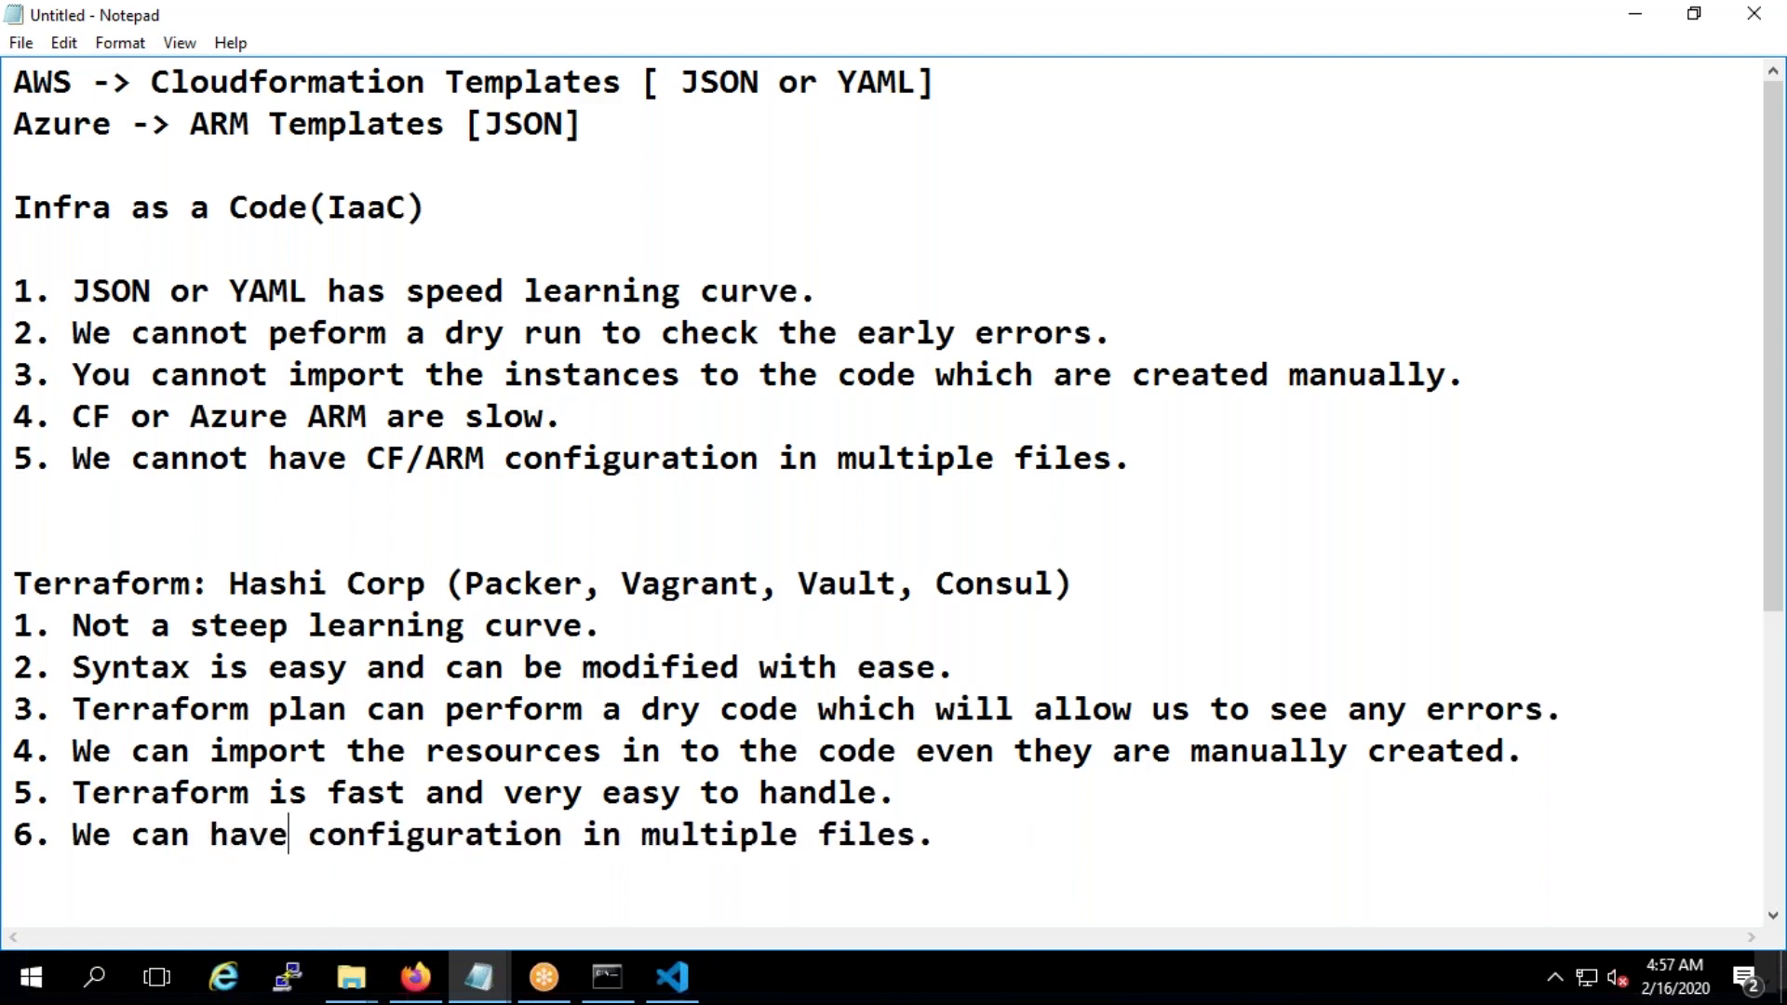
pyautogui.click(581, 835)
pyautogui.write('divided')
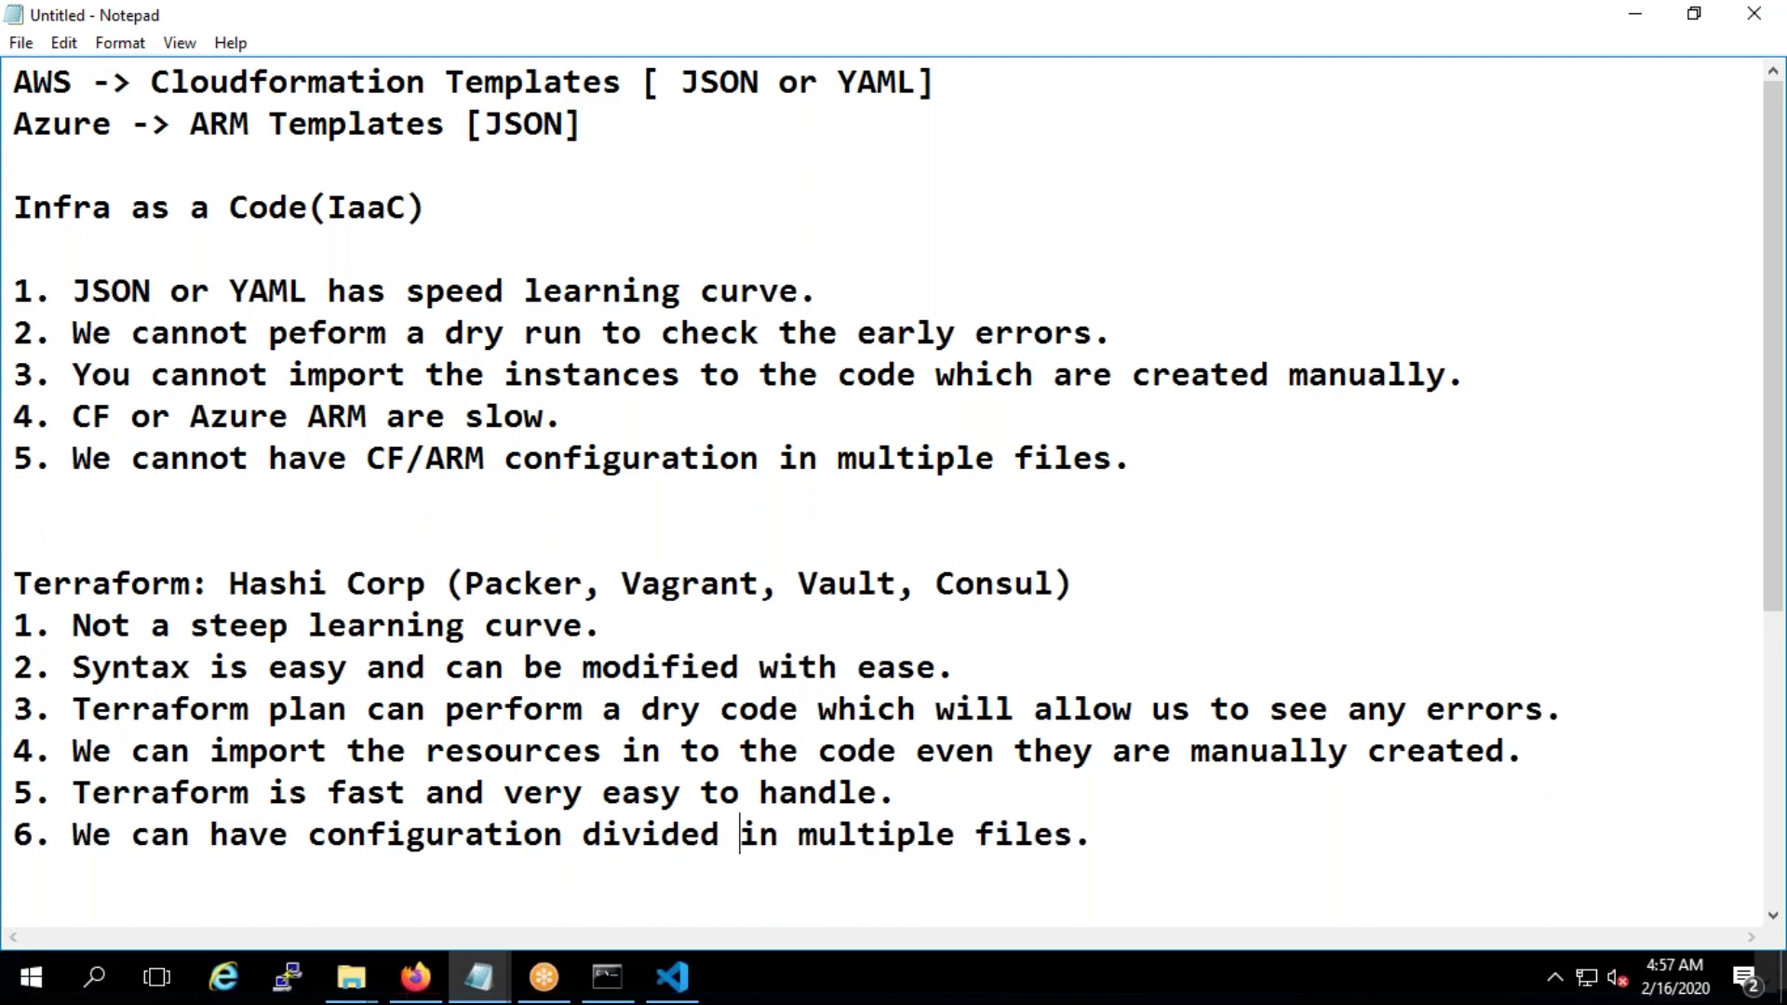
# Switch to Visual Studio Code, save main.tf and create a new file named ec2 in the Weekend-DevOps-Class folder
pyautogui.click(672, 976)
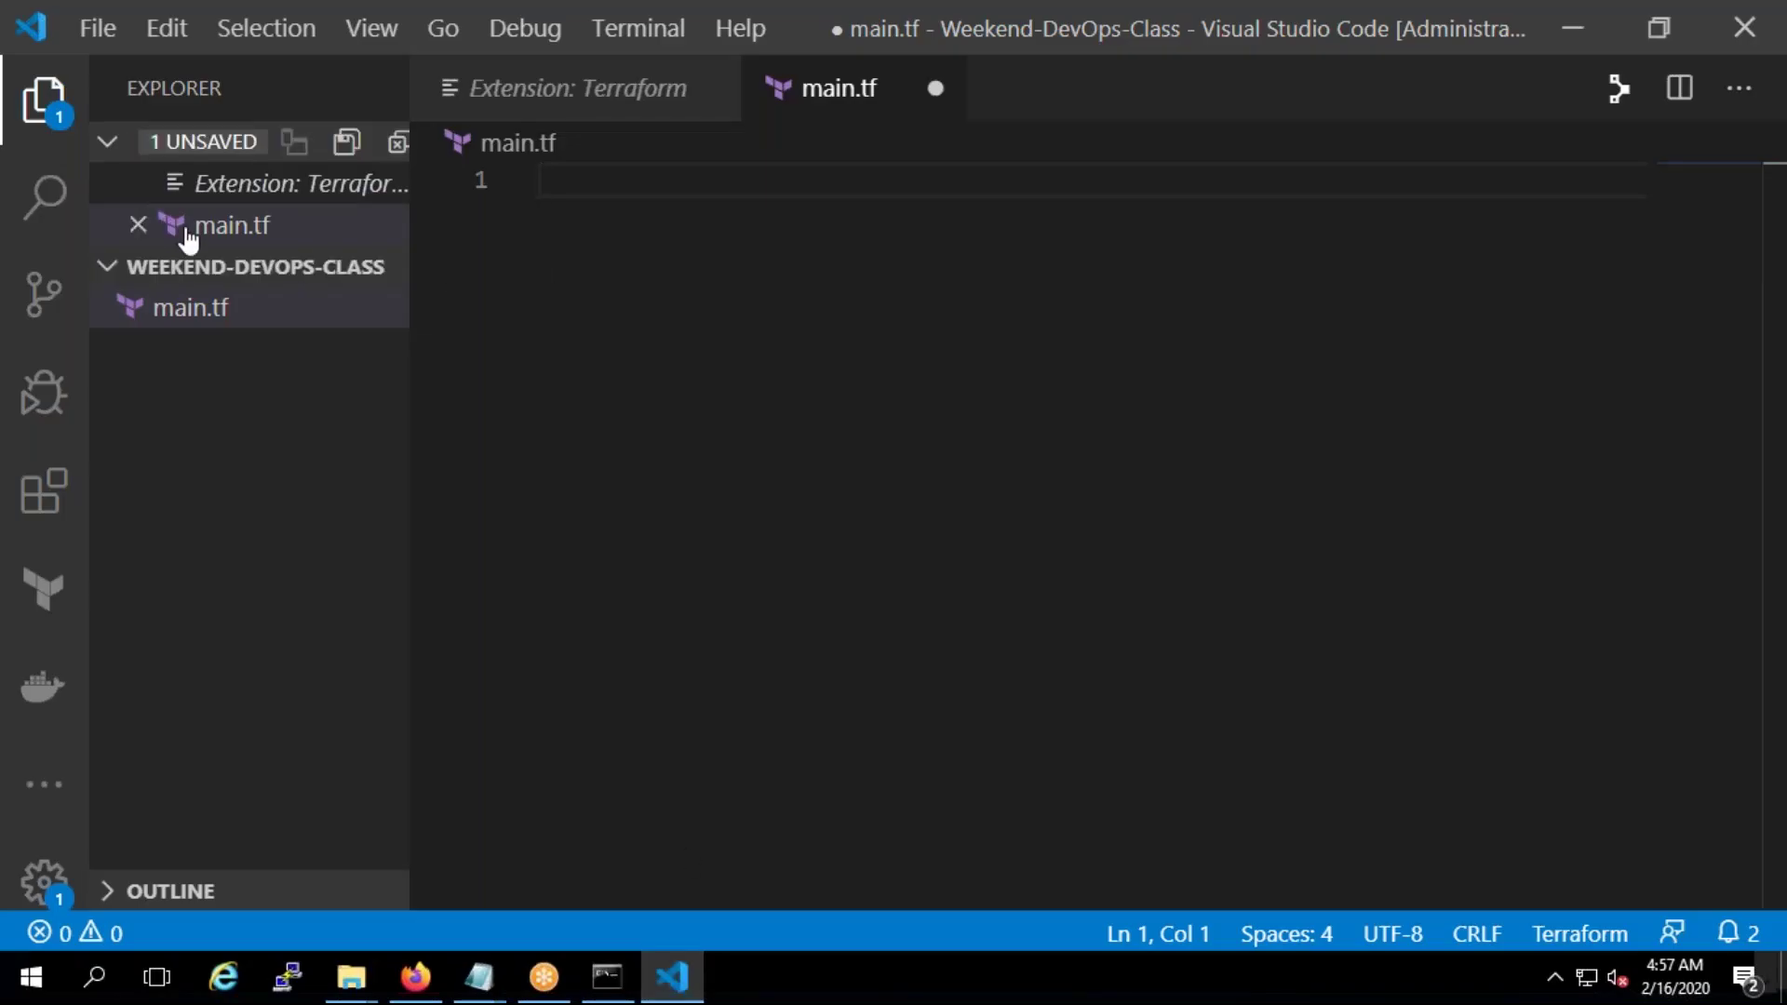
pyautogui.hotkey('ctrl', 's')
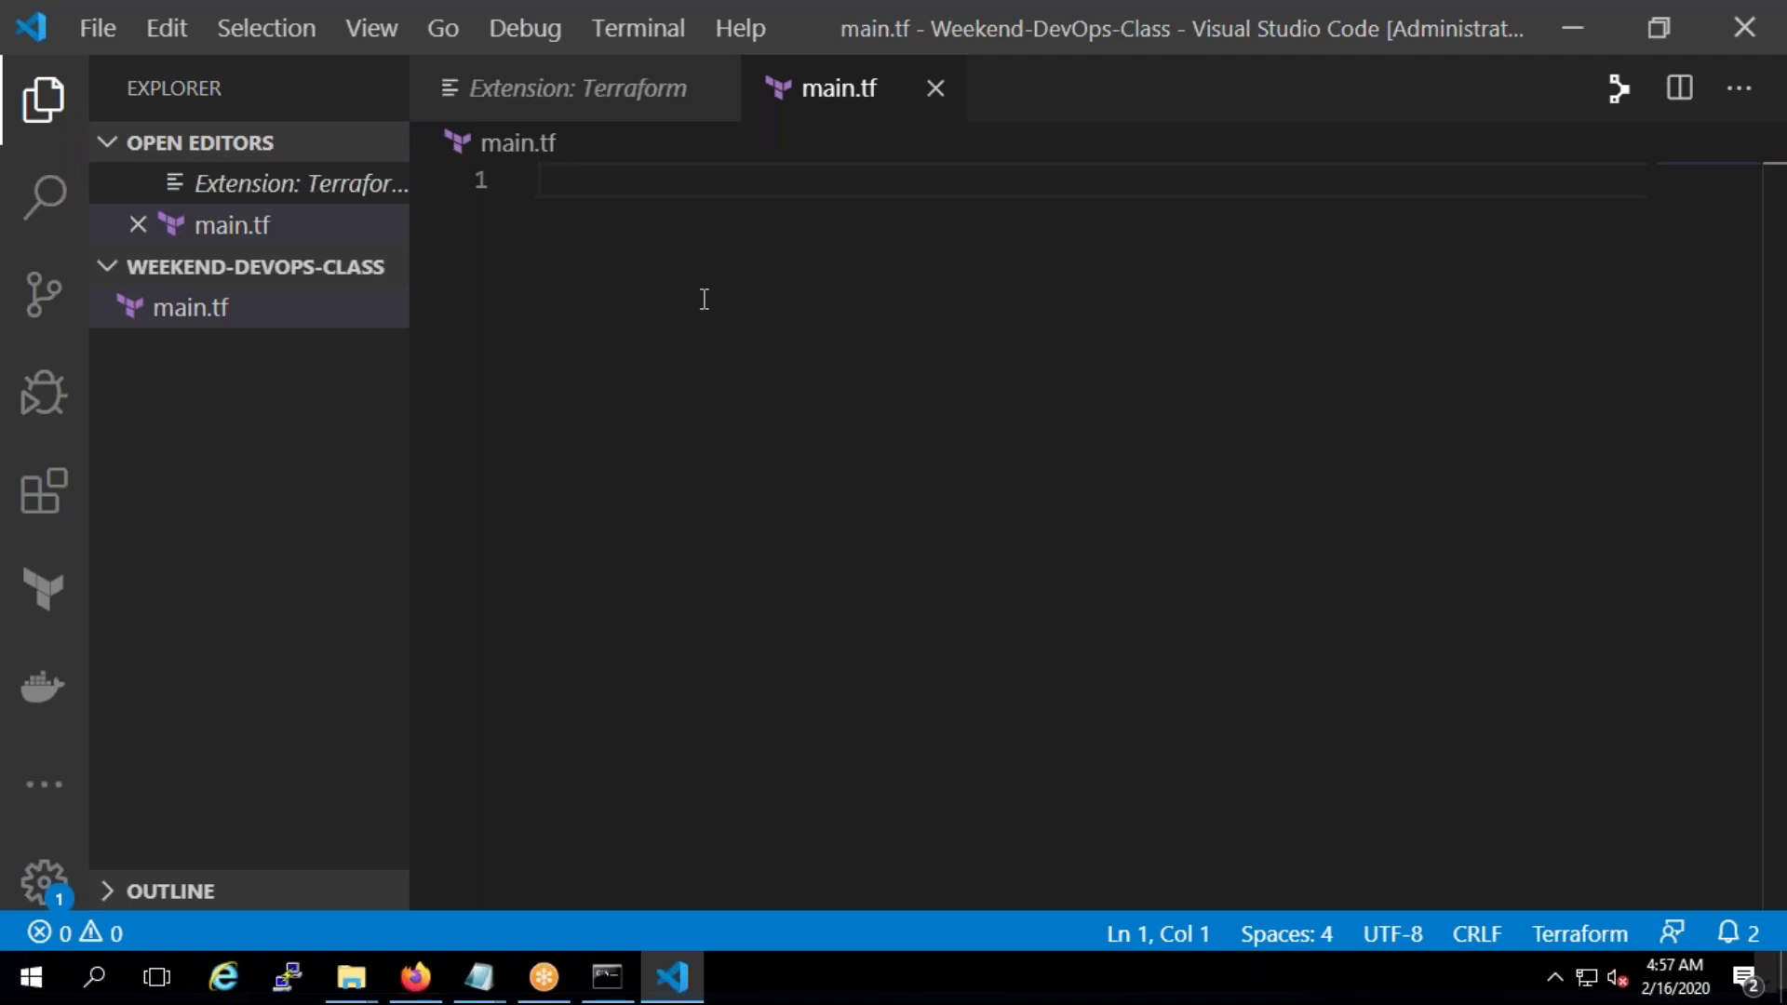
pyautogui.click(226, 267)
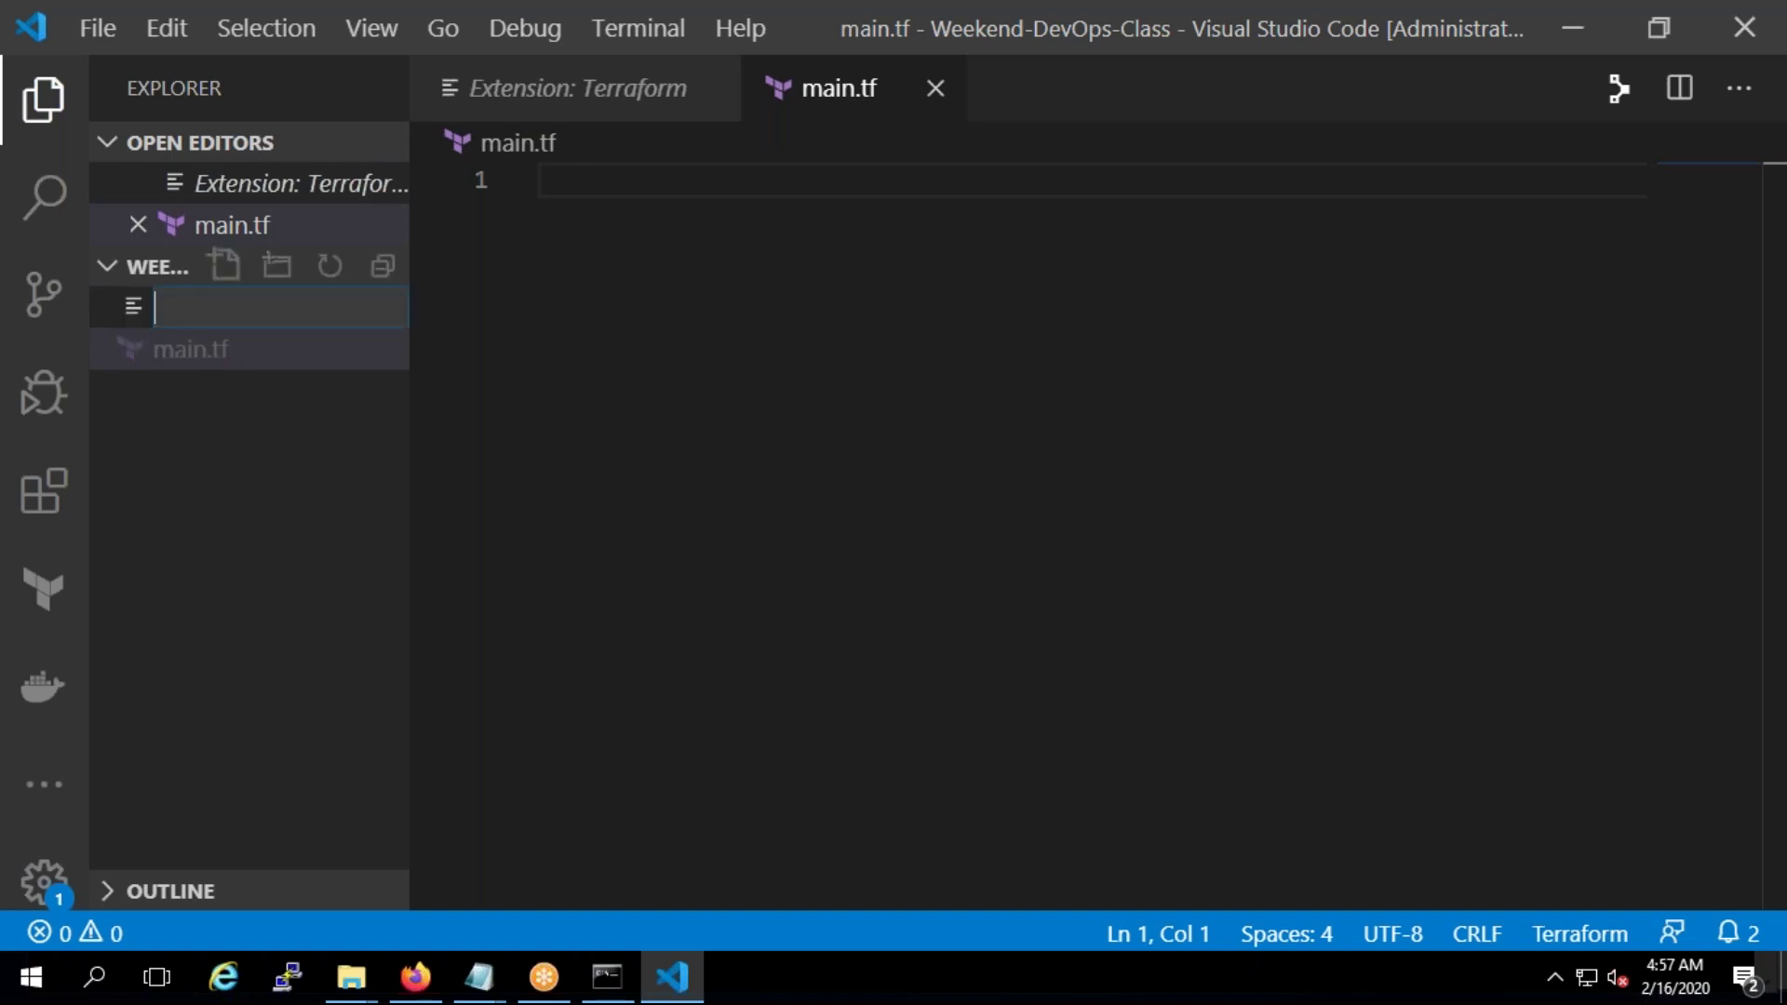
pyautogui.write('ec2')
pyautogui.press('Return')
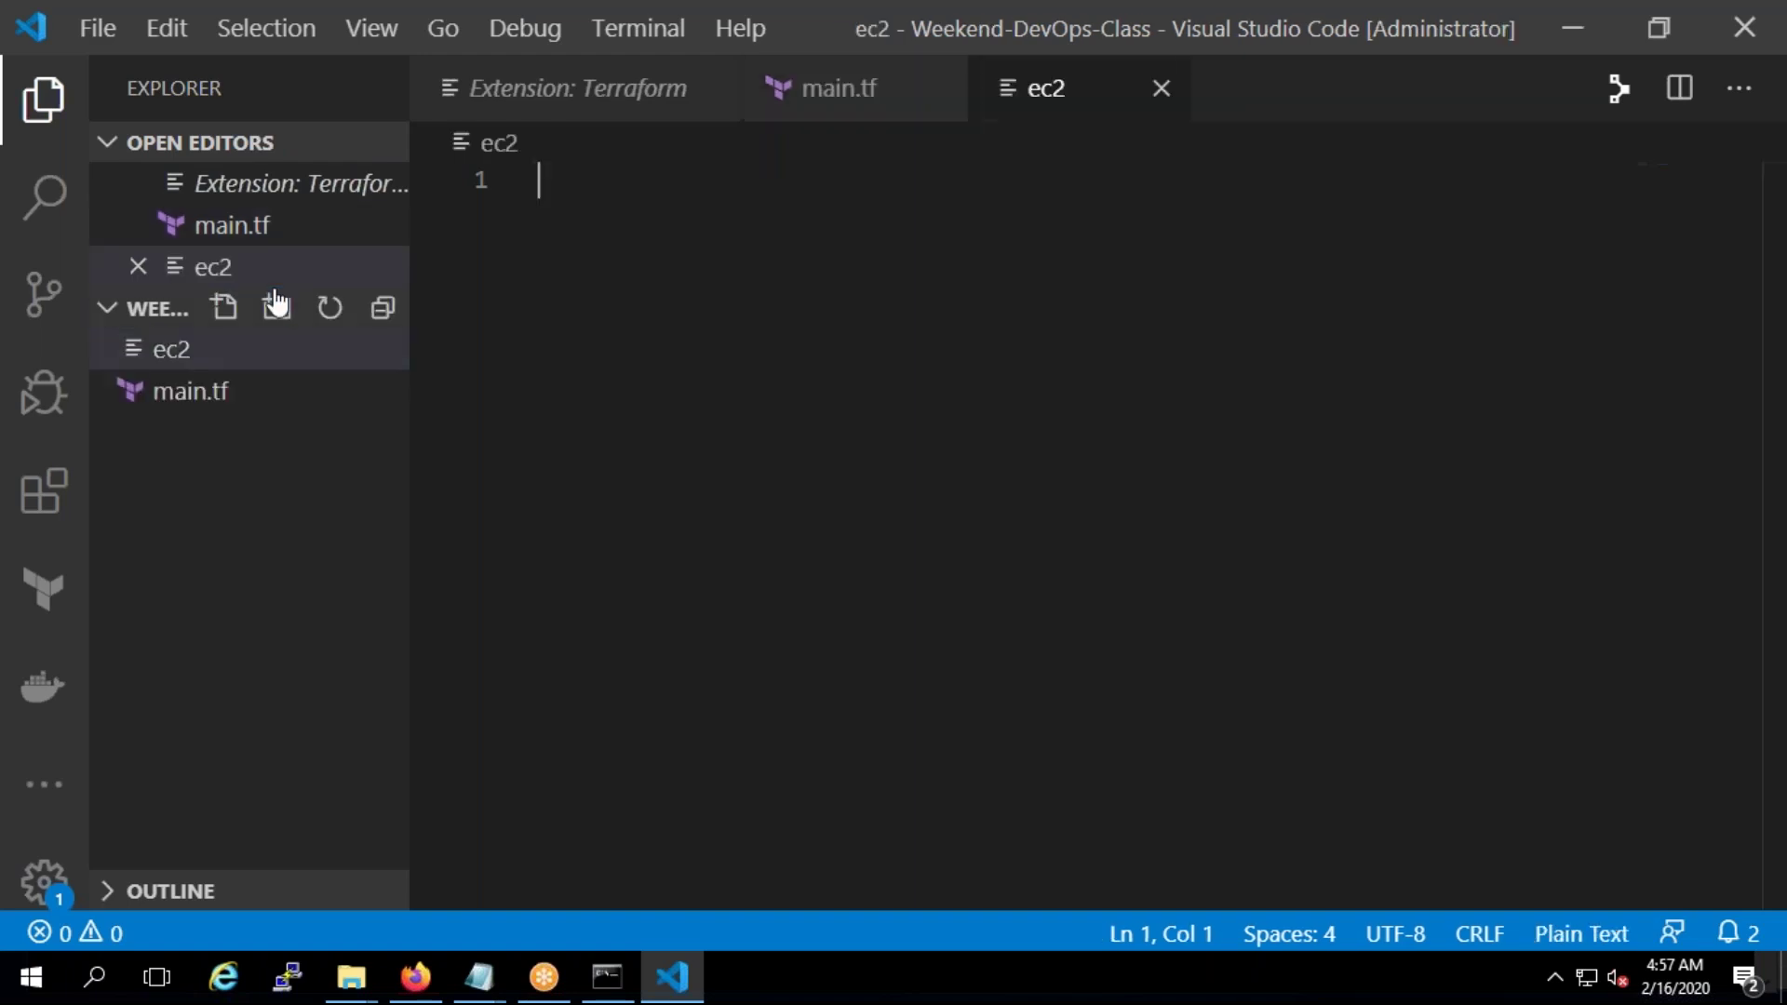
# Rename the ec2 file to ec2.tf
pyautogui.rightClick(207, 346)
pyautogui.click(339, 806)
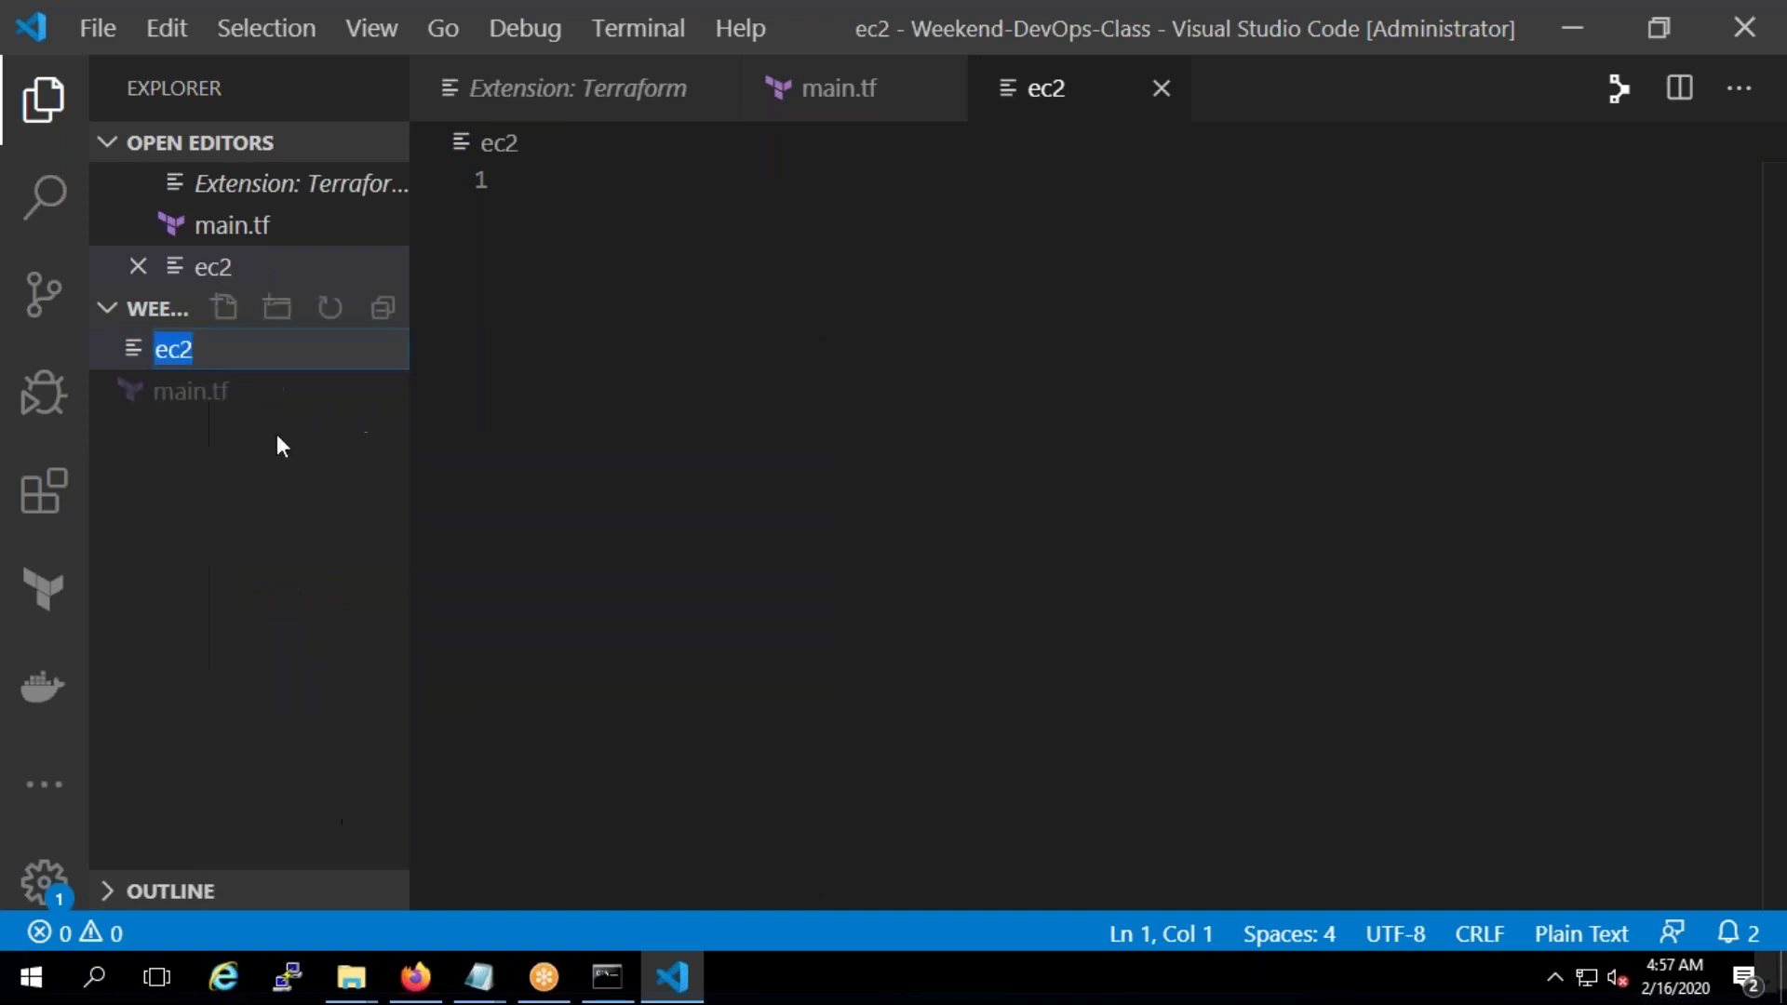
pyautogui.click(223, 348)
pyautogui.write('.tf')
pyautogui.press('Return')
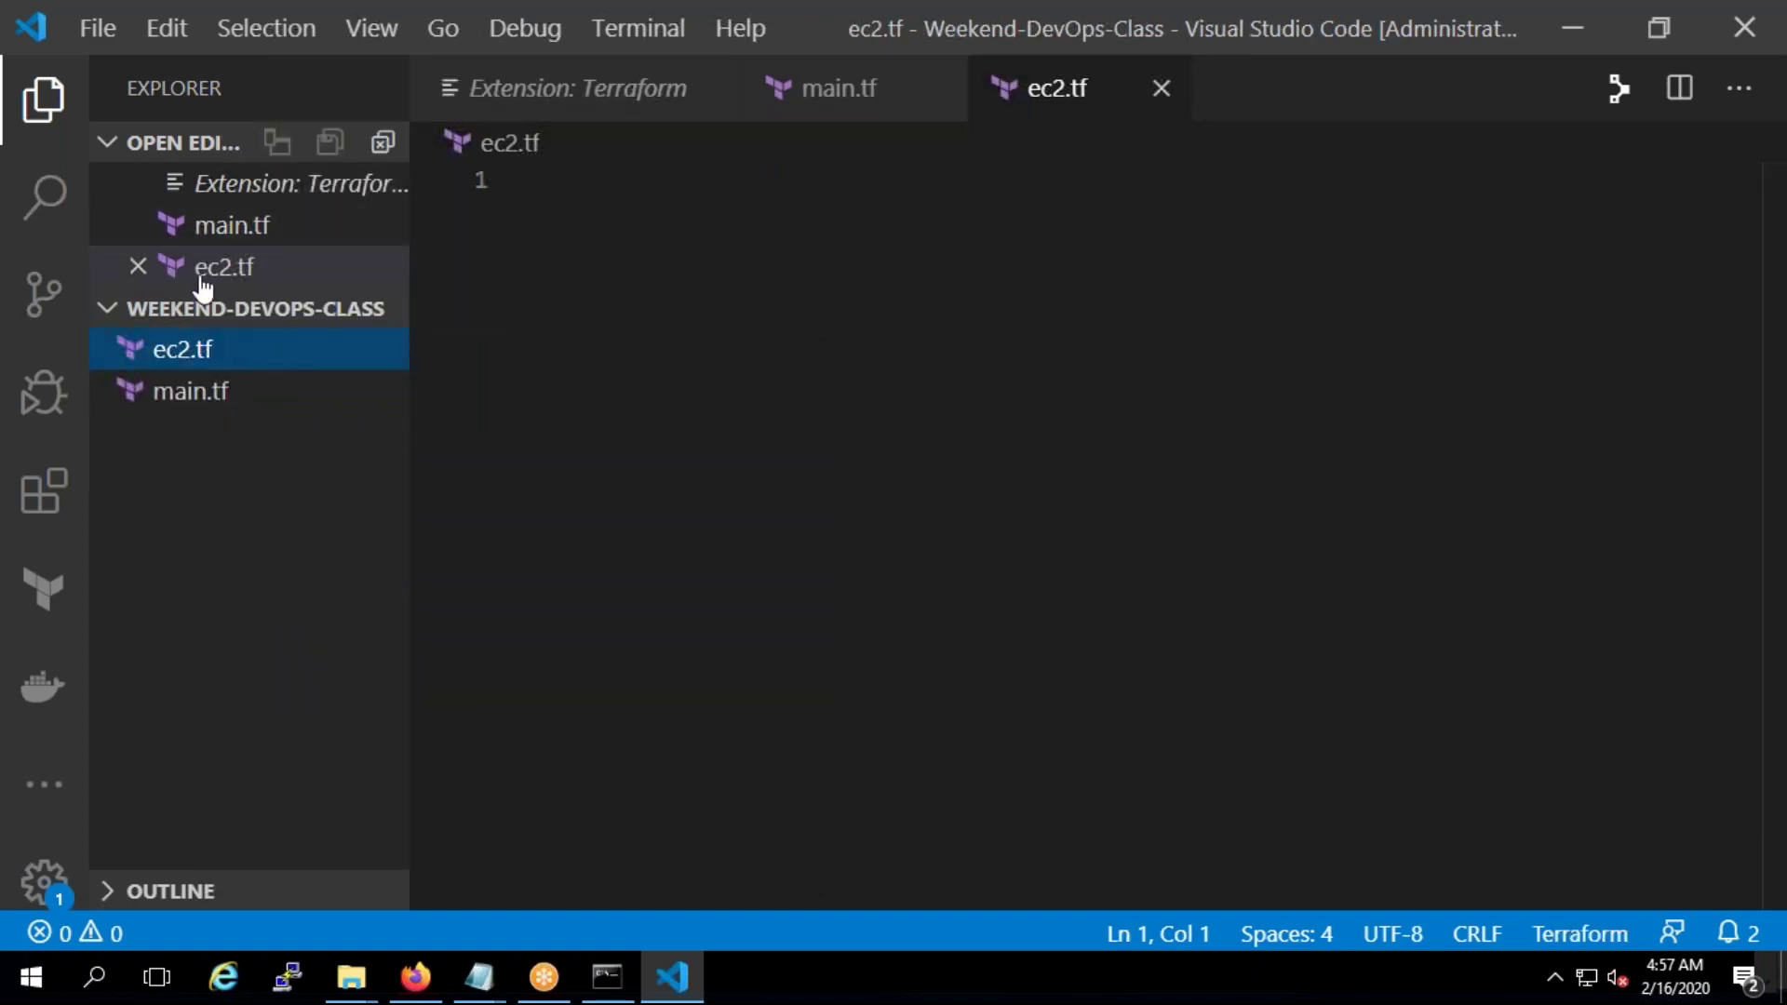
# Create a new file named vpc.tf in the Weekend-DevOps-Class folder and return to main.tf
pyautogui.click(223, 307)
pyautogui.write('vpc.tf')
pyautogui.press('Return')
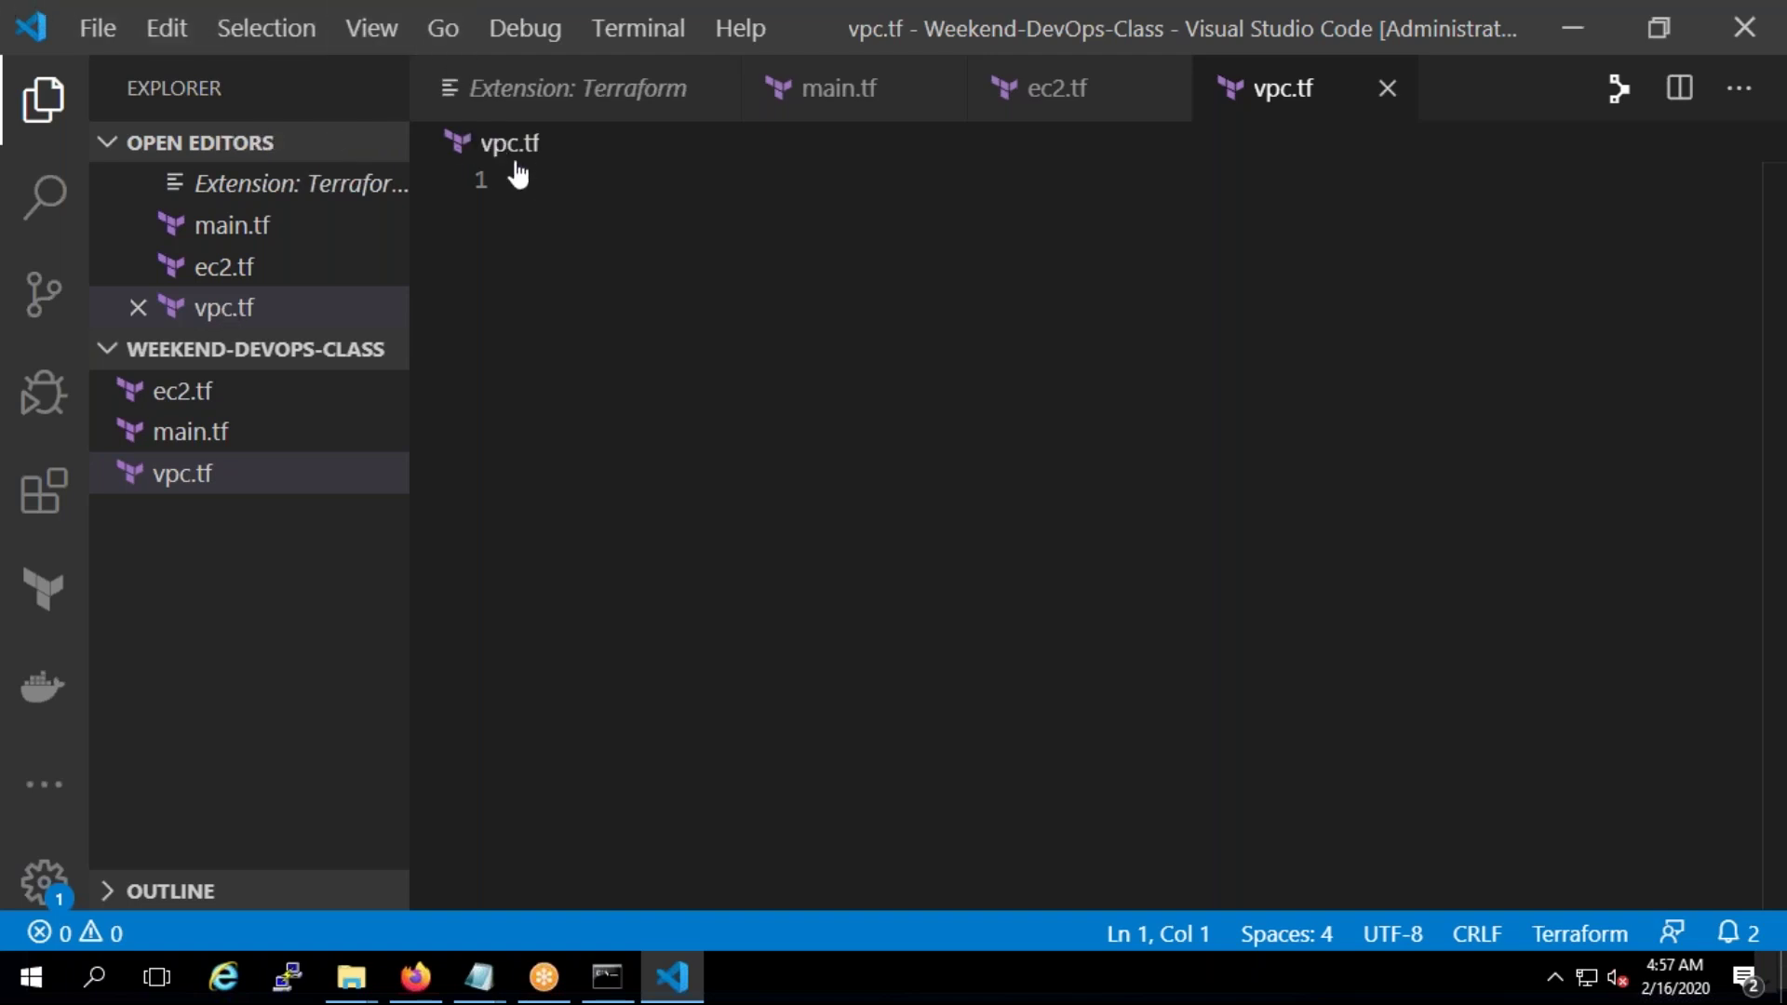
pyautogui.click(219, 450)
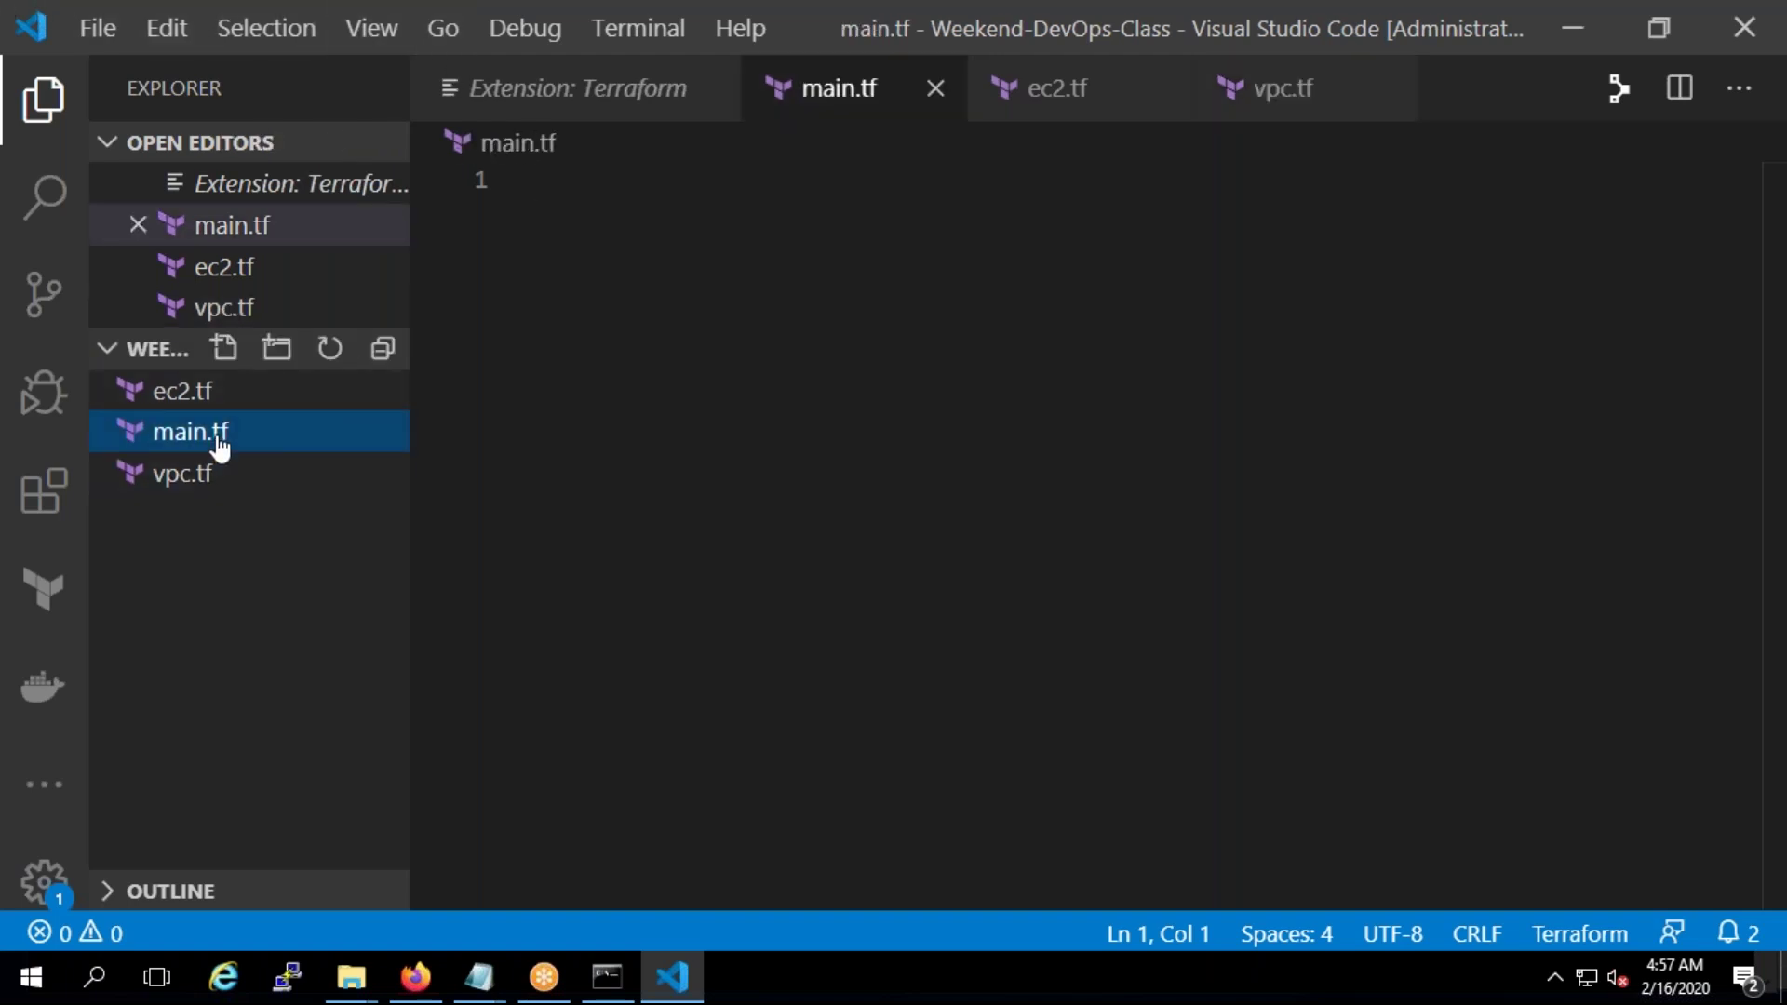
# Insert the provider snippet block at the start of main.tf
pyautogui.click(583, 174)
pyautogui.write('pro')
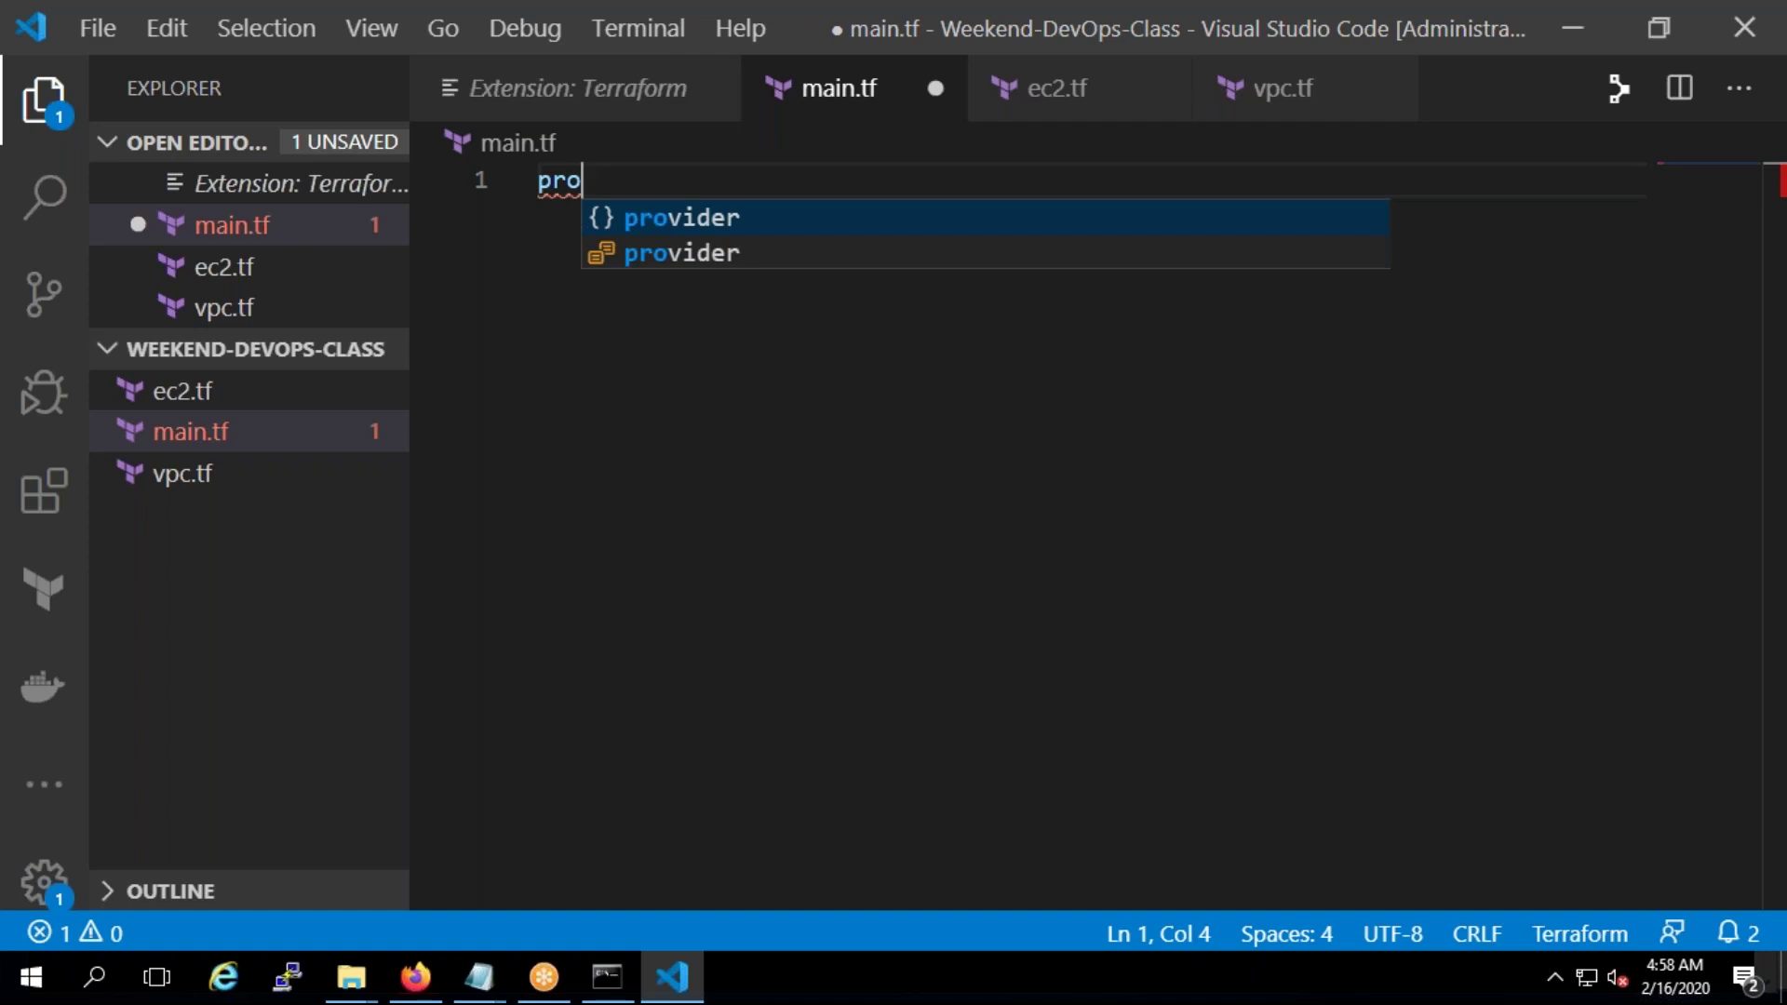
pyautogui.press('Return')
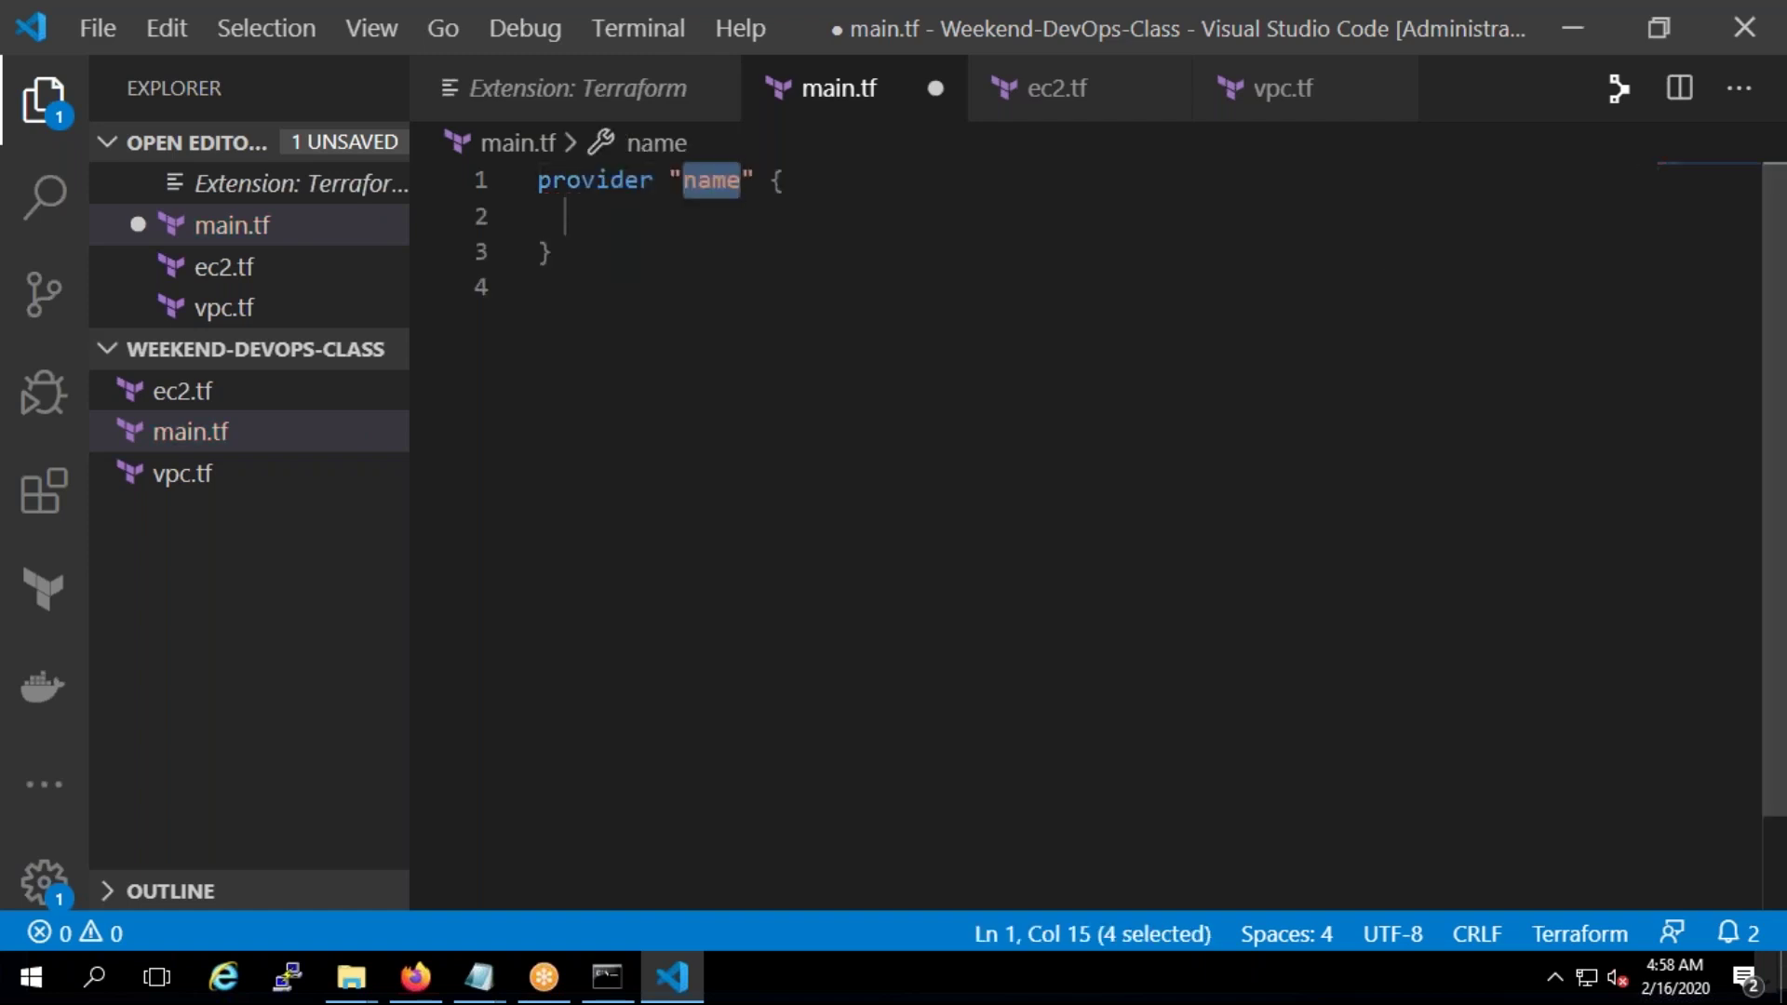
# Switch to Firefox, search for "terraform provider" in a new tab and open the Terraform Providers documentation page
pyautogui.click(415, 976)
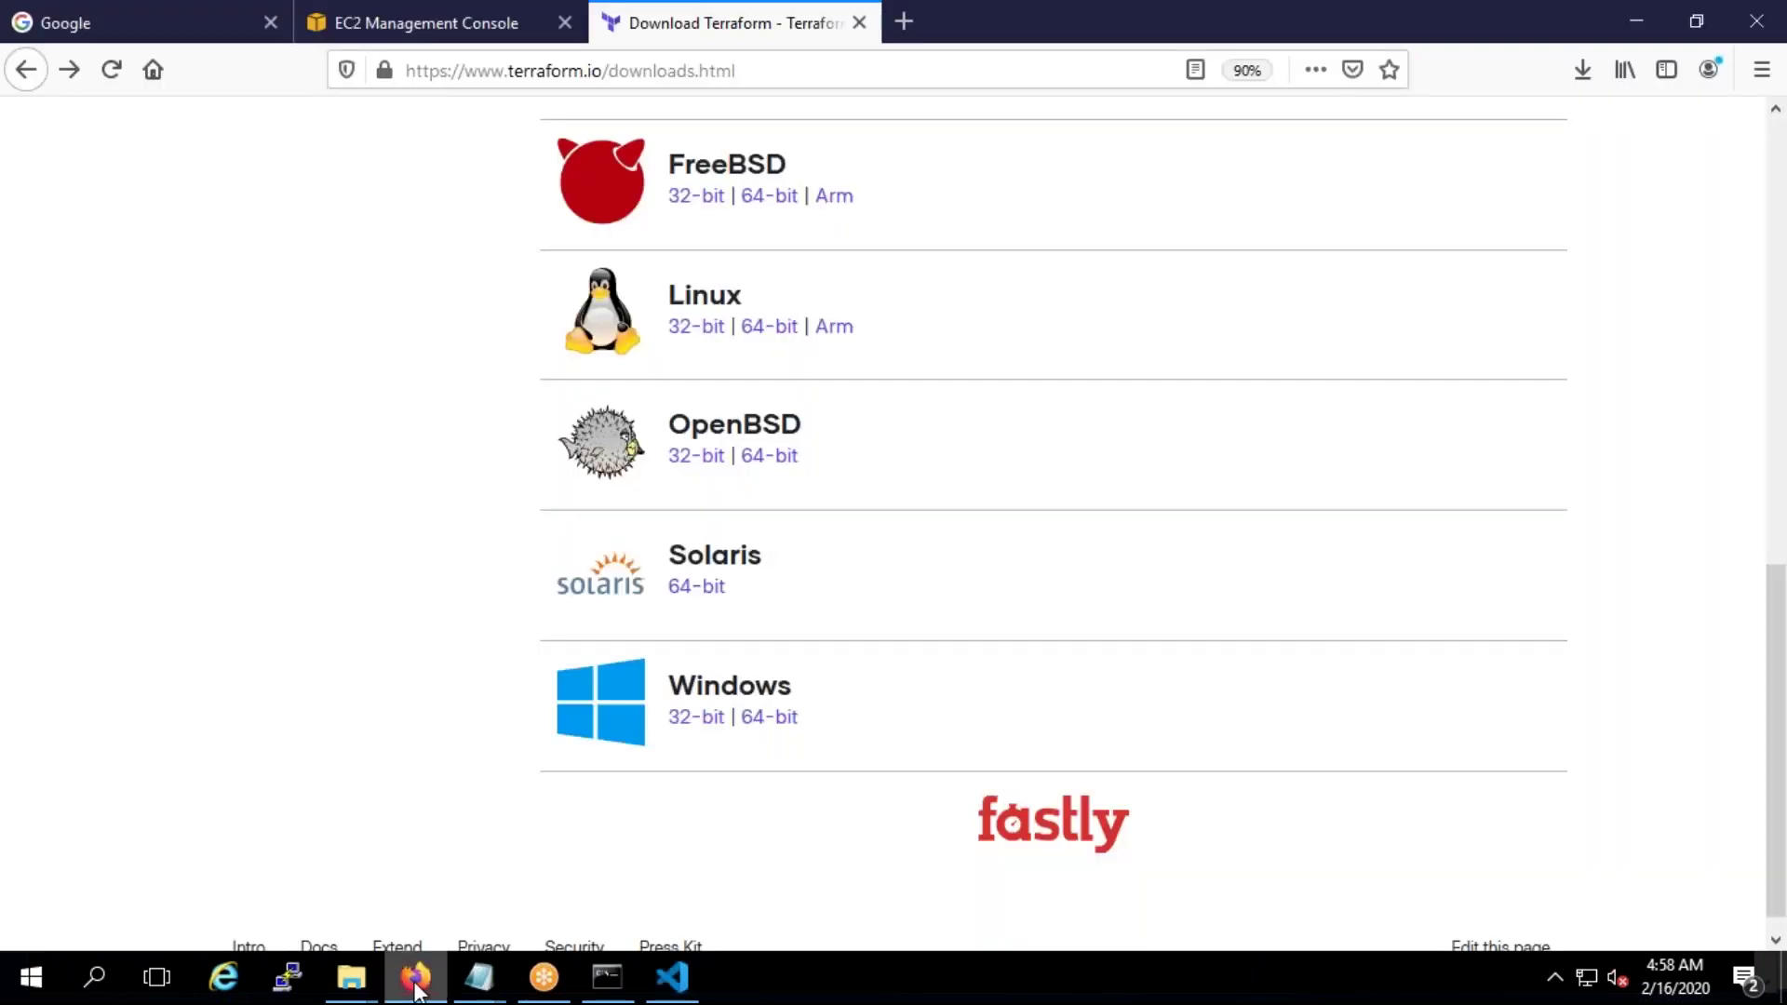
pyautogui.click(904, 21)
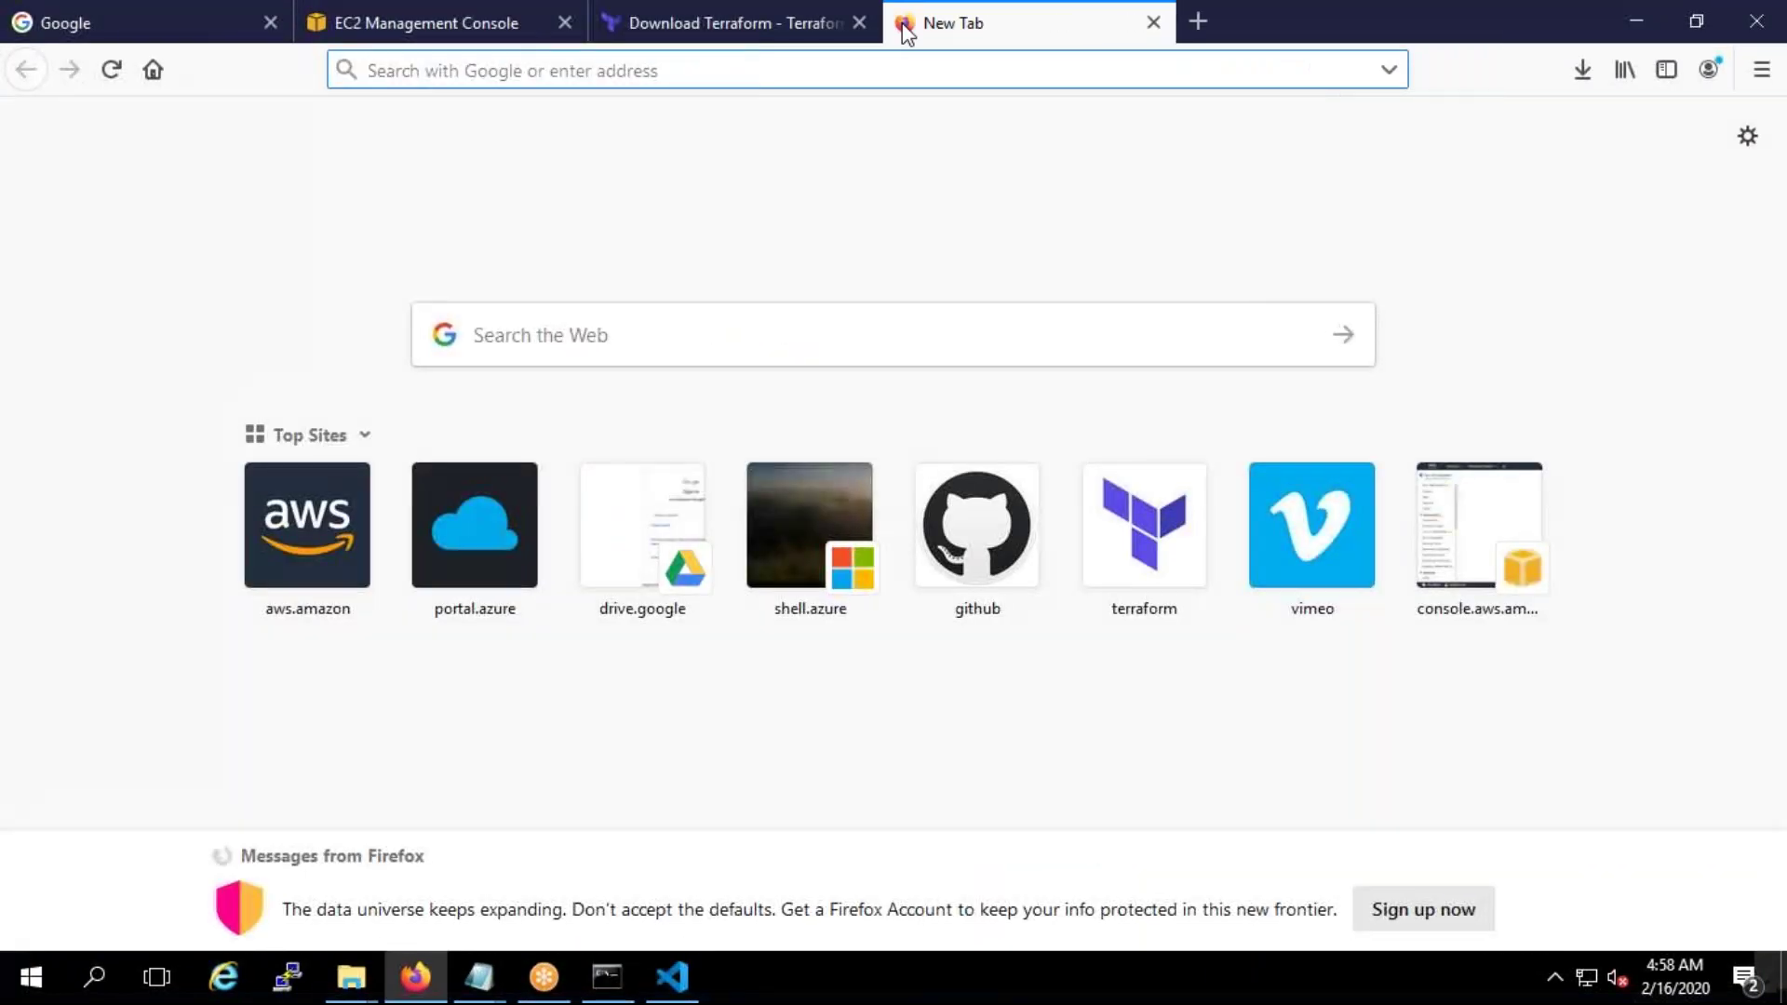
pyautogui.write('terraform pr')
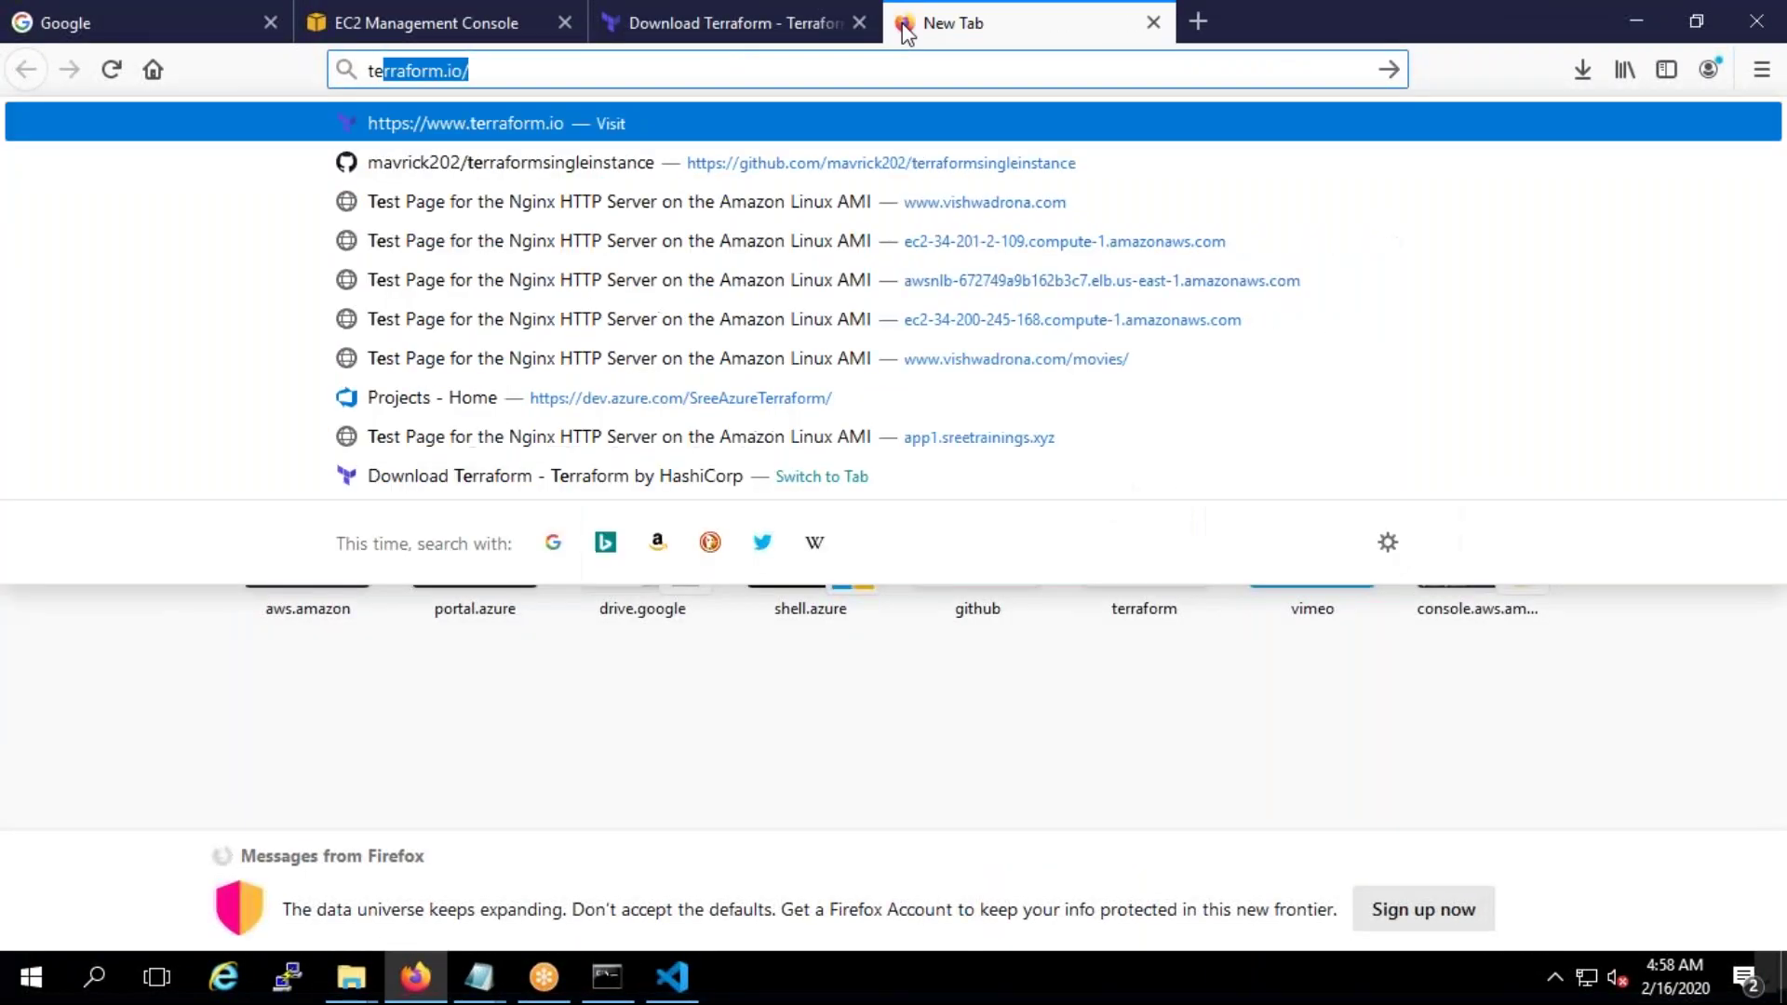
pyautogui.write('ovi')
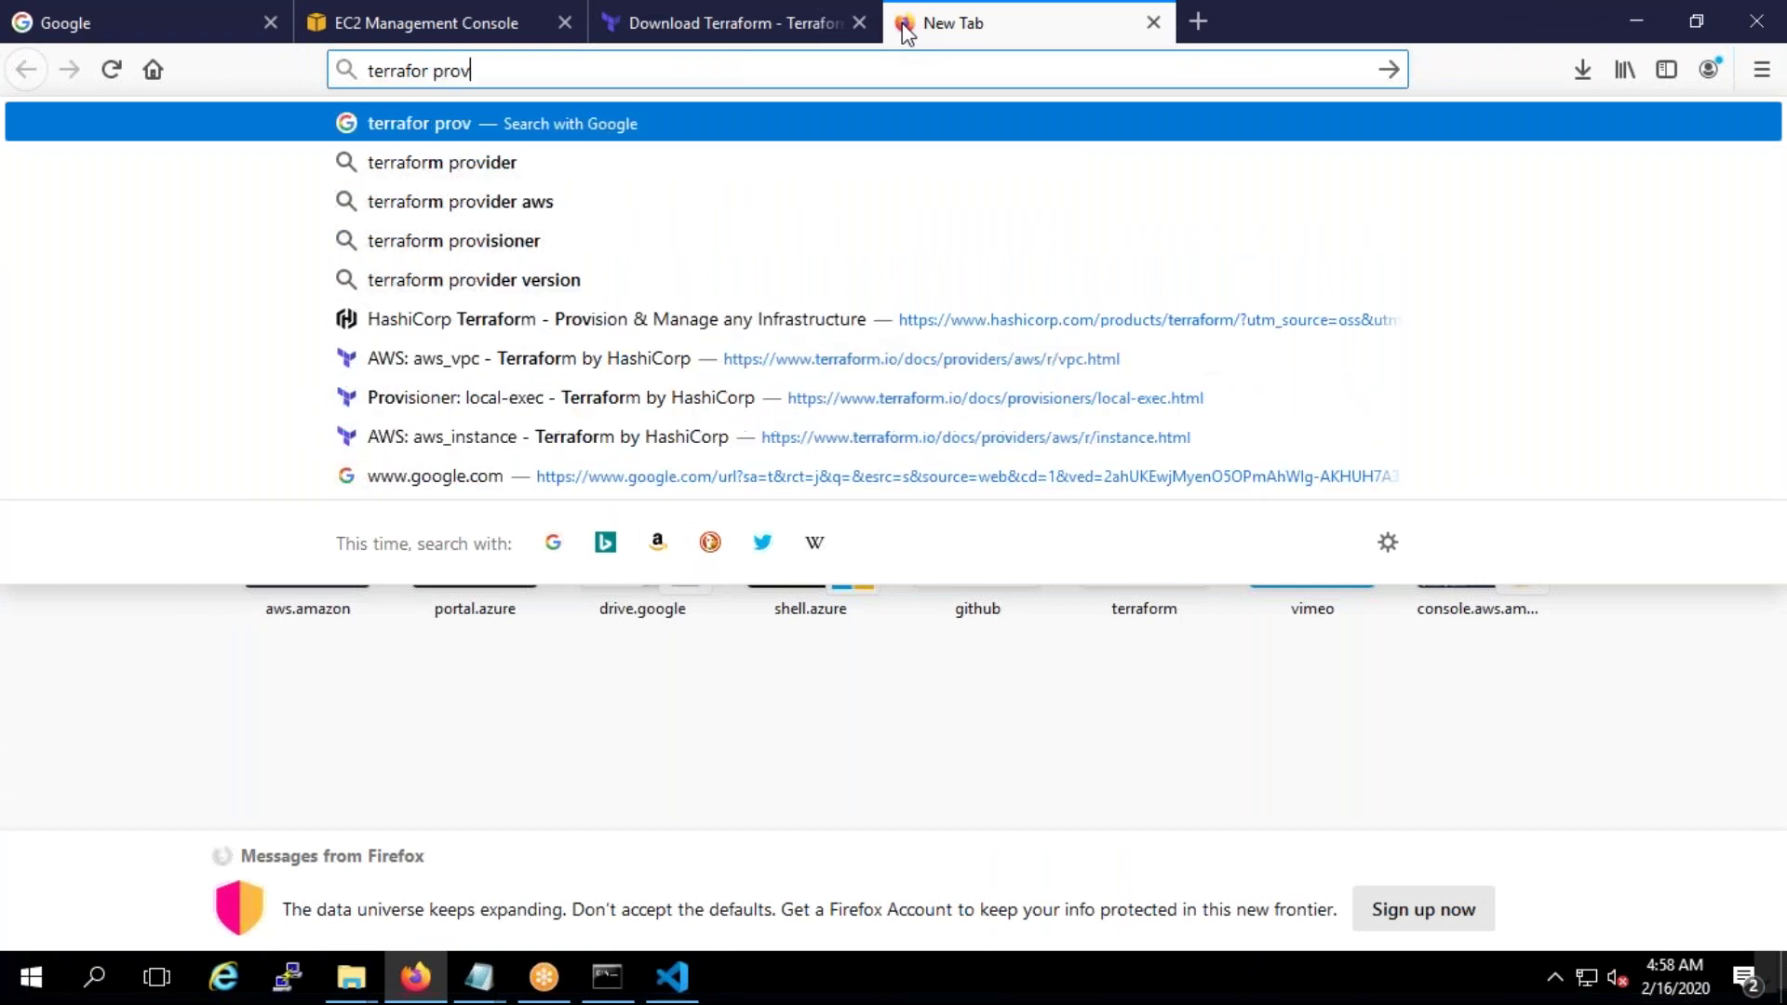
pyautogui.press('Down')
pyautogui.press('Return')
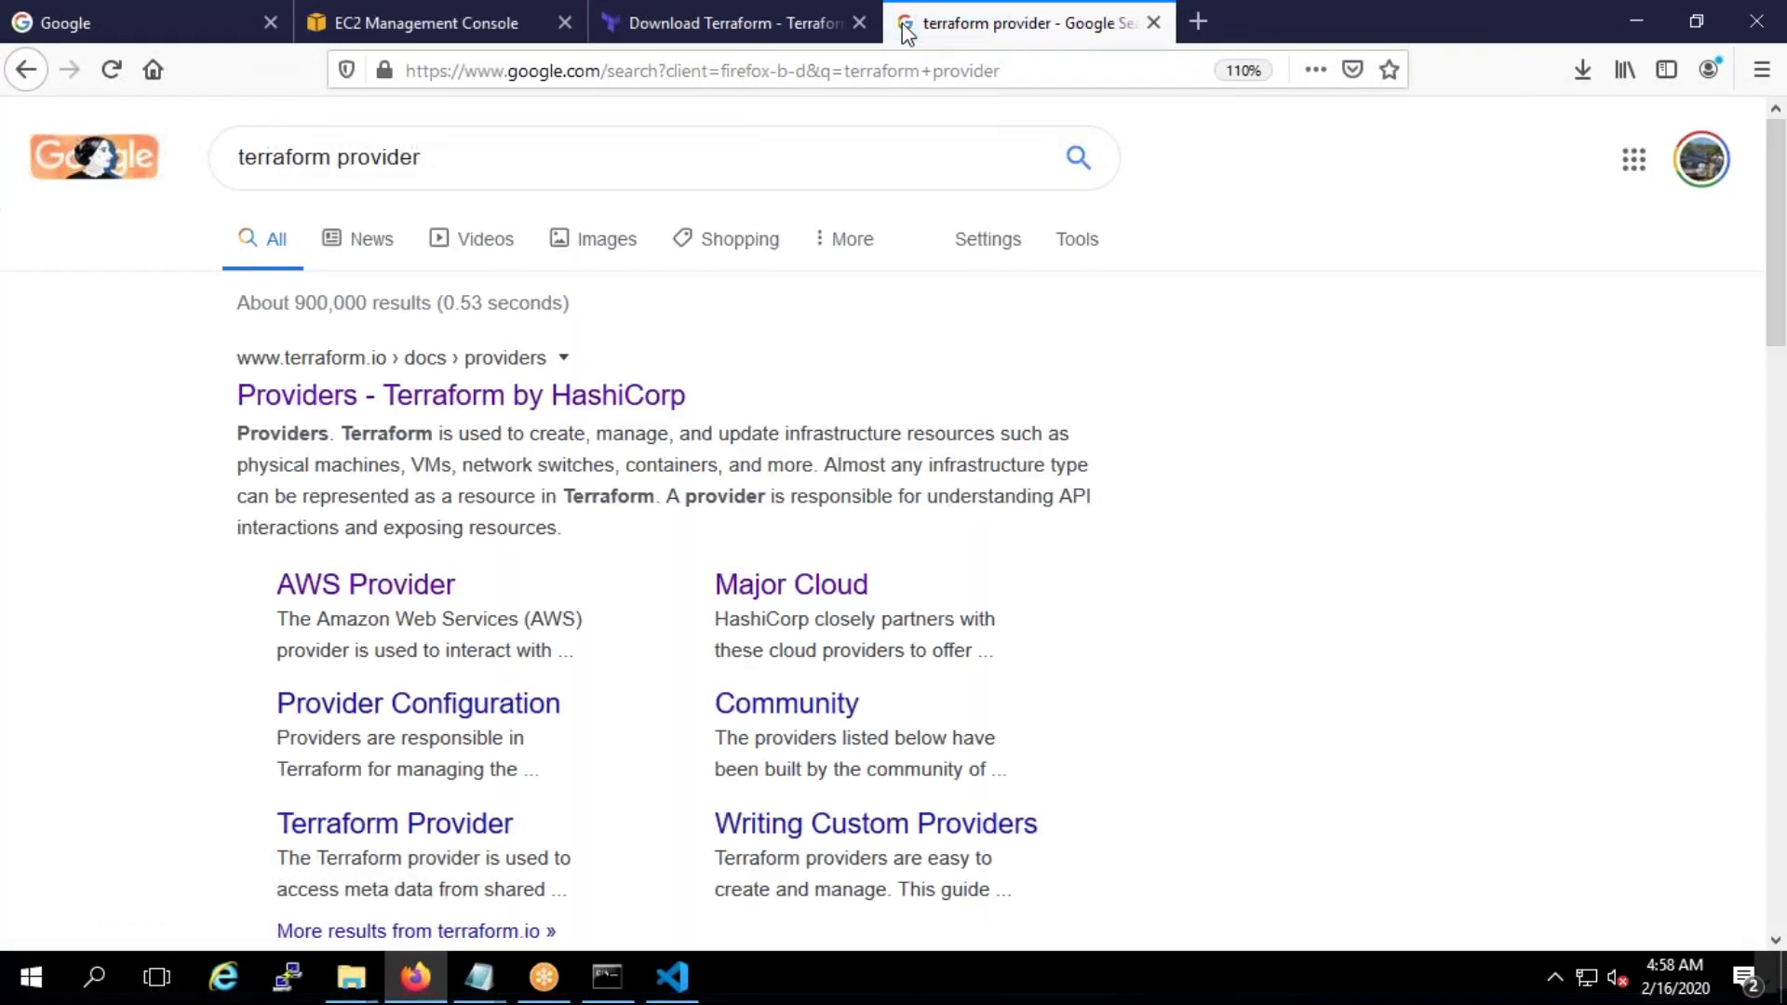
pyautogui.click(646, 397)
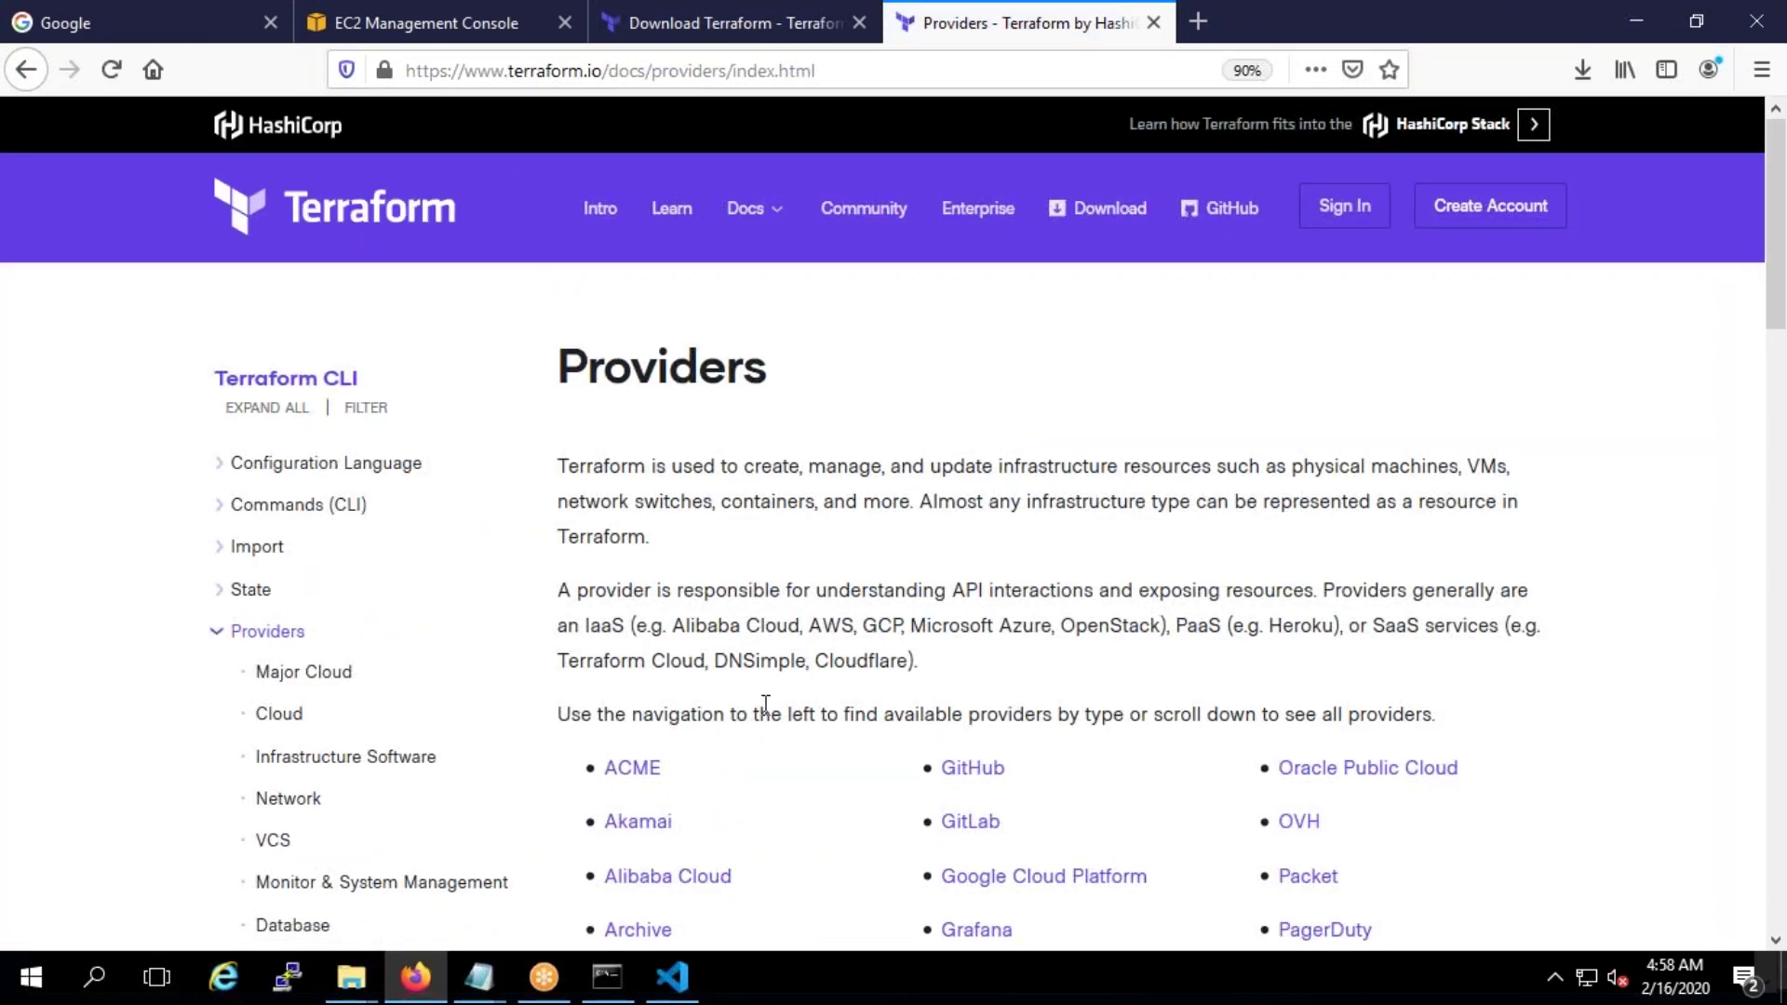
# Open the Major Cloud category of the providers documentation and look through its provider list
pyautogui.scroll(-8, 1105, 629)
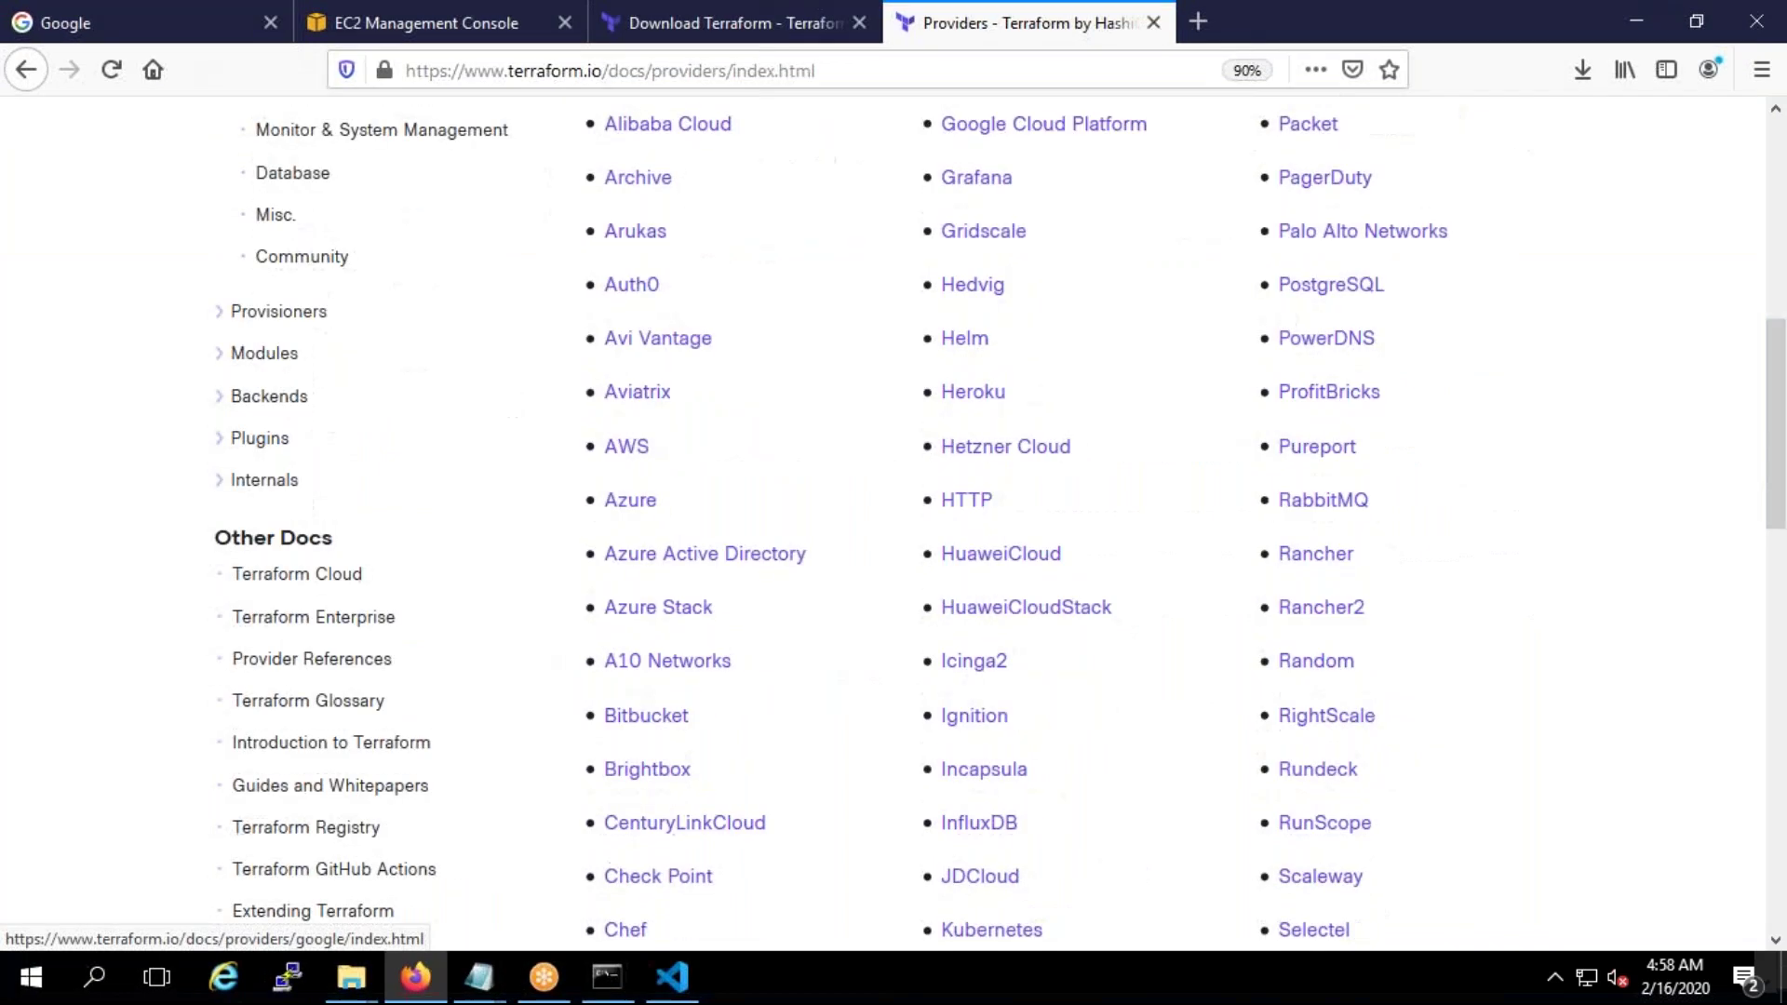
pyautogui.scroll(4, 366, 506)
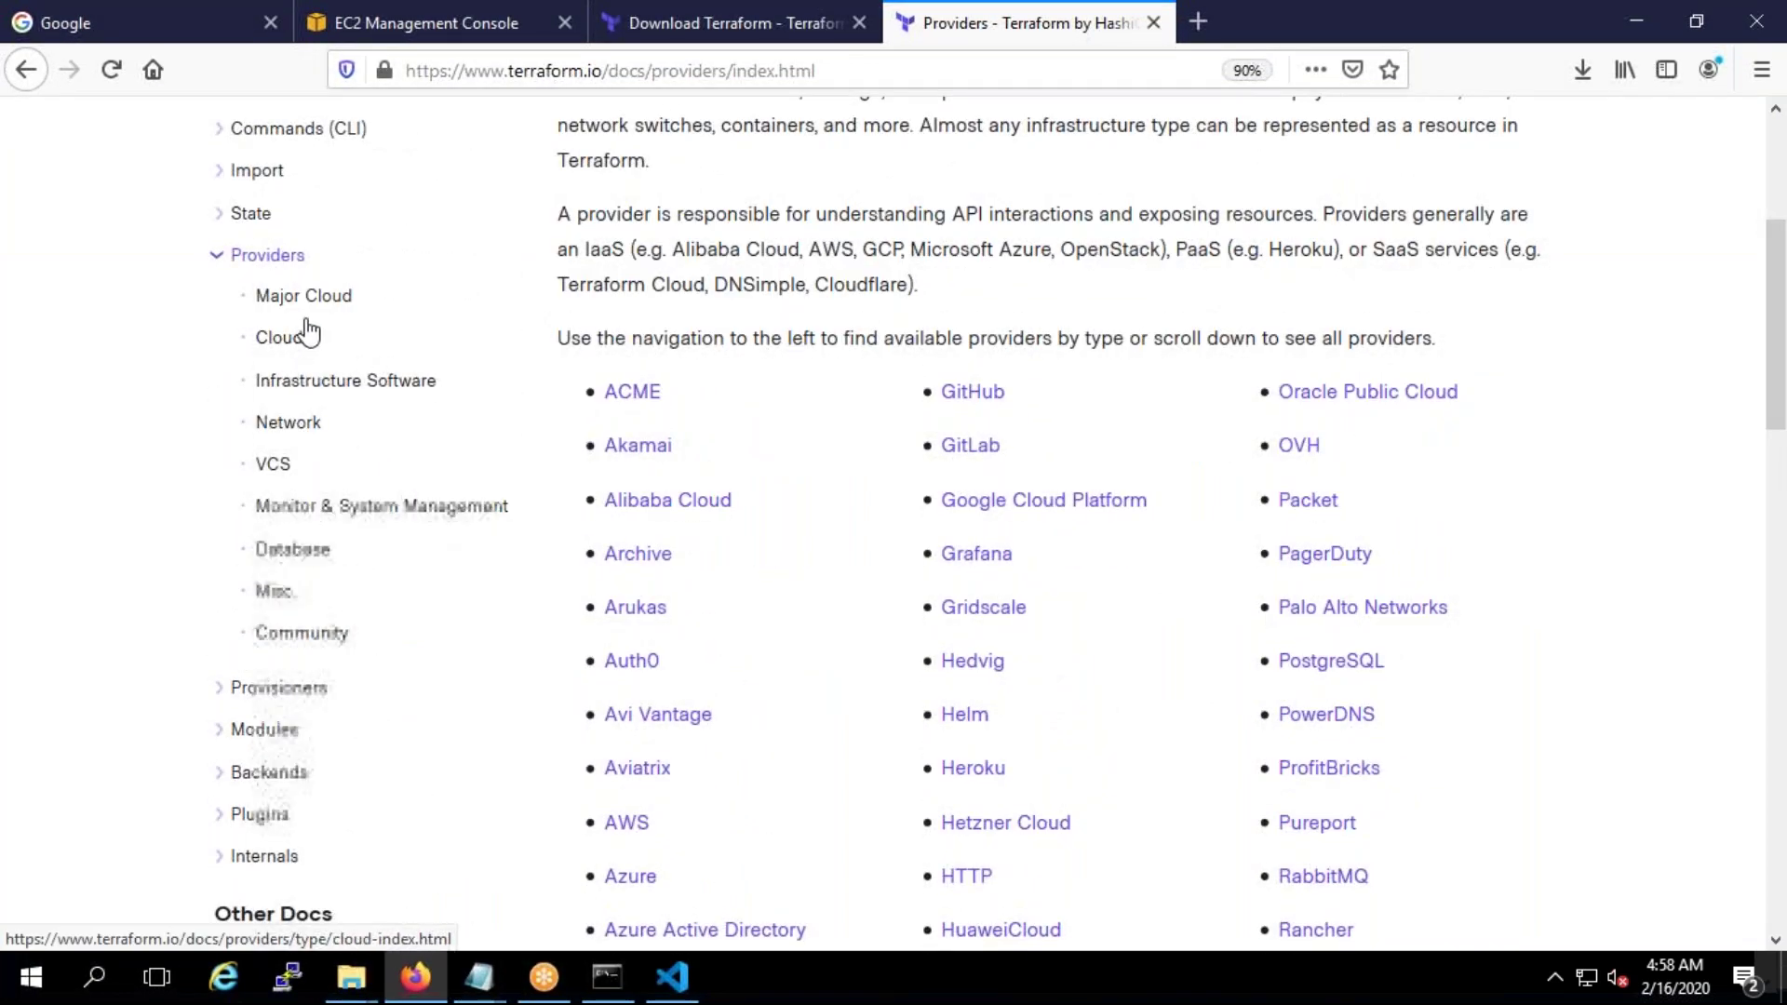
pyautogui.click(318, 299)
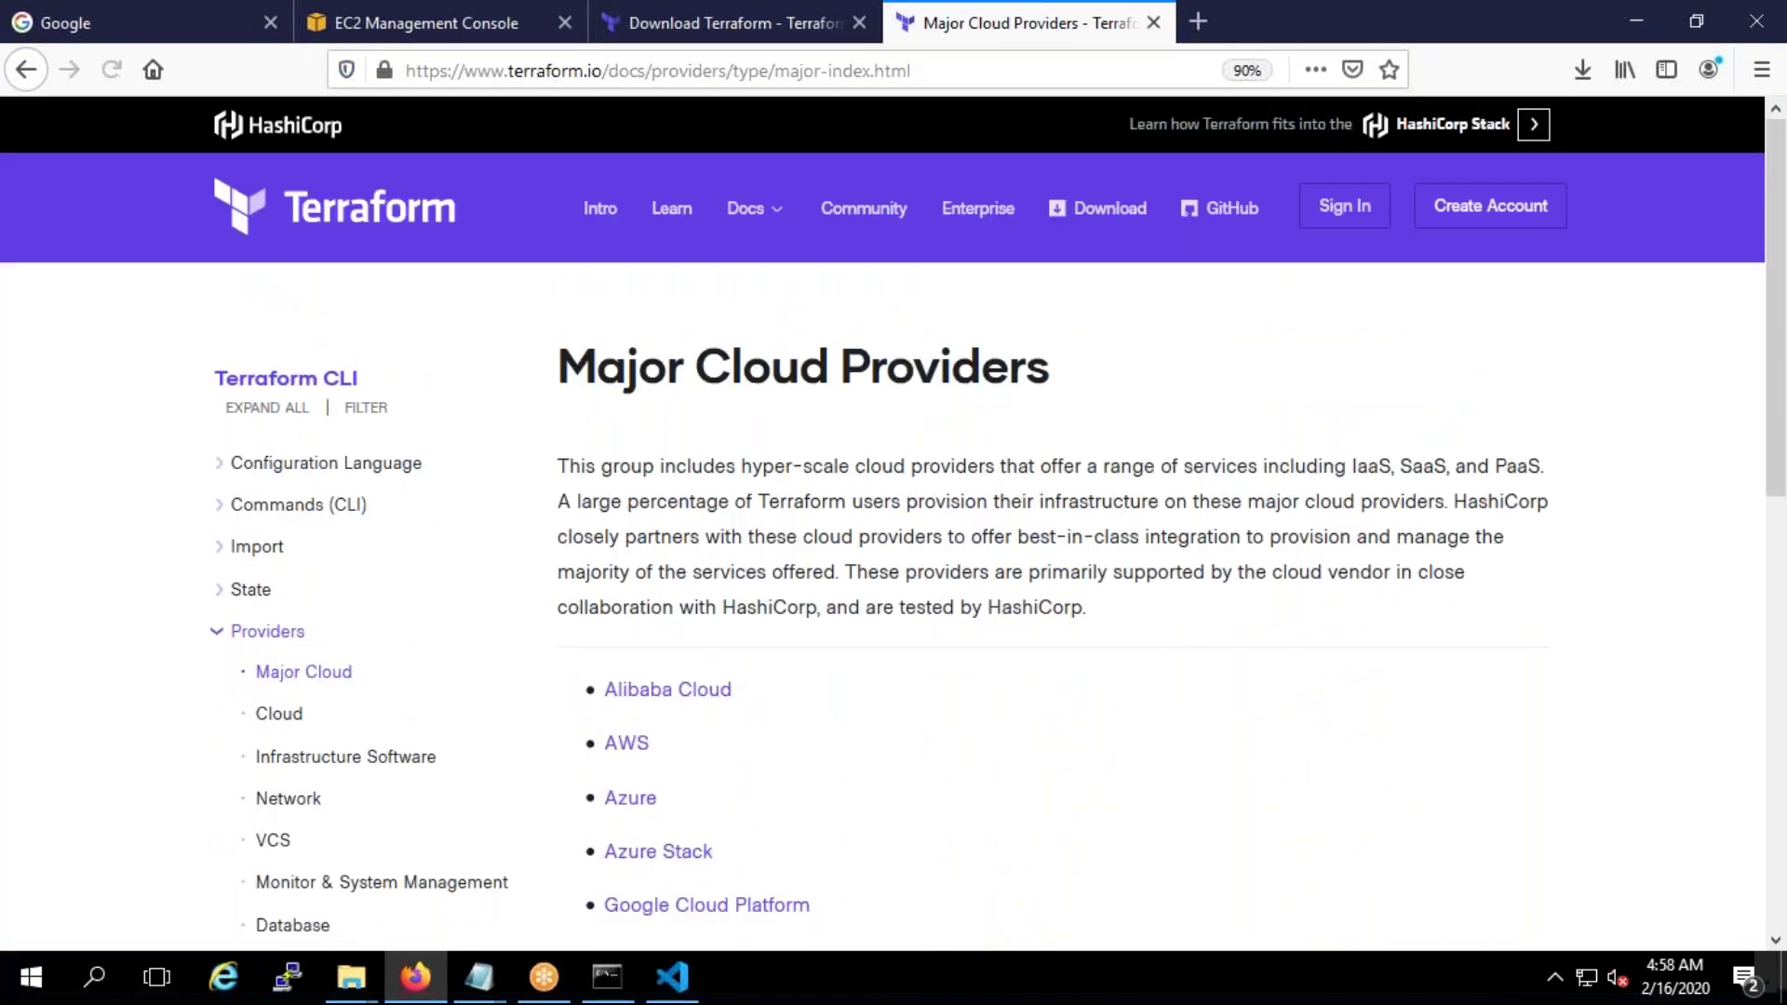
pyautogui.scroll(-4, 730, 709)
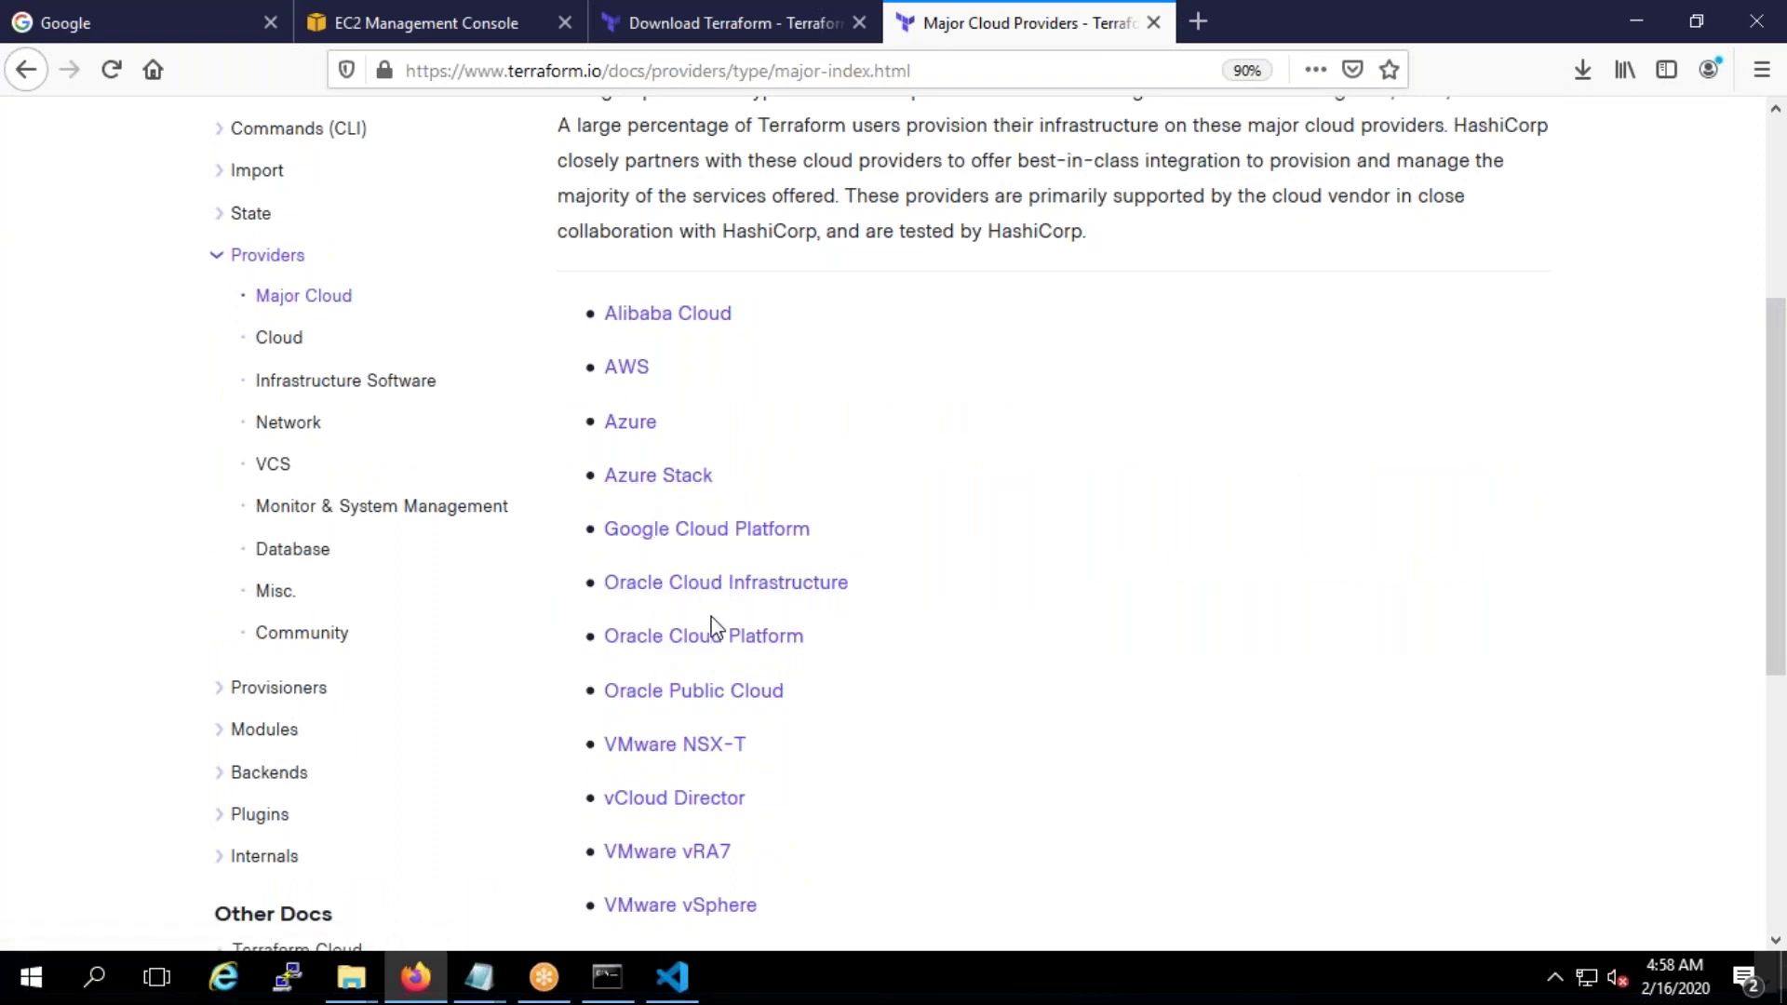
pyautogui.scroll(-4, 712, 616)
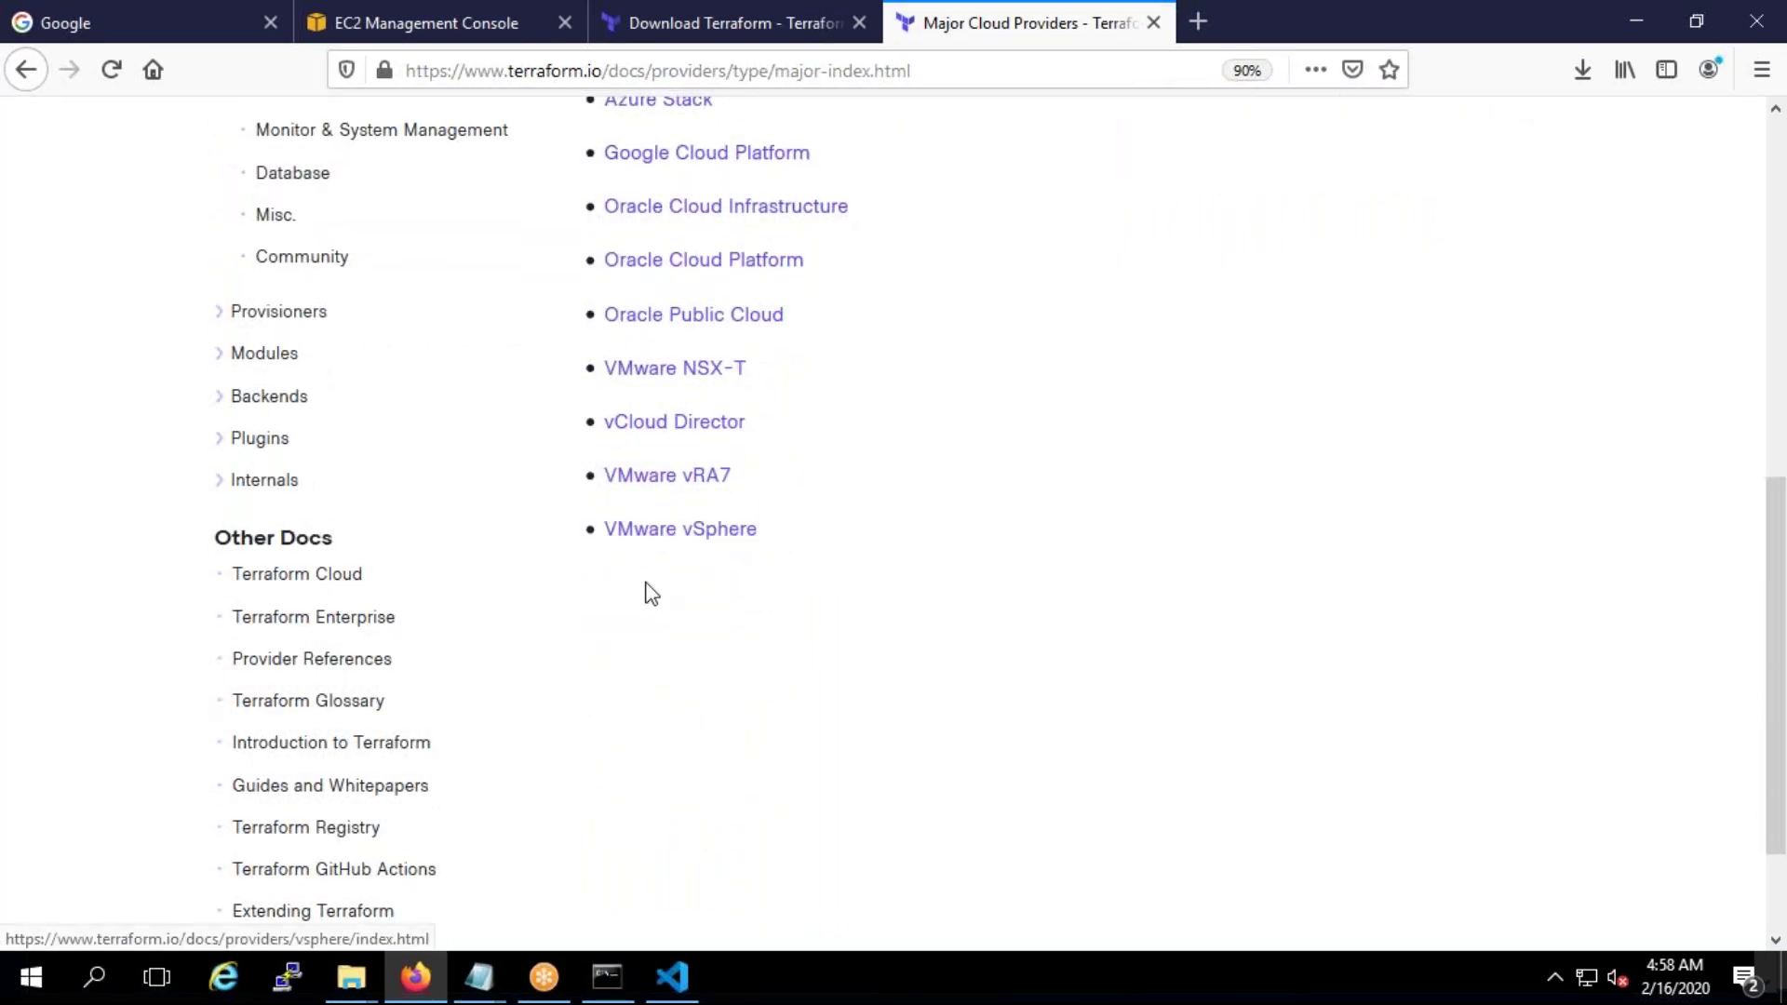
pyautogui.scroll(3, 646, 590)
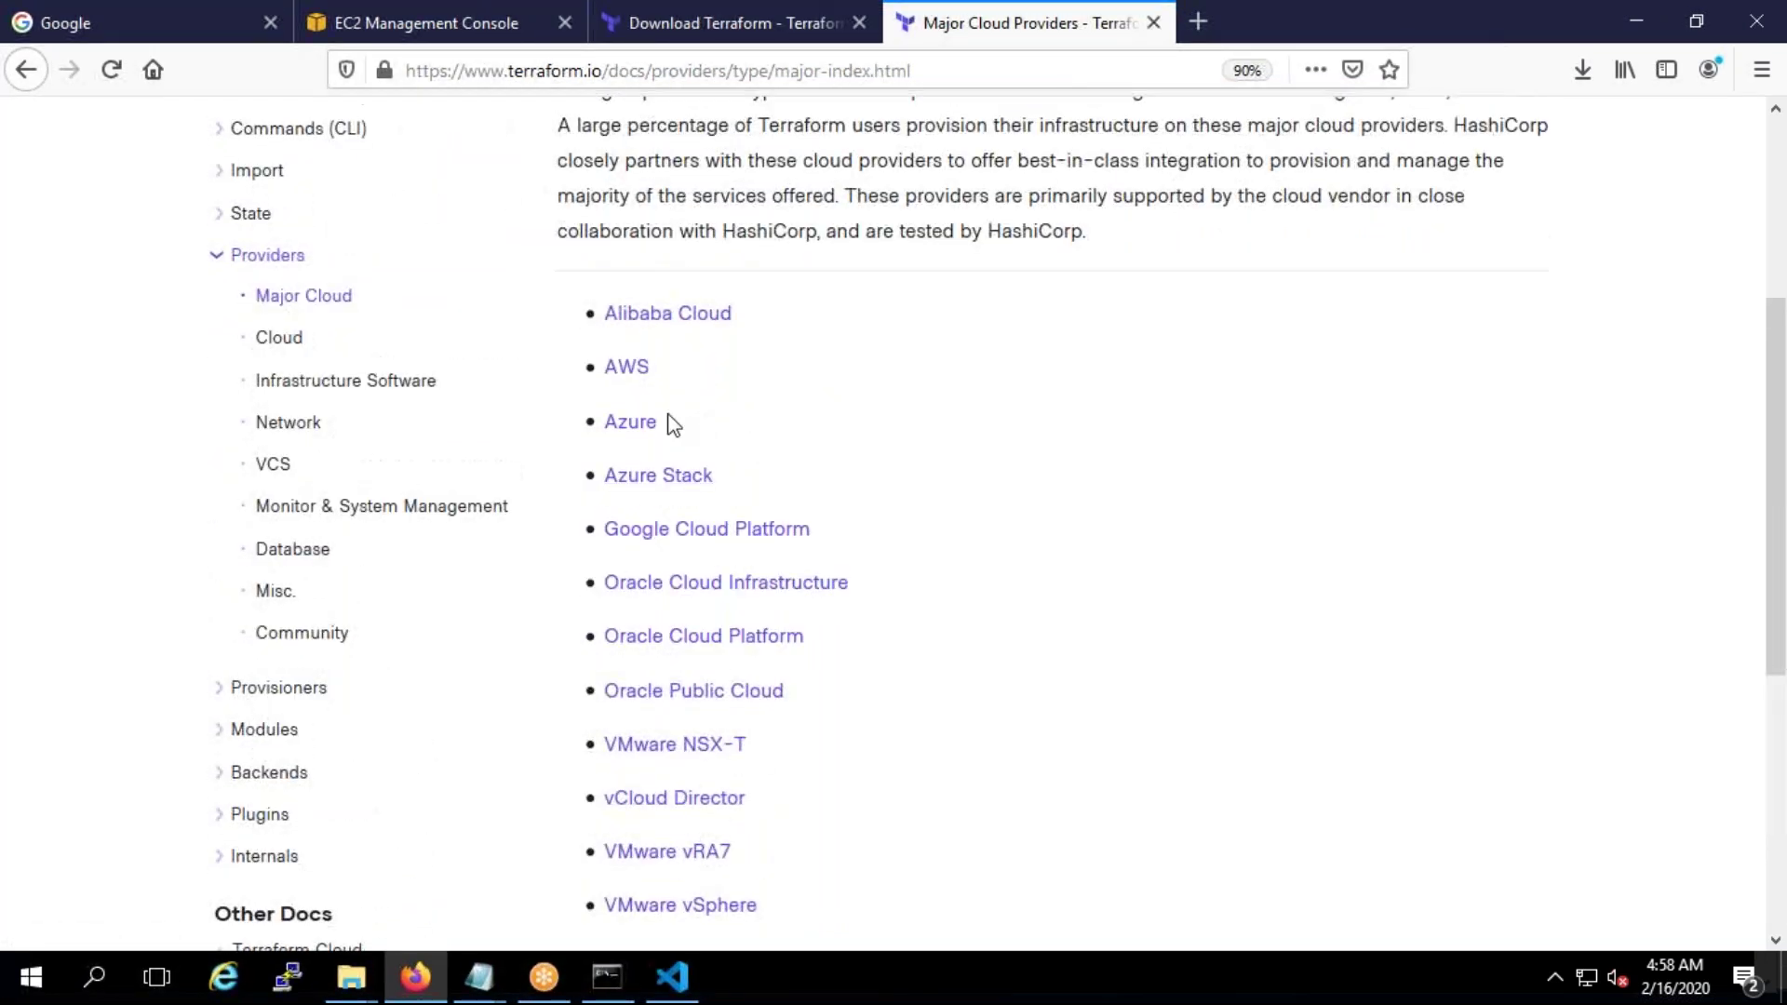
# Open the AWS provider documentation and copy the provider "aws" block from Example Usage
pyautogui.click(628, 375)
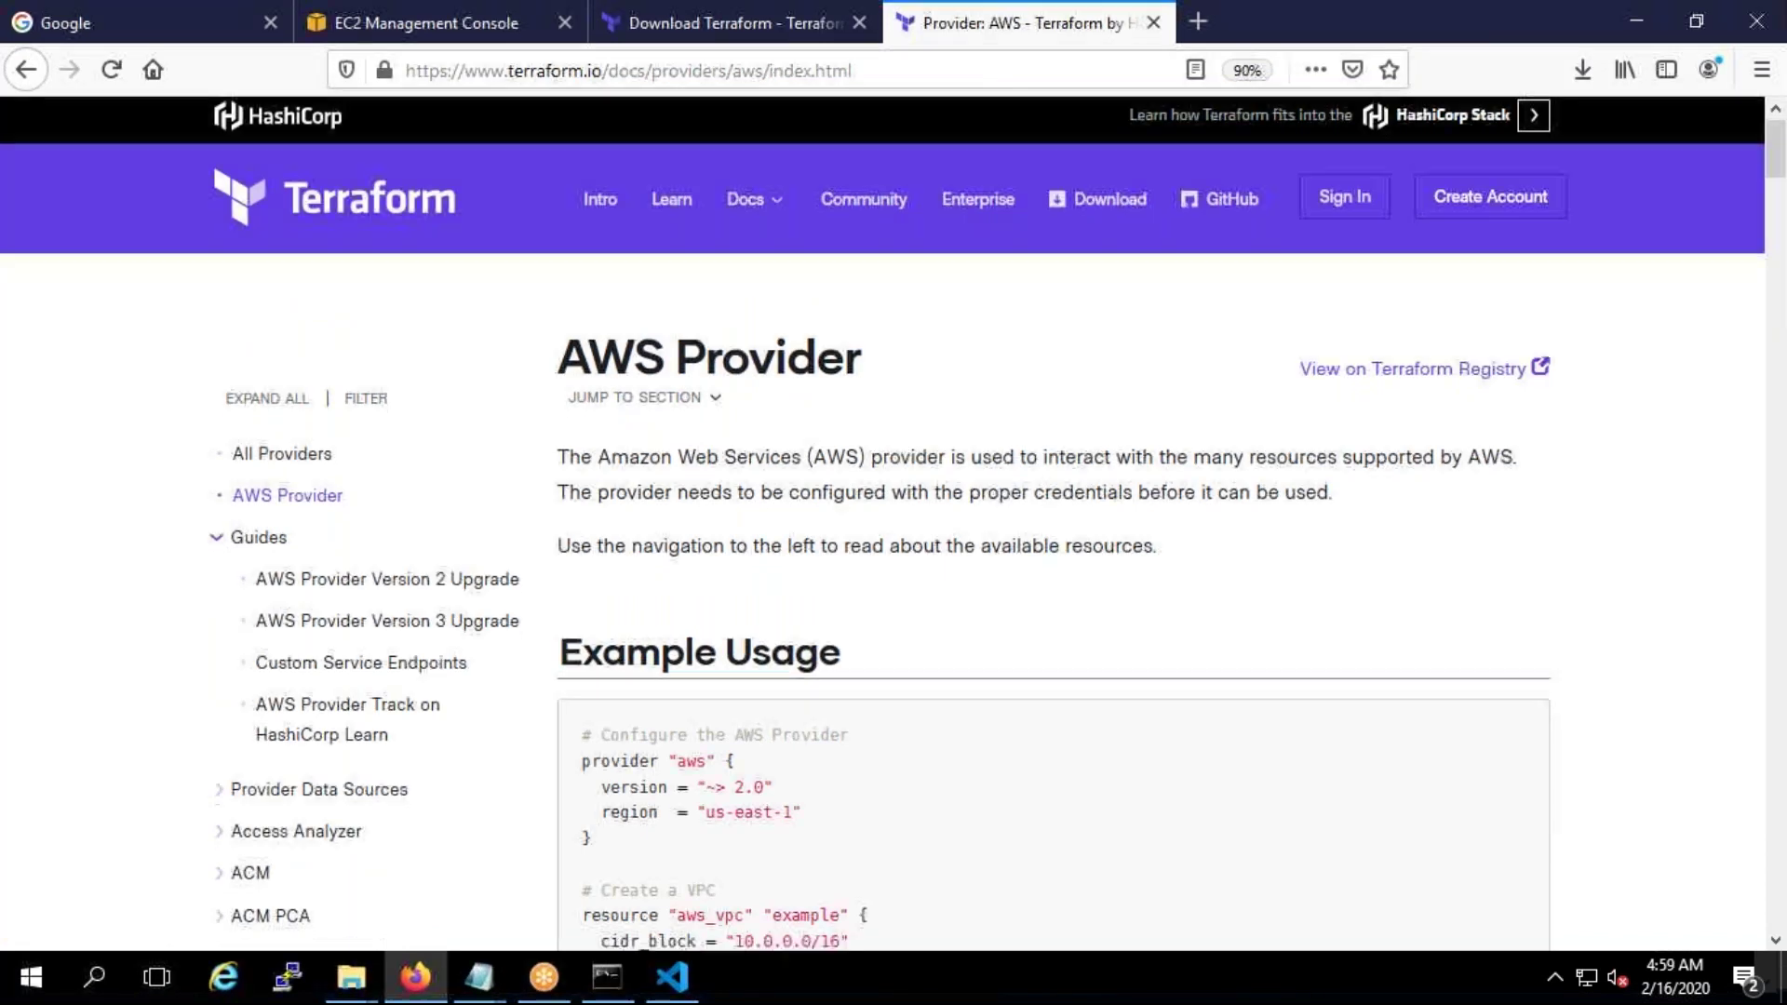
pyautogui.scroll(-3, 611, 606)
pyautogui.moveTo(593, 610); pyautogui.dragTo(584, 526)
pyautogui.hotkey('ctrl', 'c')
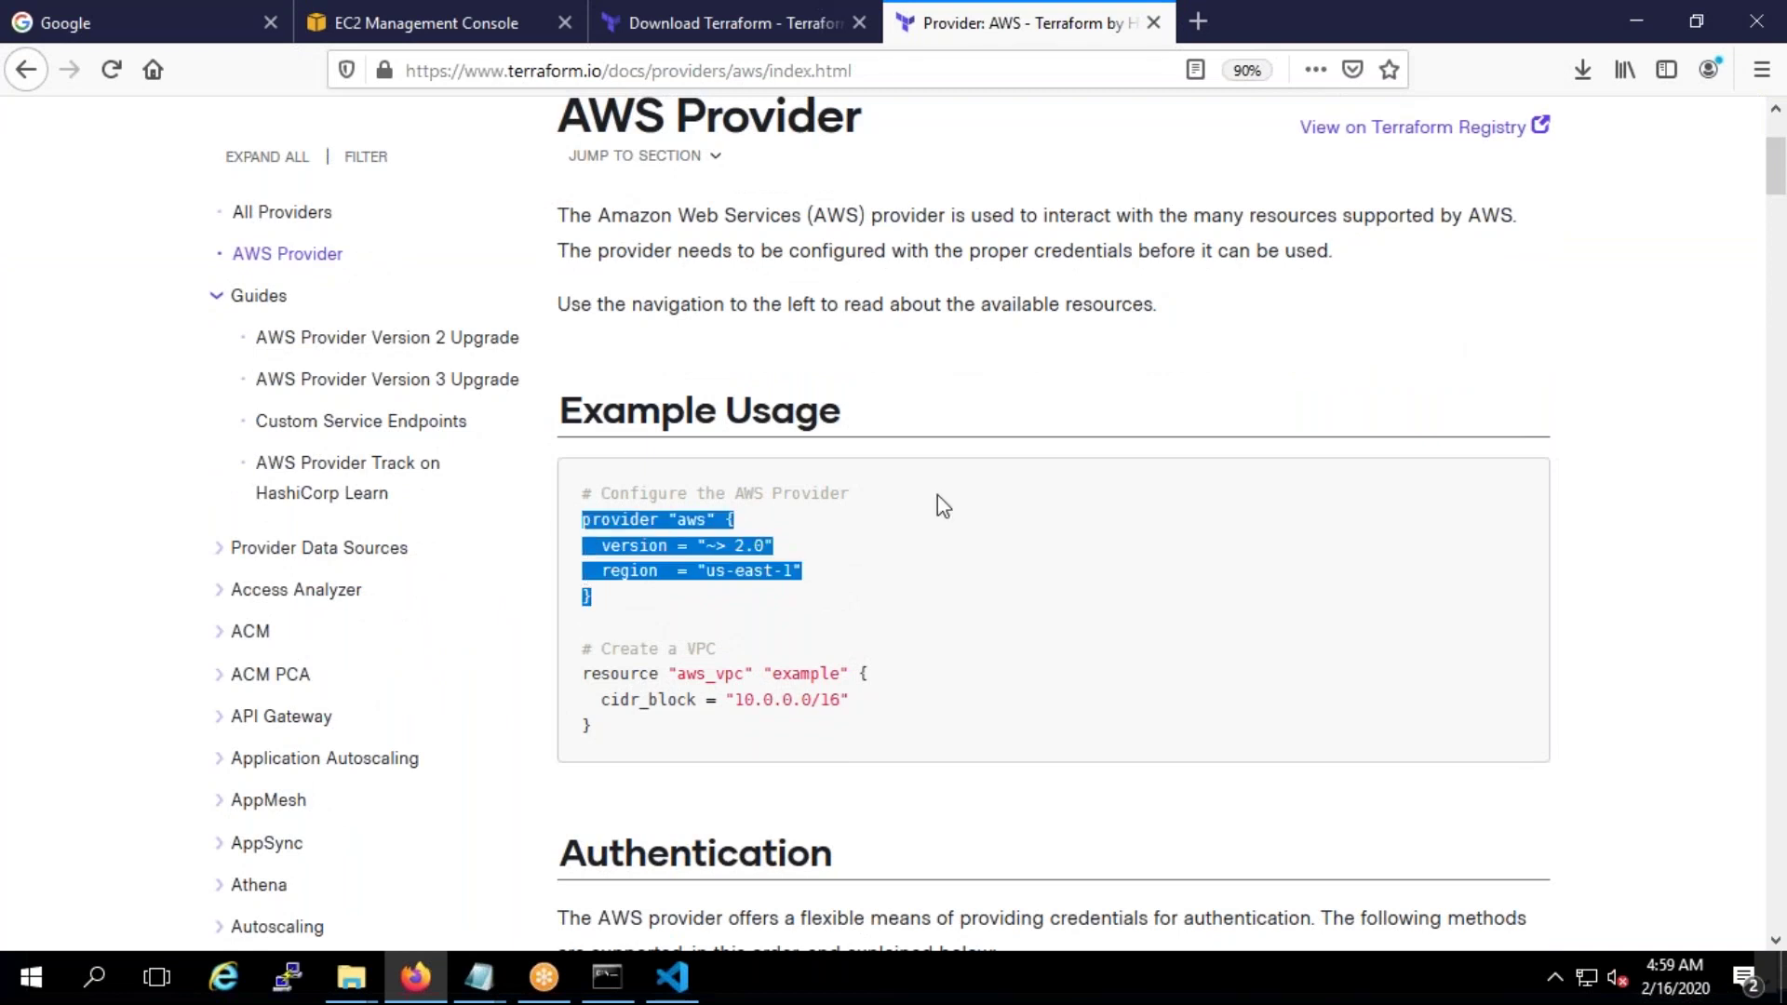
# Switch to Visual Studio Code, replace the contents of main.tf with the copied provider "aws" block and save the file
pyautogui.click(673, 988)
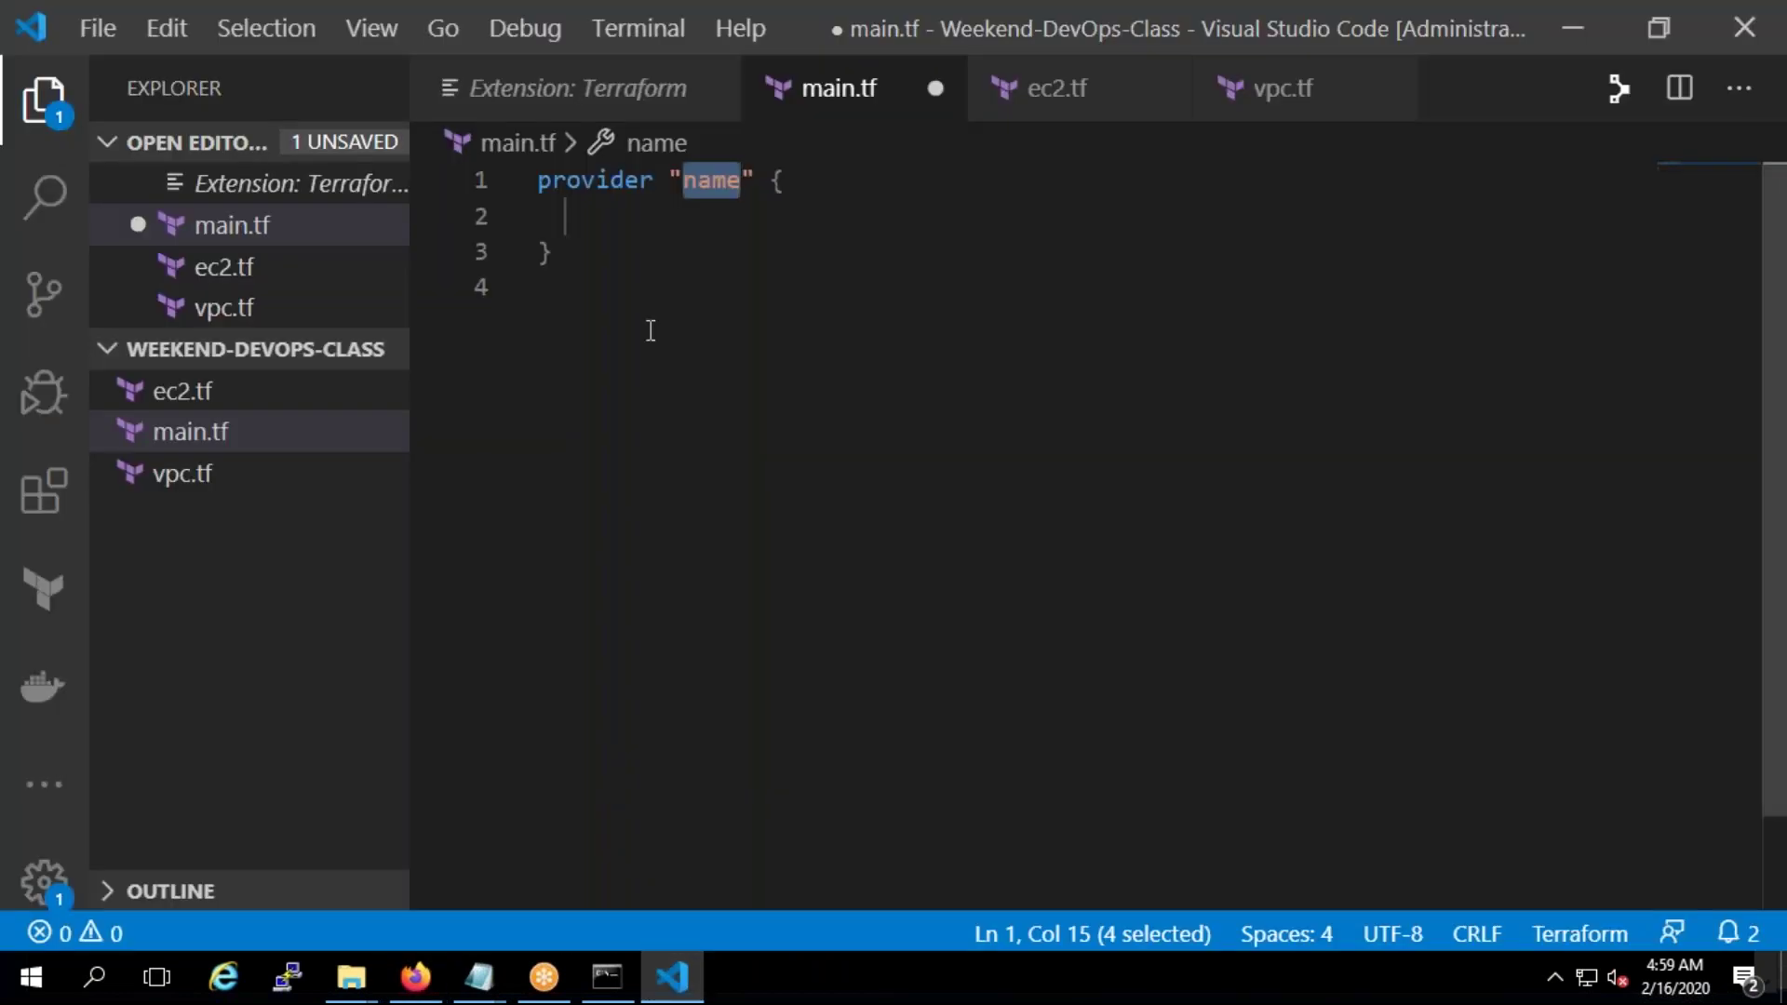
pyautogui.moveTo(598, 311); pyautogui.dragTo(479, 174)
pyautogui.hotkey('ctrl', 'v')
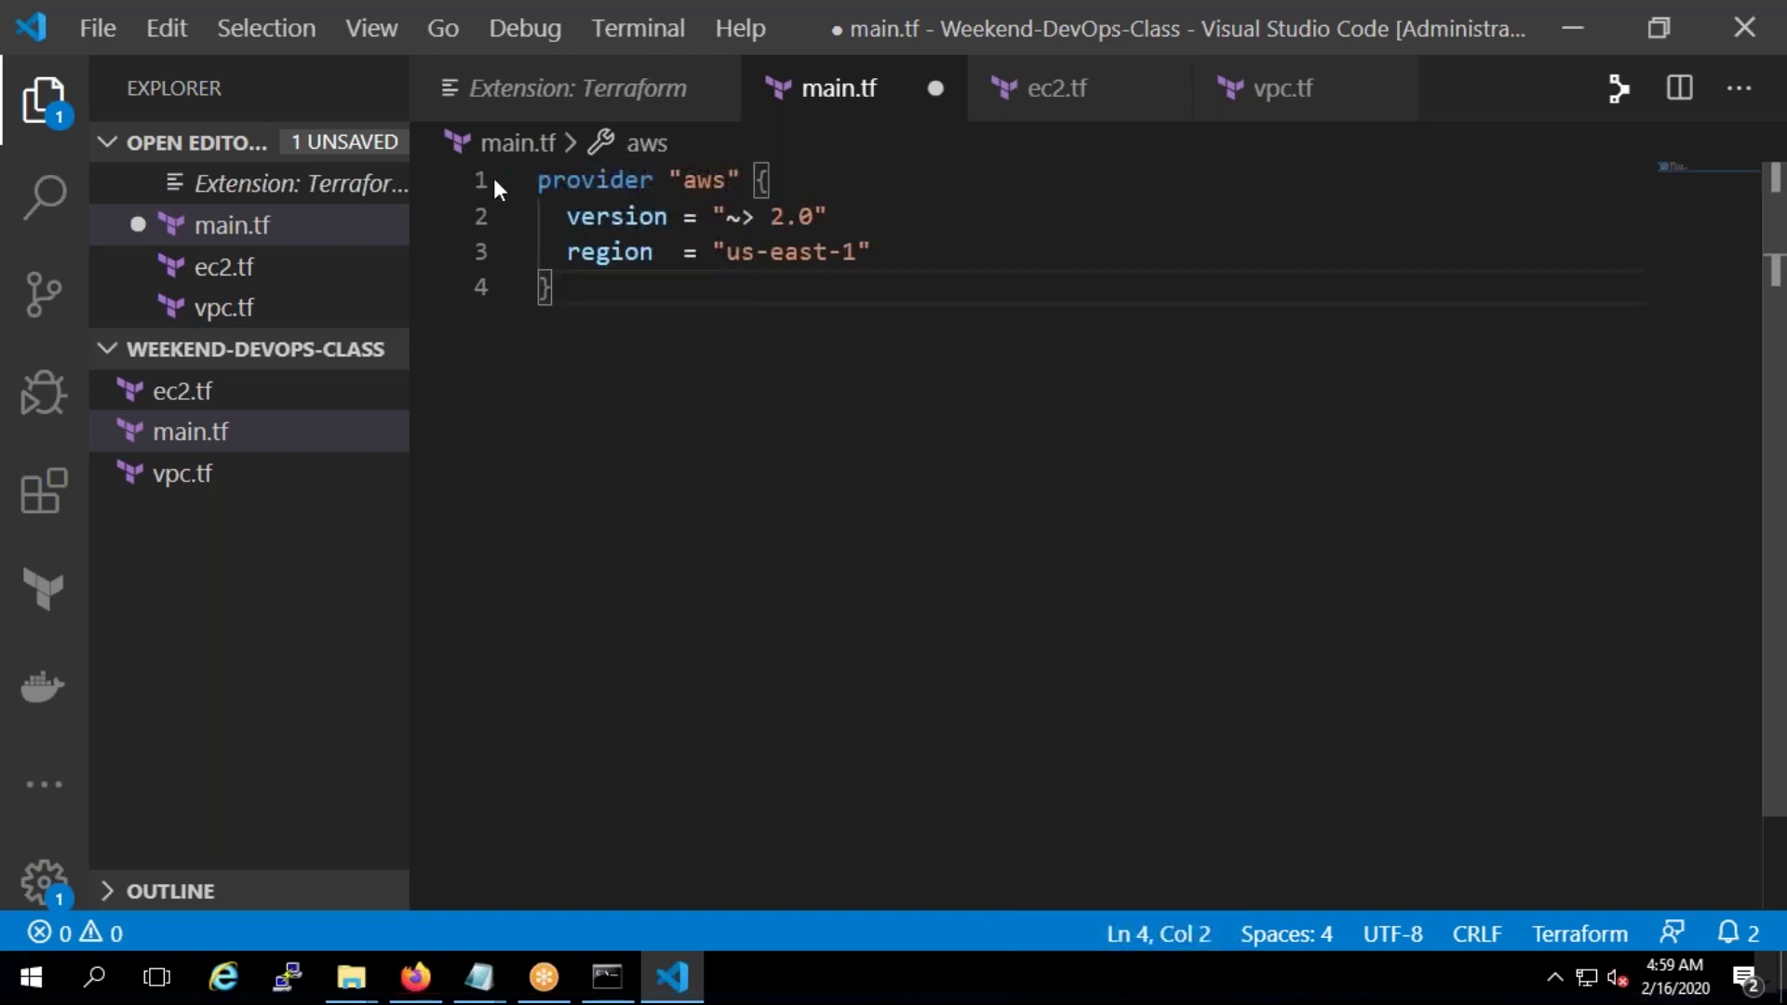
pyautogui.doubleClick(714, 180)
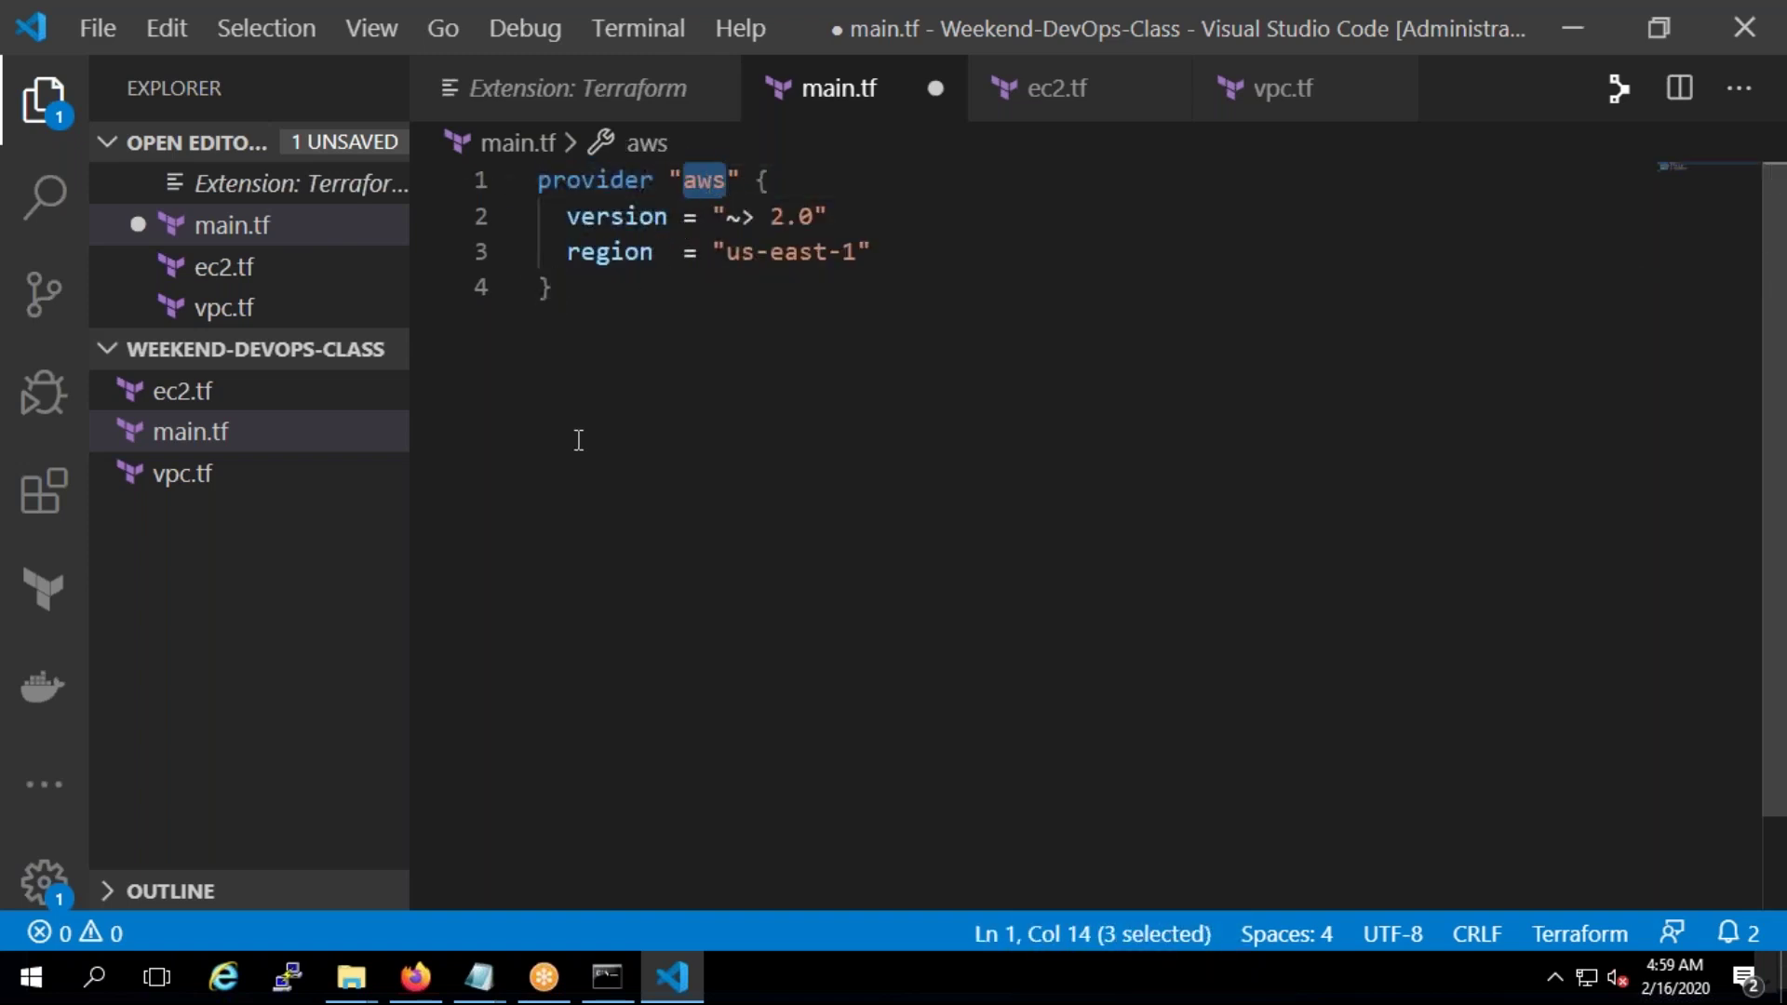
pyautogui.click(645, 394)
pyautogui.doubleClick(702, 181)
pyautogui.hotkey('ctrl', 's')
# Switch to the Command Prompt, run terraform init in C:\Weekend-DevOps-Class and check the plugin download line in the output
pyautogui.click(607, 968)
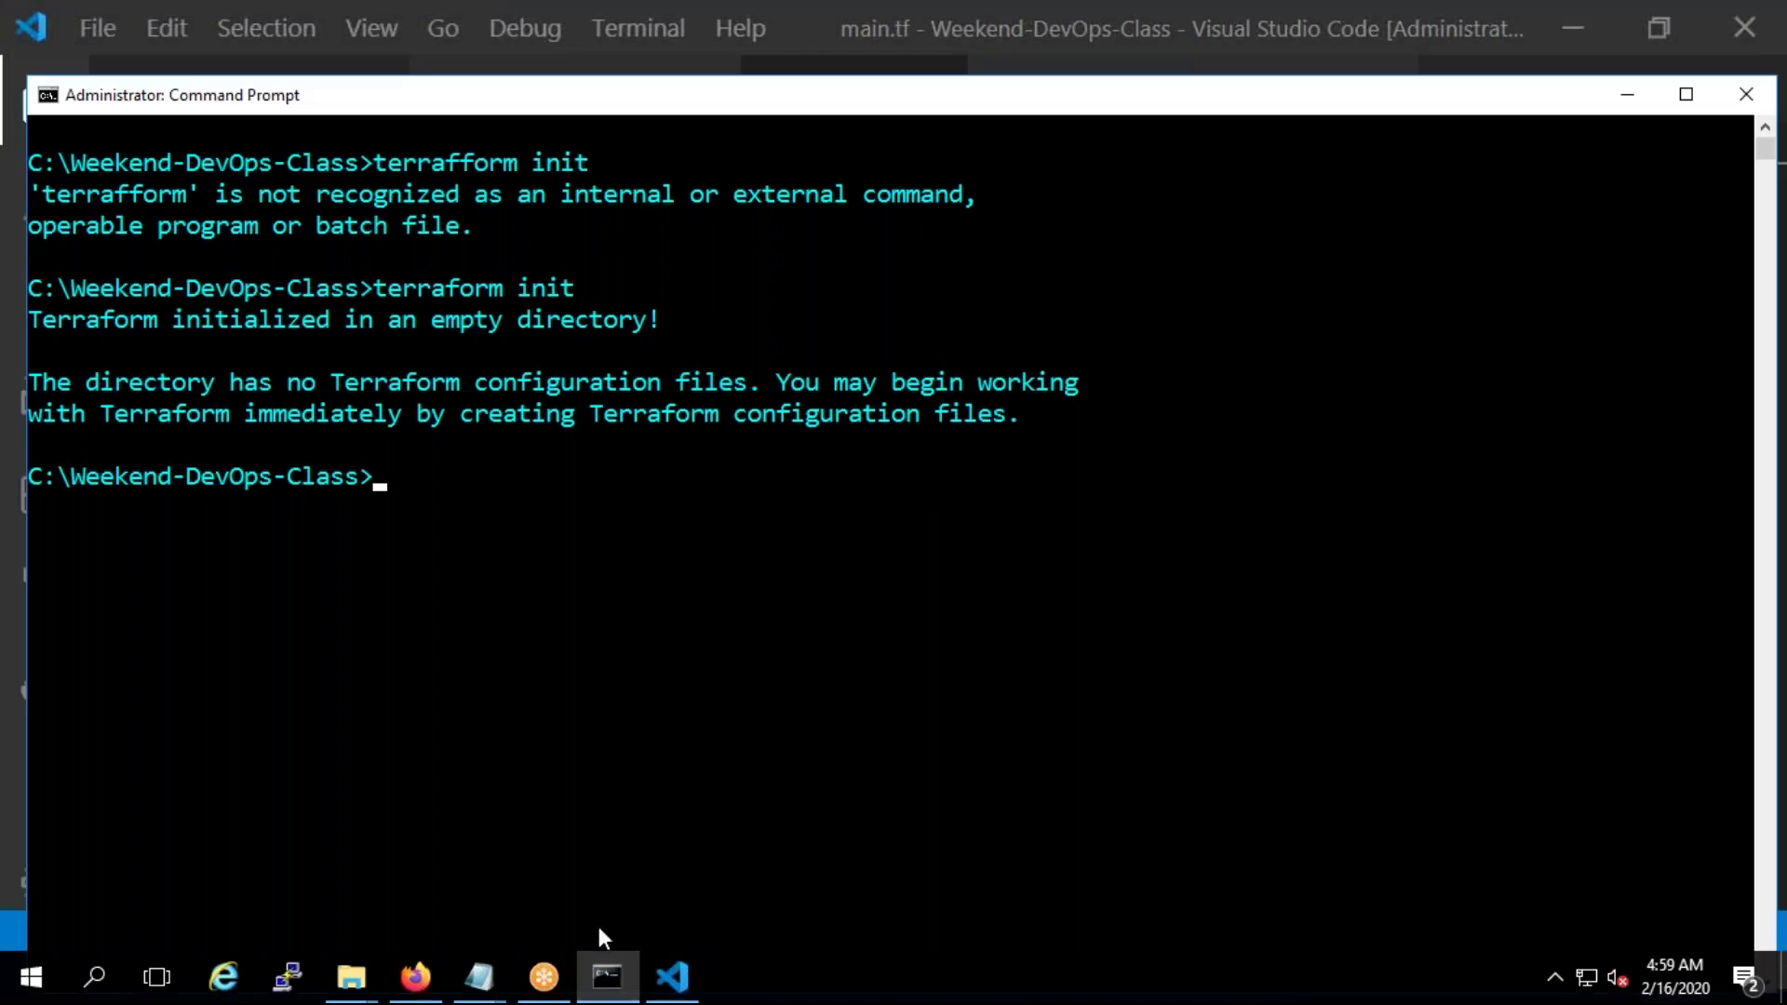
pyautogui.press('Up')
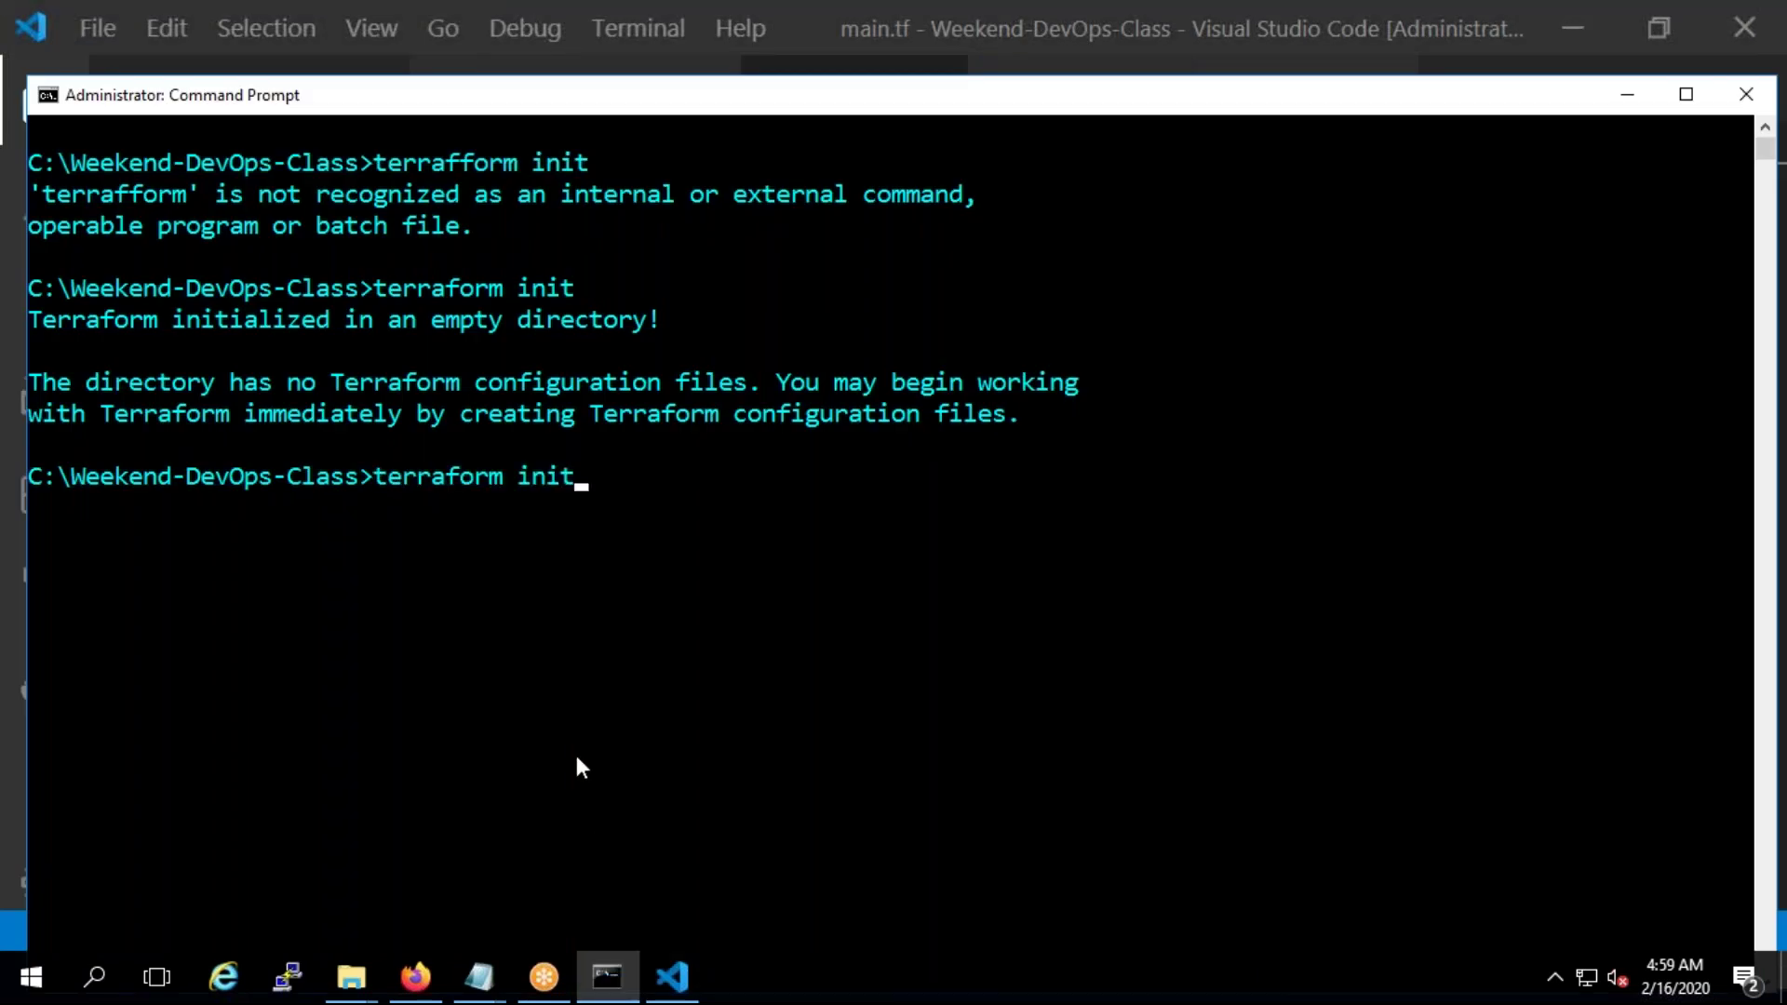
pyautogui.press('Return')
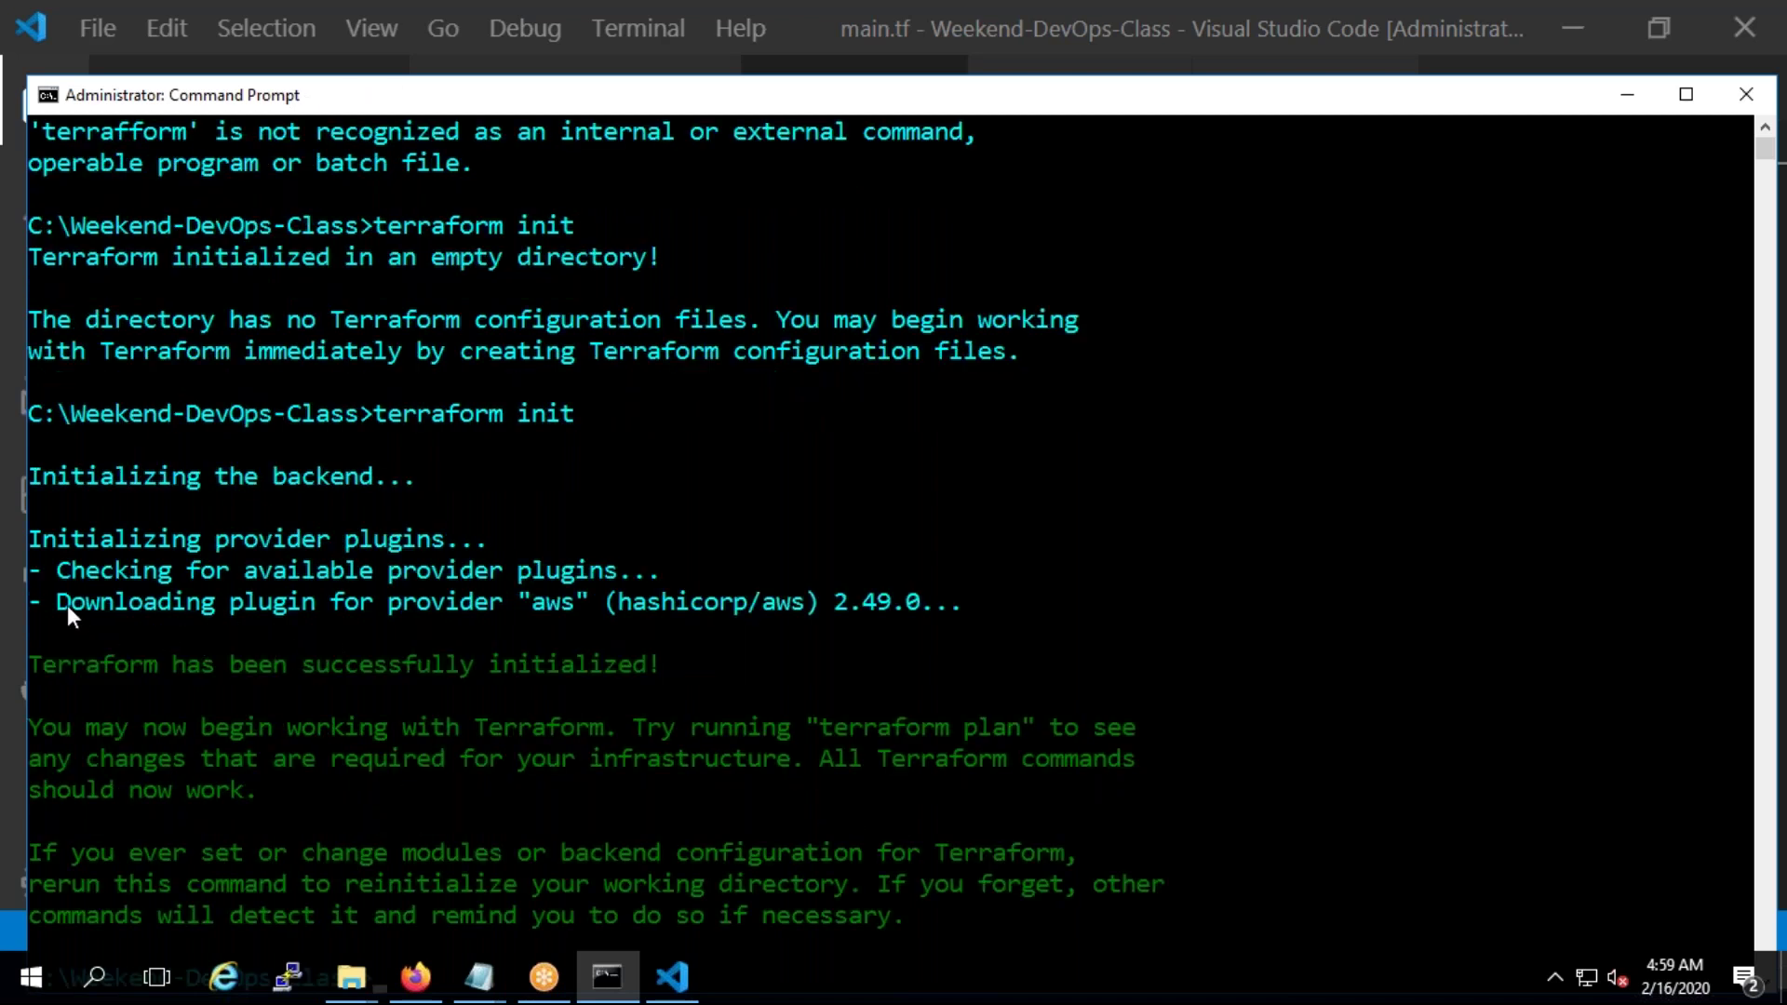
pyautogui.moveTo(67, 605); pyautogui.dragTo(103, 599)
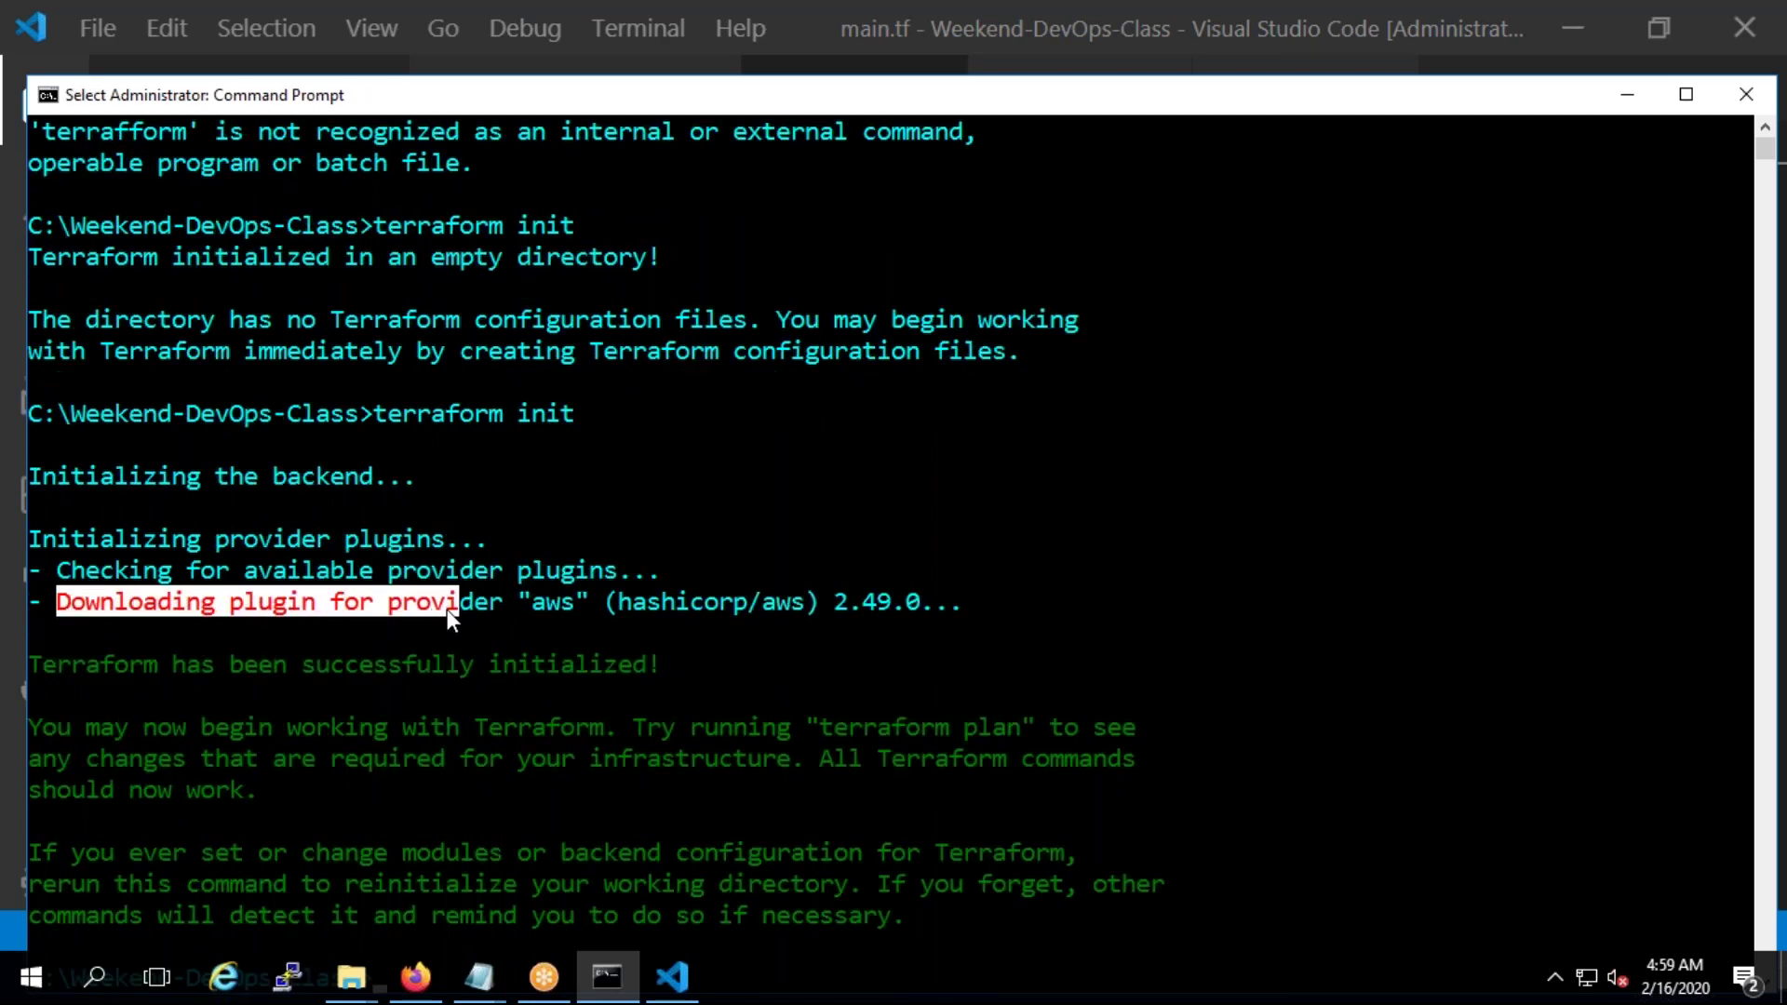
pyautogui.moveTo(537, 612); pyautogui.dragTo(694, 614)
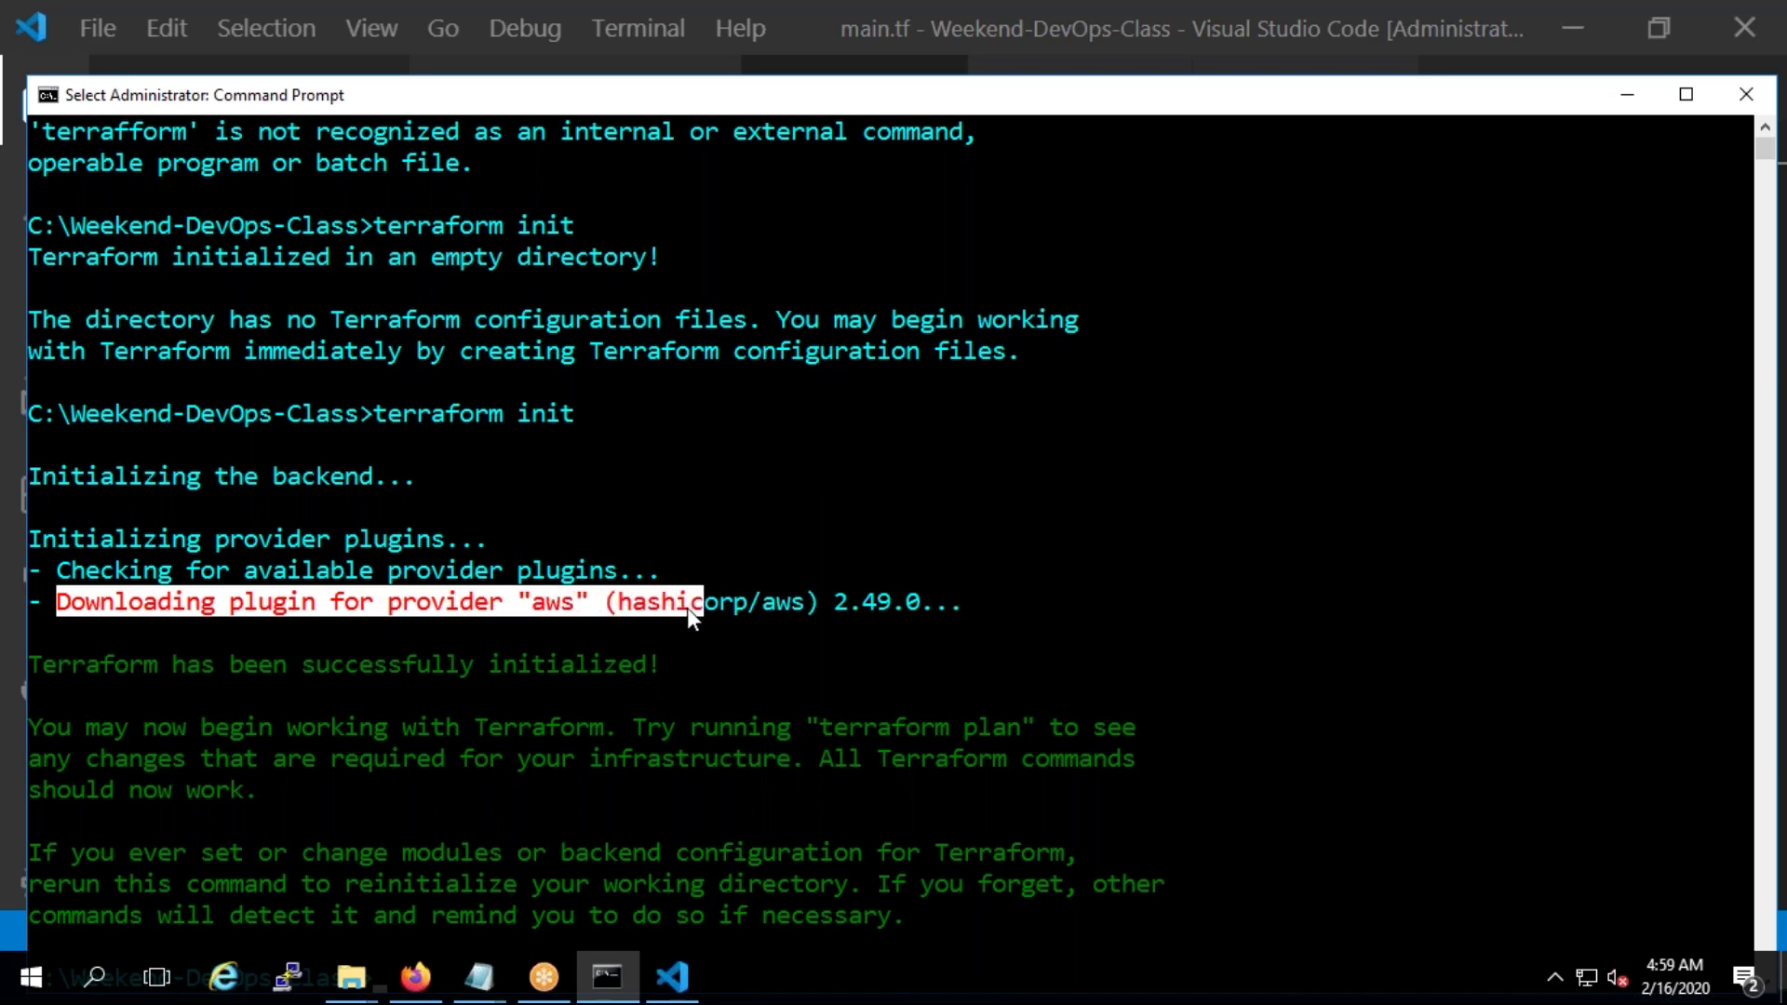
# Switch to the Weekend-DevOps-Class folder in File Explorer and look for the provider plugin in .terraform\plugins\windows_amd64
pyautogui.click(672, 977)
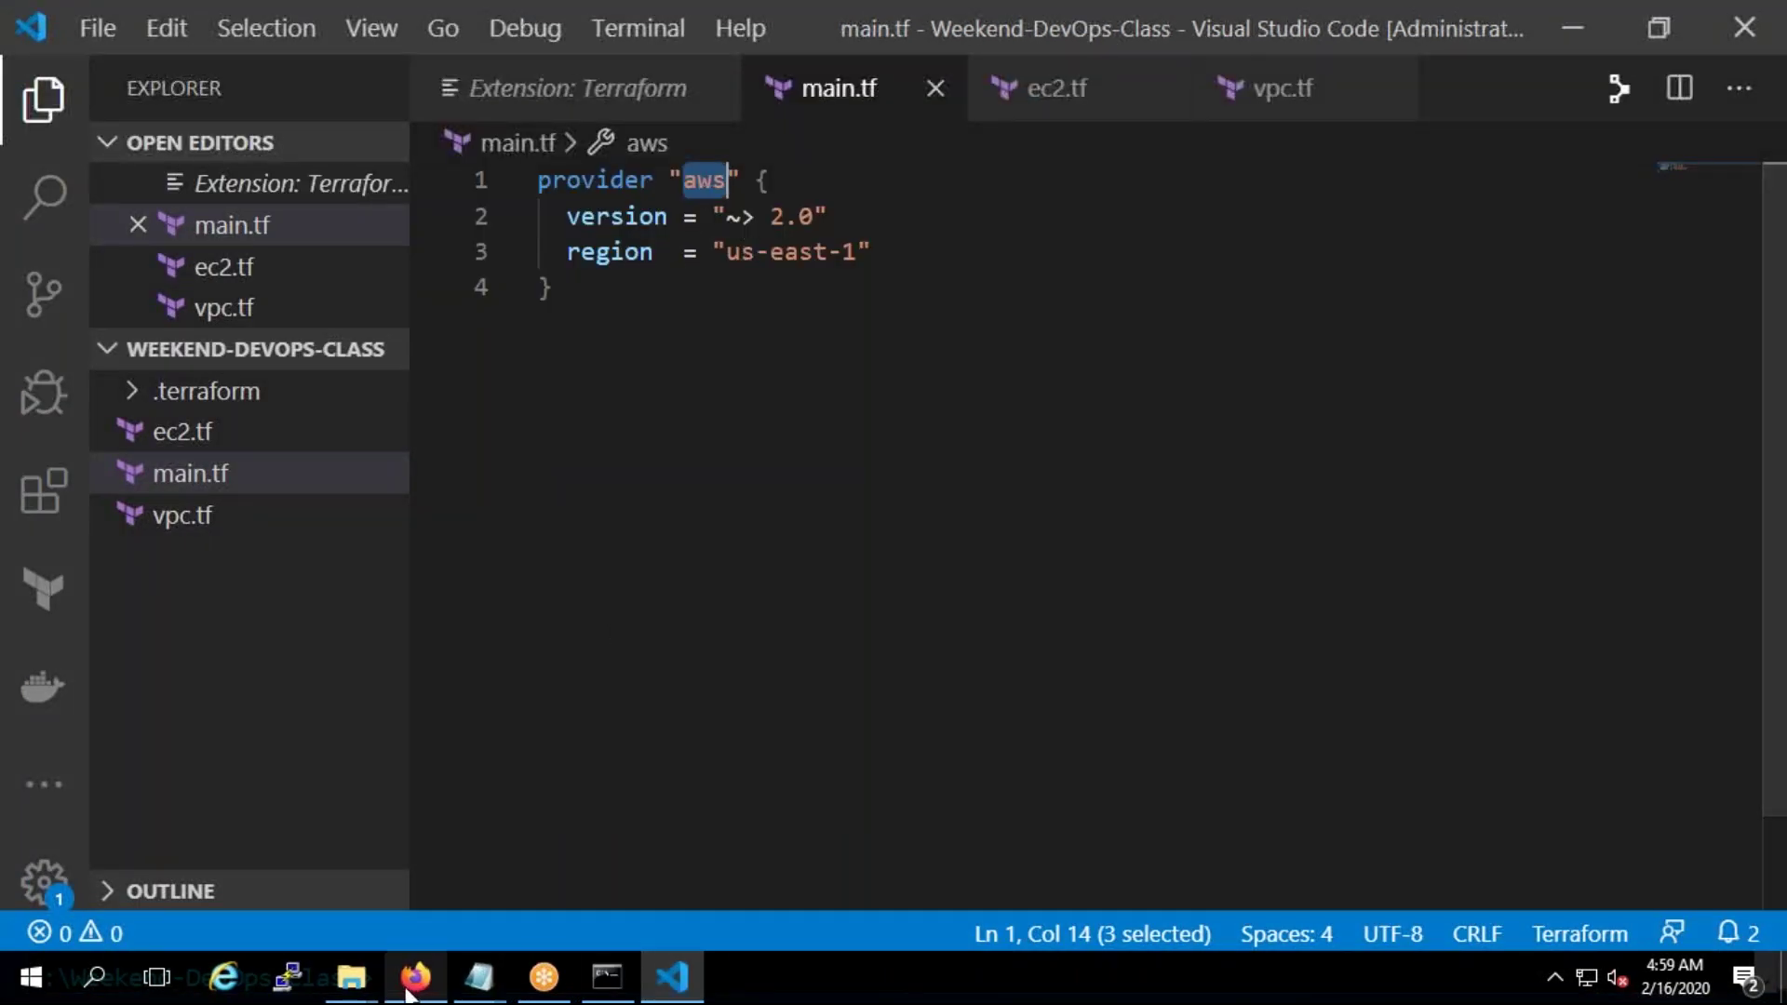
pyautogui.click(359, 983)
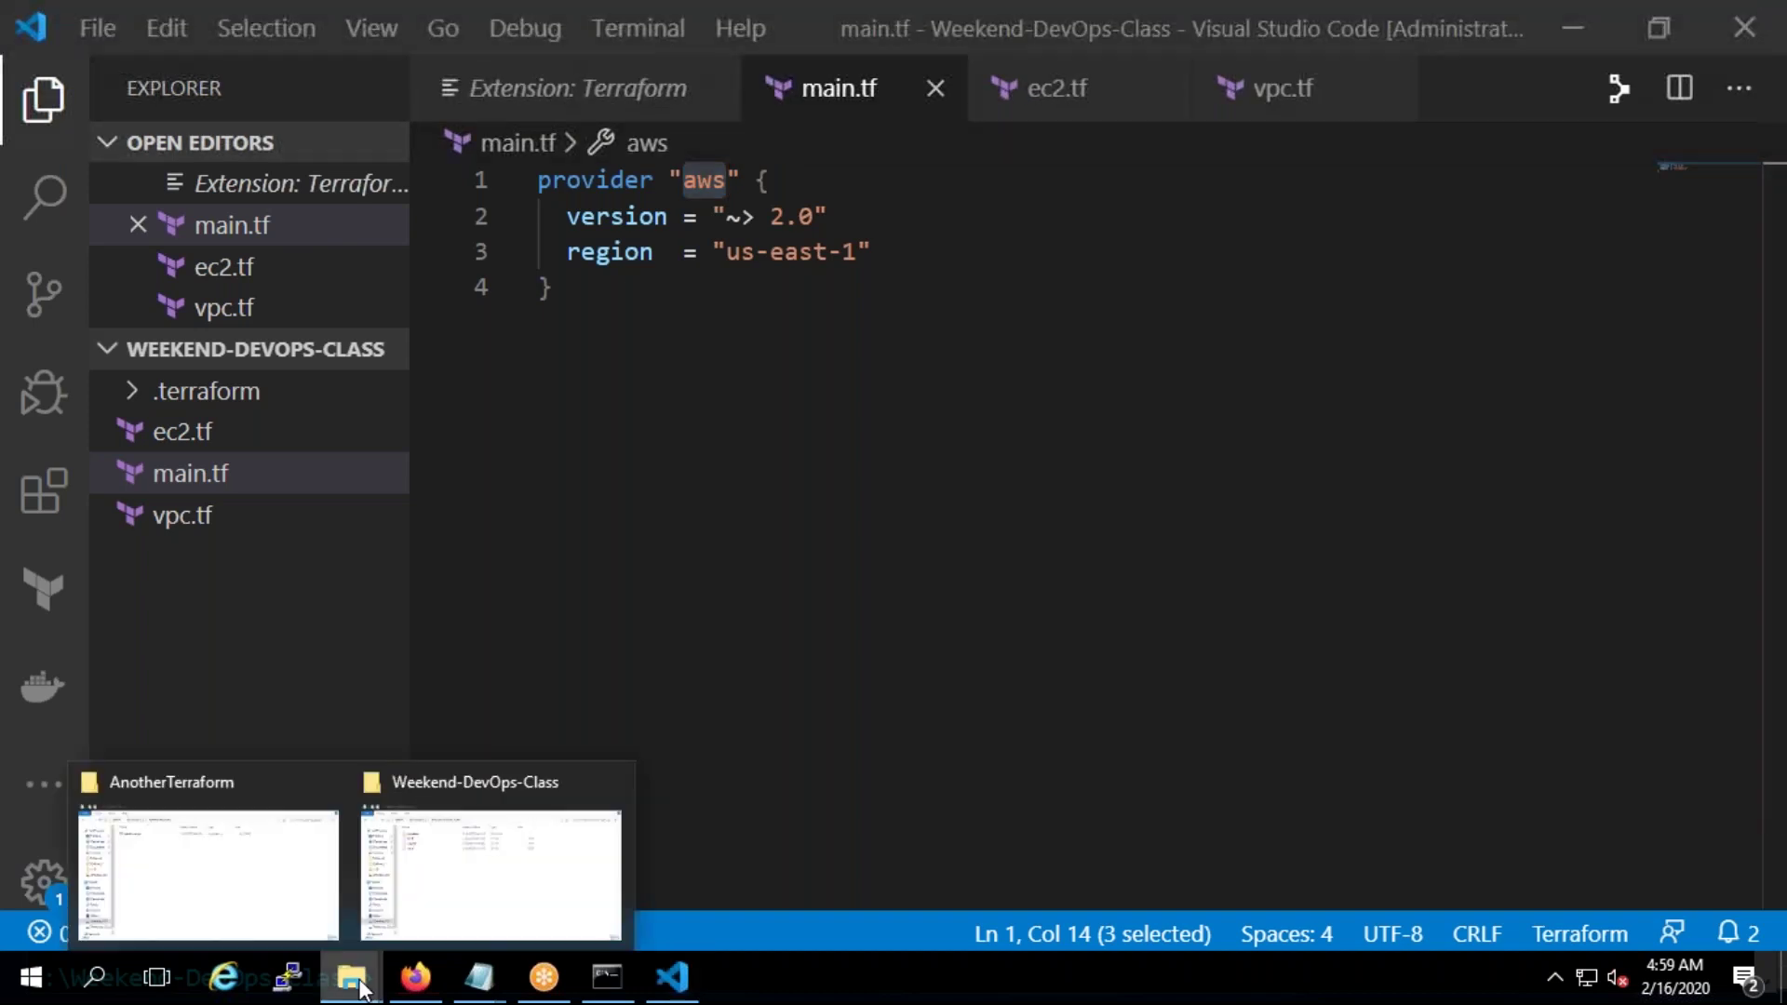
pyautogui.click(480, 895)
pyautogui.click(367, 175)
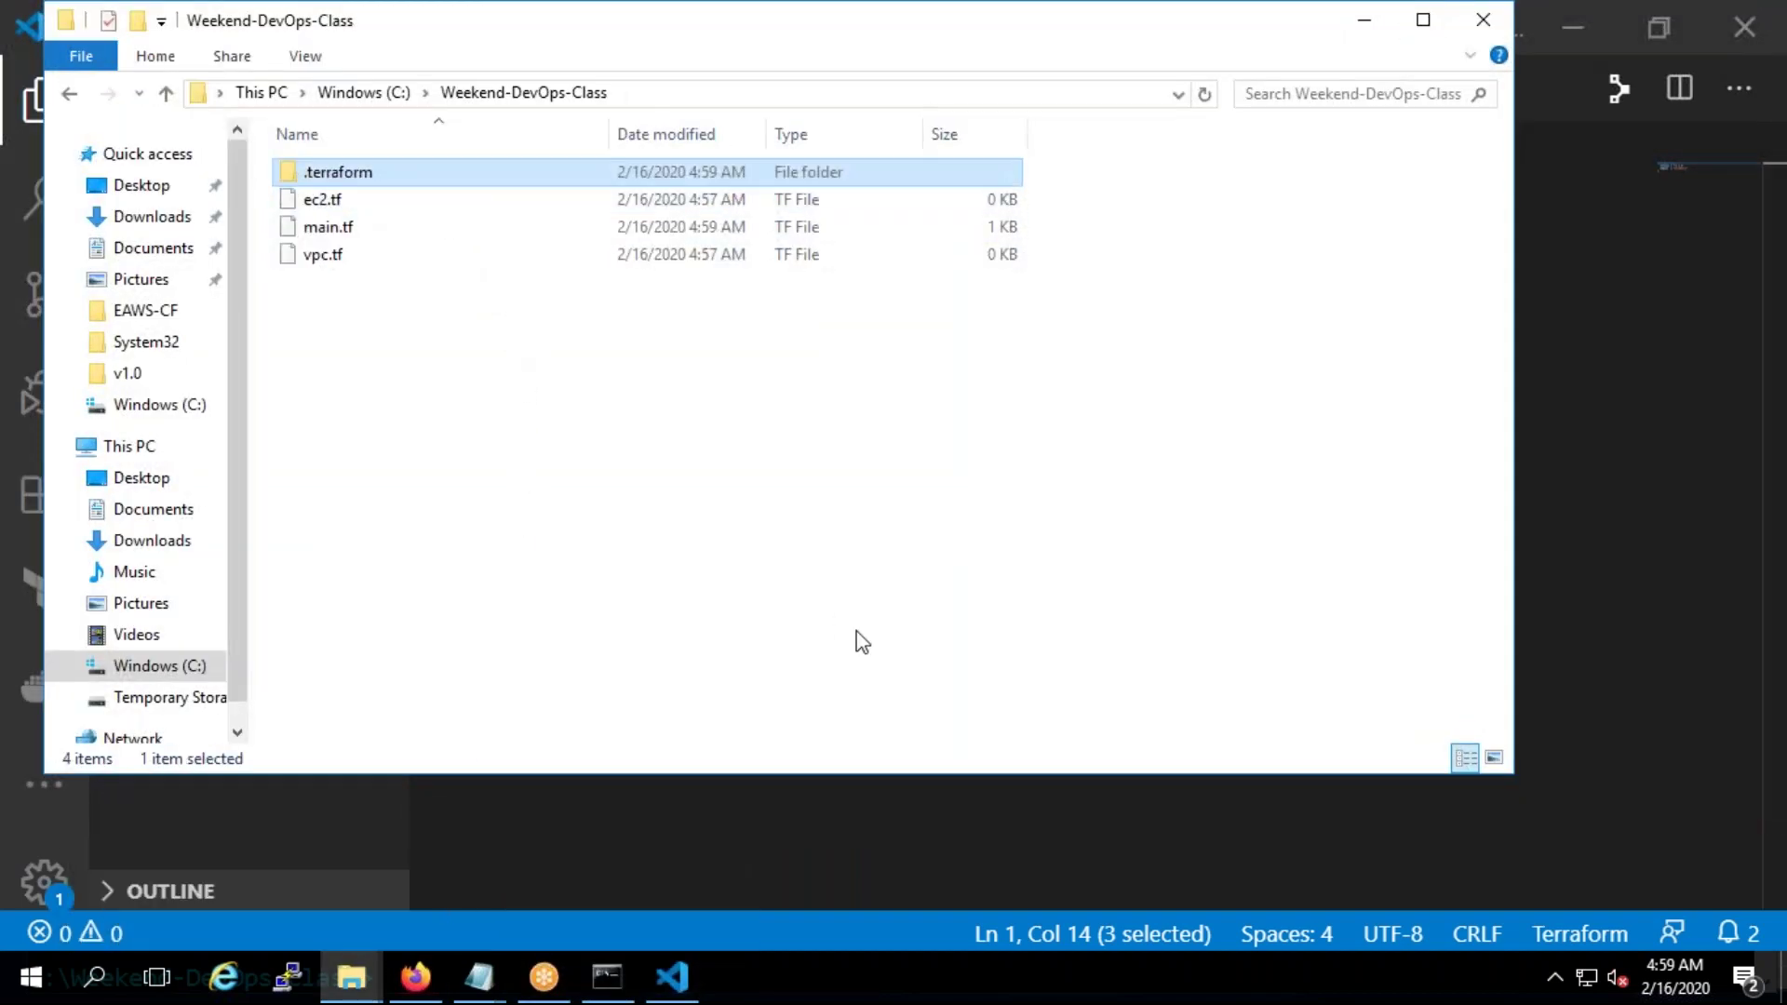
pyautogui.doubleClick(409, 175)
pyautogui.click(378, 175)
pyautogui.doubleClick(376, 175)
pyautogui.click(376, 175)
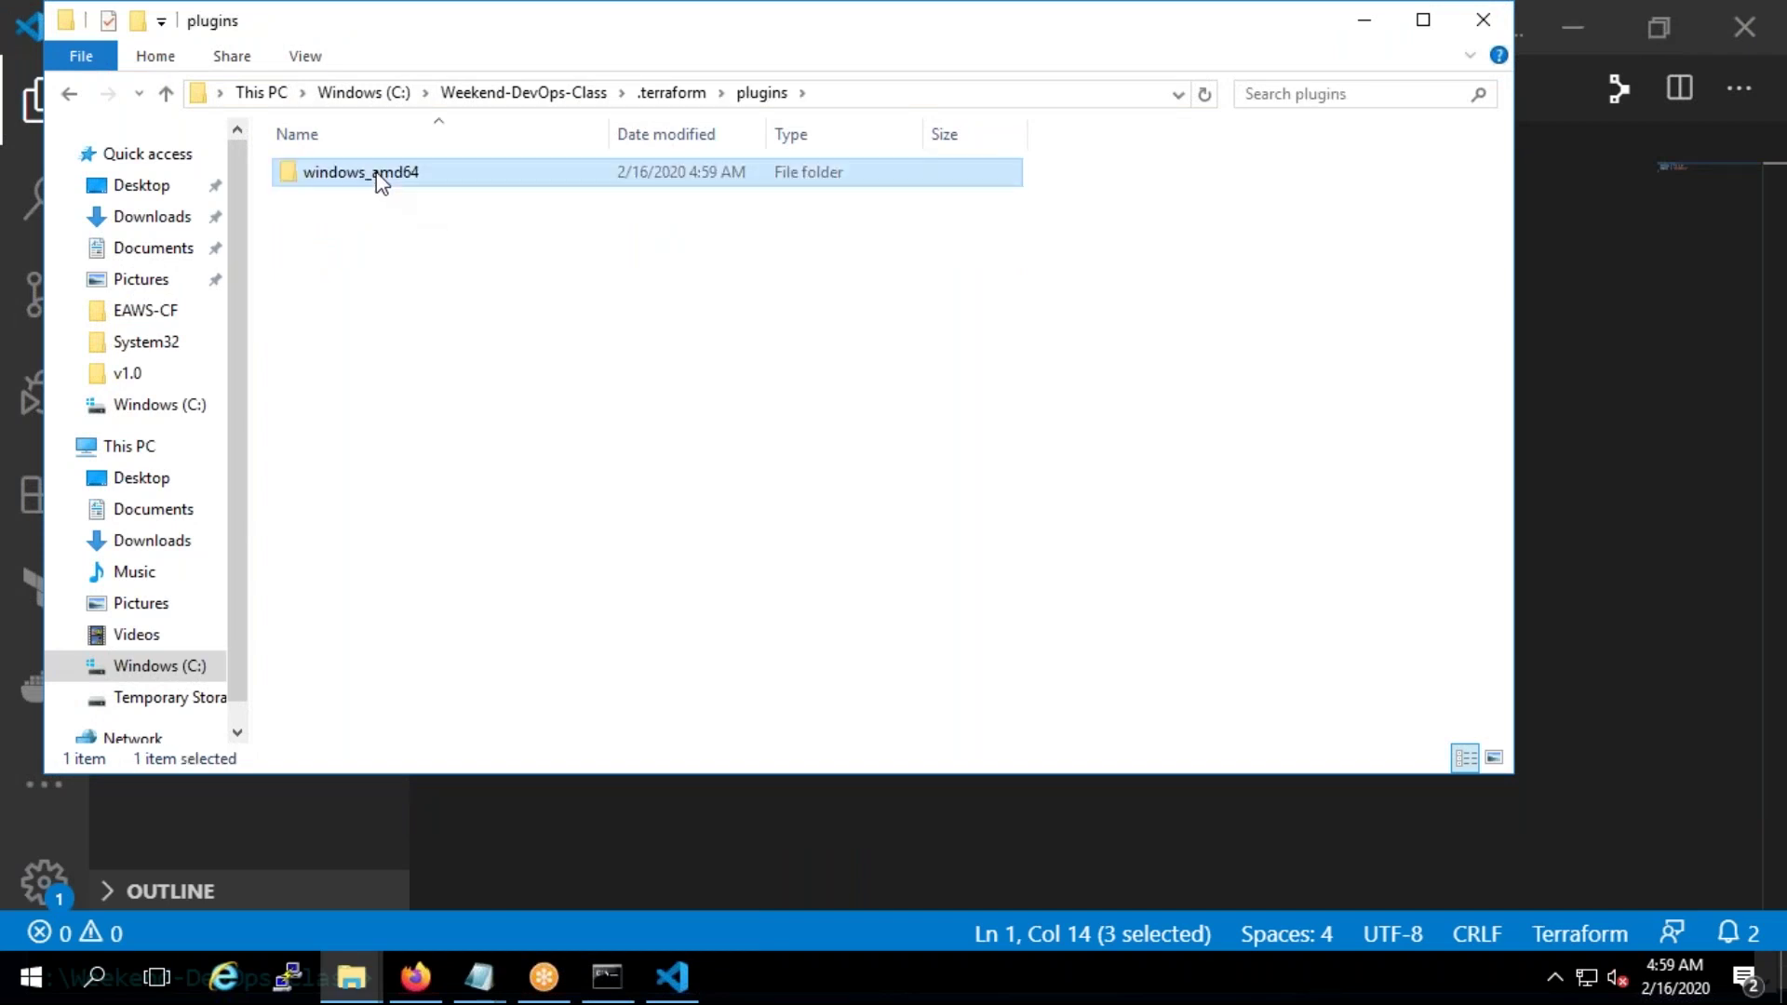
pyautogui.click(417, 229)
pyautogui.doubleClick(411, 176)
pyautogui.click(424, 204)
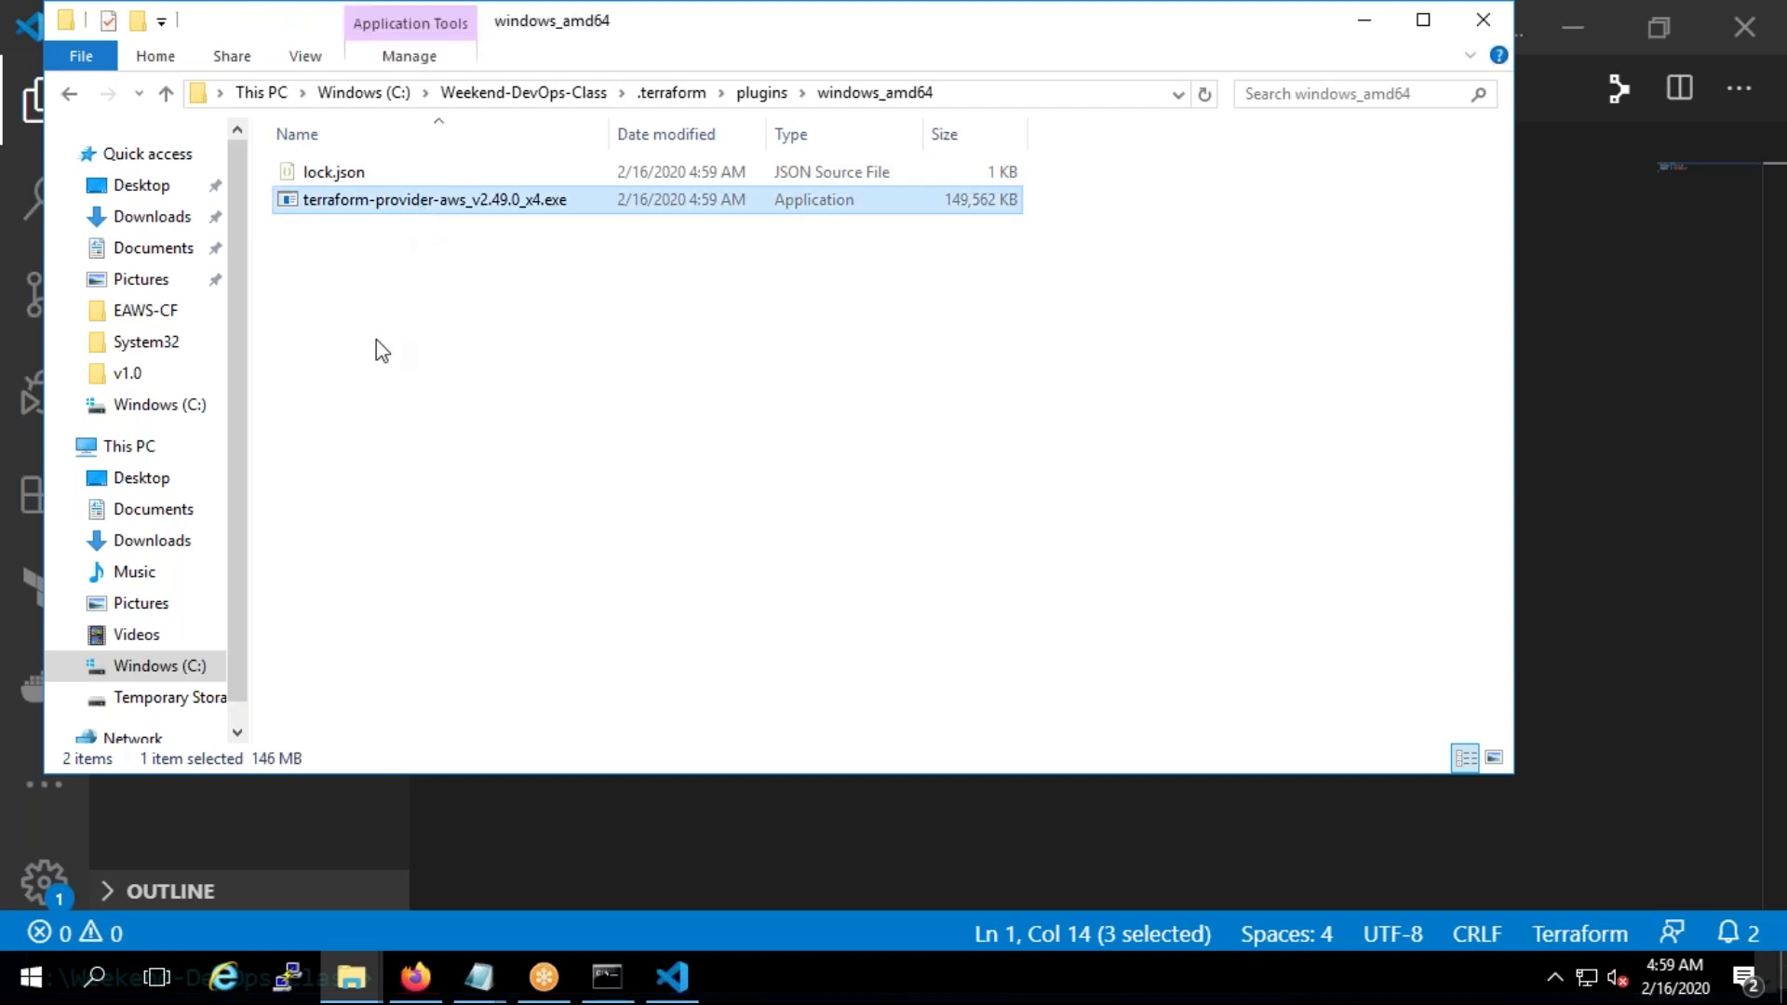
# Go back to the Weekend-DevOps-Class folder and delete the .terraform folder
pyautogui.click(558, 92)
pyautogui.click(370, 176)
pyautogui.press('Delete')
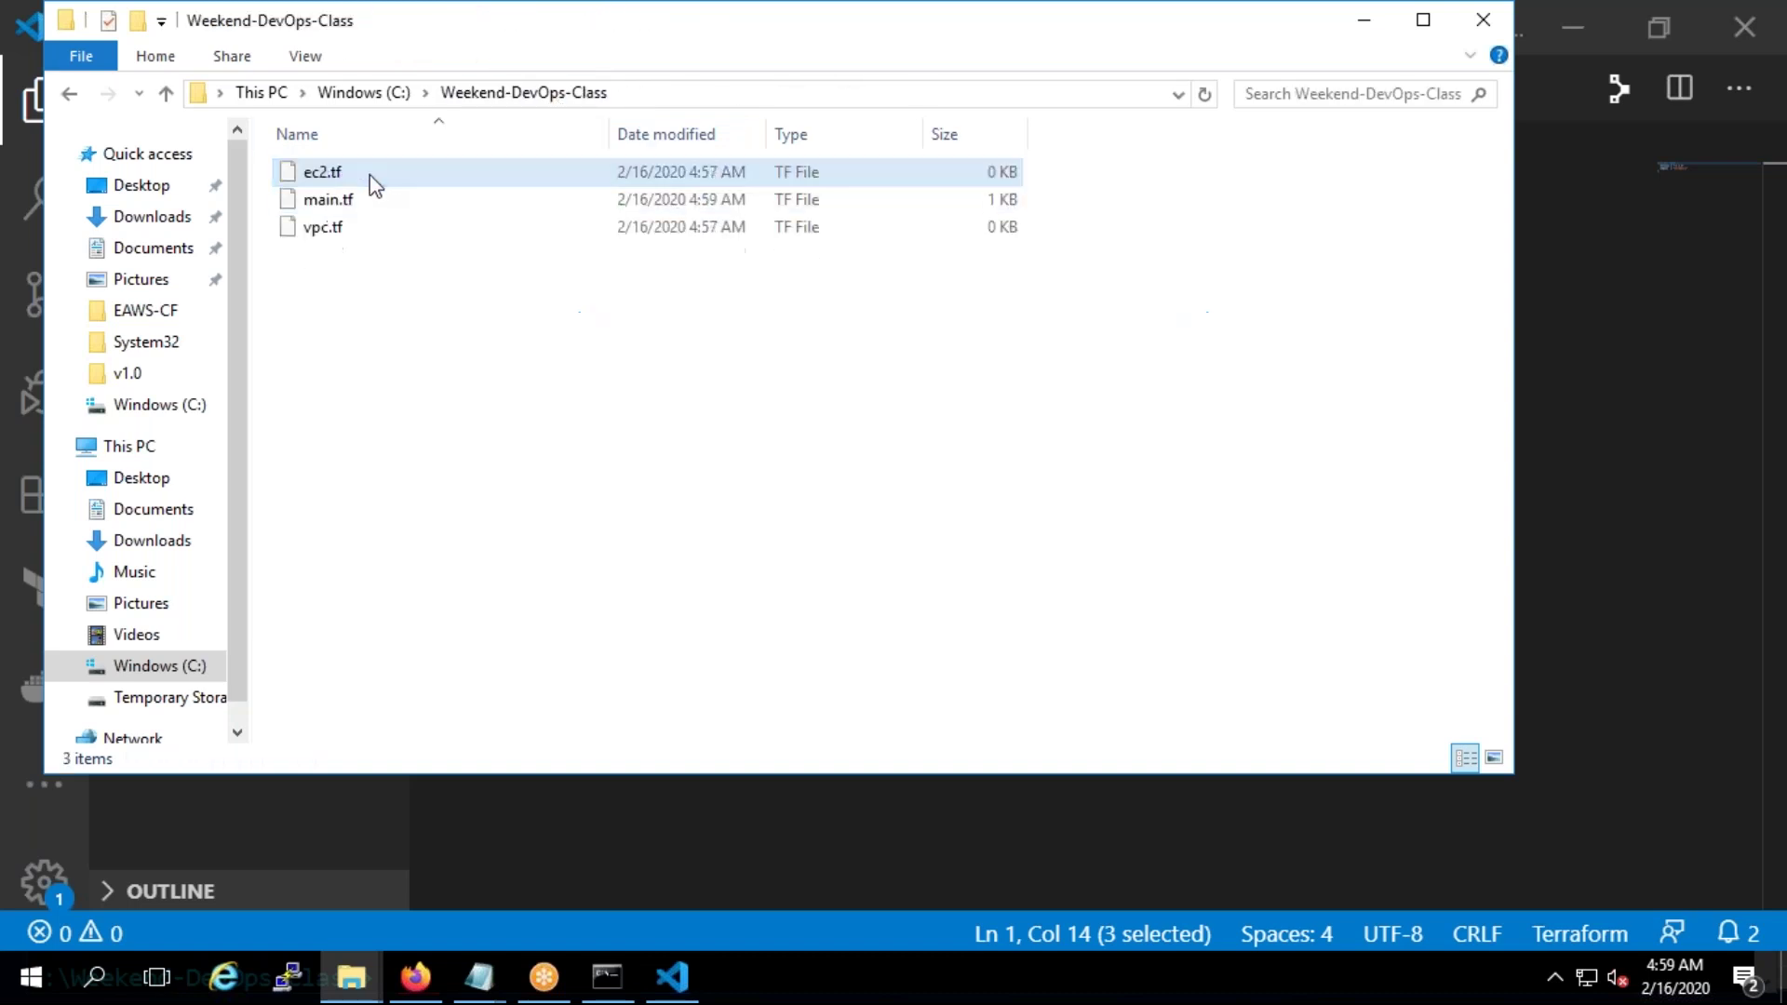
# Return to Visual Studio Code, change the provider name in main.tf to "azure" and save the file
pyautogui.hotkey('alt', 'Tab')
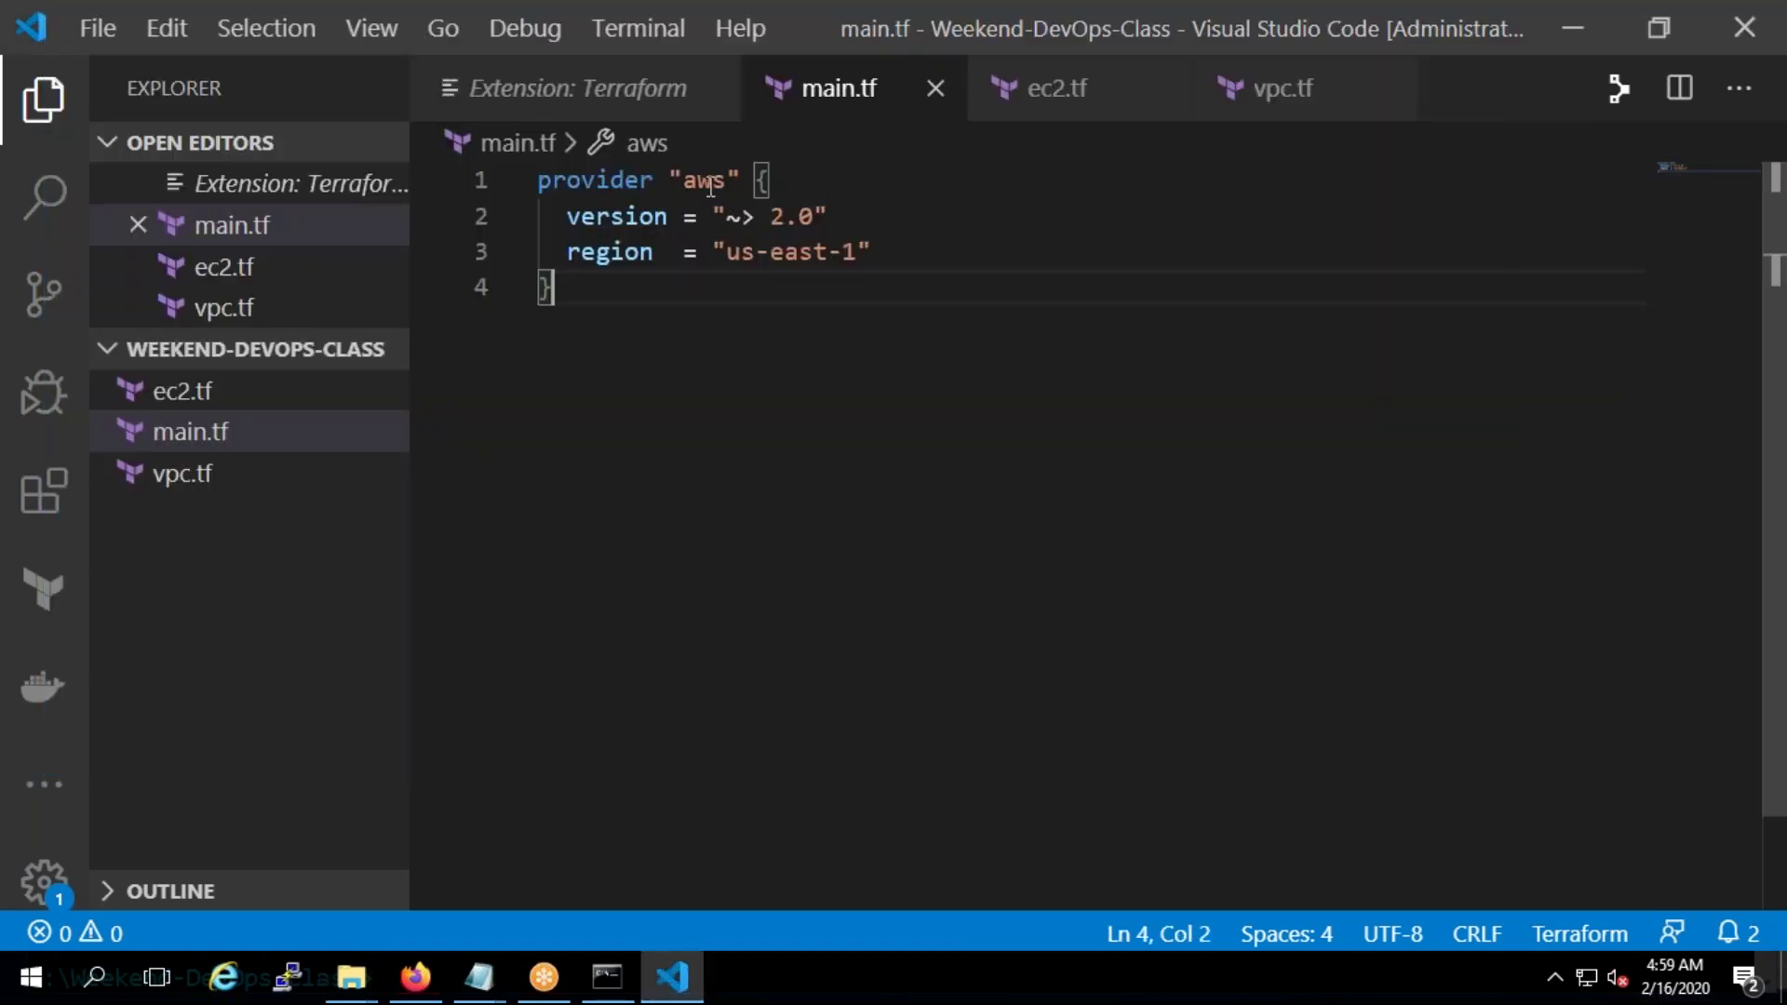
pyautogui.doubleClick(711, 181)
pyautogui.write('azure')
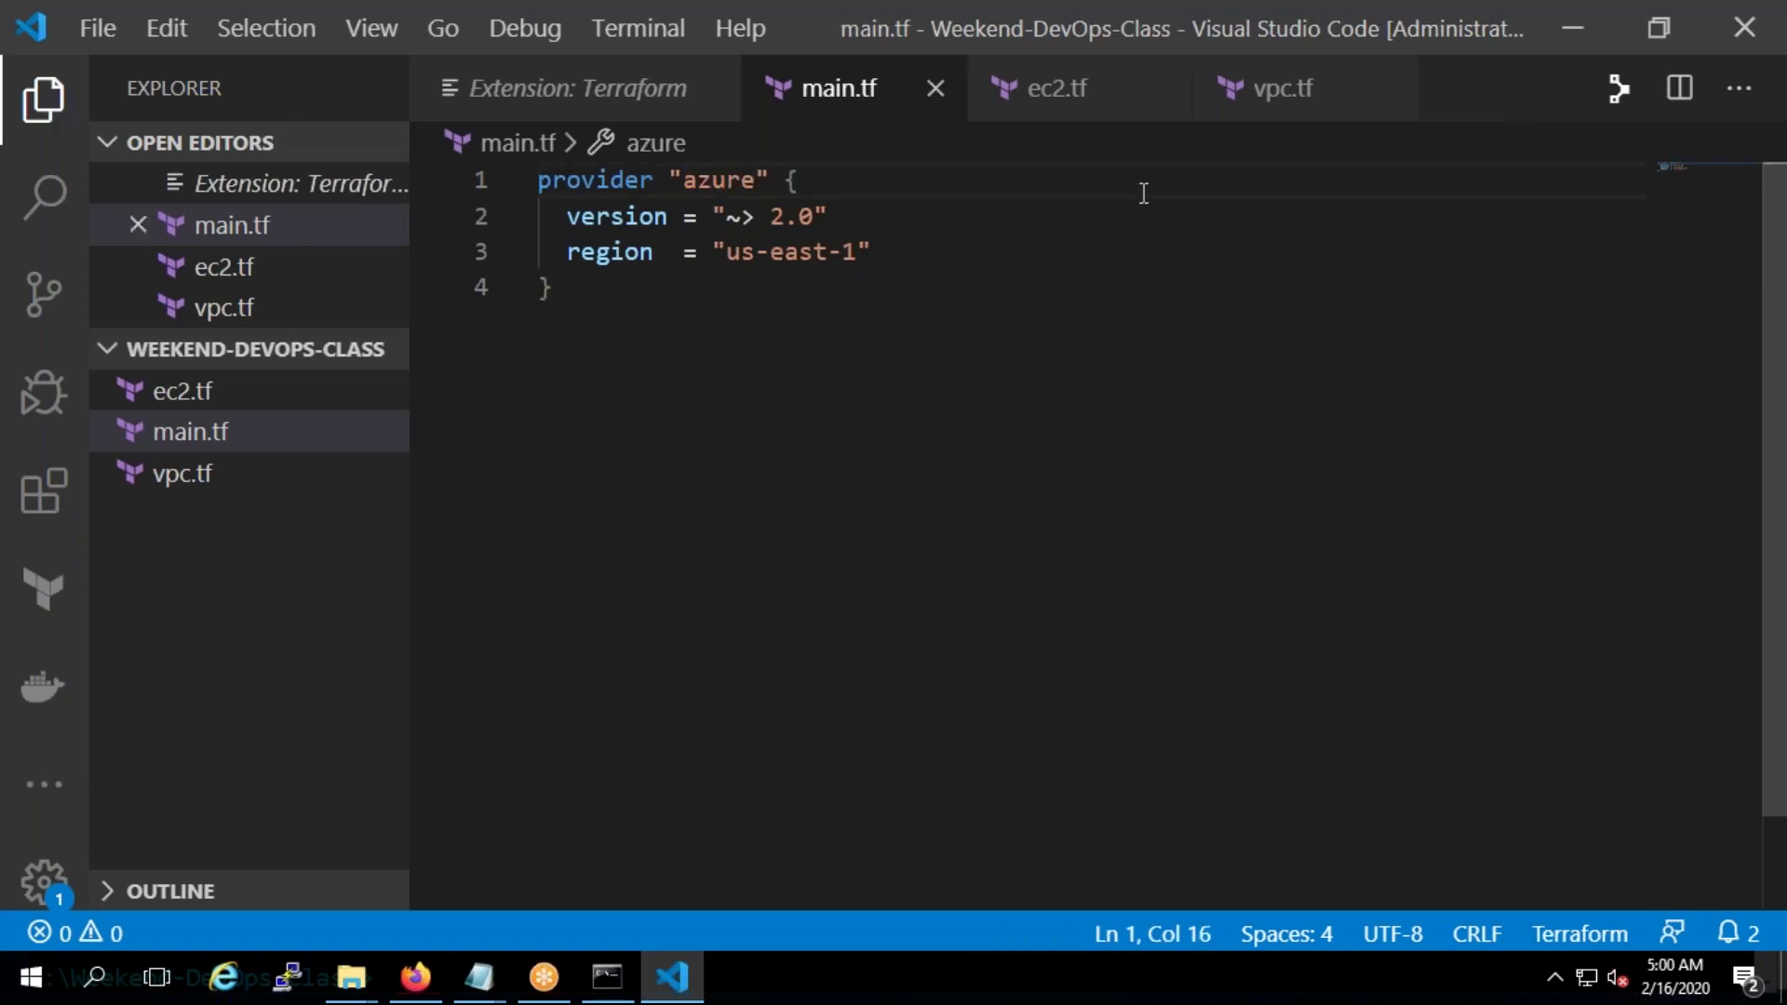
# Switch to the Command Prompt and rerun terraform init for the azure provider
pyautogui.click(606, 975)
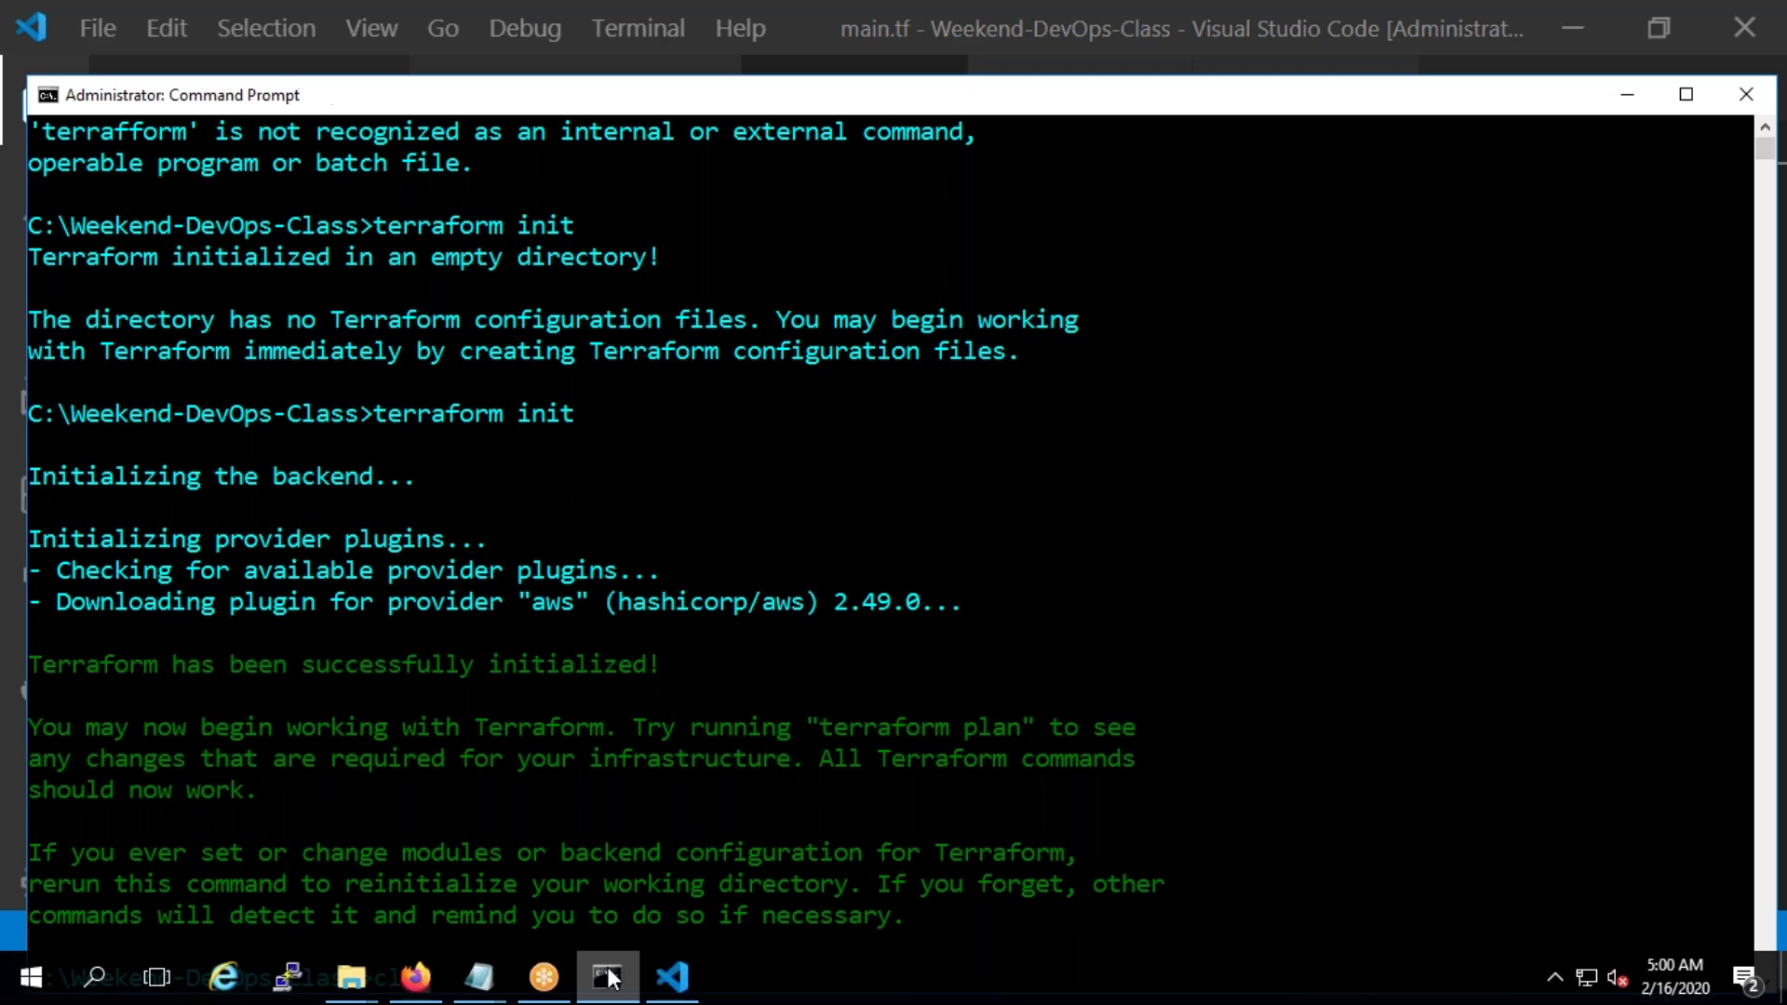
pyautogui.press('Return')
pyautogui.press('Up')
pyautogui.press('Up')
pyautogui.press('Return')
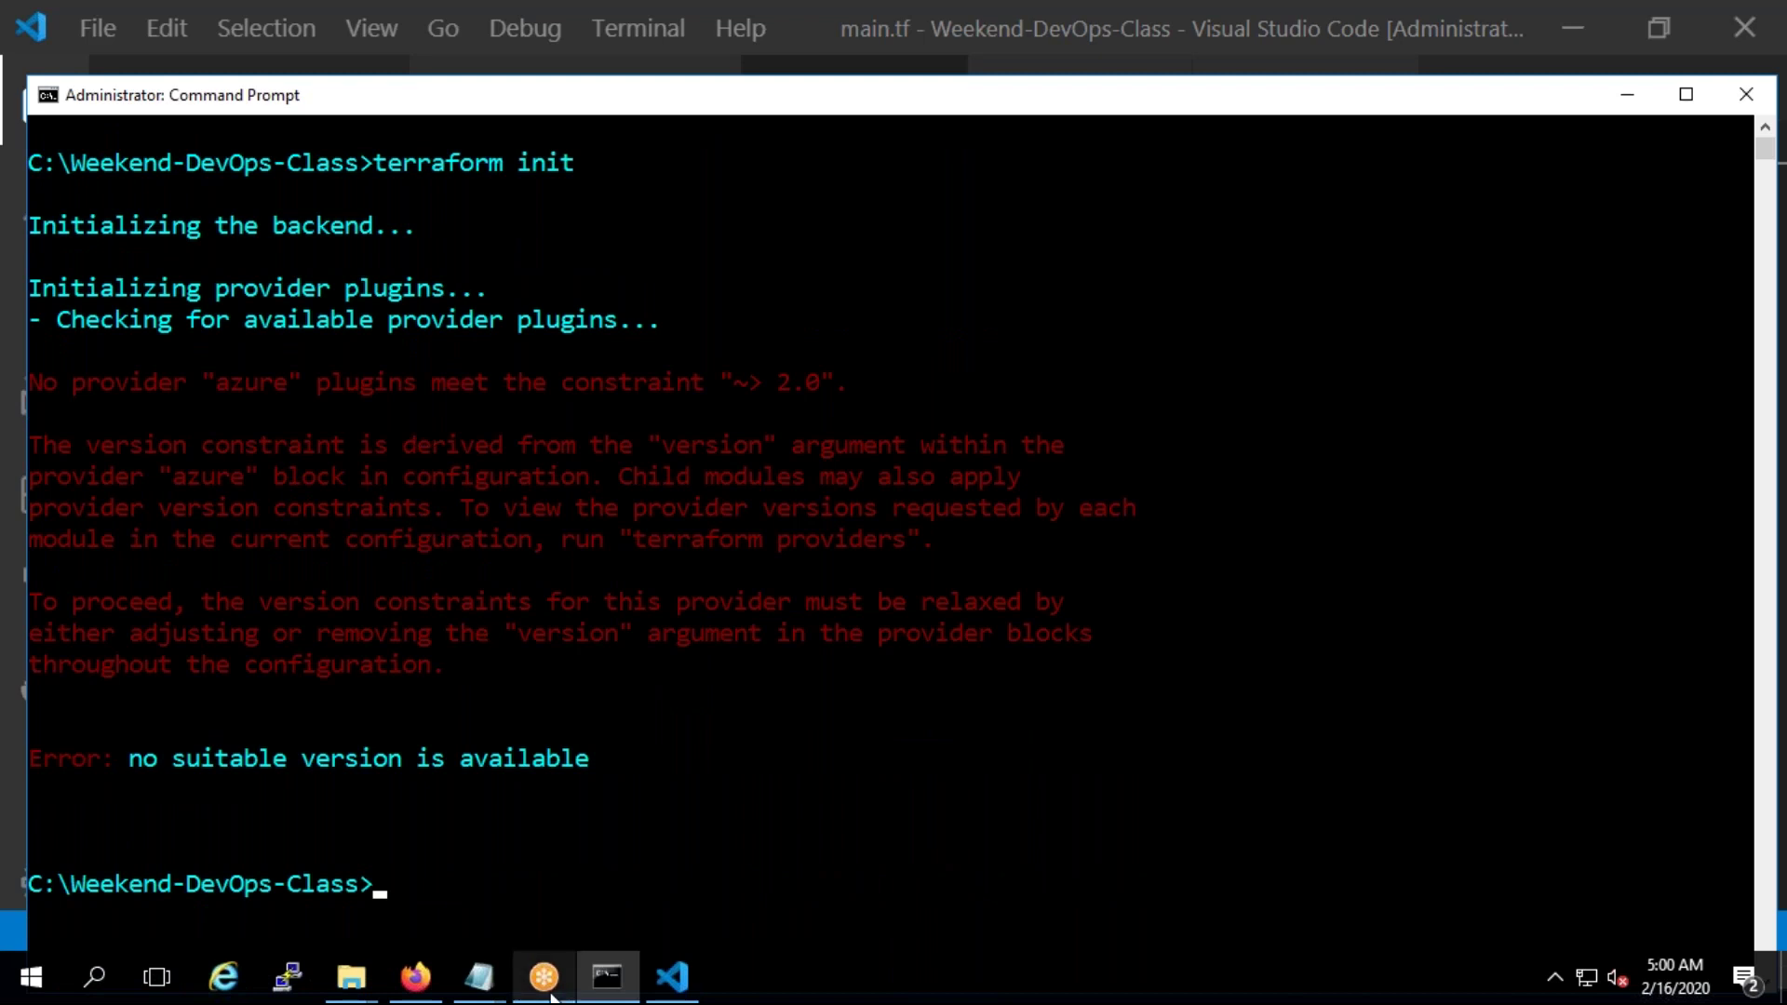
# Return to Visual Studio Code and delete the version argument from the provider "azure" block in main.tf
pyautogui.click(671, 976)
pyautogui.moveTo(826, 216); pyautogui.dragTo(565, 215)
pyautogui.press('BackSpace')
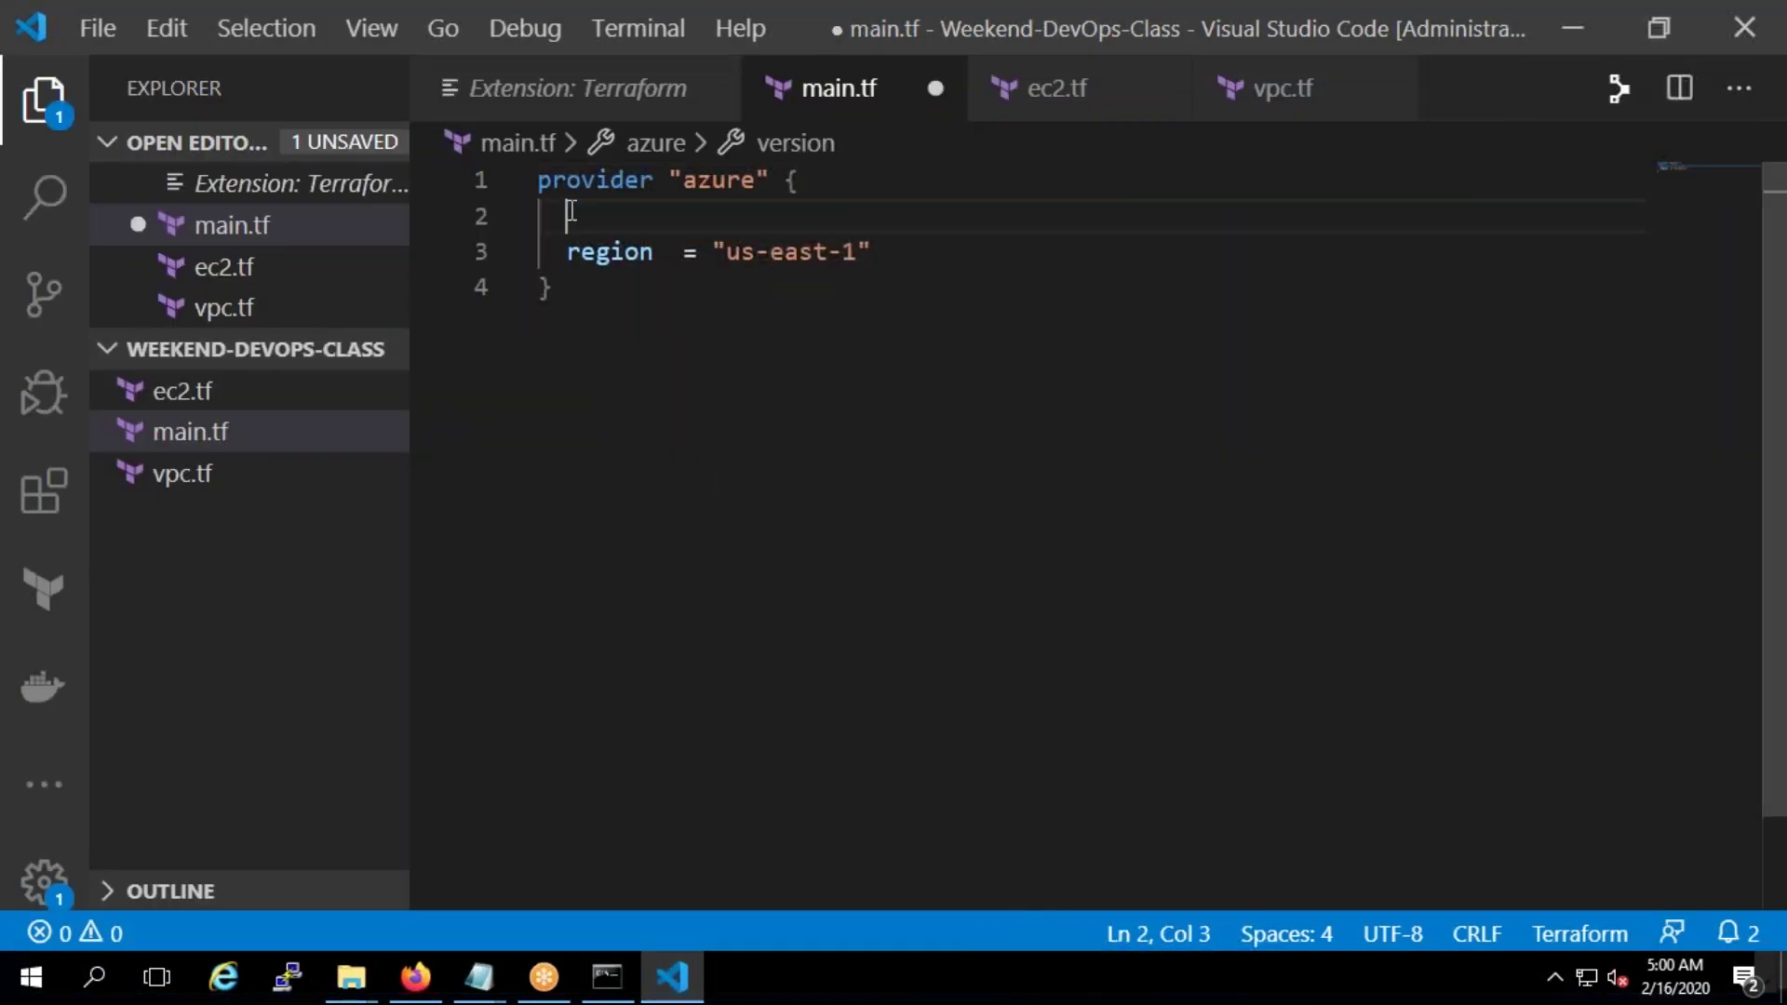
# Save main.tf without the version argument, then switch to the Command Prompt, clear it with cls and rerun terraform init
pyautogui.hotkey('ctrl', 's')
pyautogui.click(607, 976)
pyautogui.write('c')
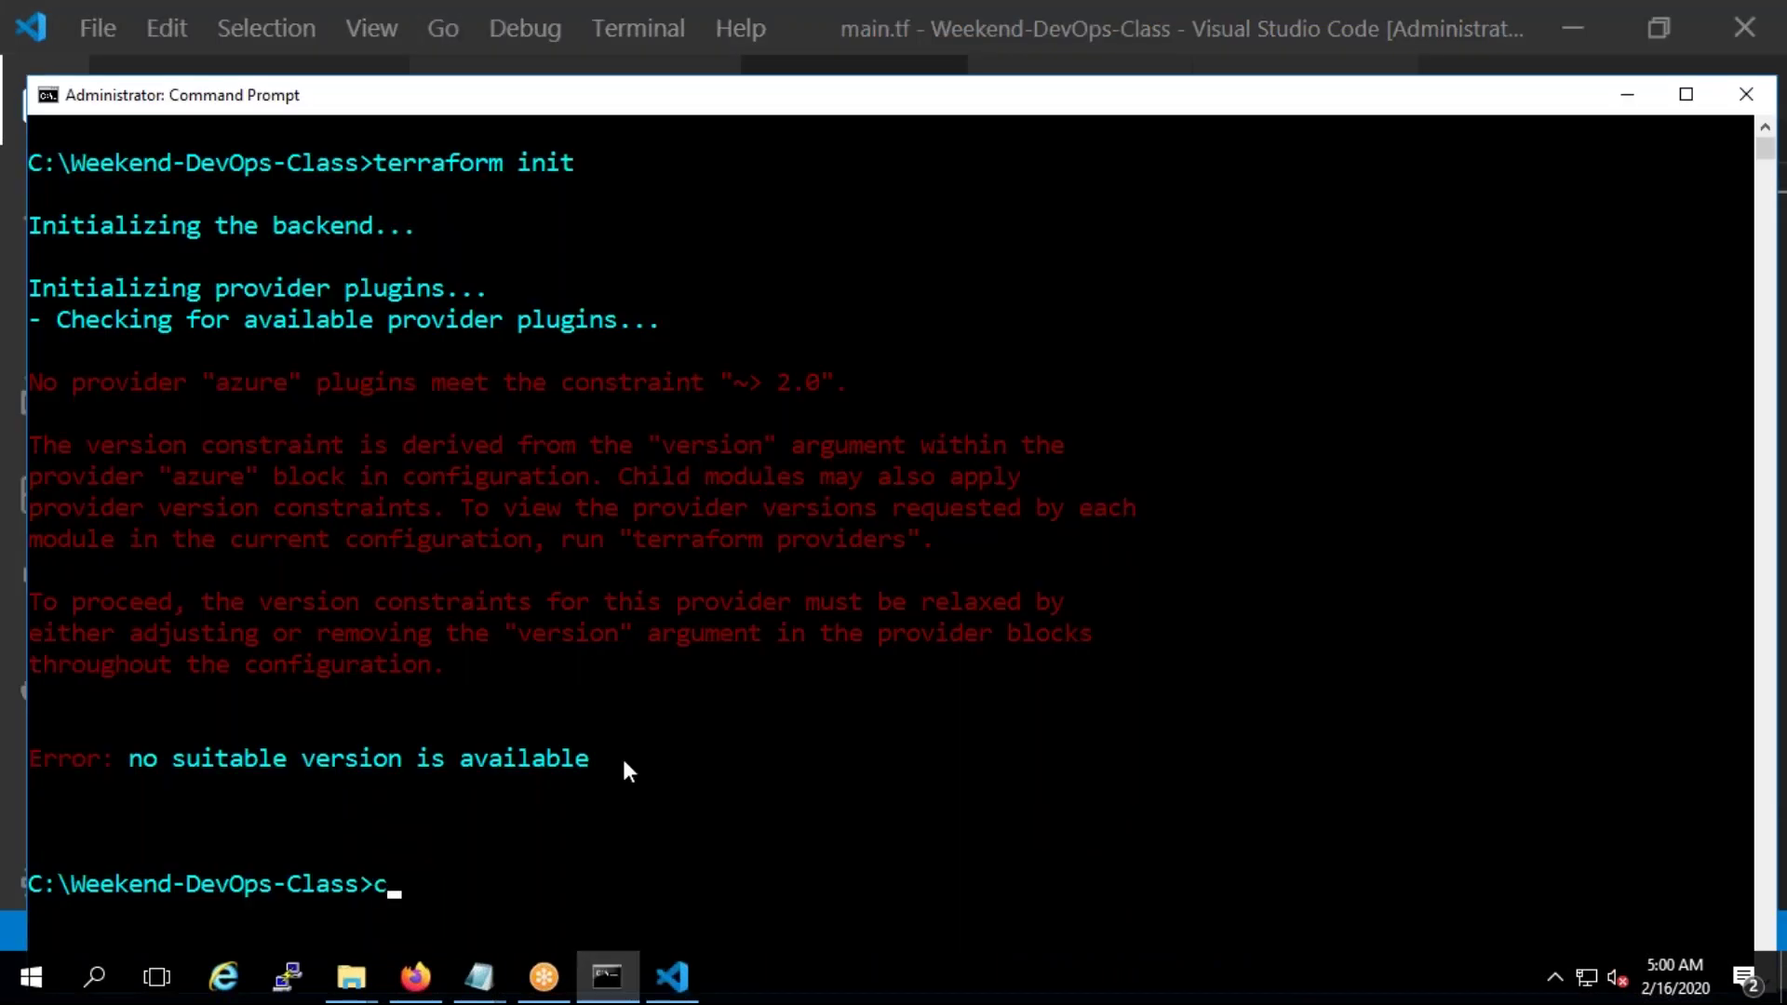
pyautogui.write('ls')
pyautogui.press('Return')
pyautogui.press('Up')
pyautogui.press('Up')
pyautogui.press('Return')
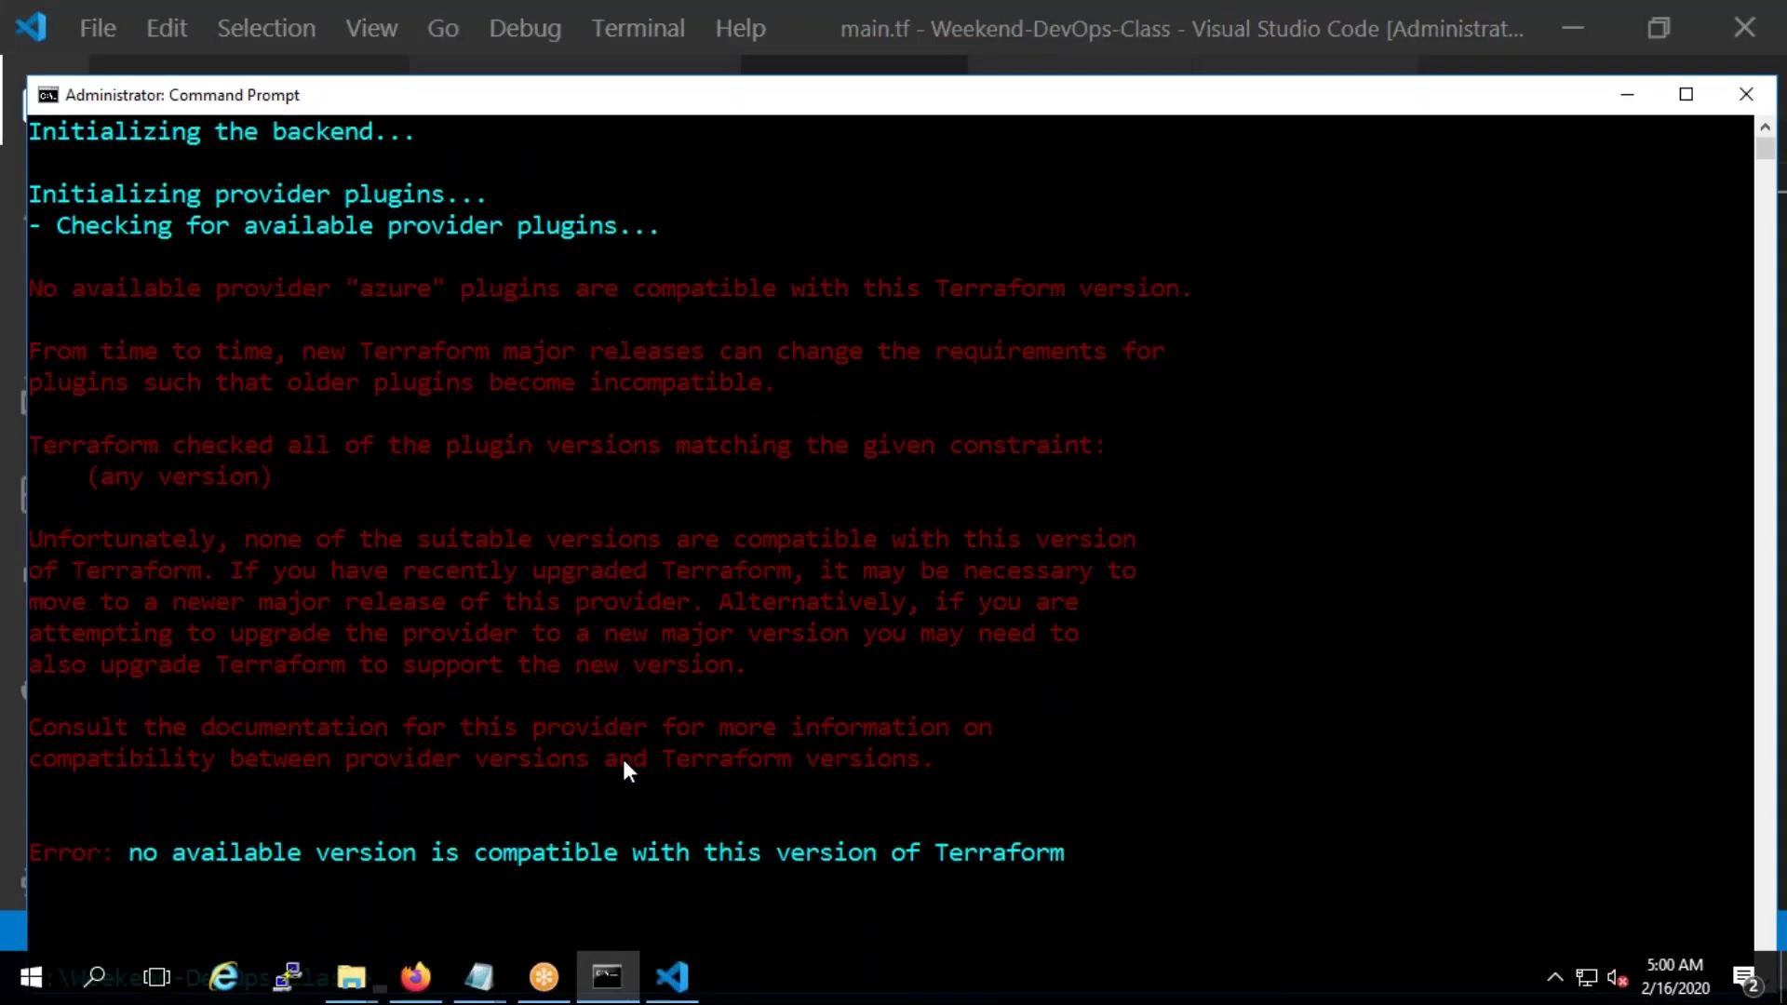
# Return to Visual Studio Code, change the provider name in main.tf to "azurerm" and save the file
pyautogui.click(672, 976)
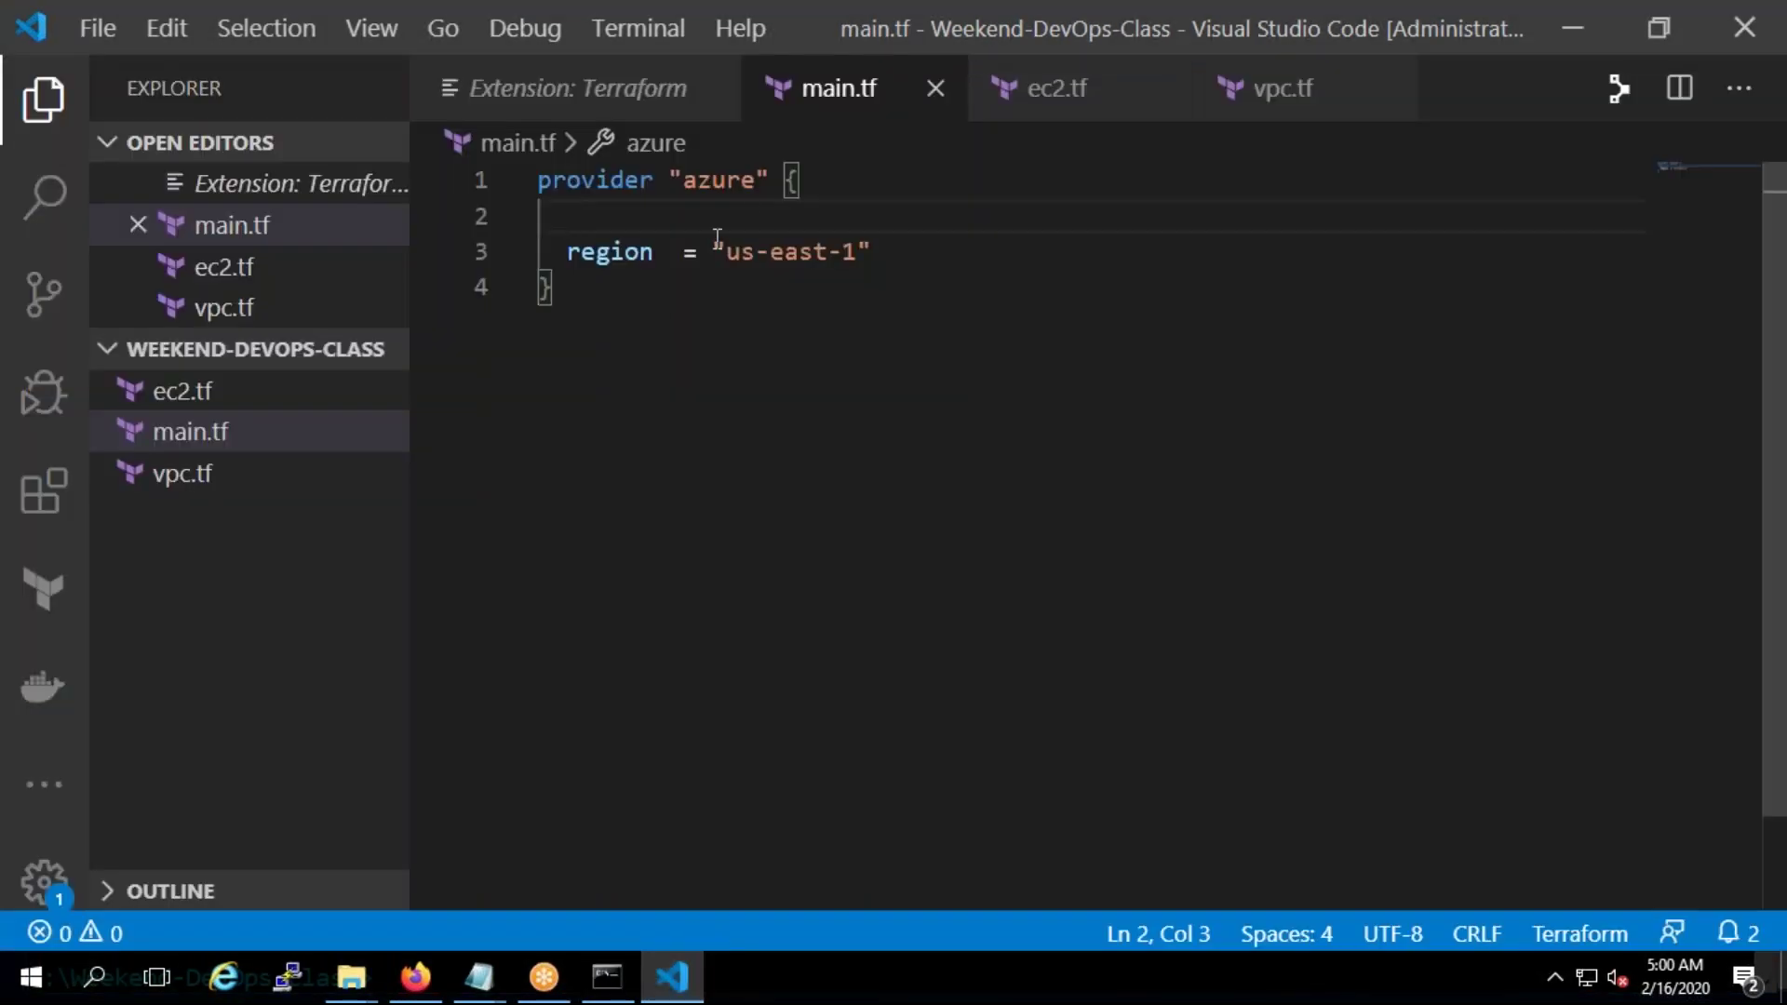
pyautogui.click(761, 180)
pyautogui.write('rm')
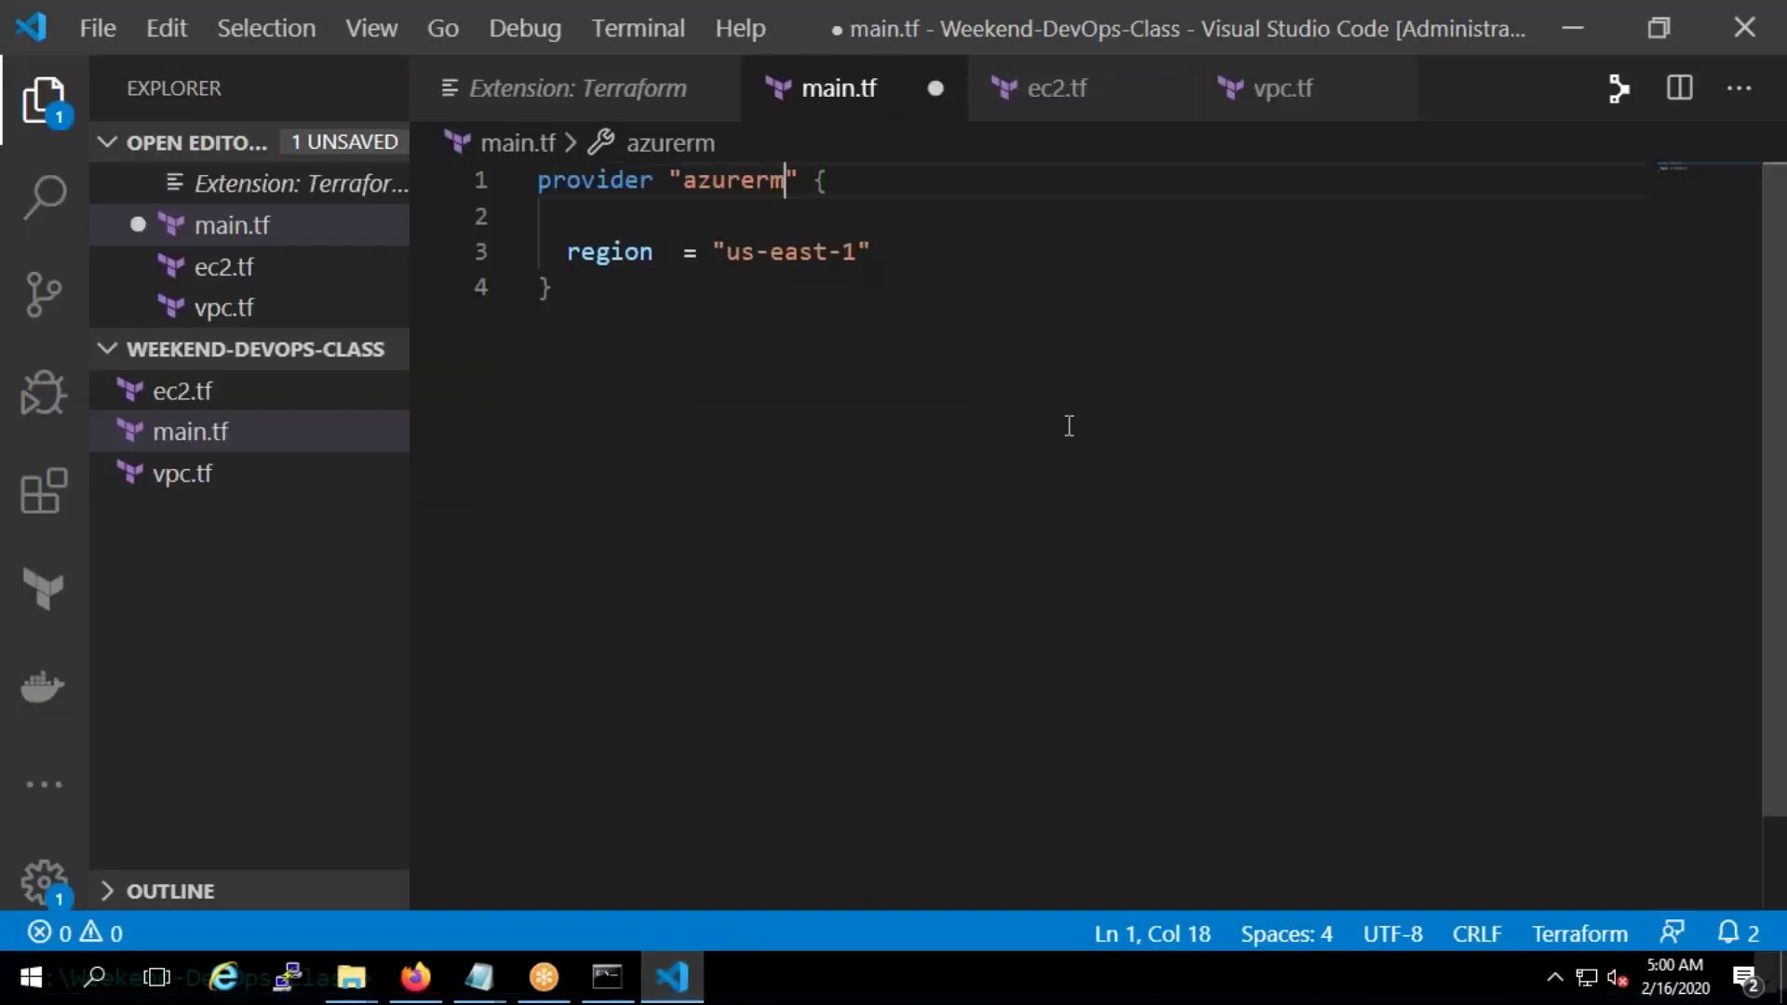
pyautogui.hotkey('ctrl', 's')
# Switch to the Command Prompt, clear it with cls and rerun terraform init for the azurerm provider
pyautogui.hotkey('alt', 'Tab')
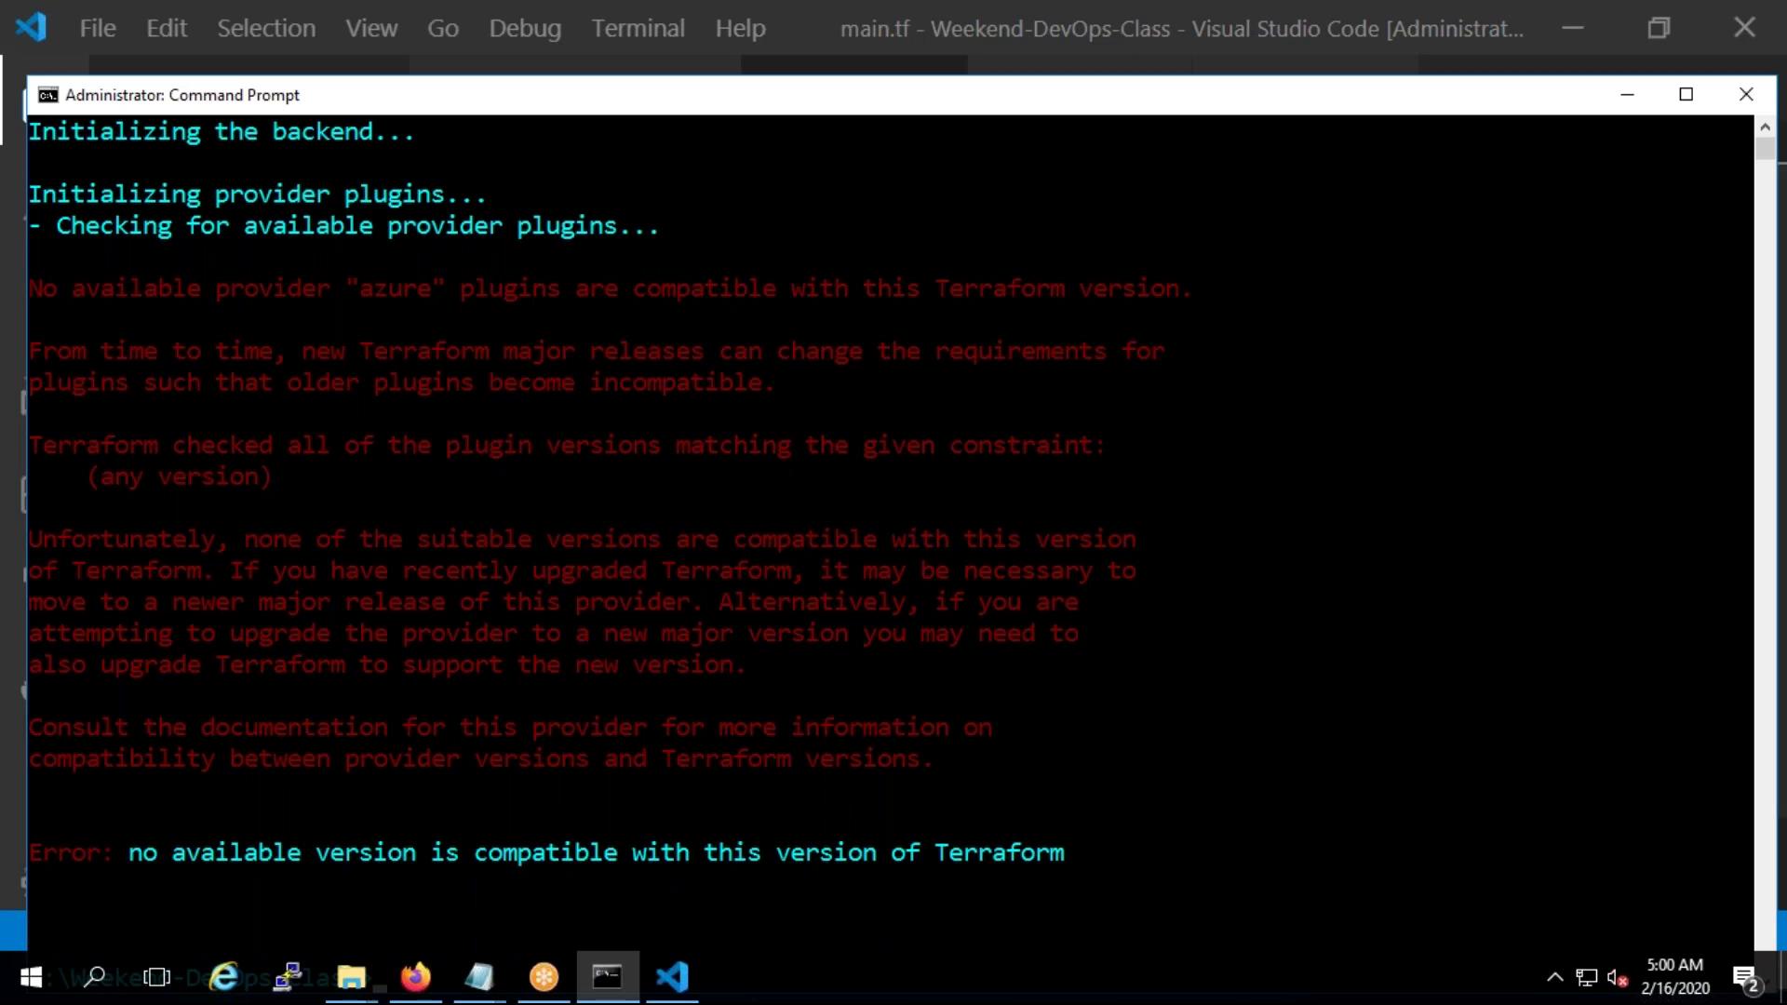
pyautogui.write('cls')
pyautogui.press('Return')
pyautogui.press('Up')
pyautogui.press('Up')
pyautogui.press('Return')
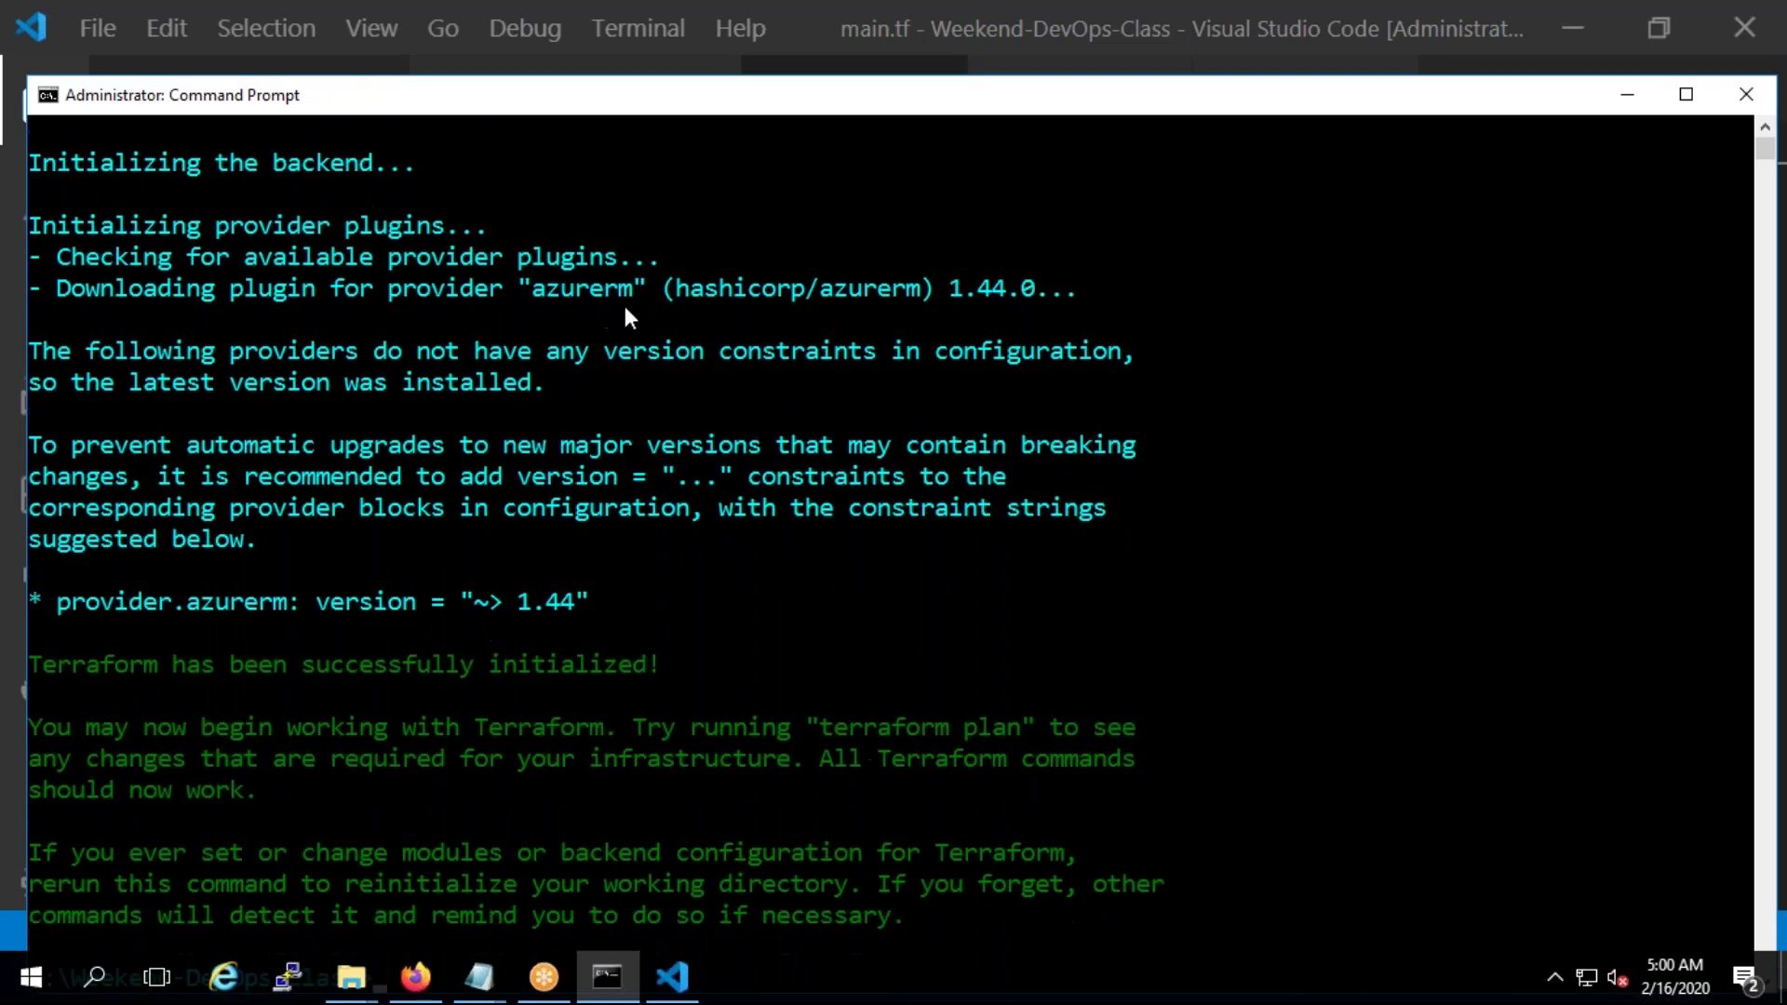
# Switch to the Weekend-DevOps-Class folder in File Explorer and inspect the azurerm provider plugin under .terraform\plugins\windows_amd64
pyautogui.moveTo(351, 977)
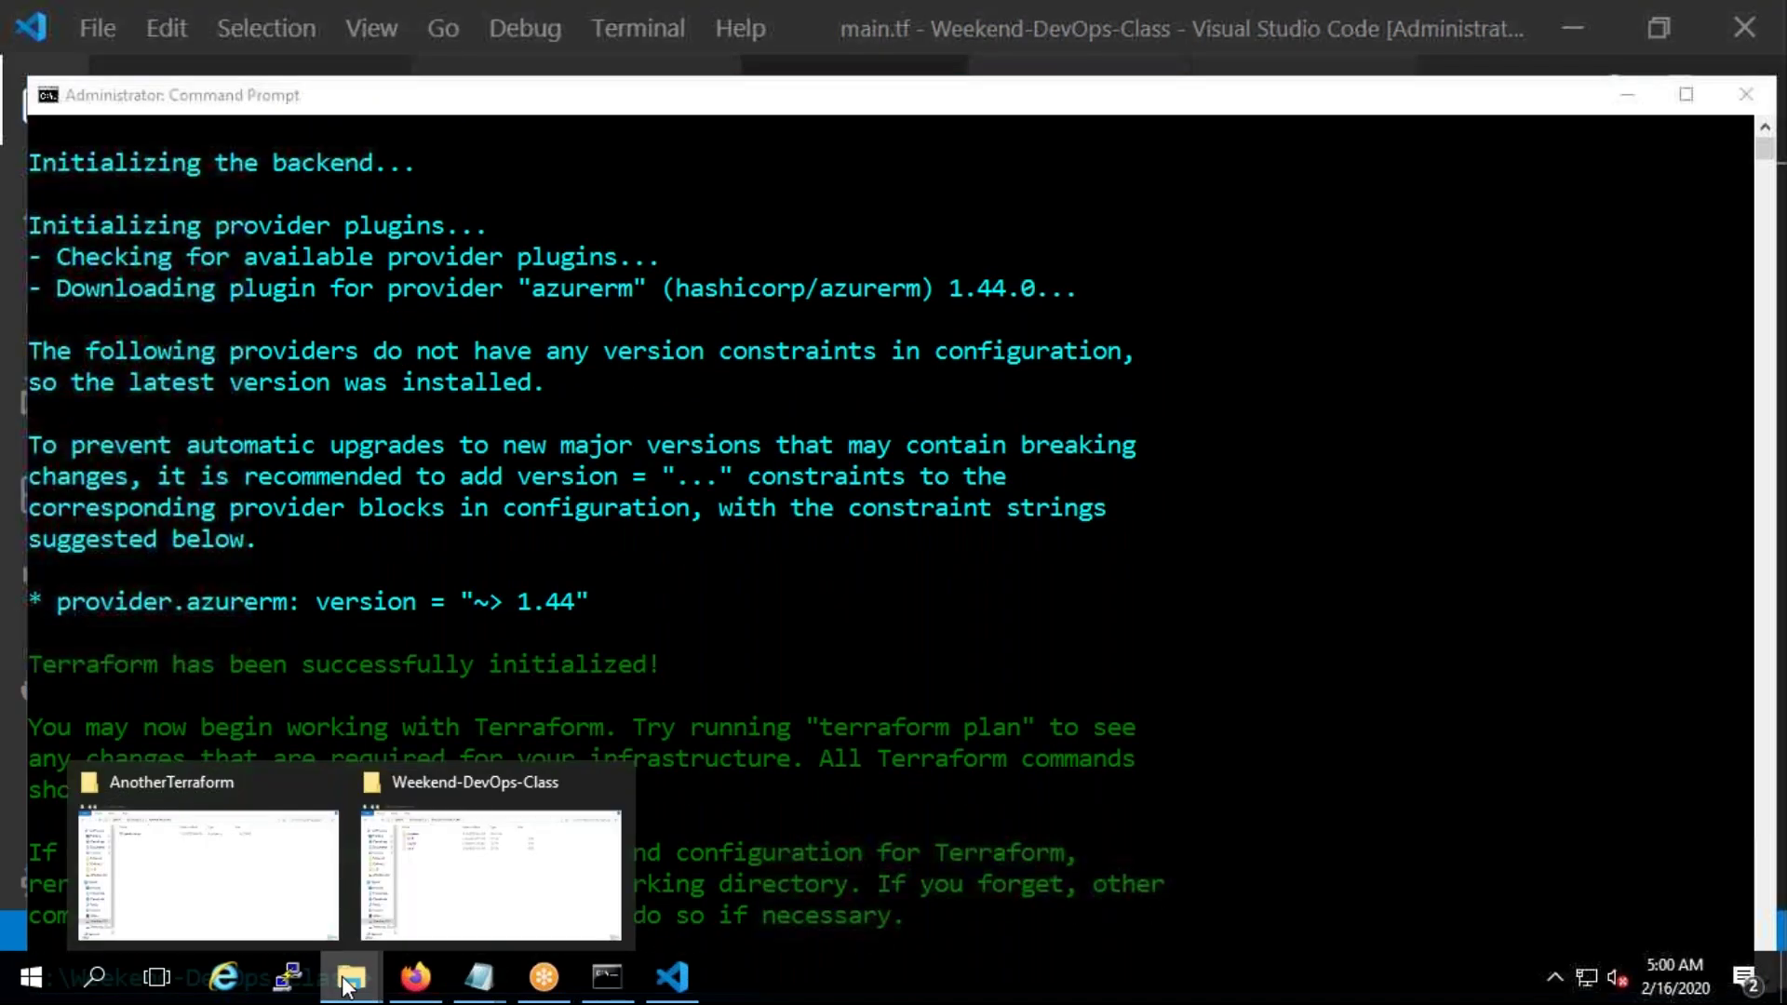
pyautogui.click(505, 873)
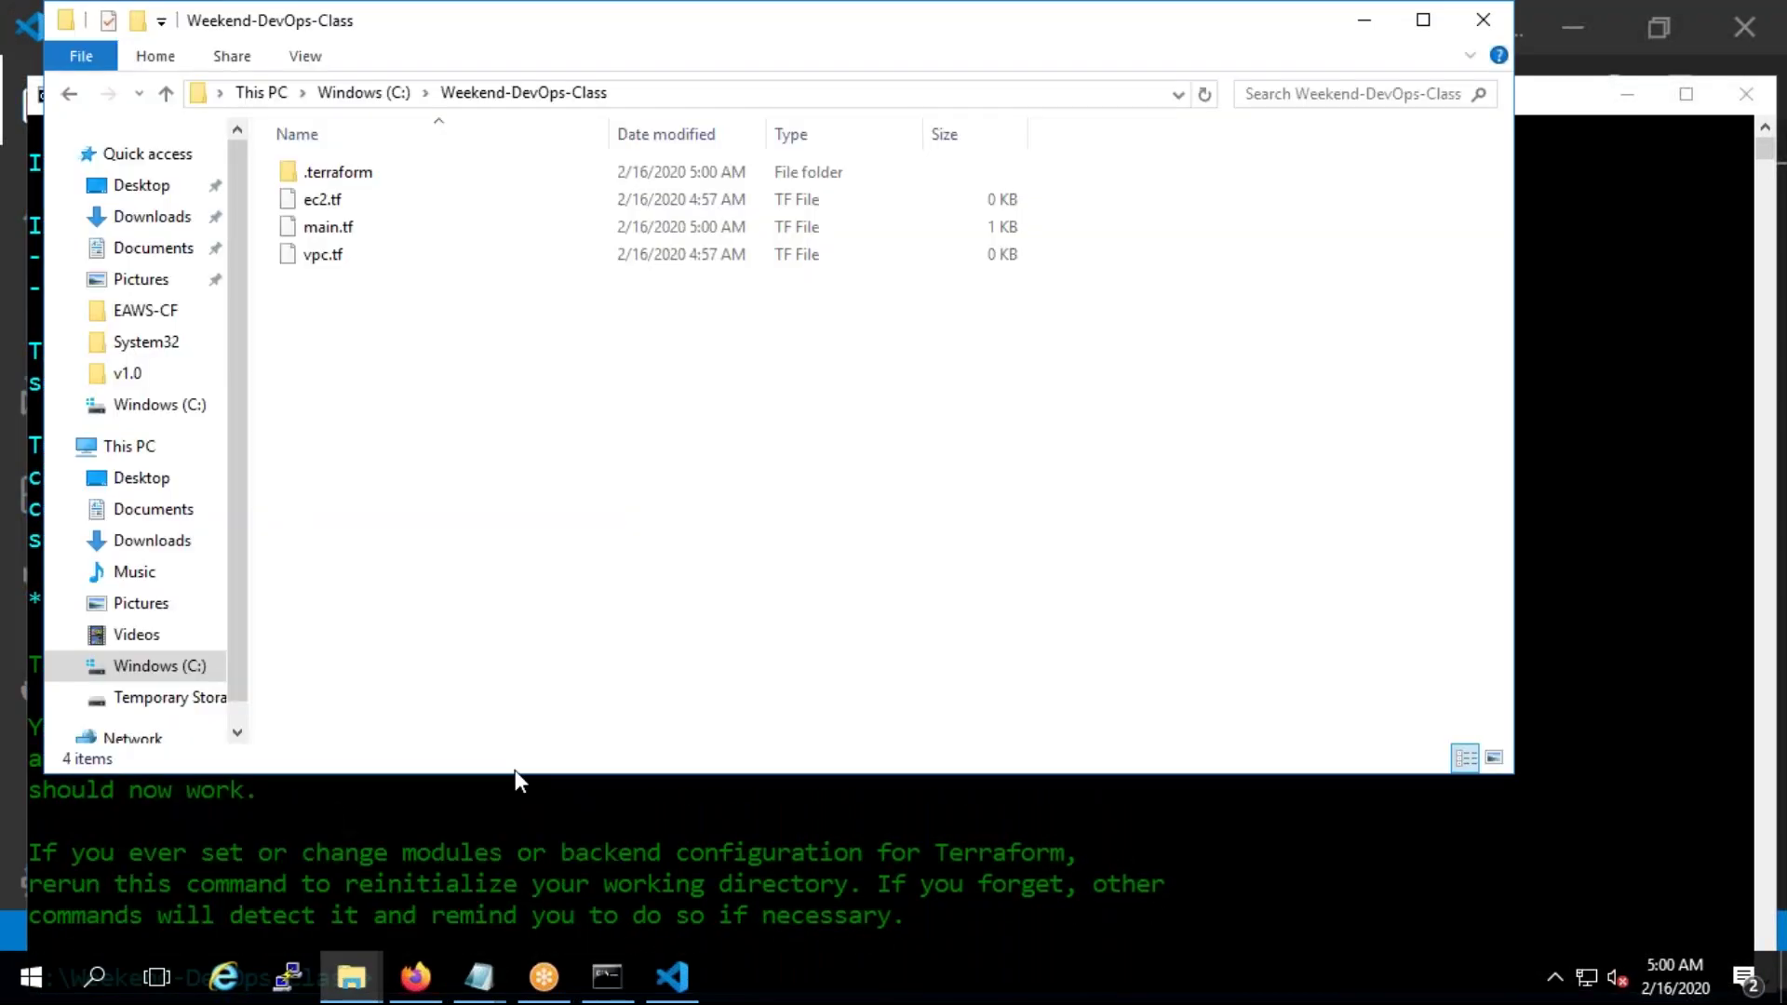
pyautogui.doubleClick(321, 177)
pyautogui.doubleClick(351, 180)
pyautogui.doubleClick(354, 182)
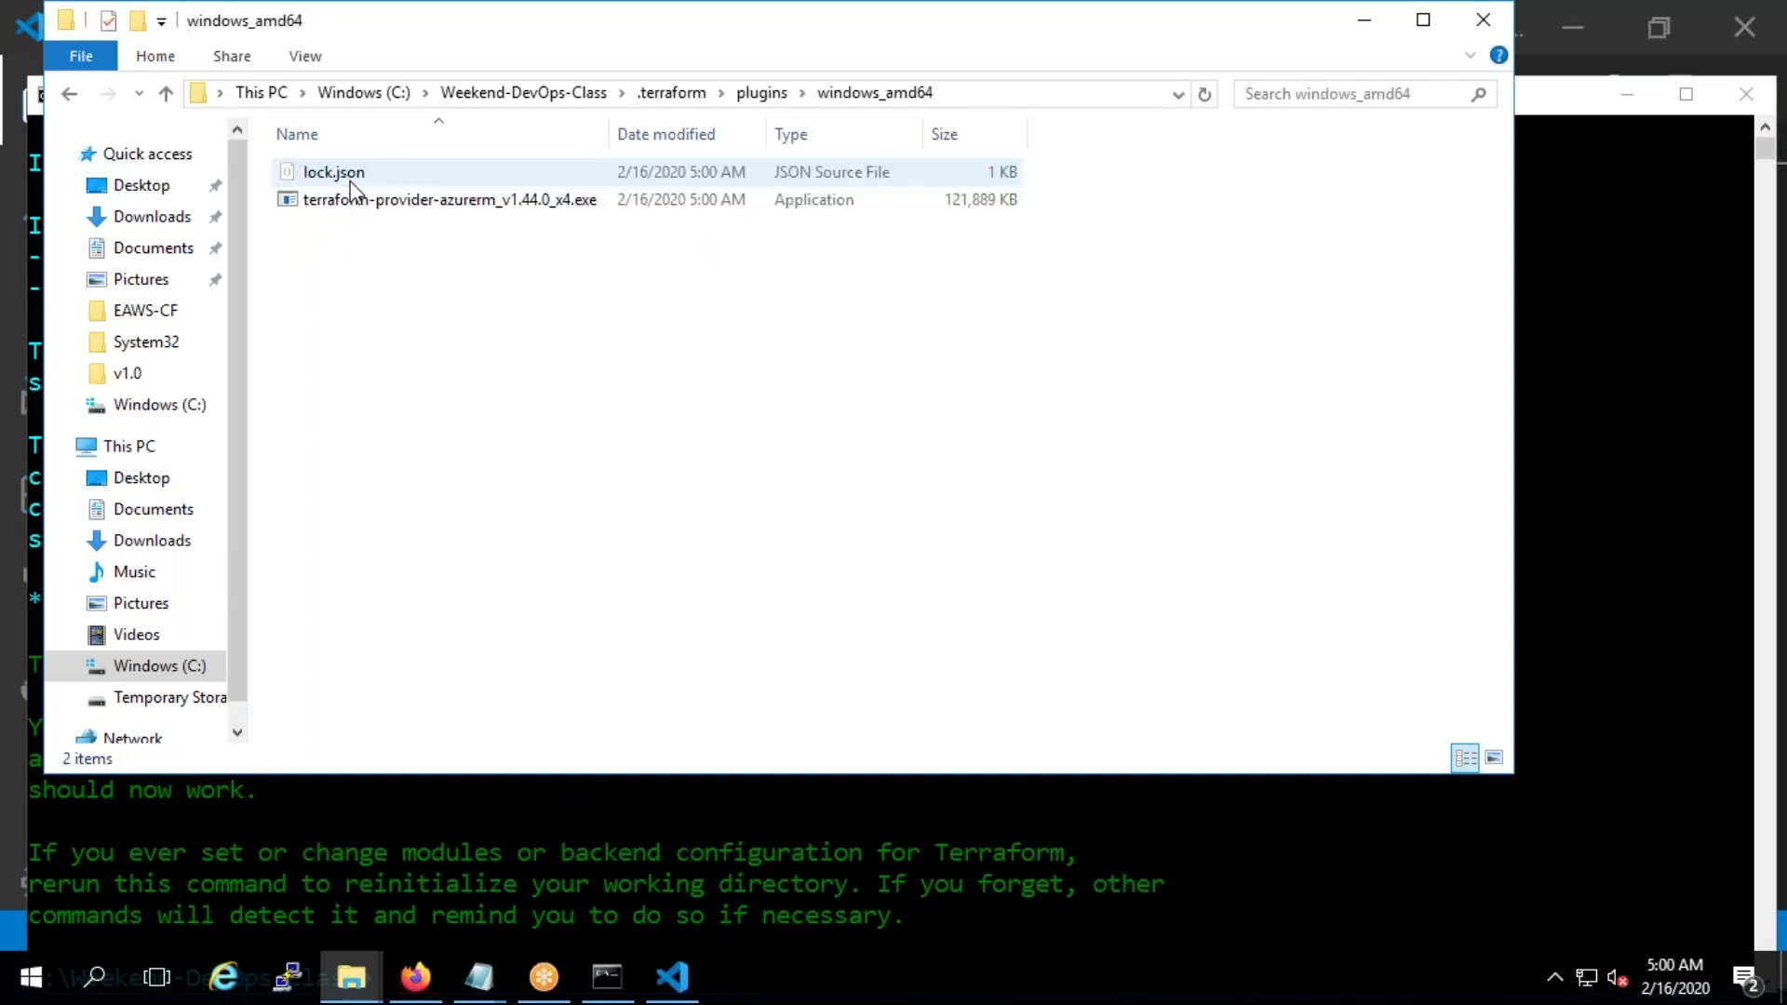
pyautogui.click(427, 203)
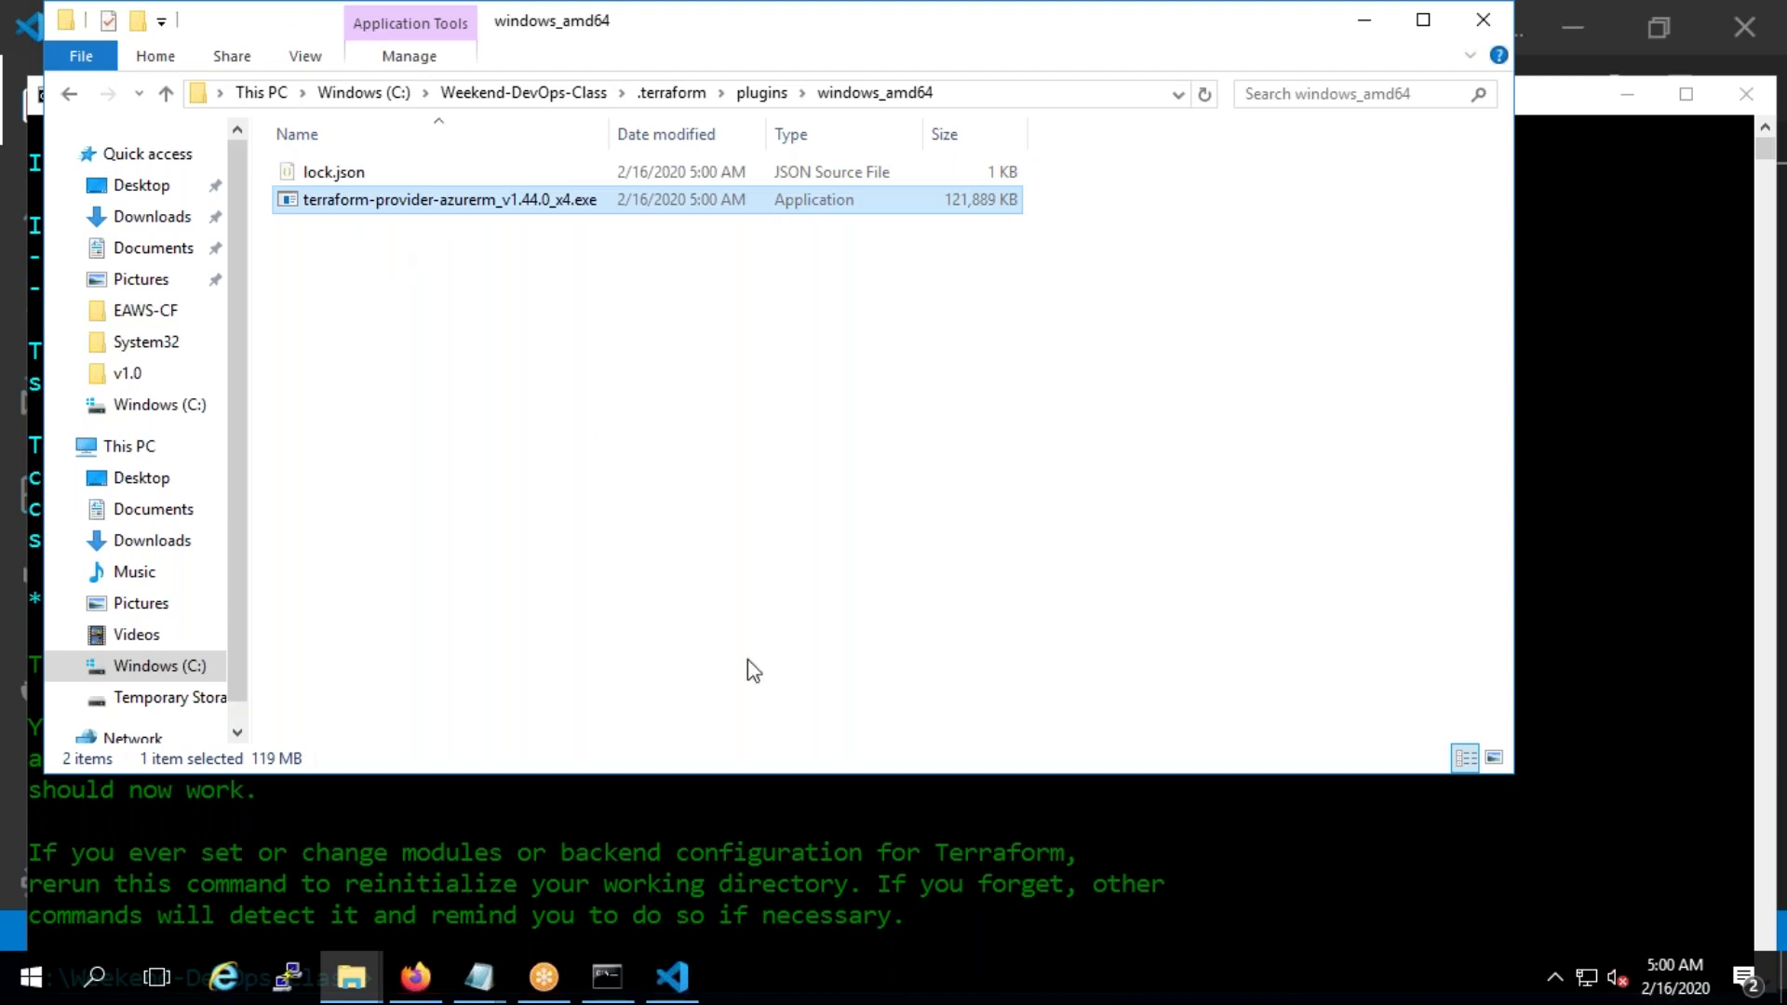
# Return to Visual Studio Code, change the provider name in main.tf back to "aws" and save the file
pyautogui.click(683, 972)
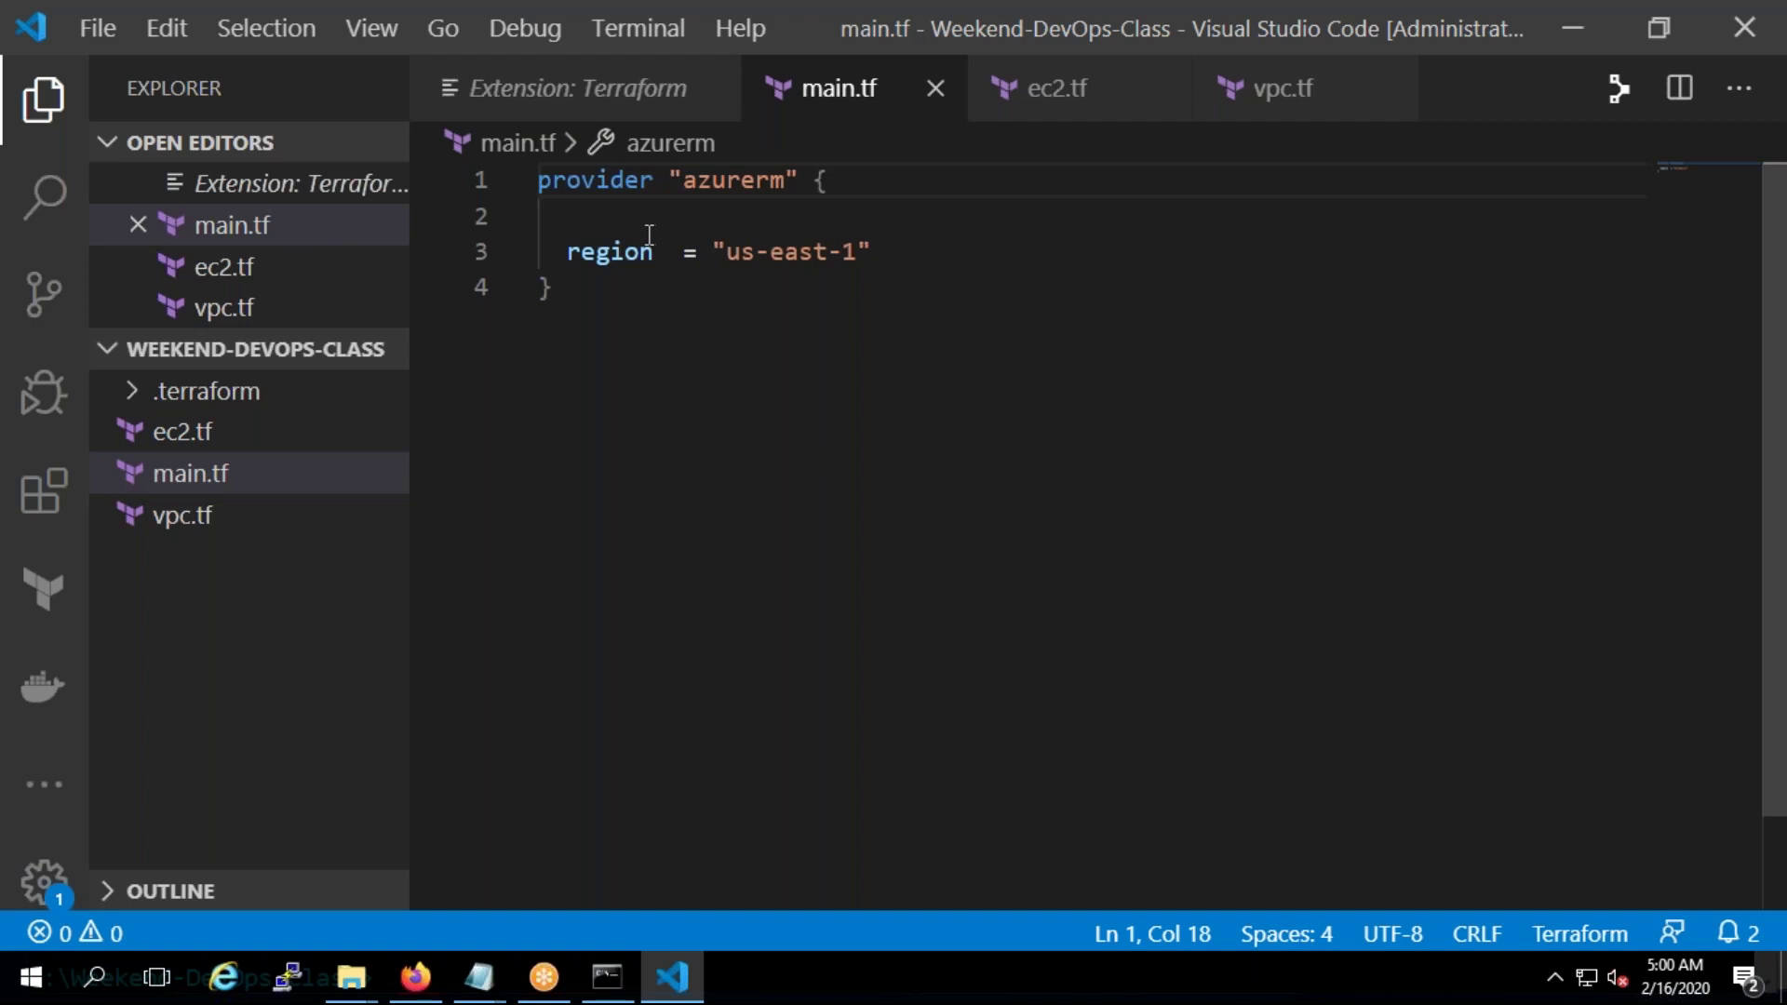
pyautogui.doubleClick(702, 187)
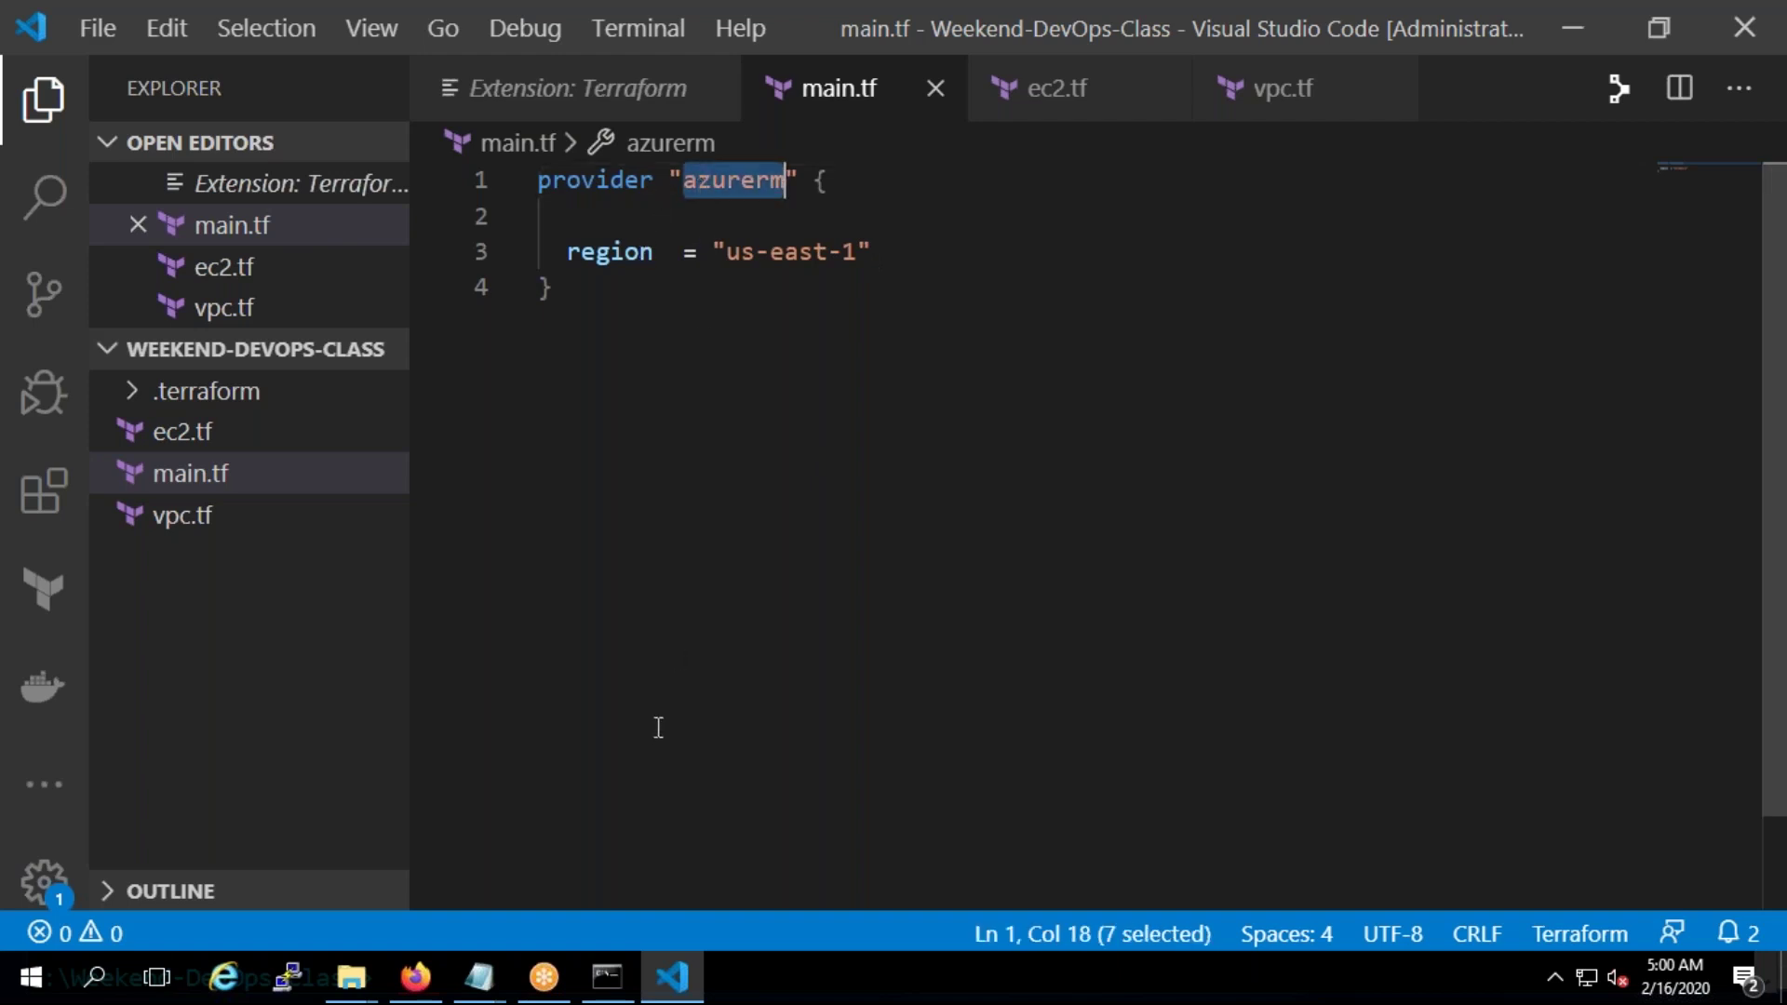
pyautogui.write('aws')
pyautogui.hotkey('ctrl', 's')
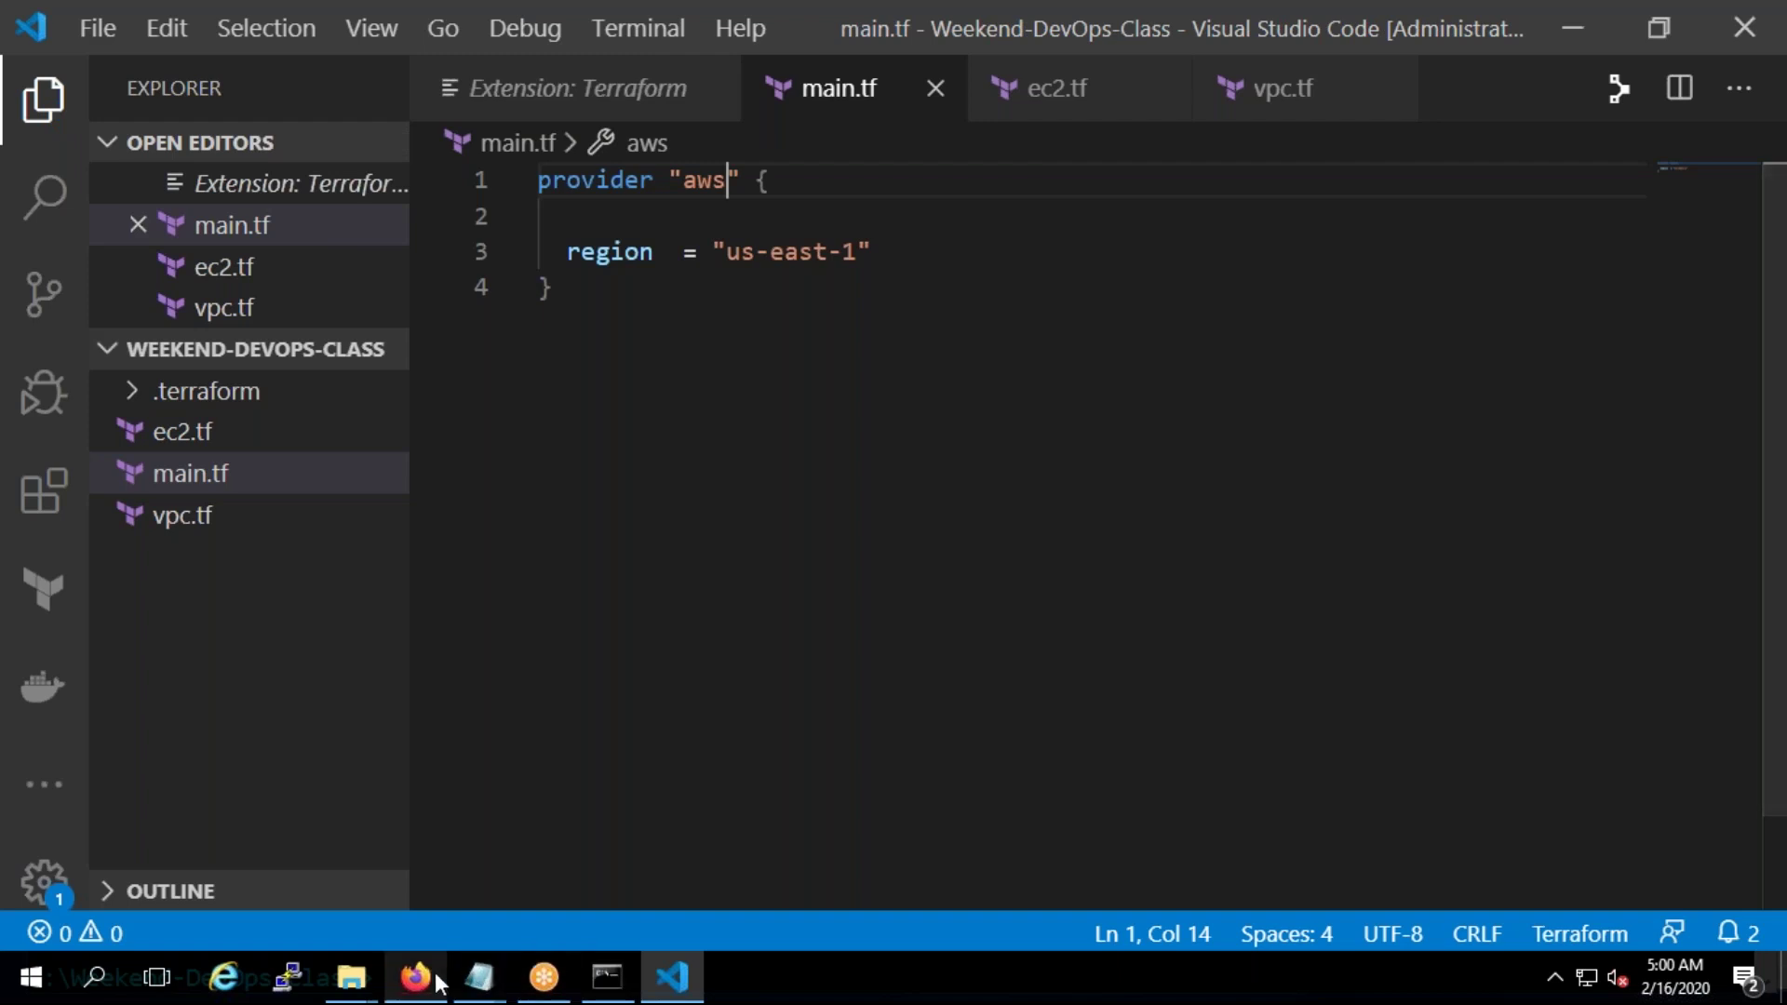
# Switch to File Explorer, go back up to Weekend-DevOps-Class and delete the .terraform folder holding the azurerm plugin
pyautogui.moveTo(353, 977)
pyautogui.click(428, 845)
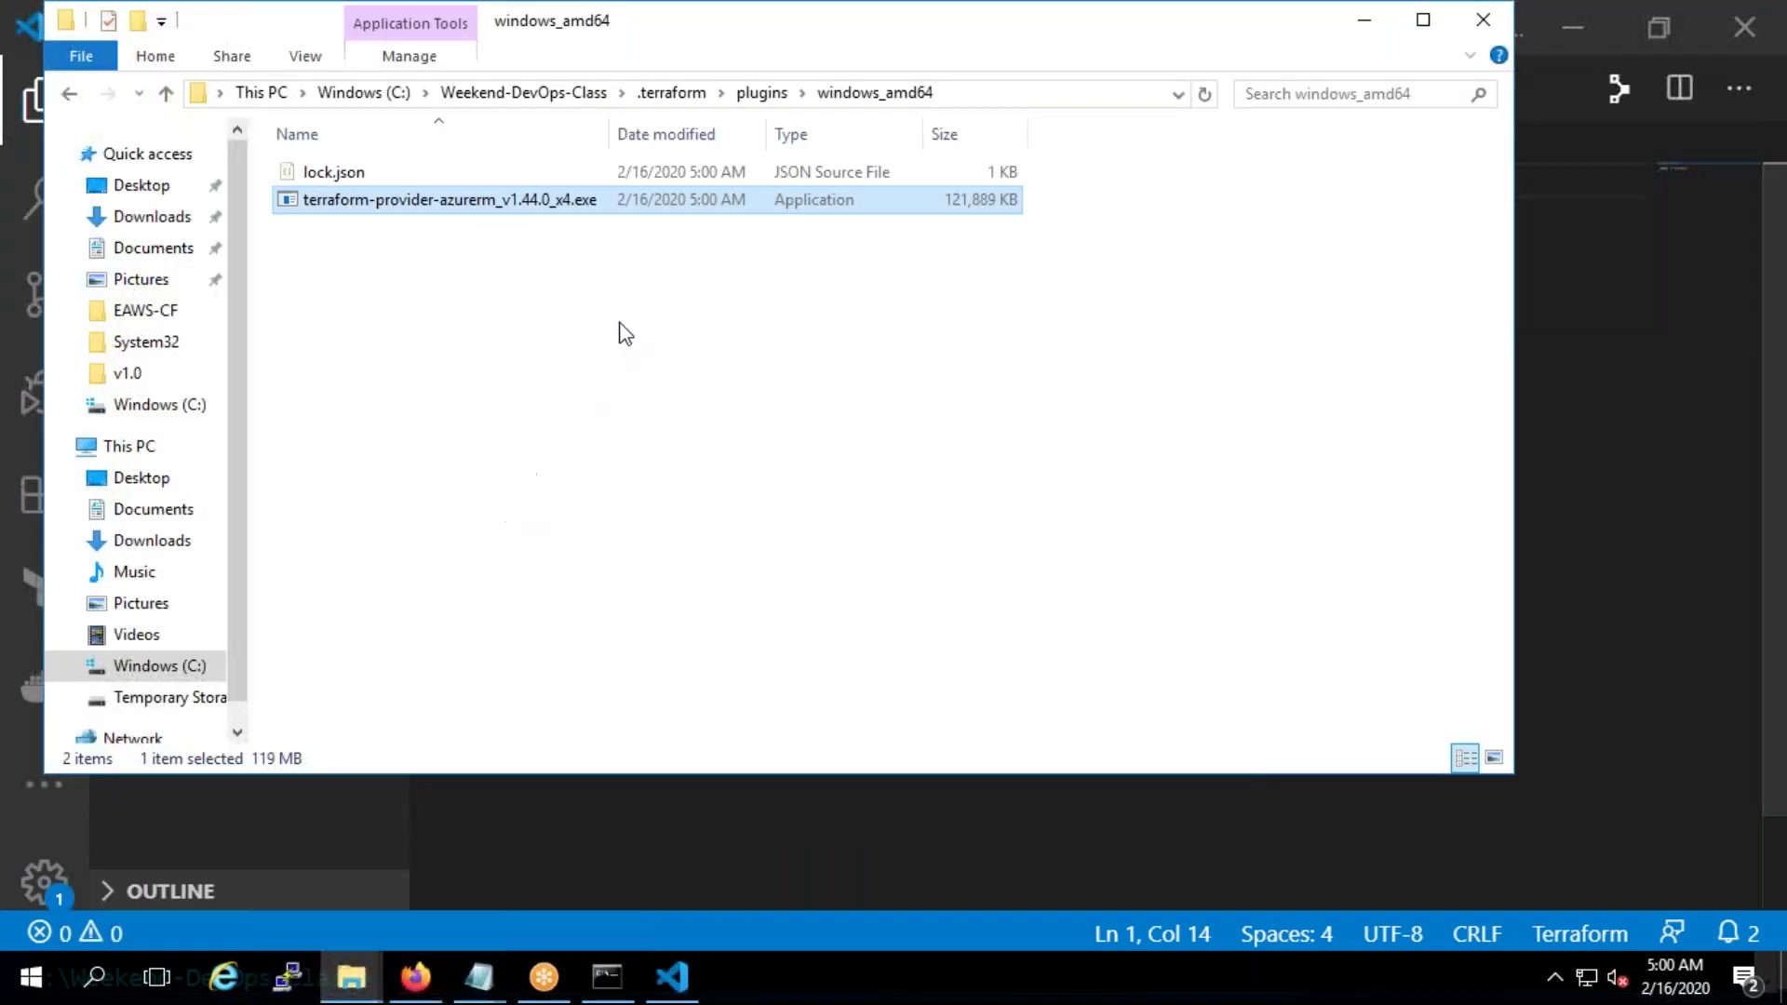
pyautogui.click(522, 92)
pyautogui.press('Delete')
pyautogui.press('Return')
# Switch to Firefox and review the AWS Provider page's authentication methods, including static credentials and environment variables
pyautogui.click(416, 977)
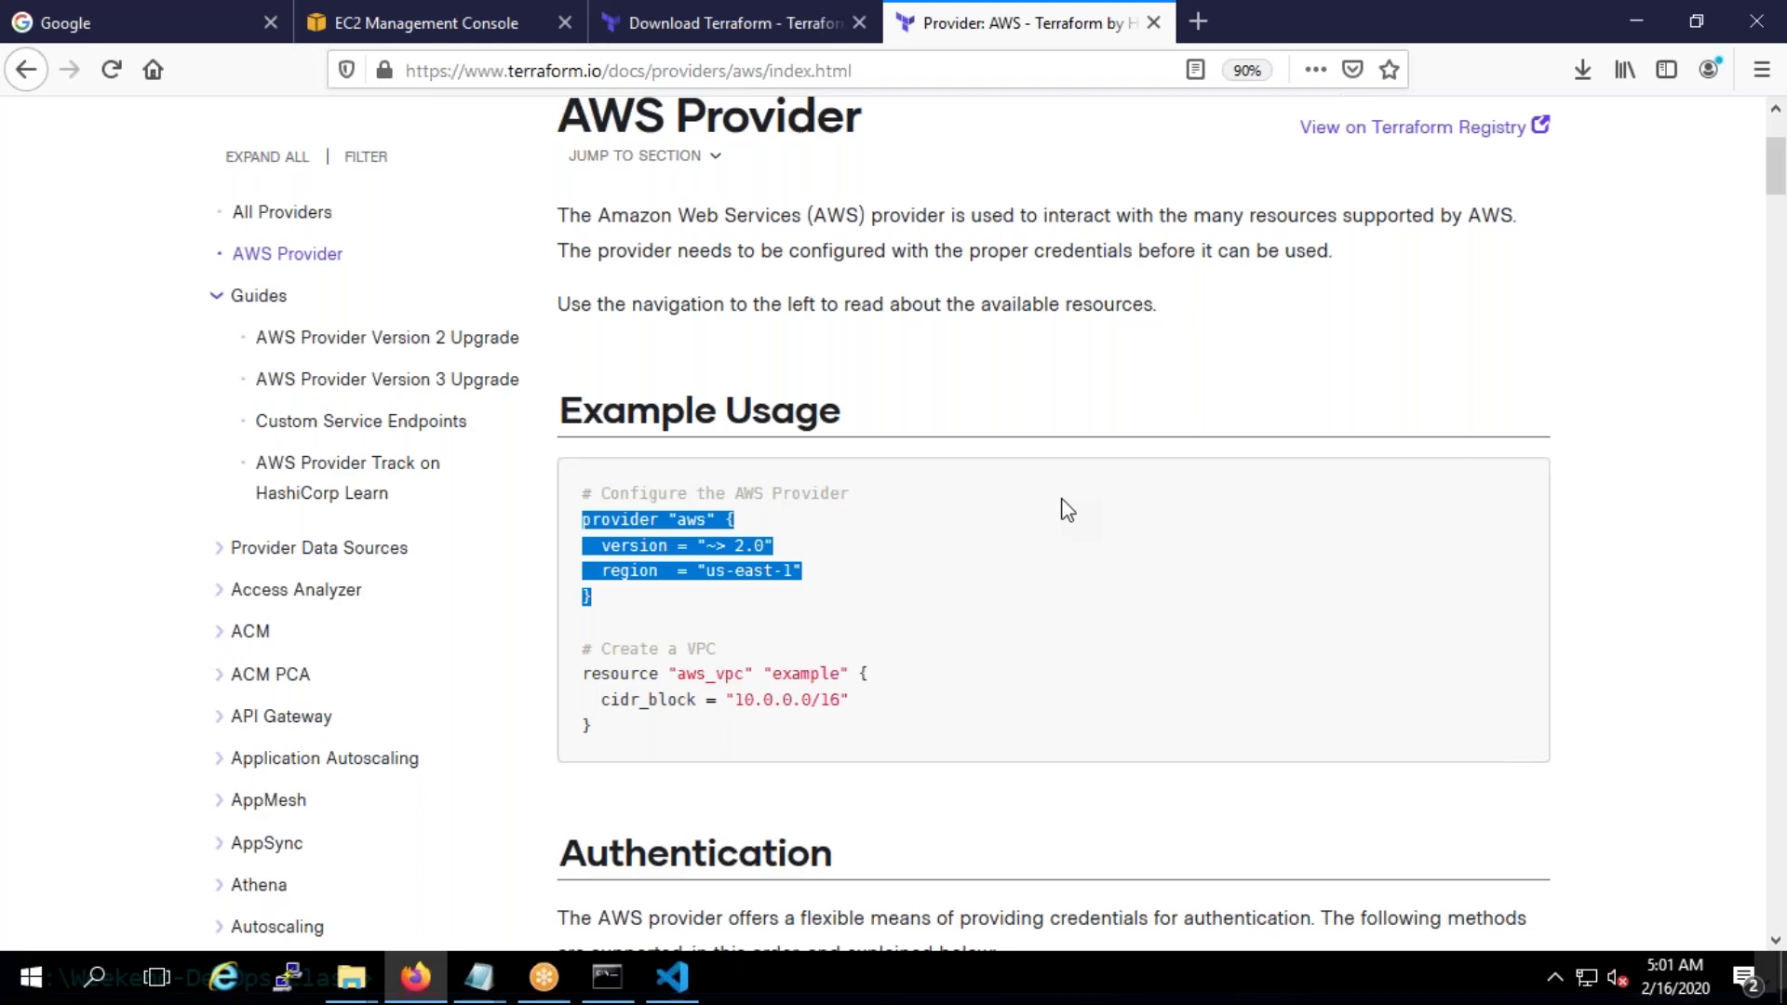
pyautogui.scroll(-4, 1010, 630)
pyautogui.scroll(-3, 1010, 630)
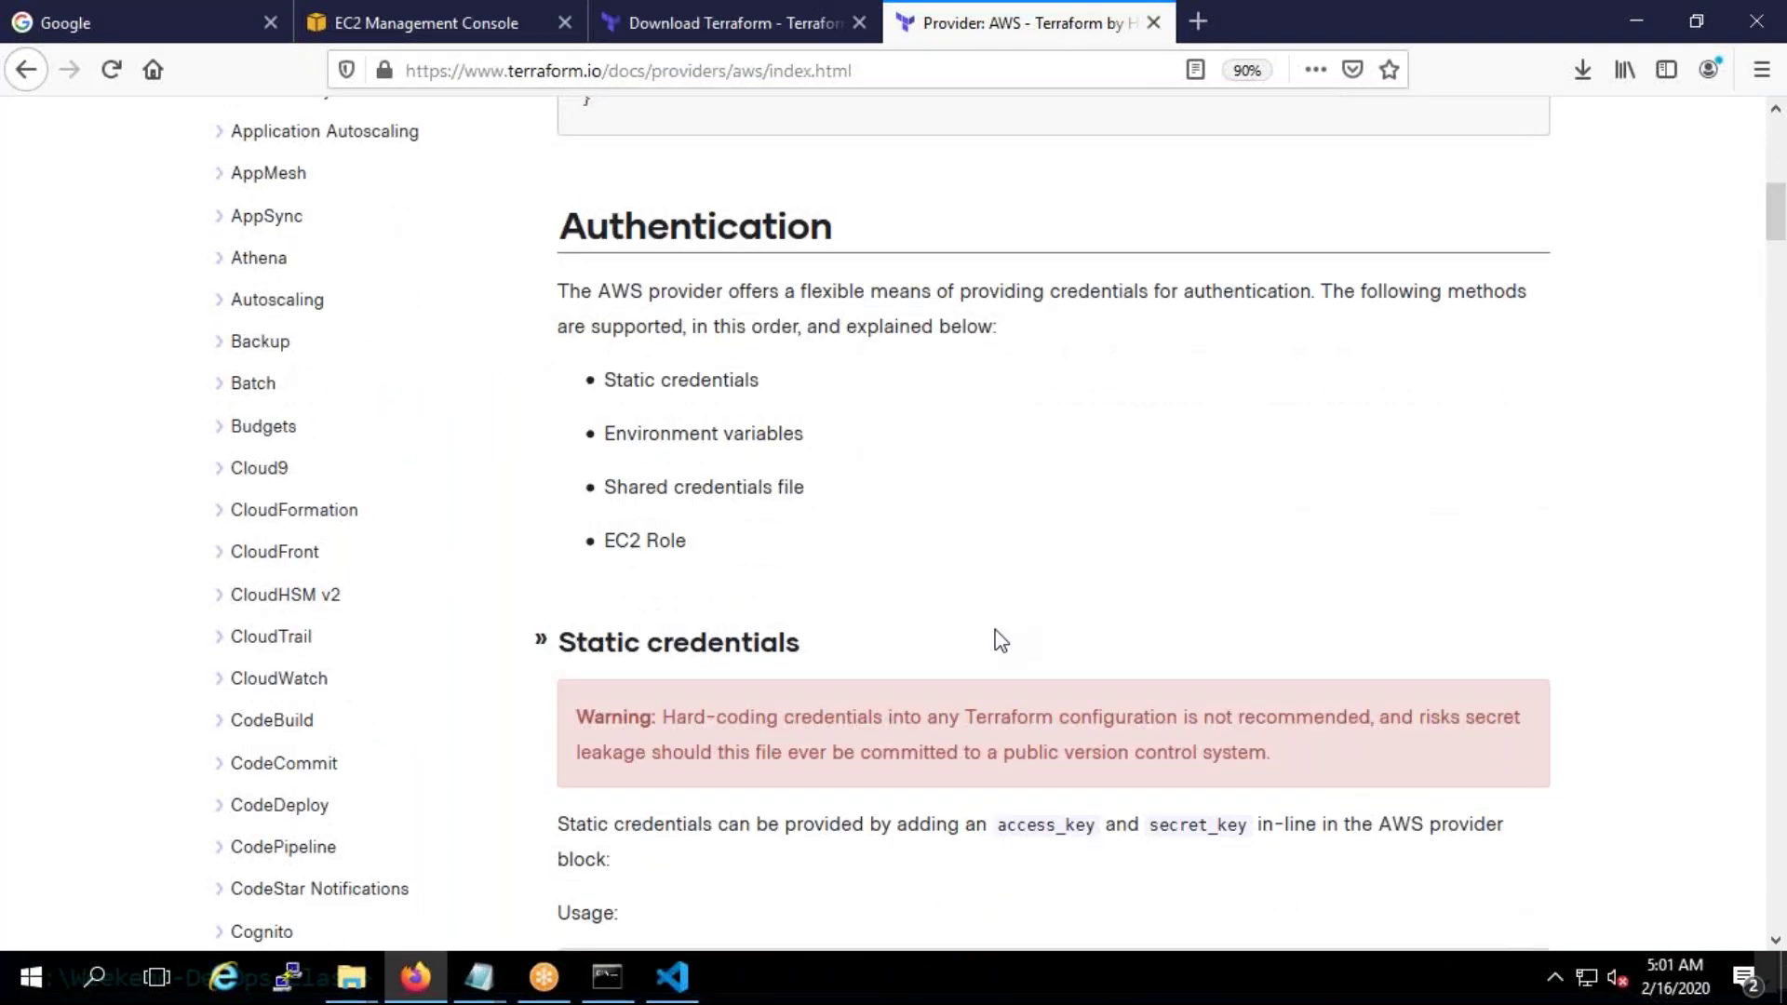
pyautogui.scroll(6, 993, 638)
pyautogui.scroll(-10, 931, 647)
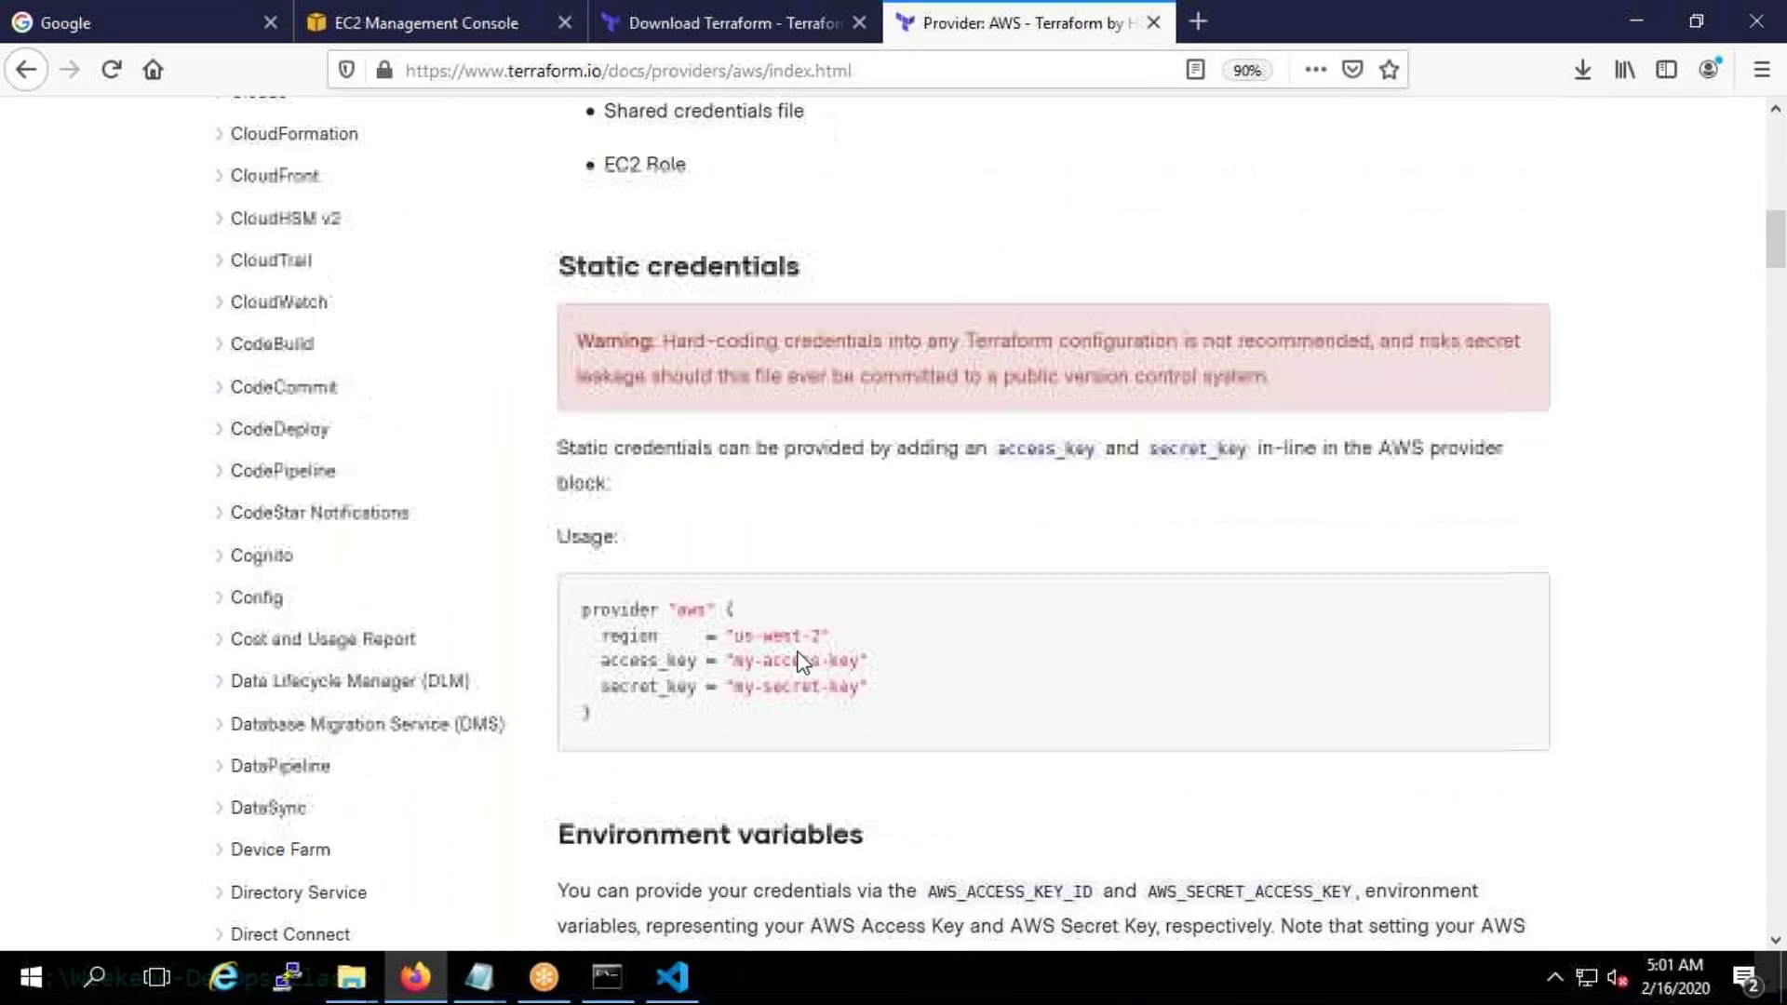
pyautogui.scroll(-8, 391, 594)
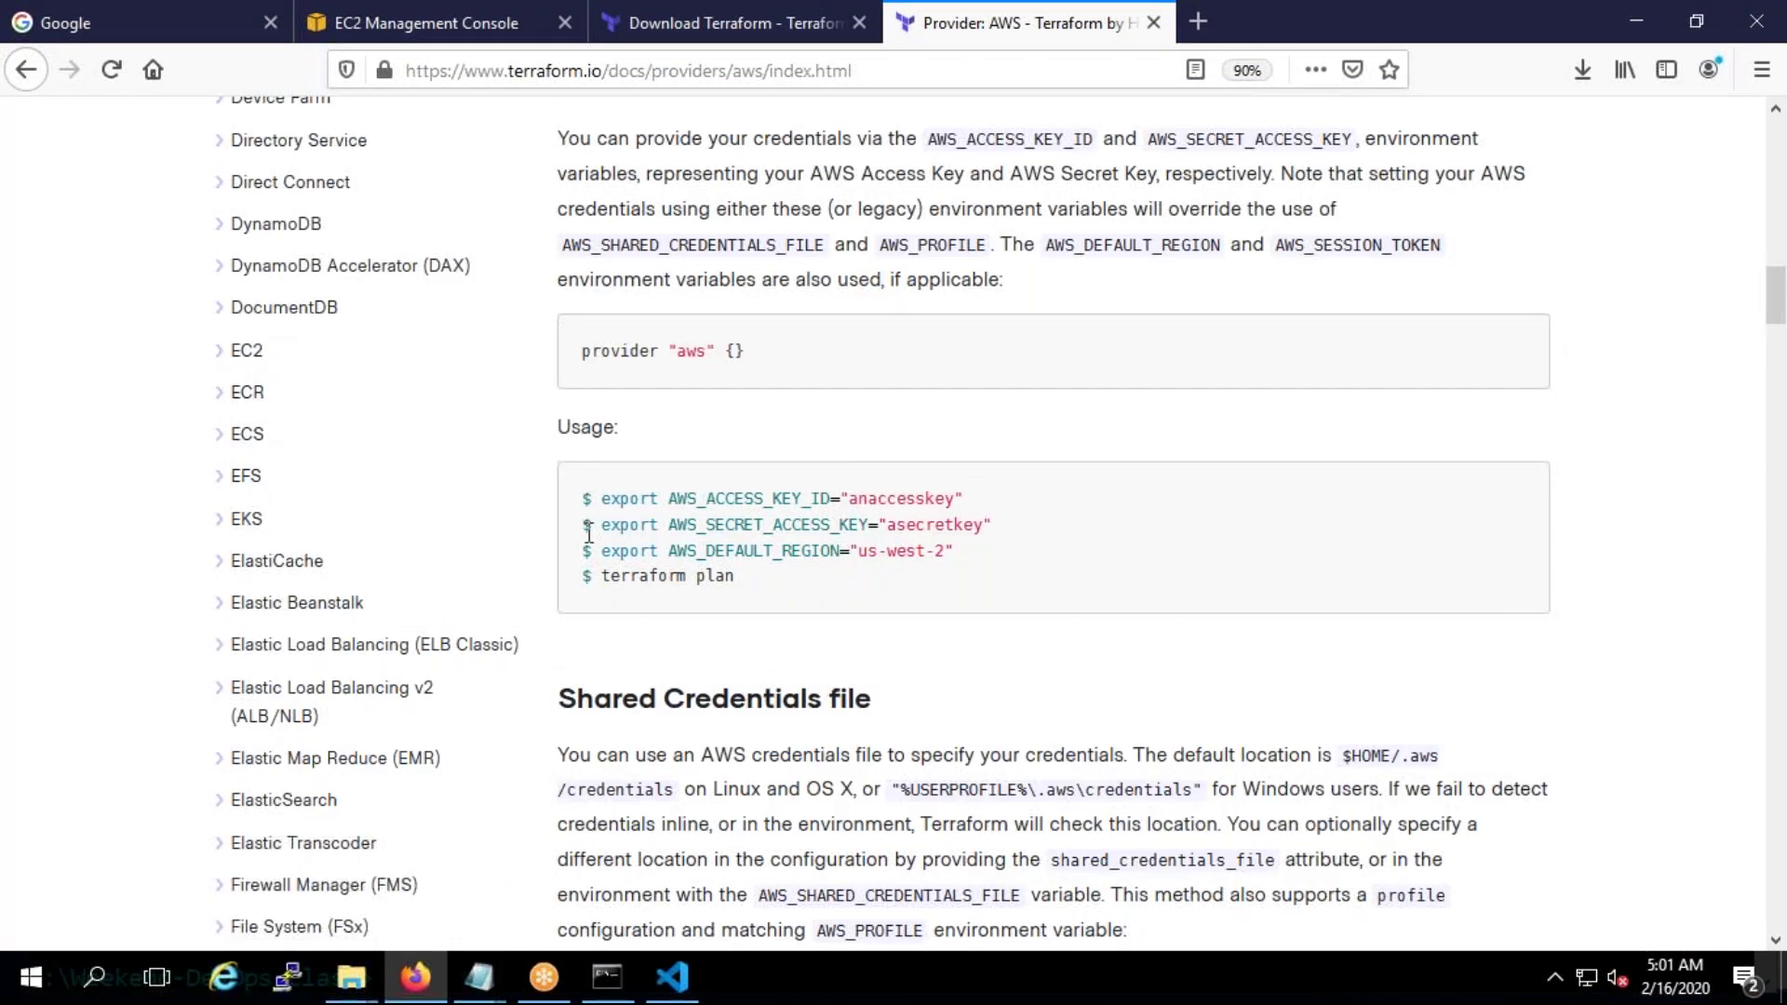
pyautogui.scroll(10, 589, 534)
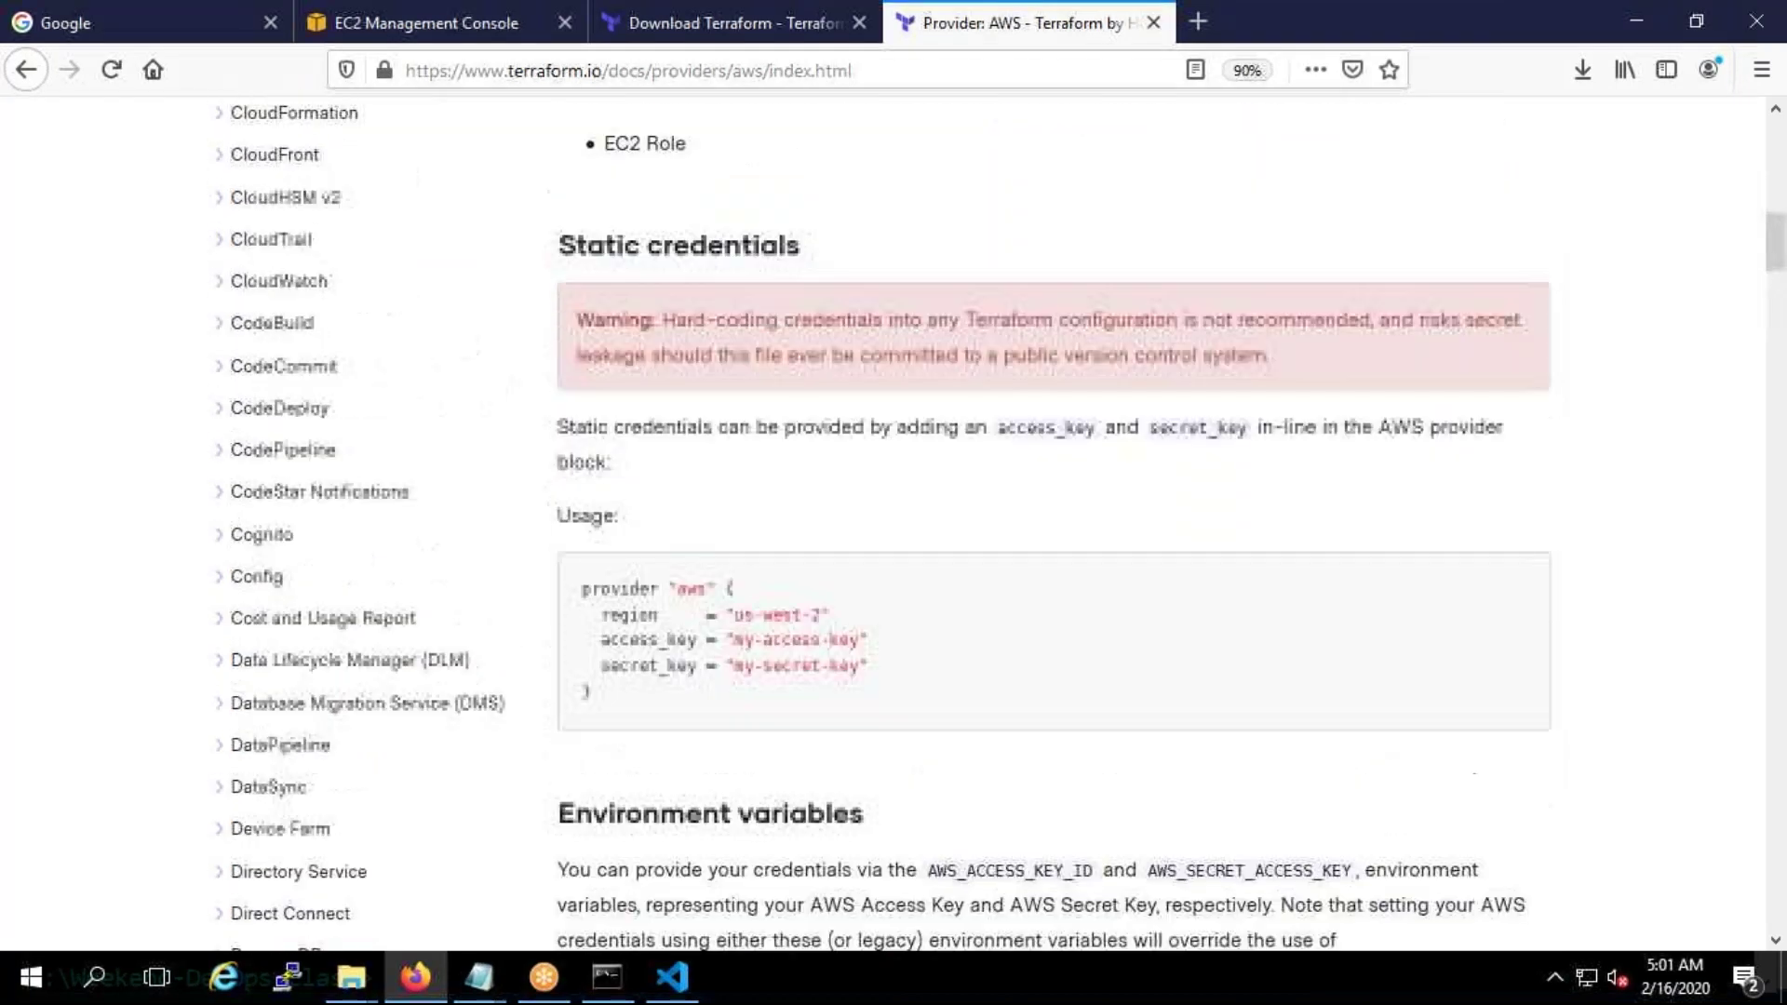
pyautogui.scroll(1, 583, 544)
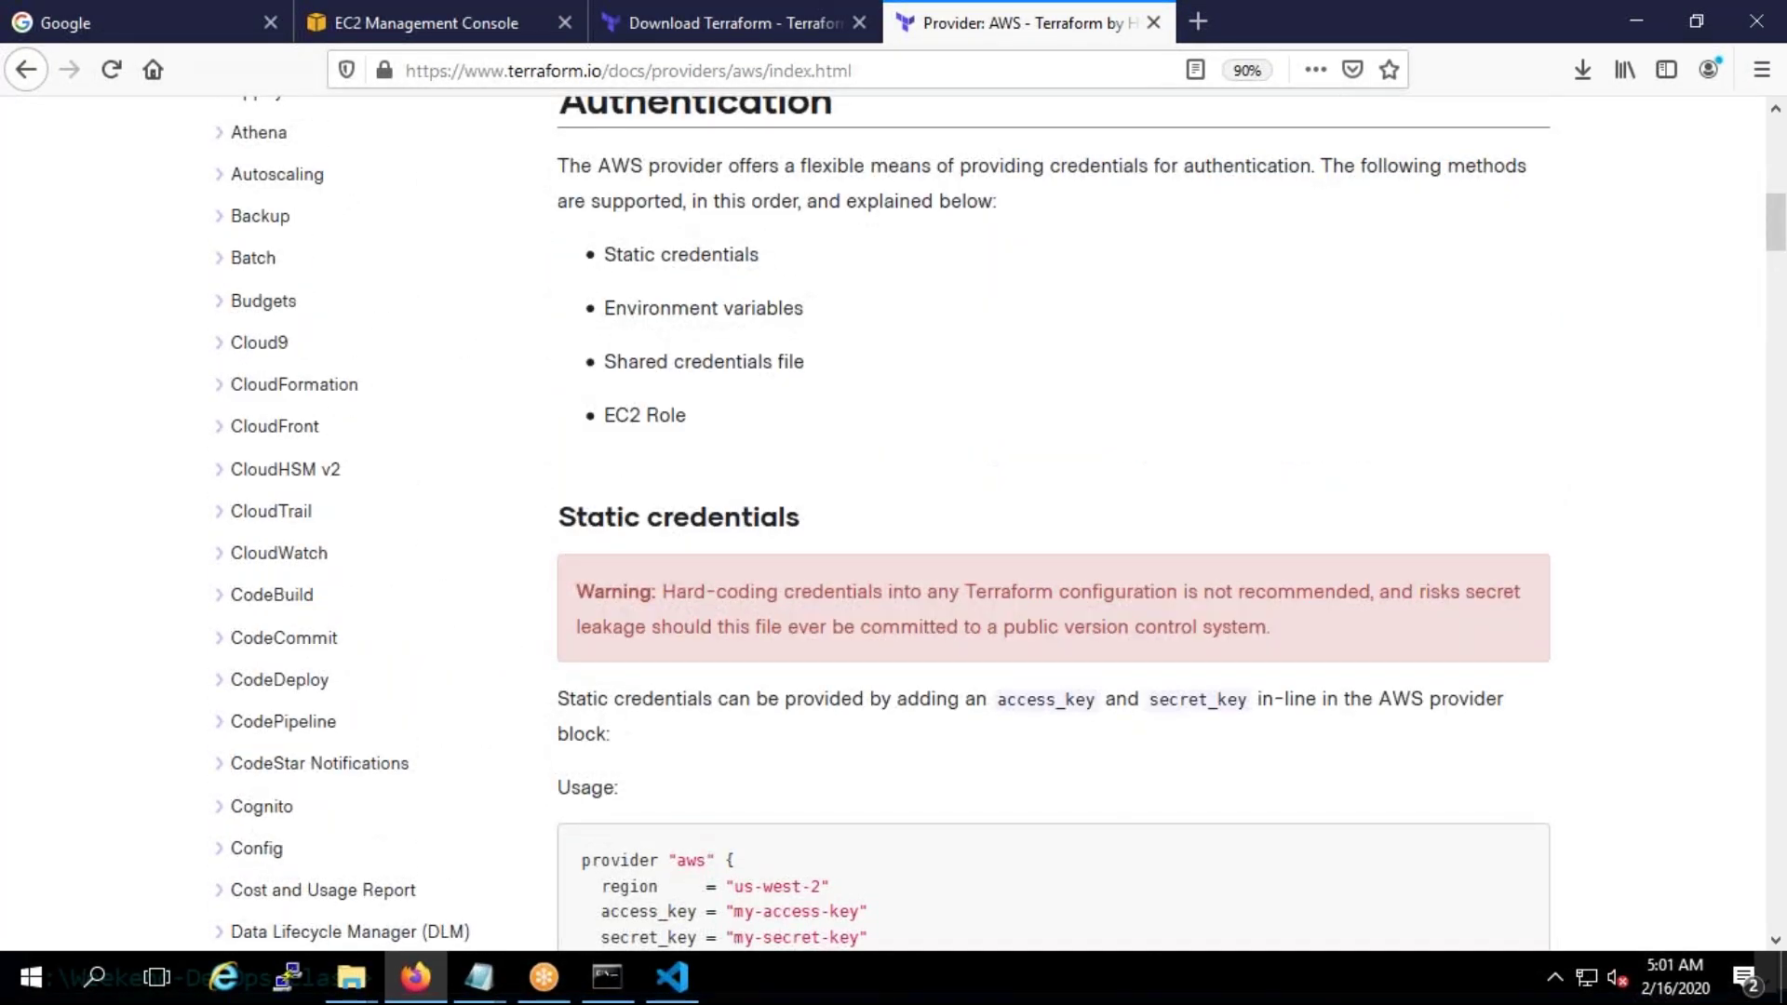
pyautogui.scroll(7, 586, 545)
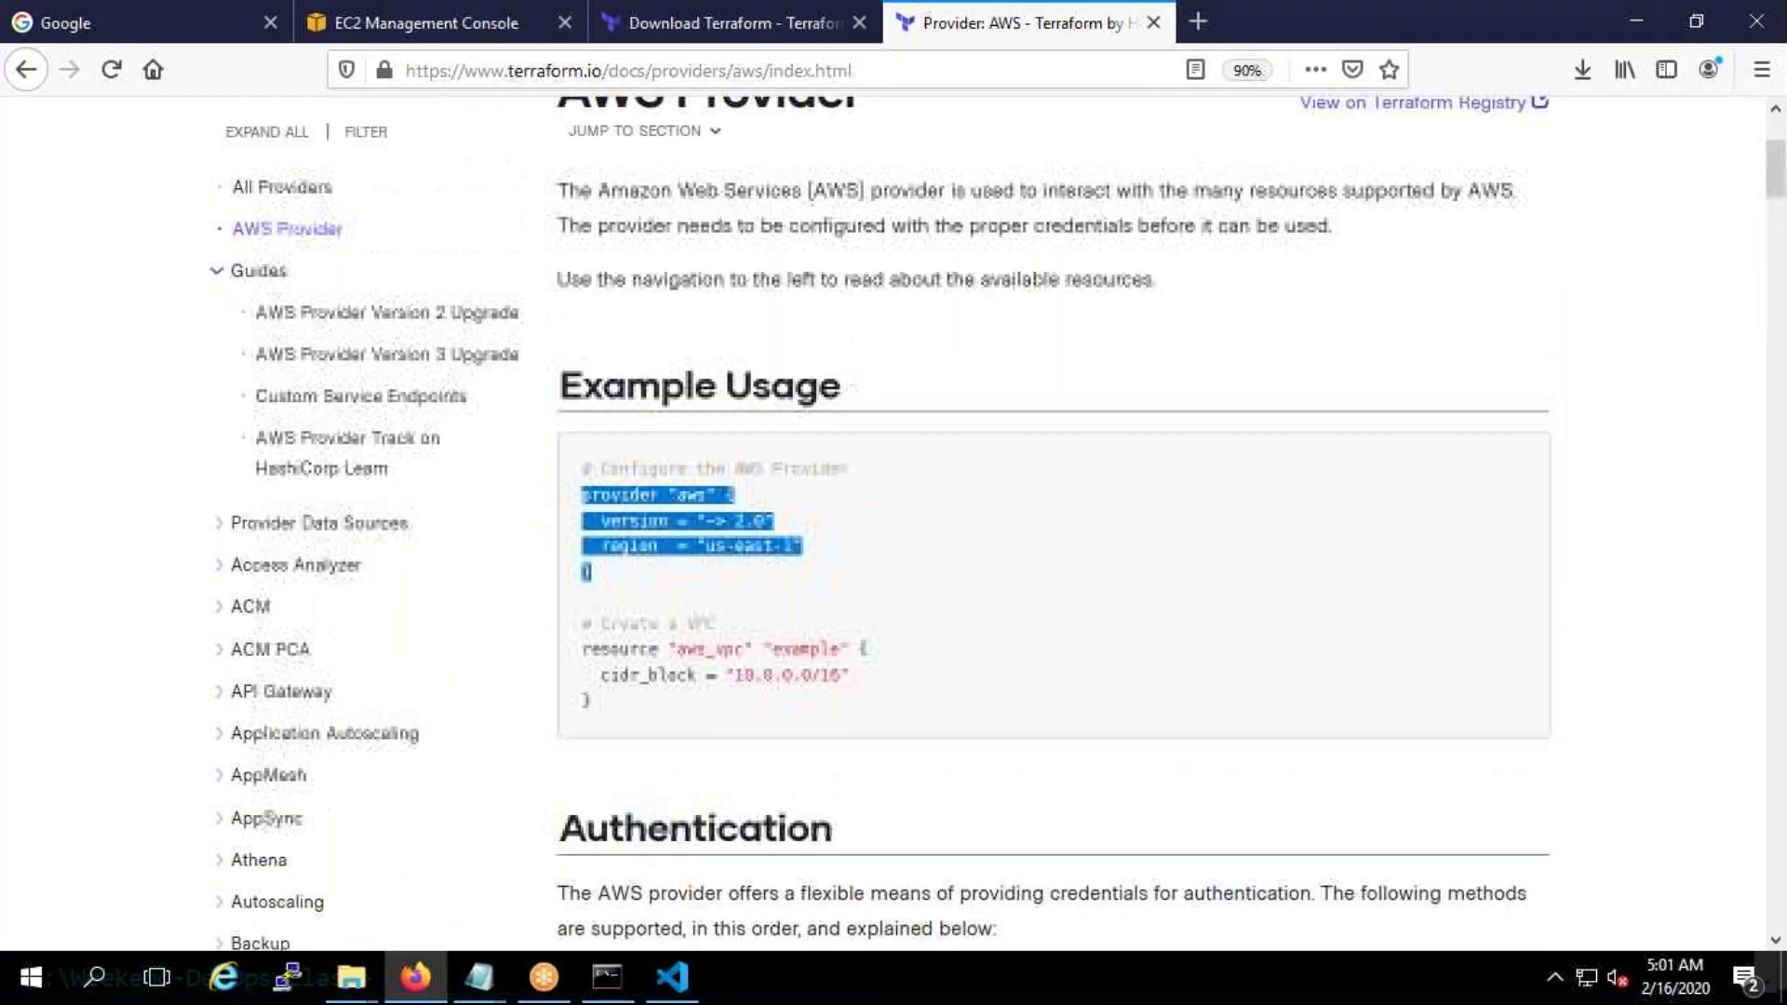
# Examine the provider "aws" block under Example Usage and highlight its region argument
pyautogui.click(606, 547)
pyautogui.moveTo(598, 611); pyautogui.dragTo(595, 519)
pyautogui.click(785, 570)
pyautogui.moveTo(806, 568); pyautogui.dragTo(605, 562)
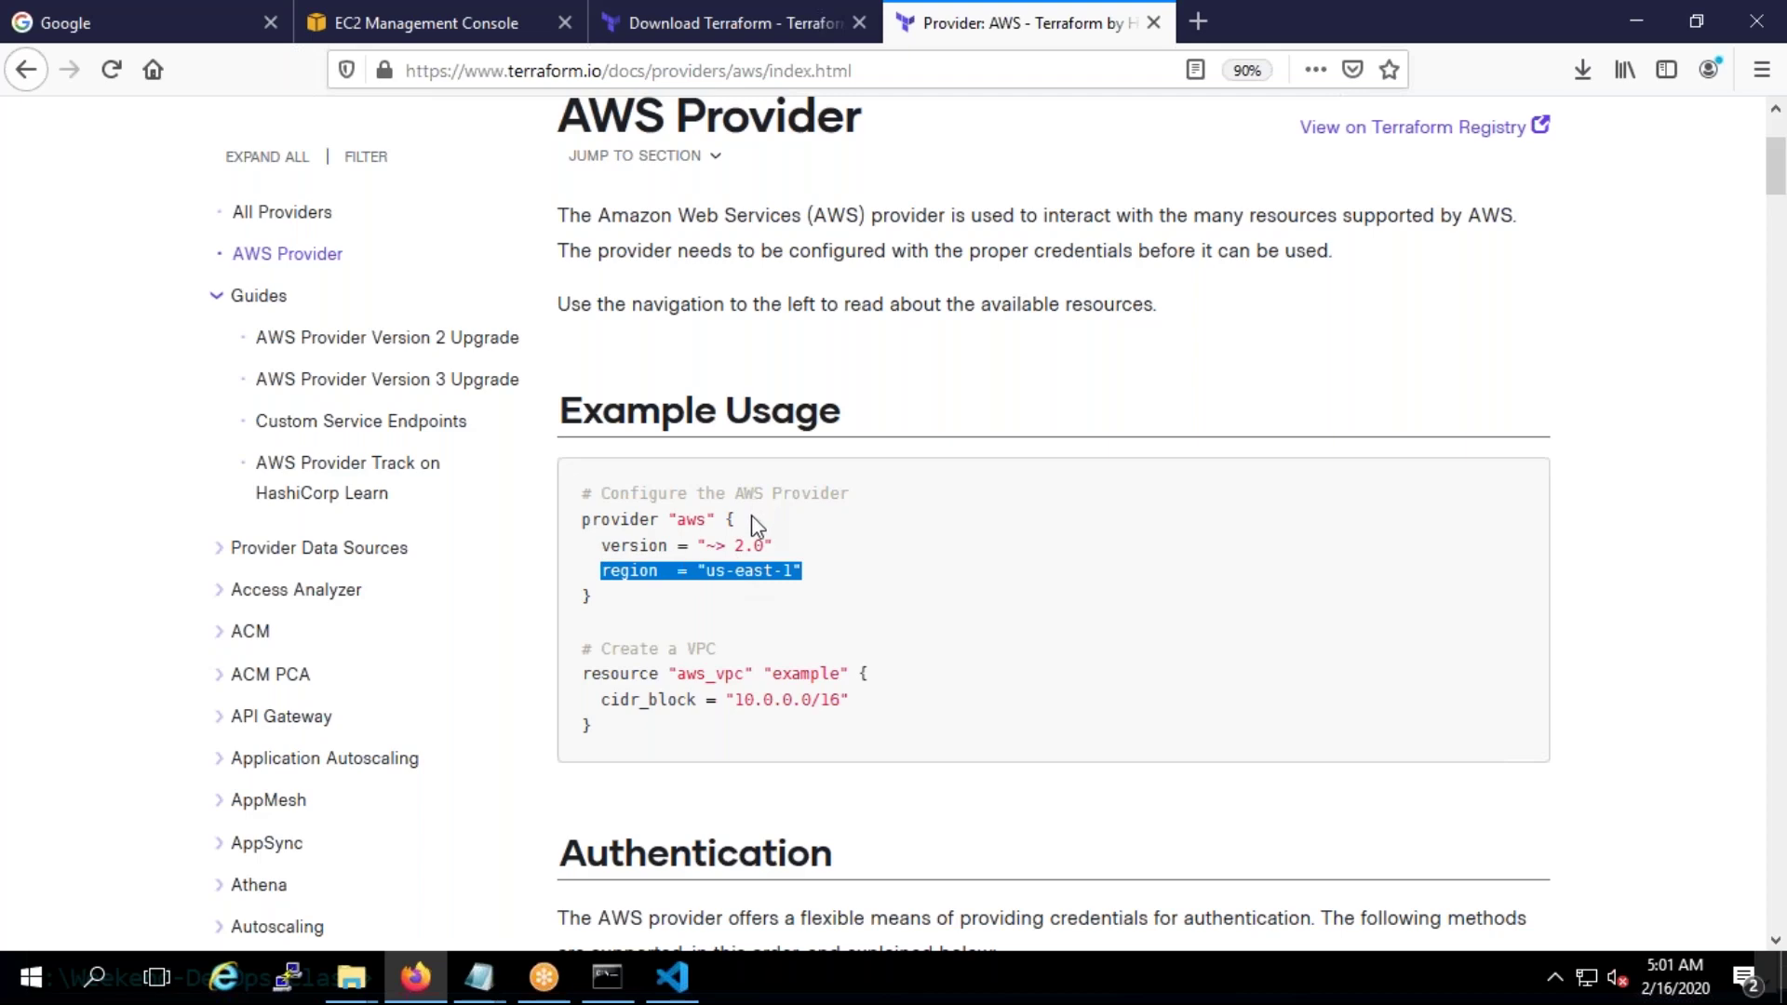
# Examine the Shared Credentials file example, highlighting its shared_credentials_file and profile arguments, and look over the EC2 Role section
pyautogui.scroll(-10, 746, 523)
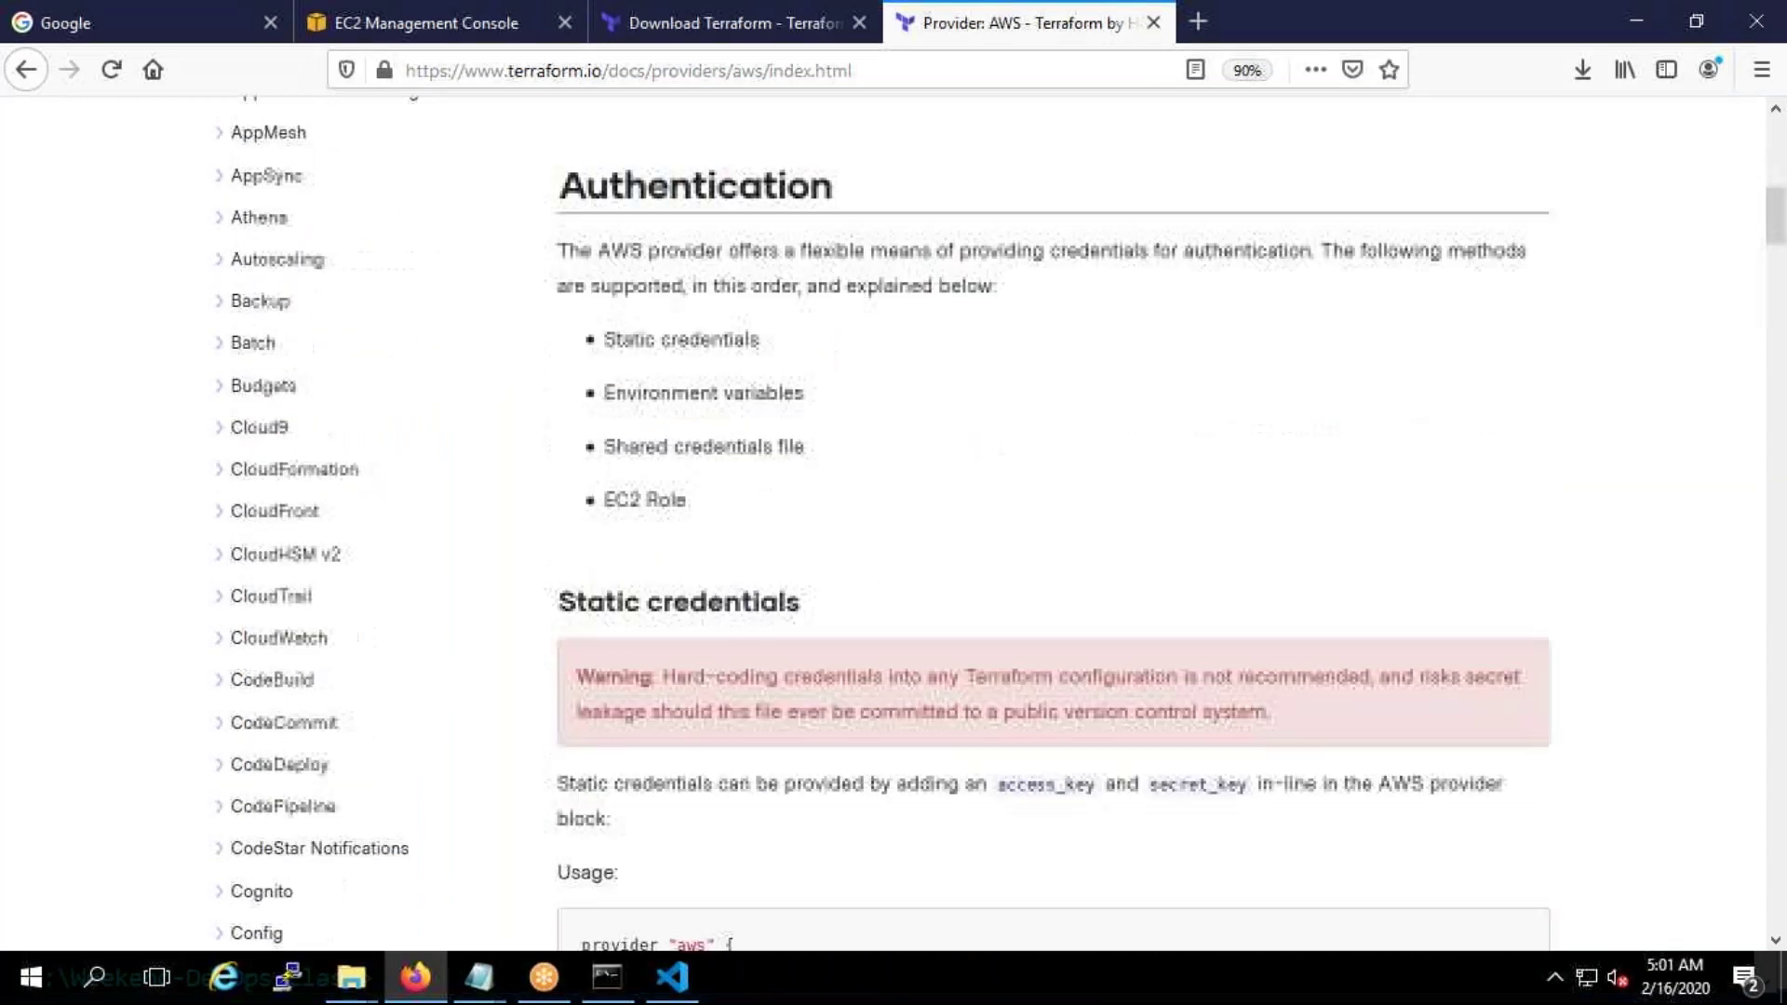
pyautogui.scroll(-15, 1000, 523)
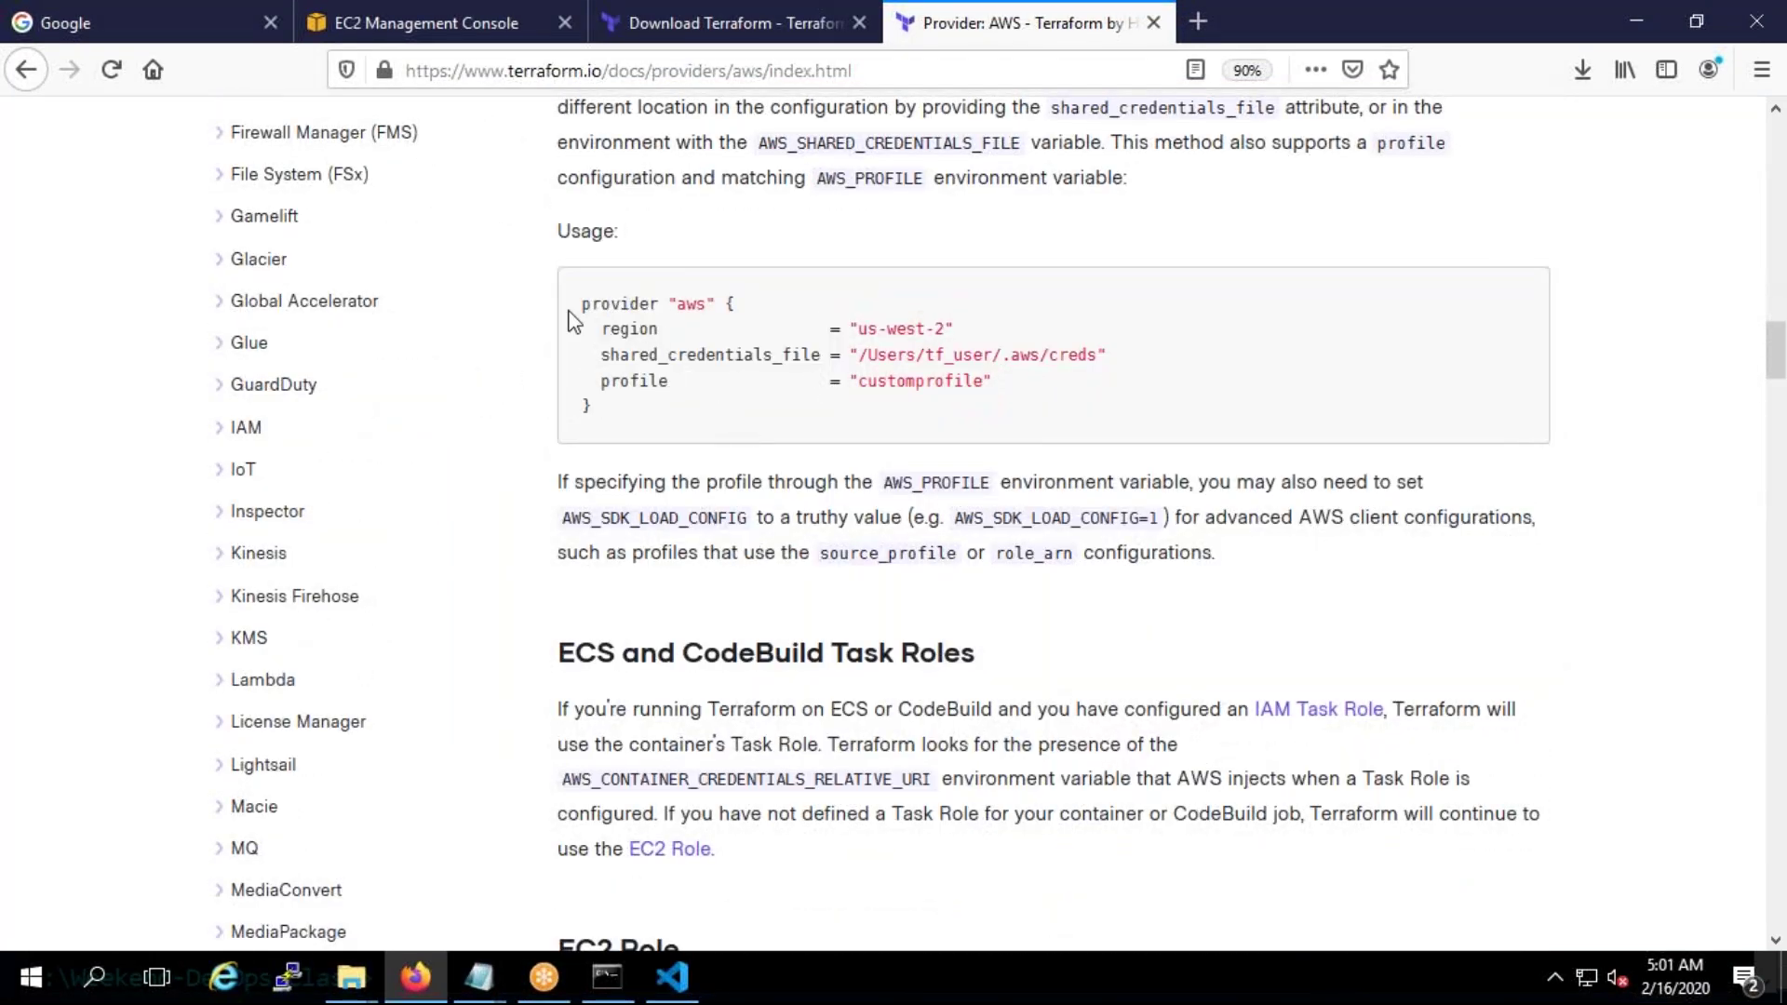
pyautogui.moveTo(577, 309); pyautogui.dragTo(1100, 361)
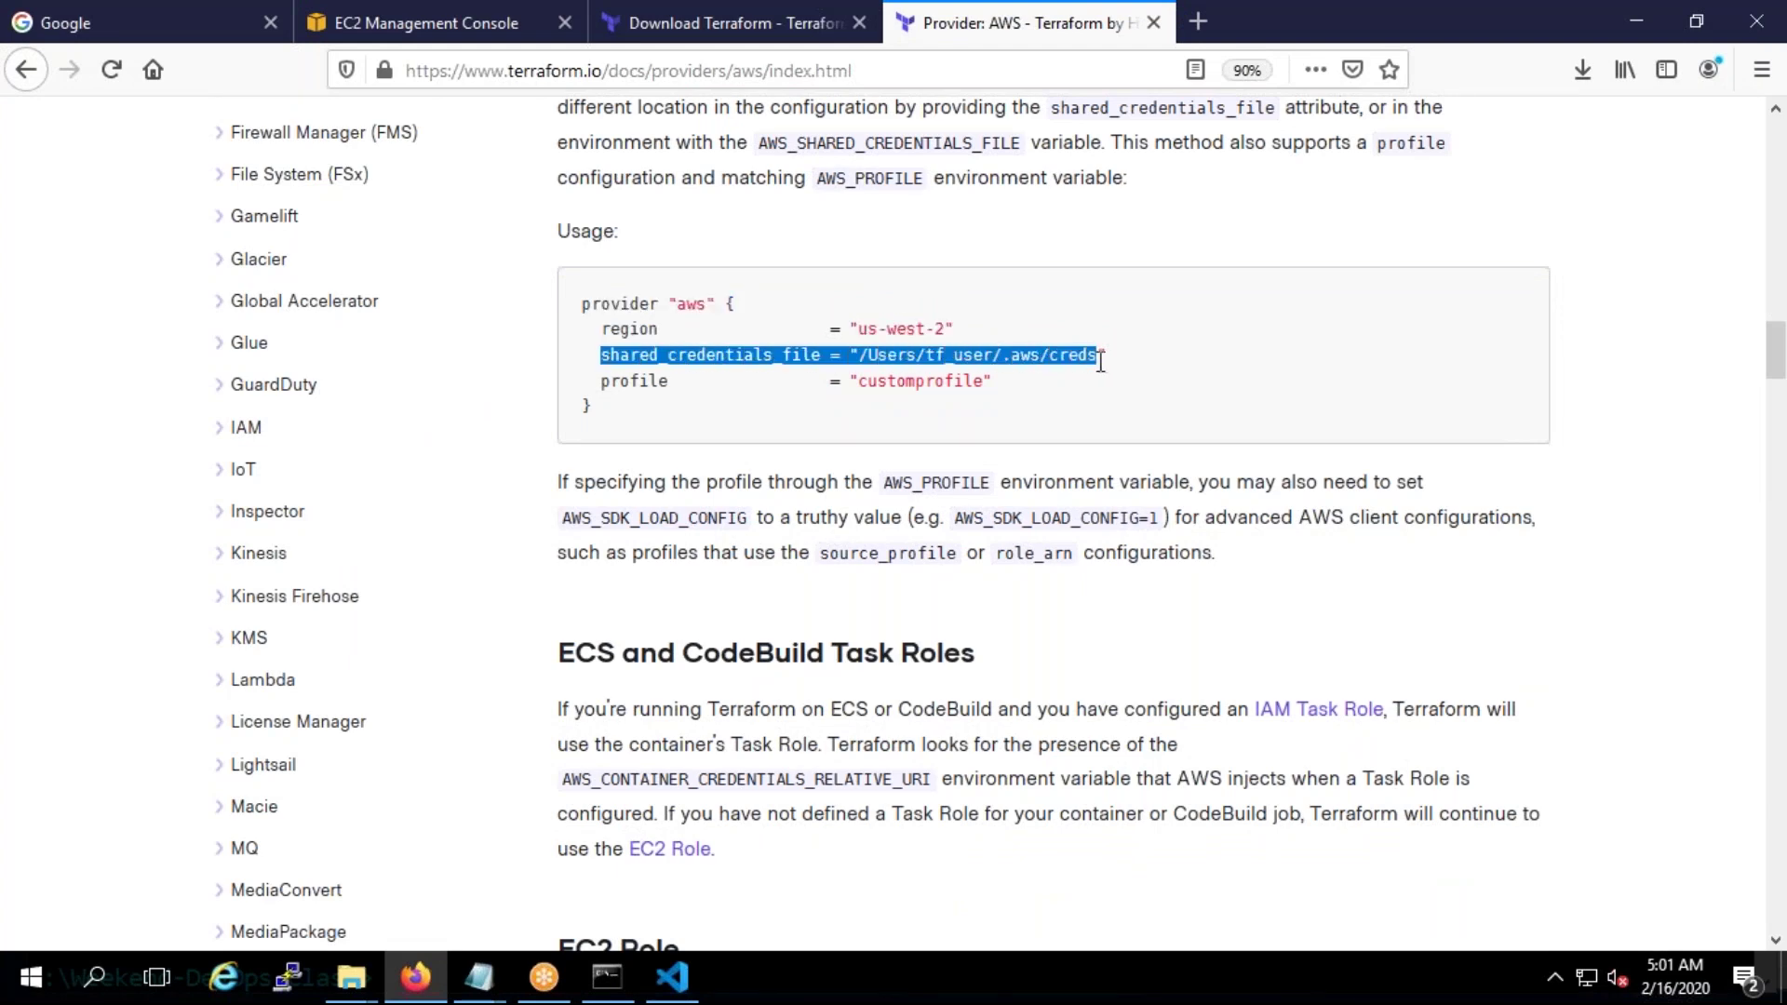
pyautogui.scroll(-3, 1068, 391)
pyautogui.scroll(3, 1036, 310)
pyautogui.moveTo(994, 382); pyautogui.dragTo(592, 356)
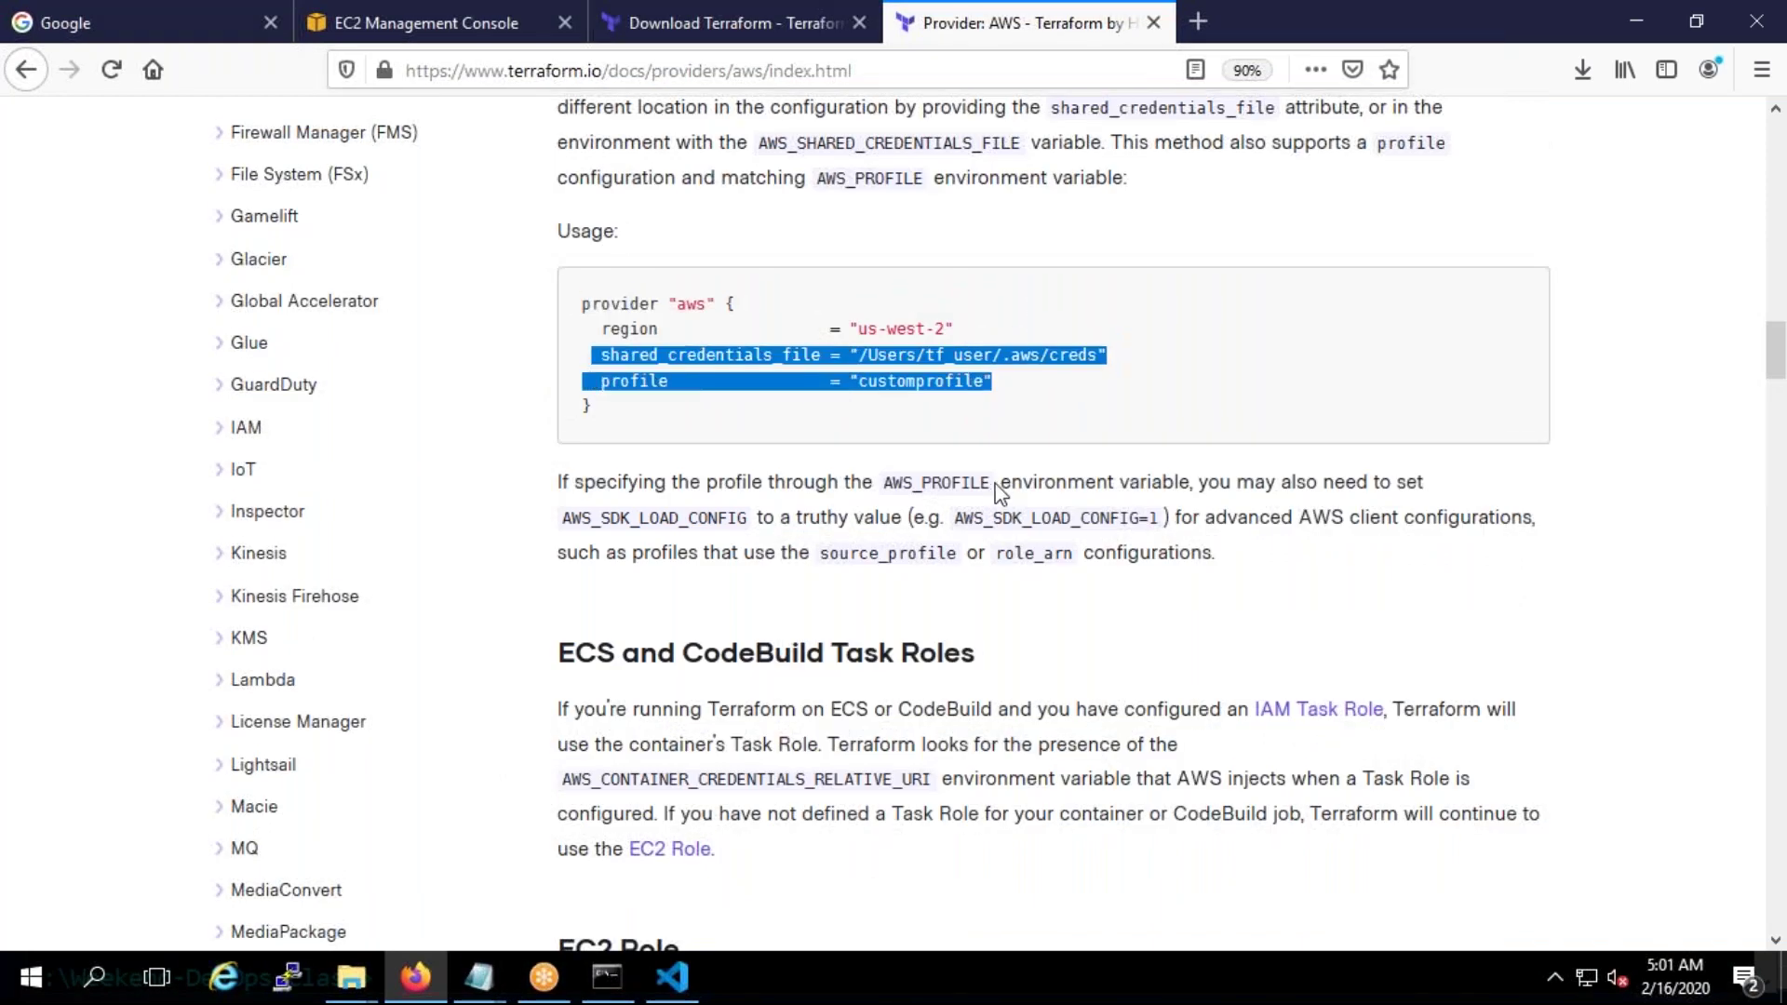
pyautogui.scroll(-6, 998, 490)
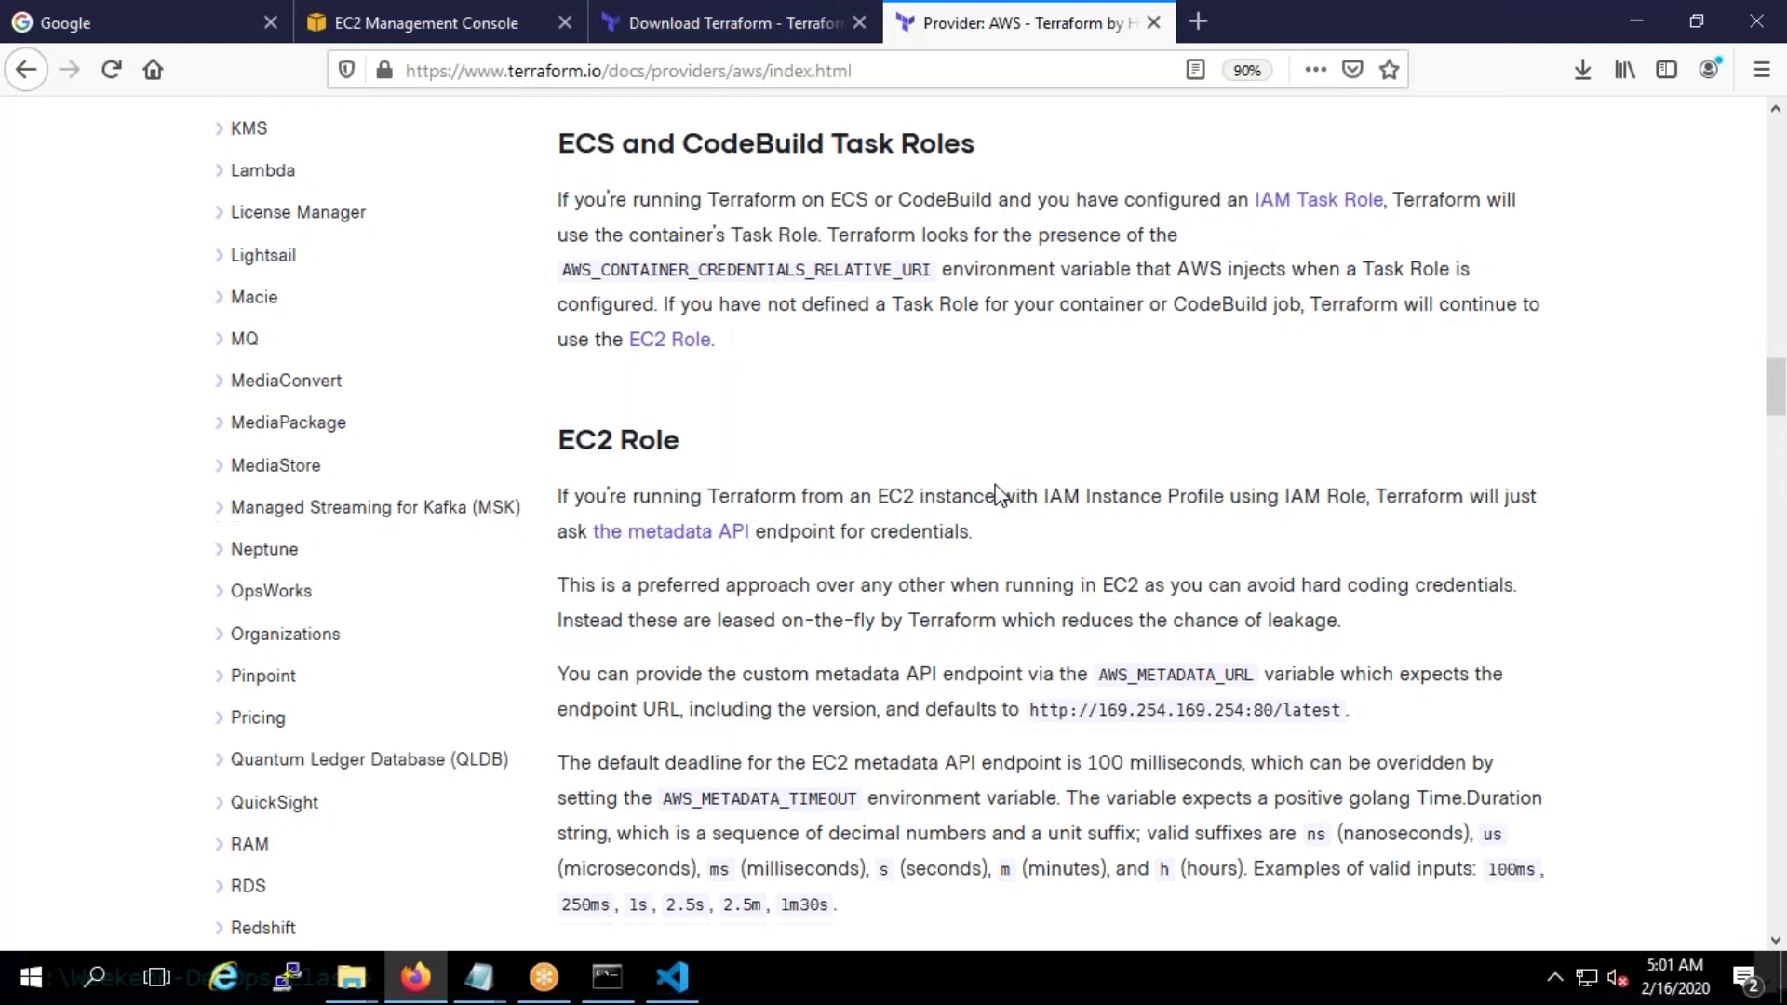
# Read through the Argument Reference for the required and optional arguments supported in the AWS provider block
pyautogui.scroll(-10, 929, 550)
pyautogui.scroll(-2, 933, 553)
pyautogui.scroll(-3, 934, 552)
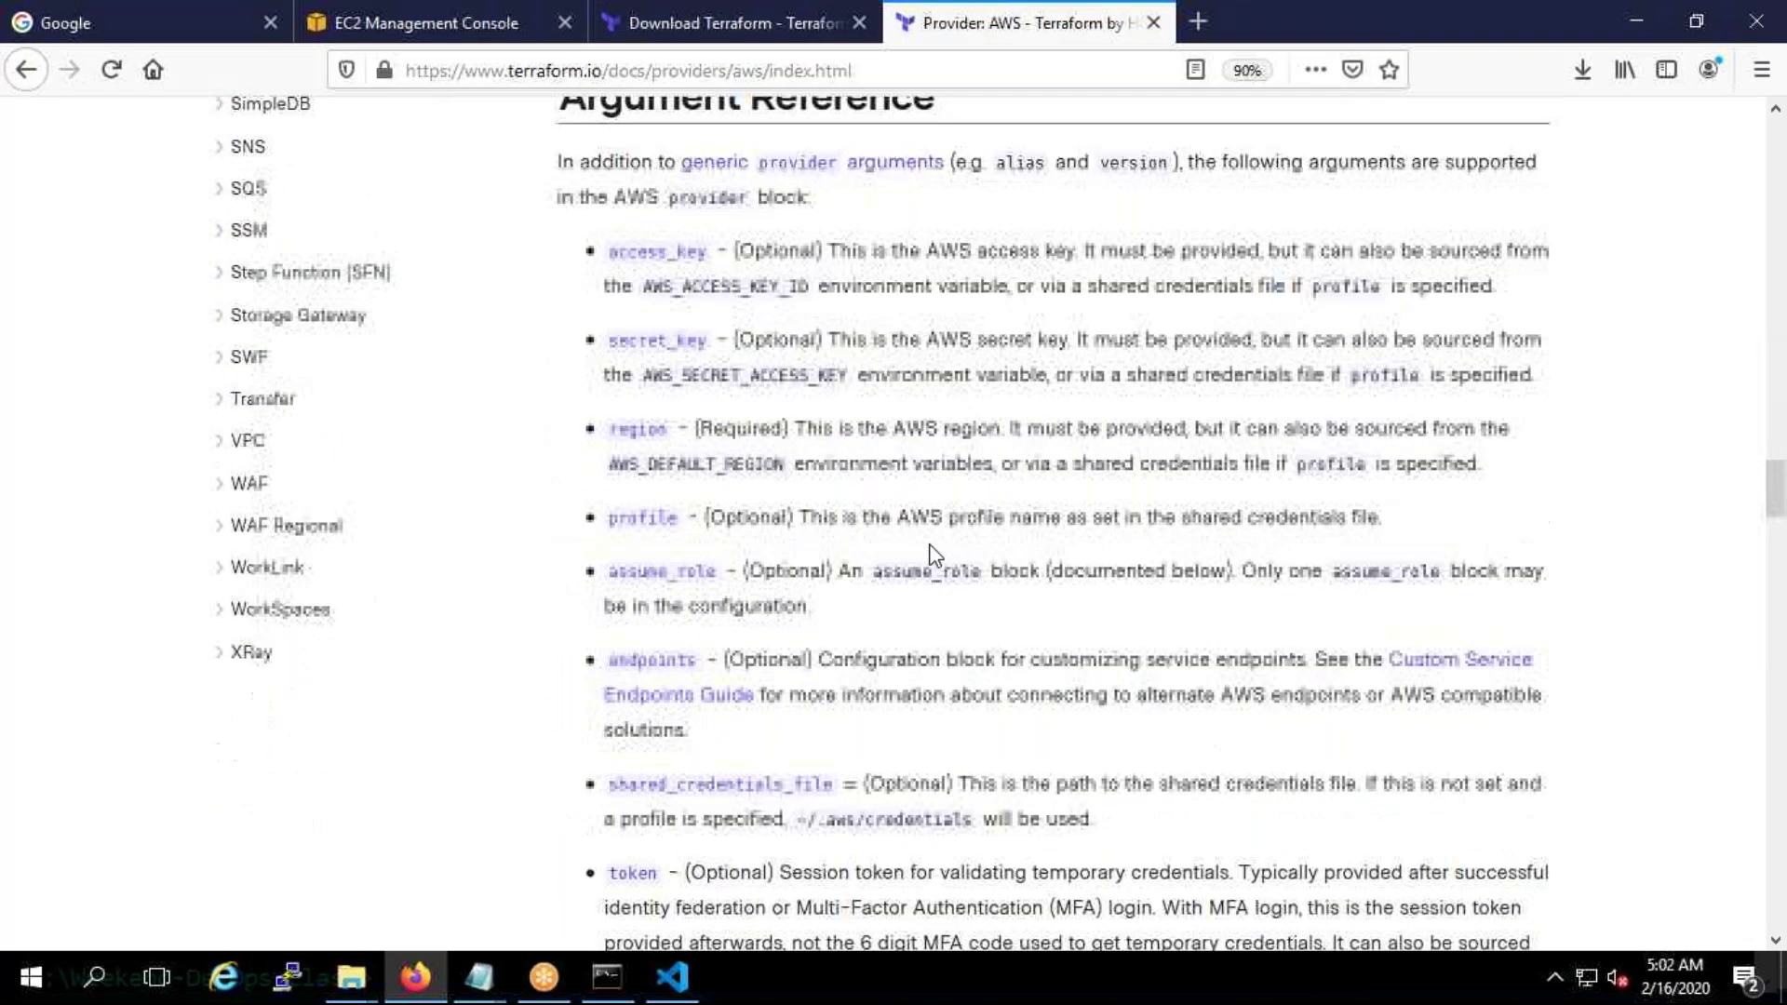
pyautogui.scroll(-1, 929, 545)
pyautogui.scroll(1, 968, 512)
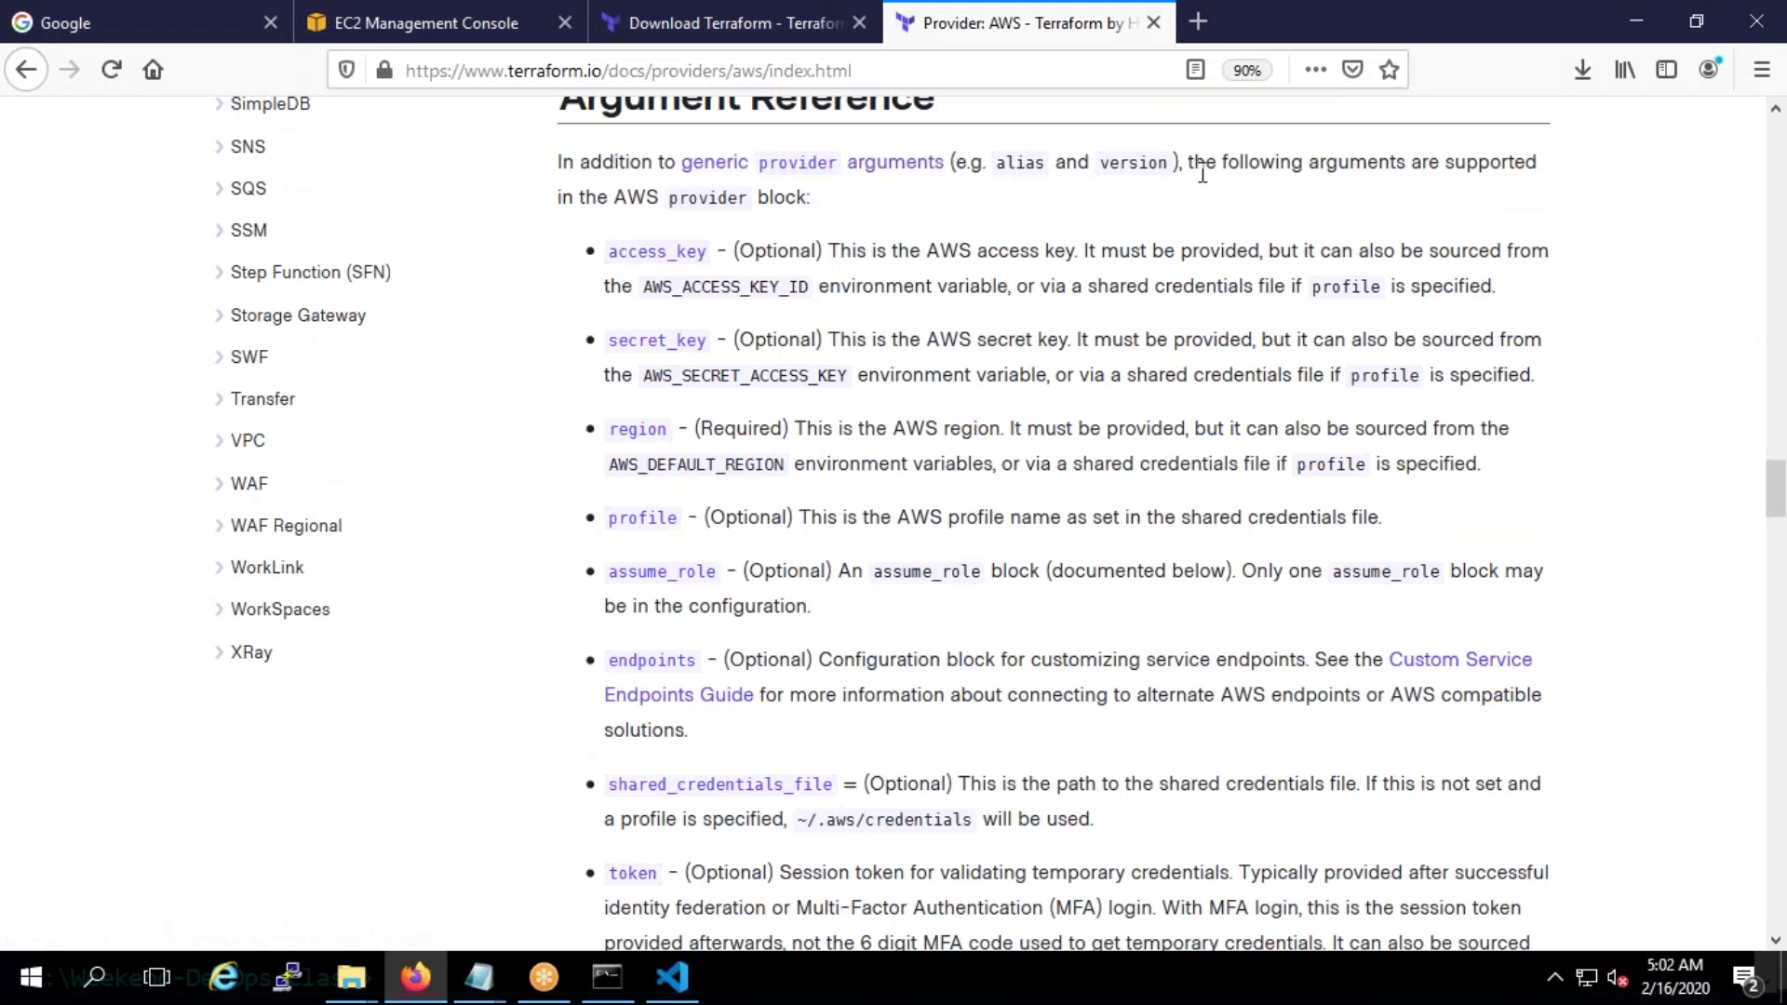
pyautogui.moveTo(1216, 167); pyautogui.dragTo(1413, 169)
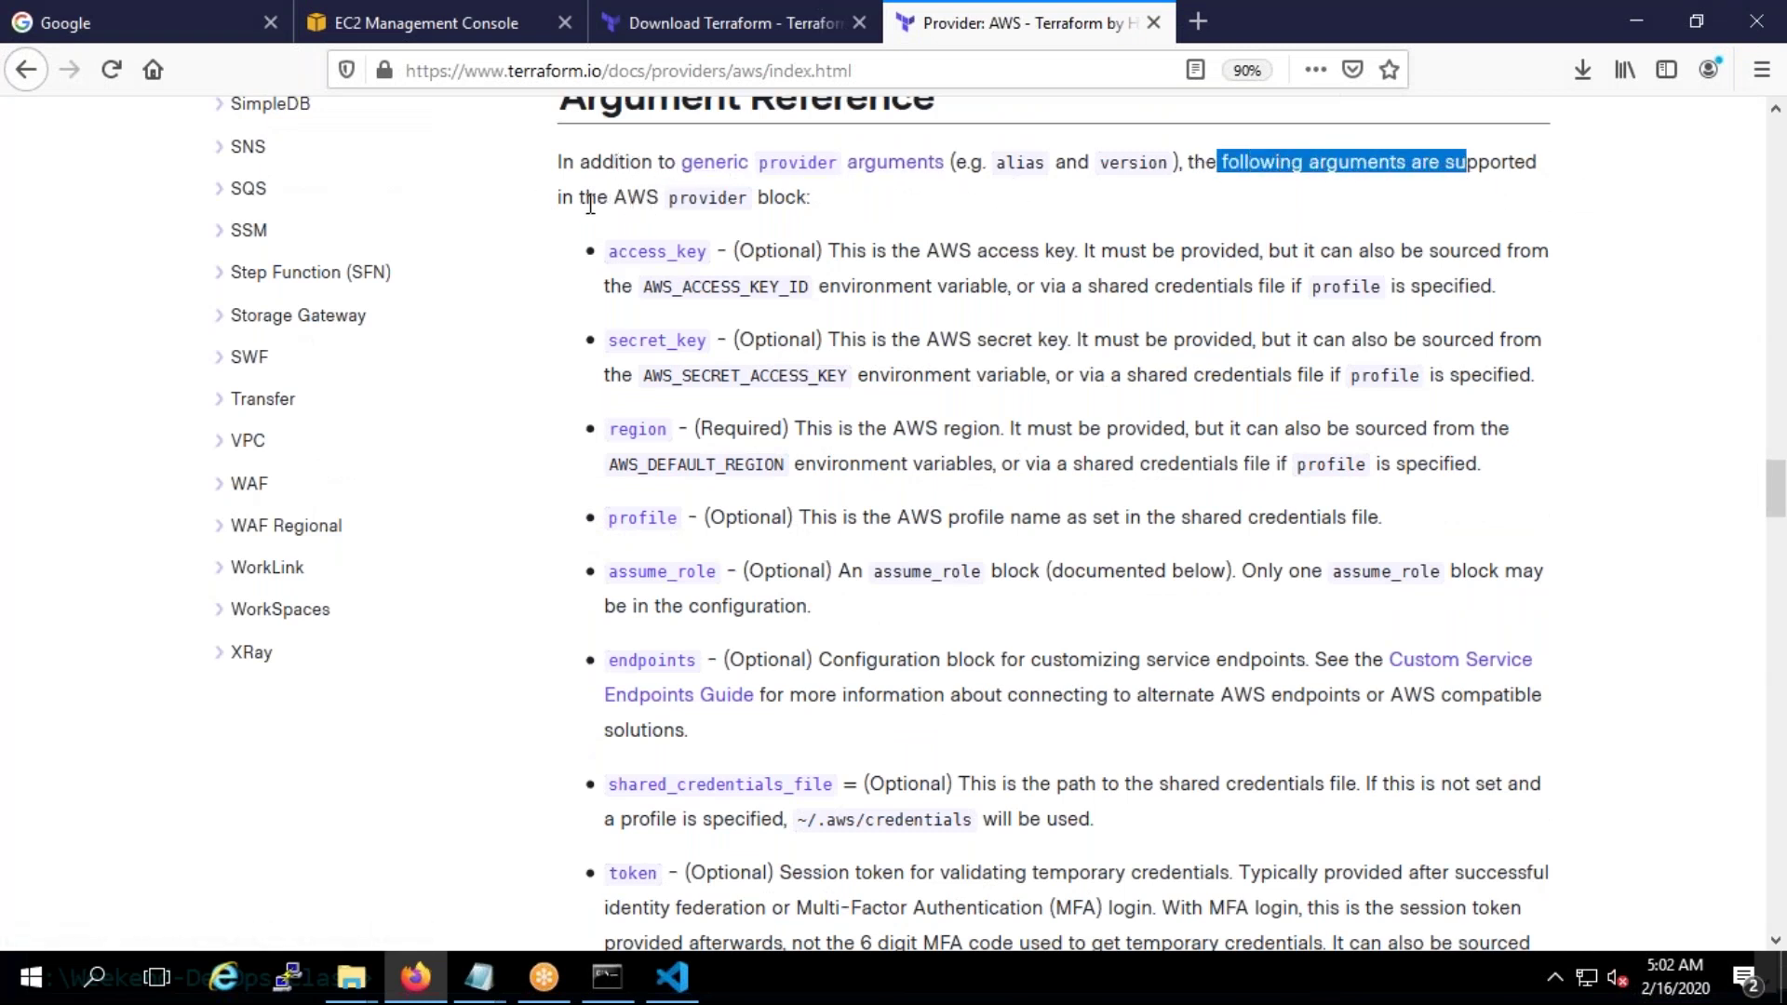
pyautogui.moveTo(590, 199); pyautogui.dragTo(770, 220)
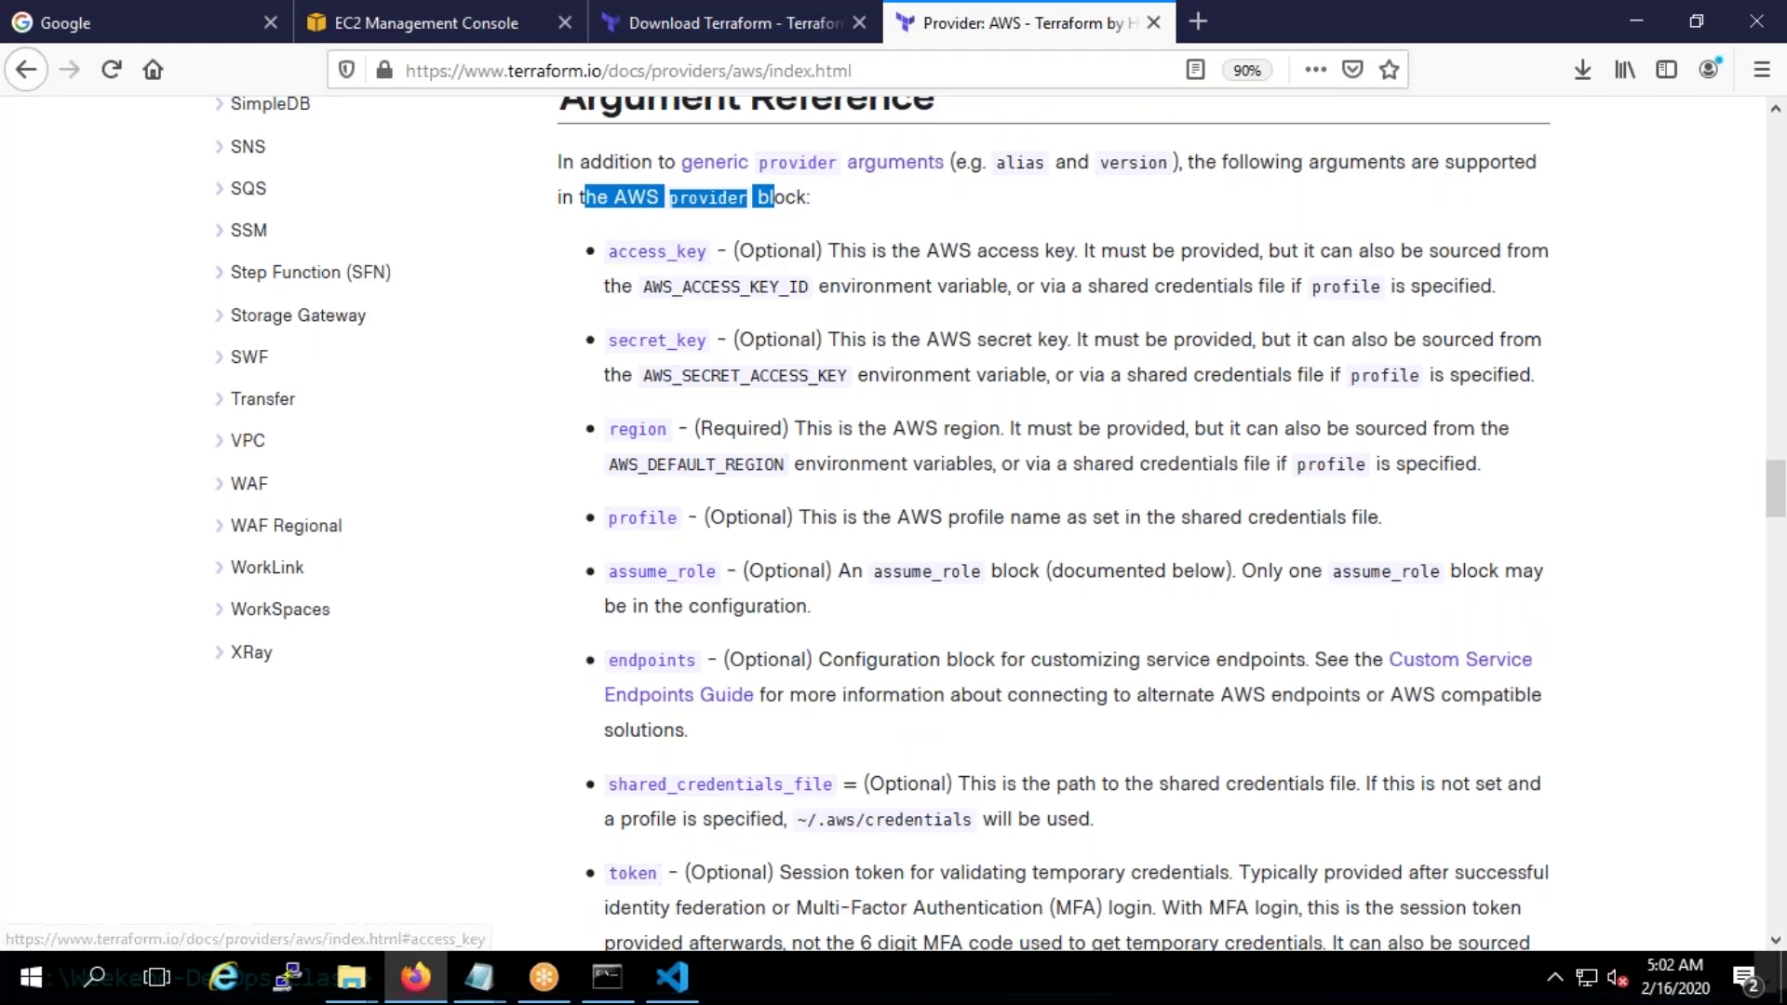
pyautogui.scroll(-1, 632, 642)
pyautogui.scroll(-5, 632, 633)
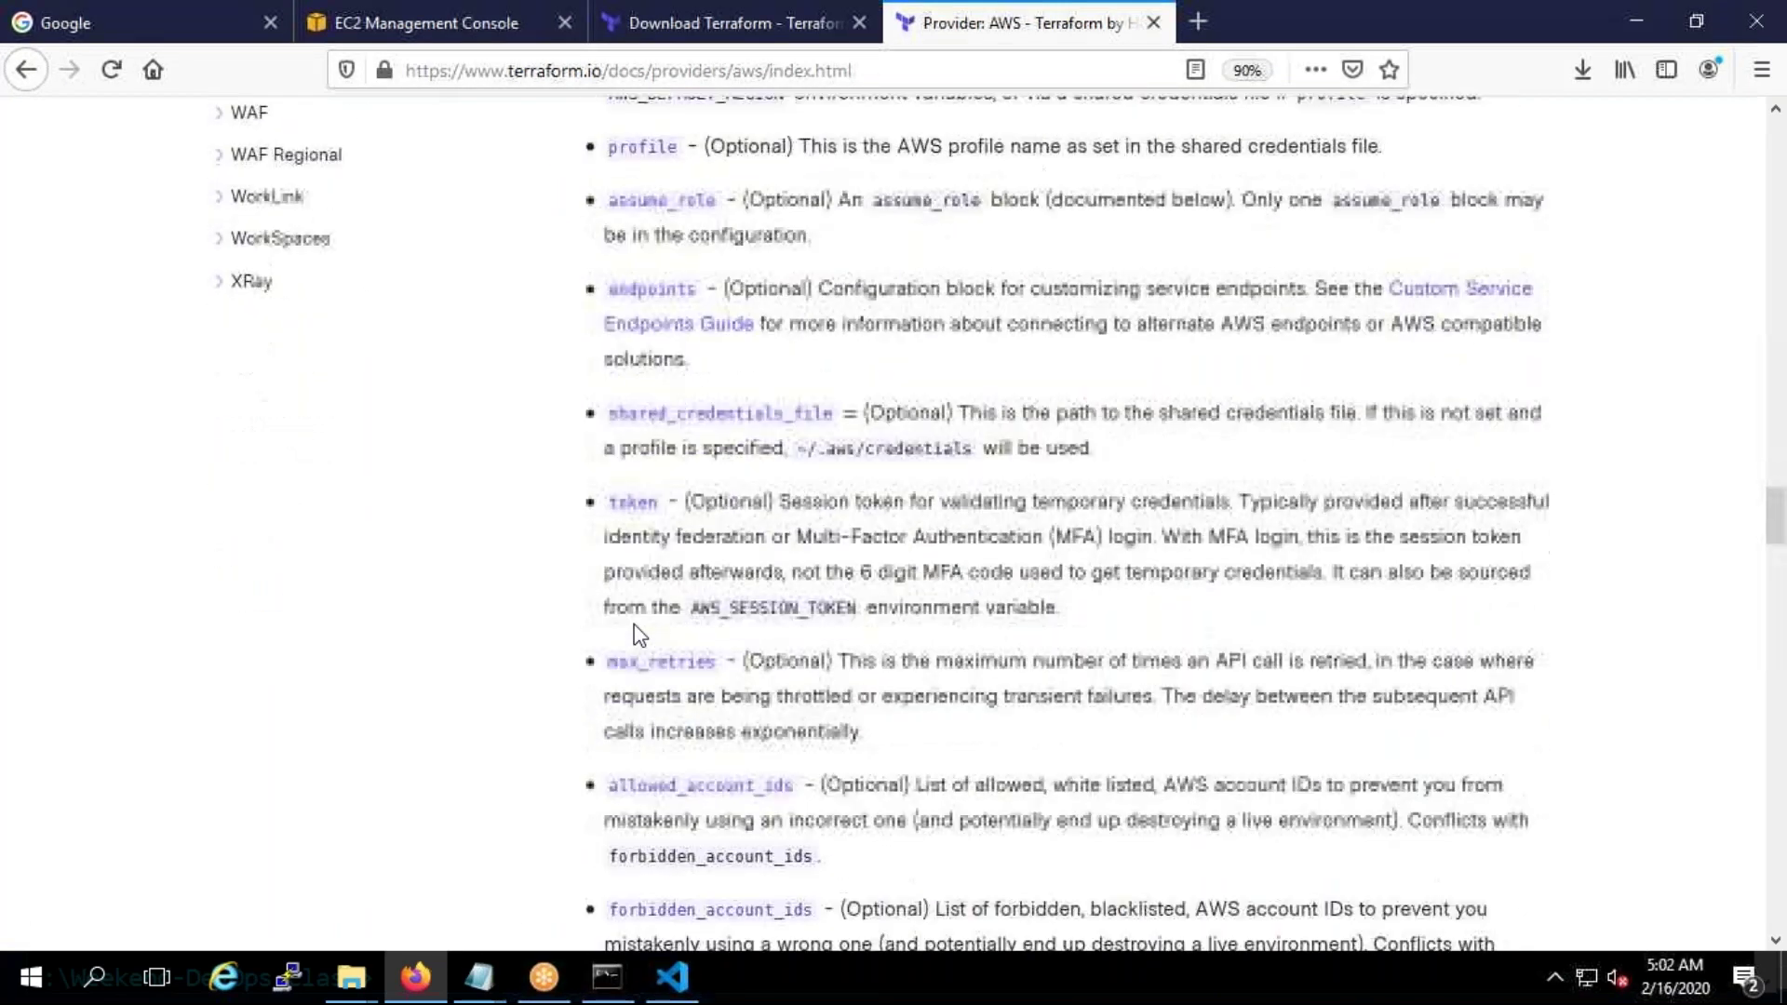
pyautogui.scroll(-4, 635, 633)
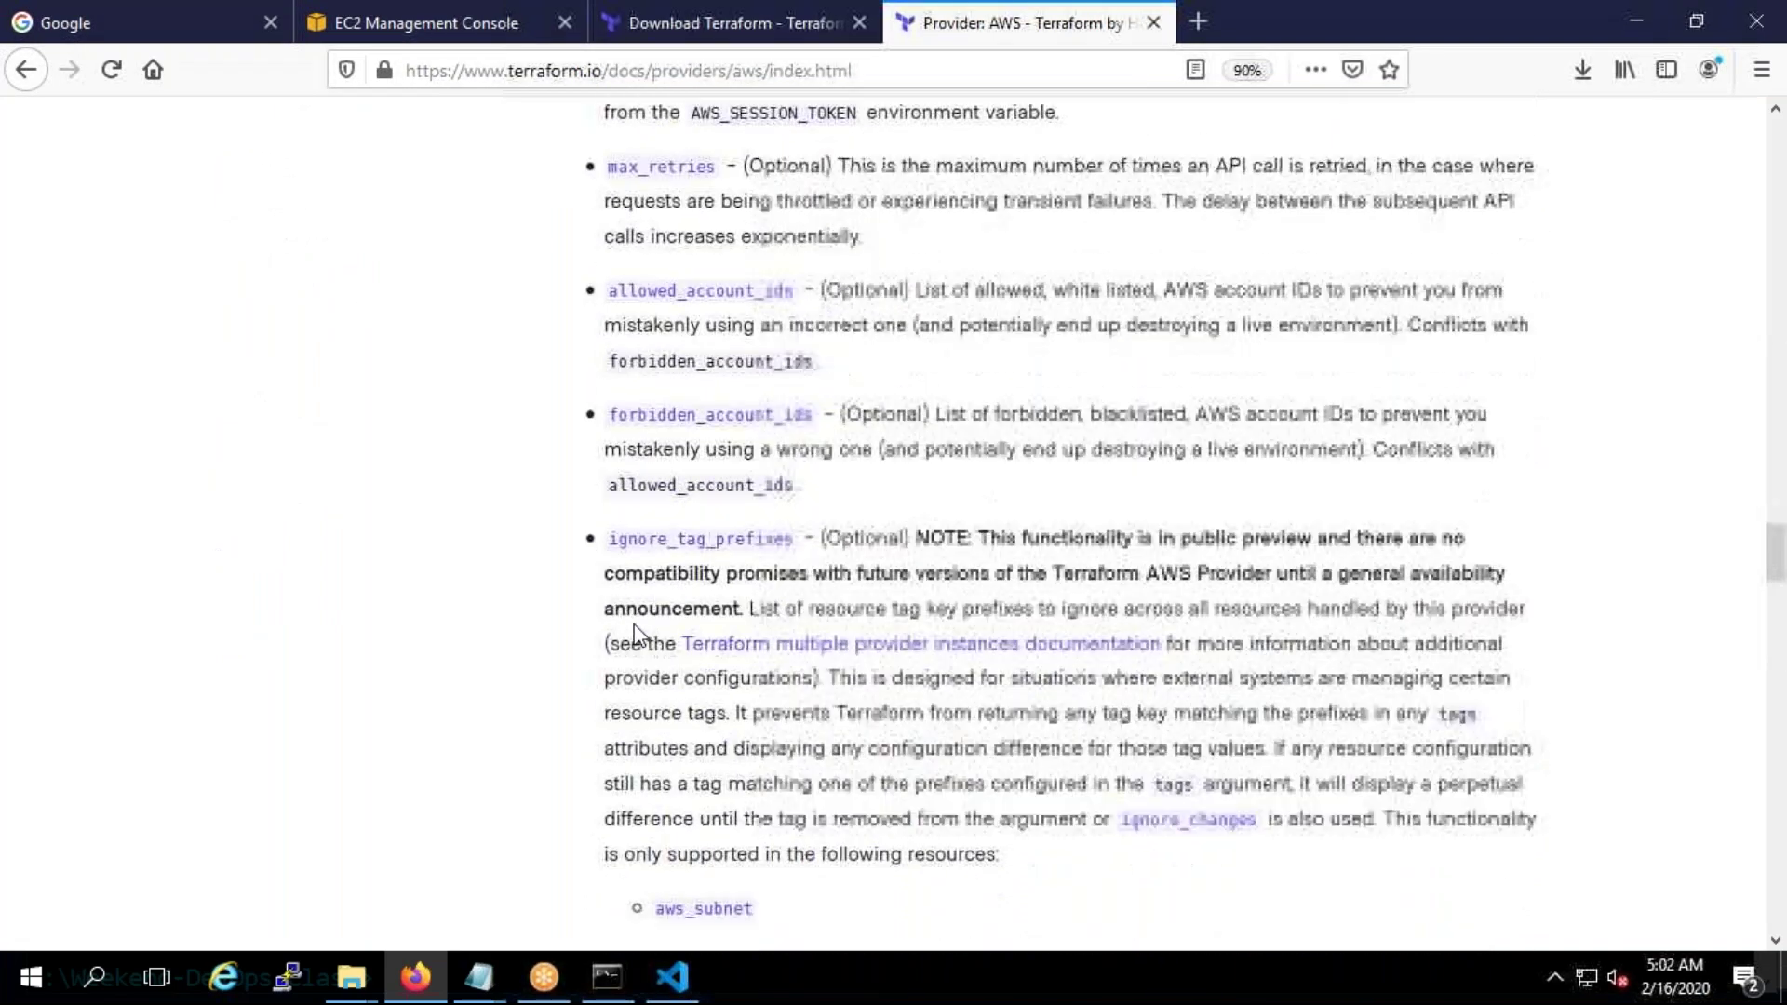
pyautogui.scroll(-6, 642, 559)
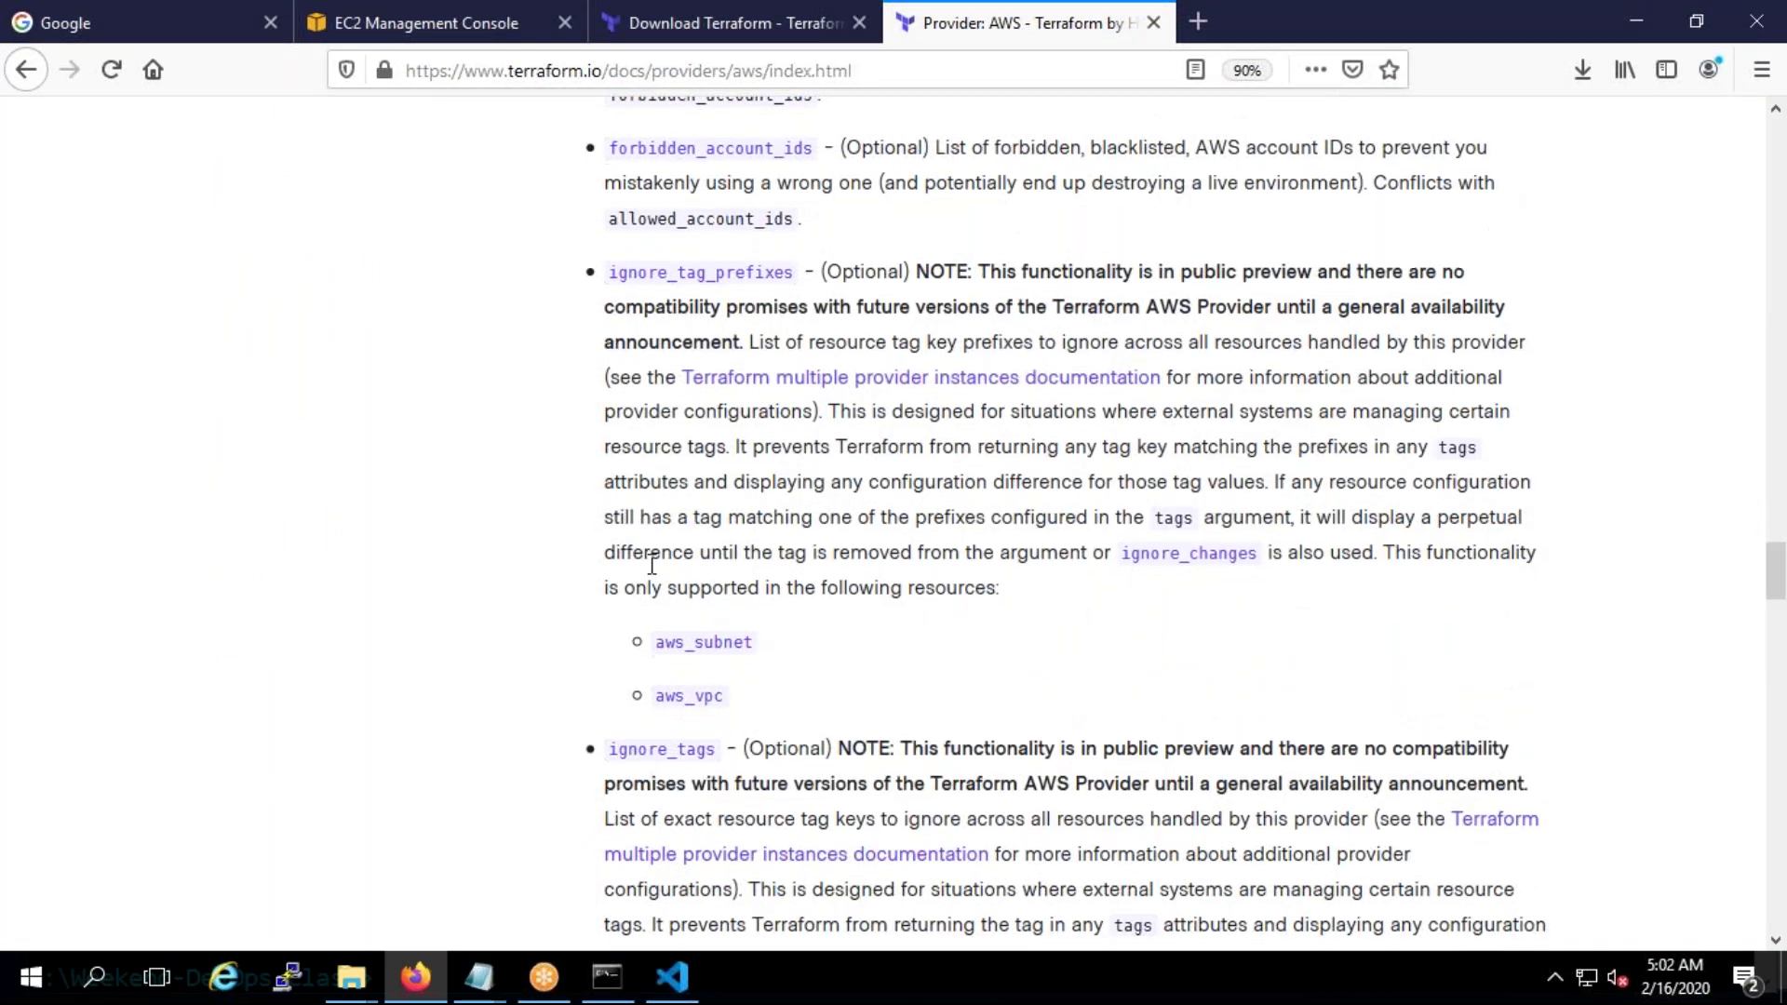
pyautogui.scroll(-5, 656, 591)
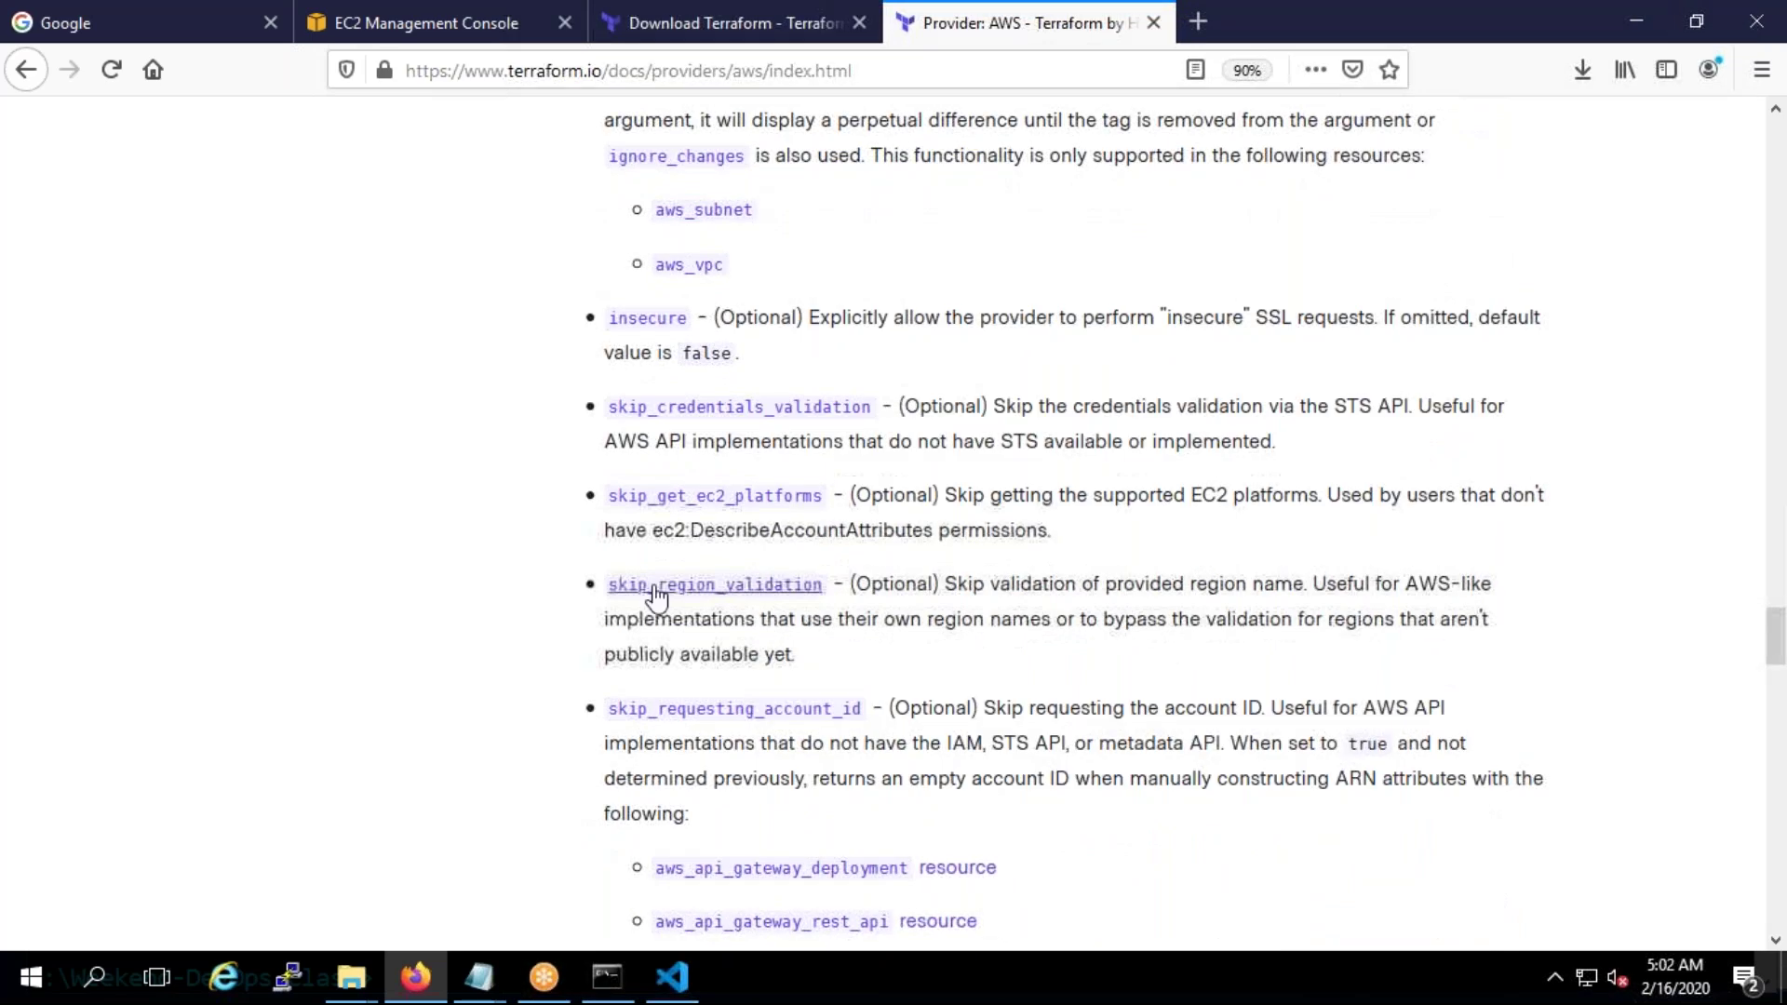
# Look through the remaining optional AWS provider arguments, from the skip_* options to s3_force_path_style and the nested assume_role block
pyautogui.scroll(-3, 656, 591)
pyautogui.scroll(-20, 653, 590)
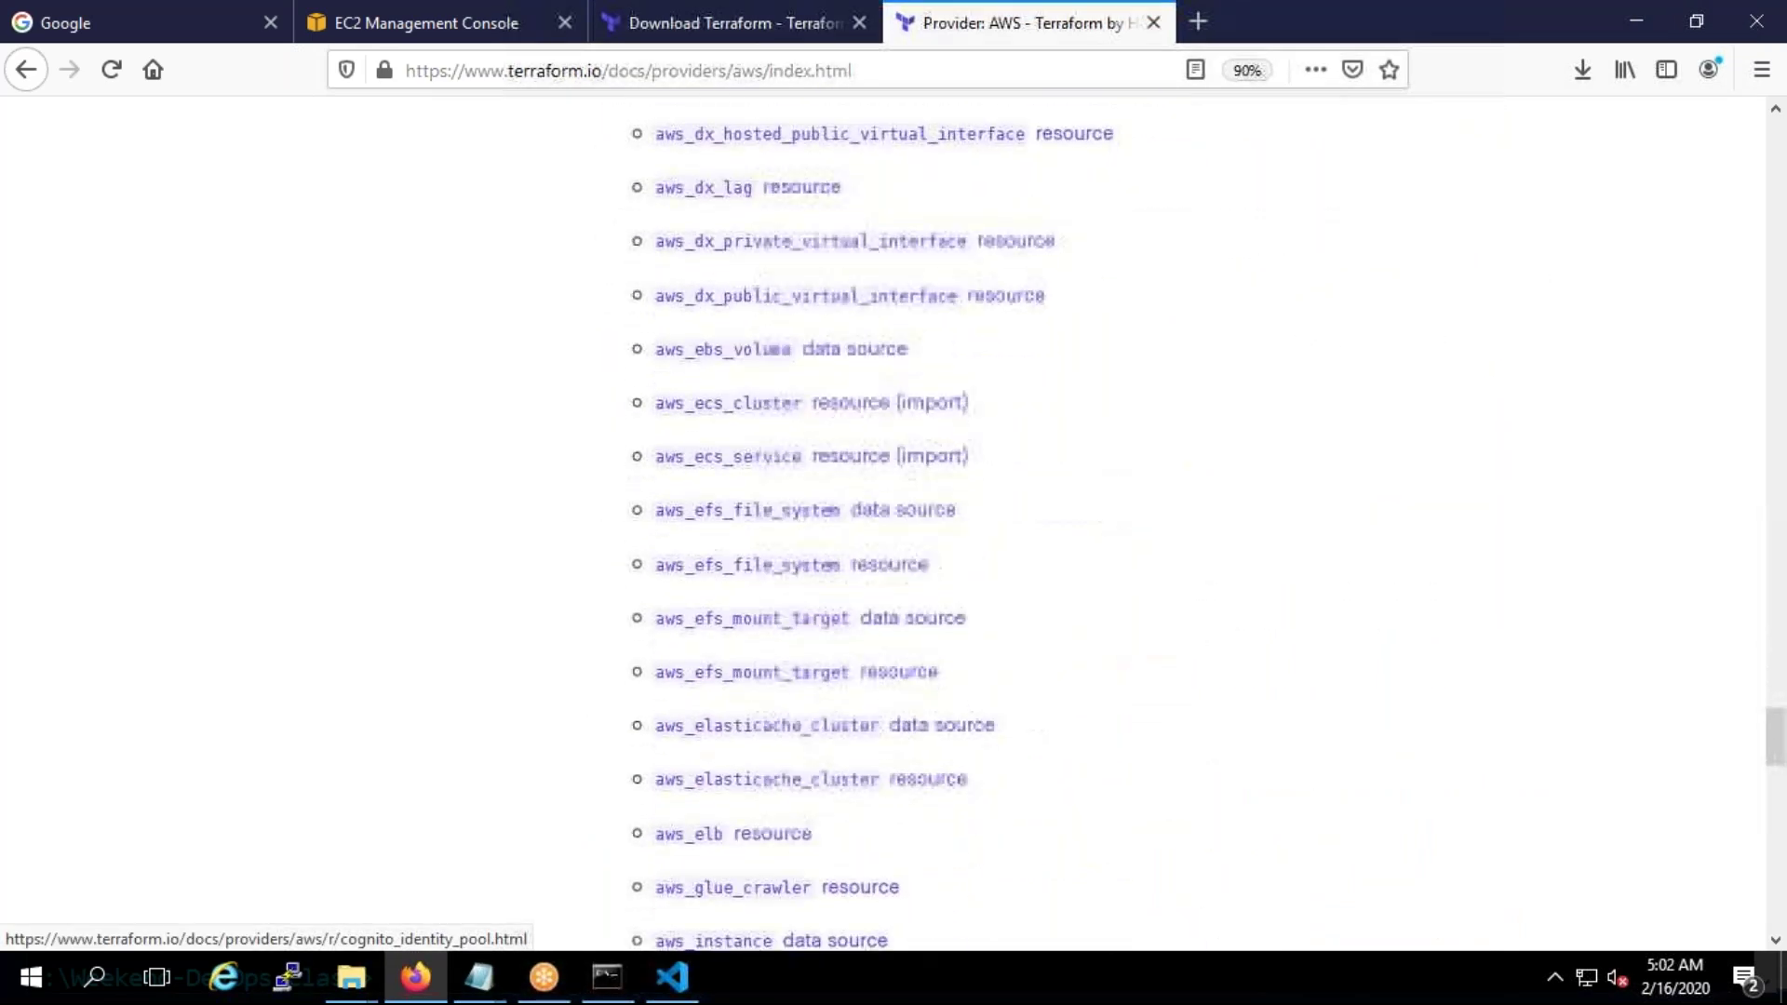
pyautogui.scroll(-10, 656, 588)
pyautogui.scroll(3, 661, 588)
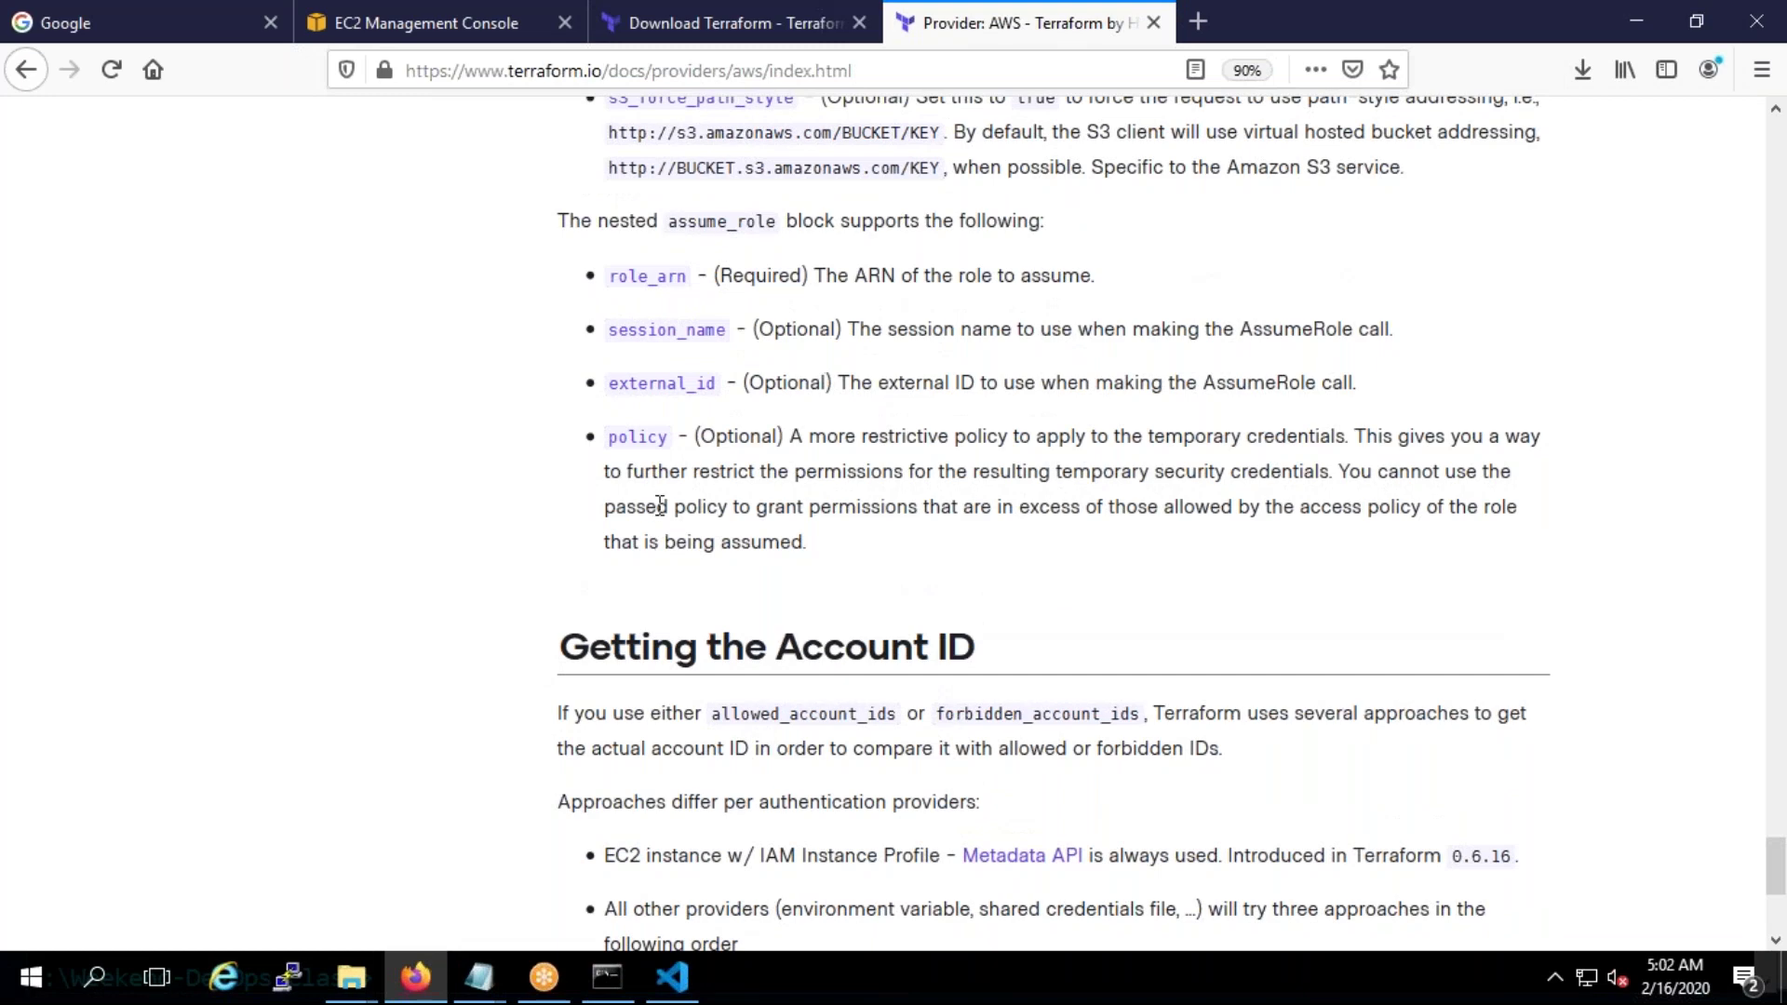
pyautogui.scroll(4, 658, 505)
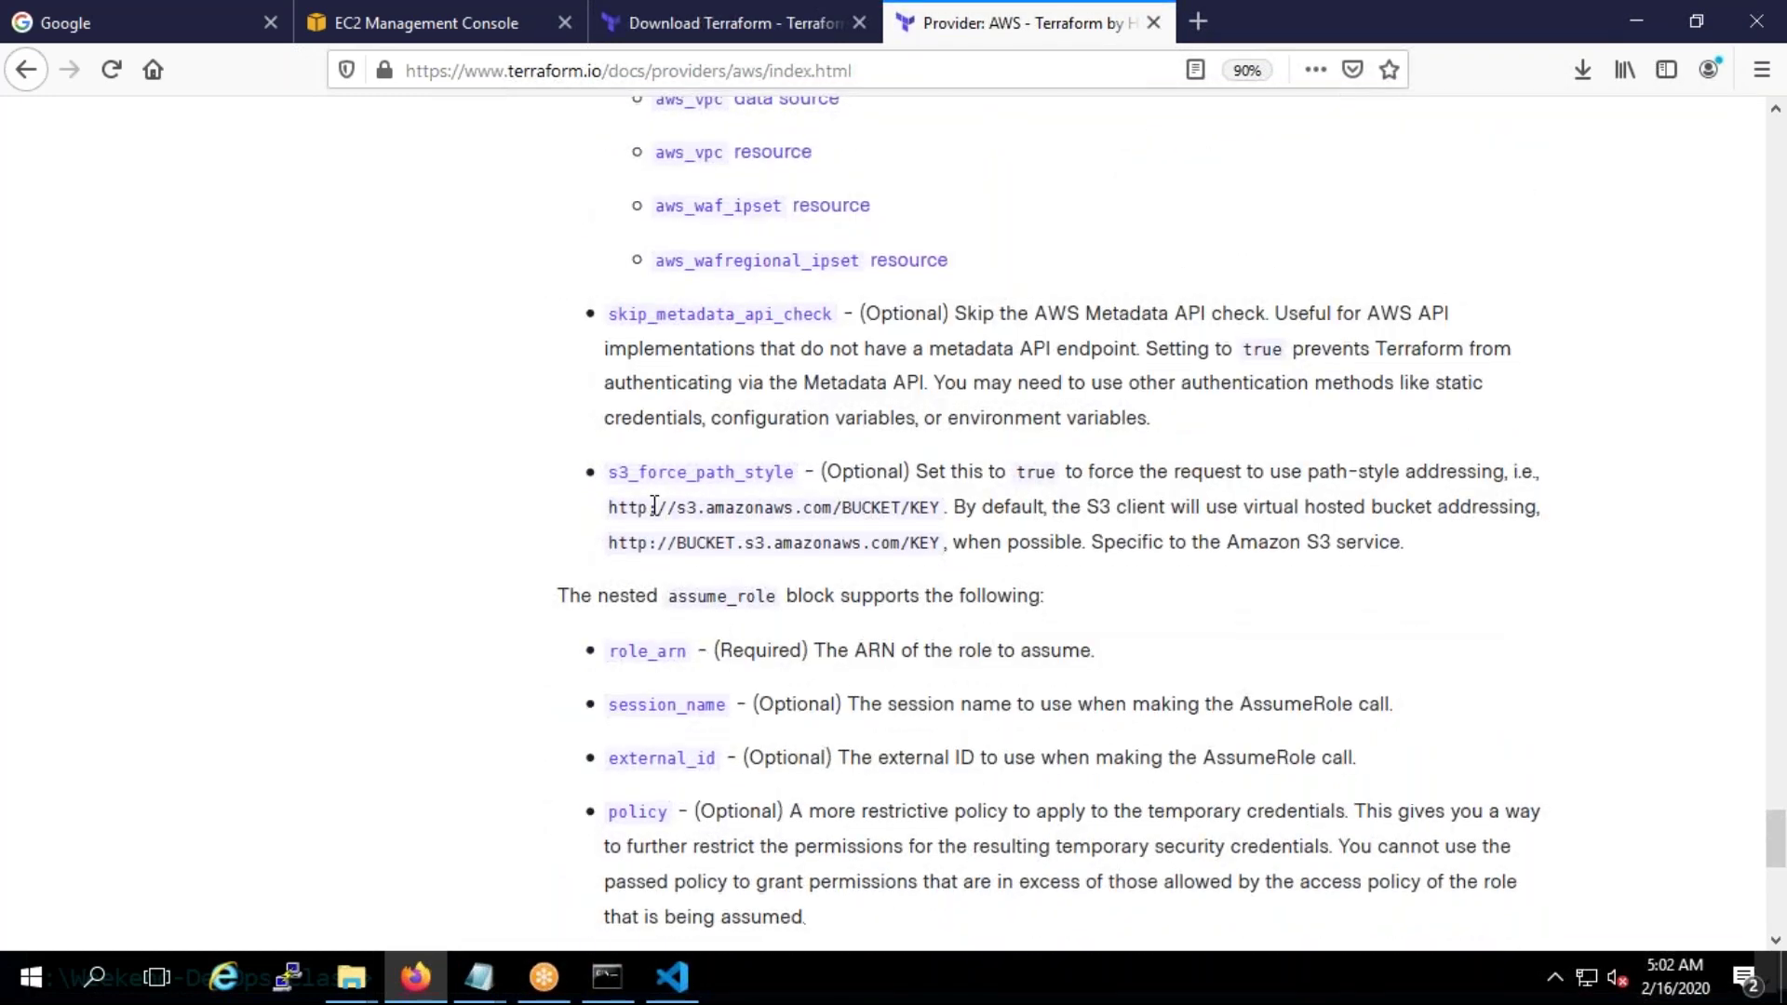
pyautogui.scroll(-1, 654, 504)
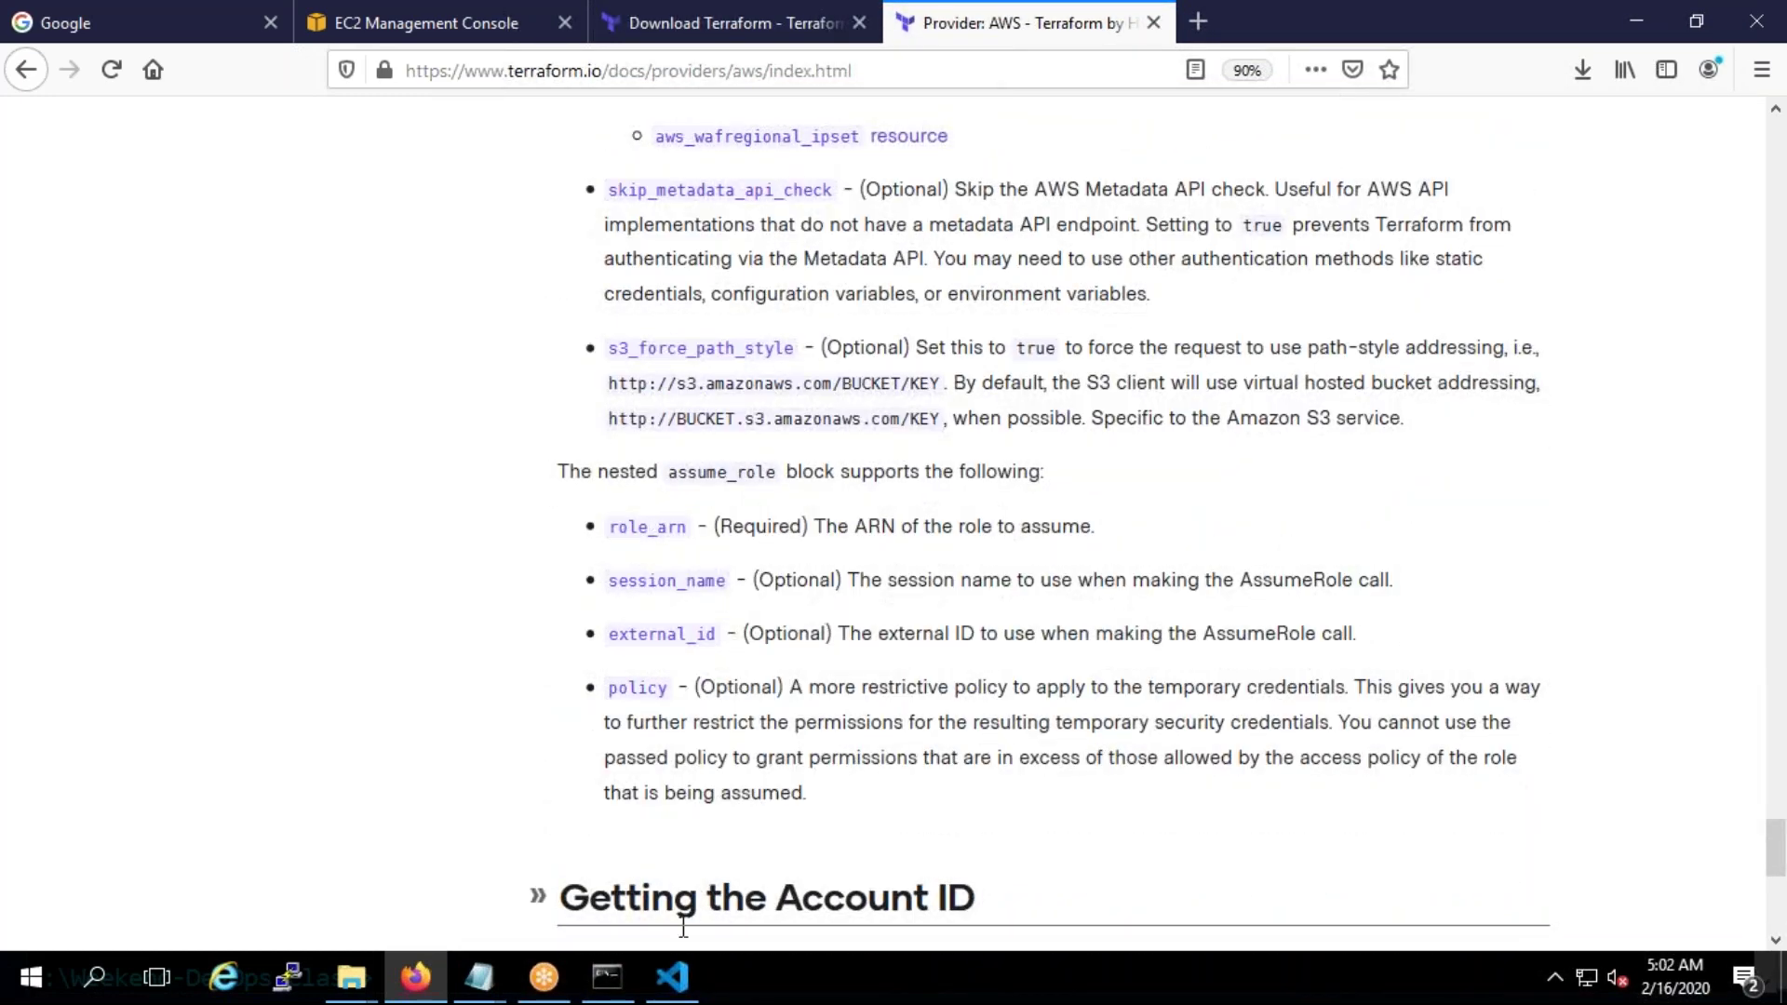
pyautogui.click(674, 978)
pyautogui.click(680, 988)
pyautogui.scroll(10, 685, 678)
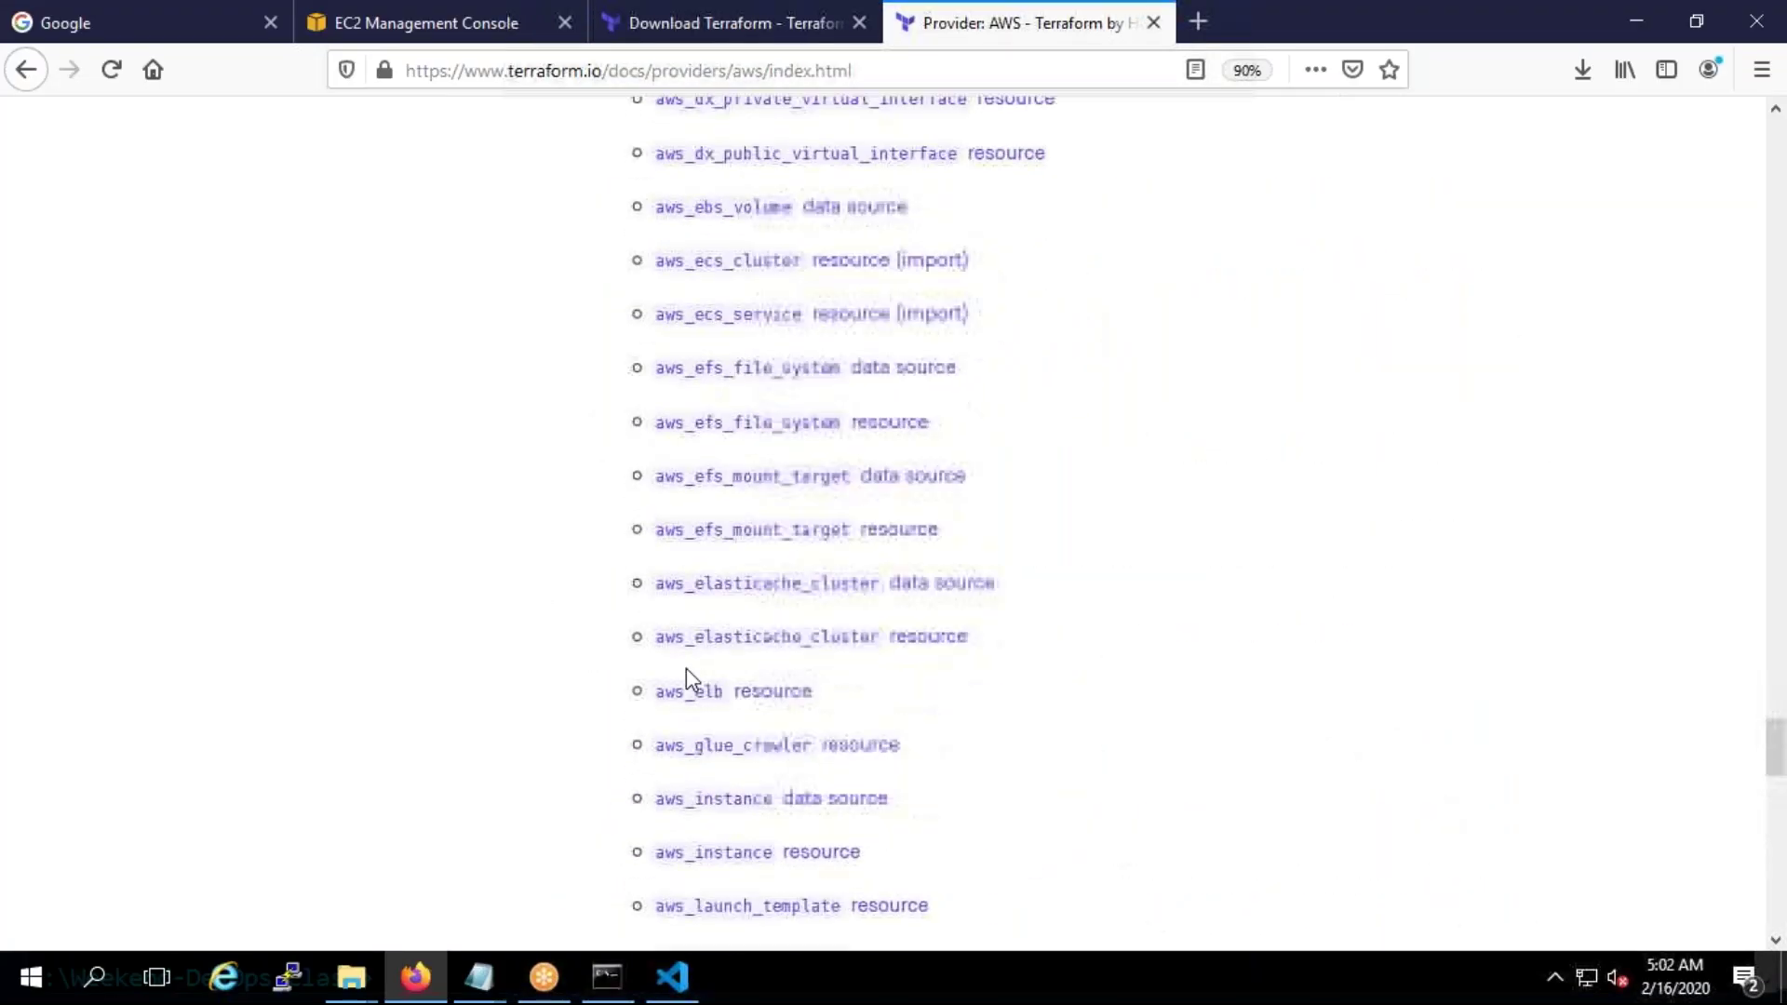
pyautogui.scroll(10, 685, 668)
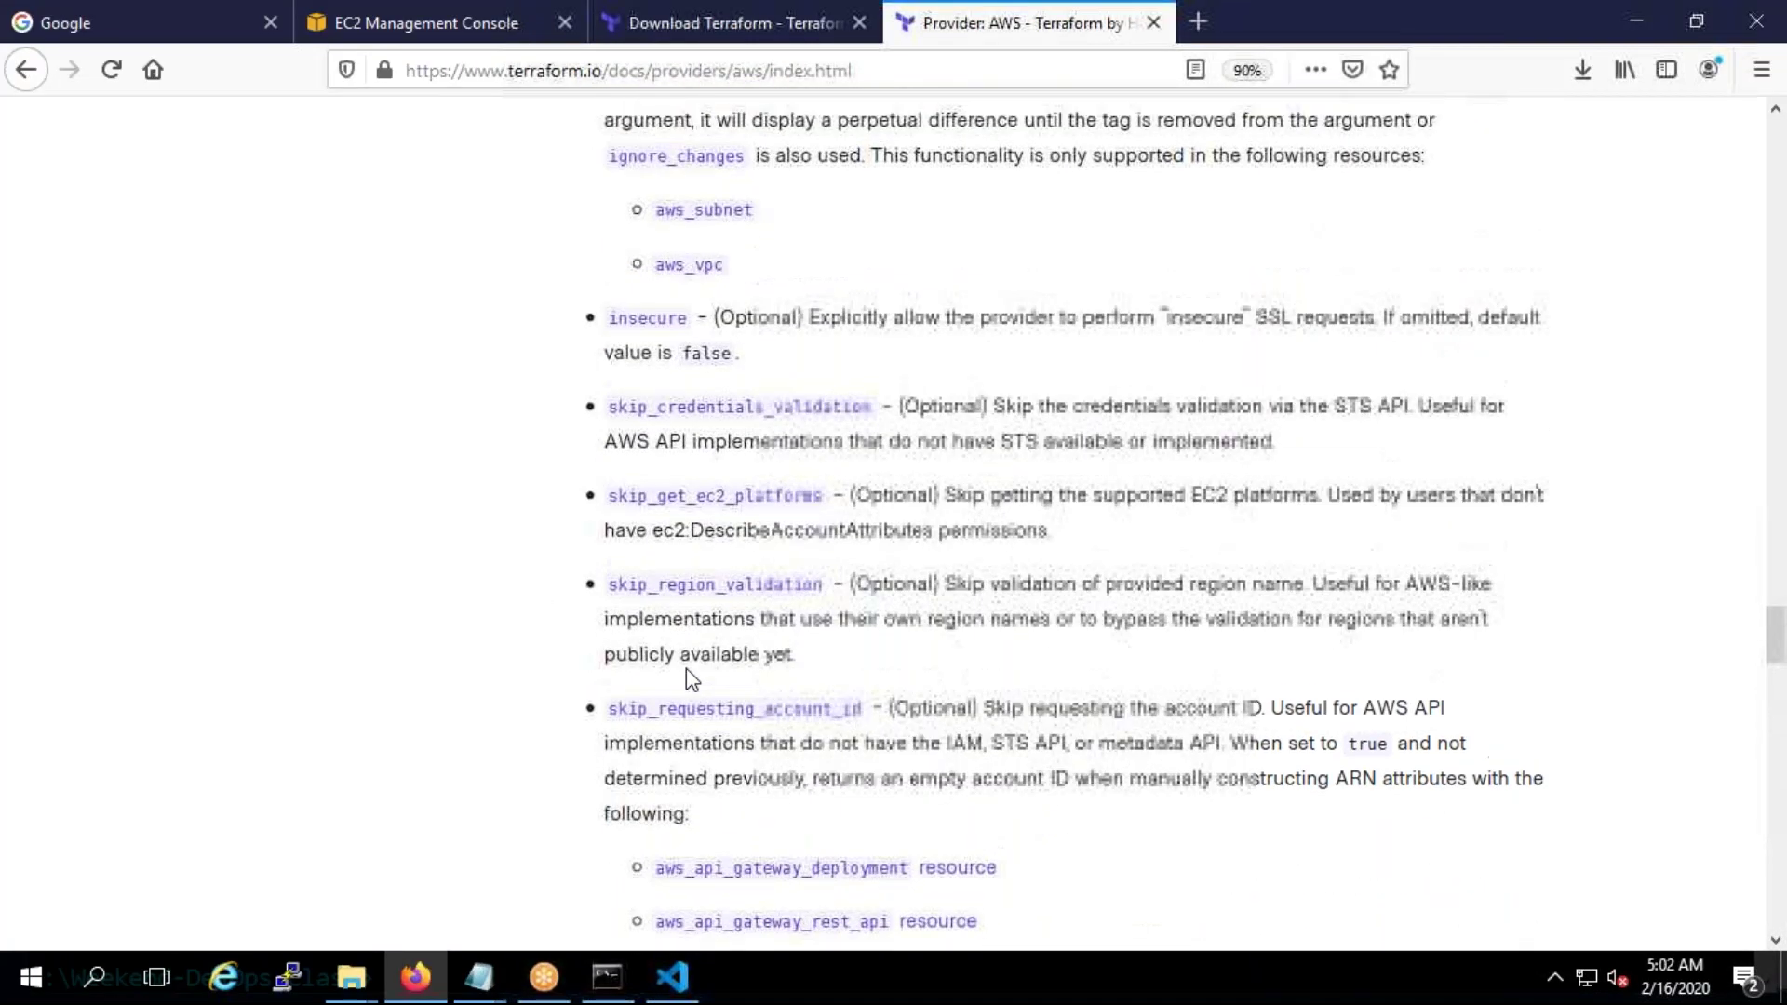
pyautogui.scroll(5, 689, 716)
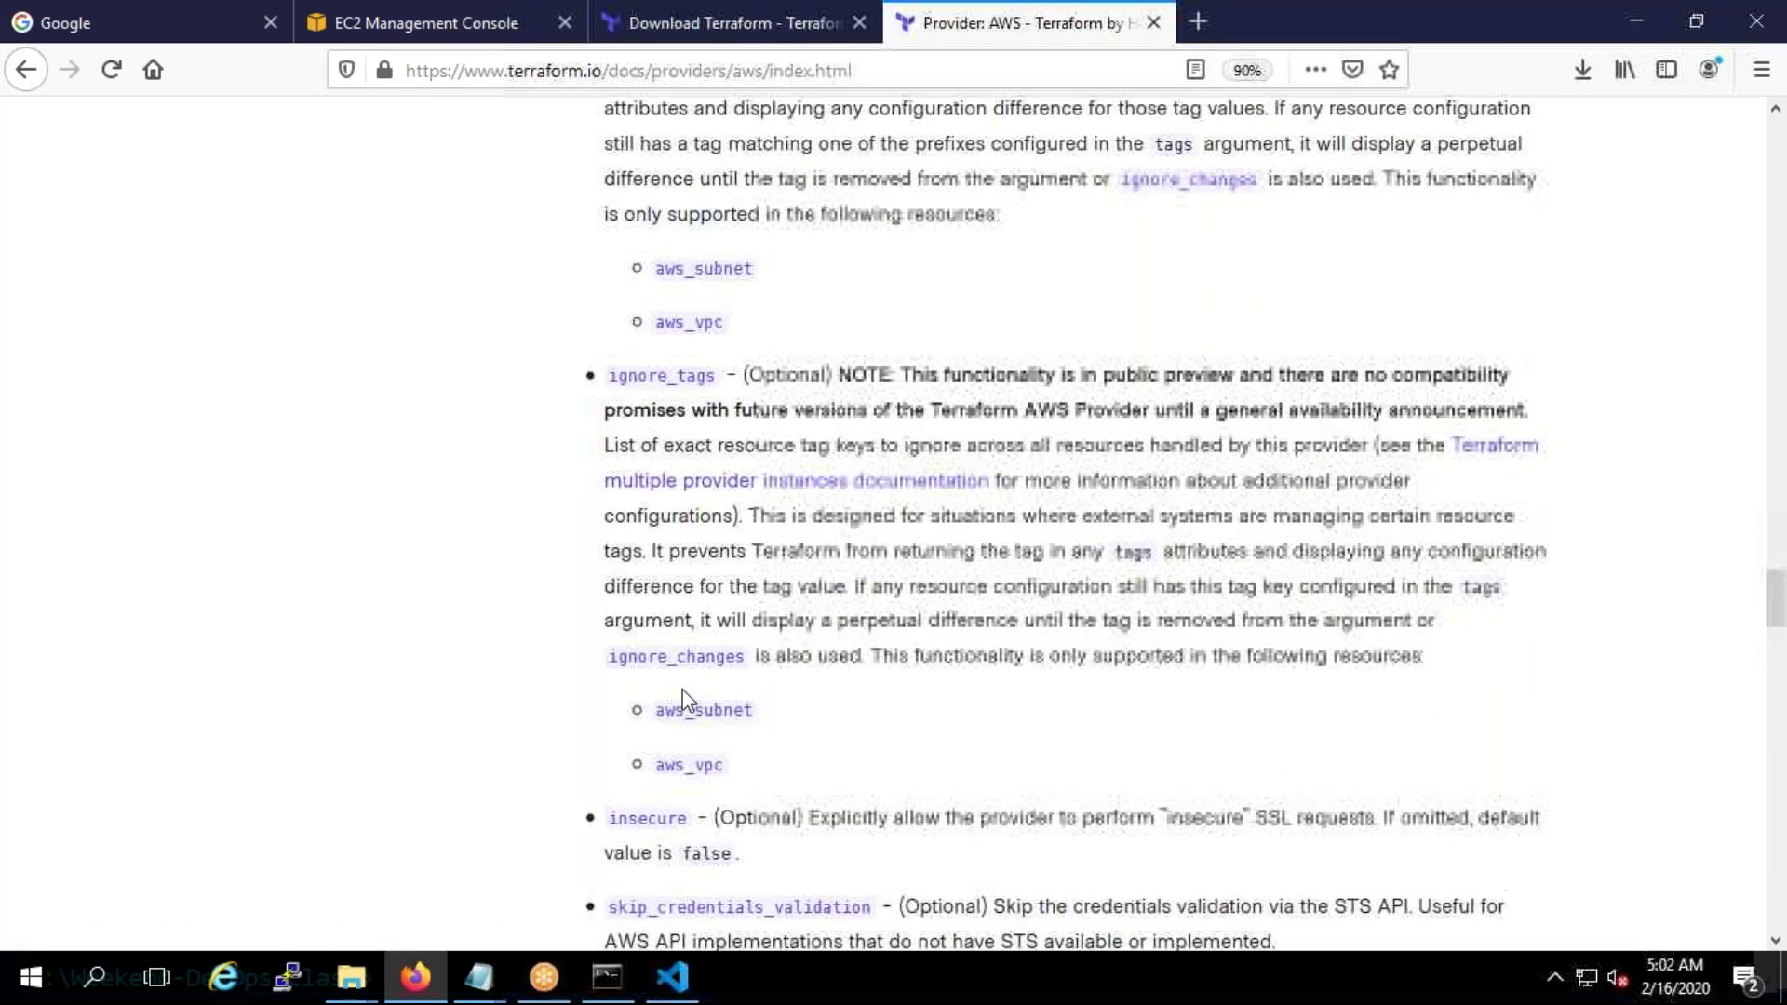
pyautogui.scroll(10, 684, 699)
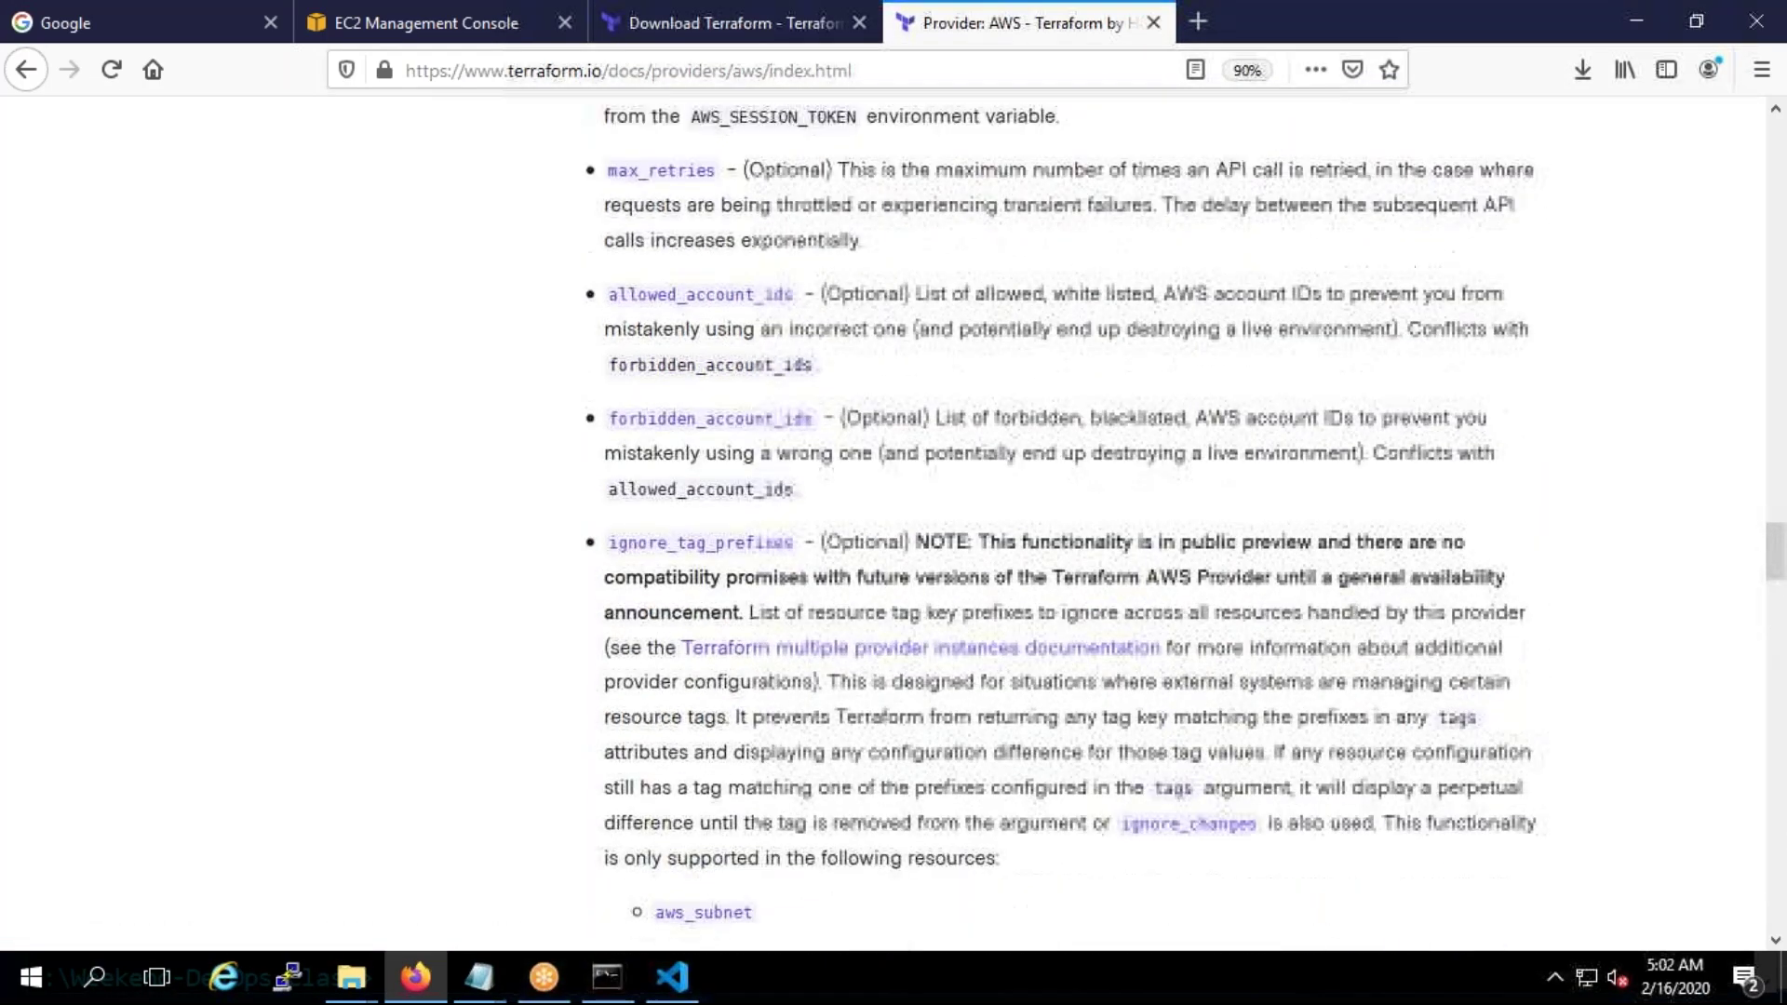
pyautogui.scroll(6, 684, 697)
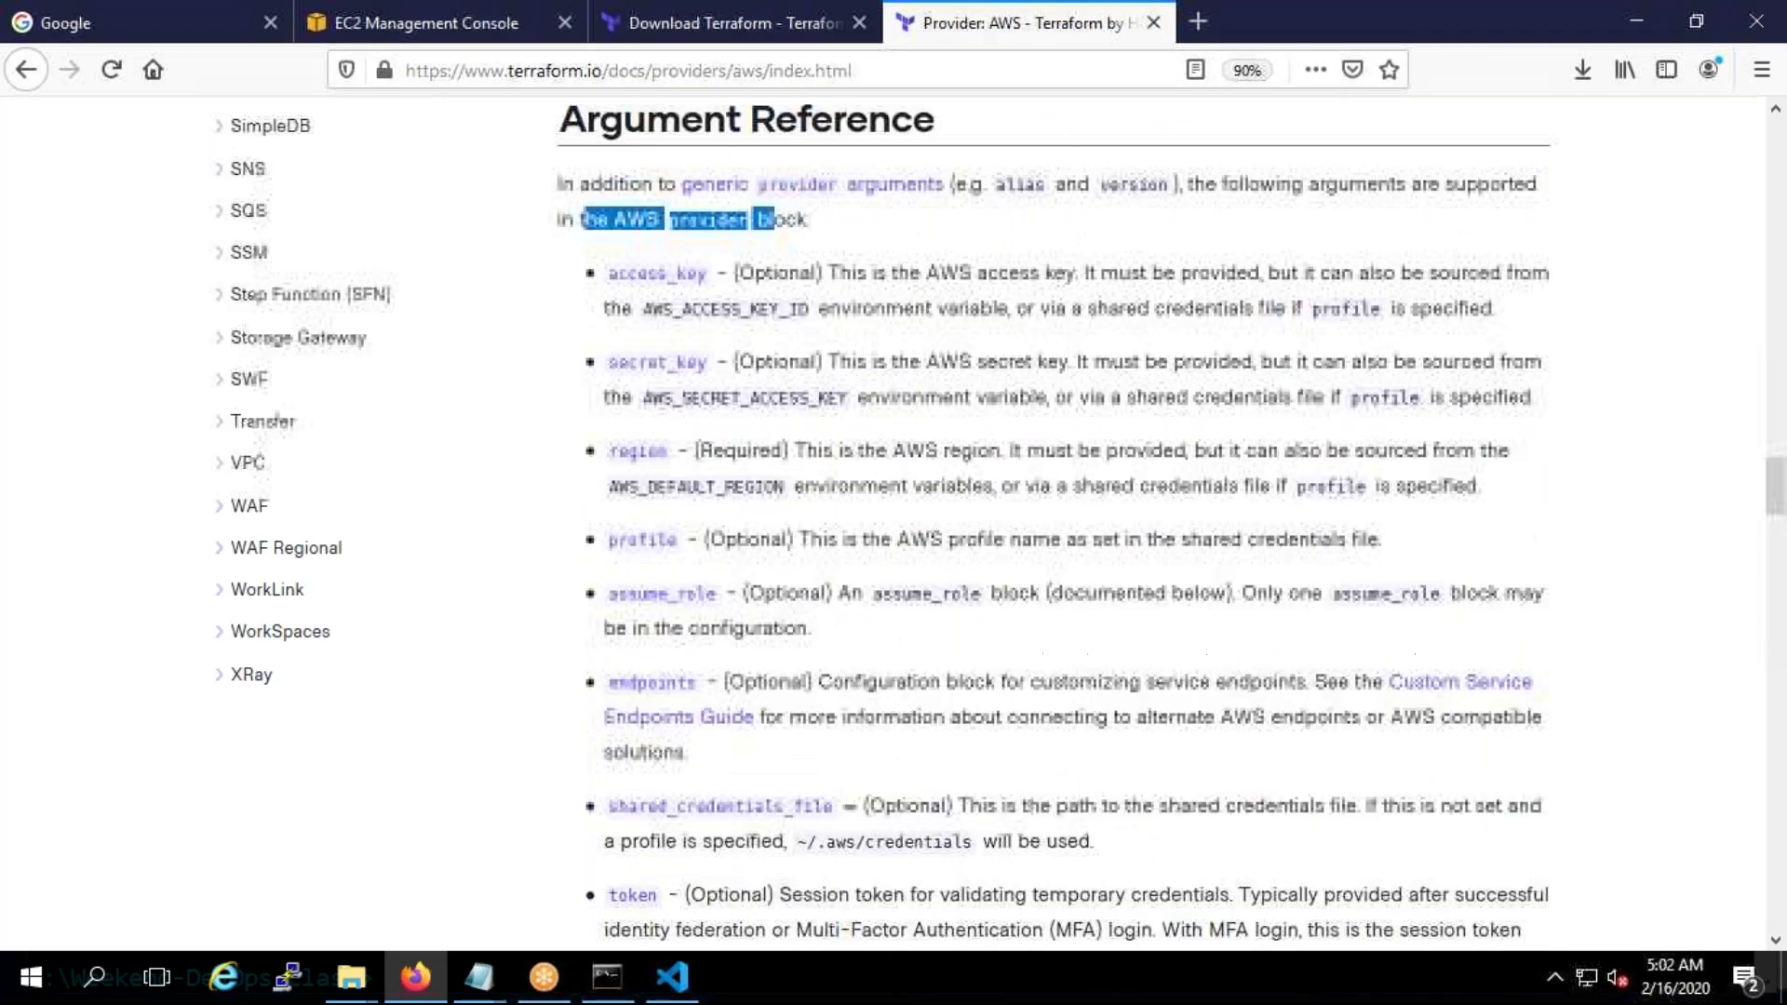
# Return to the Example Usage section on the AWS Provider page and highlight the provider block's version and region arguments
pyautogui.click(767, 20)
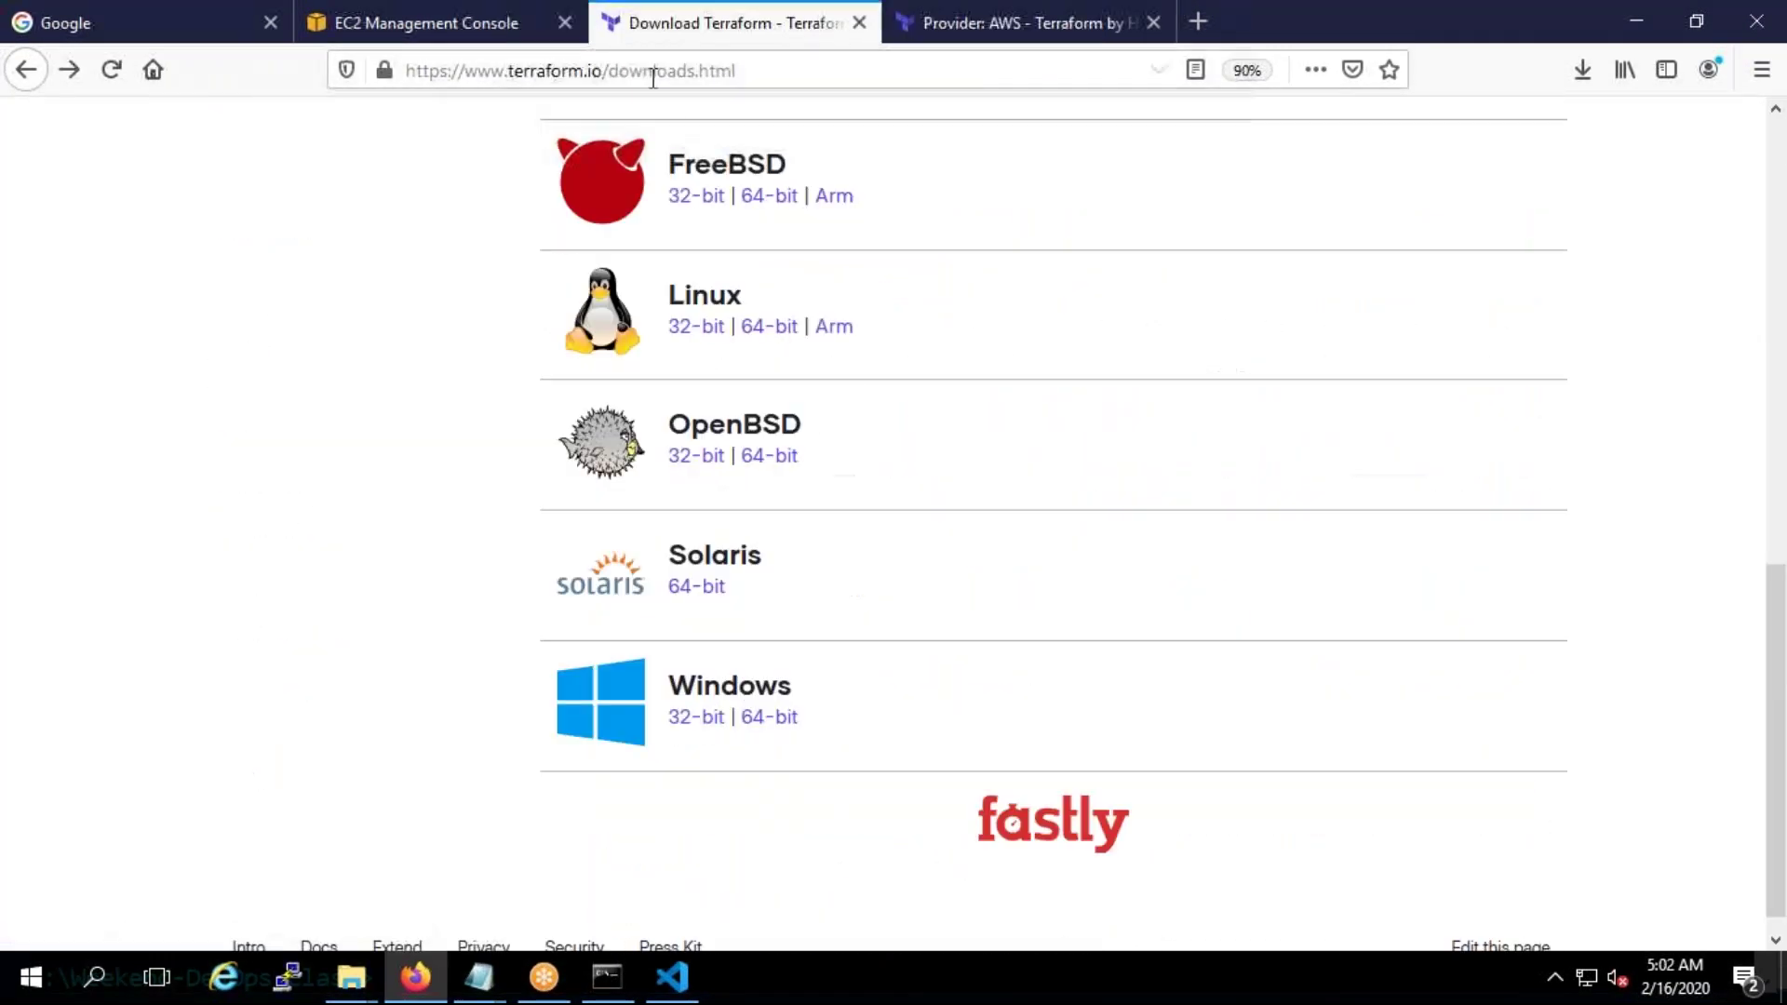
pyautogui.click(1035, 22)
pyautogui.scroll(20, 984, 413)
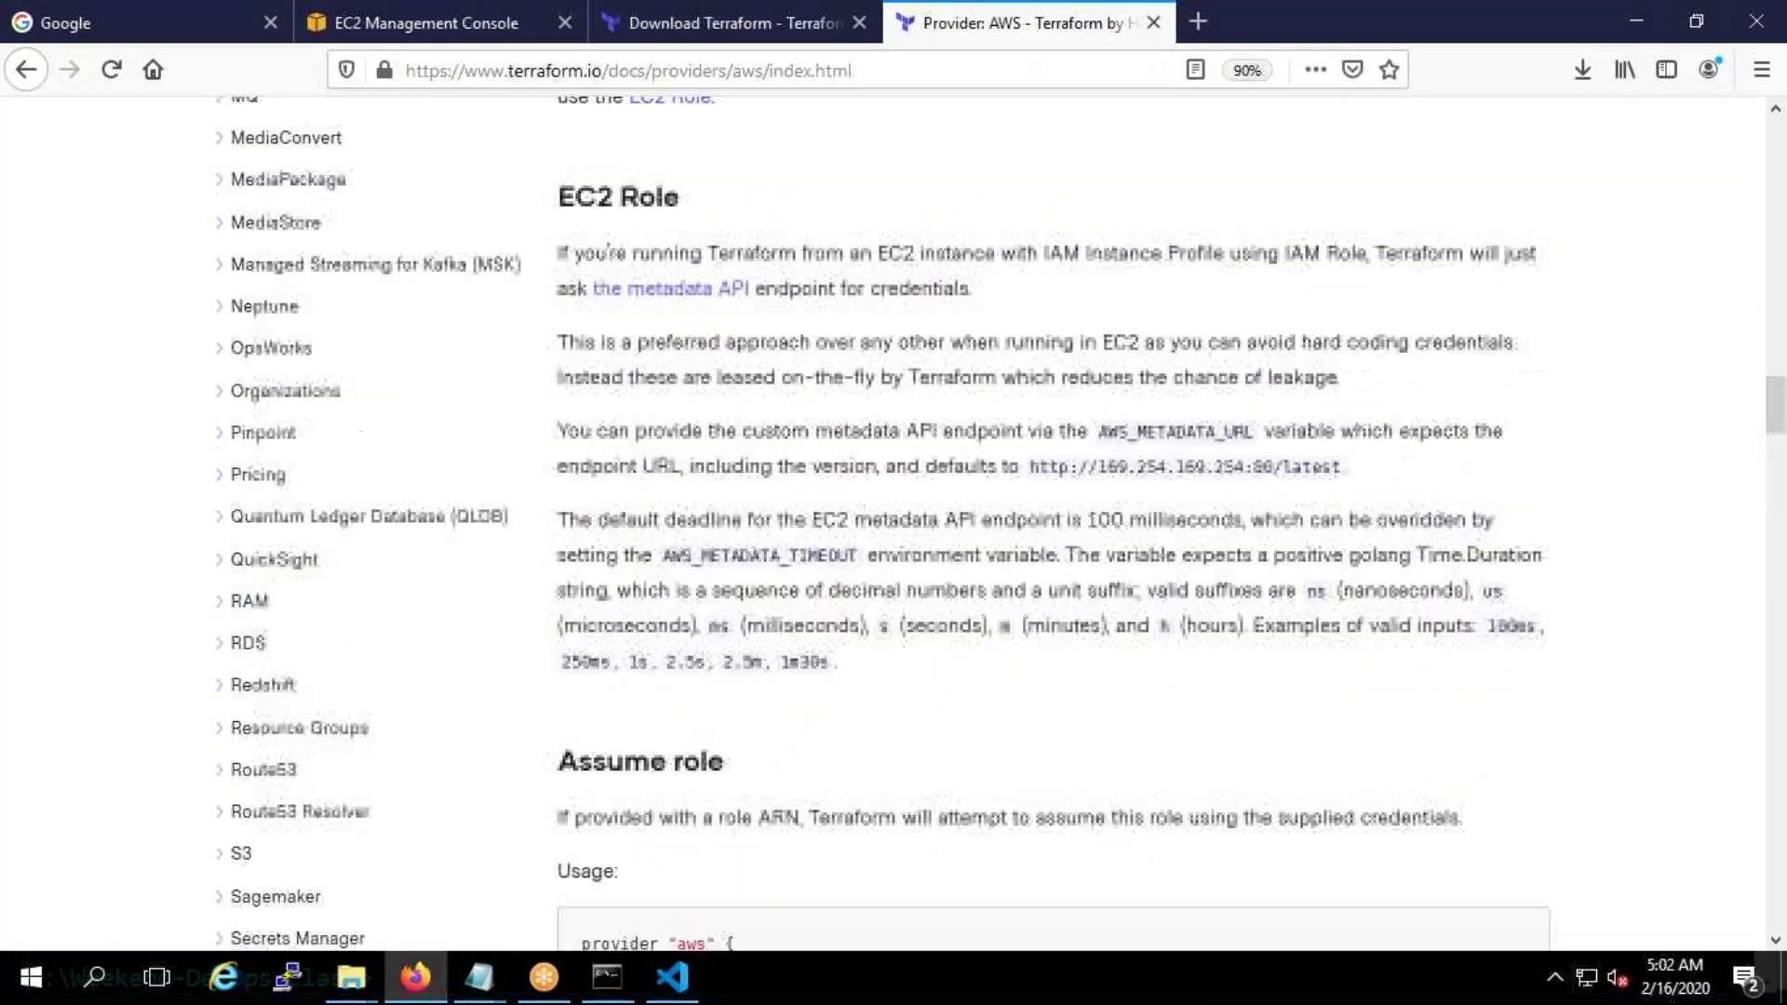
pyautogui.scroll(12, 961, 380)
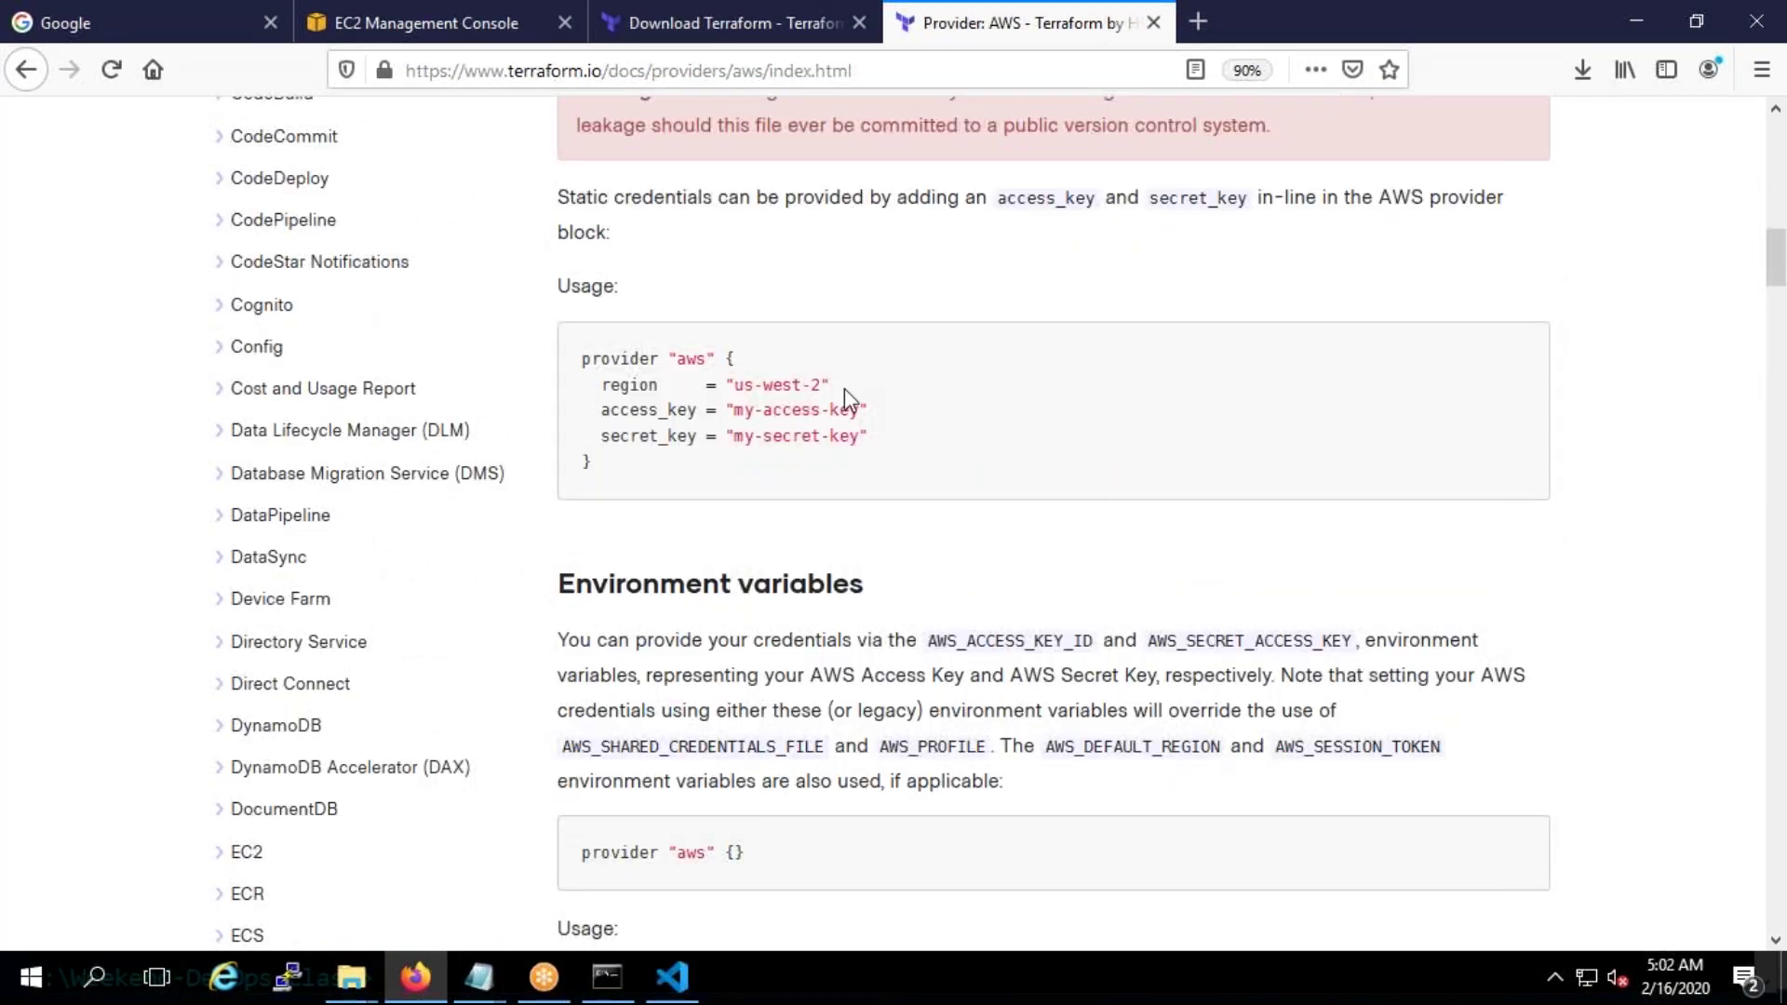
pyautogui.scroll(12, 843, 395)
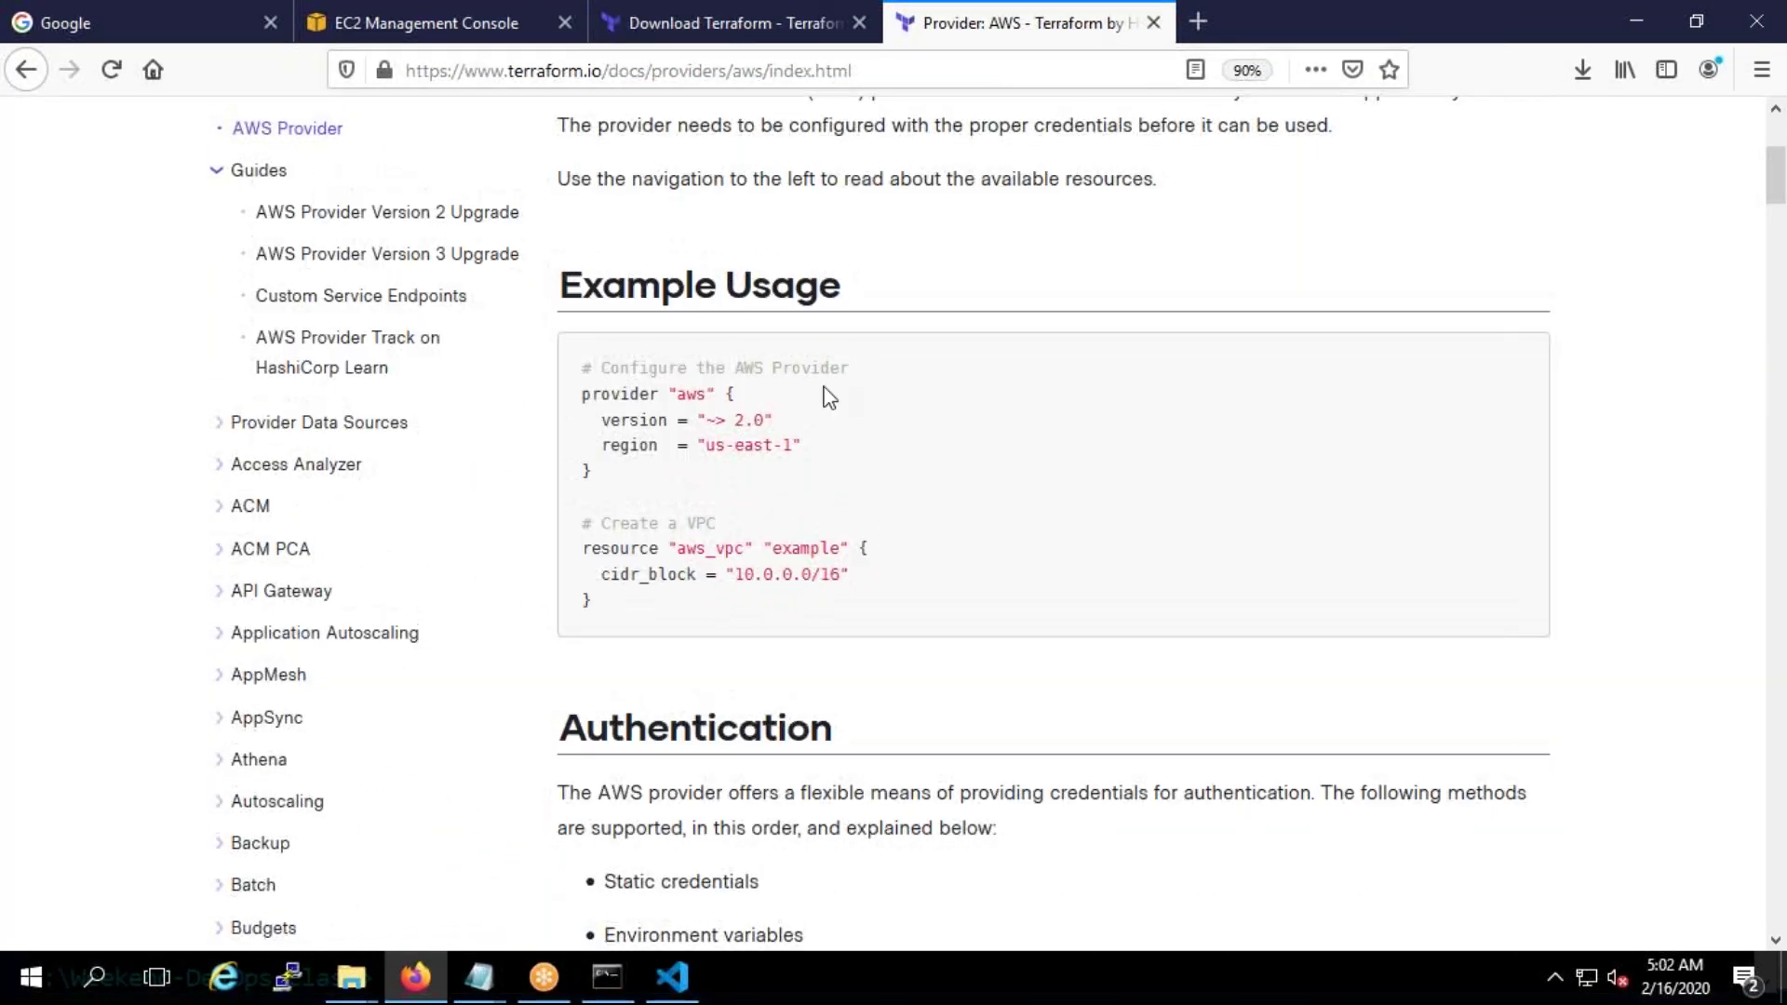
pyautogui.moveTo(776, 422); pyautogui.dragTo(579, 433)
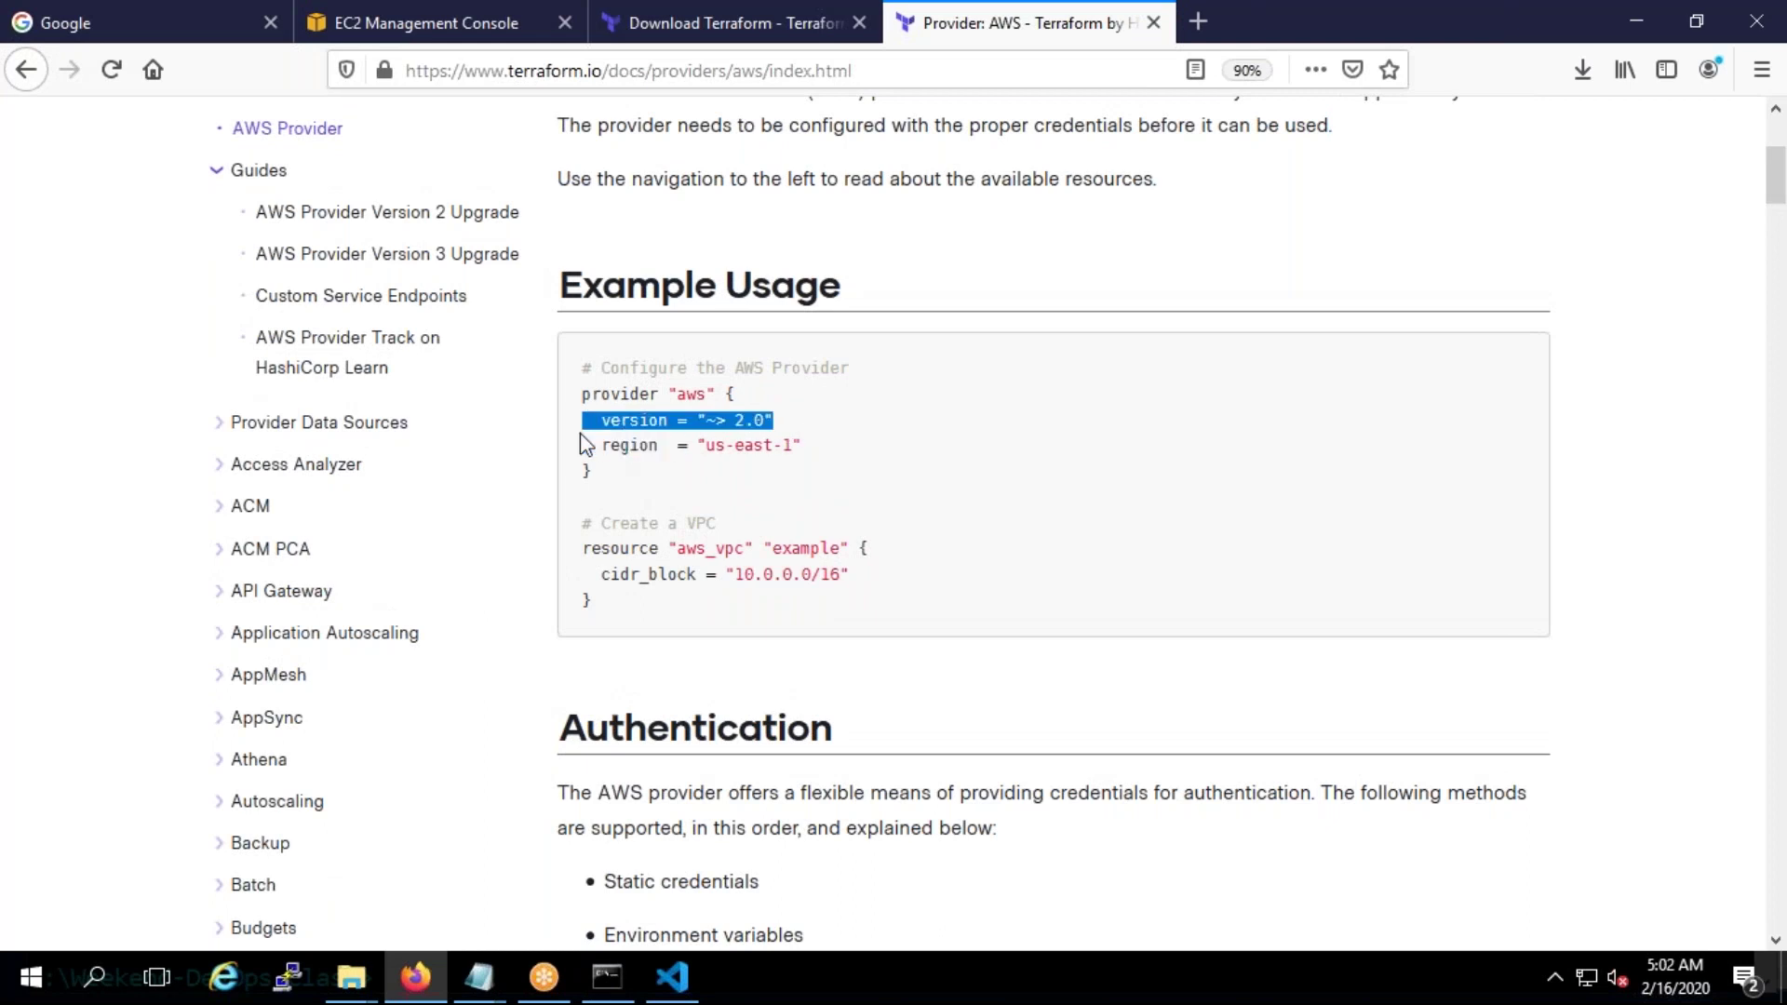
pyautogui.scroll(-2, 992, 507)
pyautogui.click(802, 304)
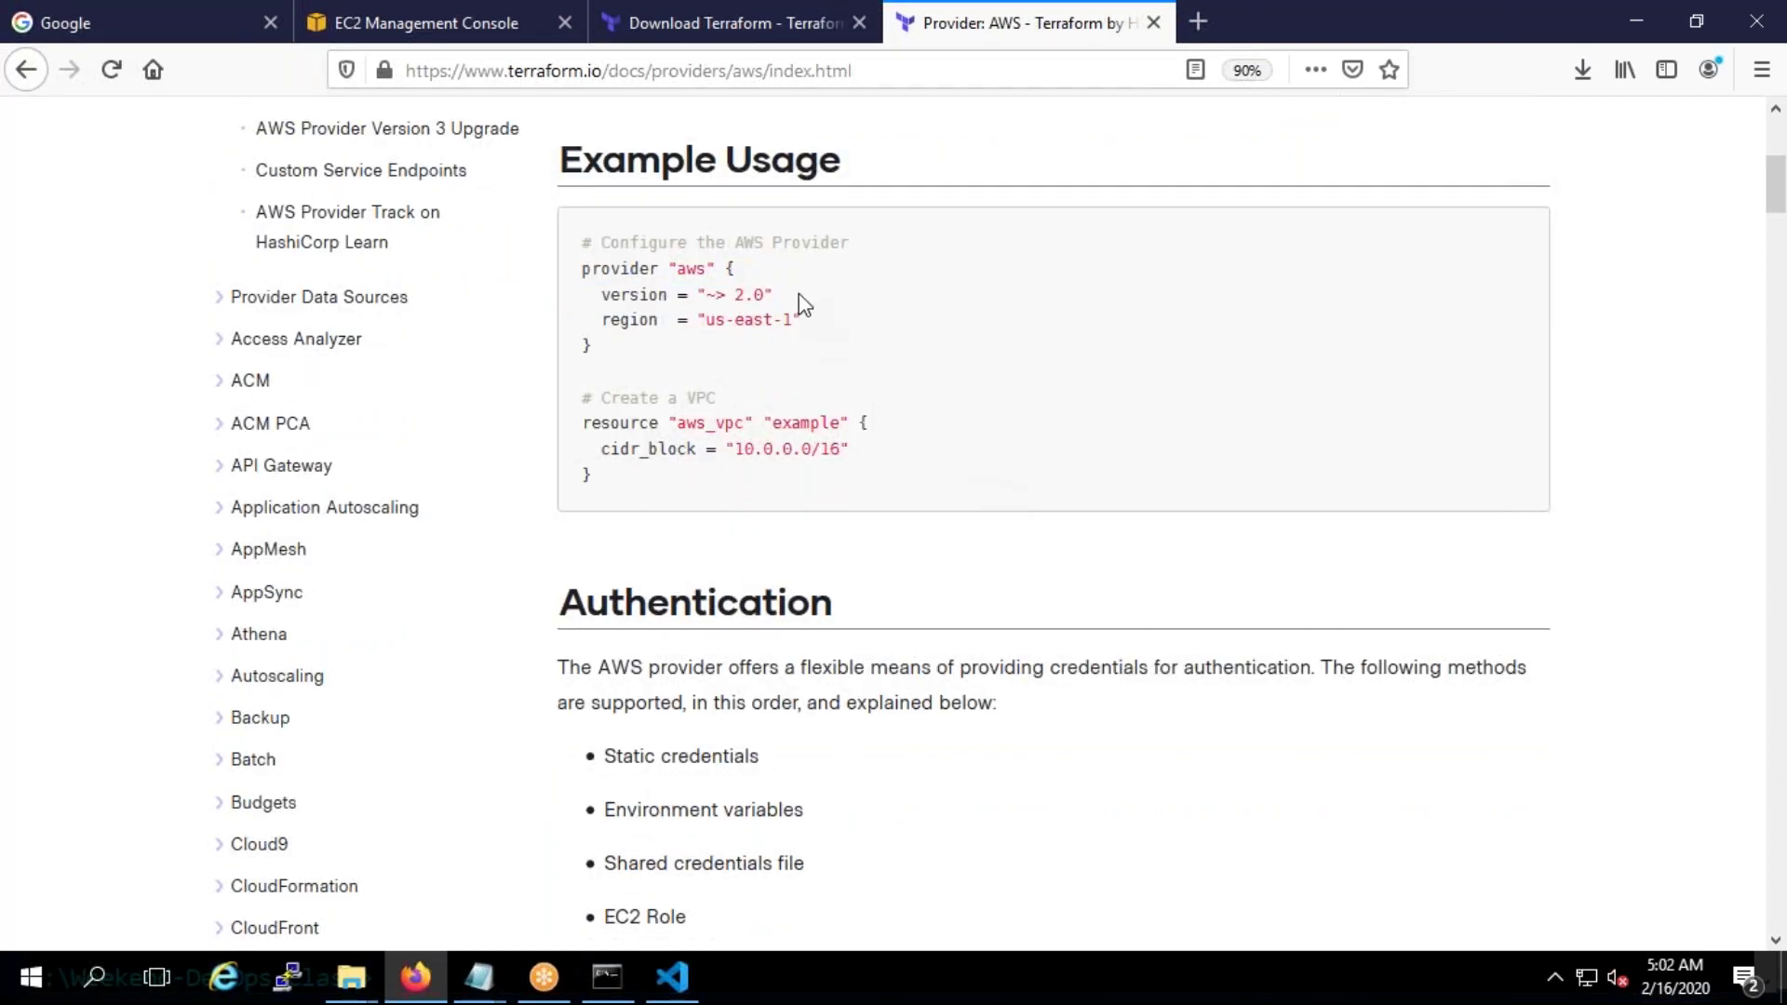
pyautogui.moveTo(787, 294); pyautogui.dragTo(599, 298)
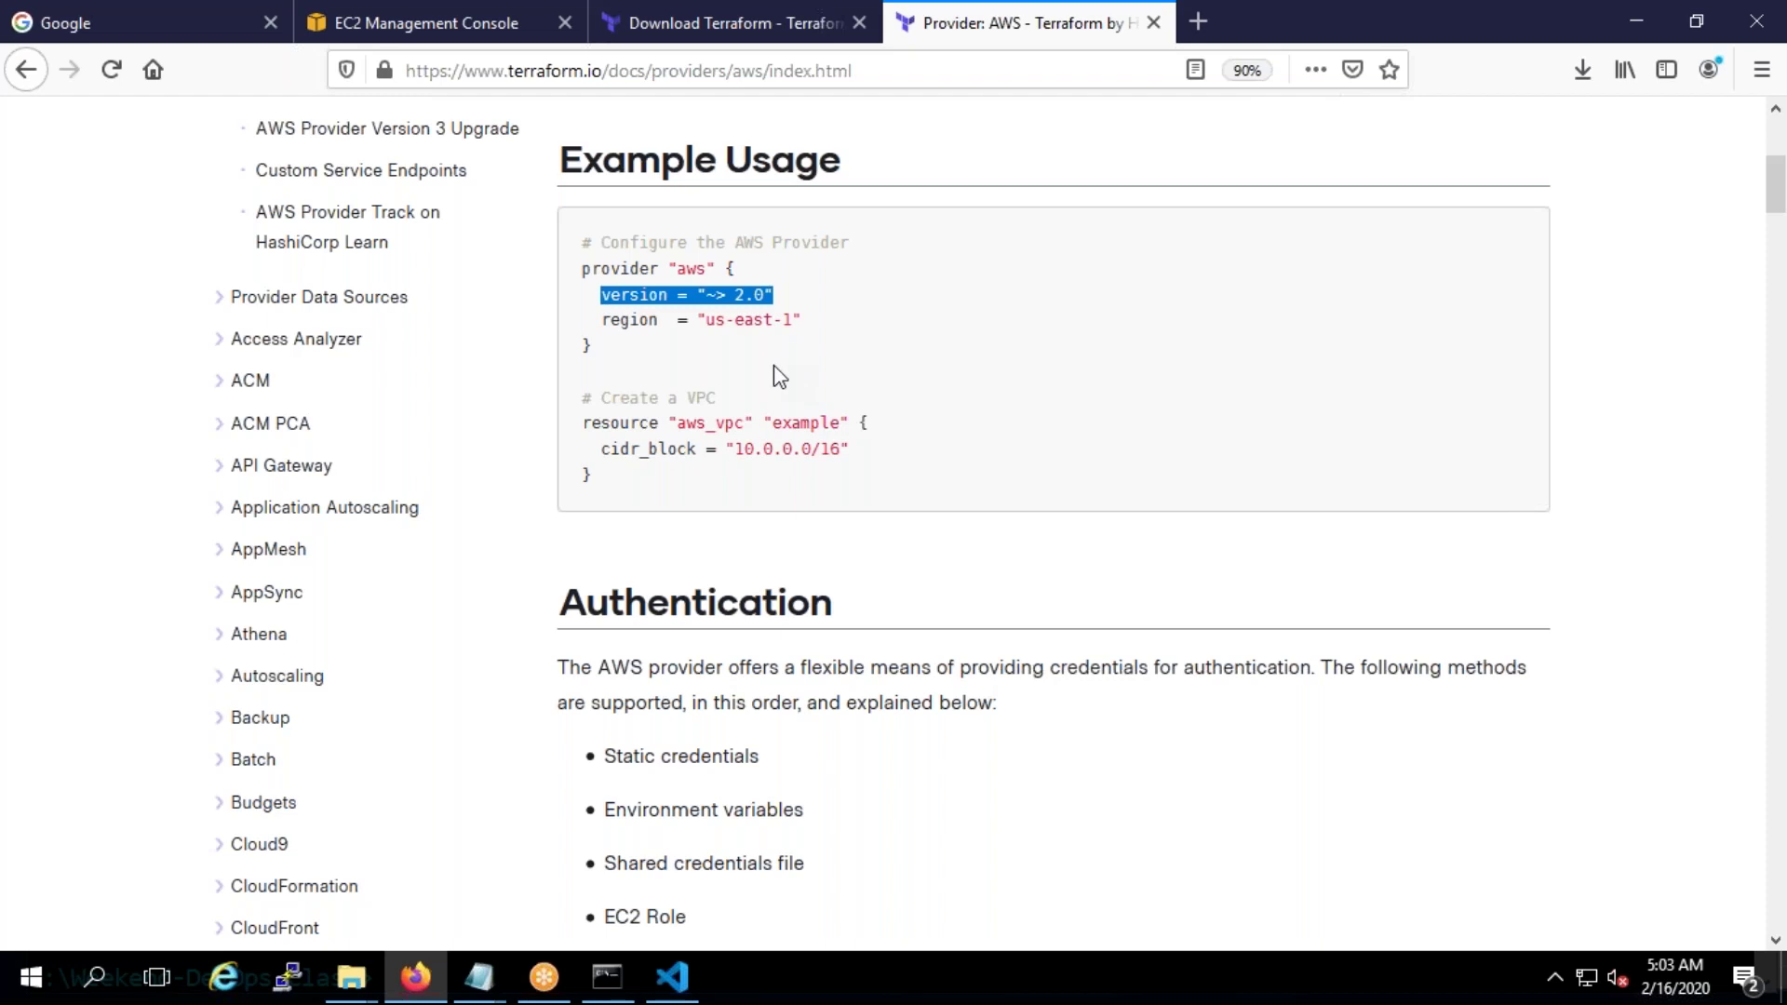
pyautogui.scroll(-2, 778, 377)
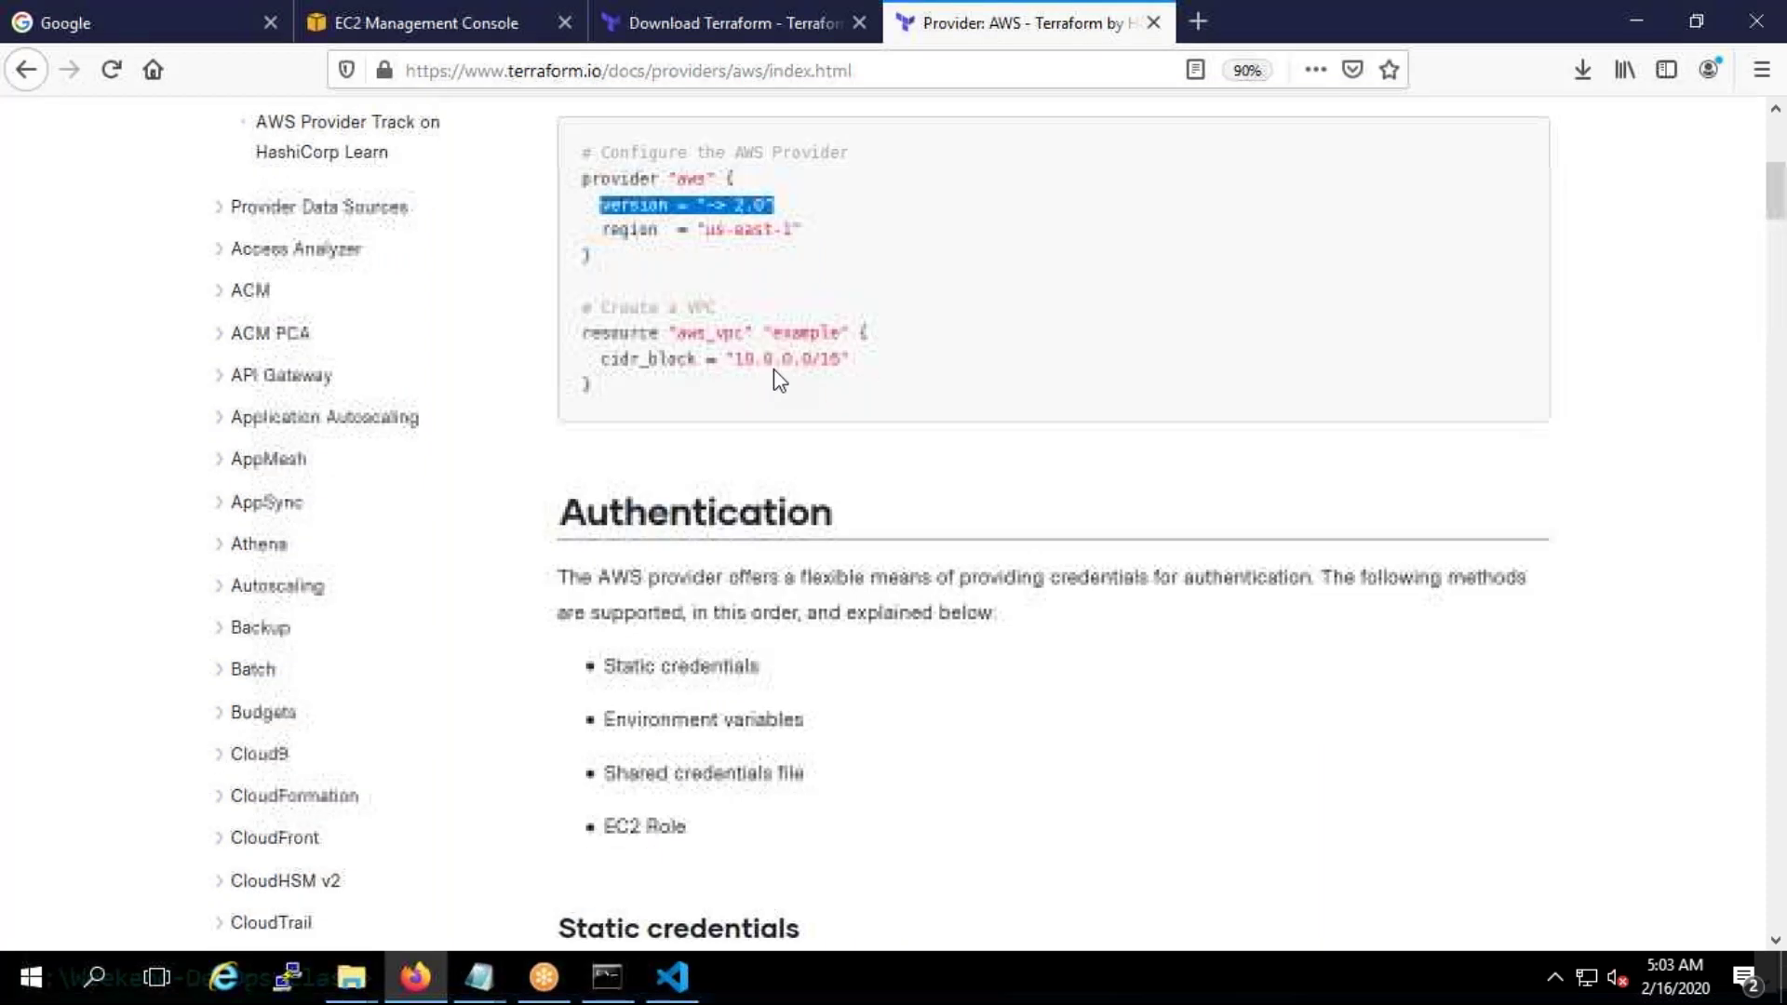
pyautogui.moveTo(773, 169); pyautogui.dragTo(607, 173)
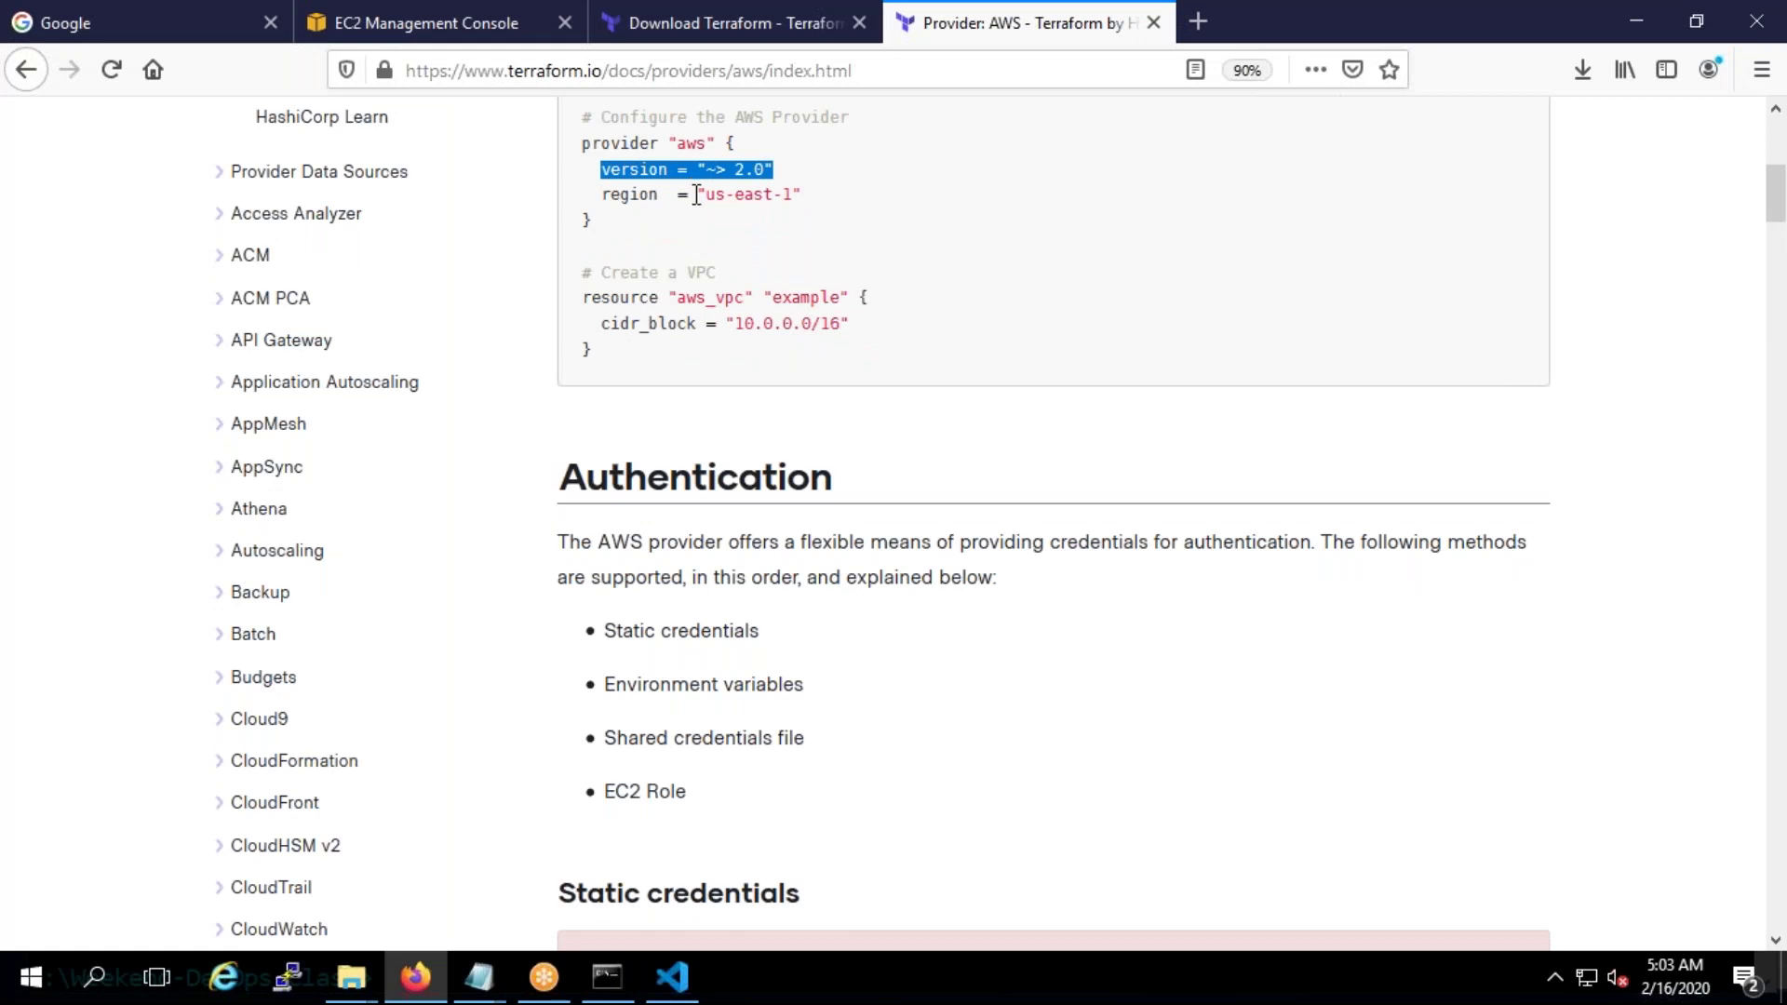
pyautogui.moveTo(804, 195); pyautogui.dragTo(603, 199)
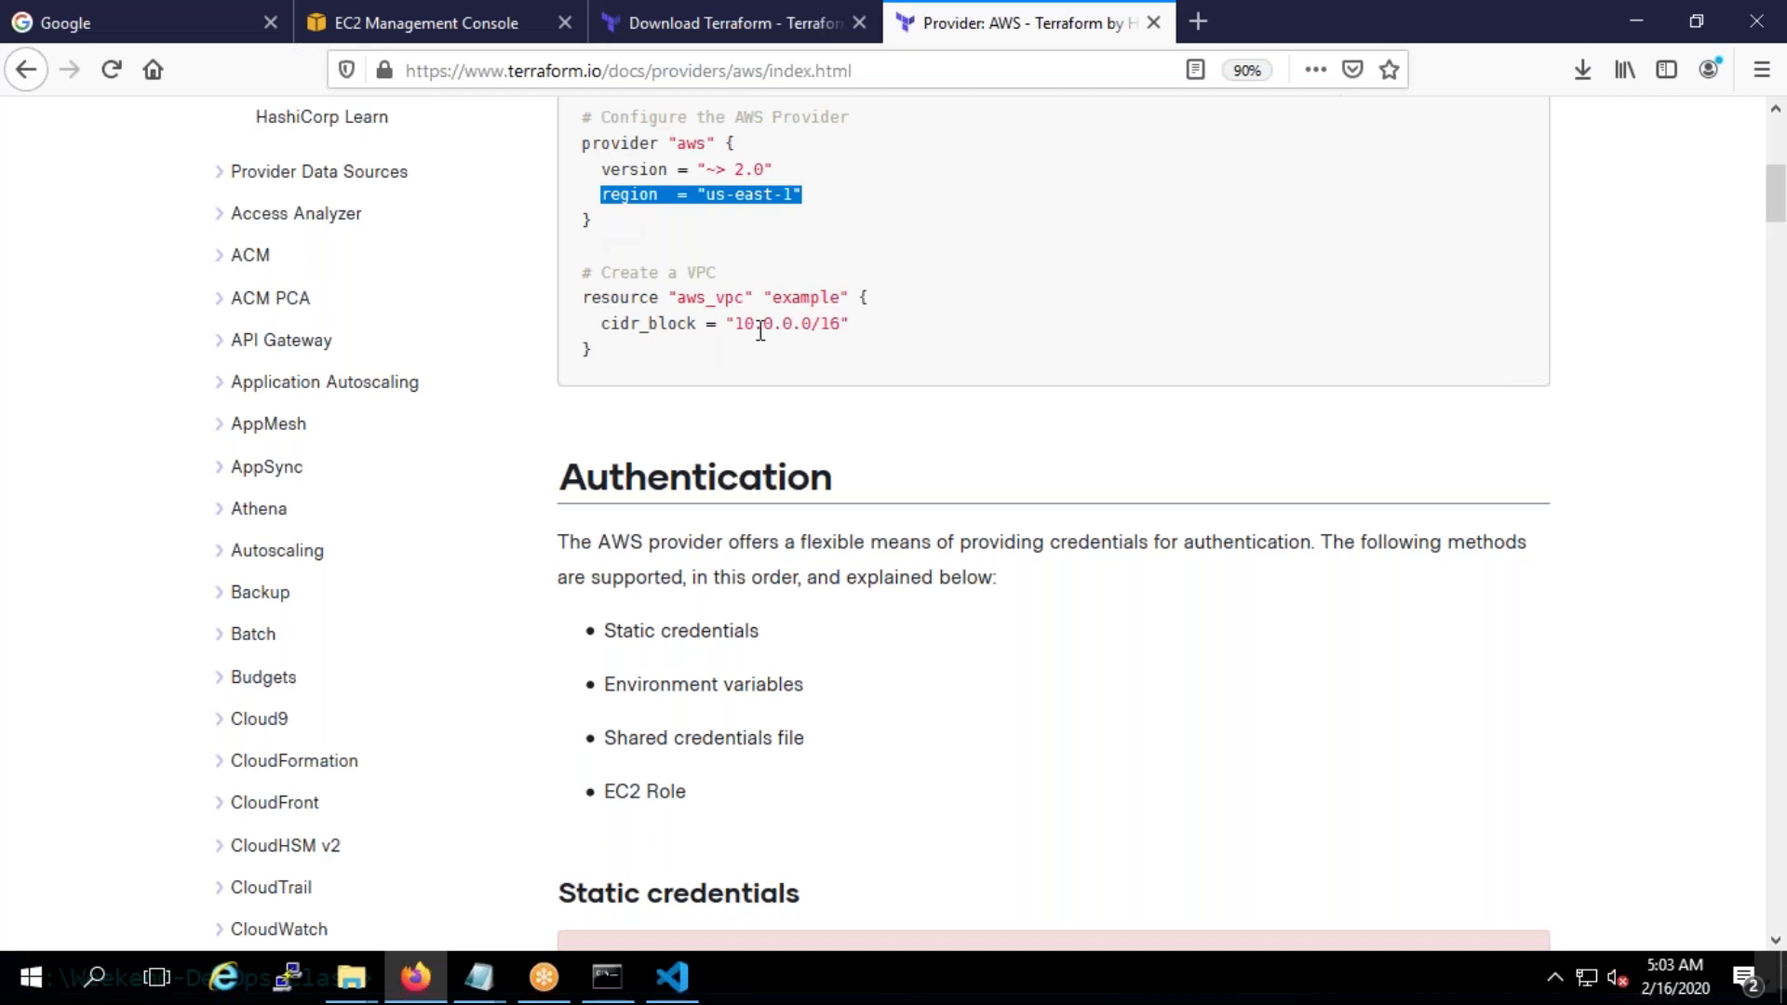
# Switch to Visual Studio Code, remove the blank line inside main.tf's provider "aws" block and add a new line below the block
pyautogui.click(672, 976)
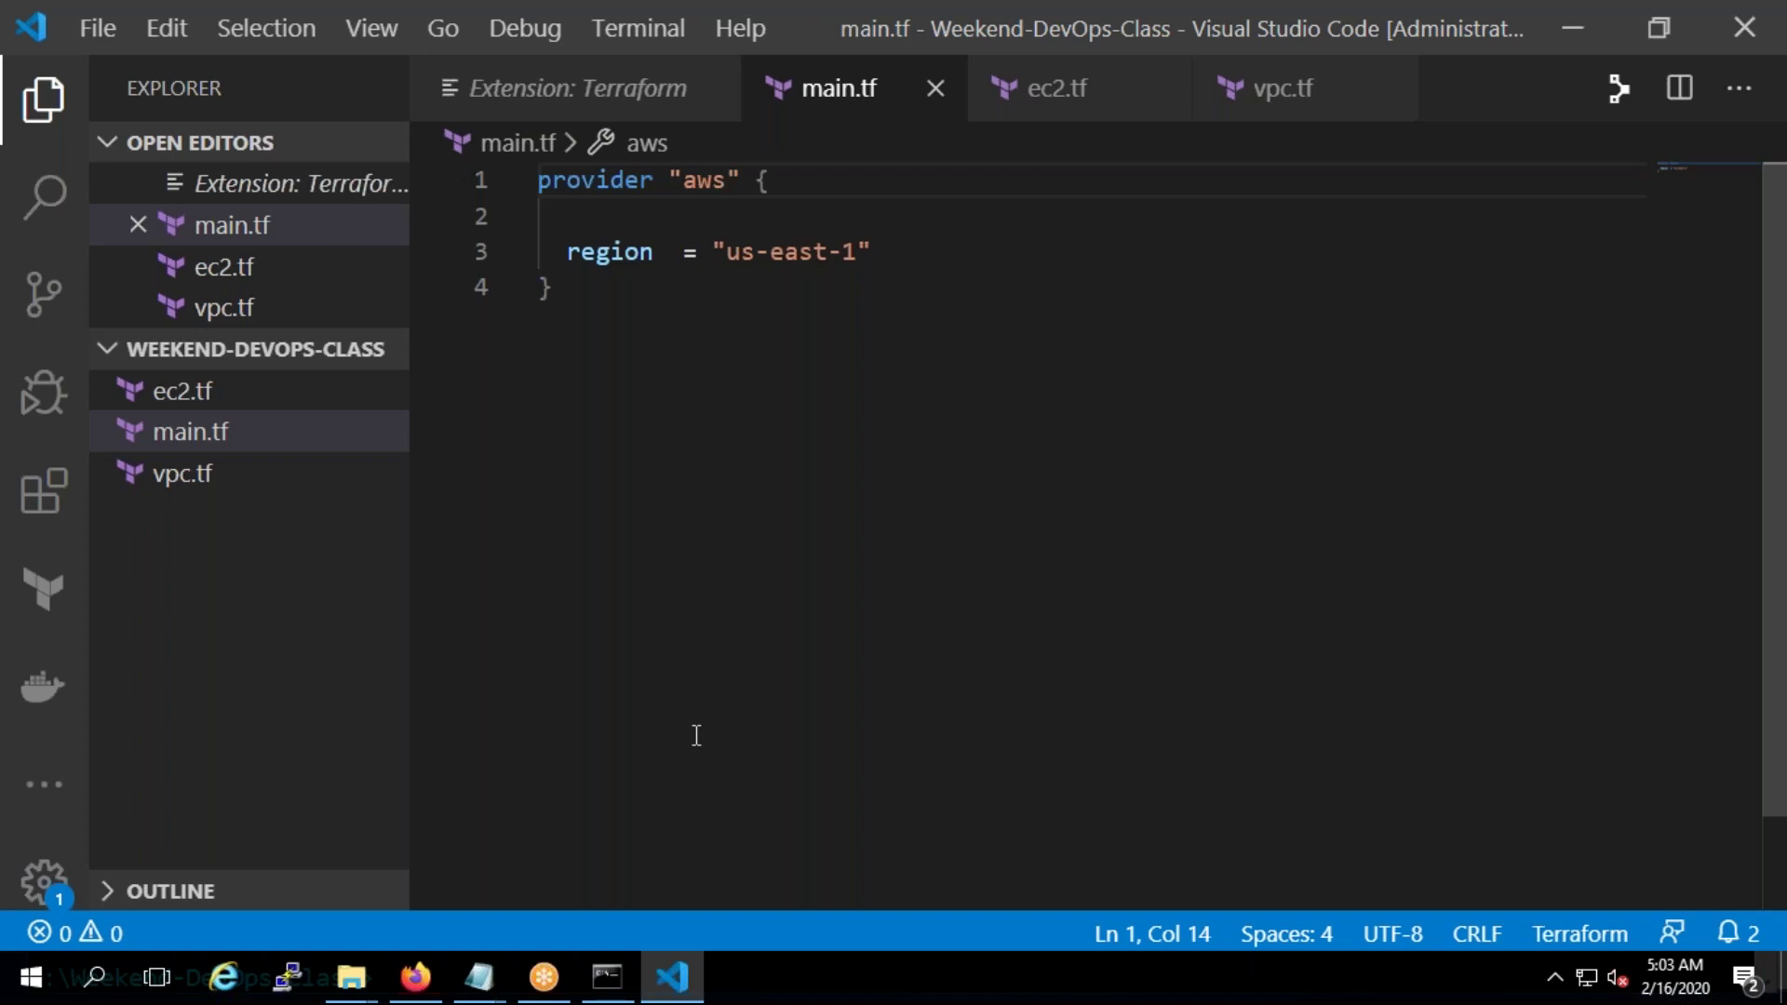
pyautogui.click(600, 220)
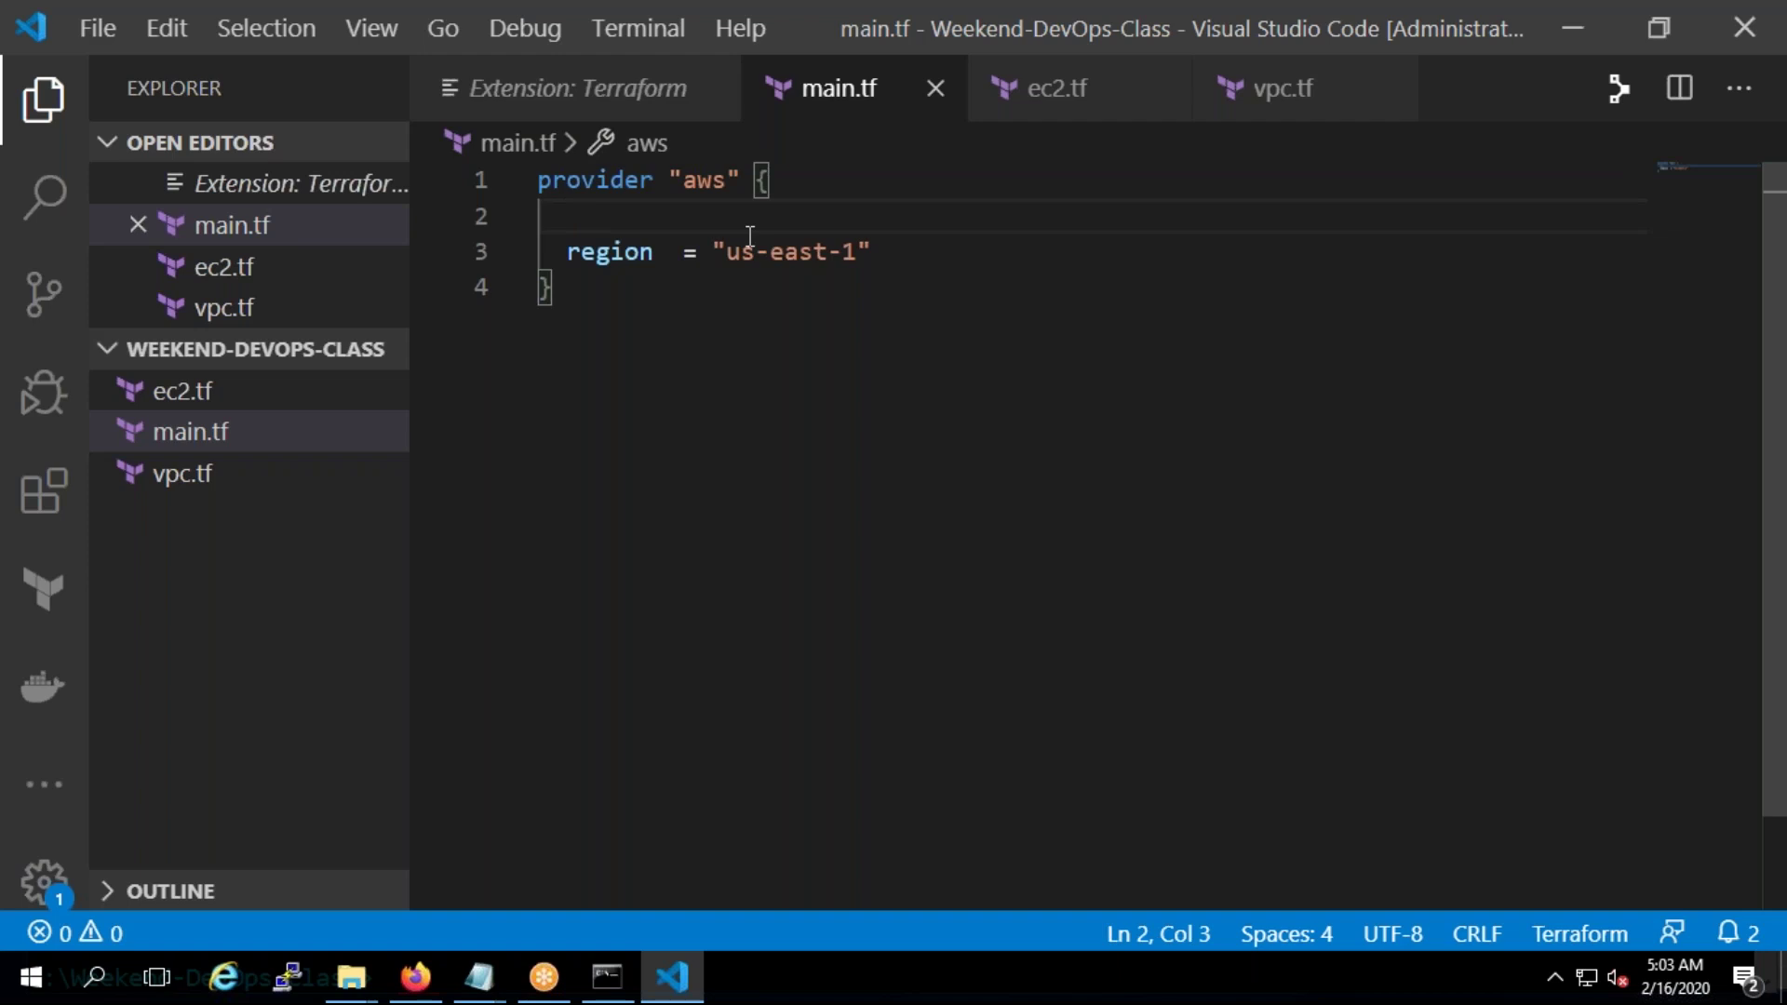
pyautogui.press('Delete')
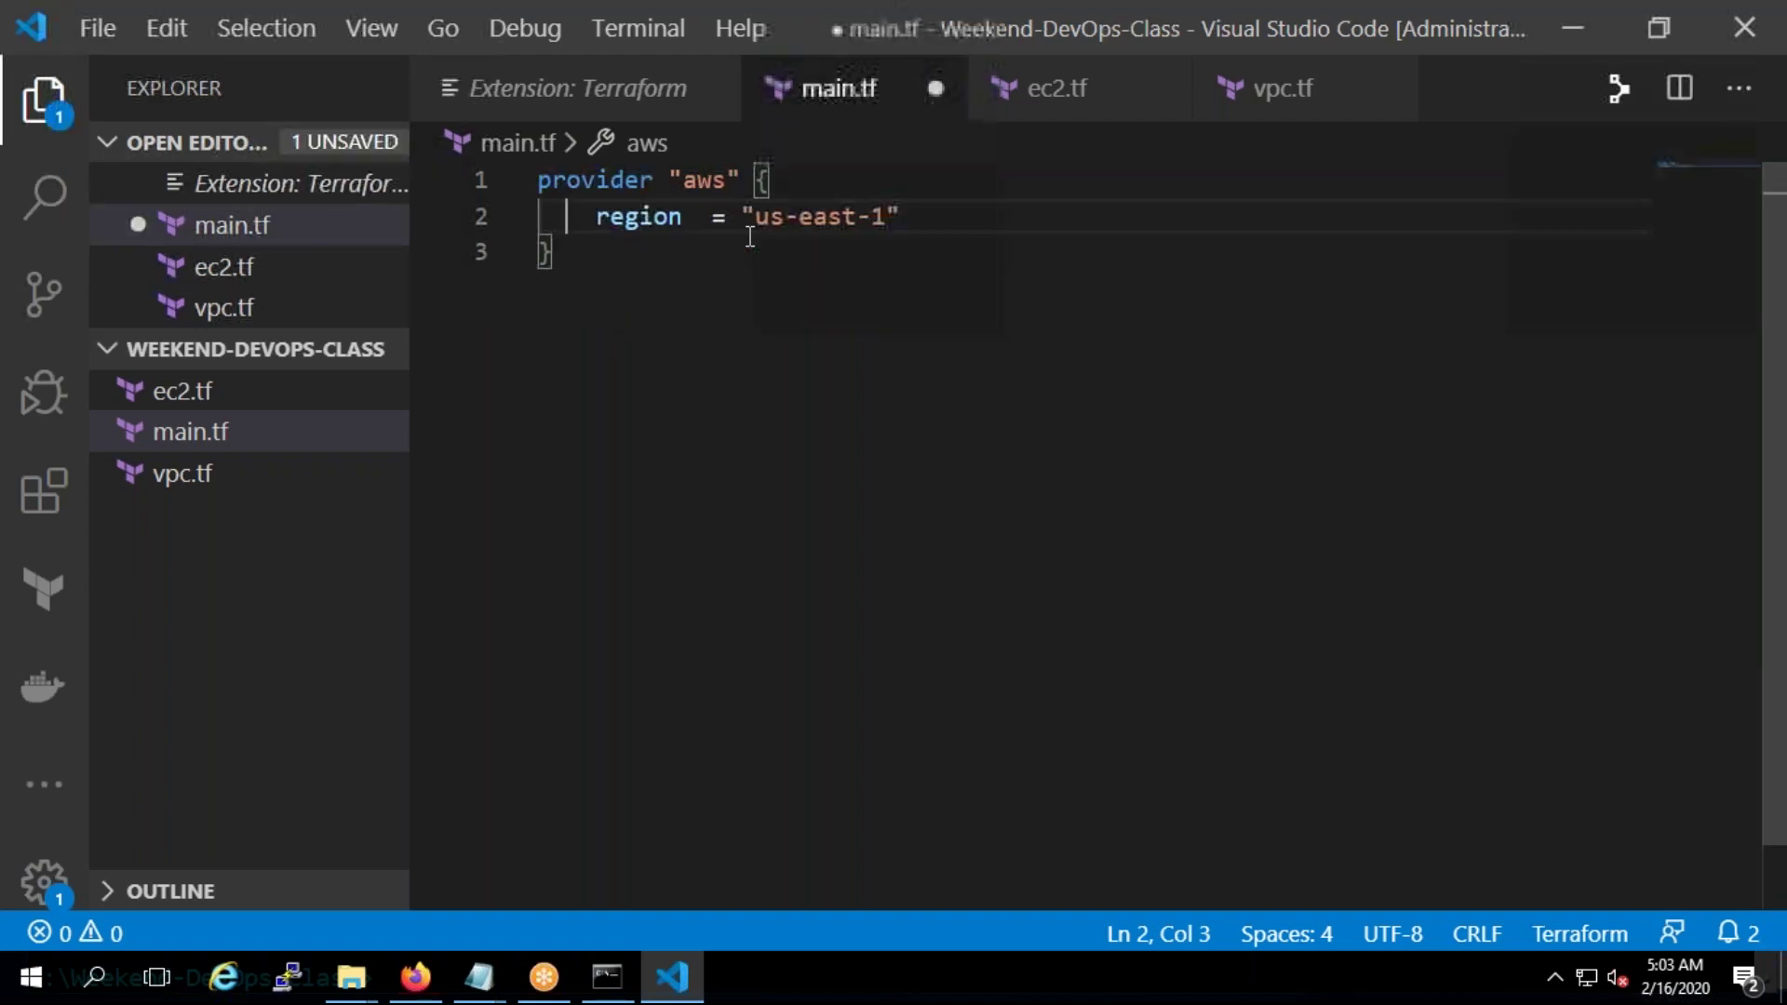
pyautogui.click(637, 267)
pyautogui.press('Return')
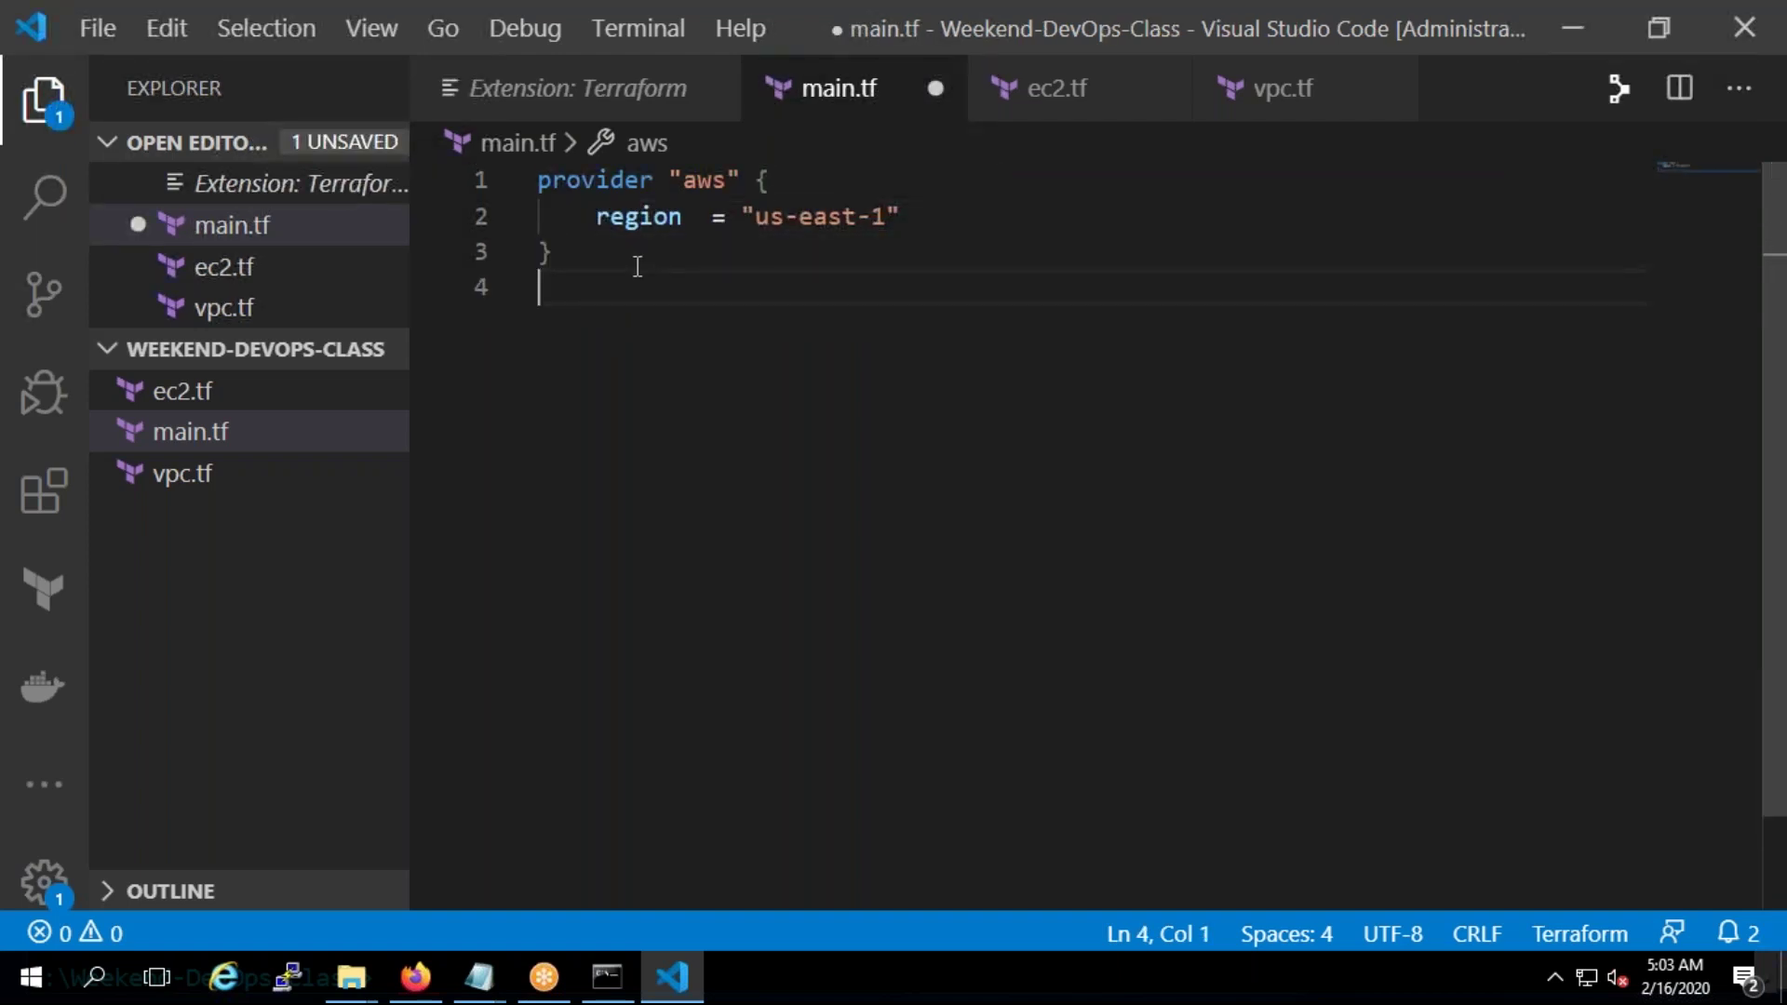
# Copy the resource "aws_vpc" "example" block from the AWS Provider page's Example Usage into main.tf below the provider block
pyautogui.click(416, 977)
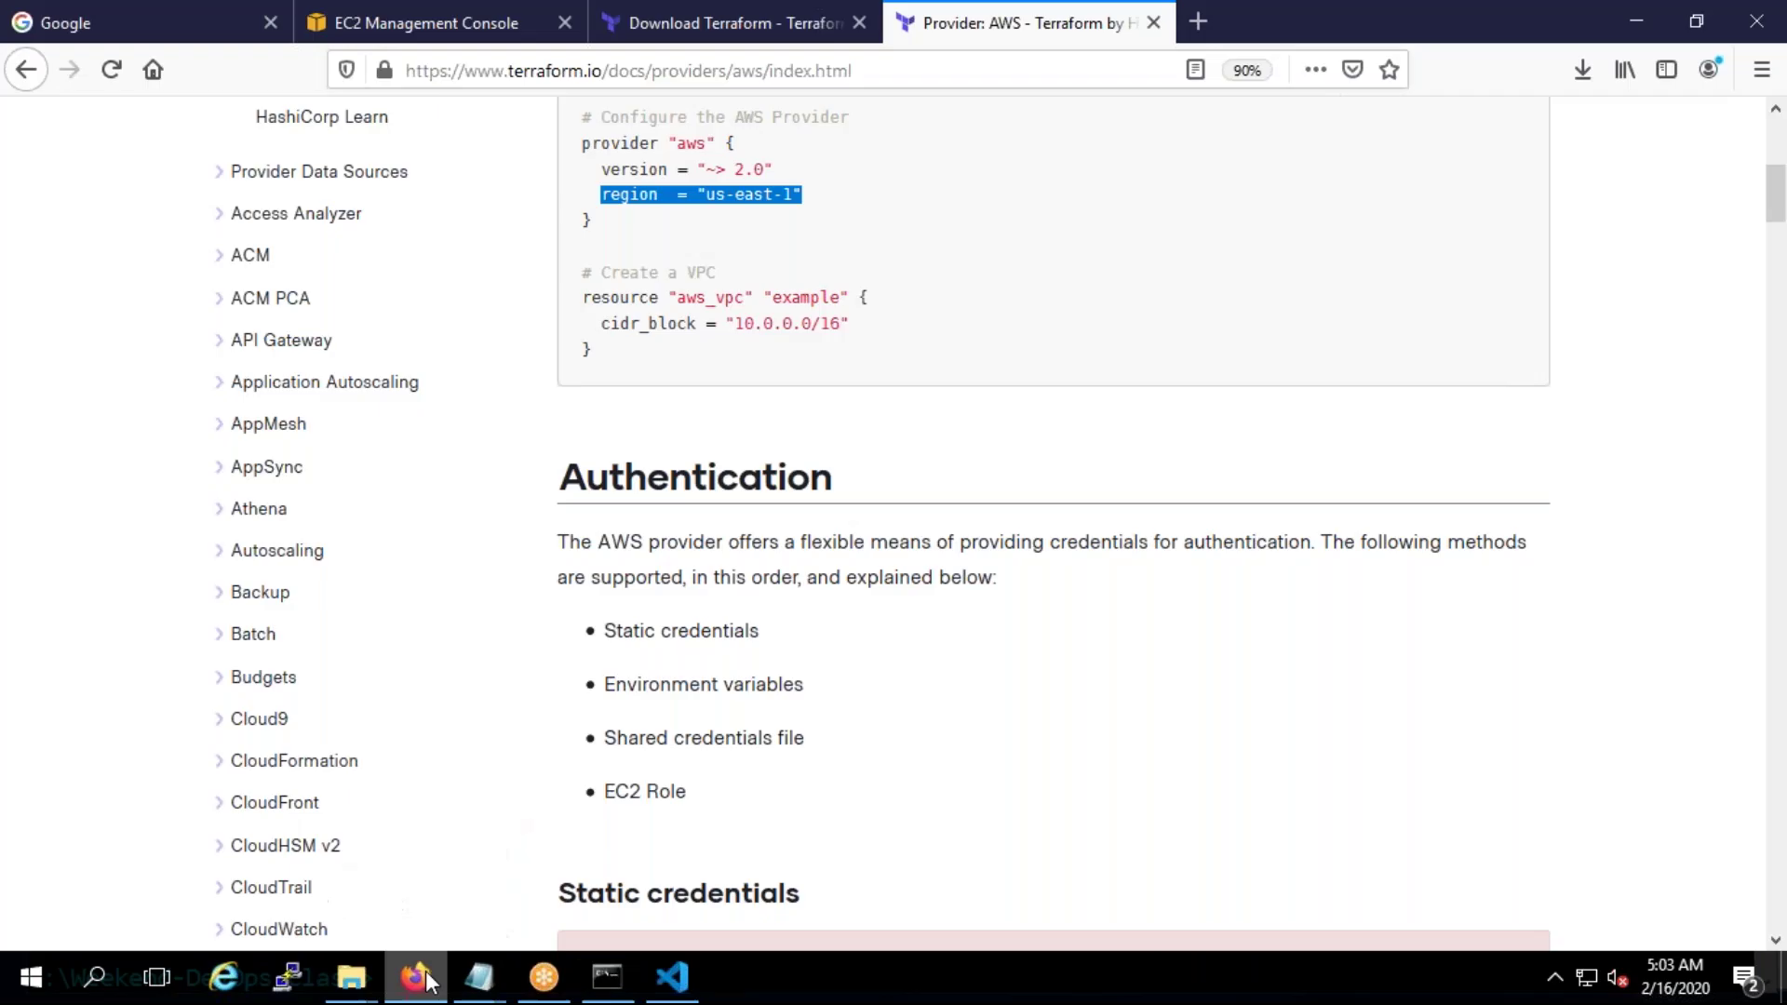
pyautogui.scroll(-4, 916, 540)
pyautogui.scroll(5, 773, 465)
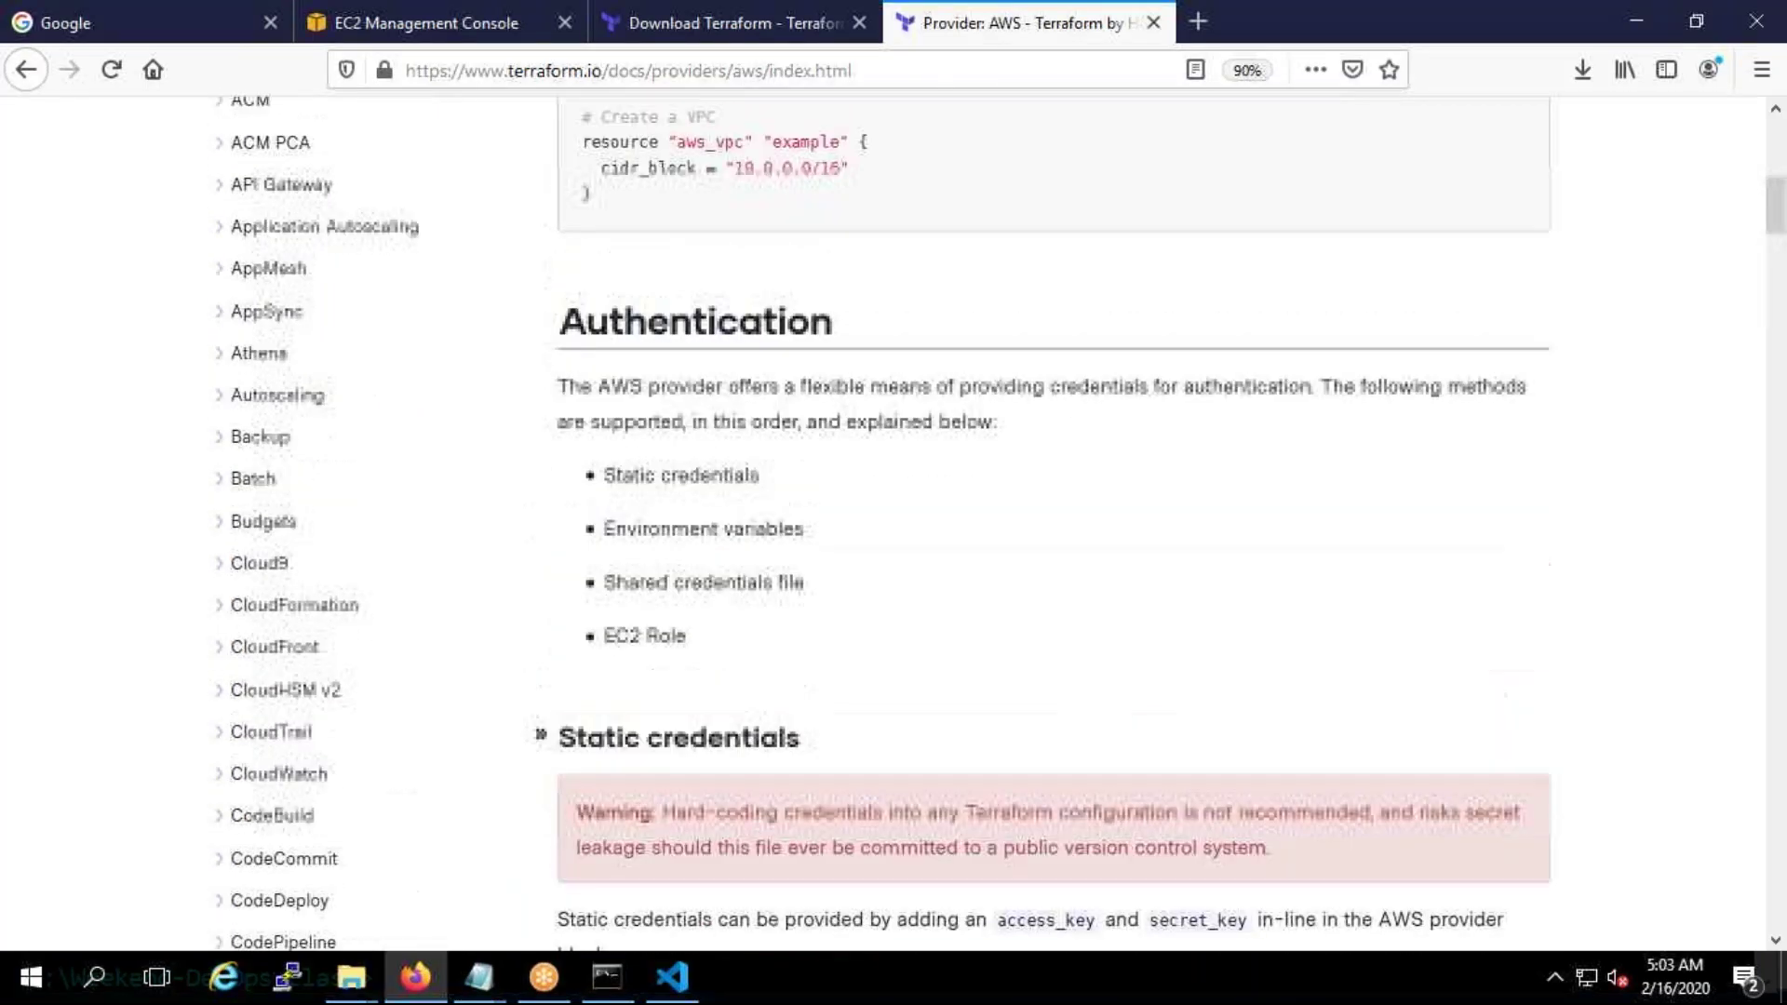
pyautogui.moveTo(599, 480); pyautogui.dragTo(578, 427)
pyautogui.hotkey('ctrl', 'c')
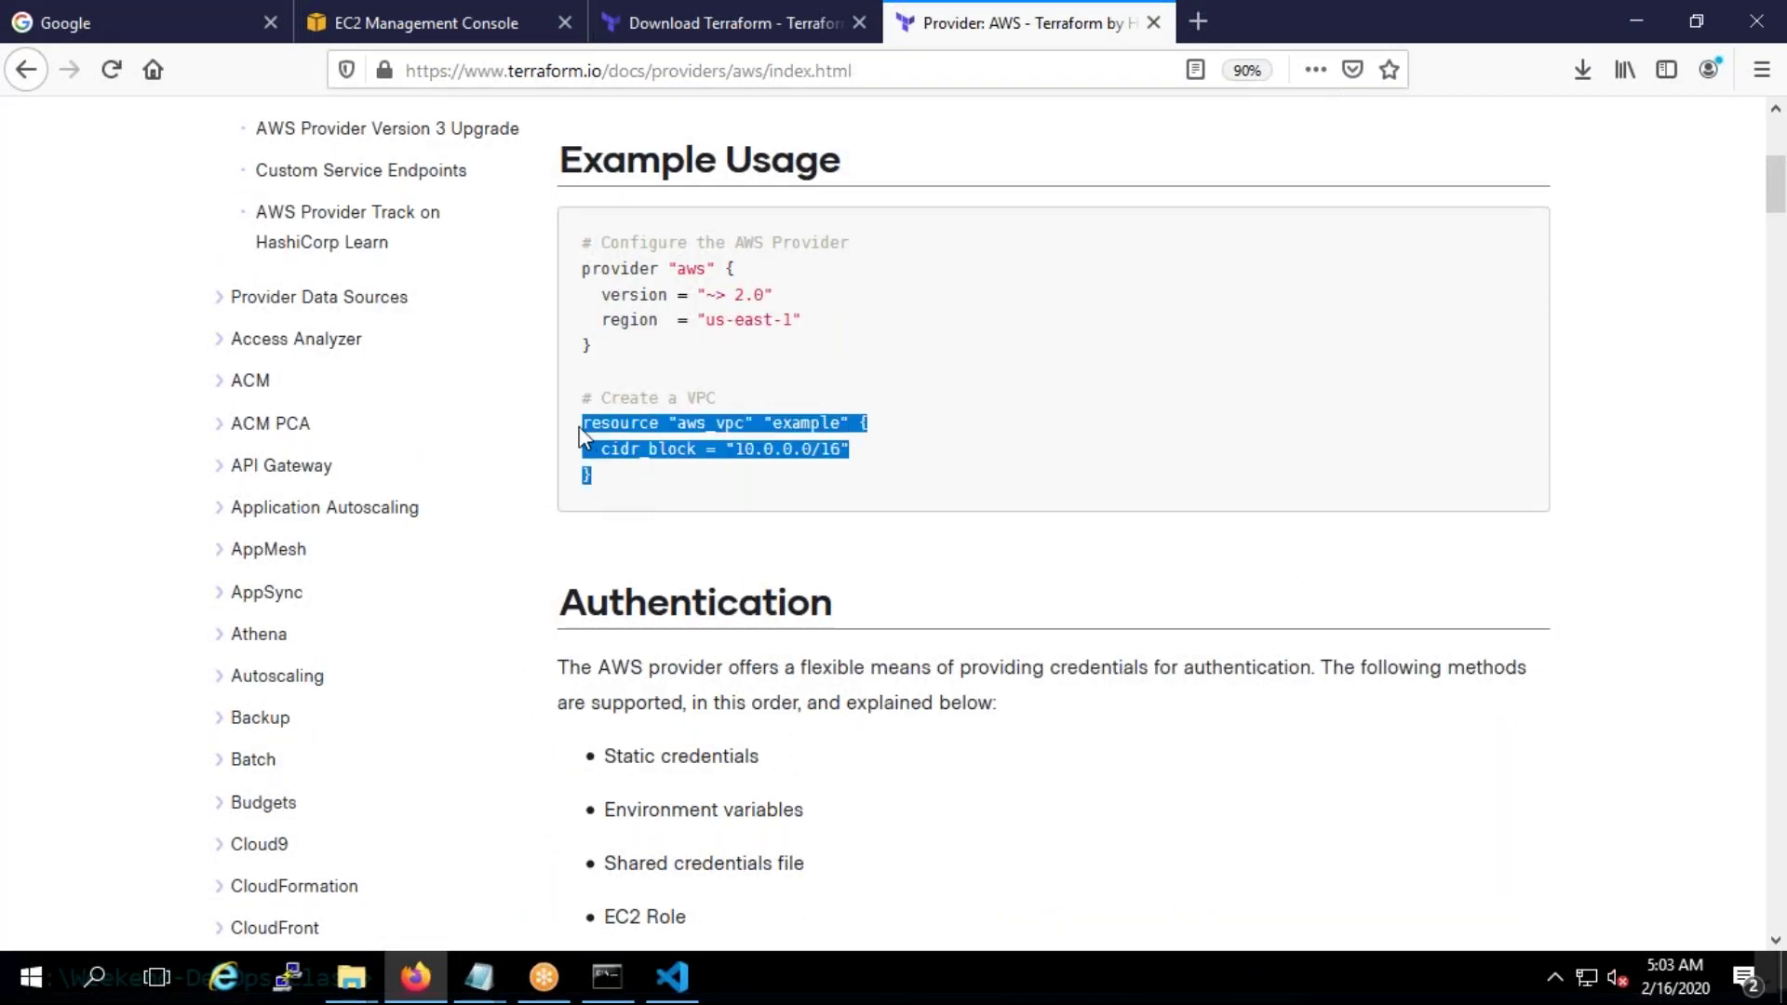
pyautogui.hotkey('alt', 'Tab')
pyautogui.press('Return')
pyautogui.hotkey('ctrl', 'v')
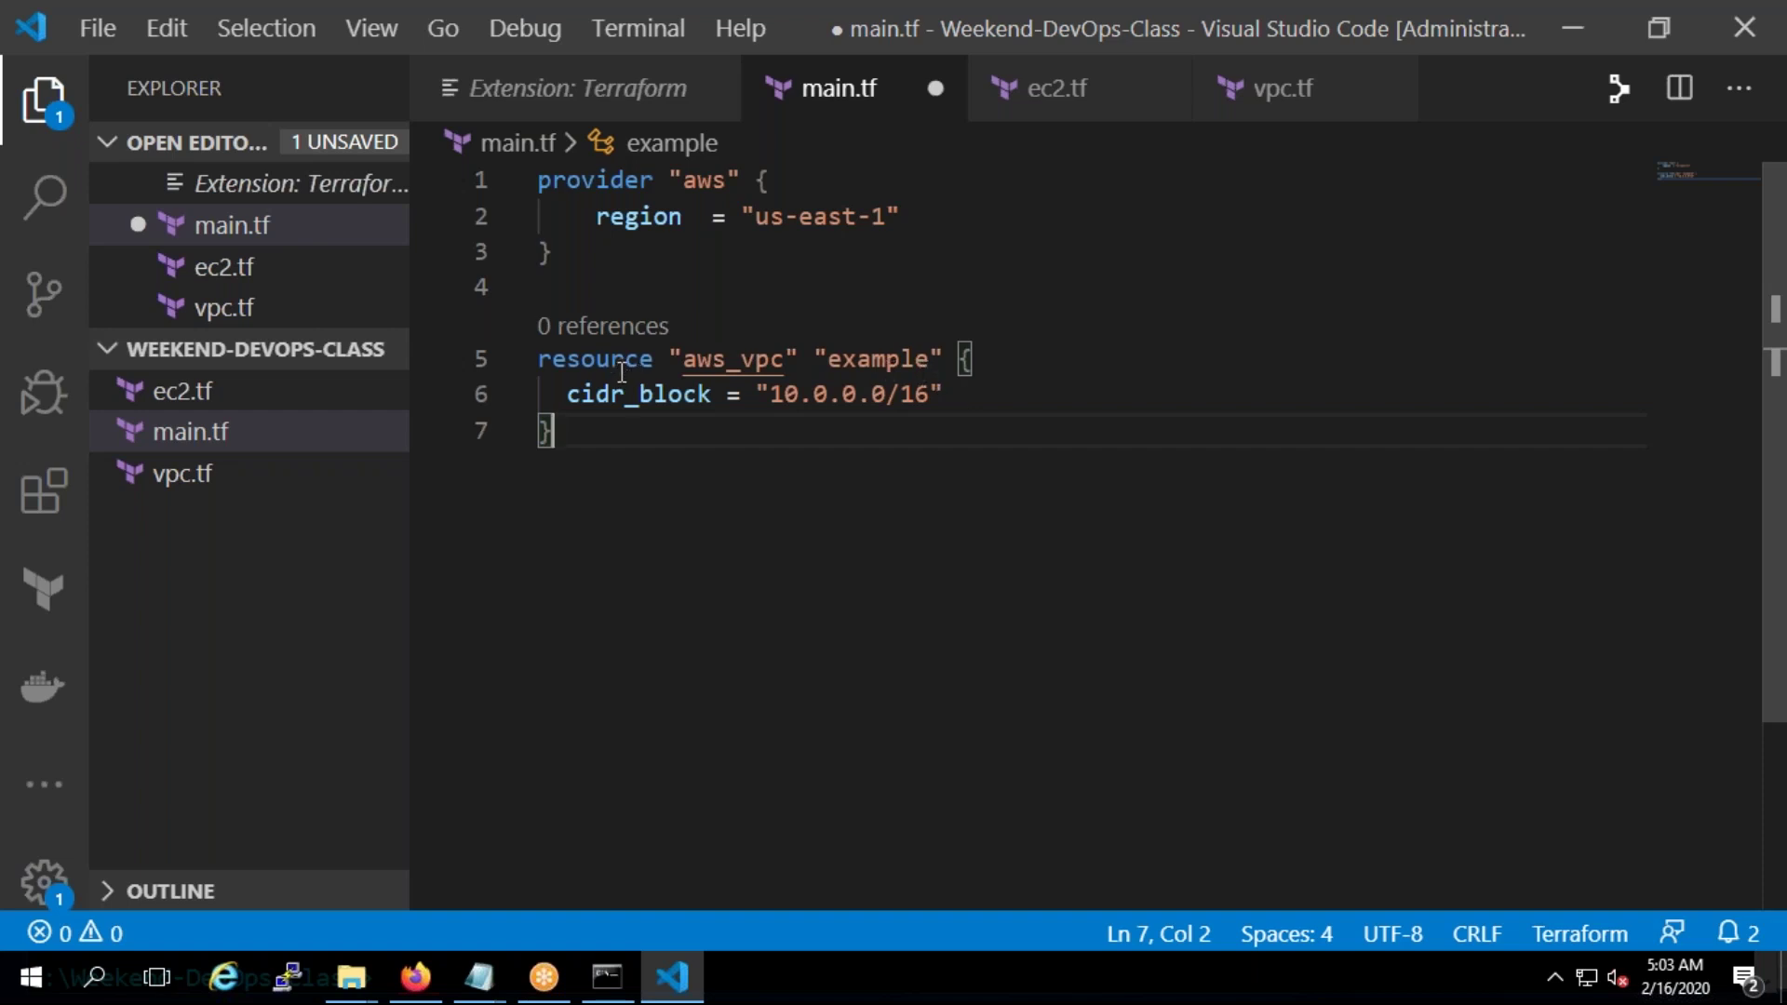
# Highlight the resource type aws_vpc and the resource name example, and save main.tf
pyautogui.moveTo(785, 359); pyautogui.dragTo(683, 360)
pyautogui.click(874, 359)
pyautogui.doubleClick(874, 359)
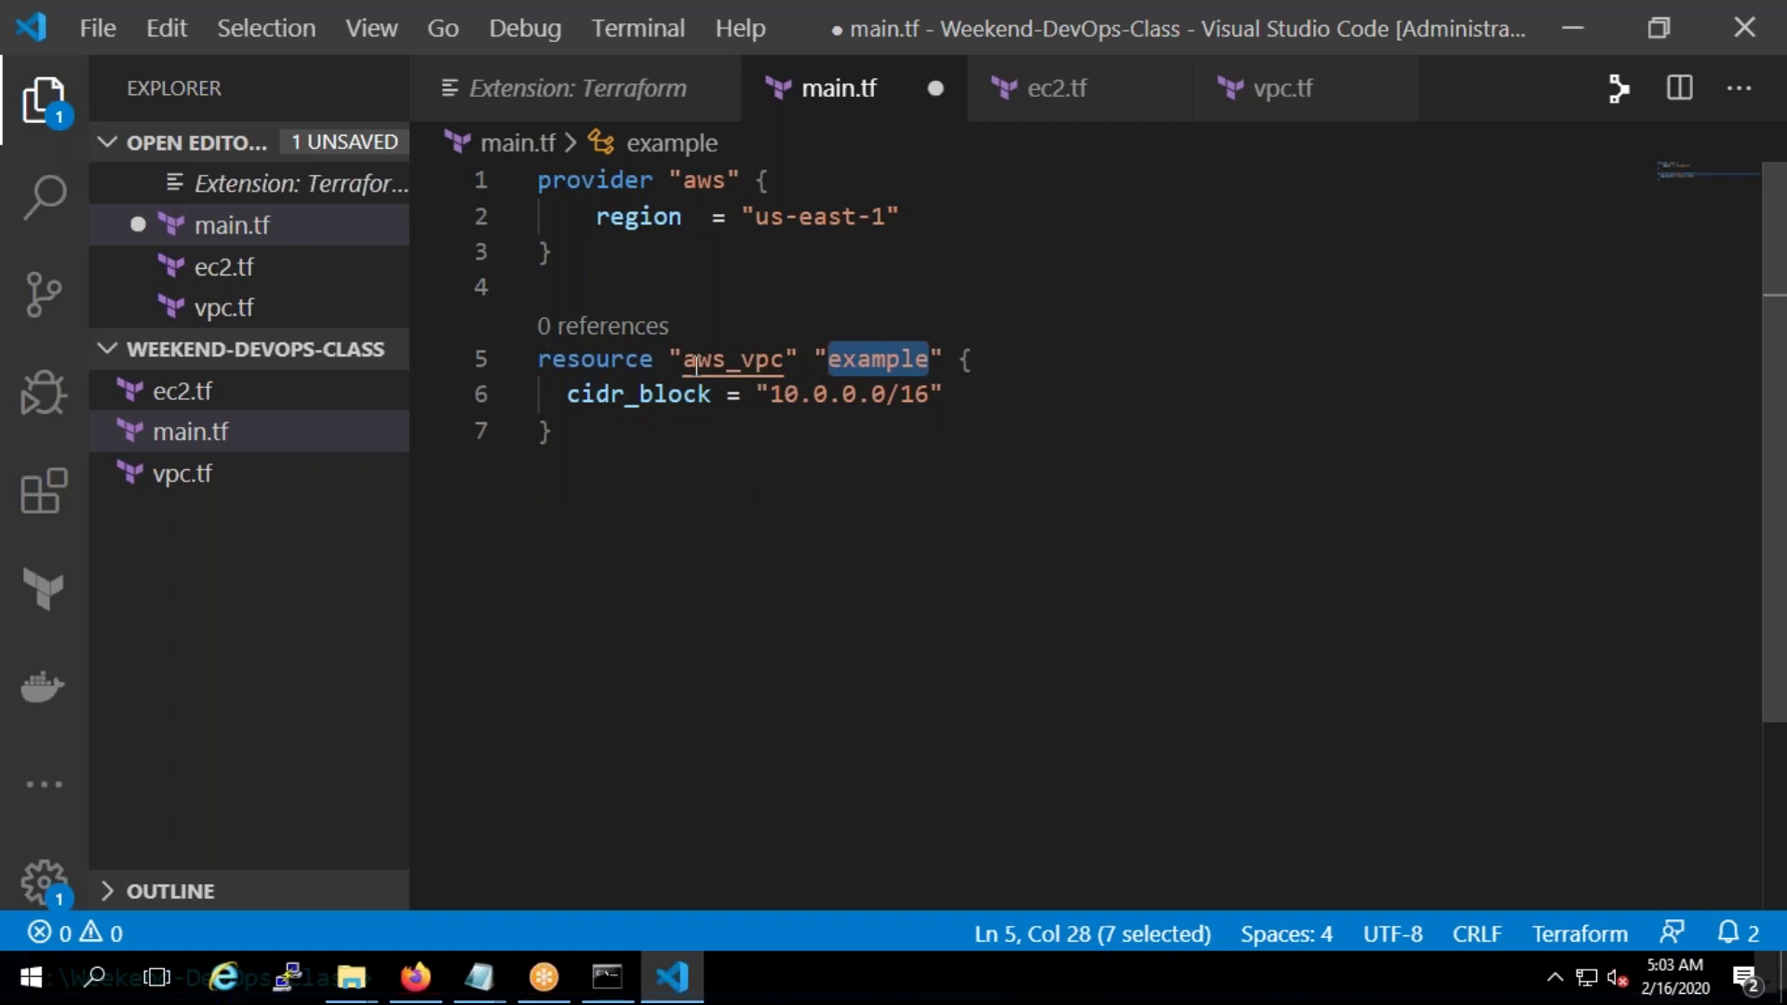
pyautogui.click(603, 453)
pyautogui.hotkey('ctrl', 's')
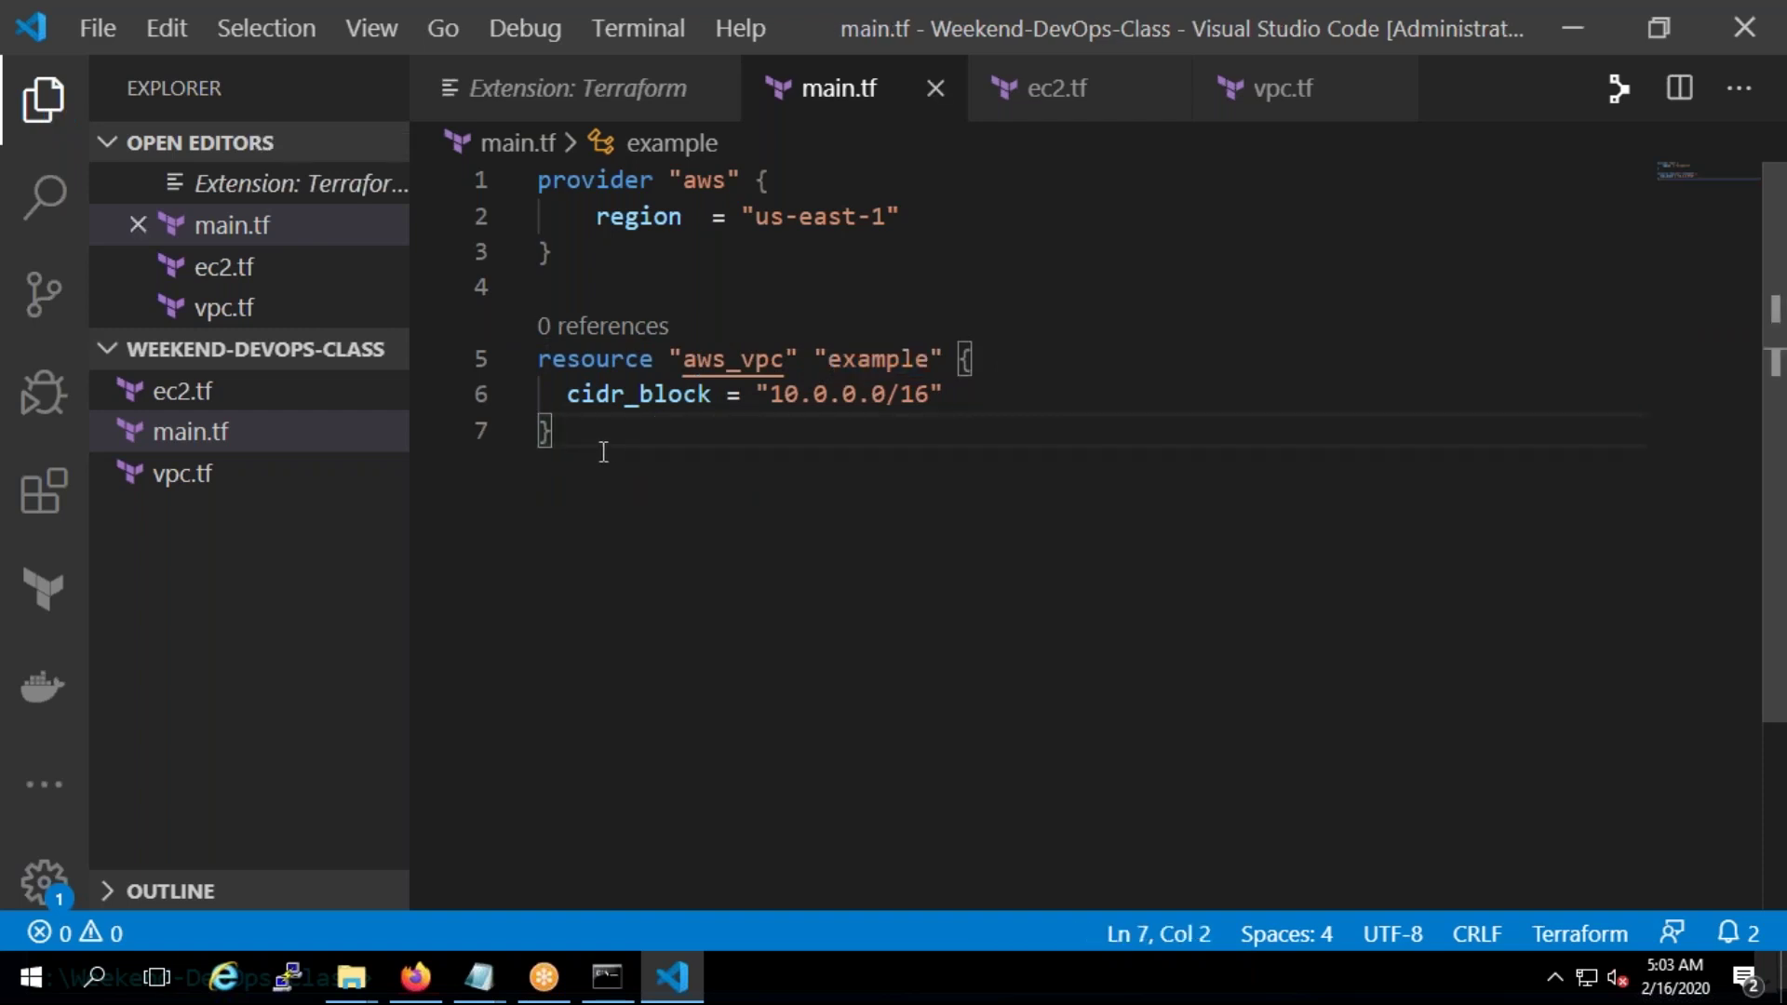
# Switch to Command Prompt, clear the screen and run terraform init in the Weekend-DevOps-Class folder
pyautogui.click(607, 976)
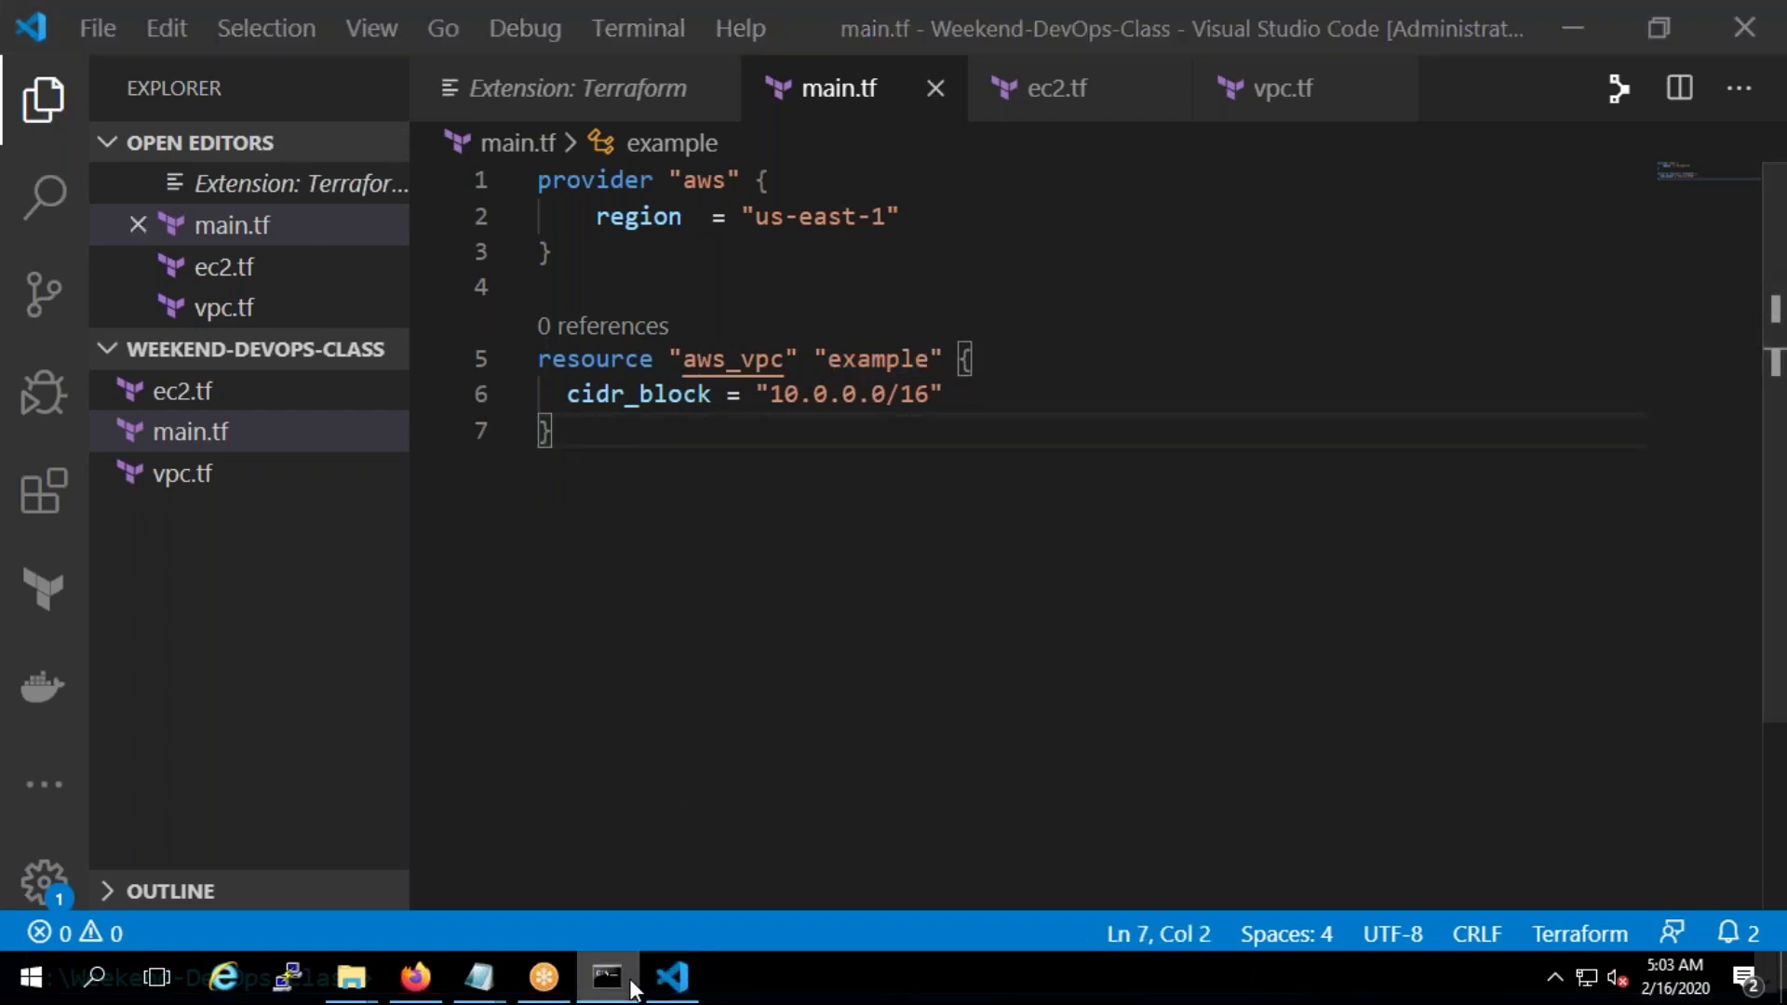
pyautogui.write('cls')
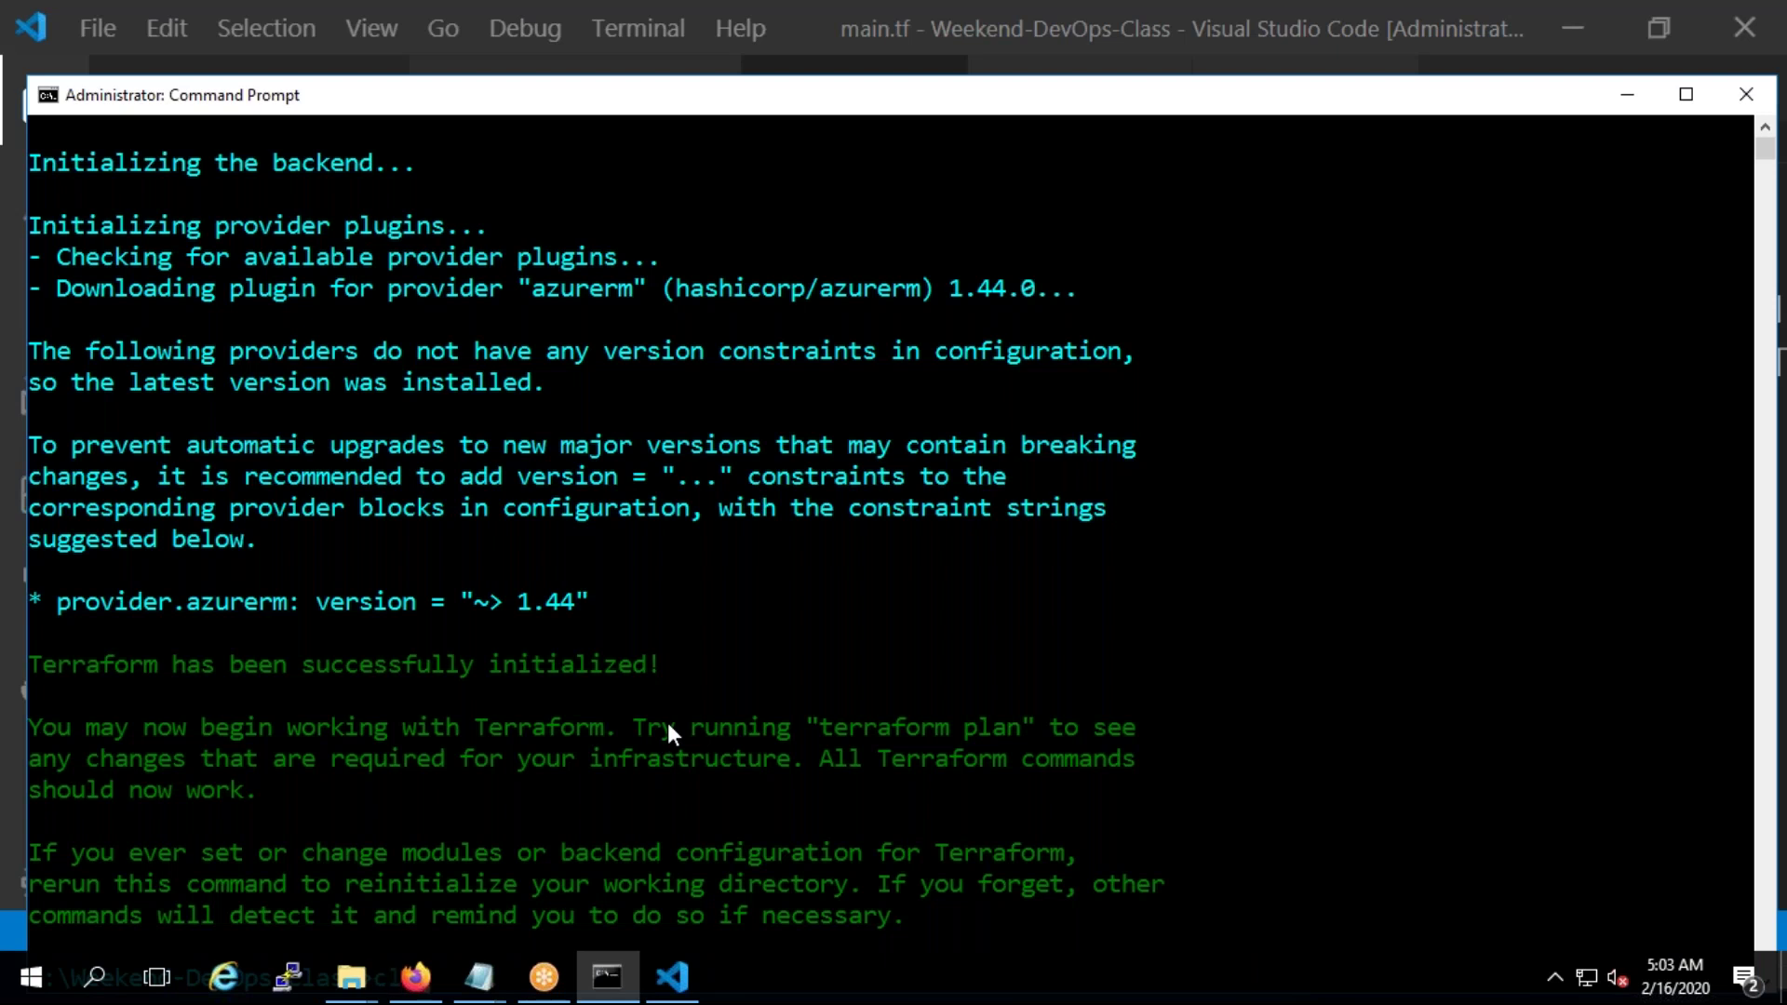
pyautogui.press('Return')
pyautogui.write('terraform init')
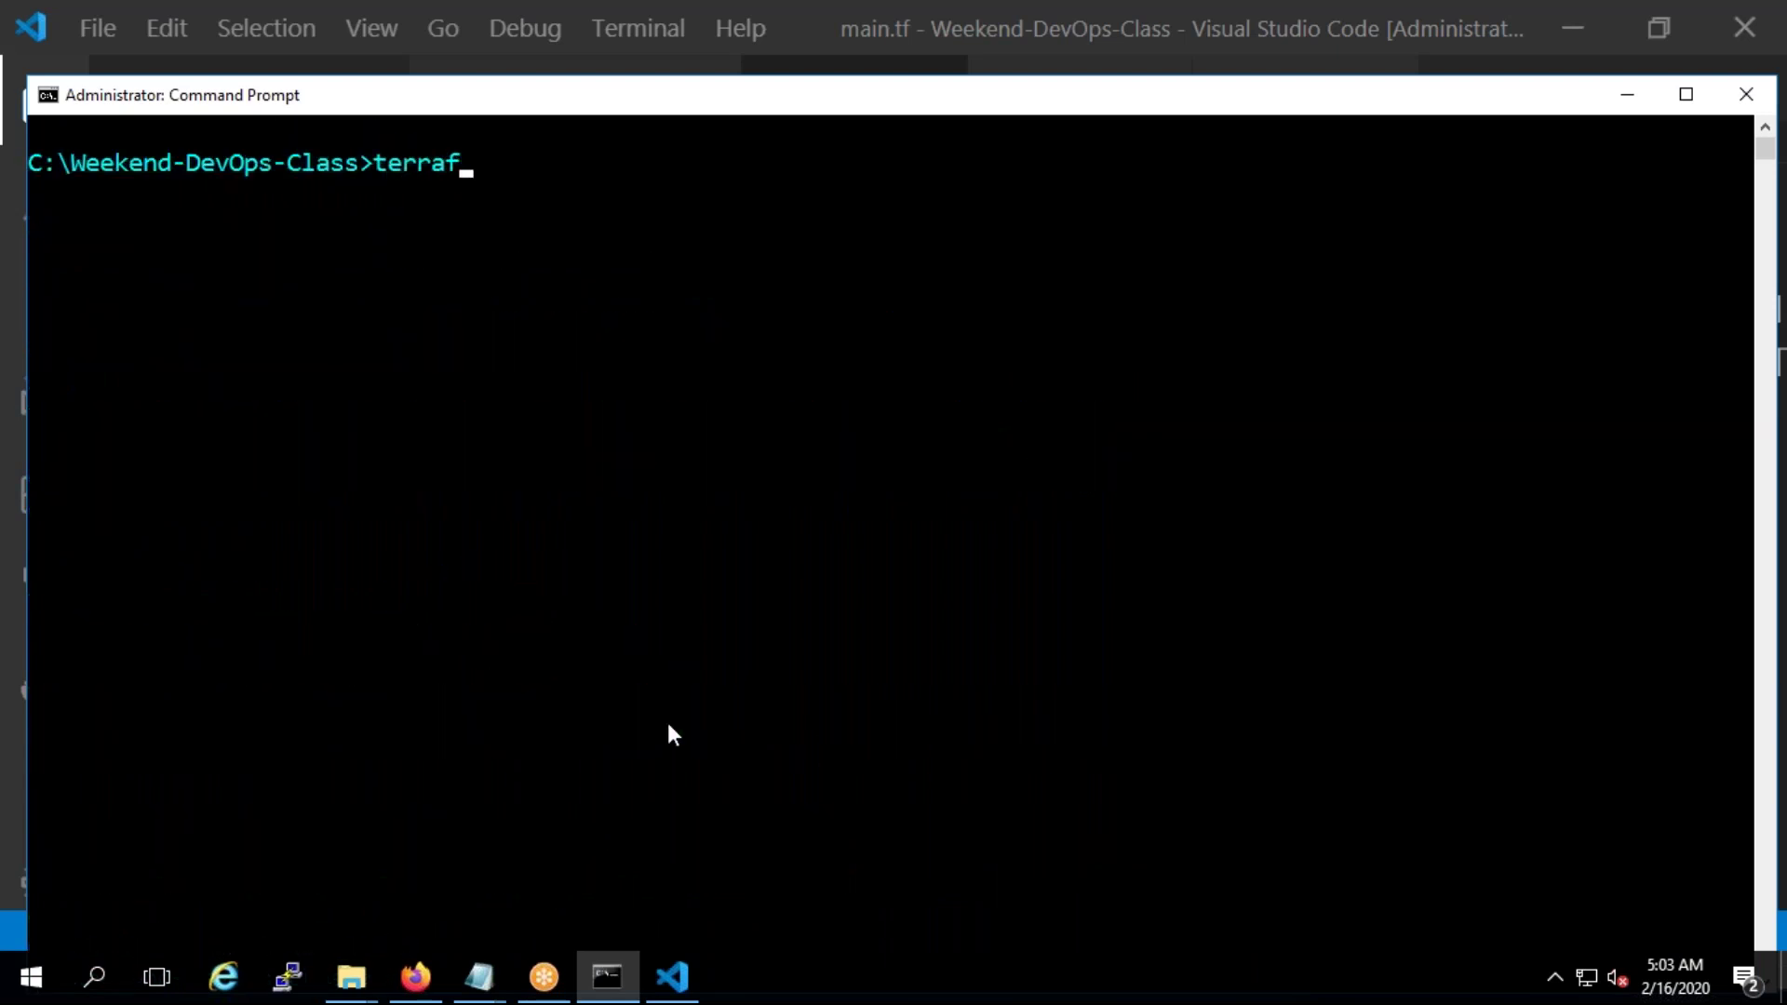
pyautogui.press('Return')
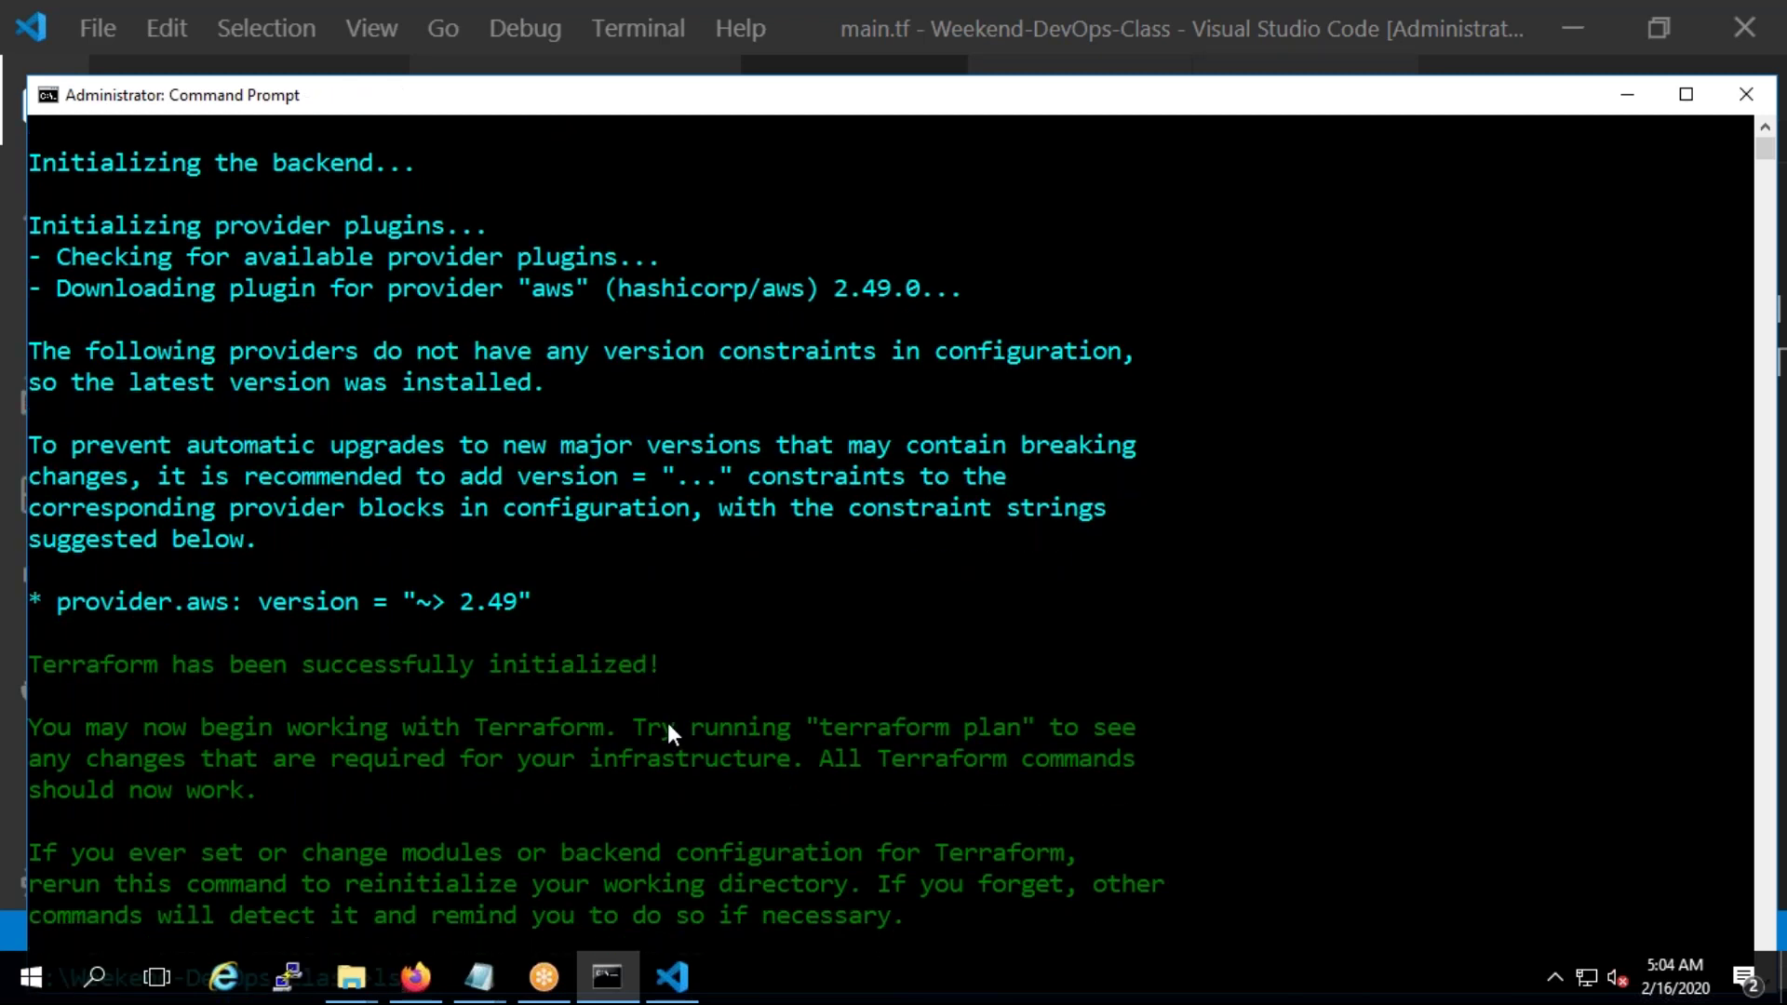
# Run ls at the prompt and clear the screen
pyautogui.write('ls')
pyautogui.press('Return')
pyautogui.write('cls')
pyautogui.press('Return')
# Write out the Terraform workflow at the prompt as terraform init, plan, apply
pyautogui.write('terraform plan')
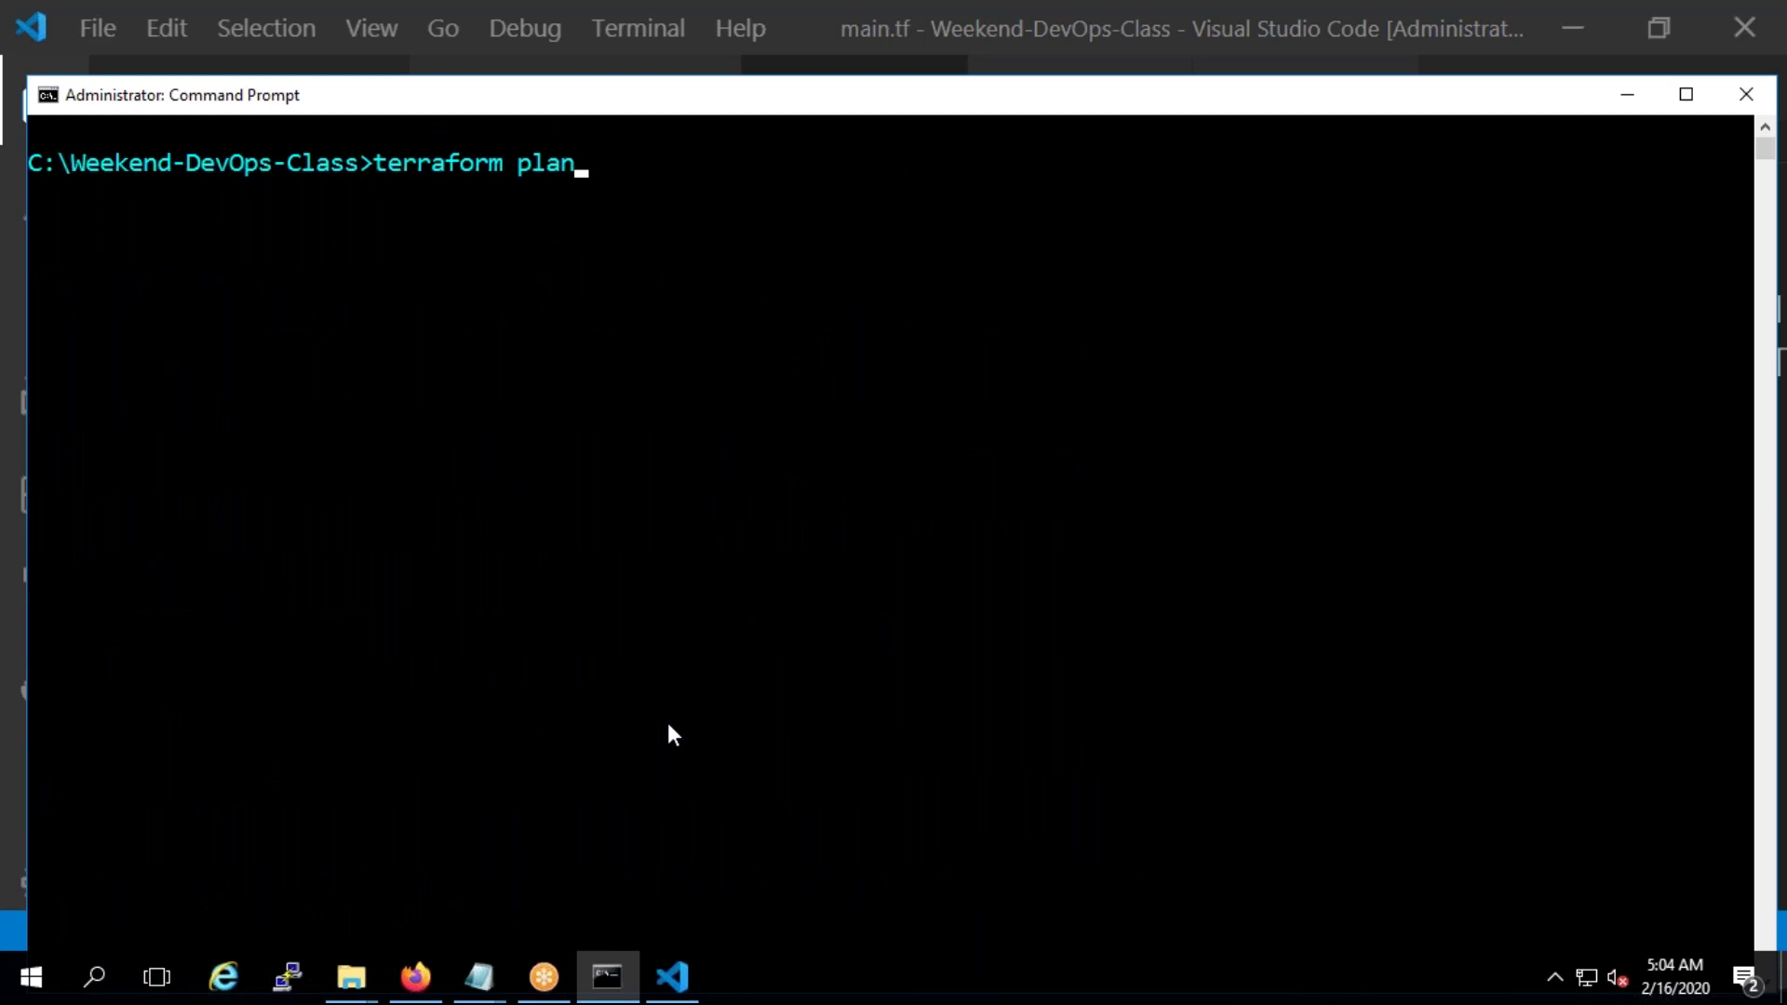
pyautogui.press('BackSpace')
pyautogui.press('BackSpace')
pyautogui.press('BackSpace')
pyautogui.press('BackSpace')
pyautogui.write('init, pla')
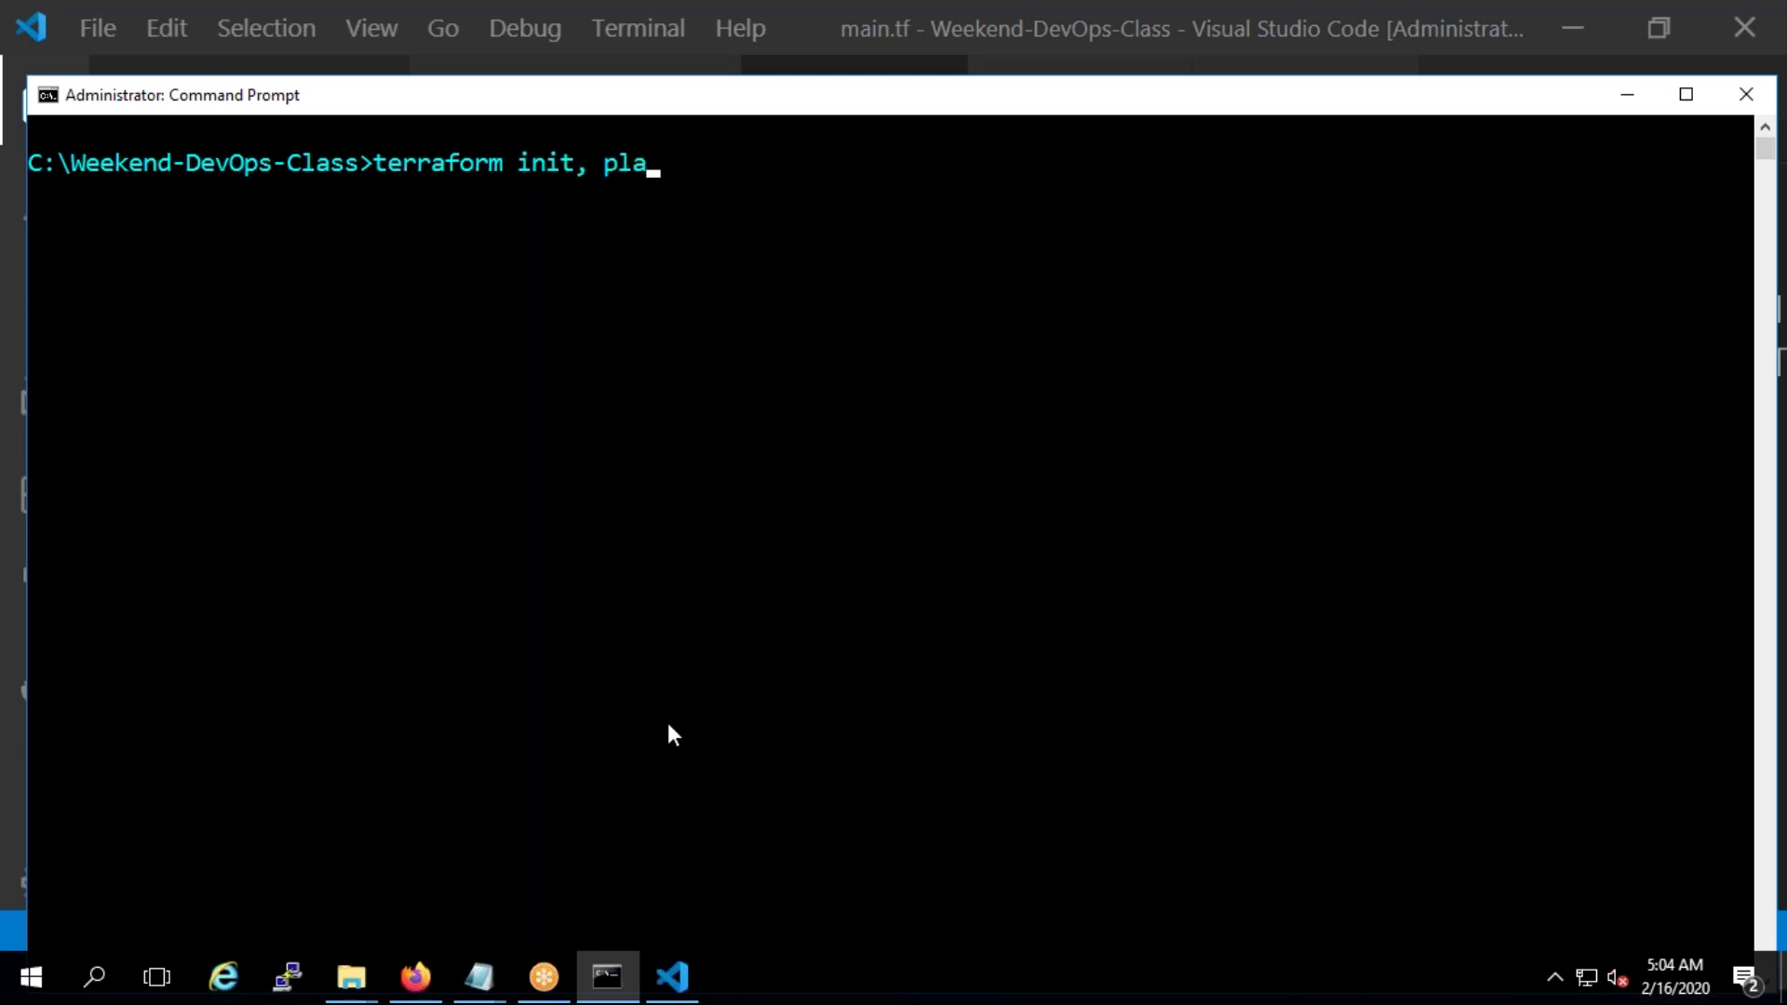
pyautogui.write('n, apply')
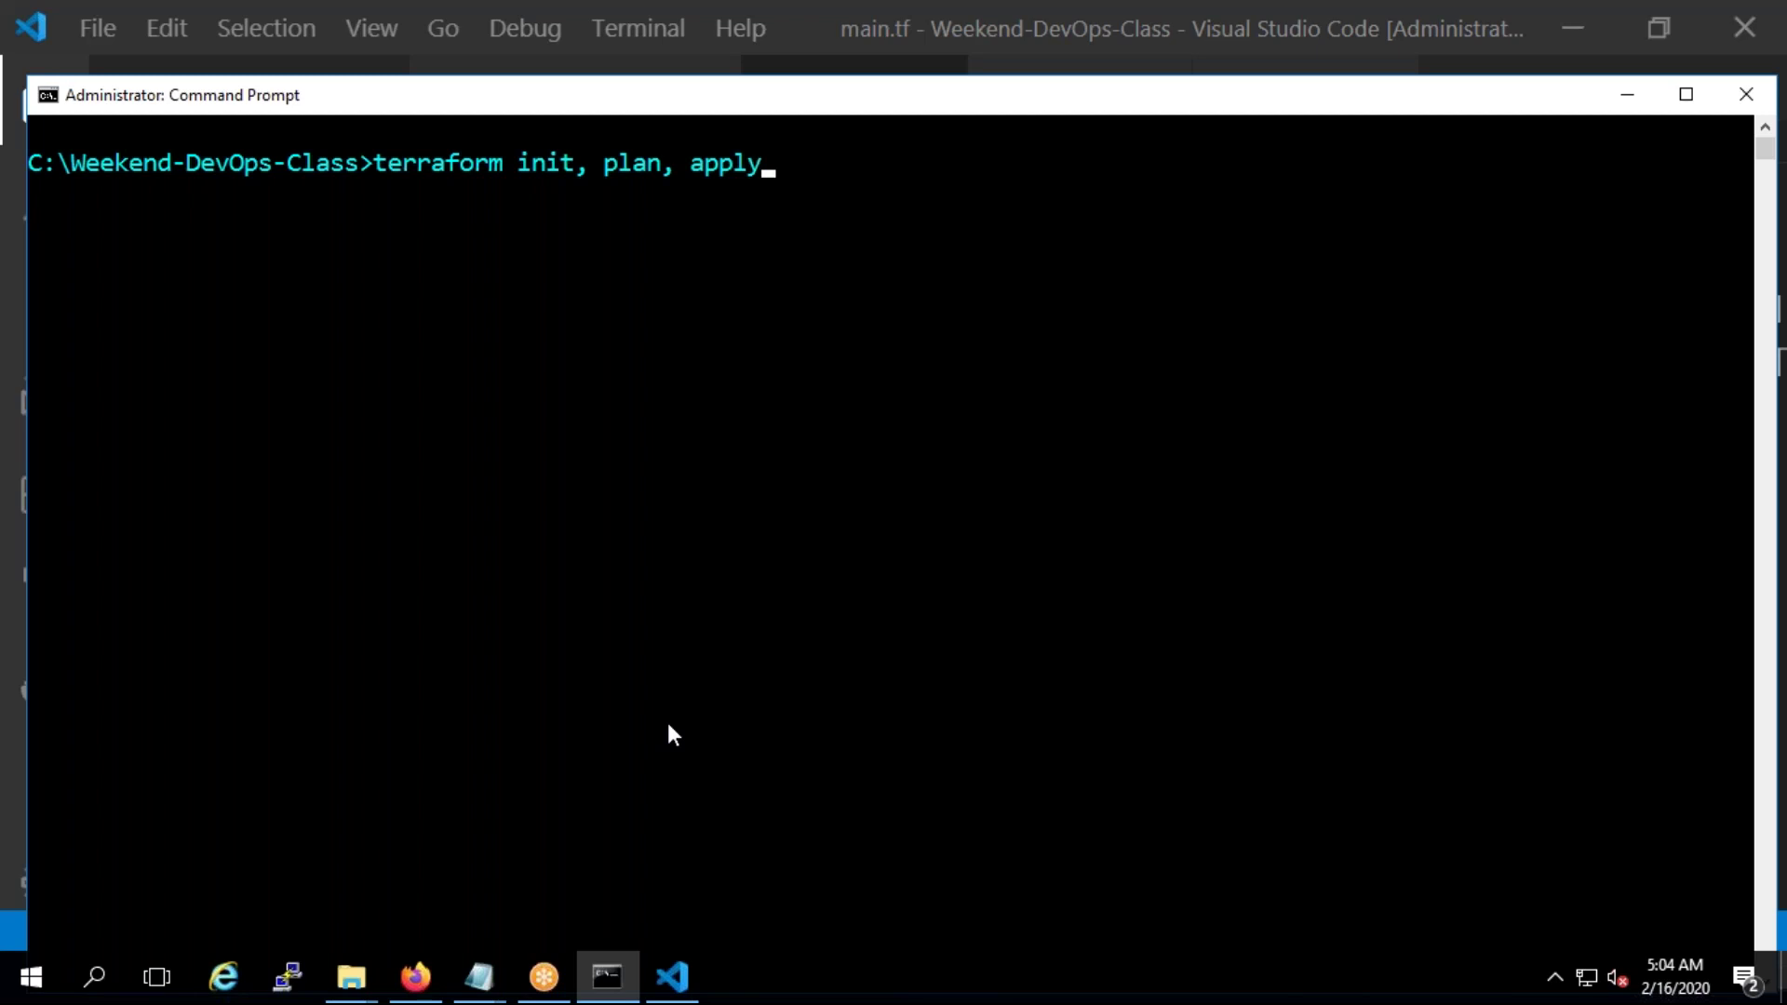
# Shorten the command line to terraform init and run it in the Weekend-DevOps-Class folder
pyautogui.press('BackSpace')
pyautogui.press('BackSpace')
pyautogui.press('BackSpace')
pyautogui.press('BackSpace')
pyautogui.press('BackSpace')
pyautogui.press('BackSpace')
pyautogui.press('BackSpace')
pyautogui.press('BackSpace')
pyautogui.press('BackSpace')
pyautogui.press('BackSpace')
pyautogui.press('BackSpace')
pyautogui.press('BackSpace')
pyautogui.press('BackSpace')
pyautogui.press('Return')
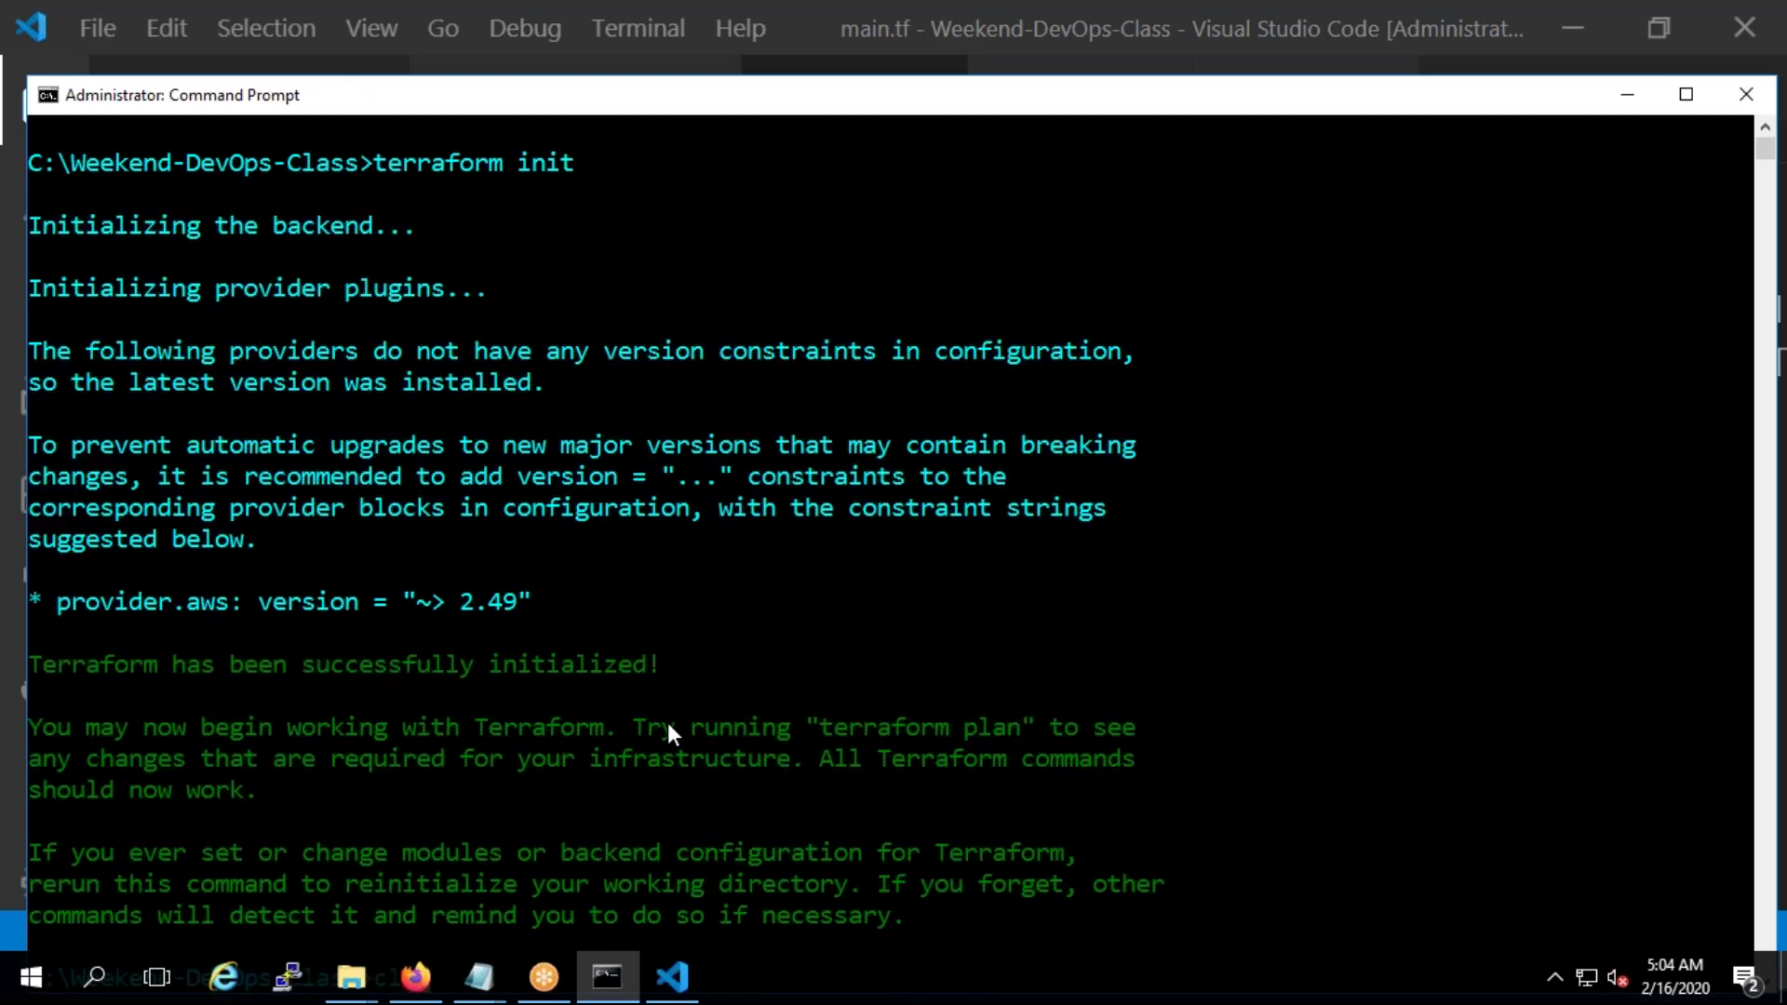
# Clear the screen and run terraform plan in the Weekend-DevOps-Class folder
pyautogui.write('cls')
pyautogui.press('Return')
pyautogui.write('cls')
pyautogui.press('BackSpace')
pyautogui.press('Up')
pyautogui.press('Up')
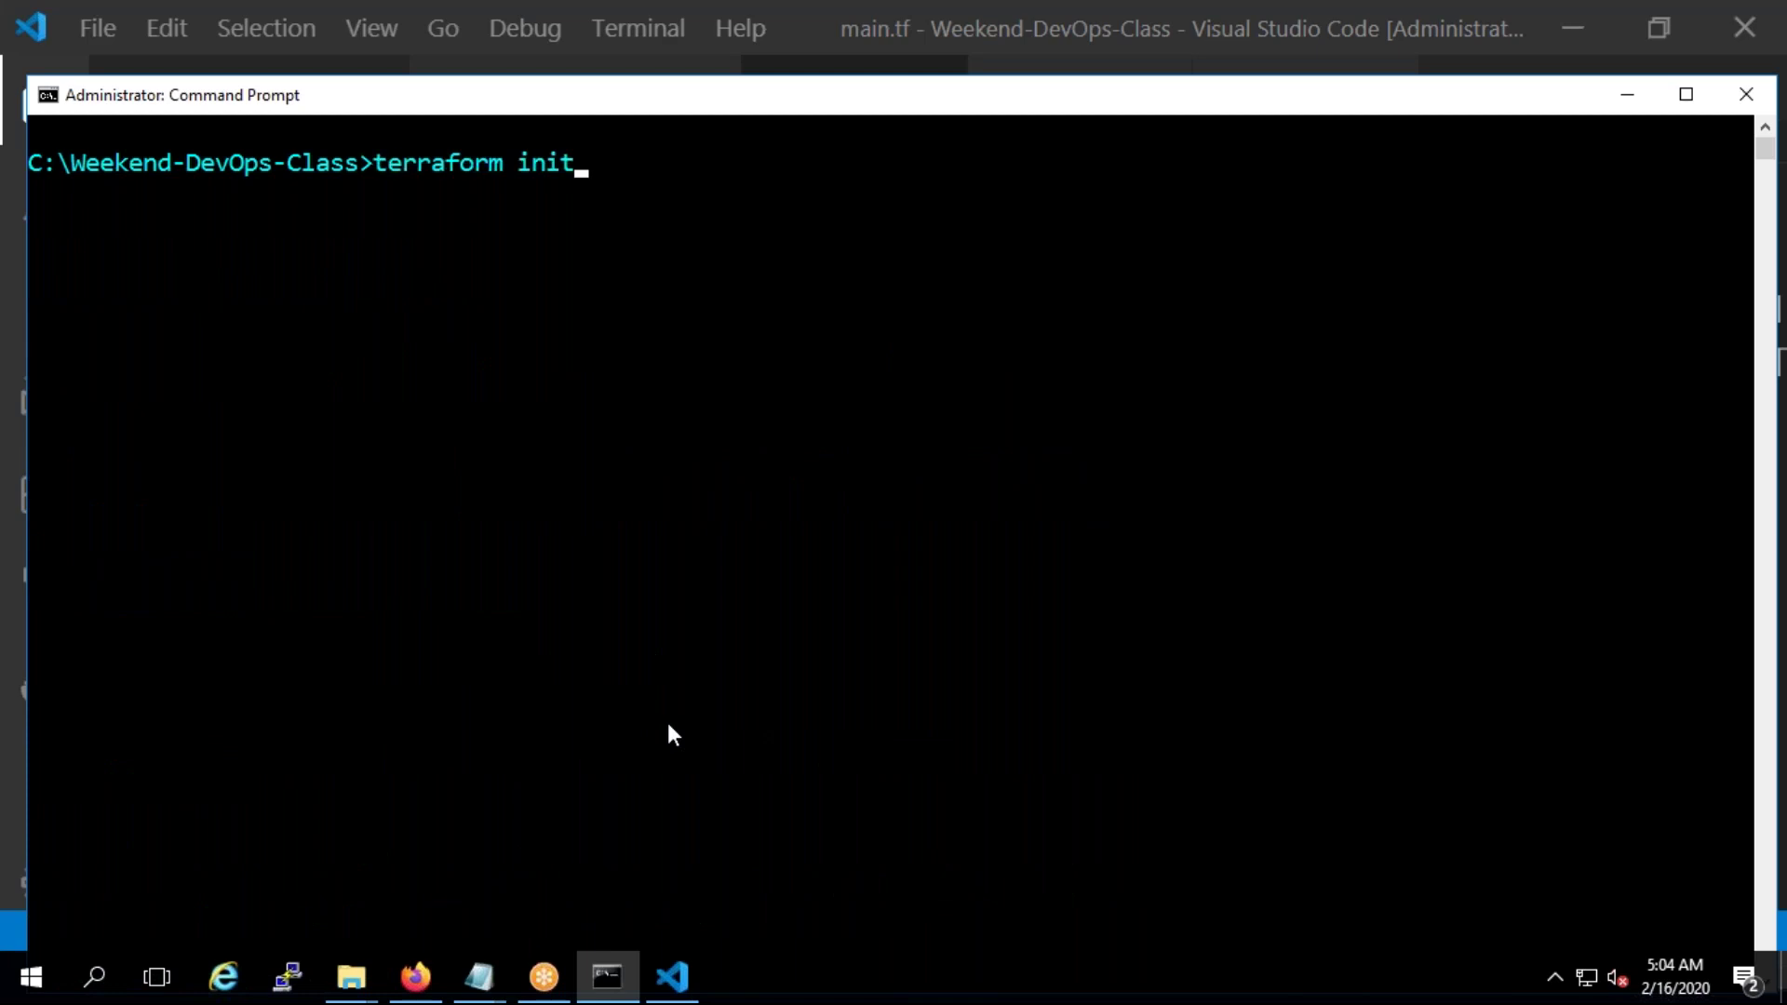
pyautogui.press('BackSpace')
pyautogui.press('BackSpace')
pyautogui.press('BackSpace')
pyautogui.press('BackSpace')
pyautogui.write('plan')
pyautogui.press('Return')
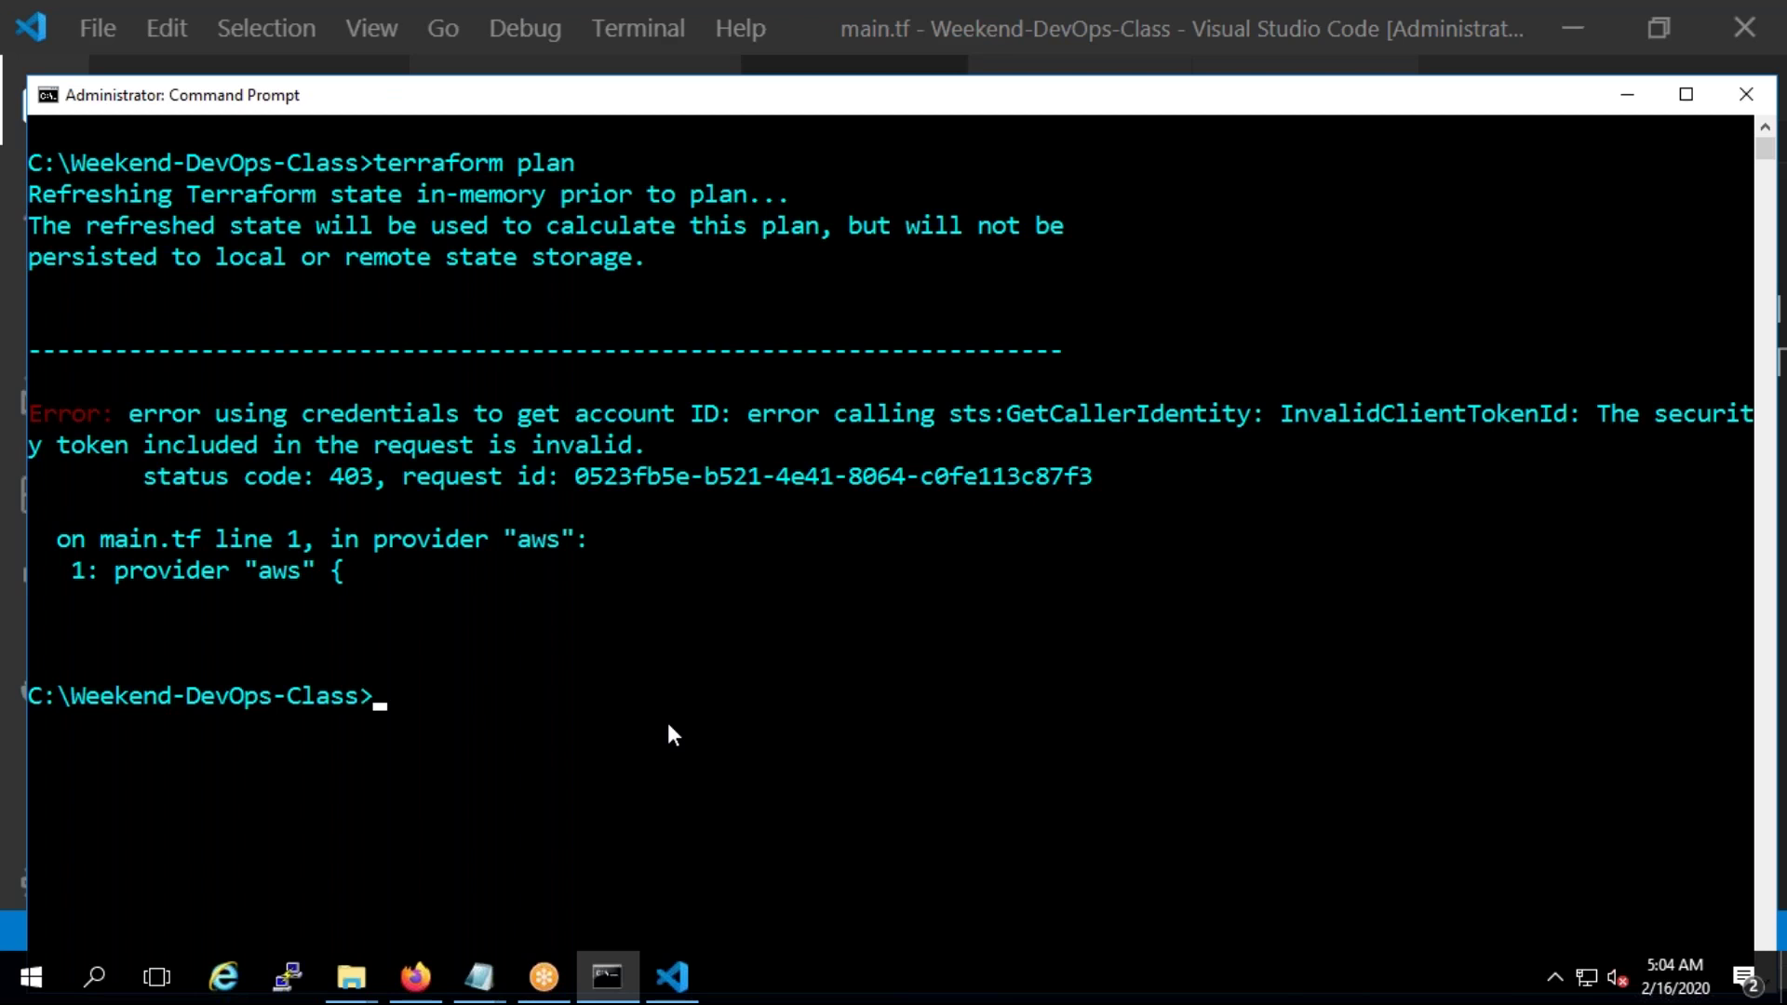
# Switch to Visual Studio Code and highlight the provider block and the aws_vpc resource block in main.tf
pyautogui.click(683, 972)
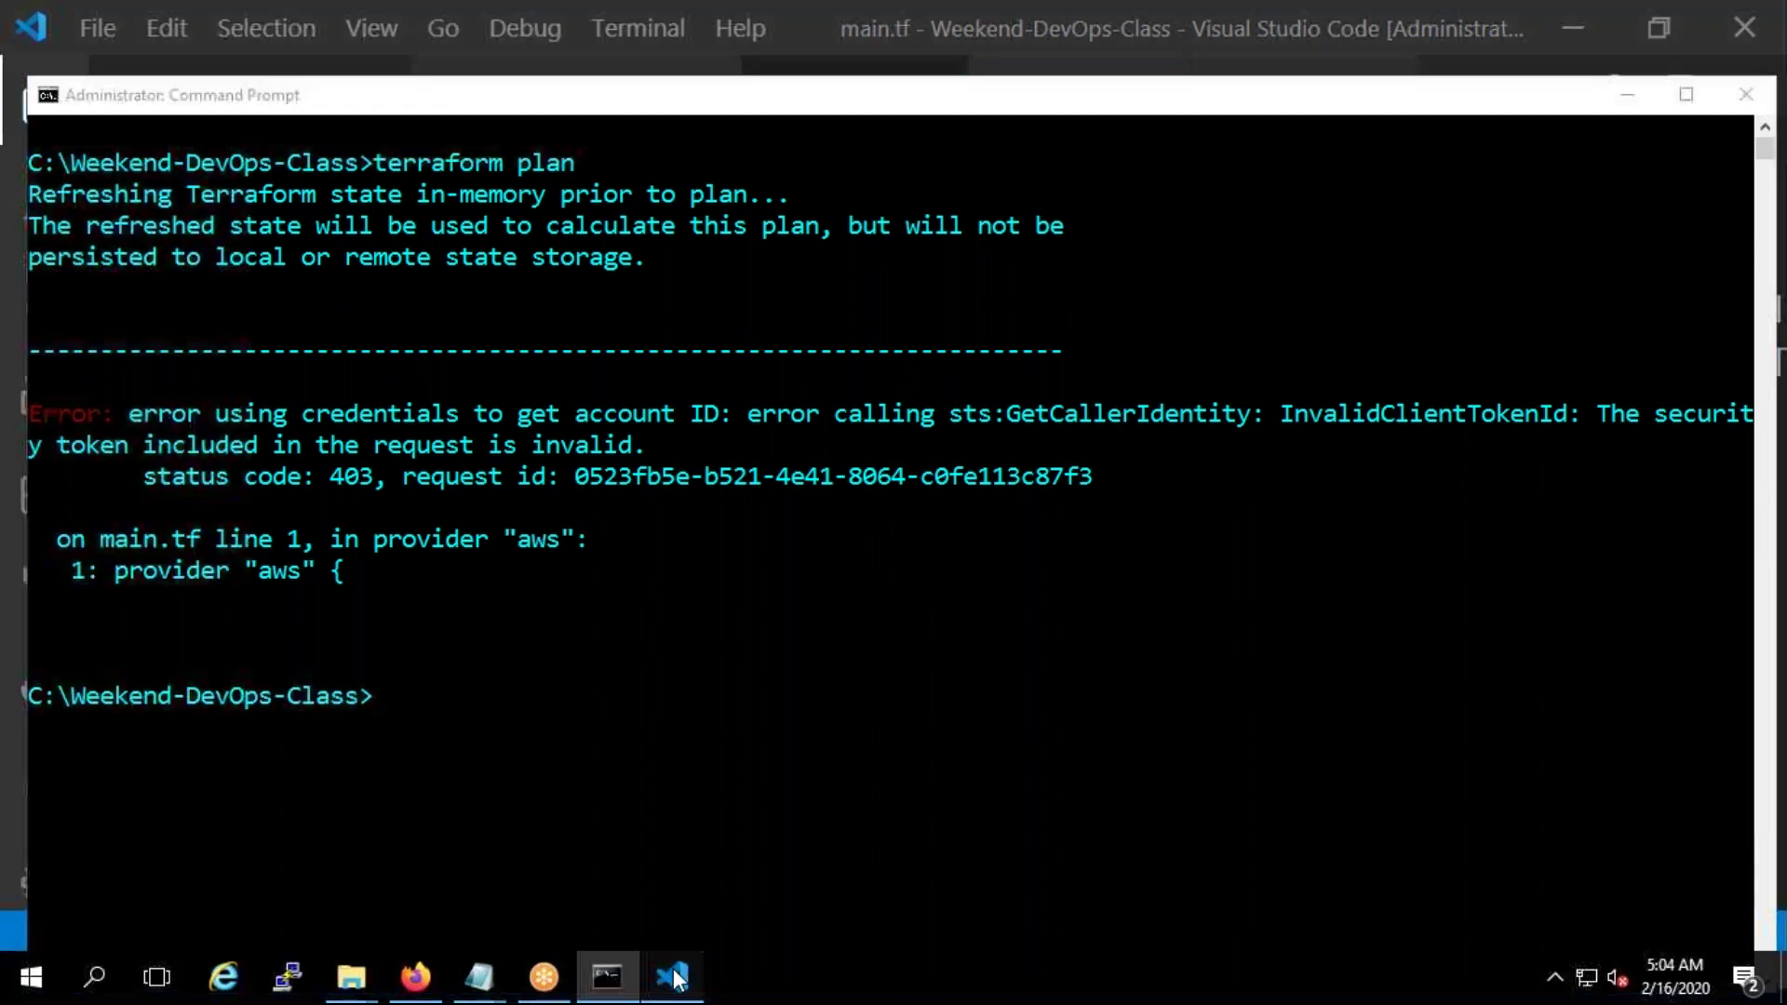
pyautogui.moveTo(586, 265); pyautogui.dragTo(523, 187)
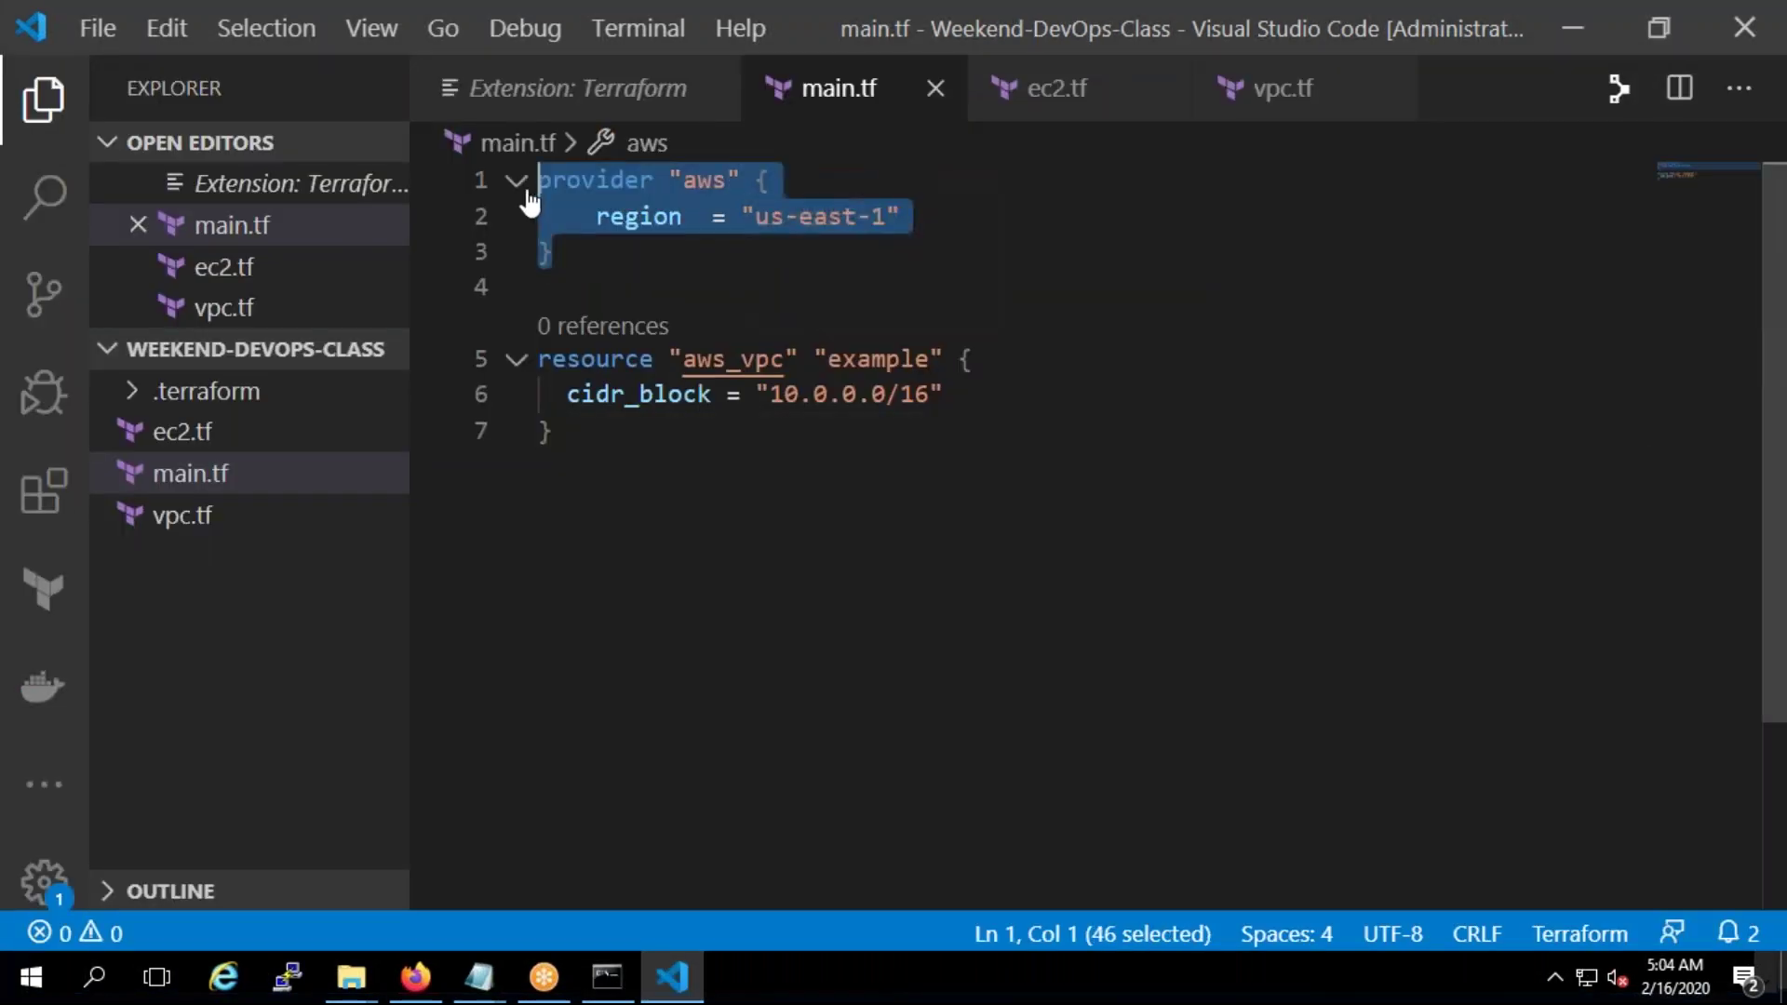
pyautogui.moveTo(557, 433); pyautogui.dragTo(530, 395)
pyautogui.click(673, 530)
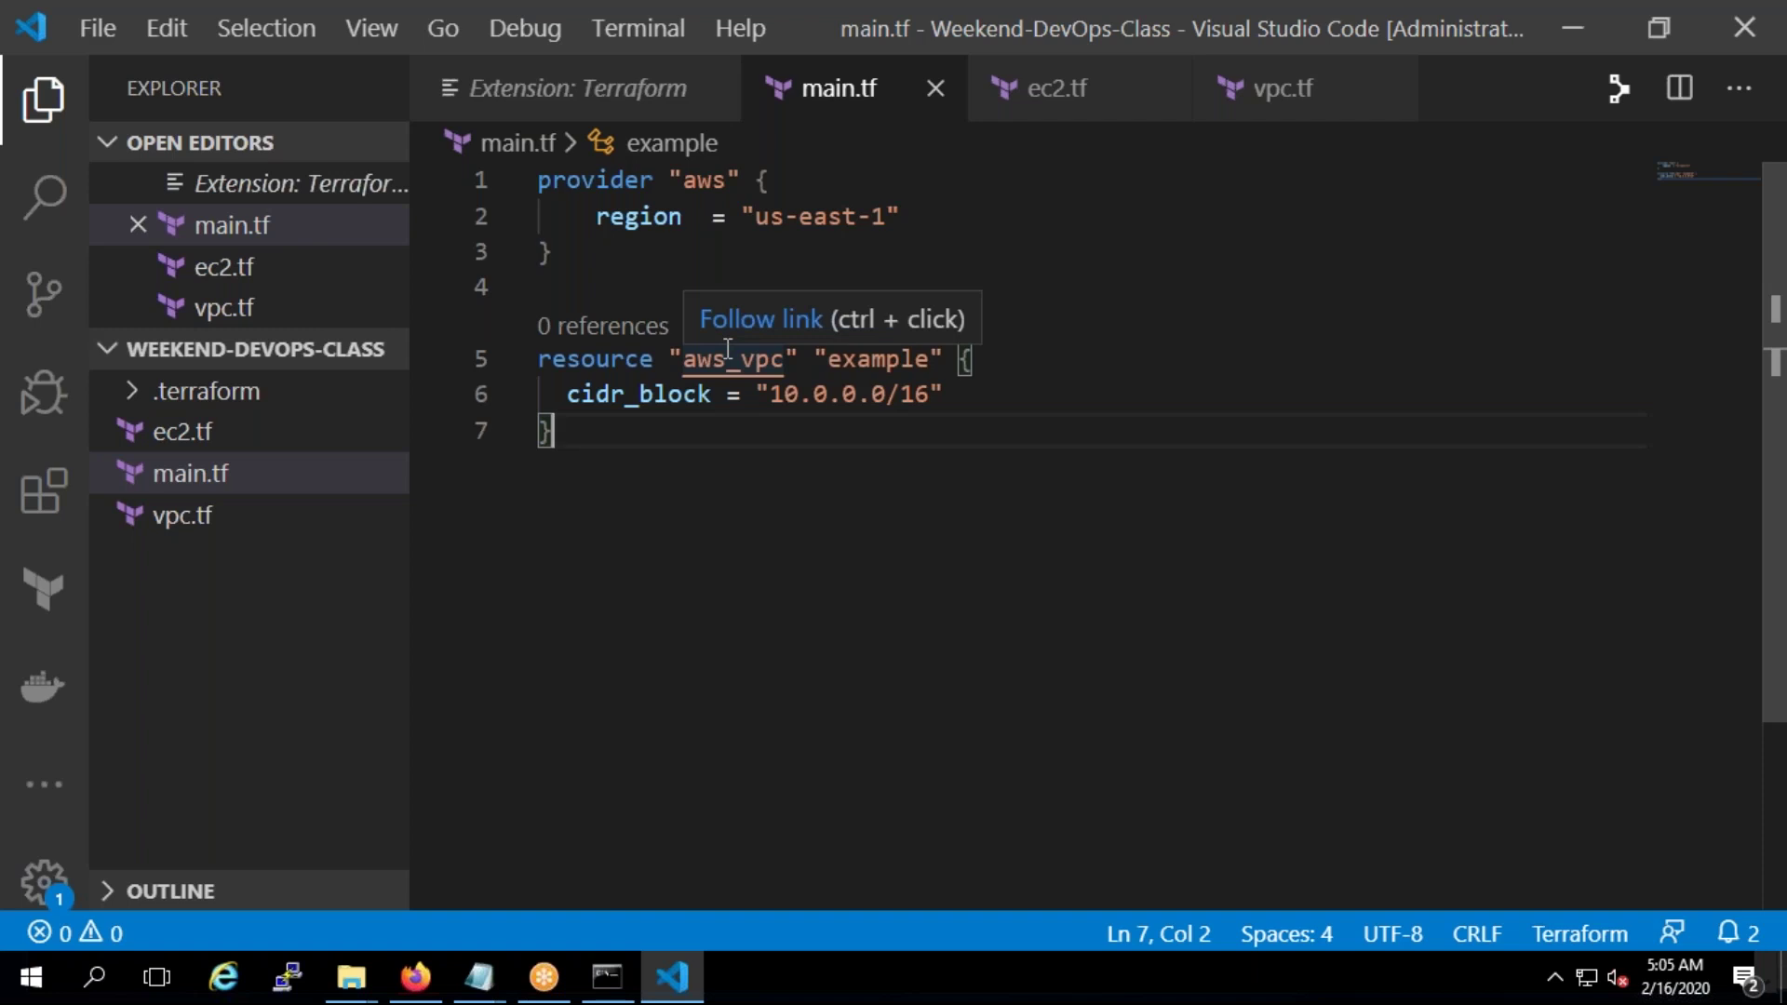
# Add an access_key = line below region in the provider block, copying the argument name from the AWS Provider page's Argument Reference
pyautogui.click(1086, 207)
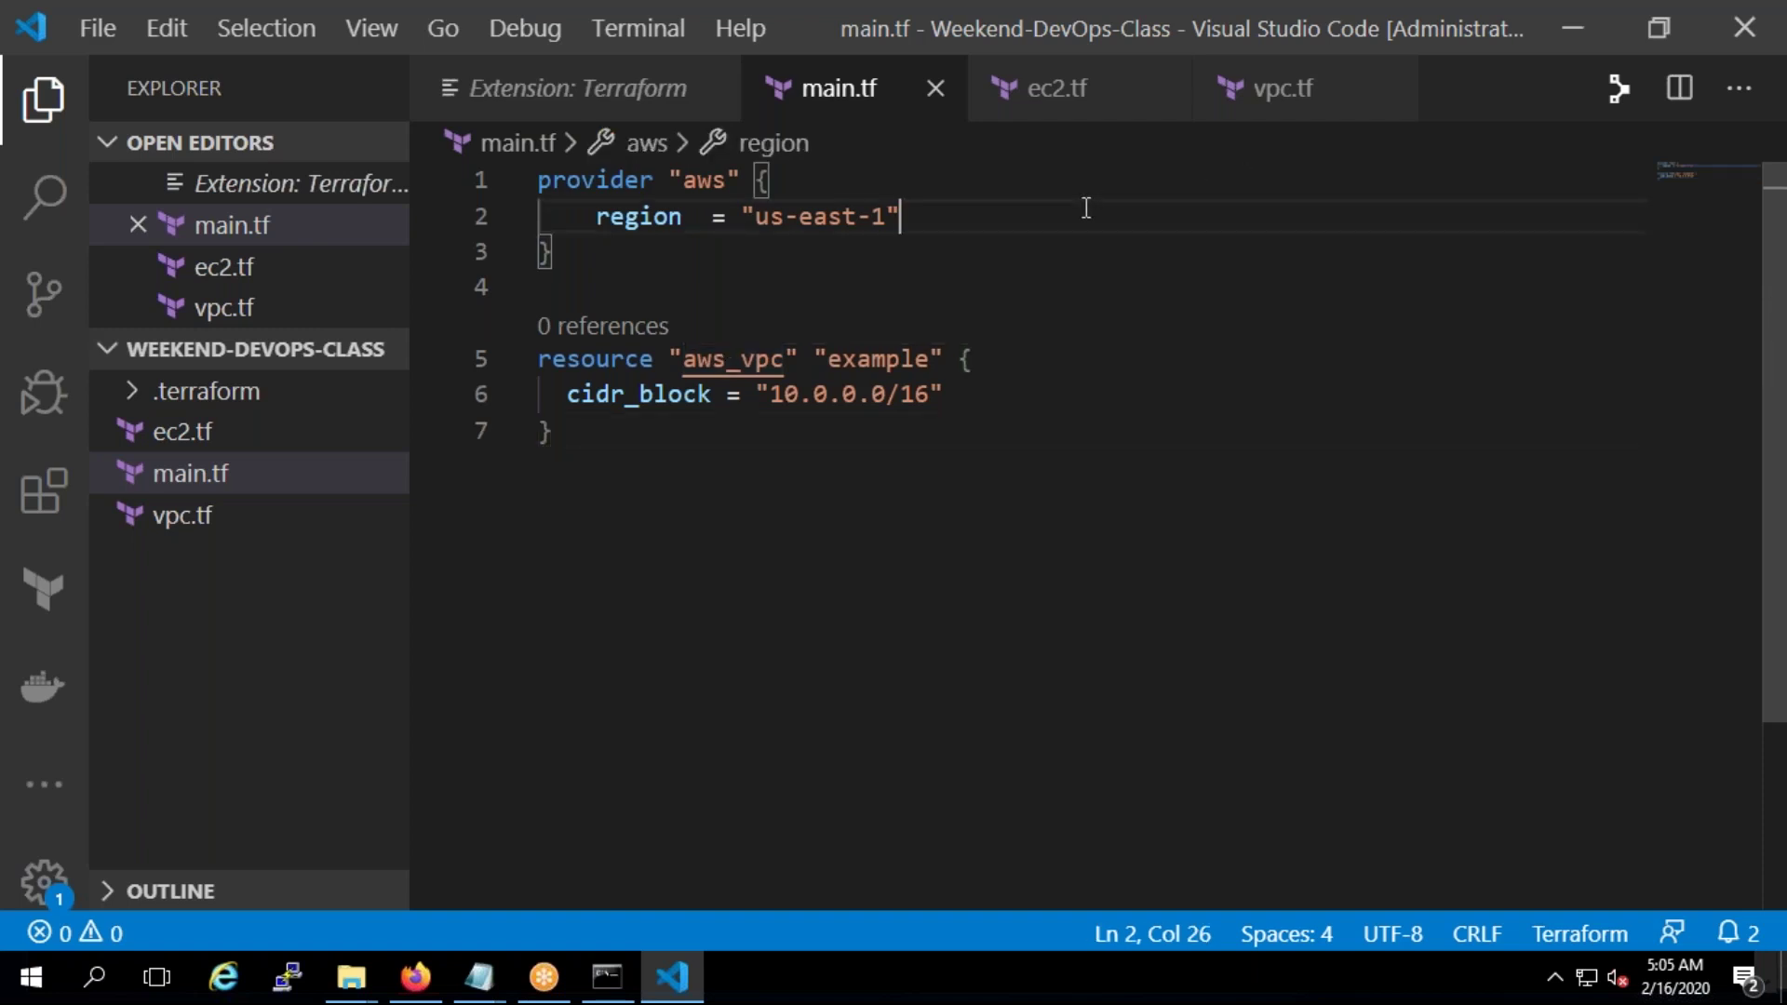
pyautogui.press('Return')
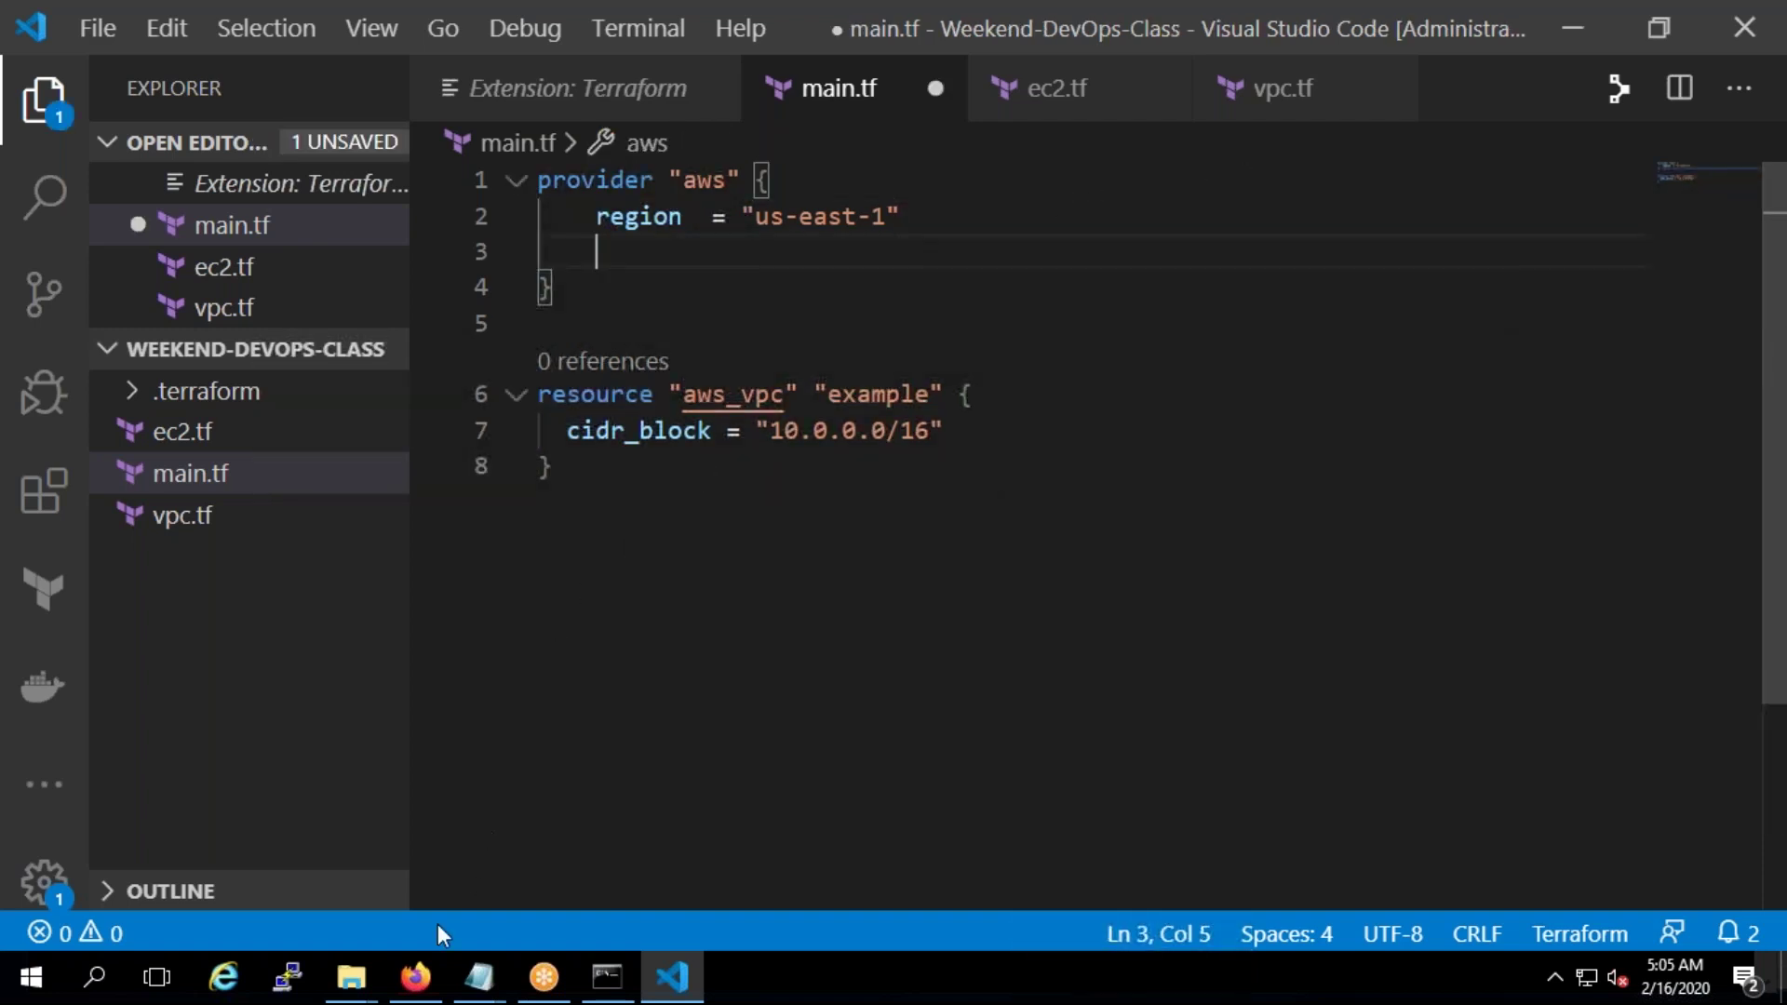
pyautogui.click(405, 978)
pyautogui.scroll(-10, 708, 568)
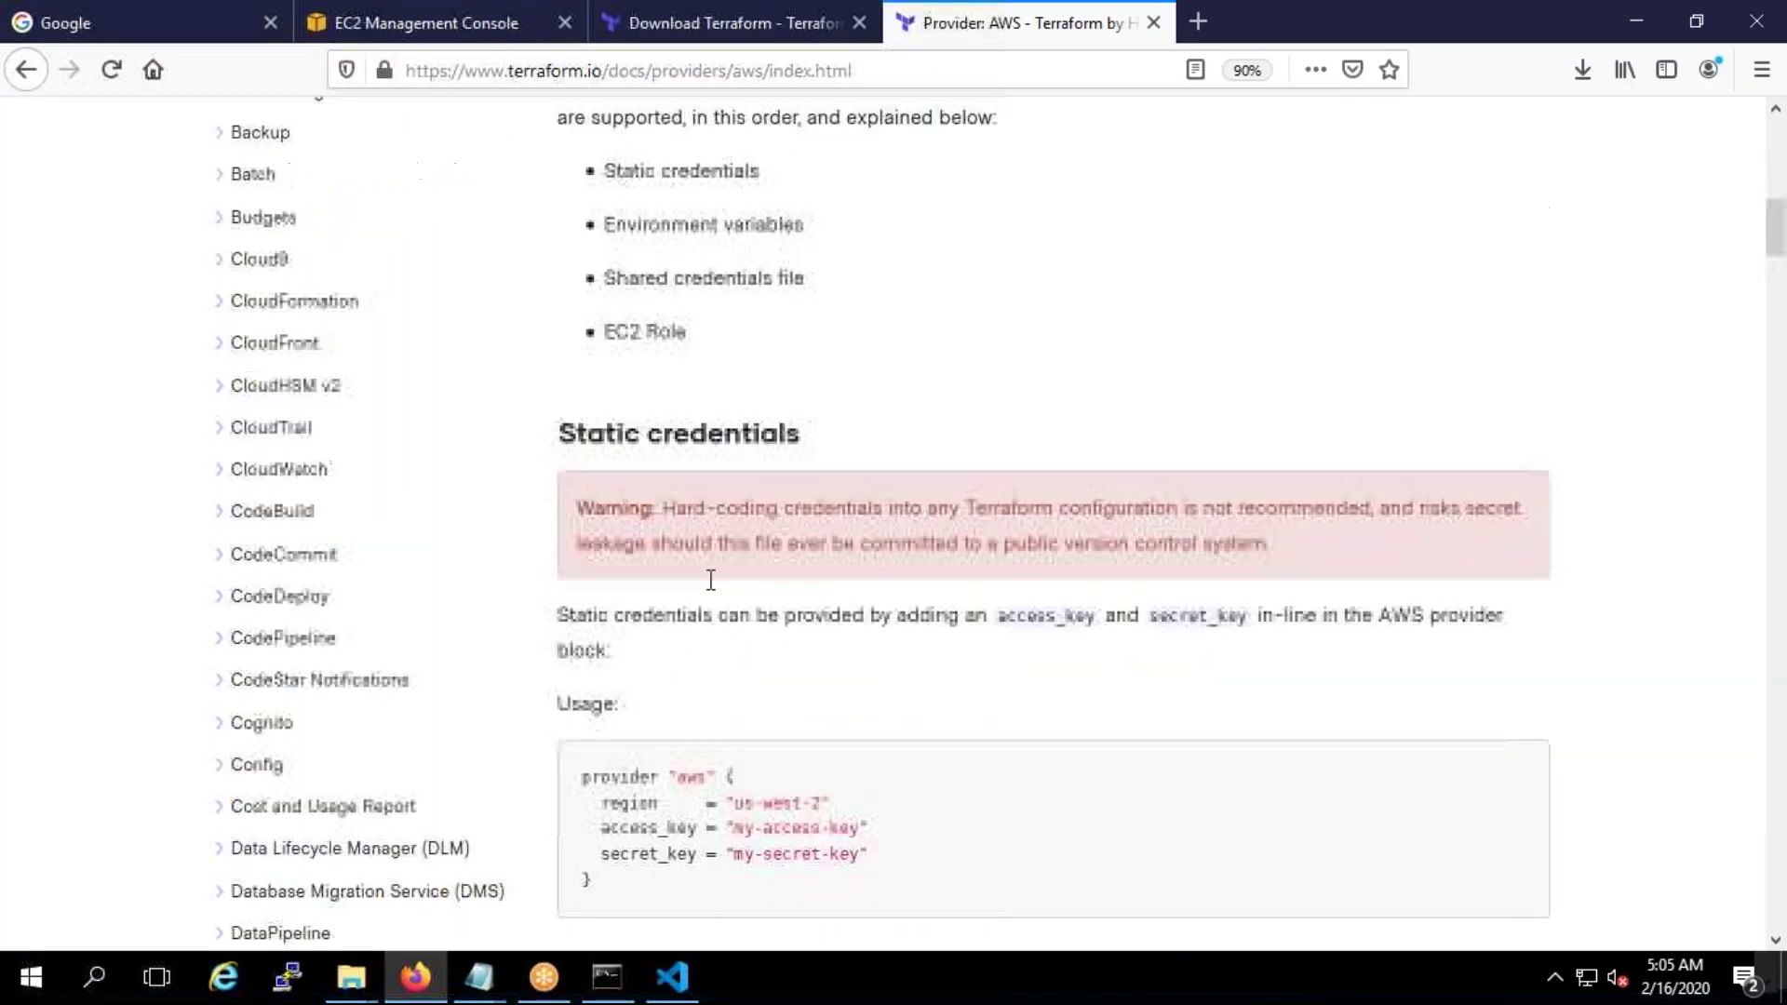
pyautogui.scroll(-15, 1000, 523)
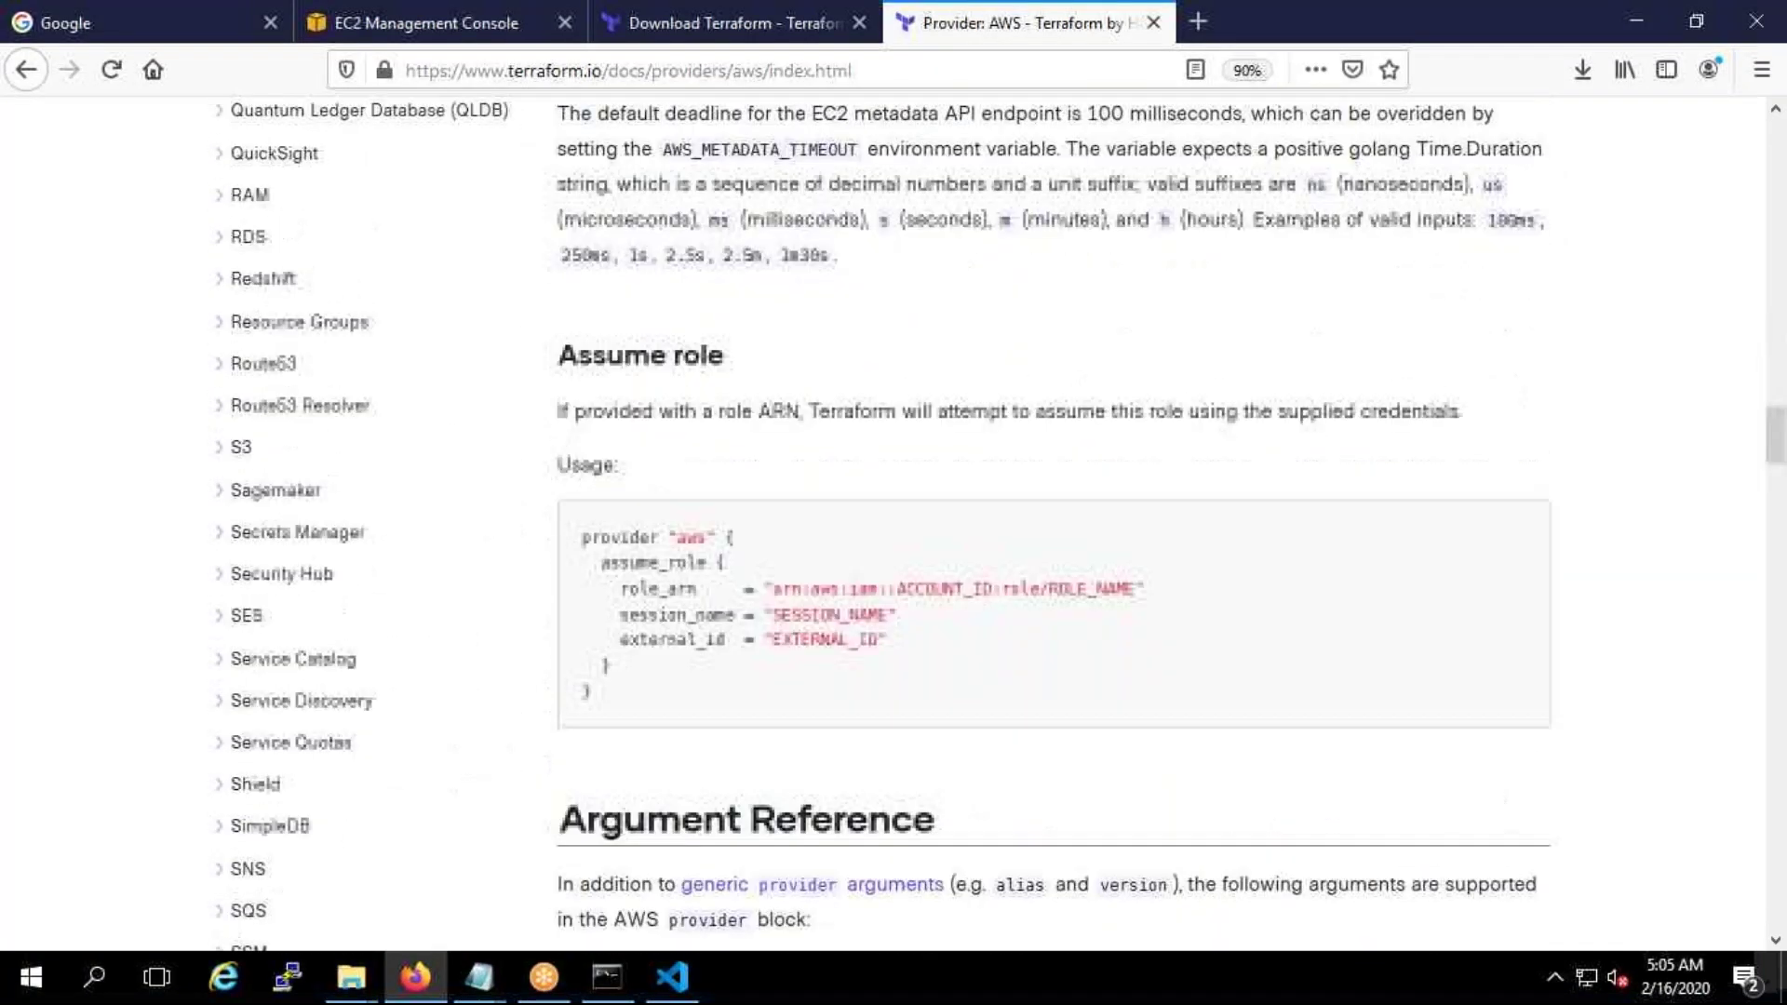
pyautogui.scroll(-6, 708, 280)
pyautogui.moveTo(696, 256); pyautogui.dragTo(610, 271)
pyautogui.hotkey('ctrl', 'c')
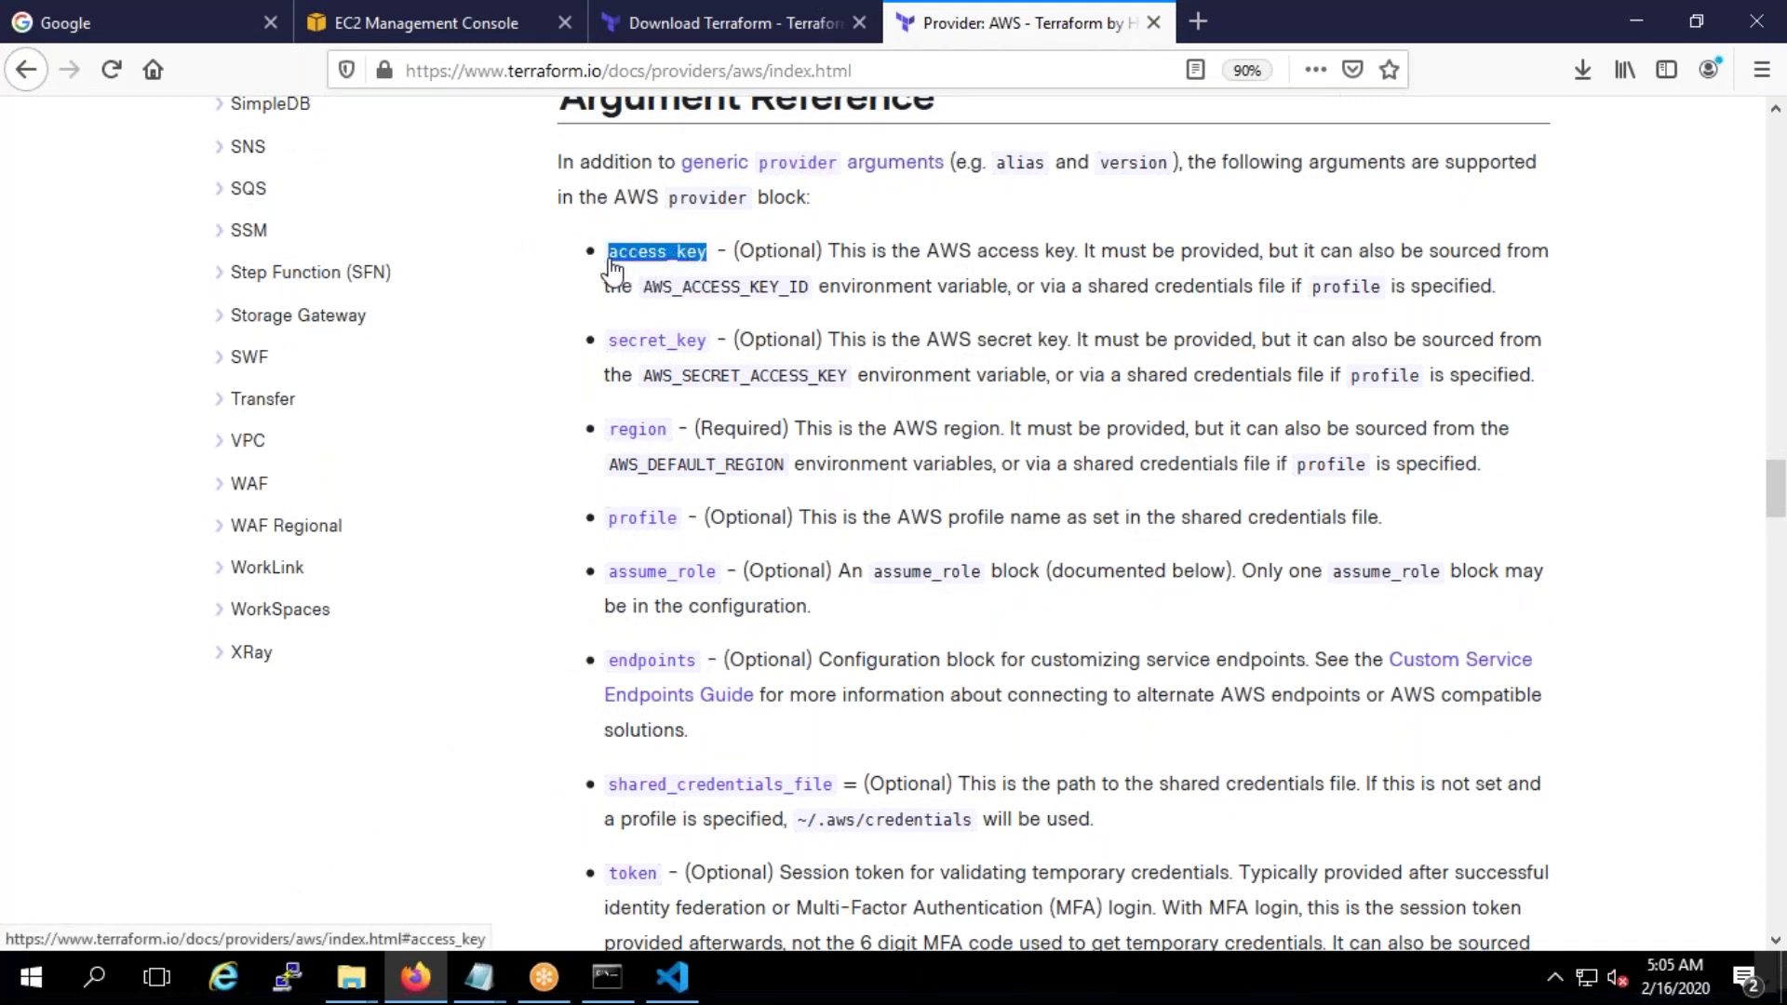
pyautogui.hotkey('alt', 'Tab')
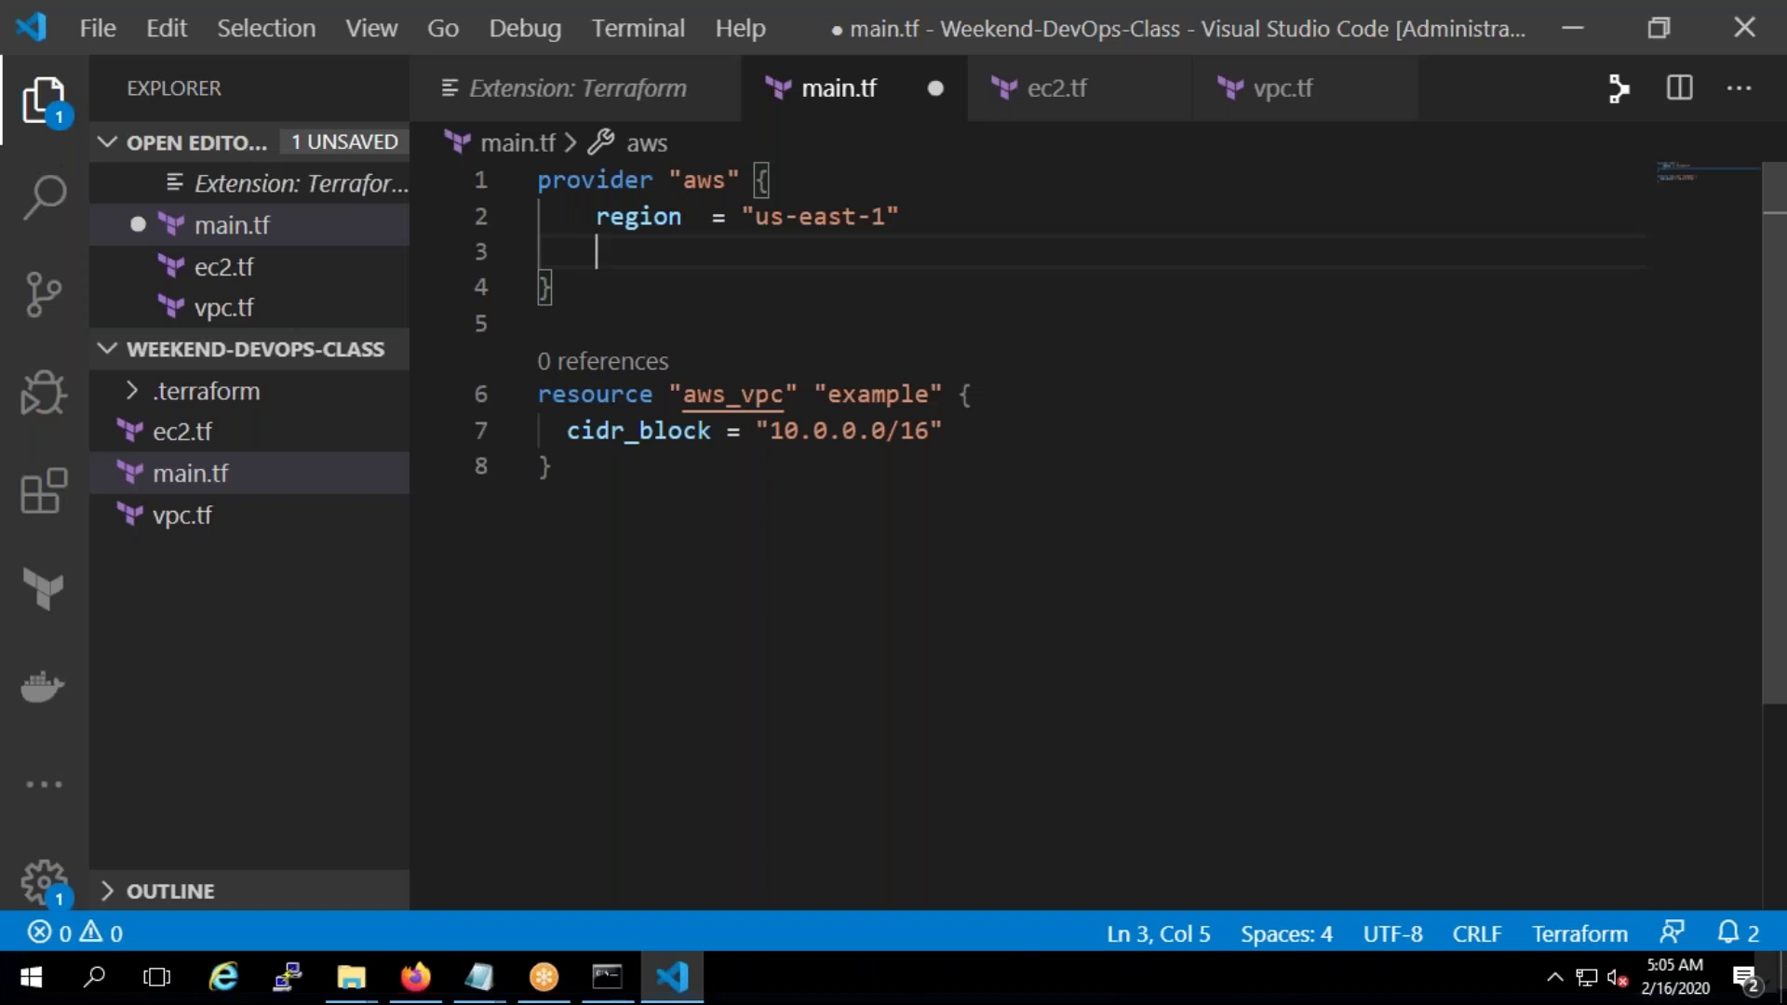
pyautogui.hotkey('ctrl', 'v')
pyautogui.write('=')
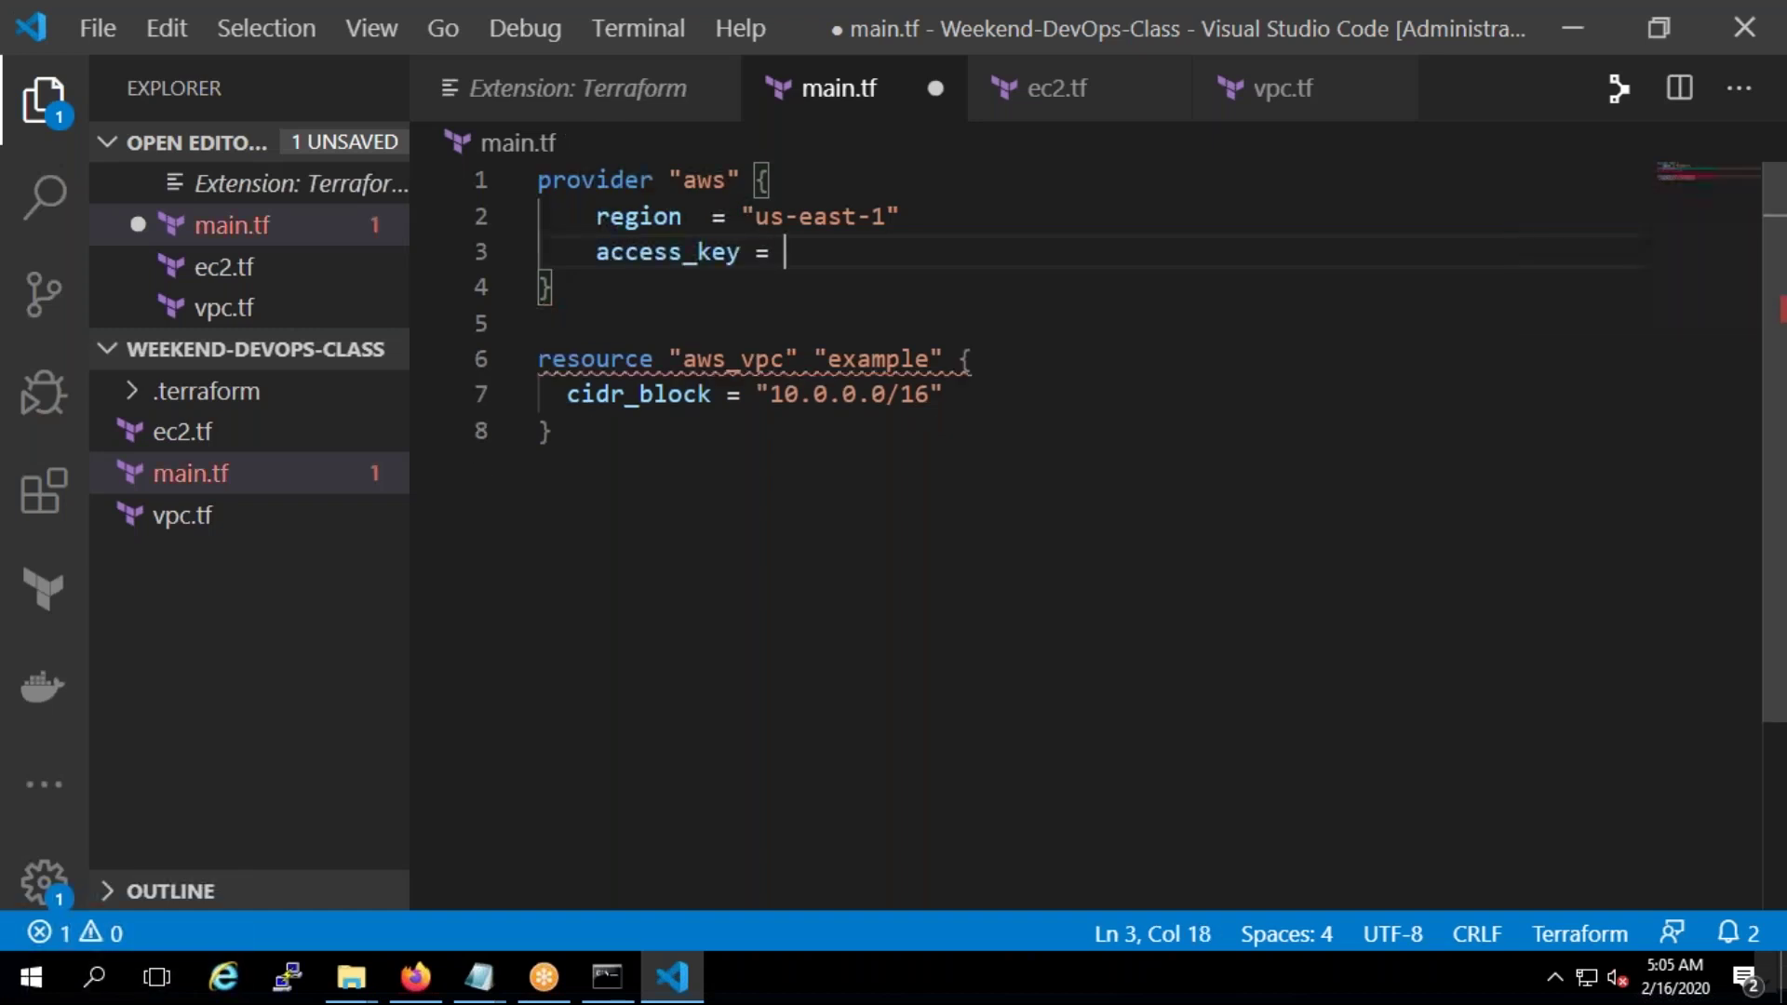
# Add a secret_key = line below access_key, copying the argument name from the AWS Provider page in Firefox
pyautogui.press('Return')
pyautogui.hotkey('alt', 'Tab')
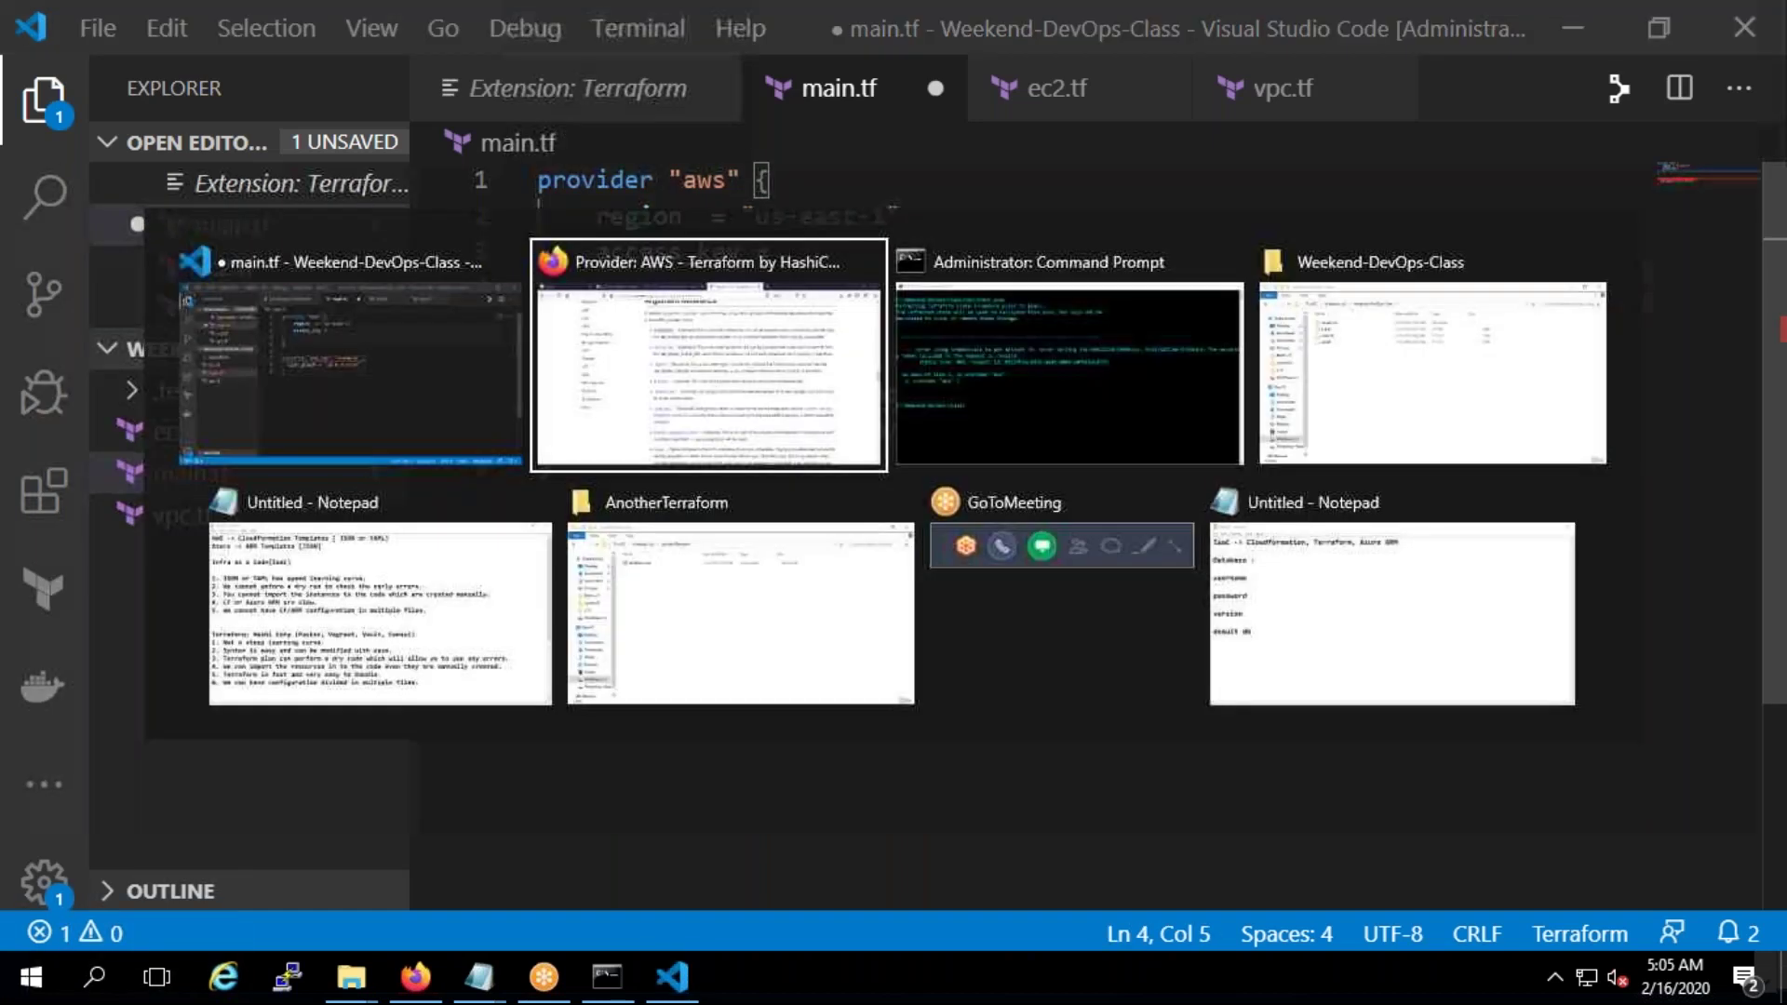
pyautogui.moveTo(715, 344); pyautogui.dragTo(613, 358)
pyautogui.hotkey('ctrl', 'c')
pyautogui.hotkey('alt', 'Tab')
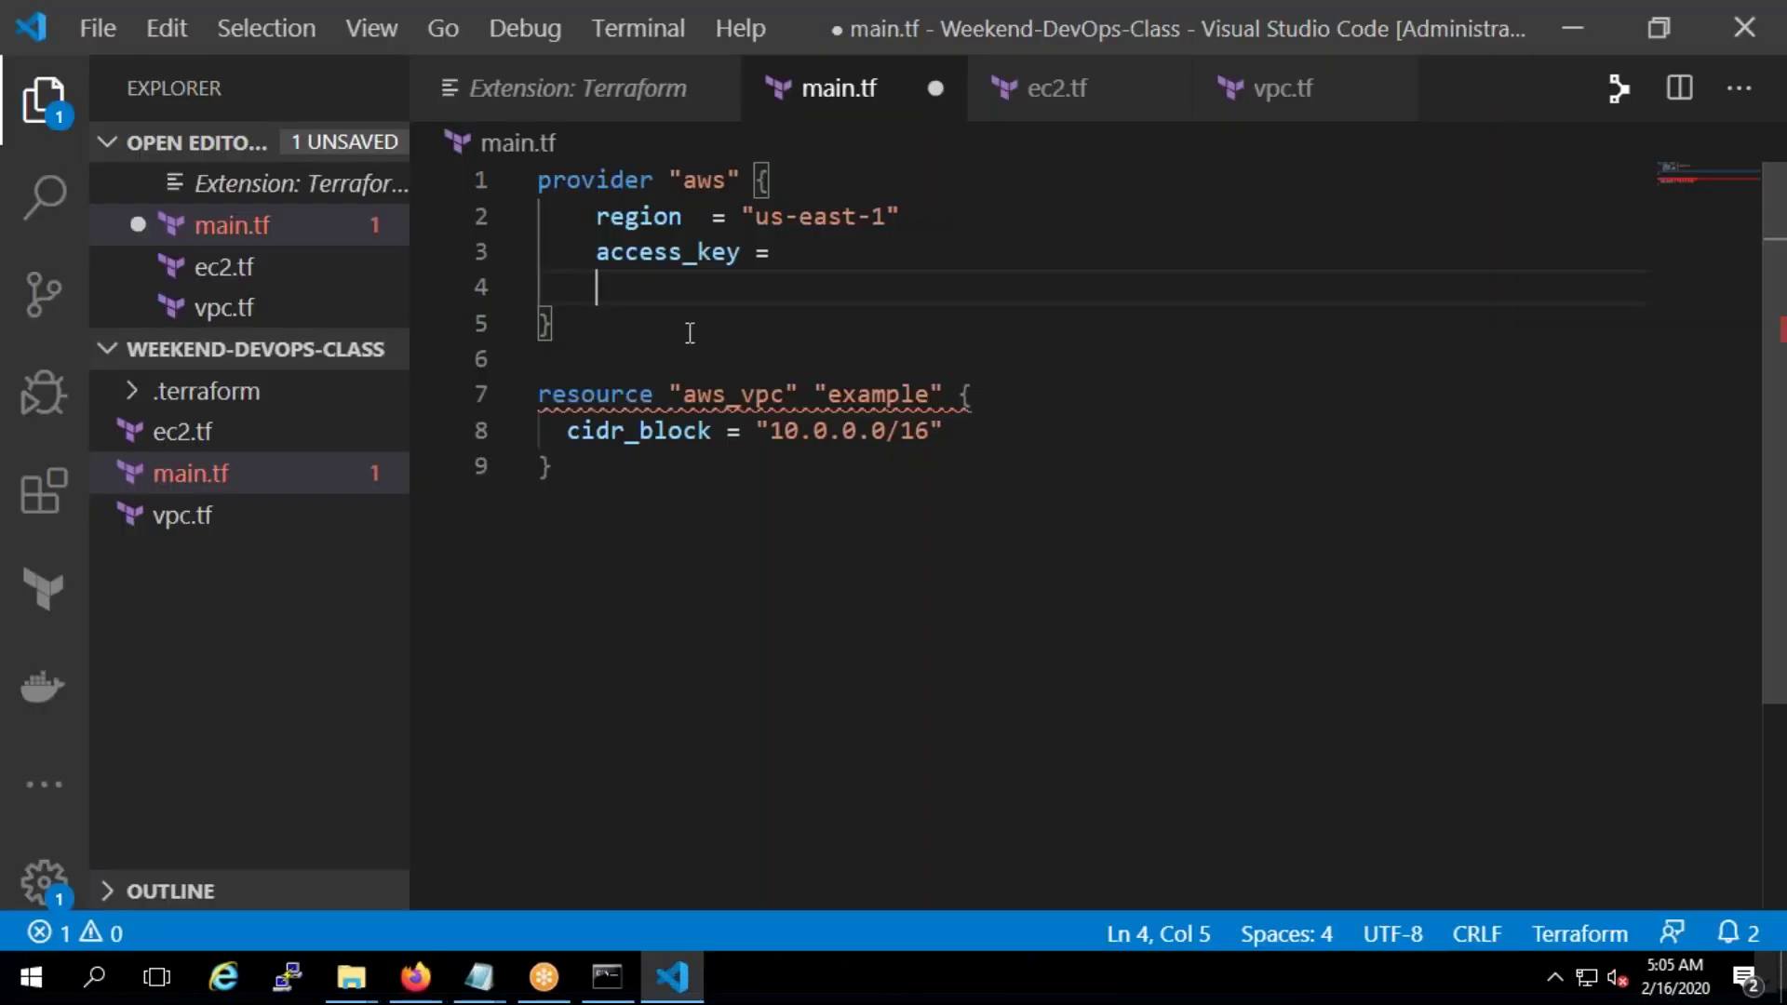
pyautogui.hotkey('ctrl', 'v')
pyautogui.write('=')
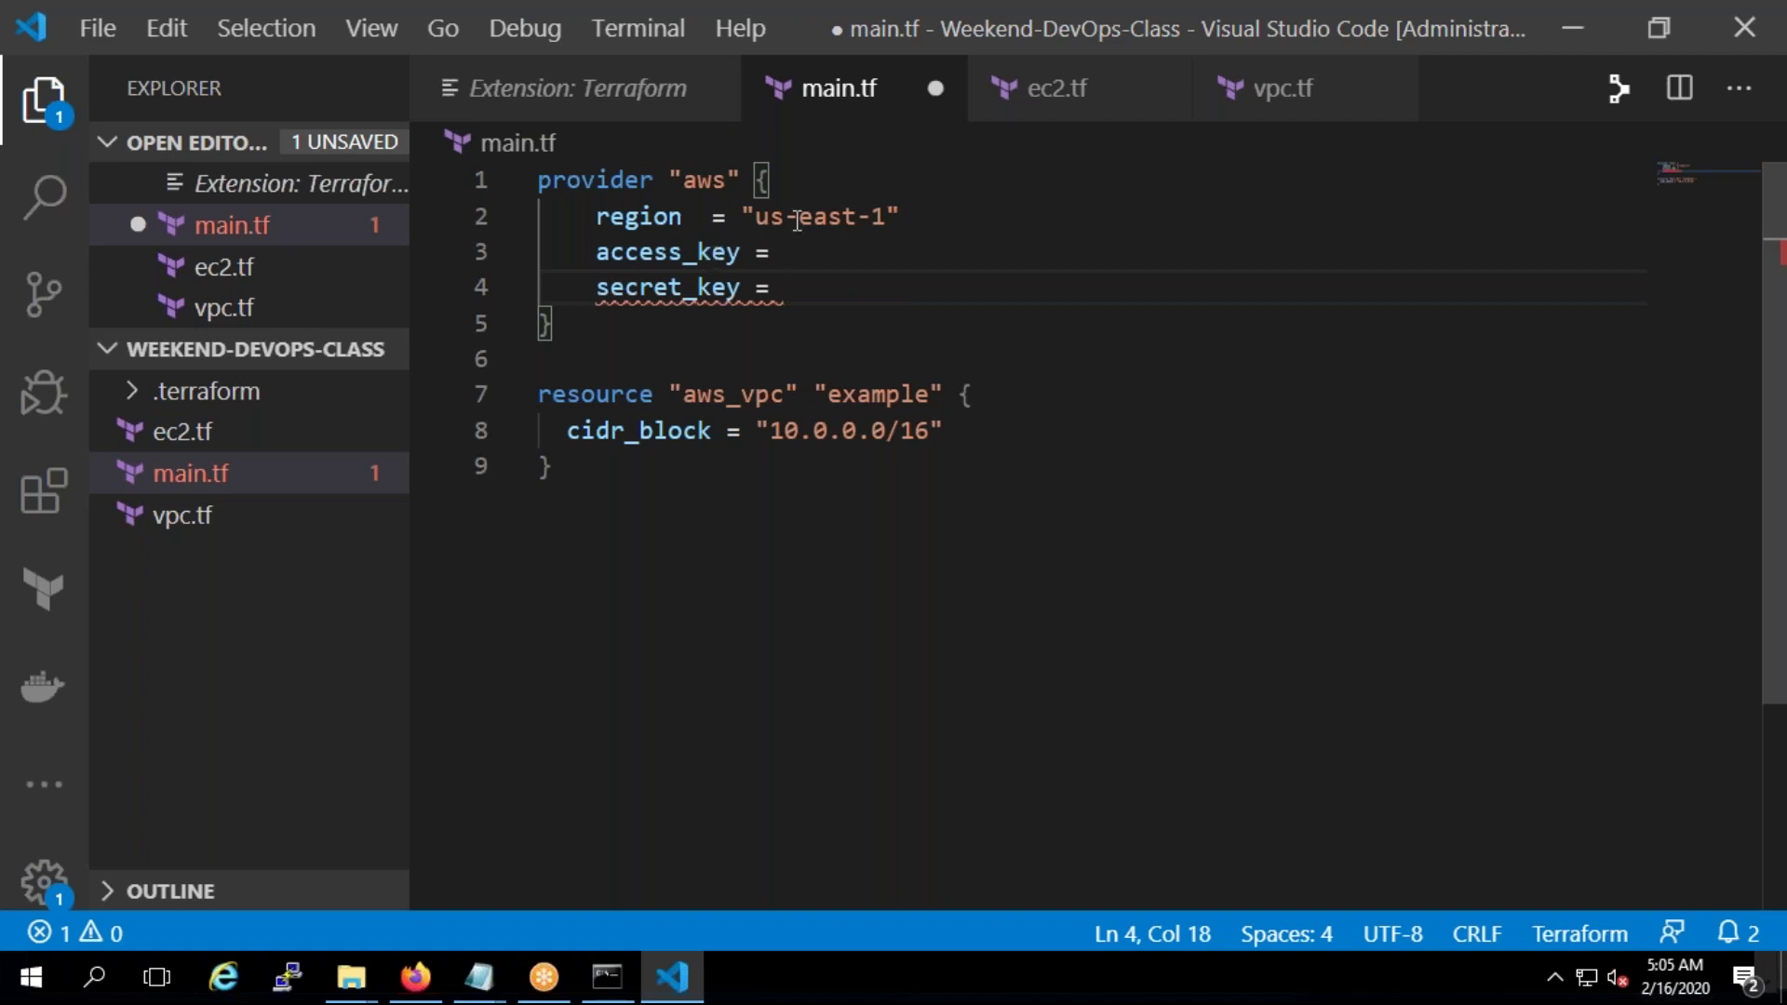
# Insert an empty pair of double quotes as the access_key value in main.tf
pyautogui.click(863, 249)
pyautogui.moveTo(754, 256); pyautogui.dragTo(609, 256)
pyautogui.click(848, 256)
pyautogui.write('"')
# Switch to the AWS console in Firefox, open IAM in a new tab and show its list of users
pyautogui.click(415, 976)
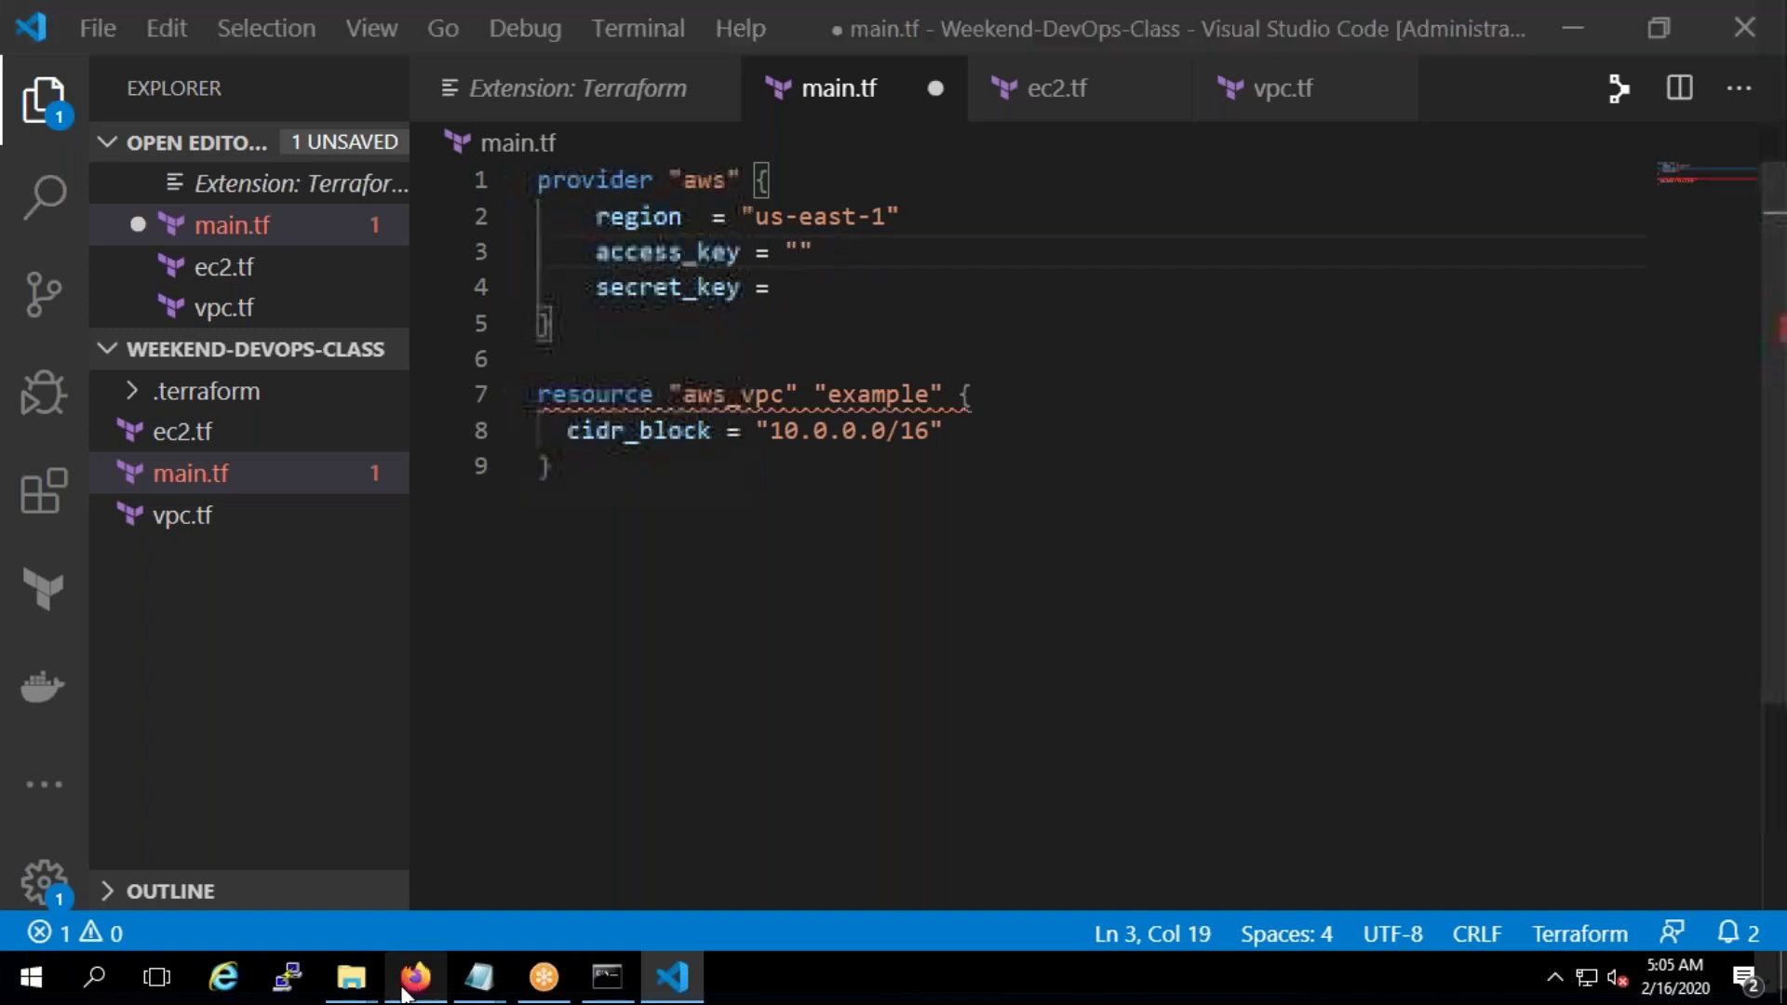
pyautogui.click(428, 22)
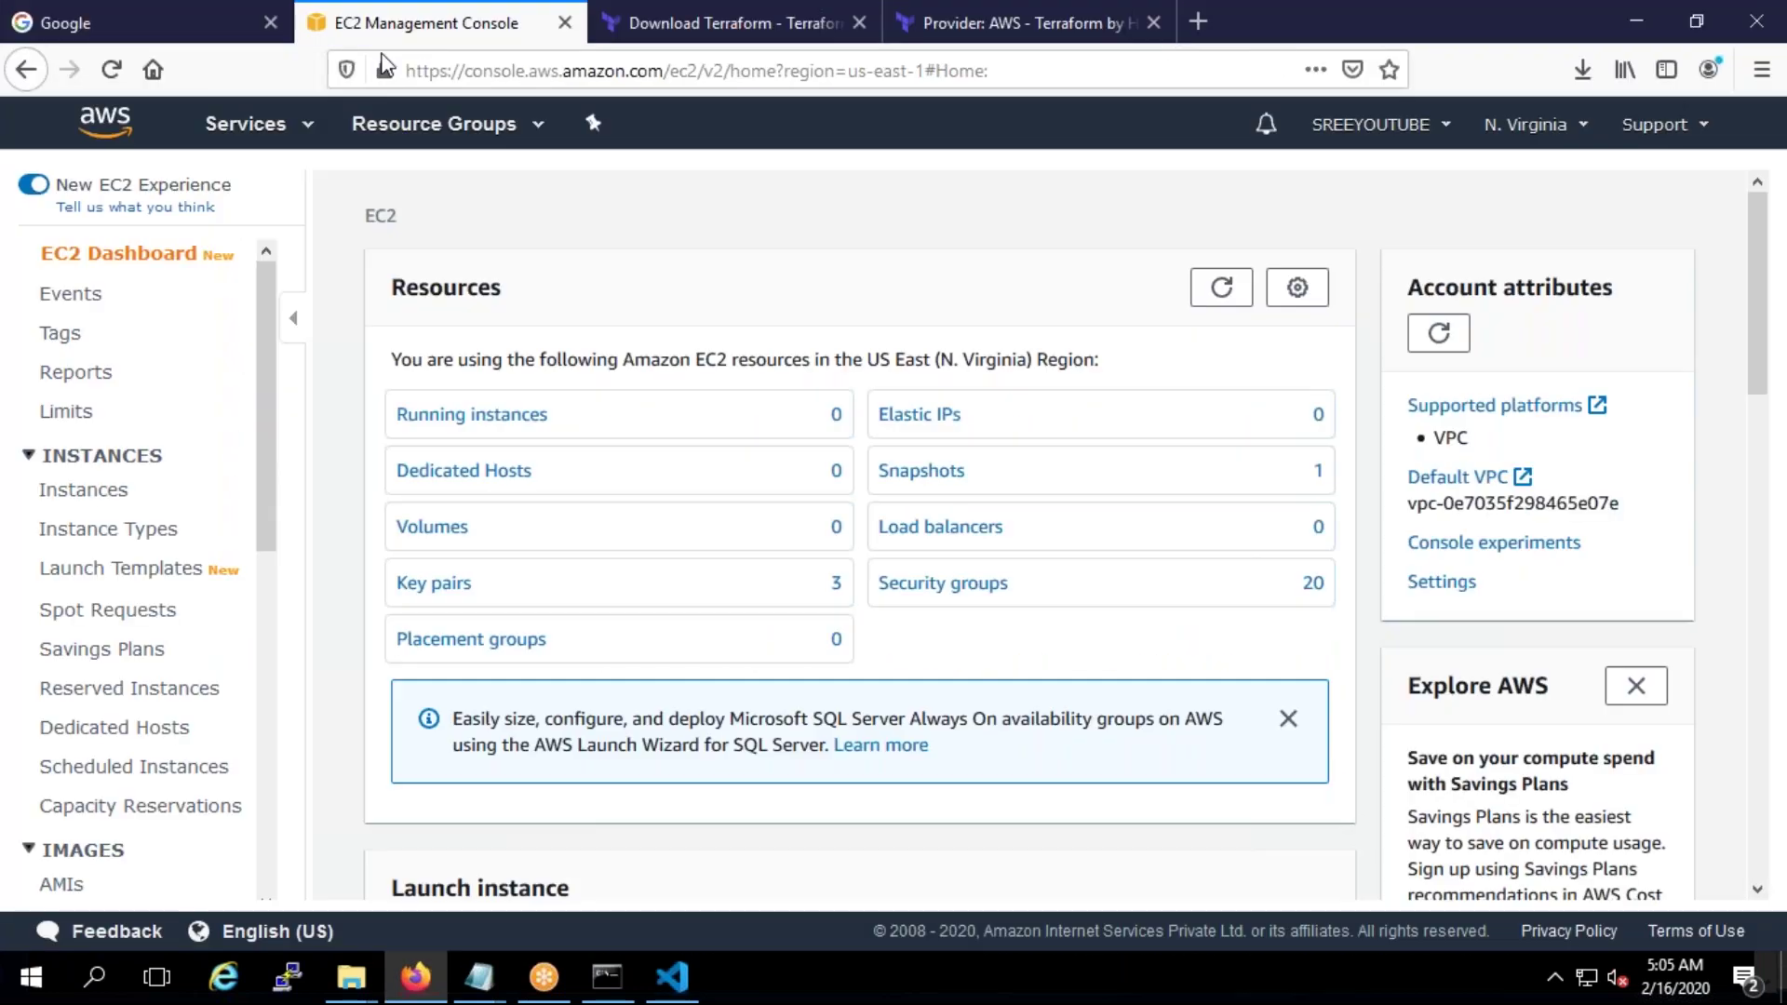
pyautogui.click(261, 123)
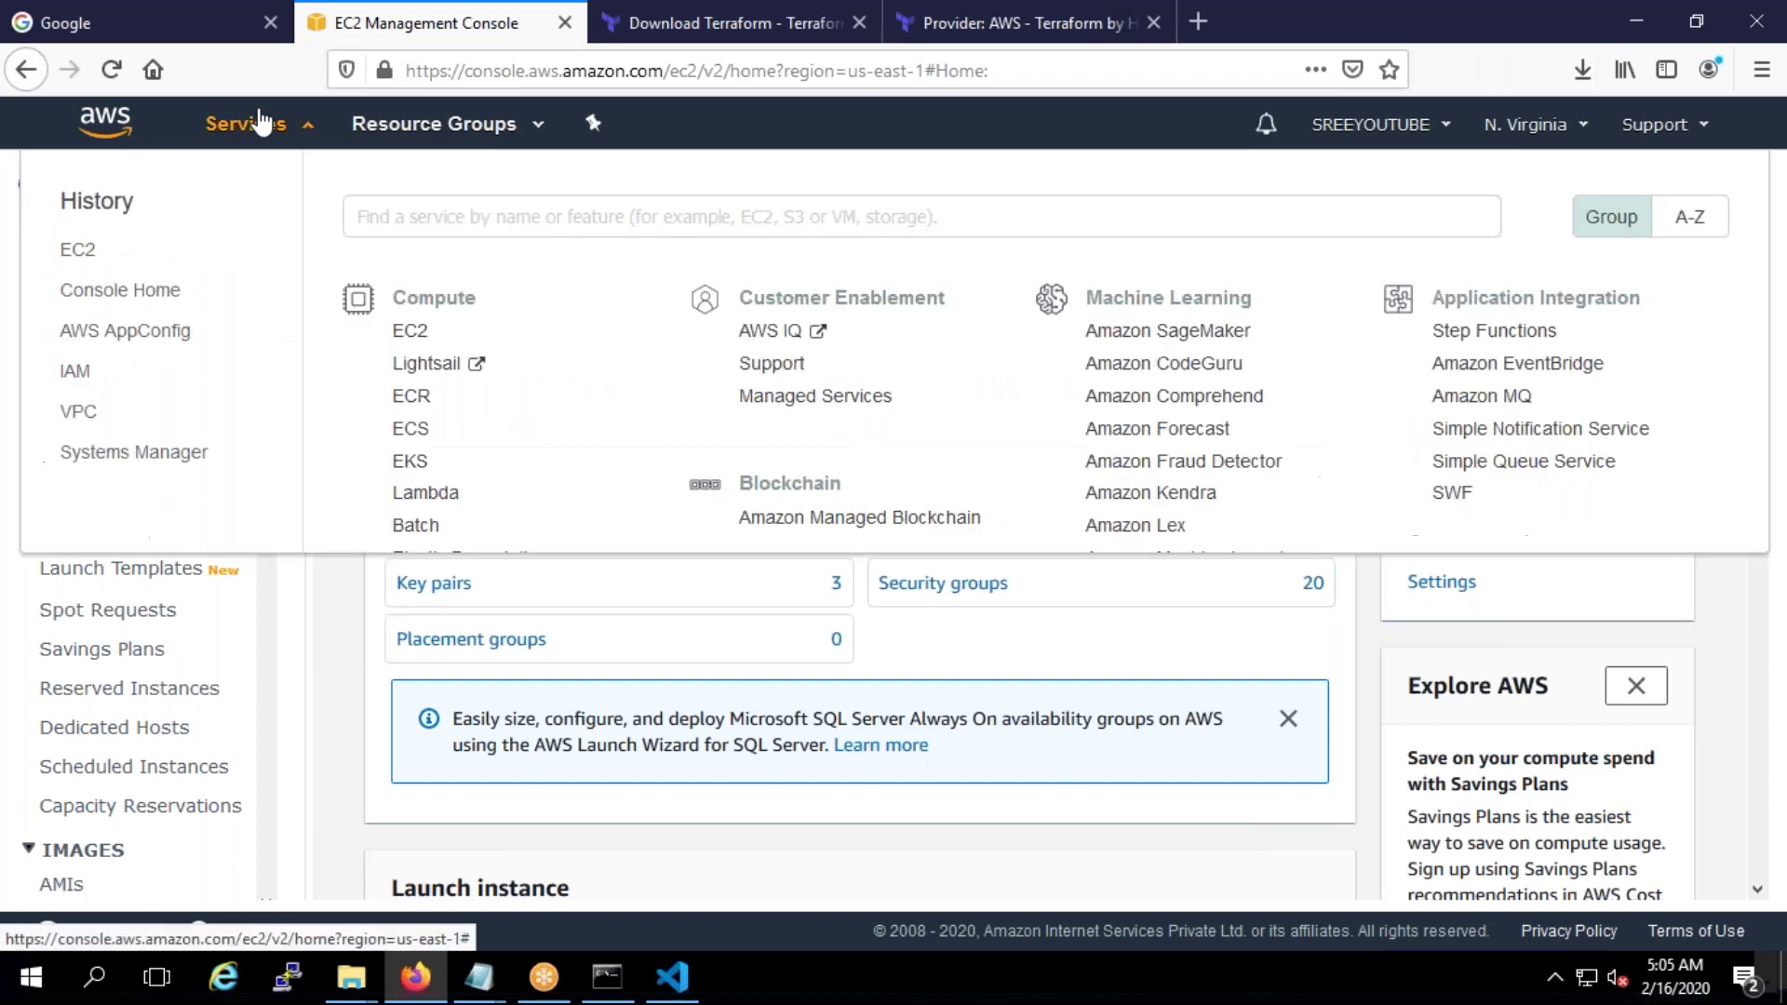
pyautogui.scroll(-9, 1157, 521)
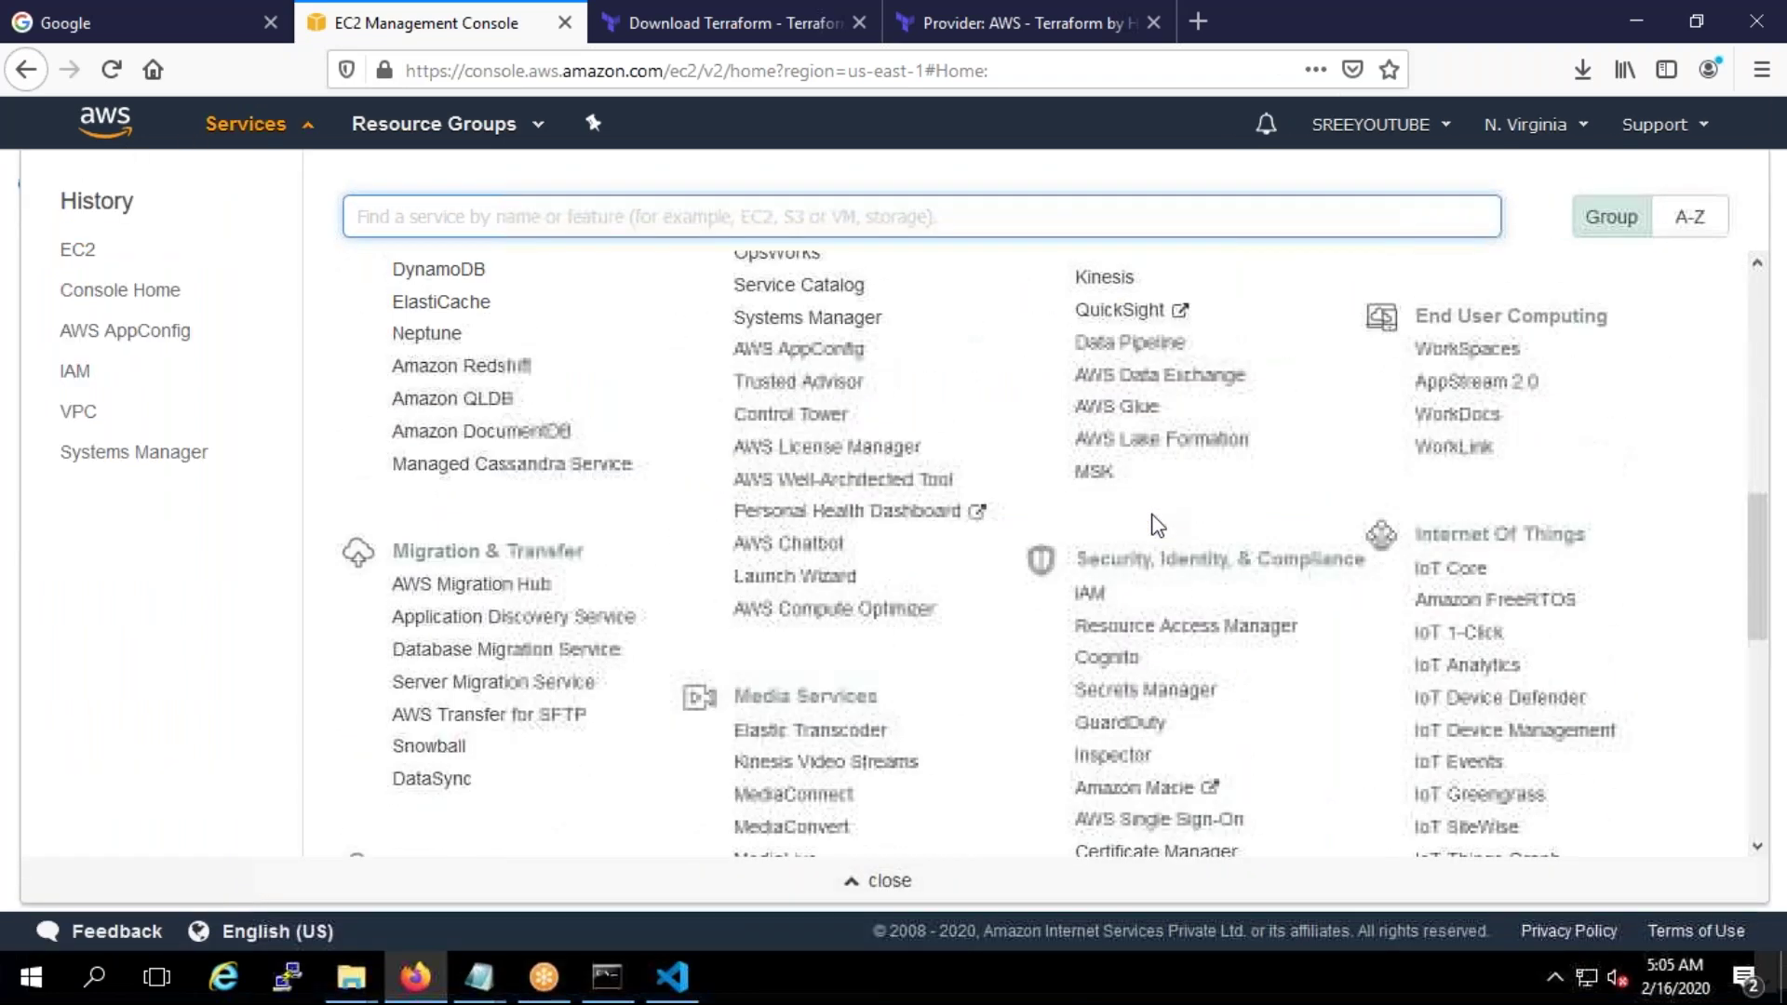
pyautogui.rightClick(1092, 596)
pyautogui.click(1154, 616)
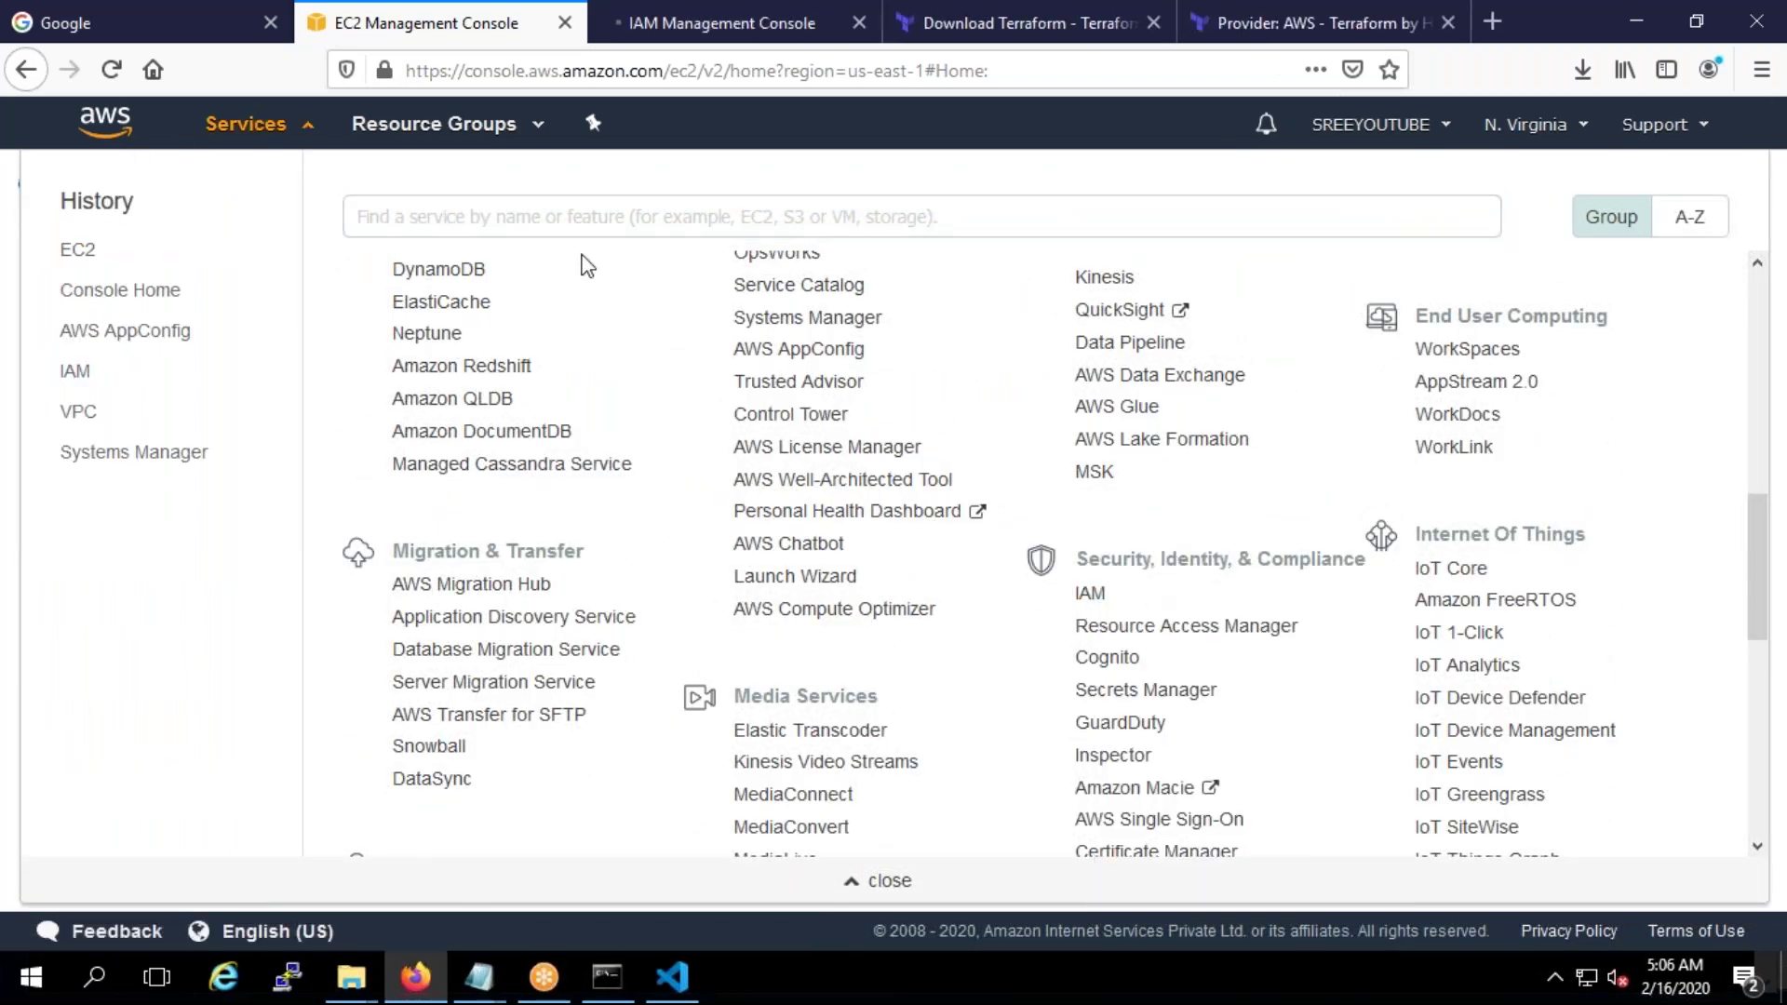
pyautogui.click(735, 22)
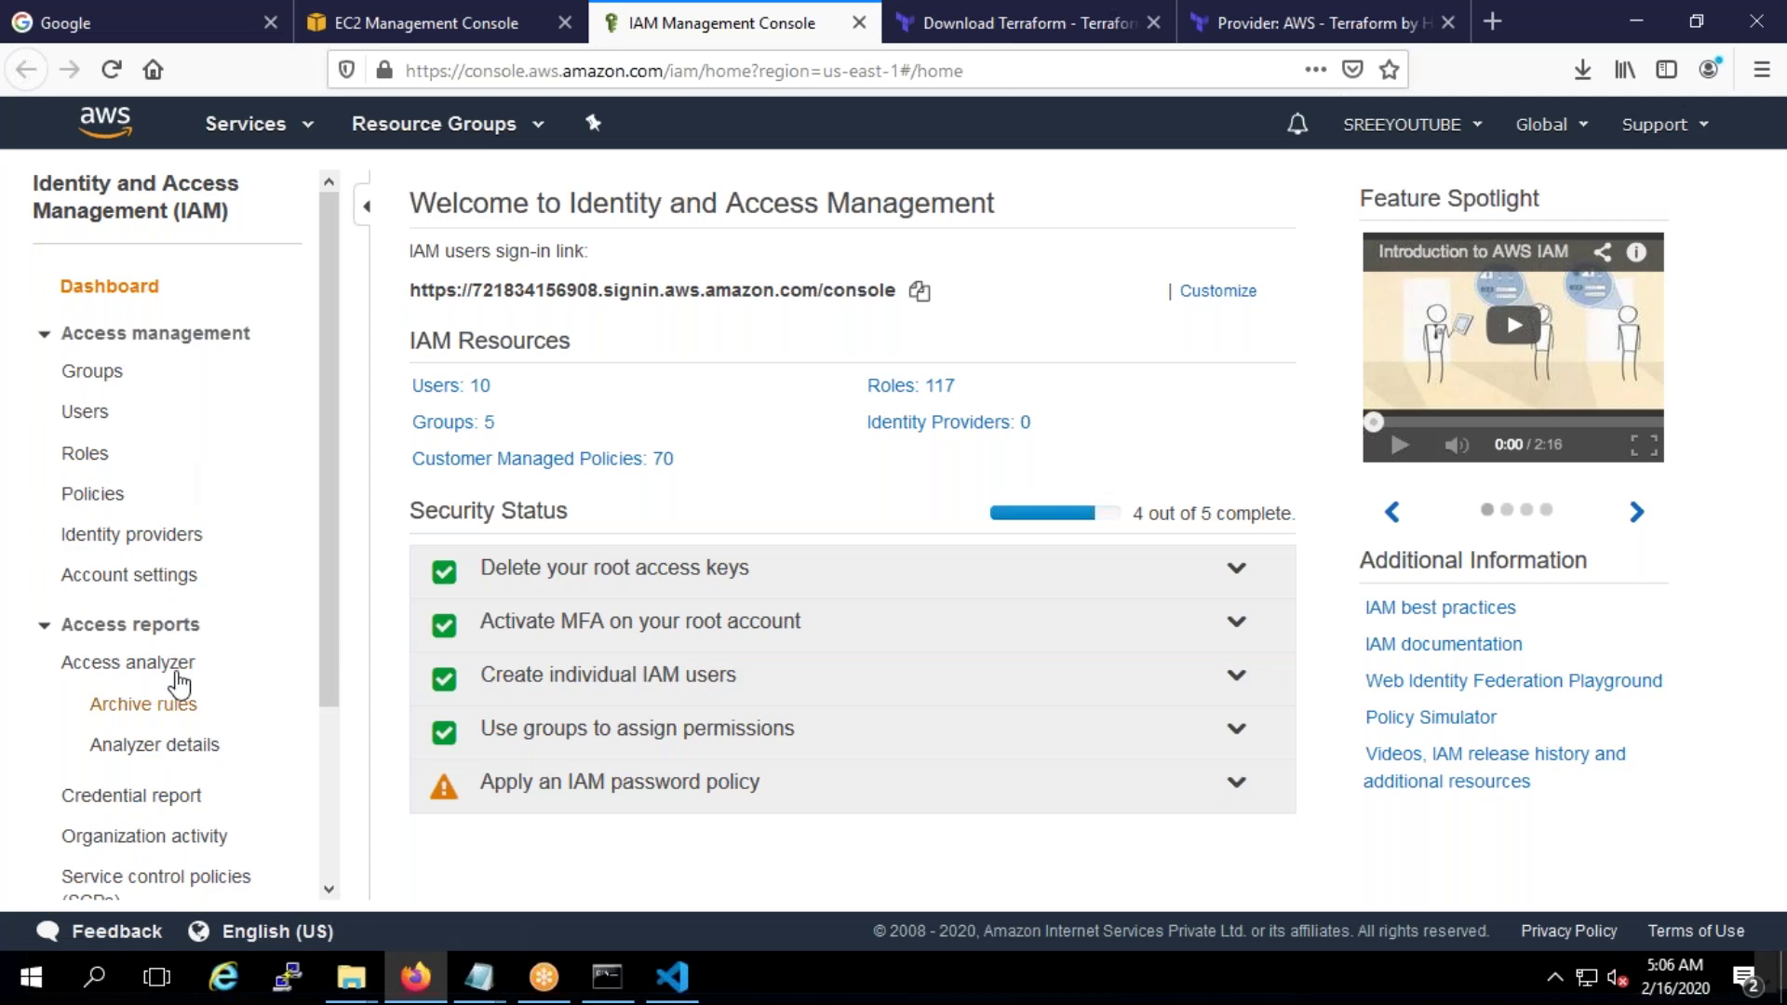
pyautogui.click(450, 385)
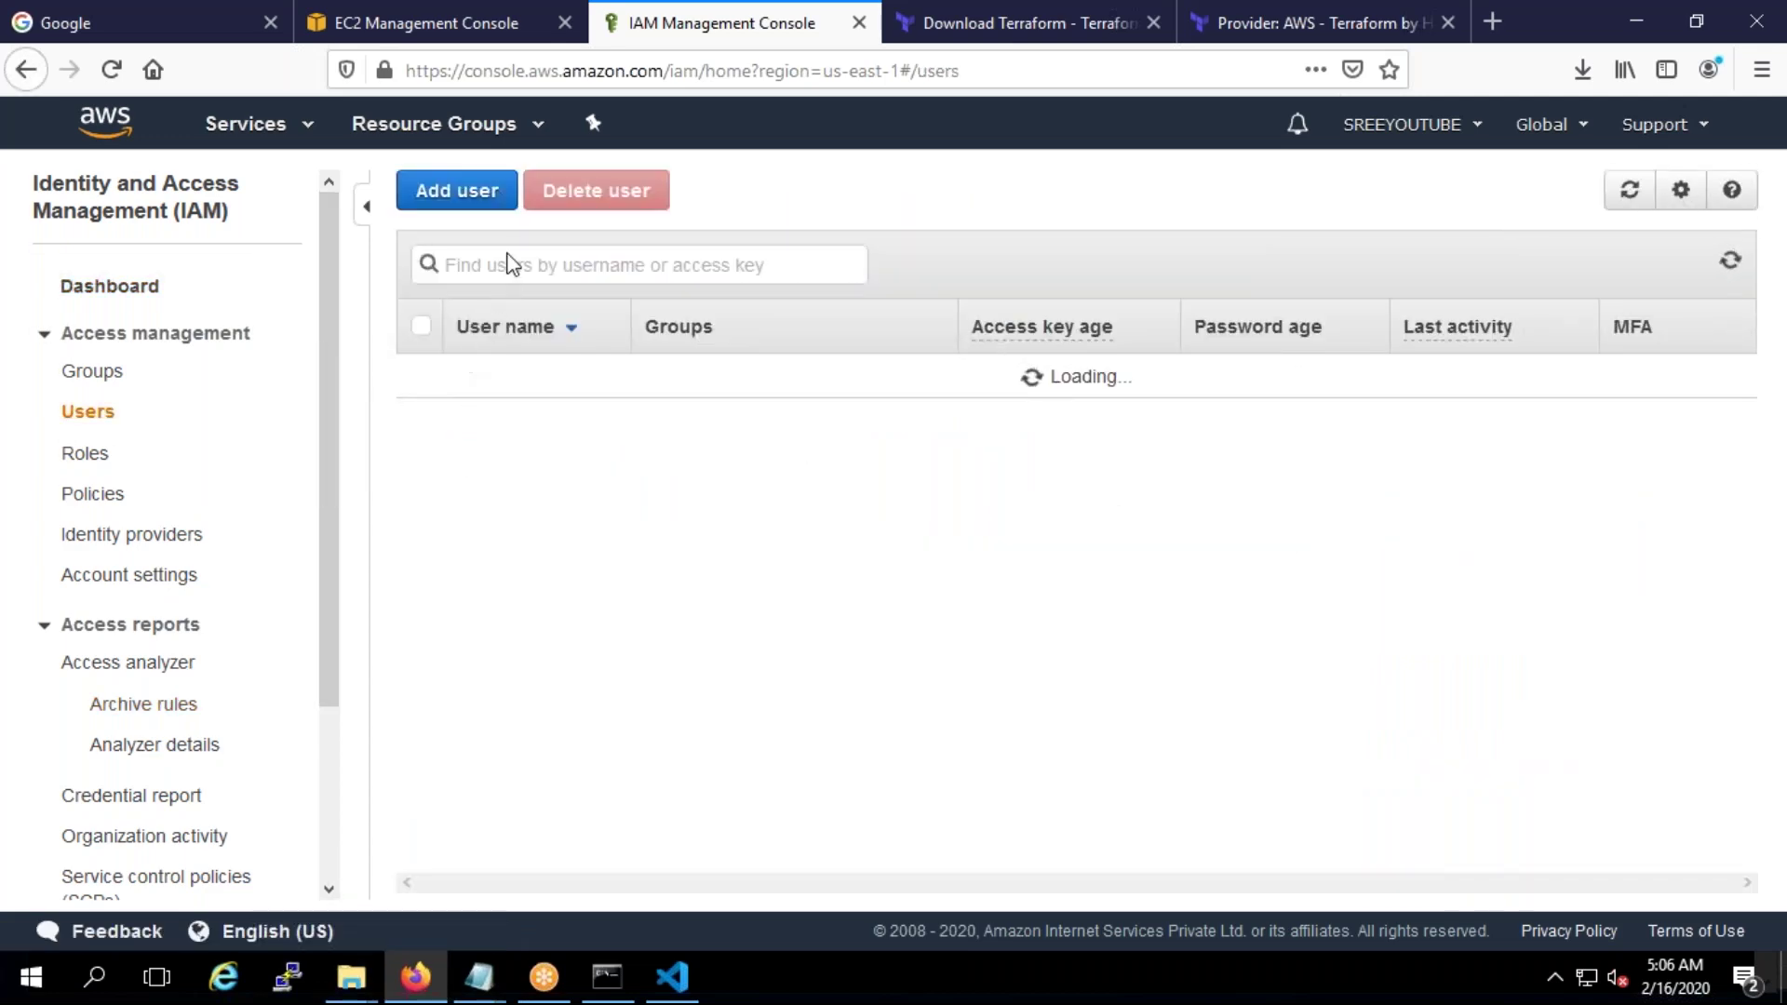
# Start adding an IAM user named weekenddevops with Programmatic access enabled
pyautogui.click(474, 206)
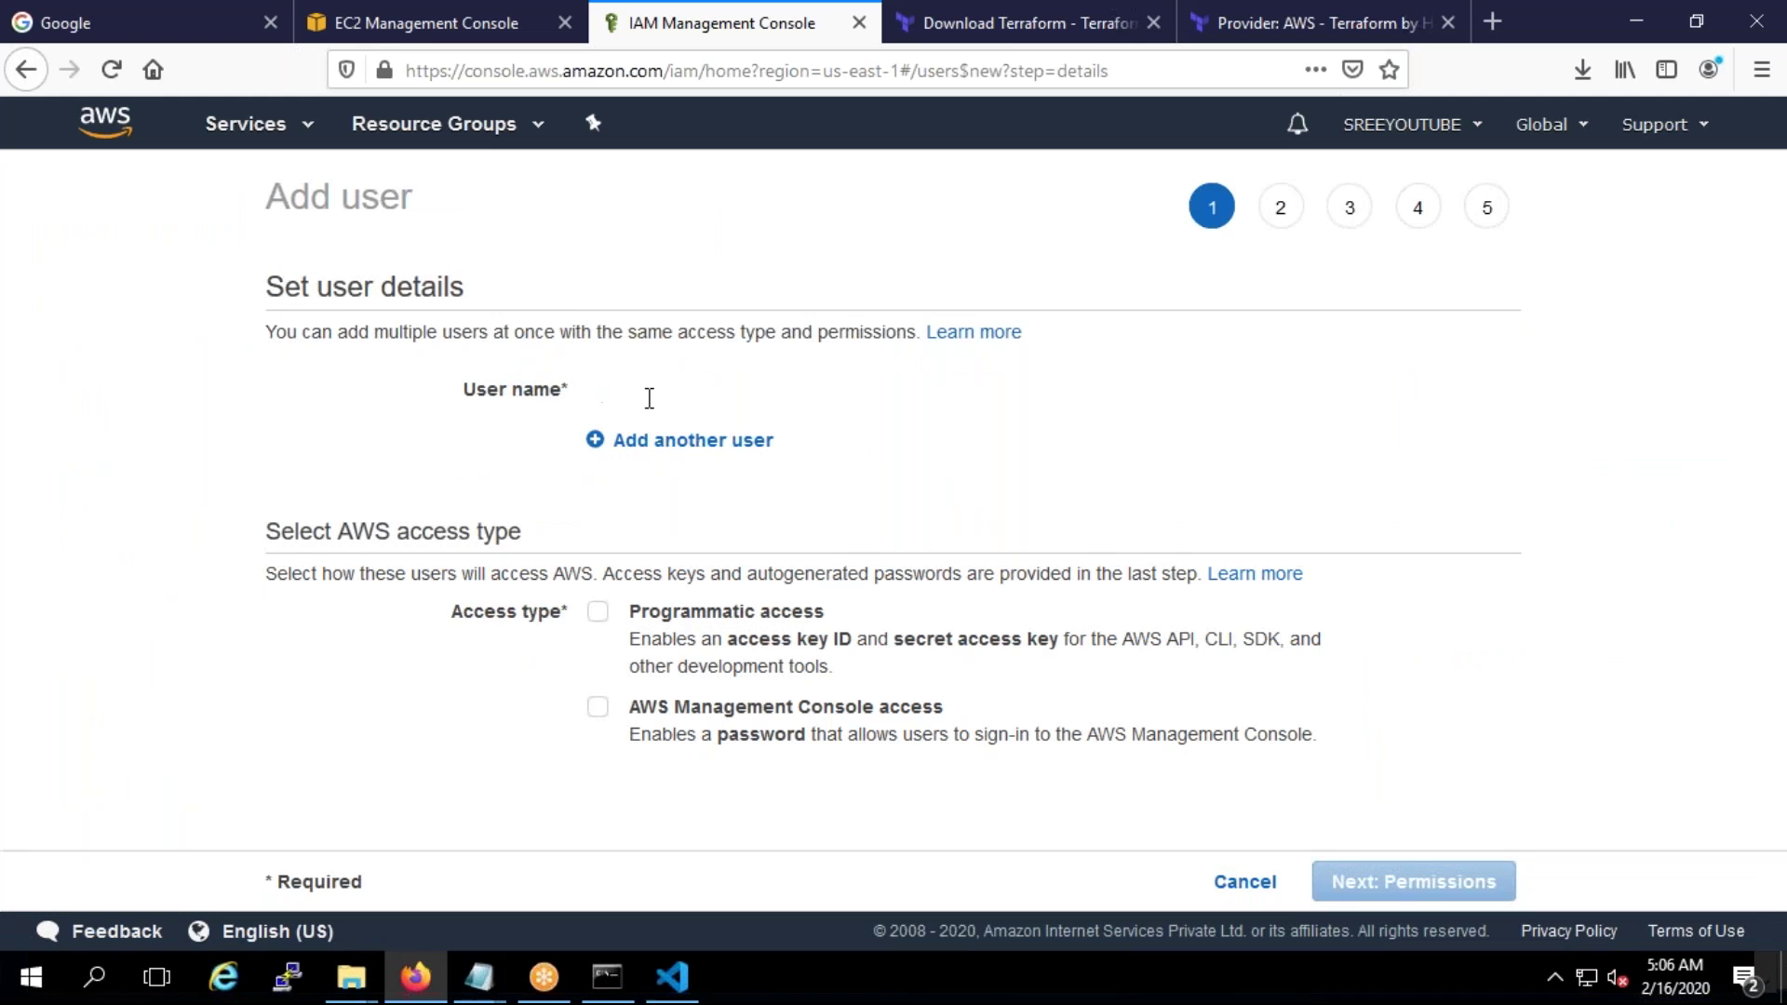
pyautogui.write('weekenddevops')
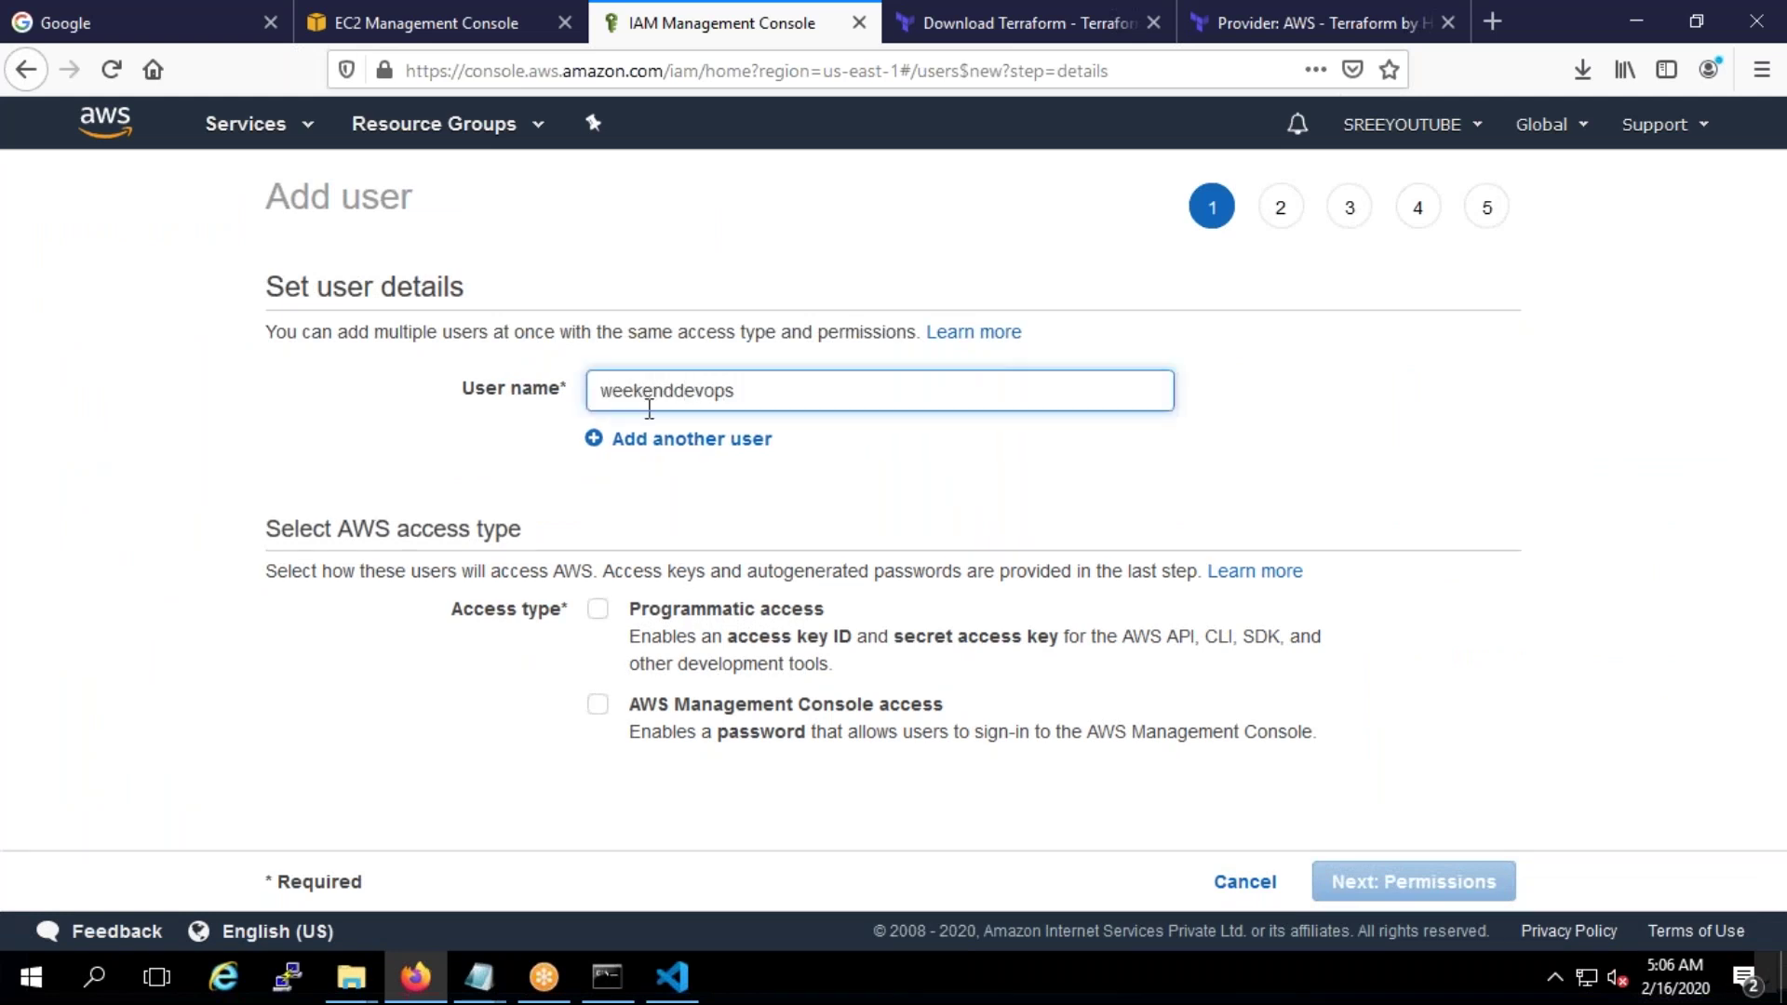
pyautogui.click(597, 612)
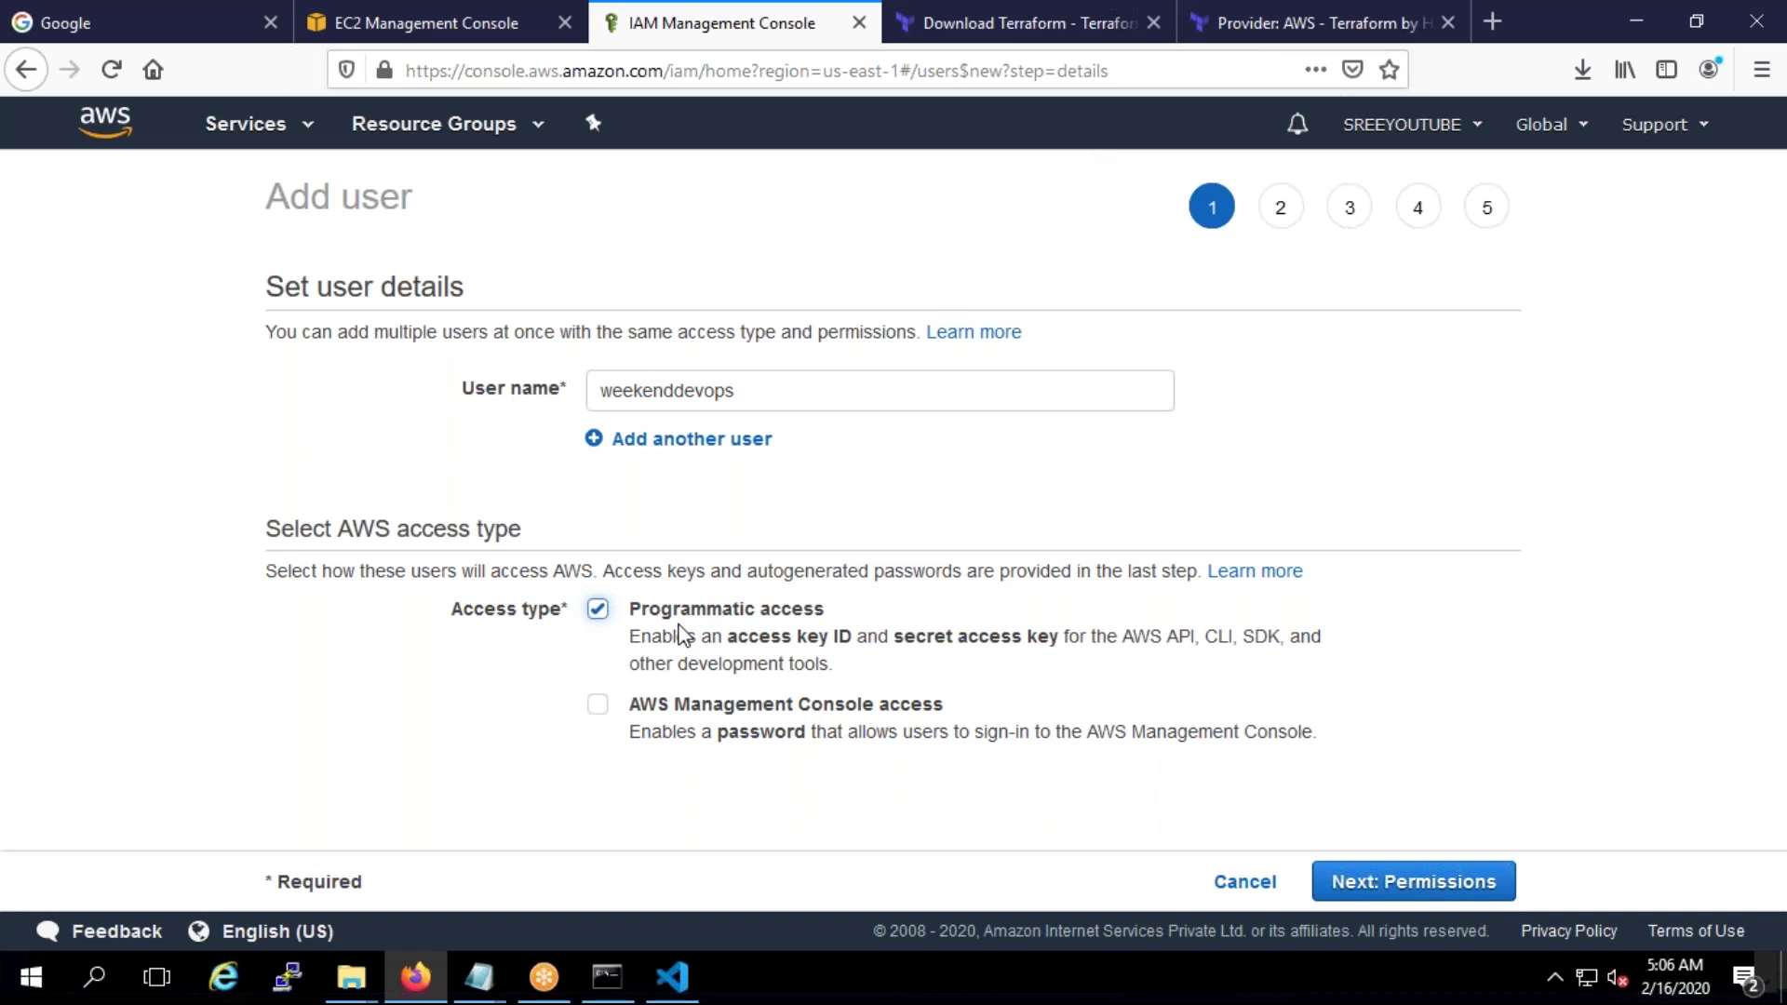
# Compare the Programmatic access description with the key arguments in main.tf, highlighting the access key, AWS API, CLI and SDK wording
pyautogui.moveTo(1217, 638); pyautogui.dragTo(1242, 636)
pyautogui.moveTo(1132, 641); pyautogui.dragTo(1191, 644)
pyautogui.click(672, 985)
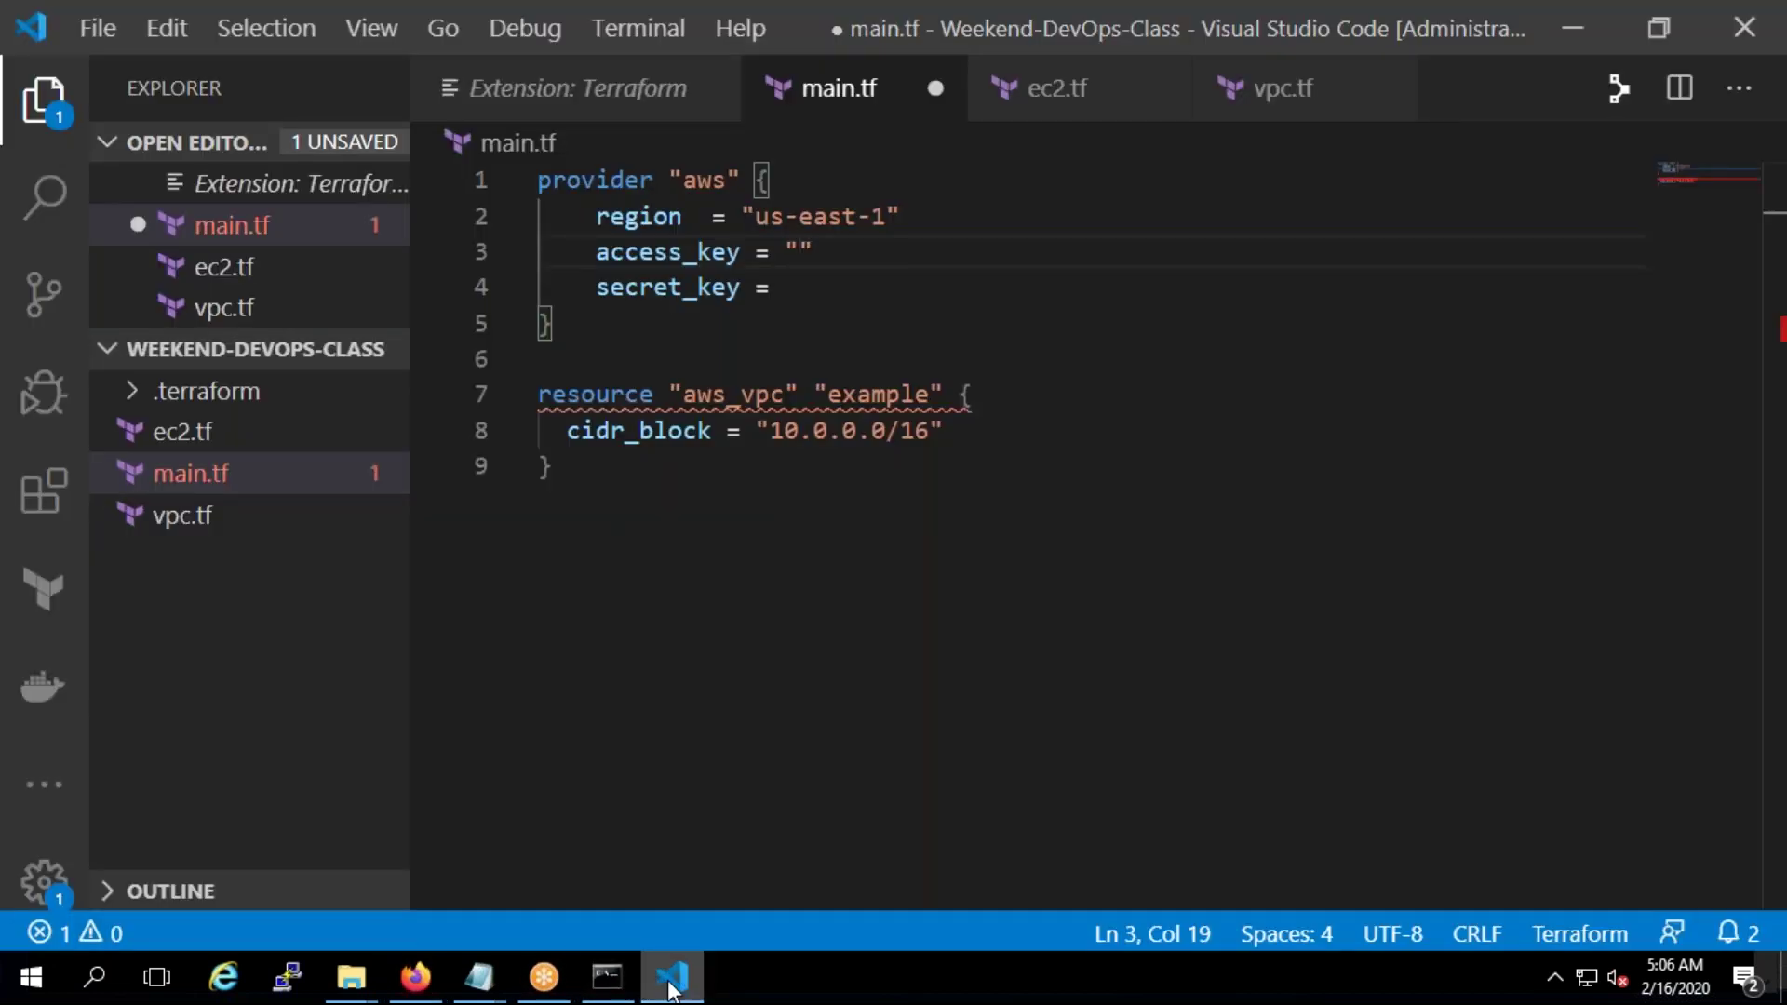
pyautogui.click(672, 984)
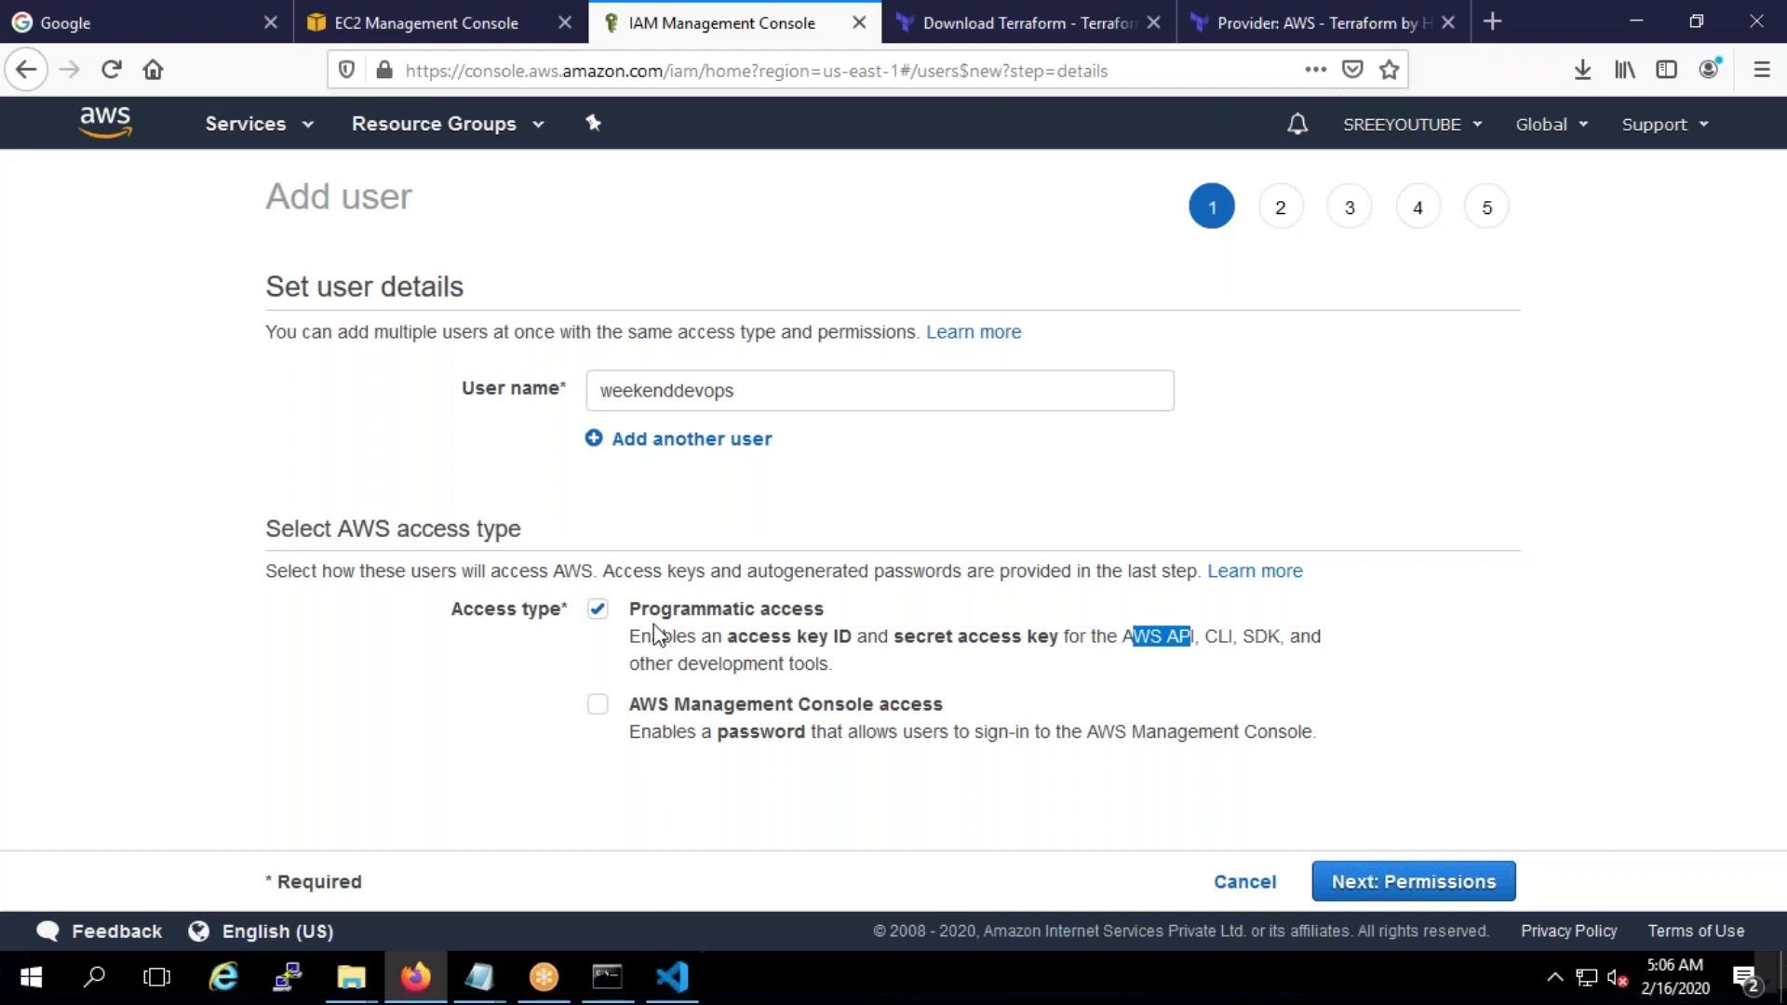
pyautogui.moveTo(793, 639); pyautogui.dragTo(945, 643)
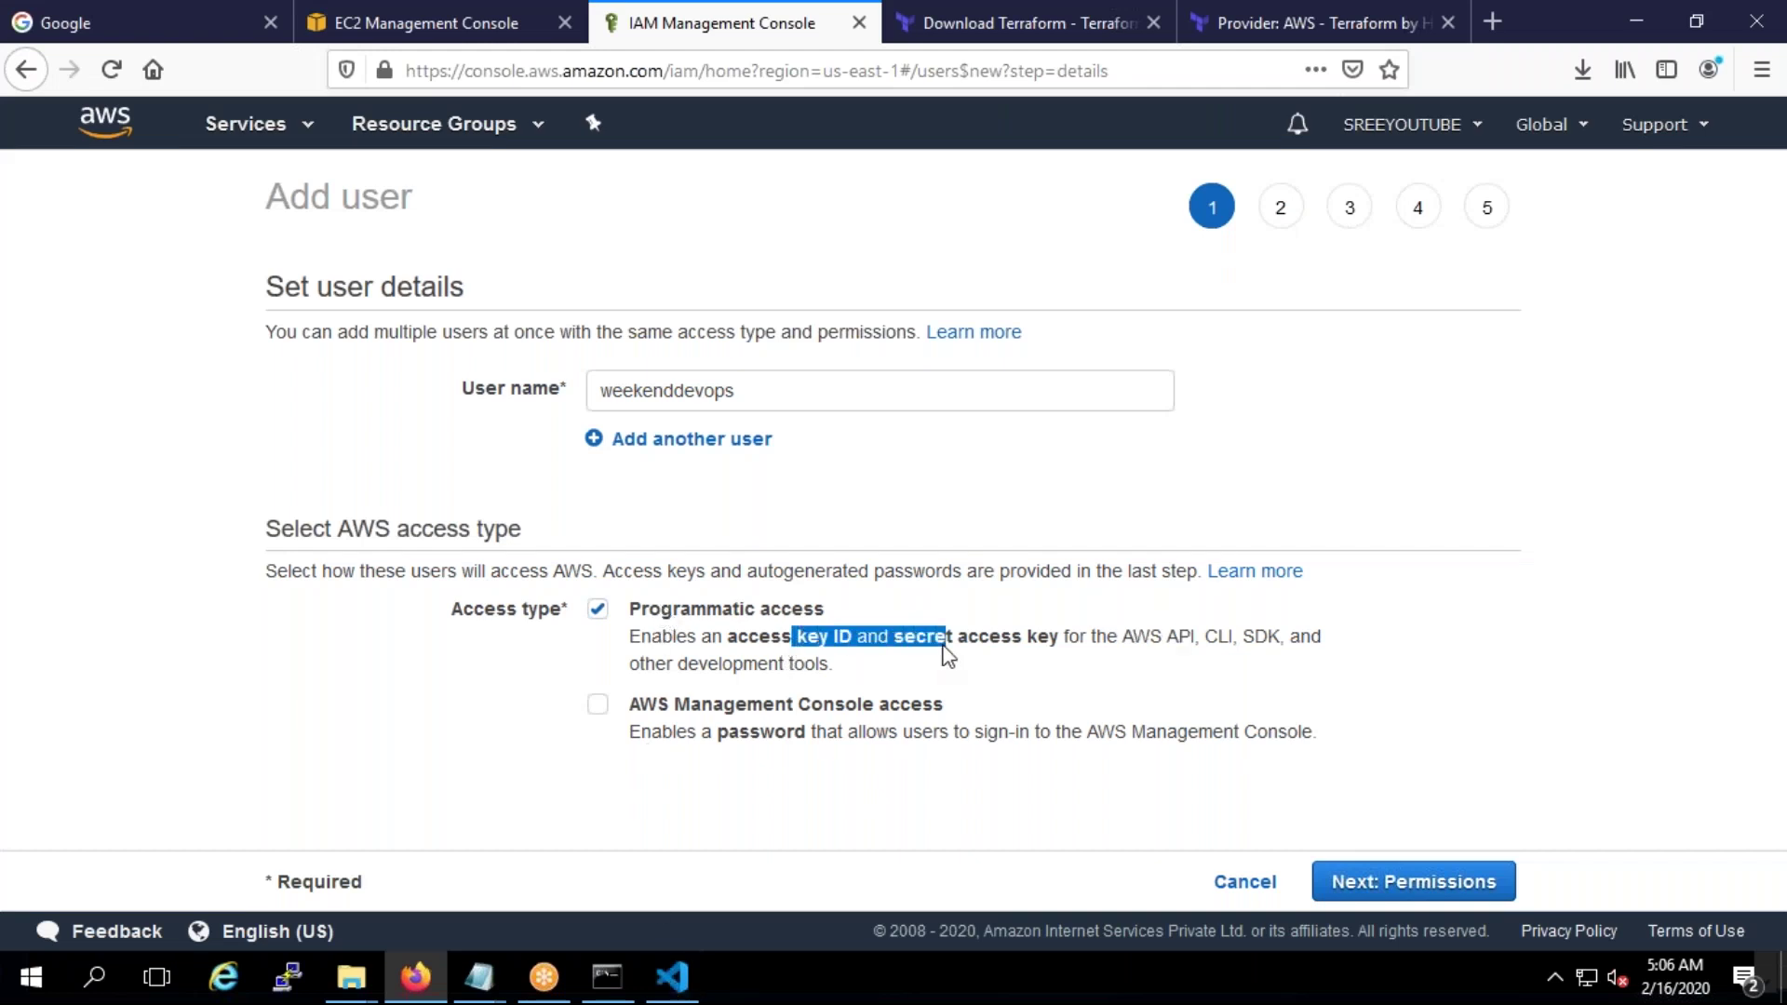
pyautogui.moveTo(1117, 640); pyautogui.dragTo(1269, 648)
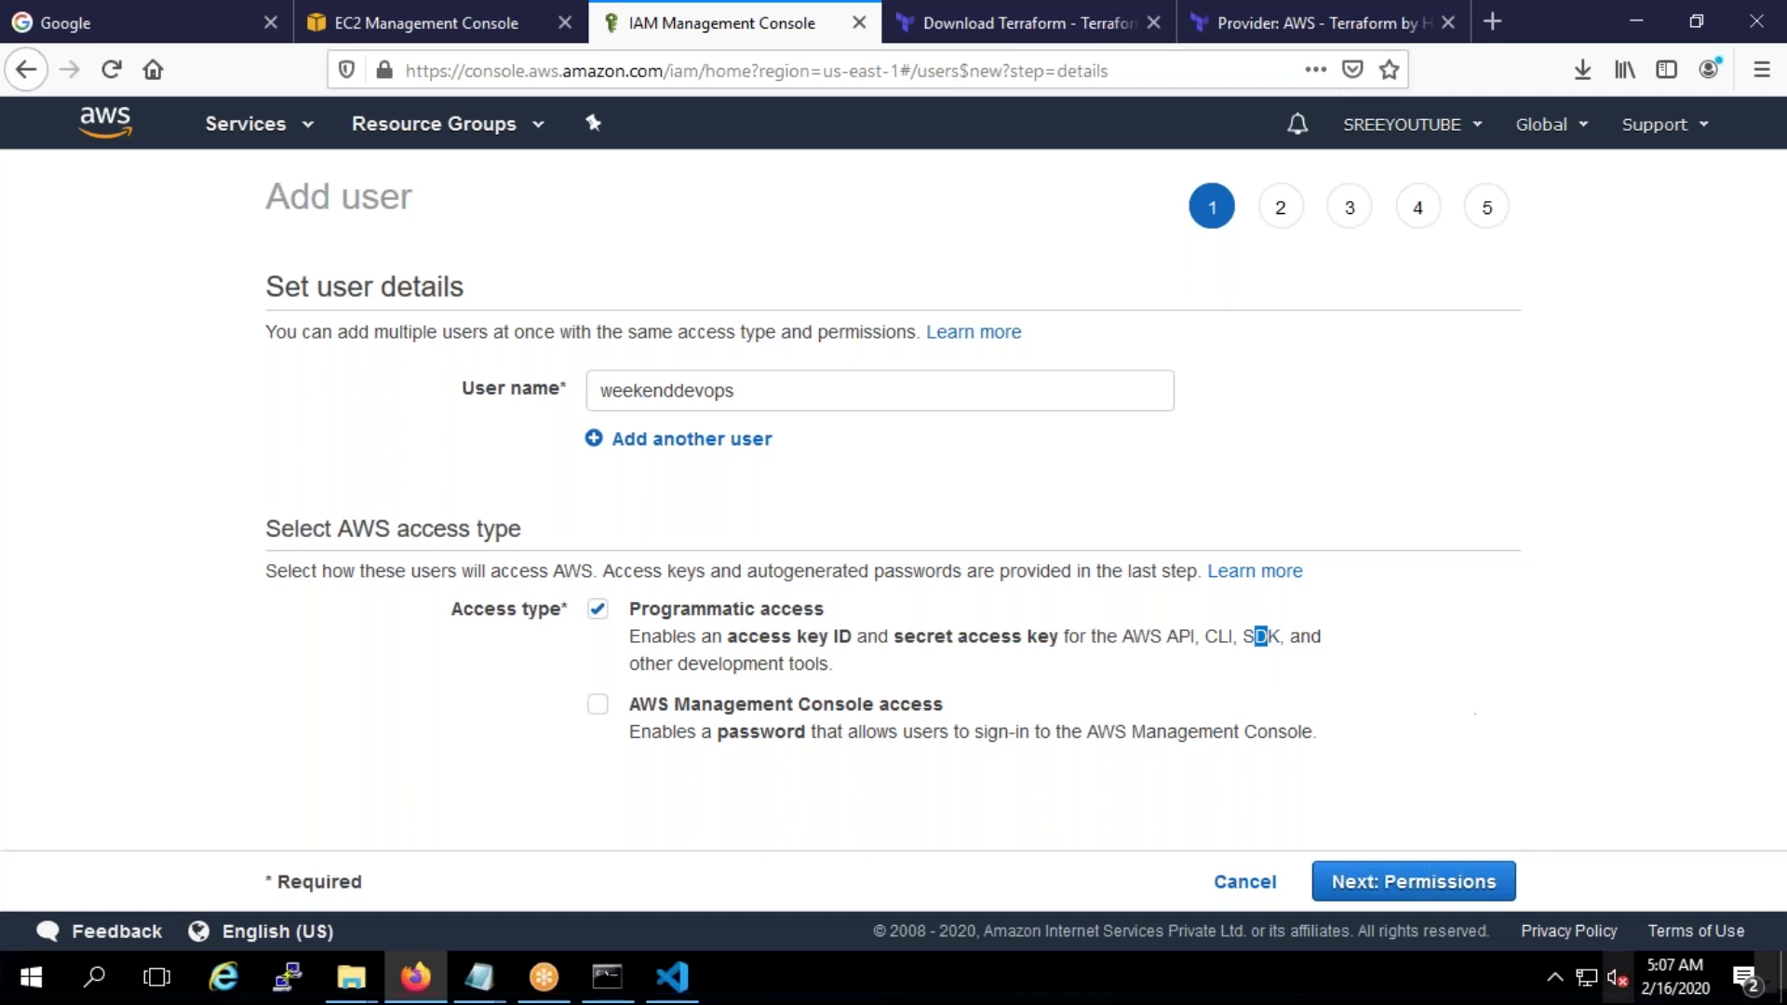
# Attach the existing AdministratorAccess policy directly to the weekenddevops user and finish creating the user
pyautogui.click(1479, 884)
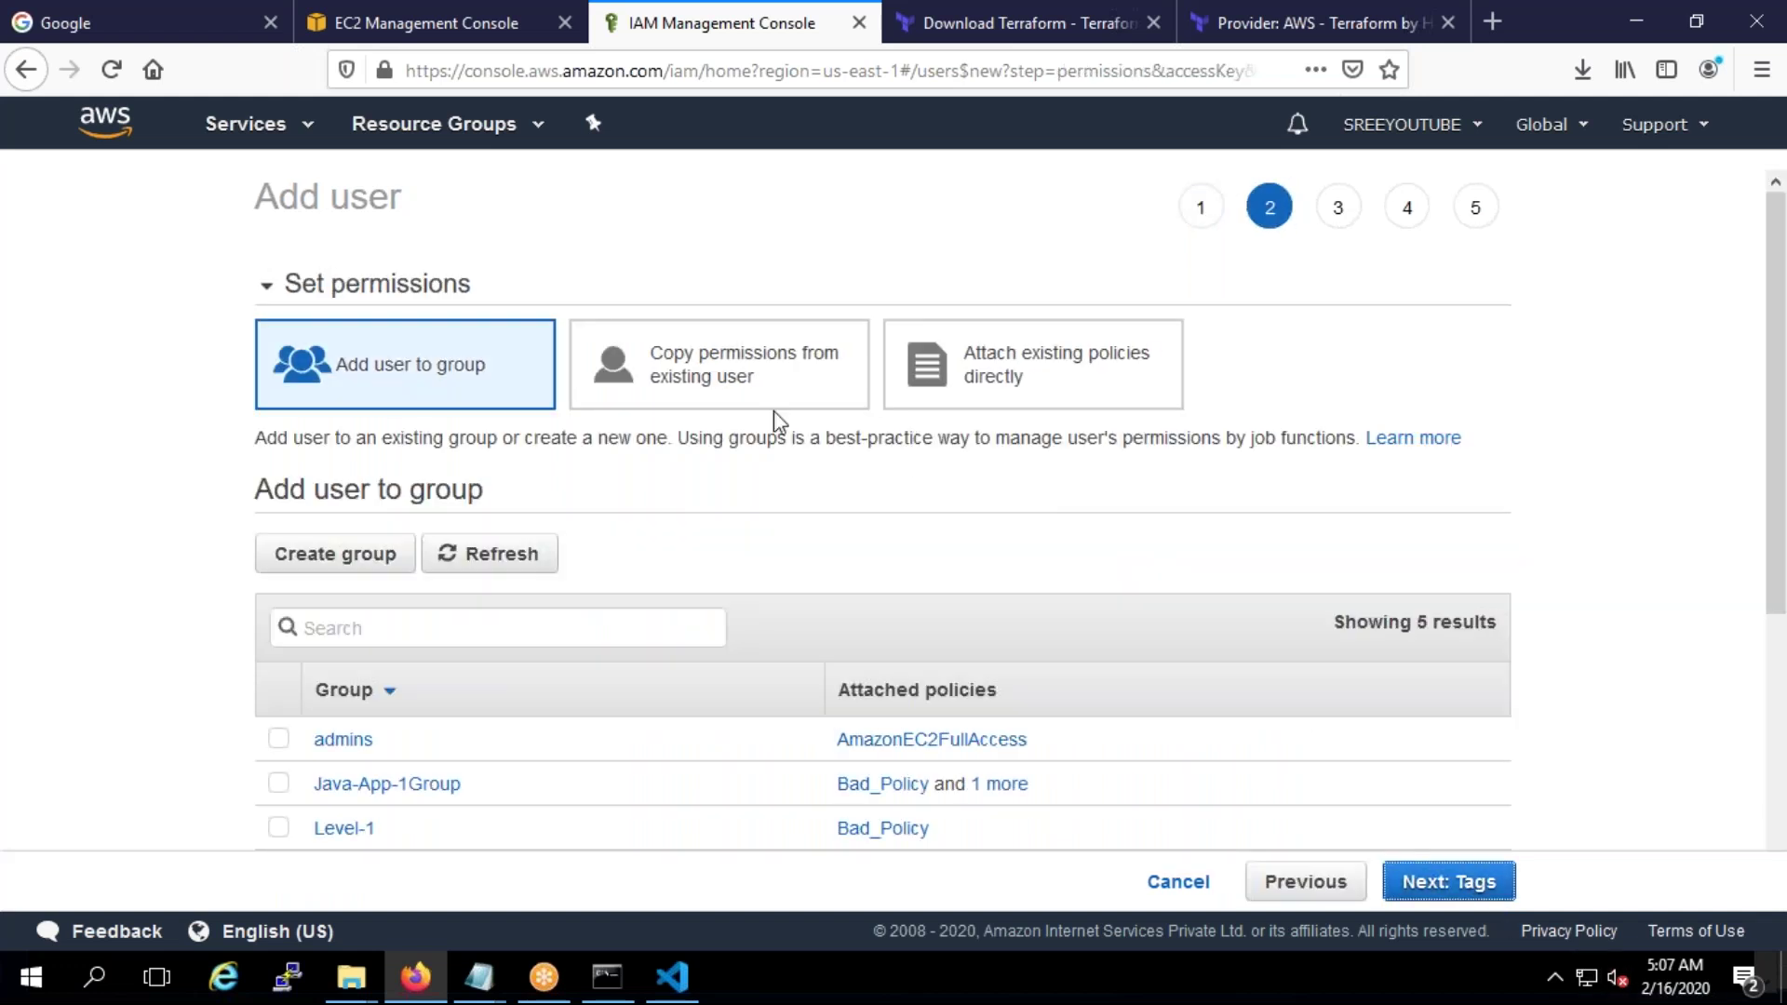
pyautogui.click(1070, 354)
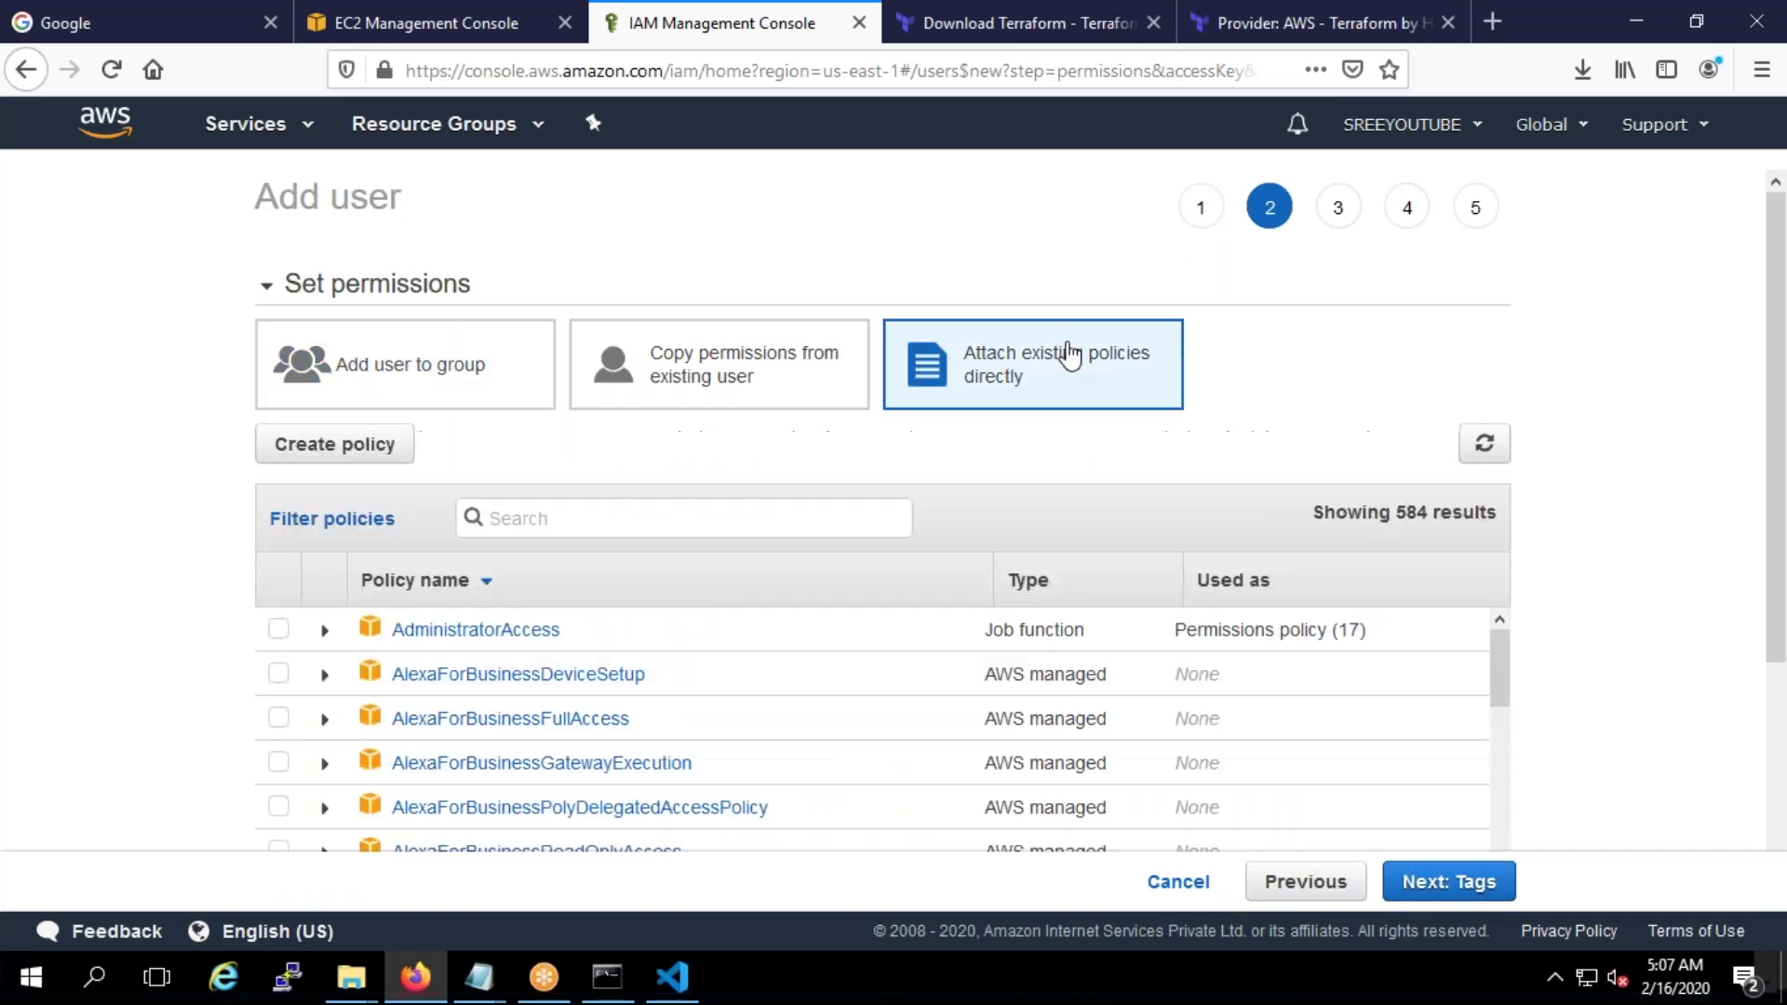
pyautogui.click(278, 630)
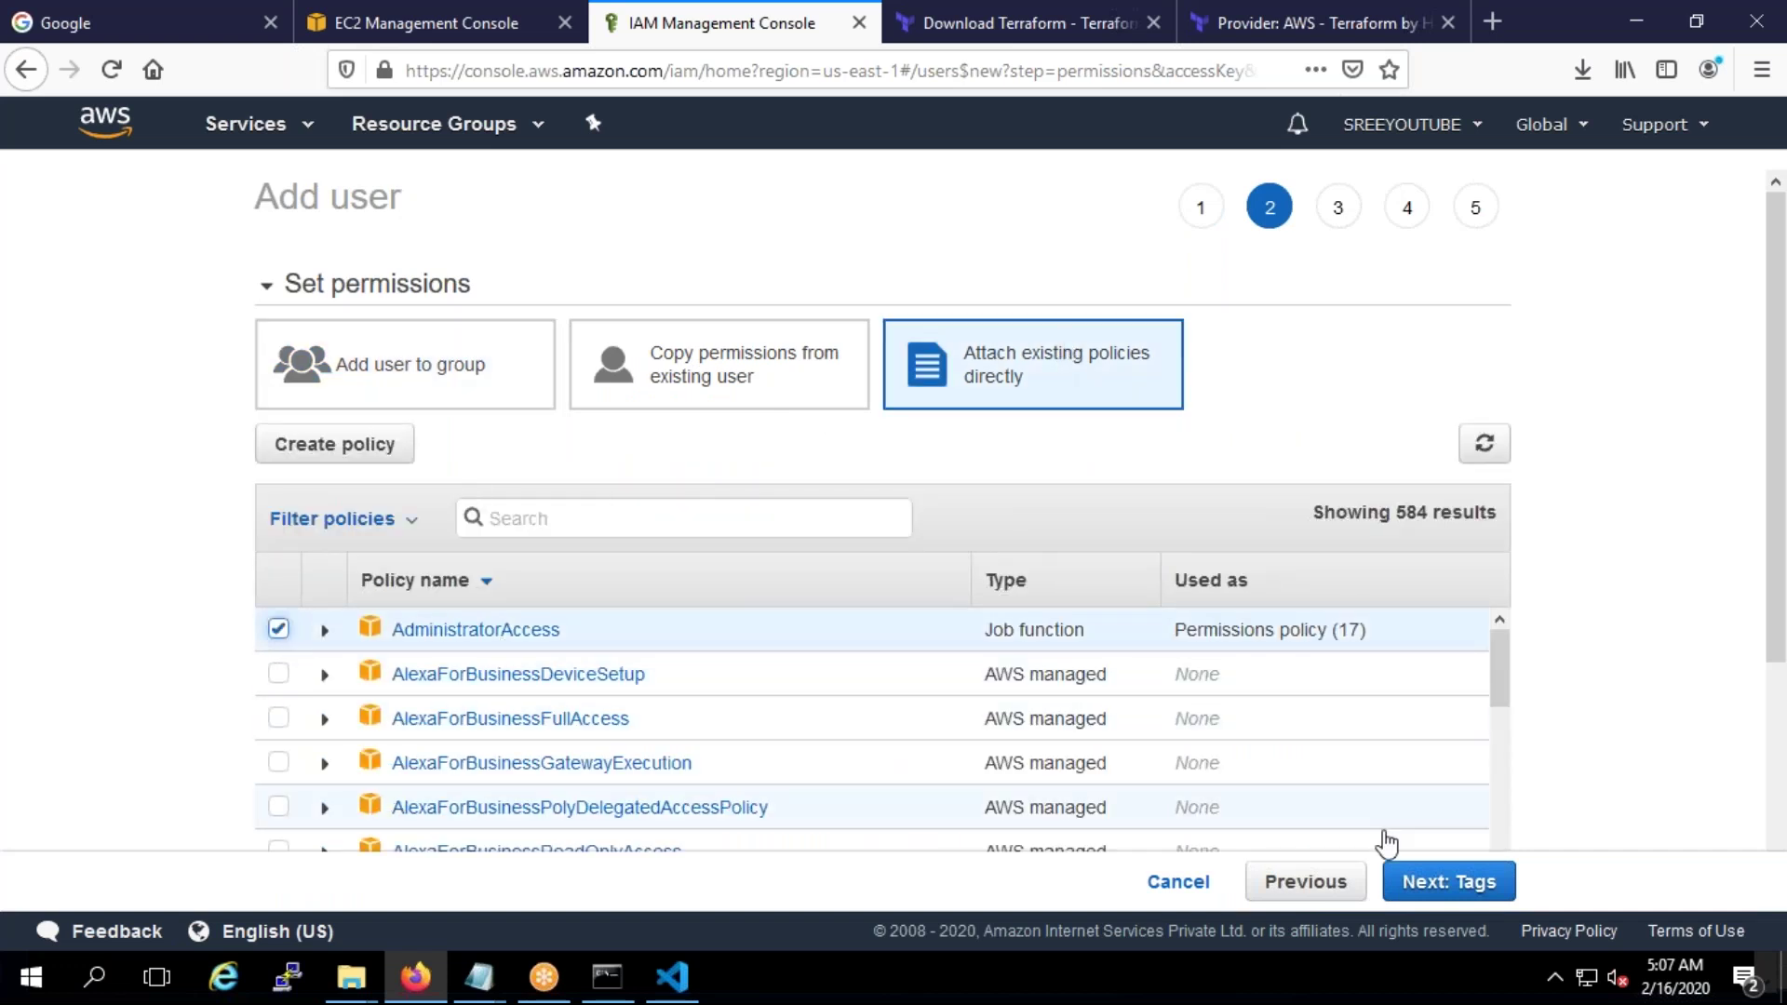
pyautogui.click(1446, 880)
pyautogui.click(1434, 892)
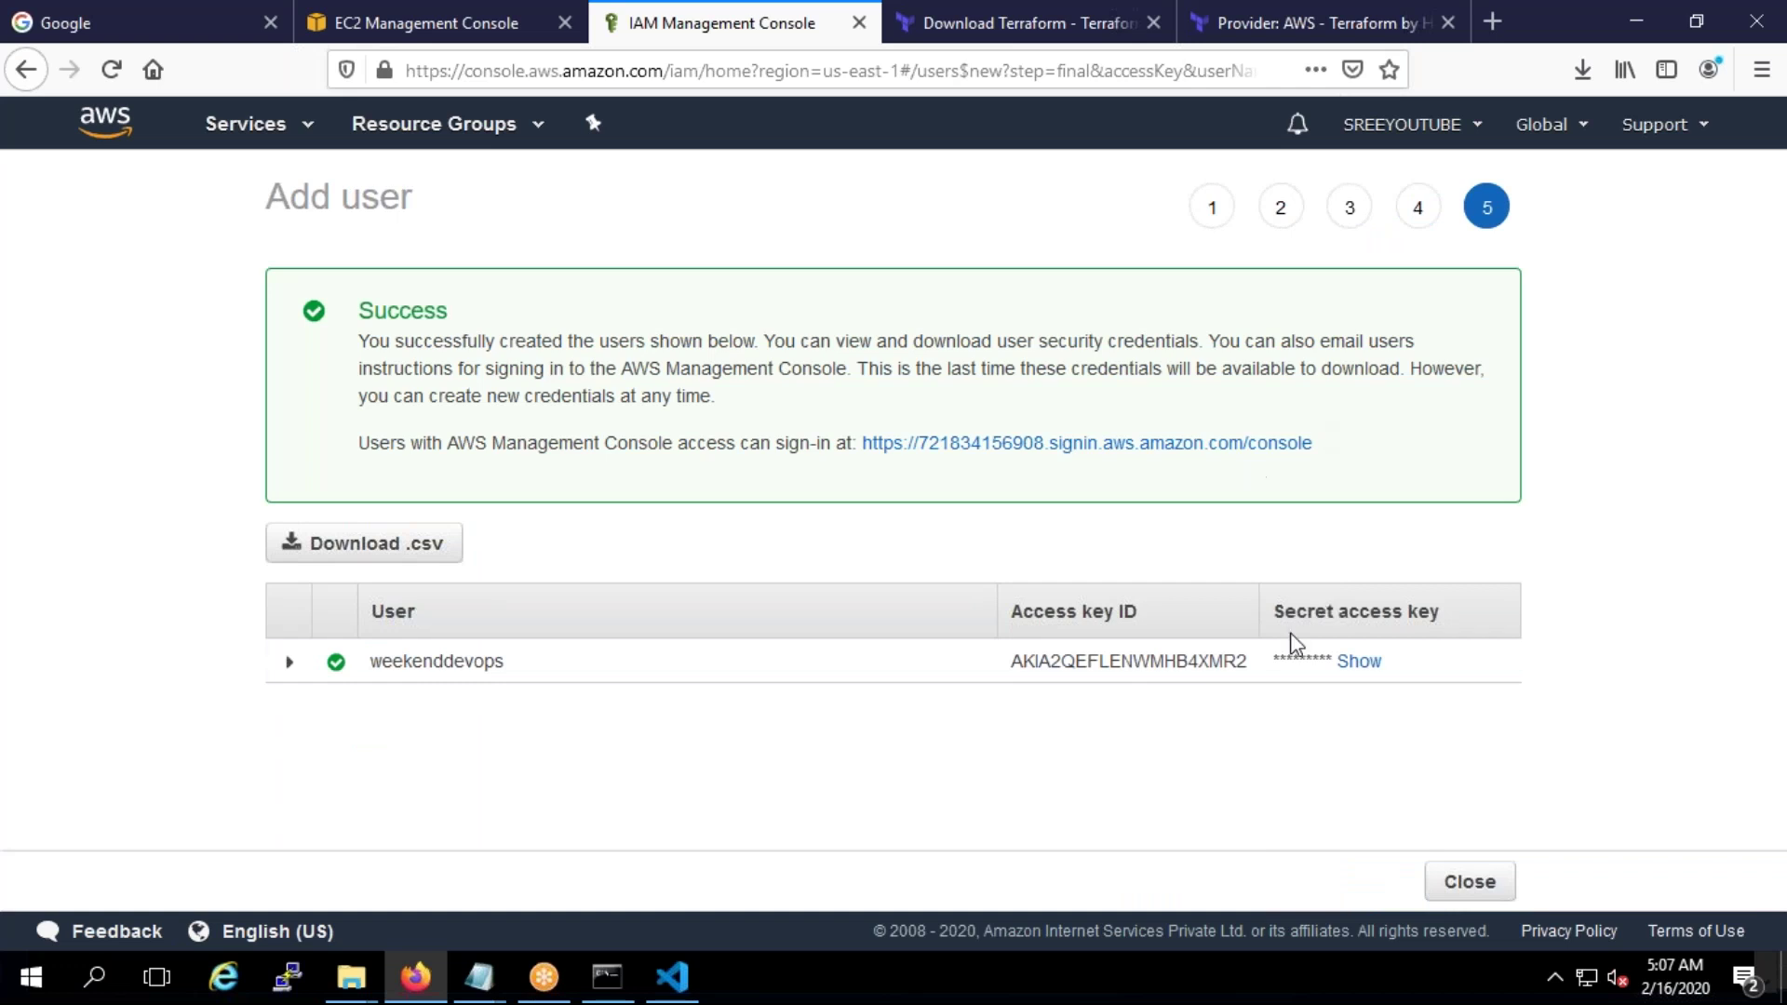
# Copy the new user's access key ID into the access_key value in main.tf, with no leading space inside the quotes
pyautogui.doubleClick(1200, 678)
pyautogui.hotkey('ctrl', 'c')
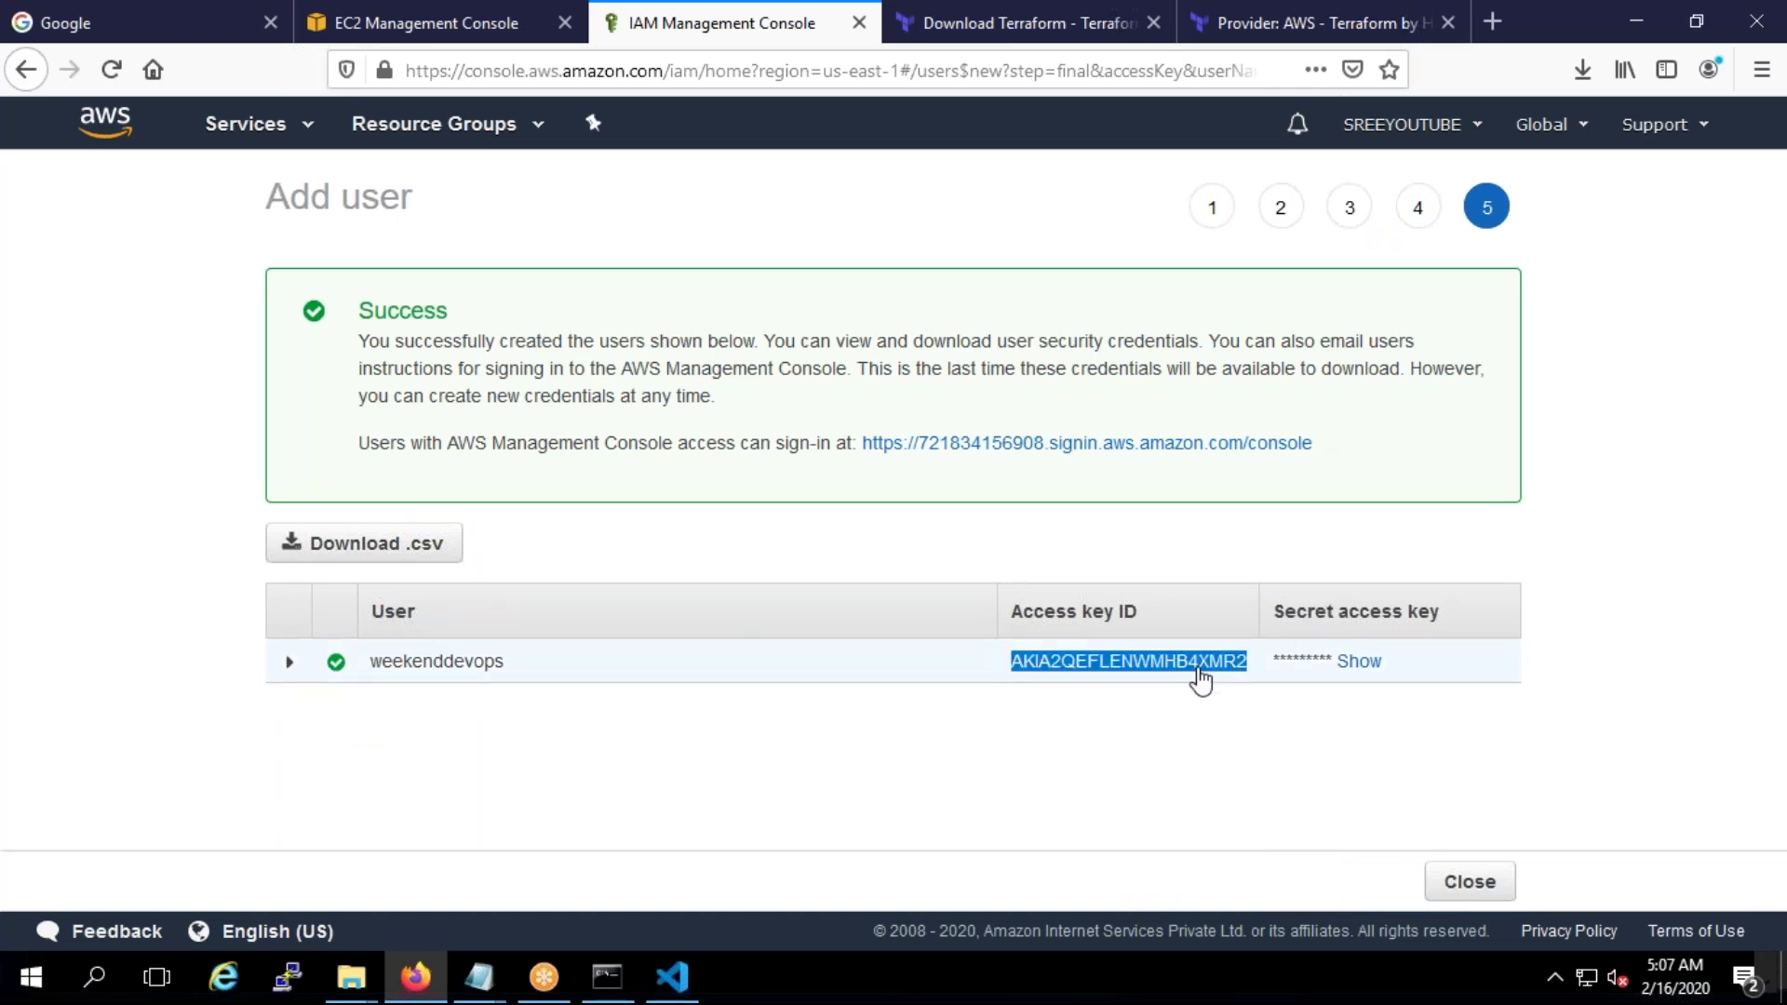
pyautogui.click(687, 973)
pyautogui.hotkey('ctrl', 'v')
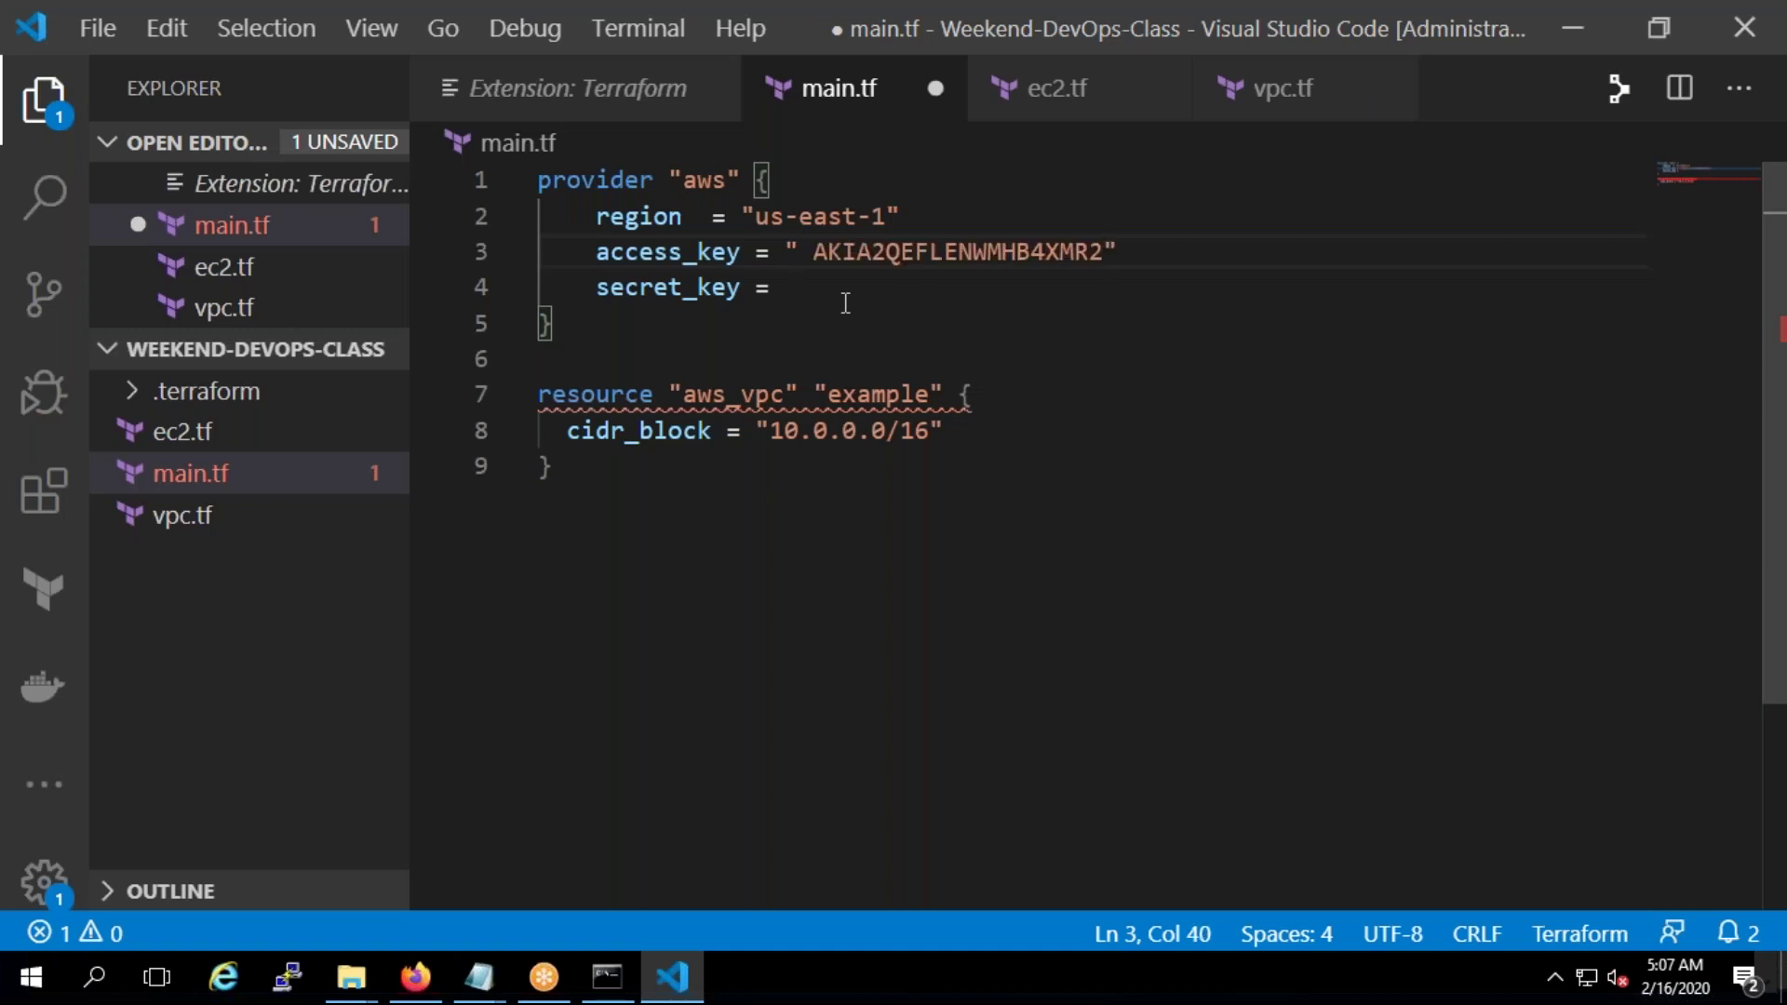
pyautogui.click(814, 249)
pyautogui.press('BackSpace')
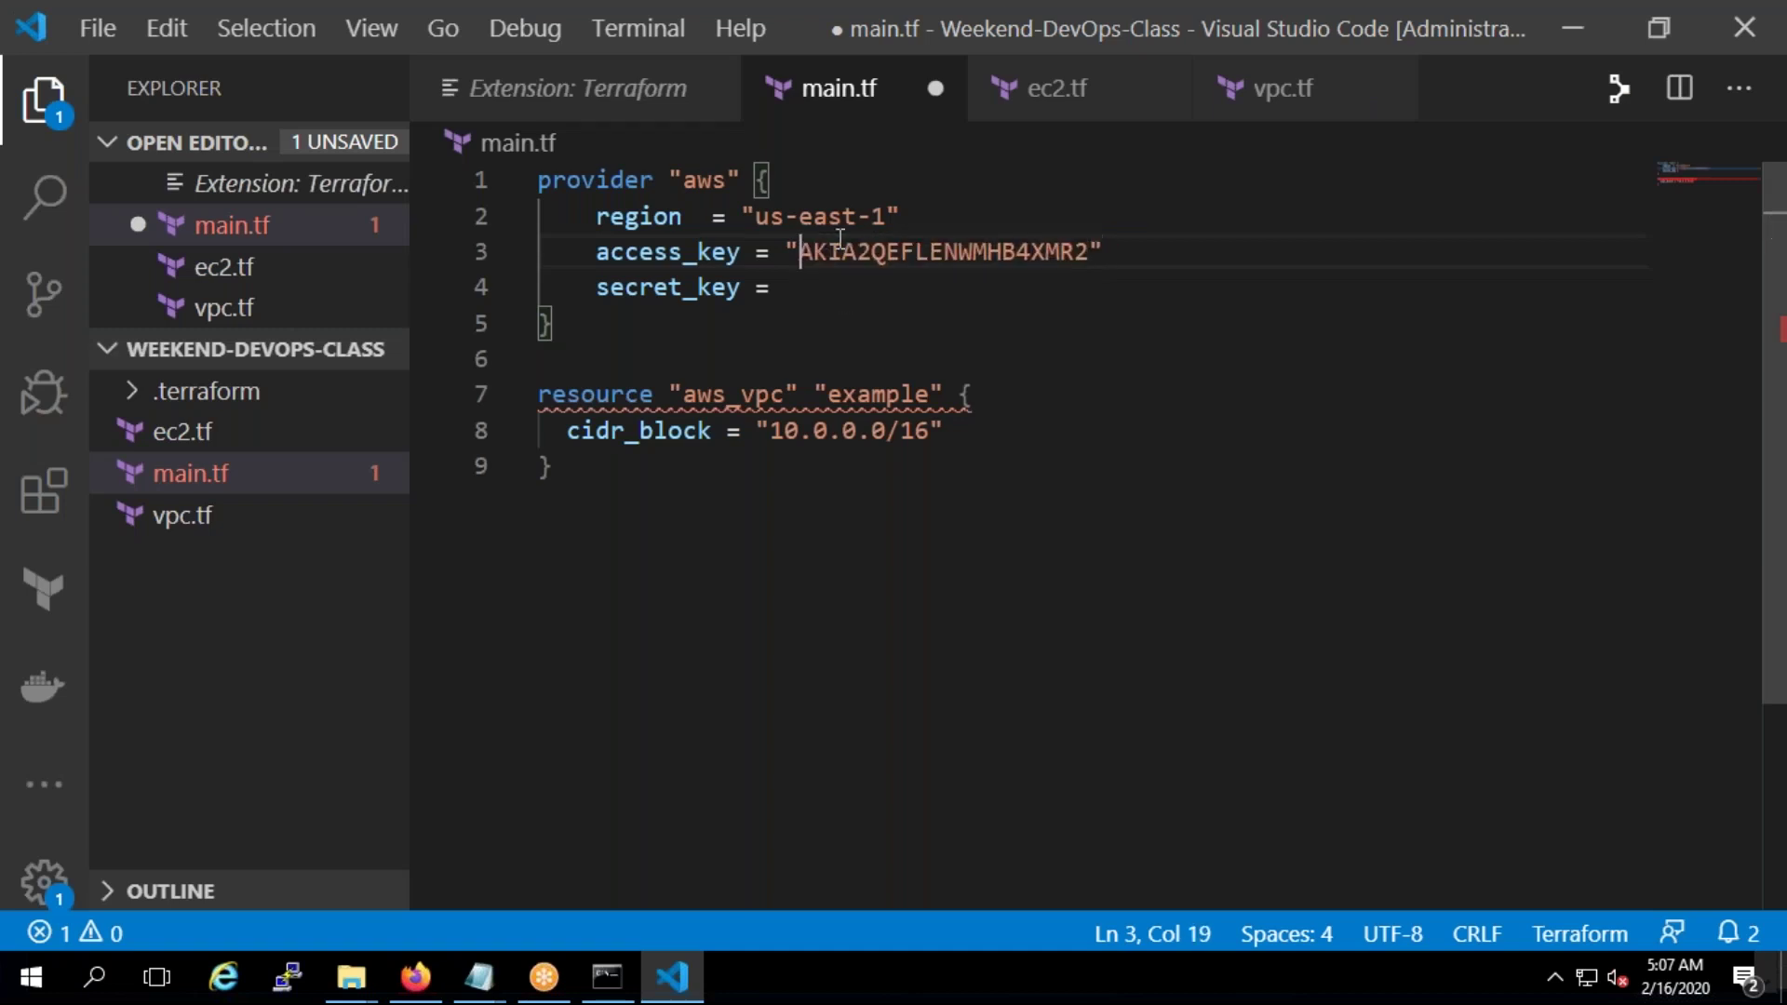
# Reveal the user's secret access key, paste it as the quoted secret_key value in main.tf, and save the file
pyautogui.press('Down')
pyautogui.write('"')
pyautogui.hotkey('alt', 'Tab')
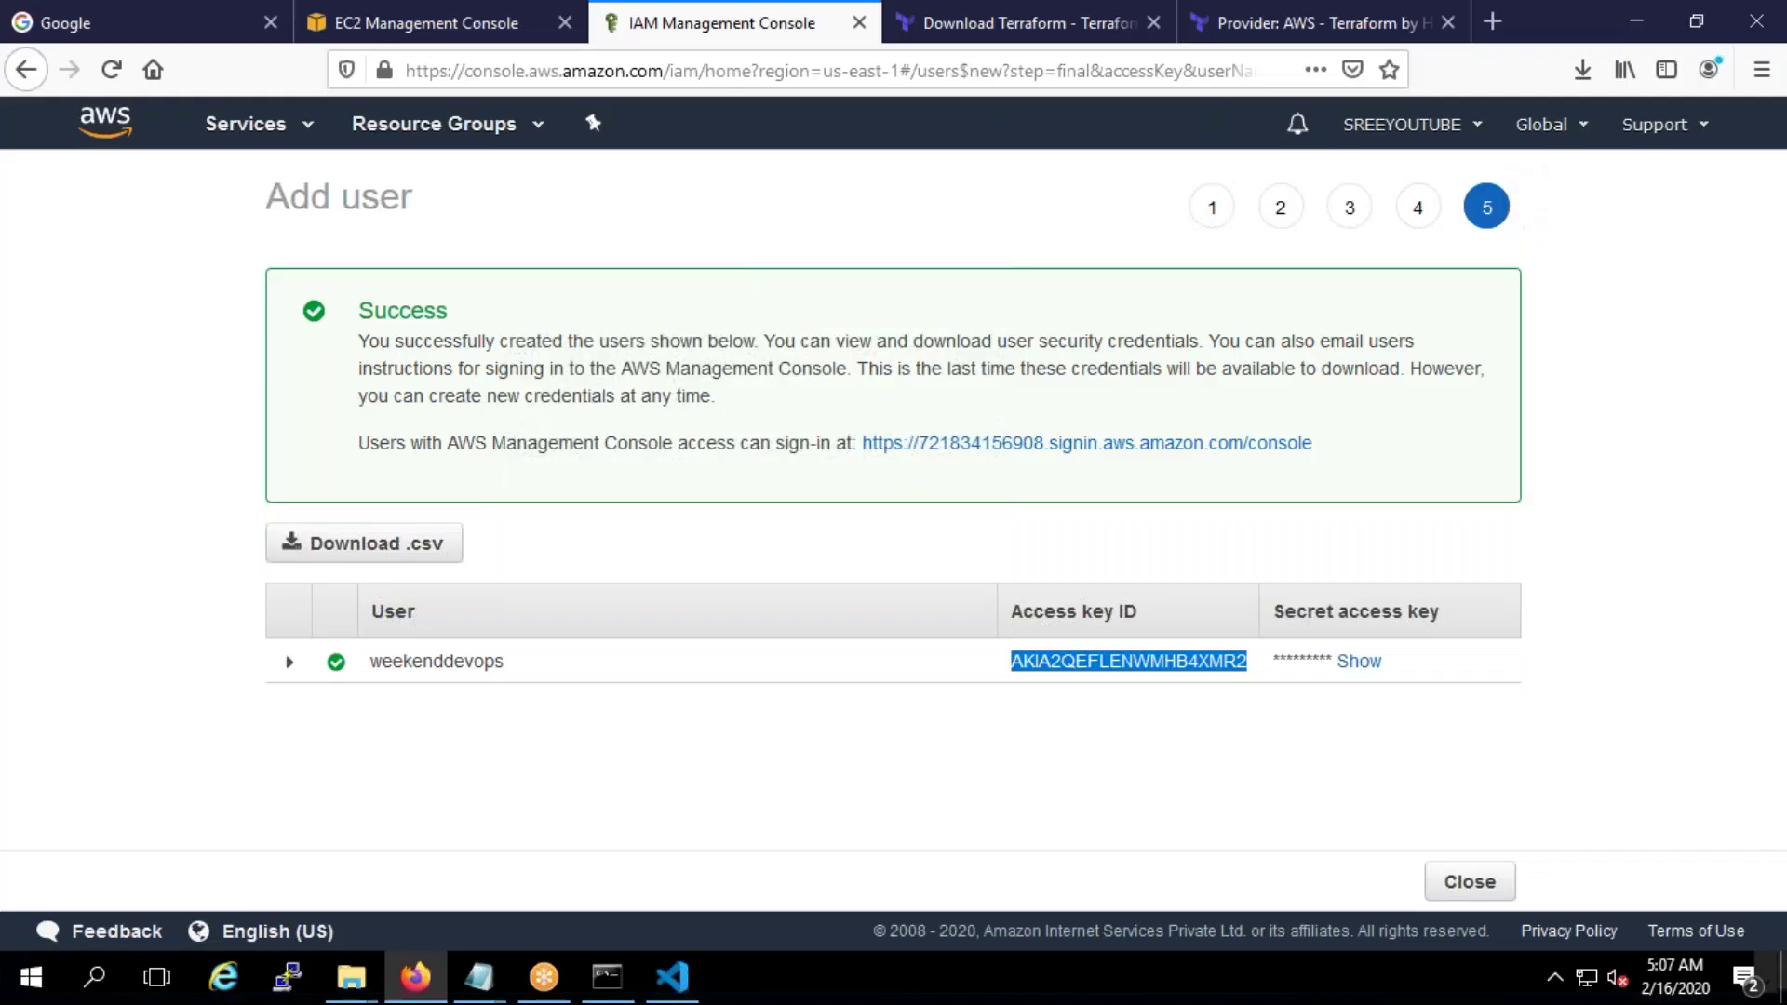
pyautogui.click(1358, 661)
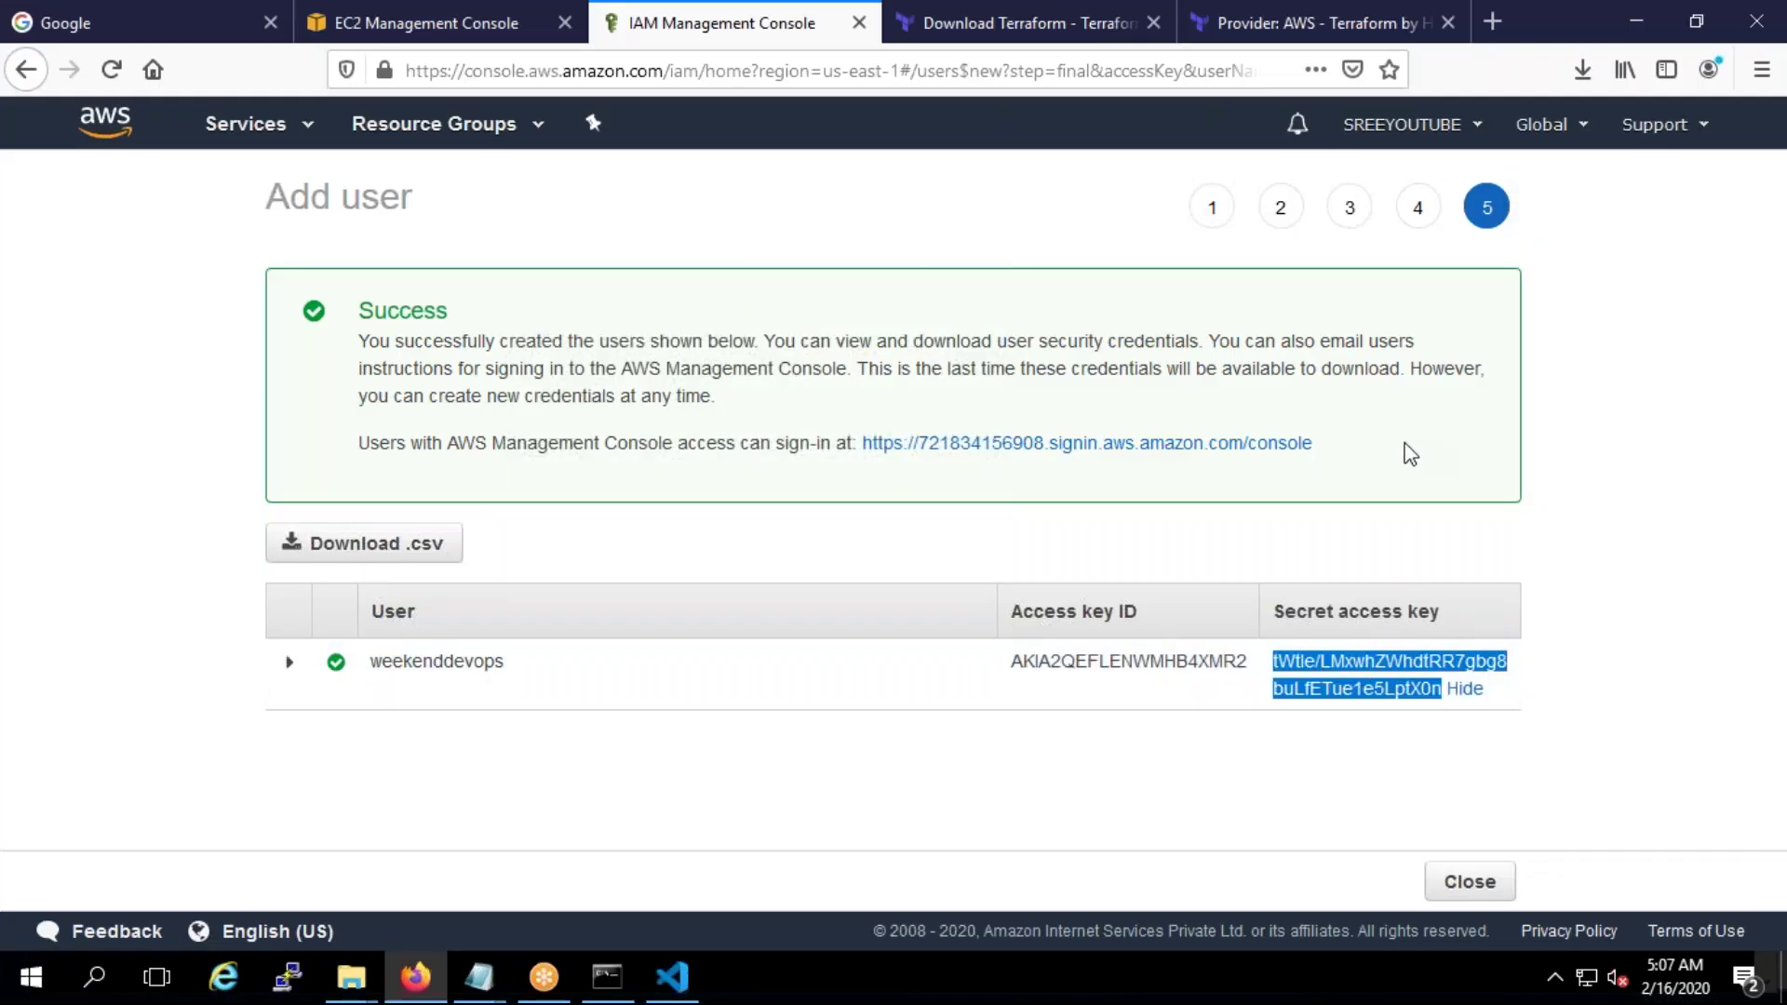
pyautogui.hotkey('ctrl', 'c')
pyautogui.click(672, 976)
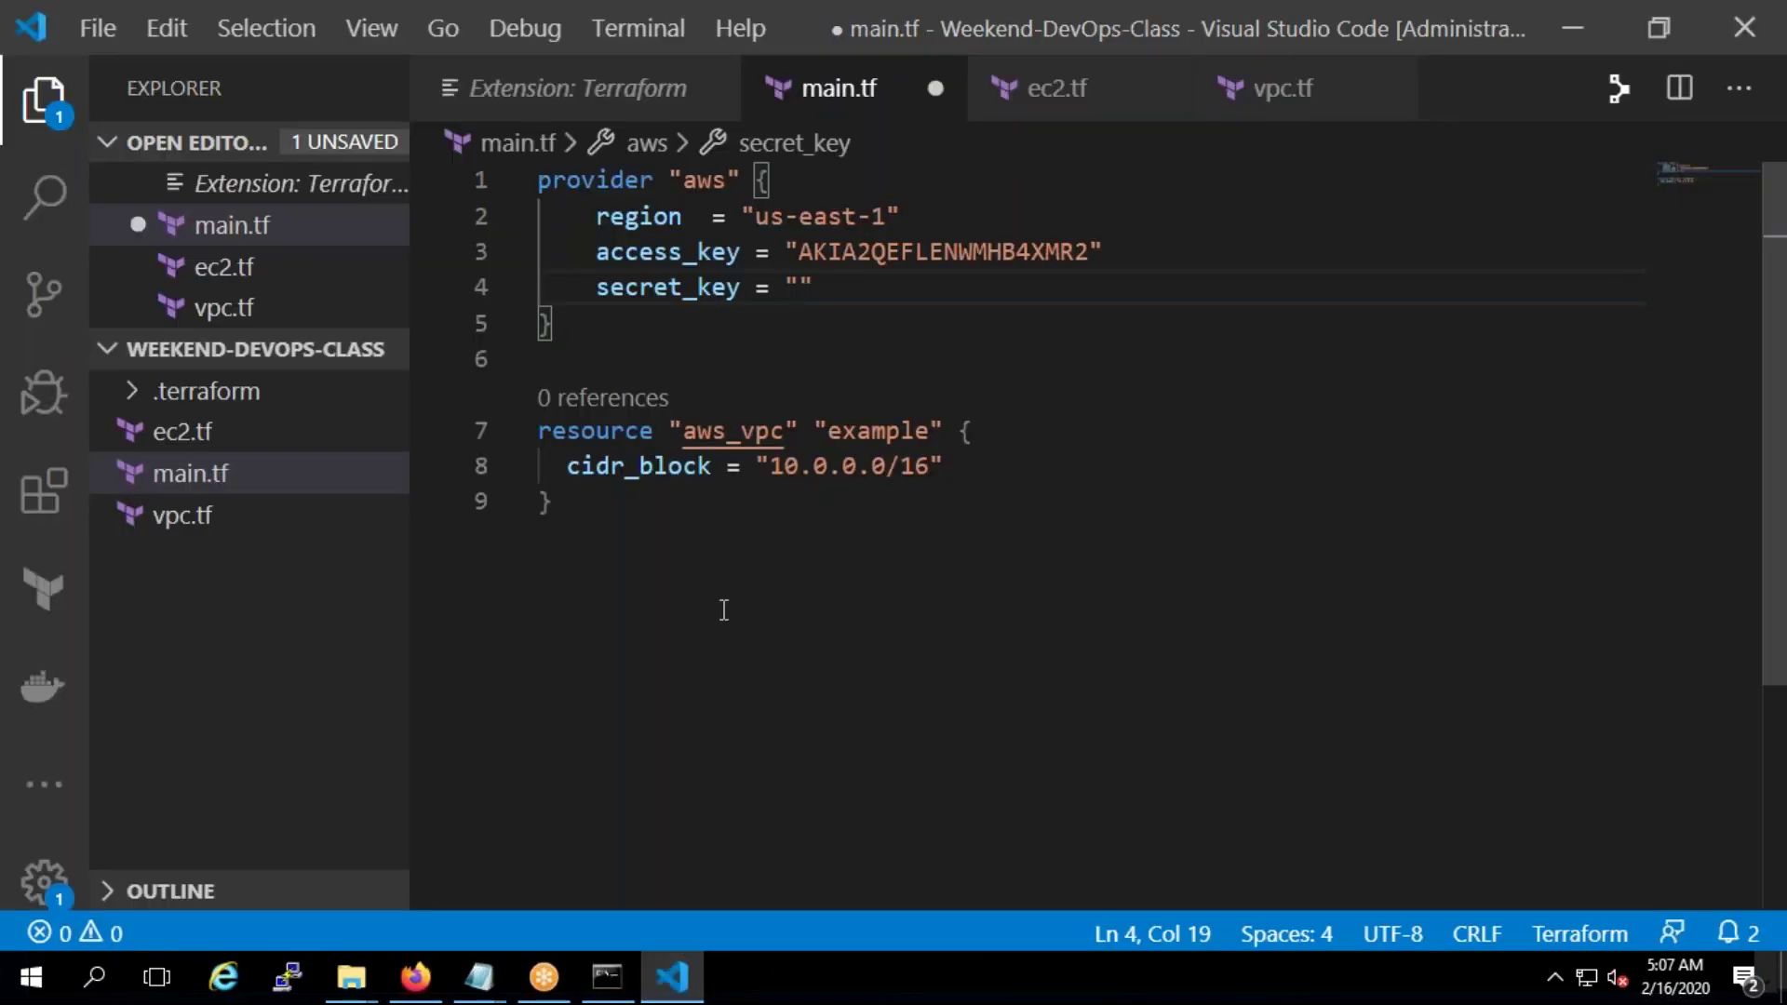
pyautogui.hotkey('ctrl', 'v')
pyautogui.hotkey('ctrl', 's')
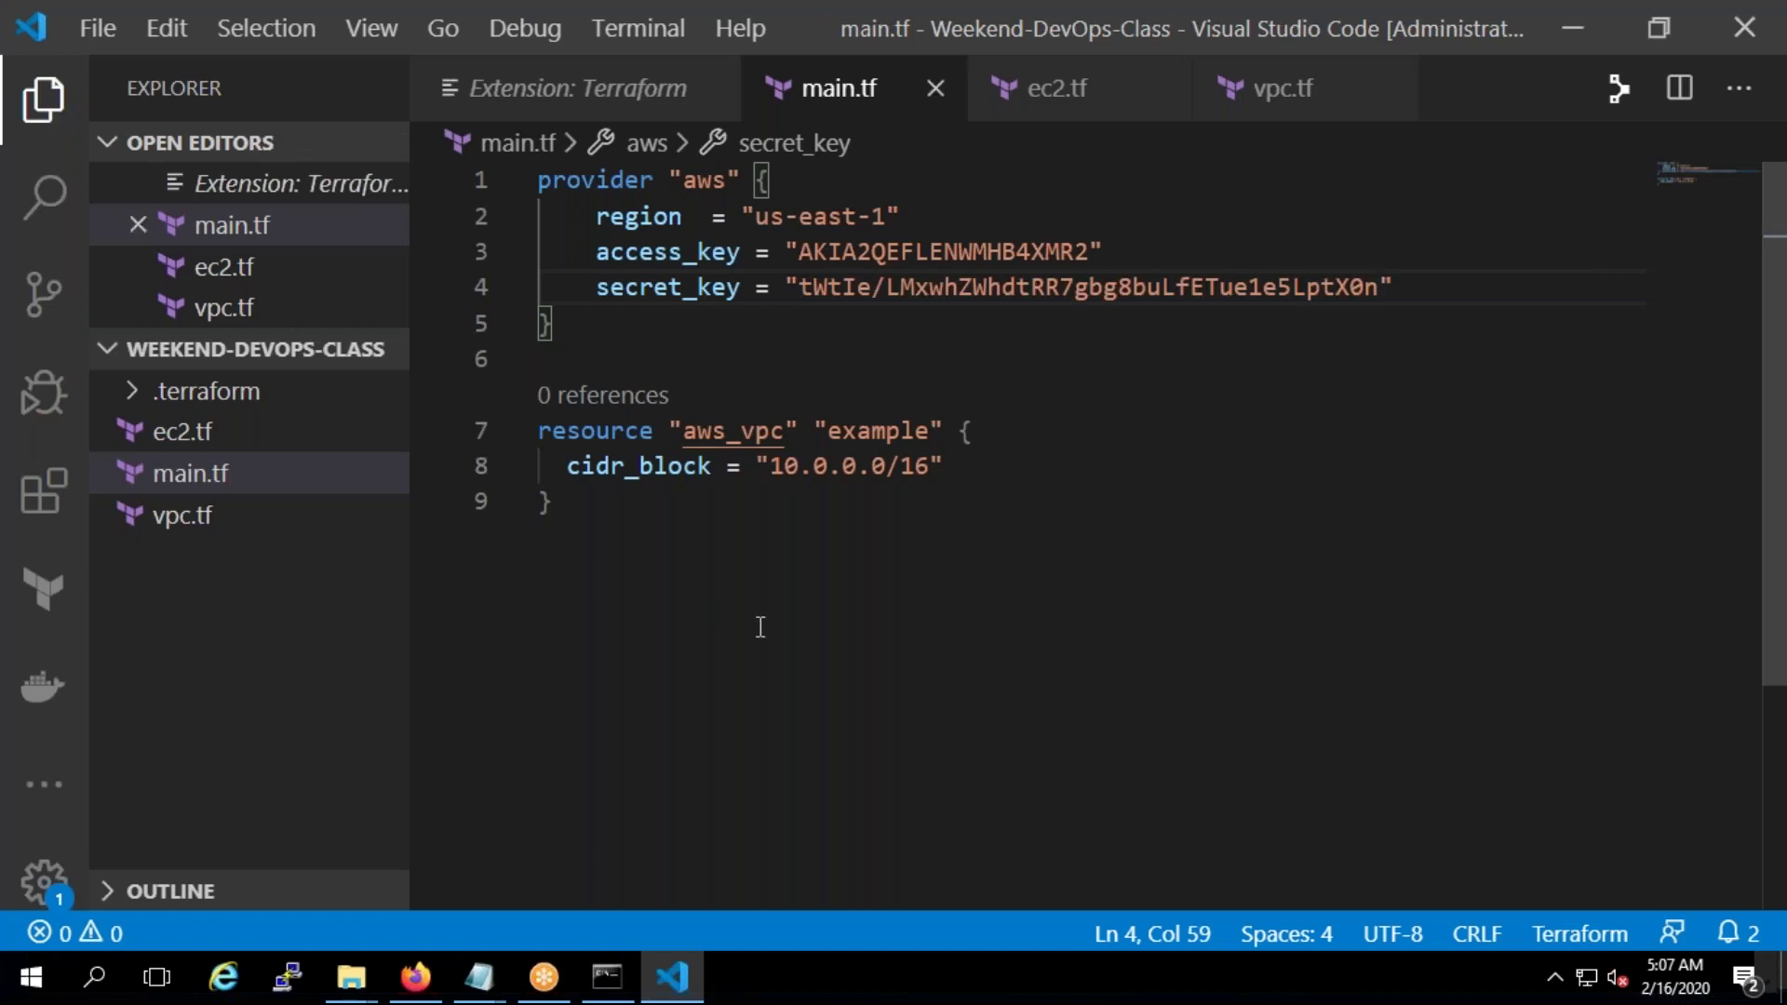
# Clear the Command Prompt with cls and run terraform plan in the project folder
pyautogui.click(605, 985)
pyautogui.write('cs')
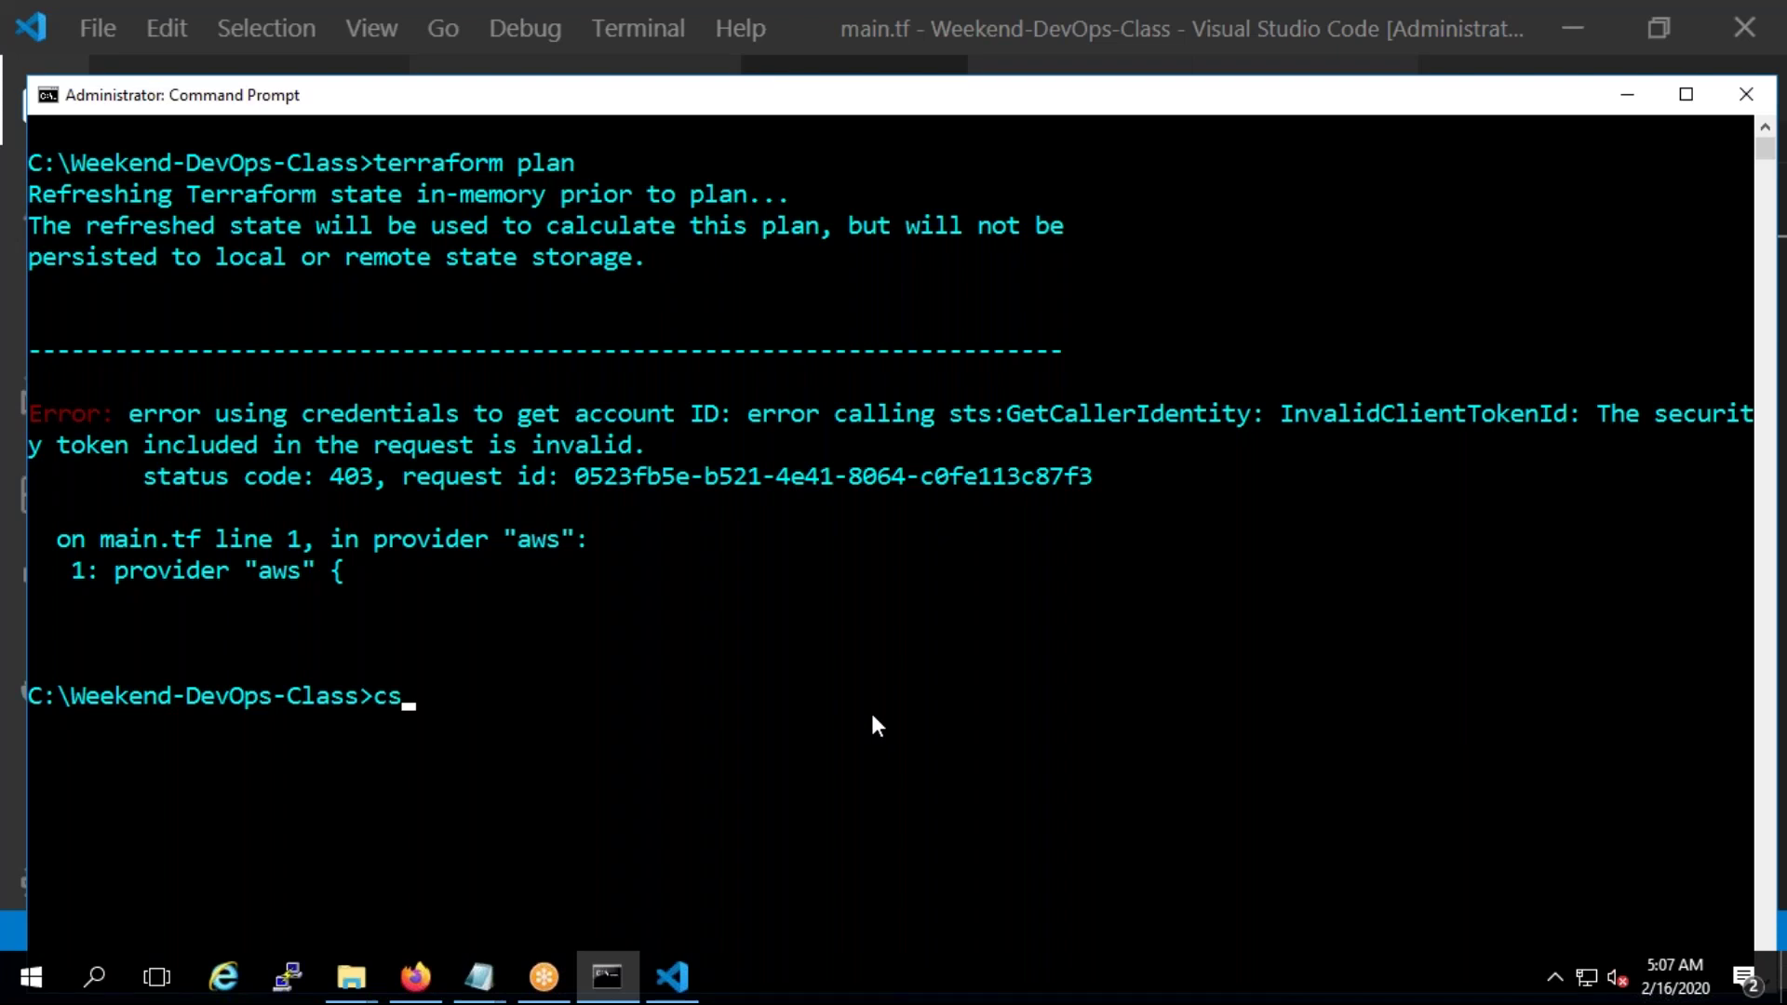
pyautogui.press('BackSpace')
pyautogui.write('ls')
pyautogui.press('Return')
pyautogui.write('terraform plan')
pyautogui.press('Return')
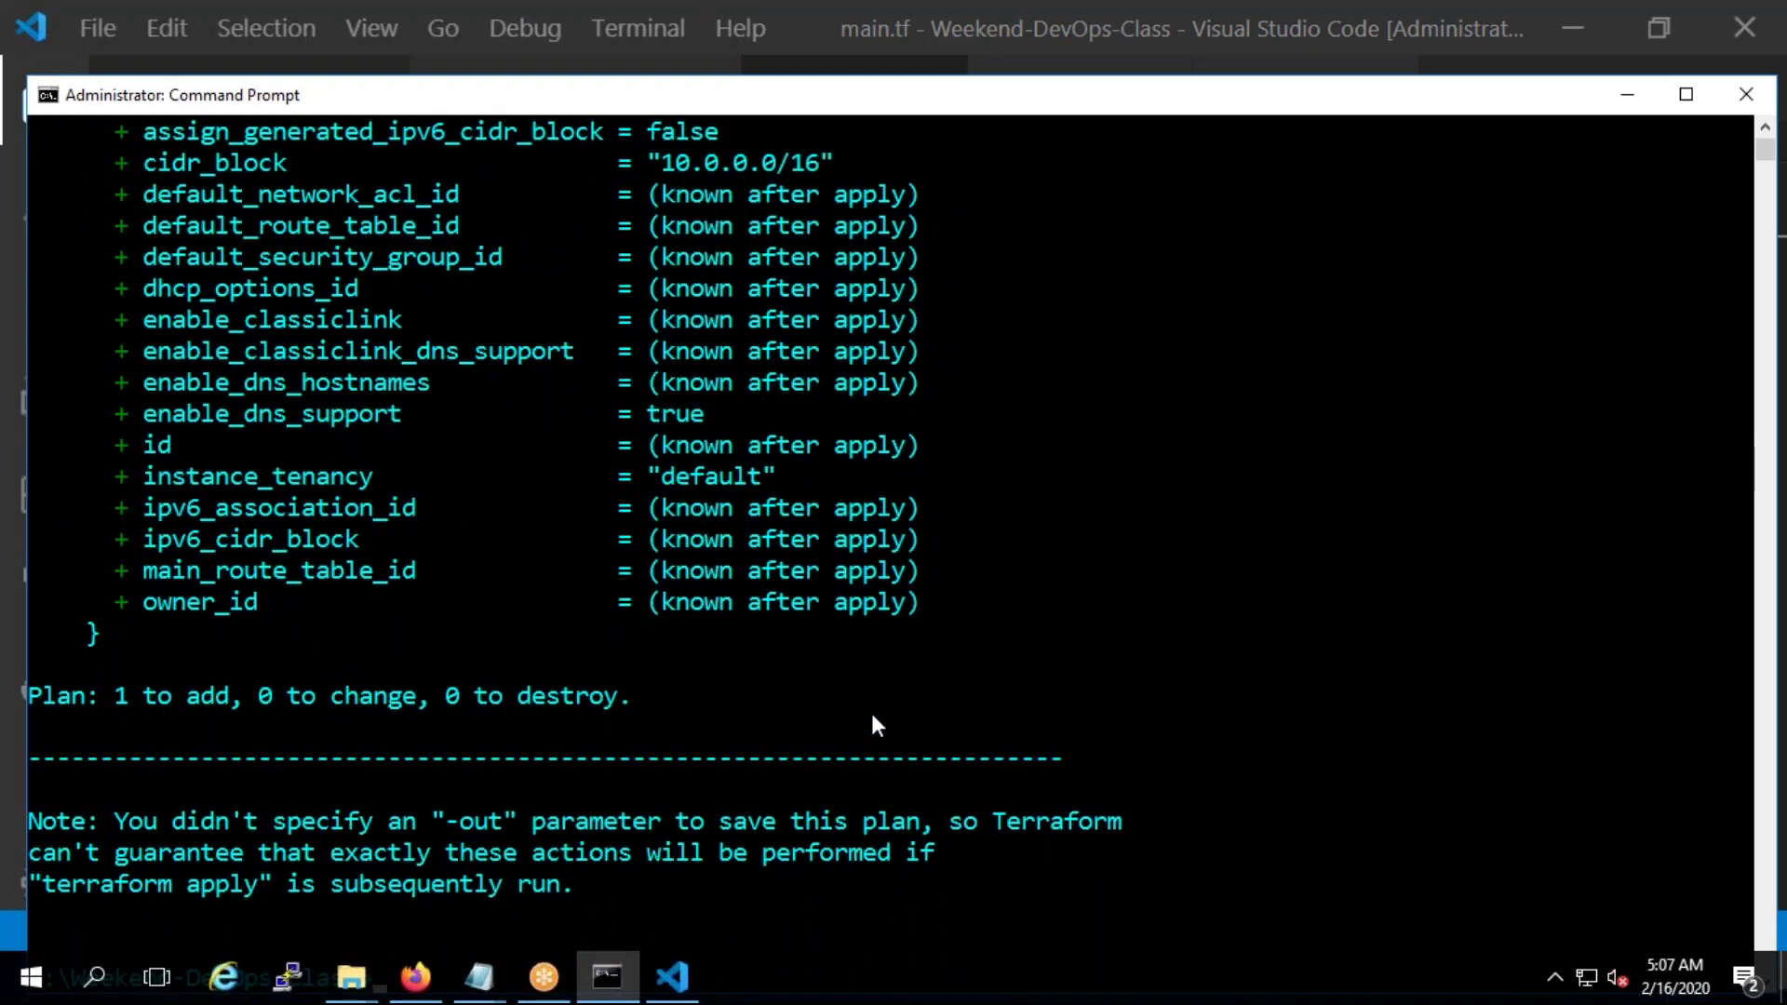
# Review the execution plan for the aws_vpc example resource, highlighting its cidr_block value and reading down to the plan summary
pyautogui.scroll(5, 869, 709)
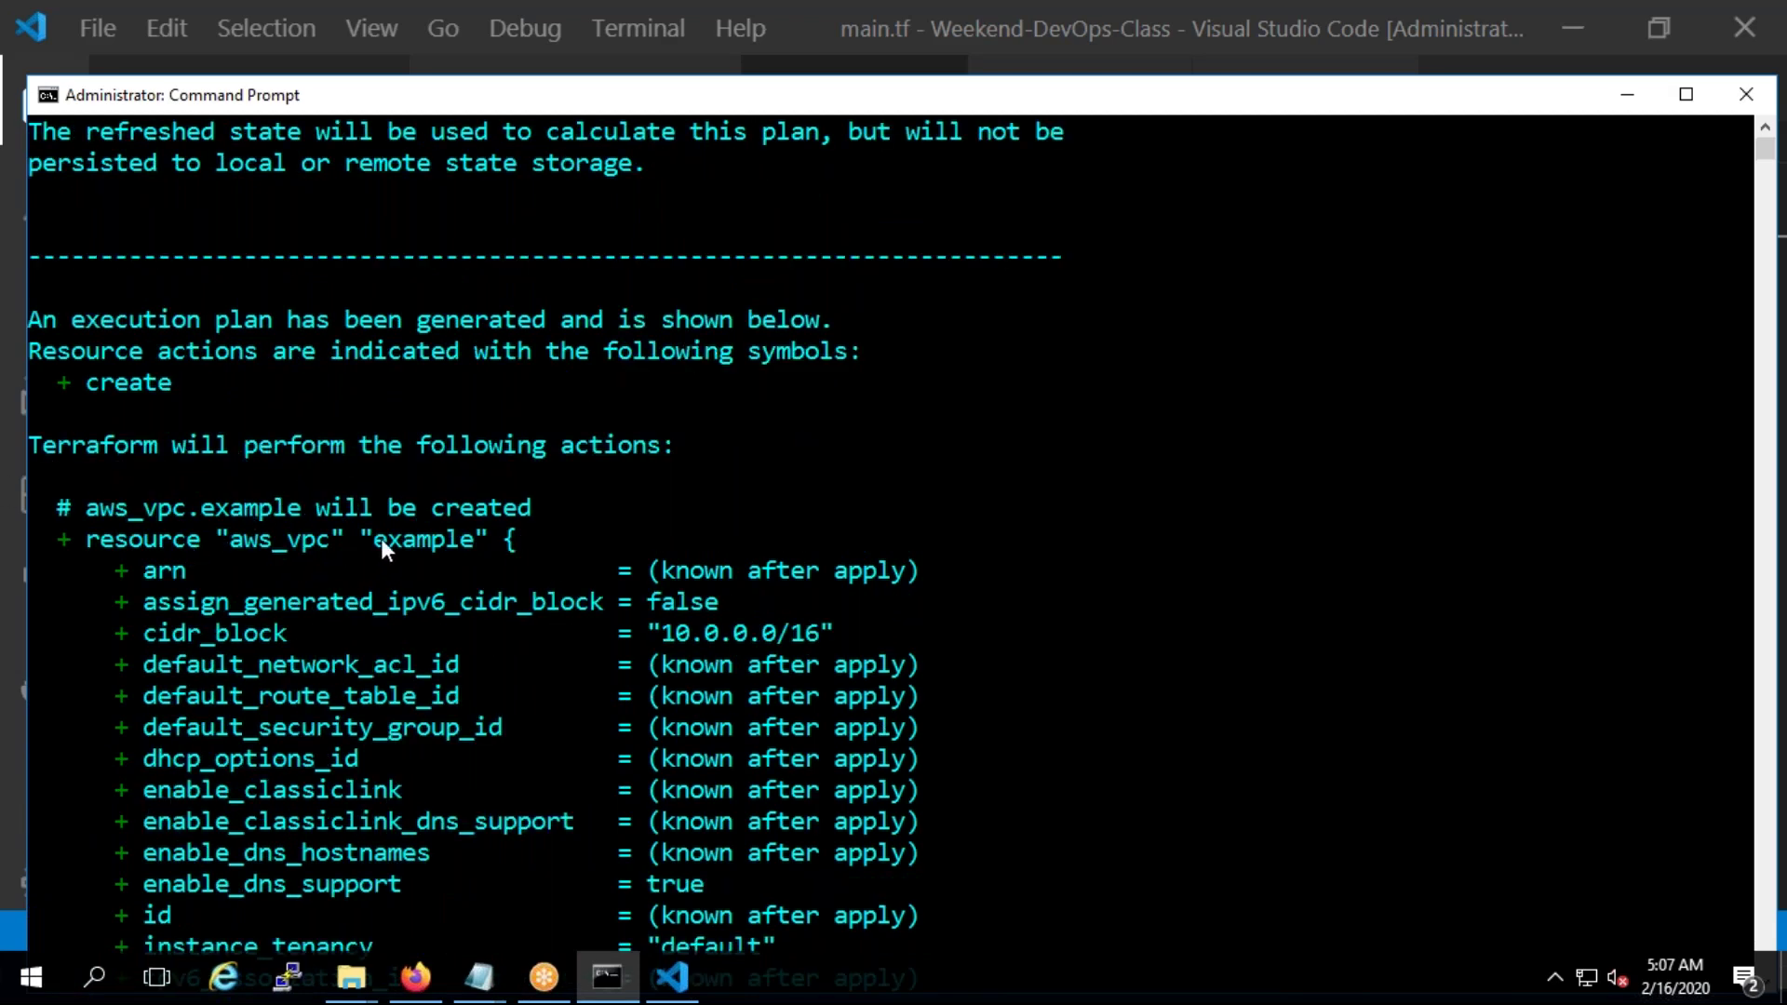
pyautogui.scroll(-1, 384, 538)
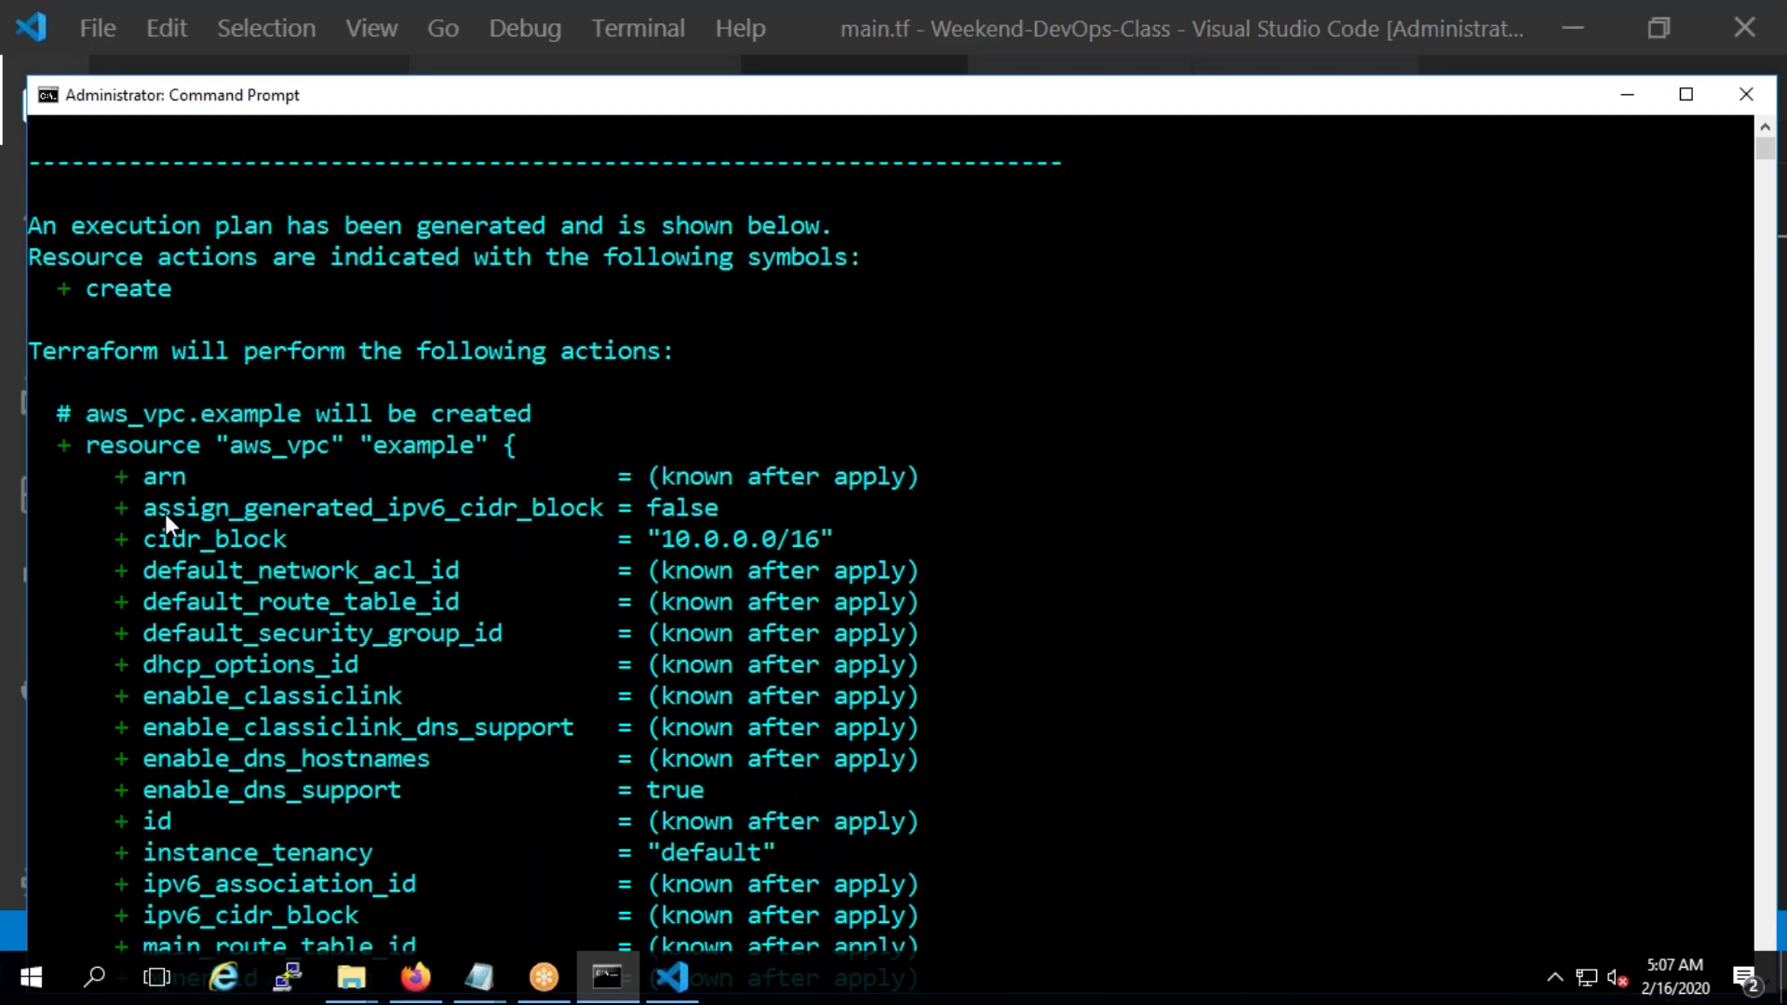
pyautogui.scroll(-1, 522, 622)
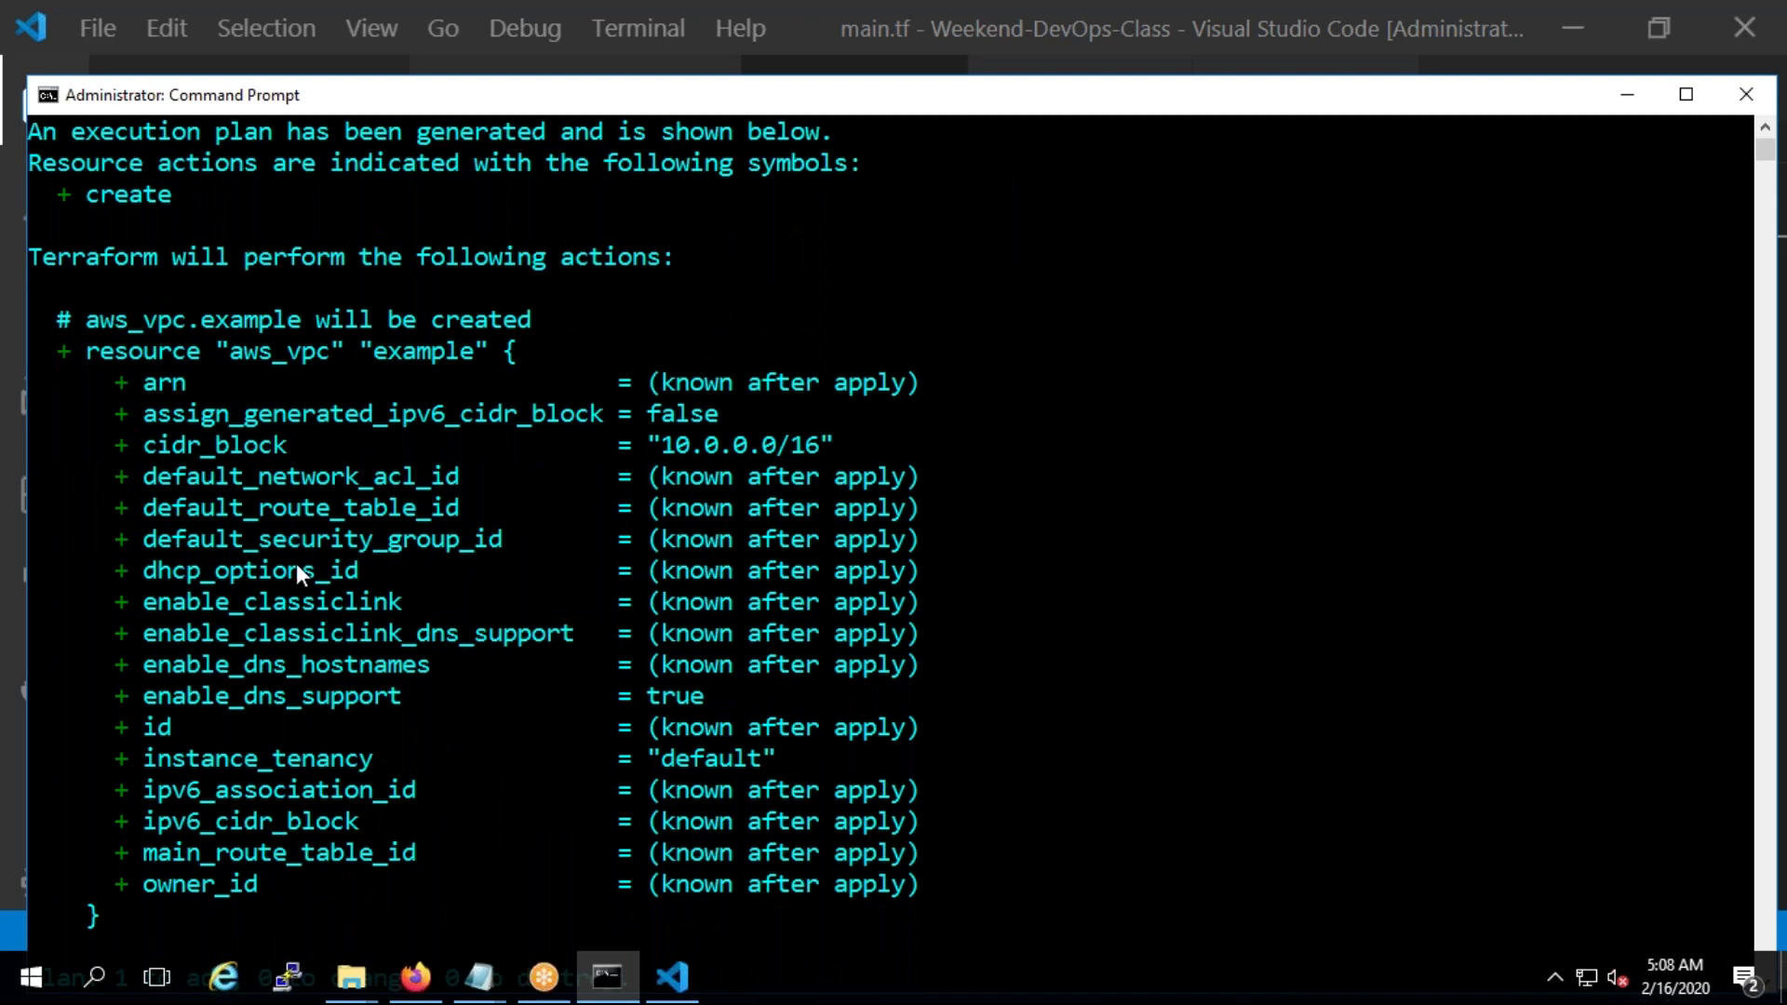
pyautogui.scroll(-2, 296, 569)
pyautogui.scroll(3, 447, 651)
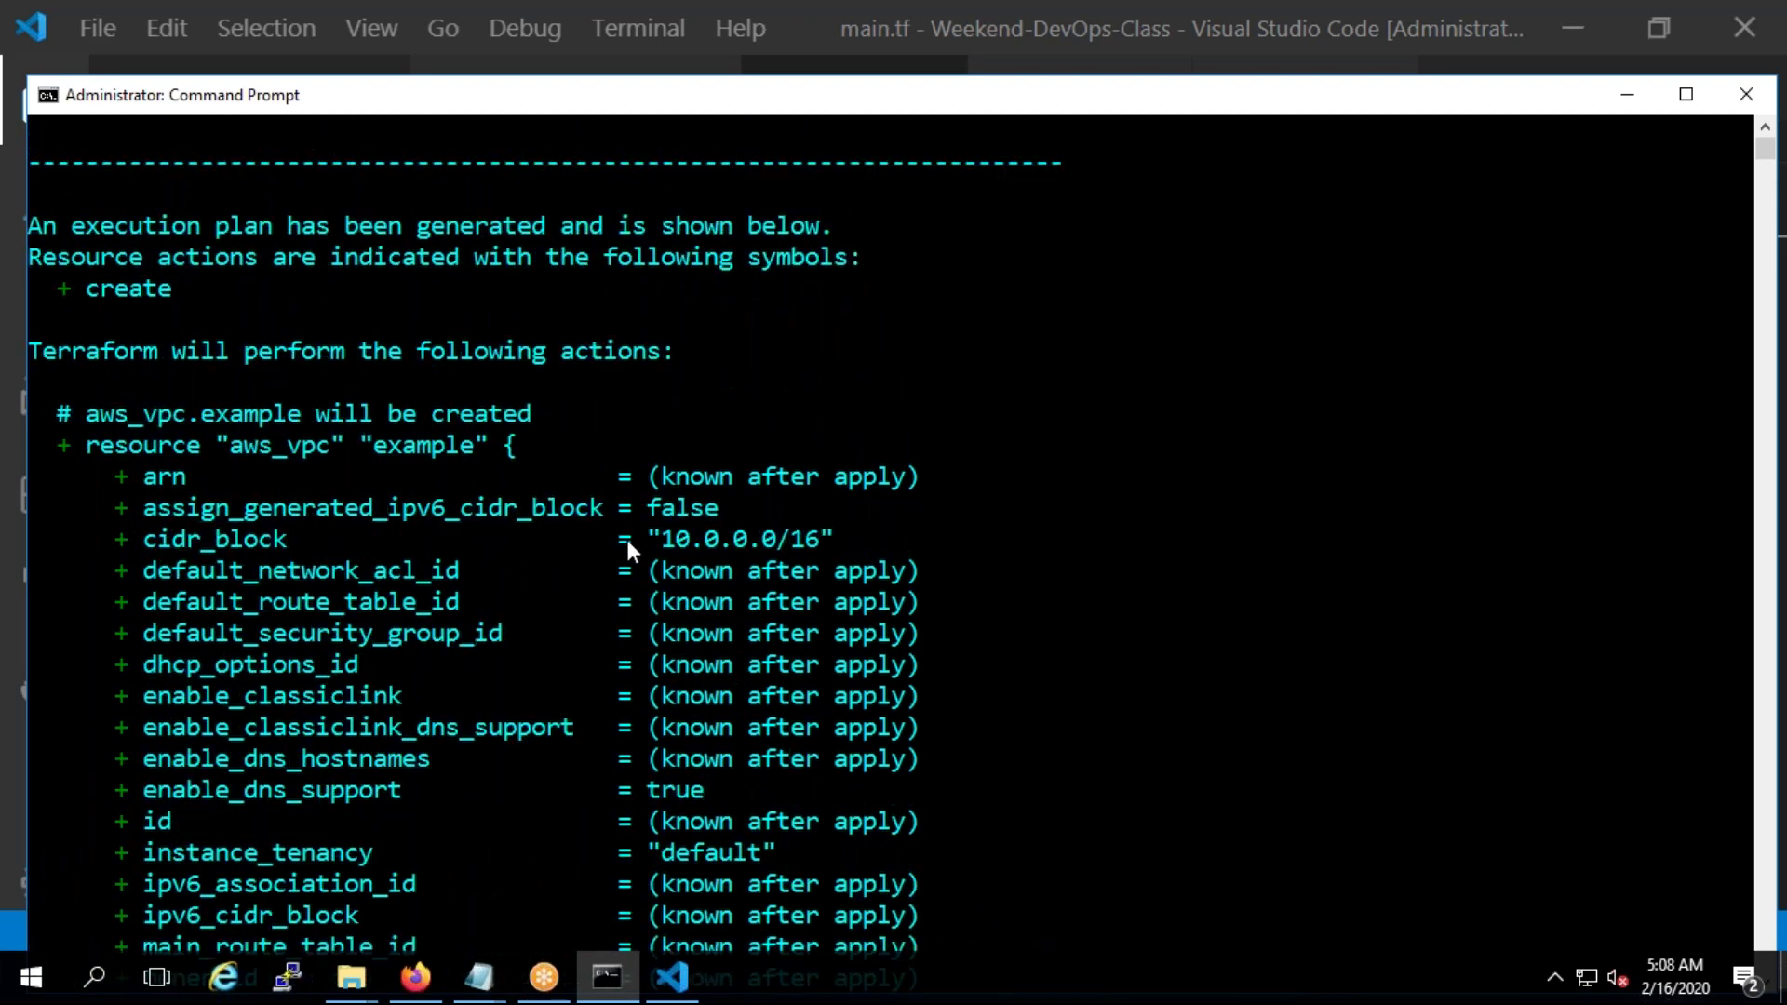
pyautogui.moveTo(666, 537); pyautogui.dragTo(689, 537)
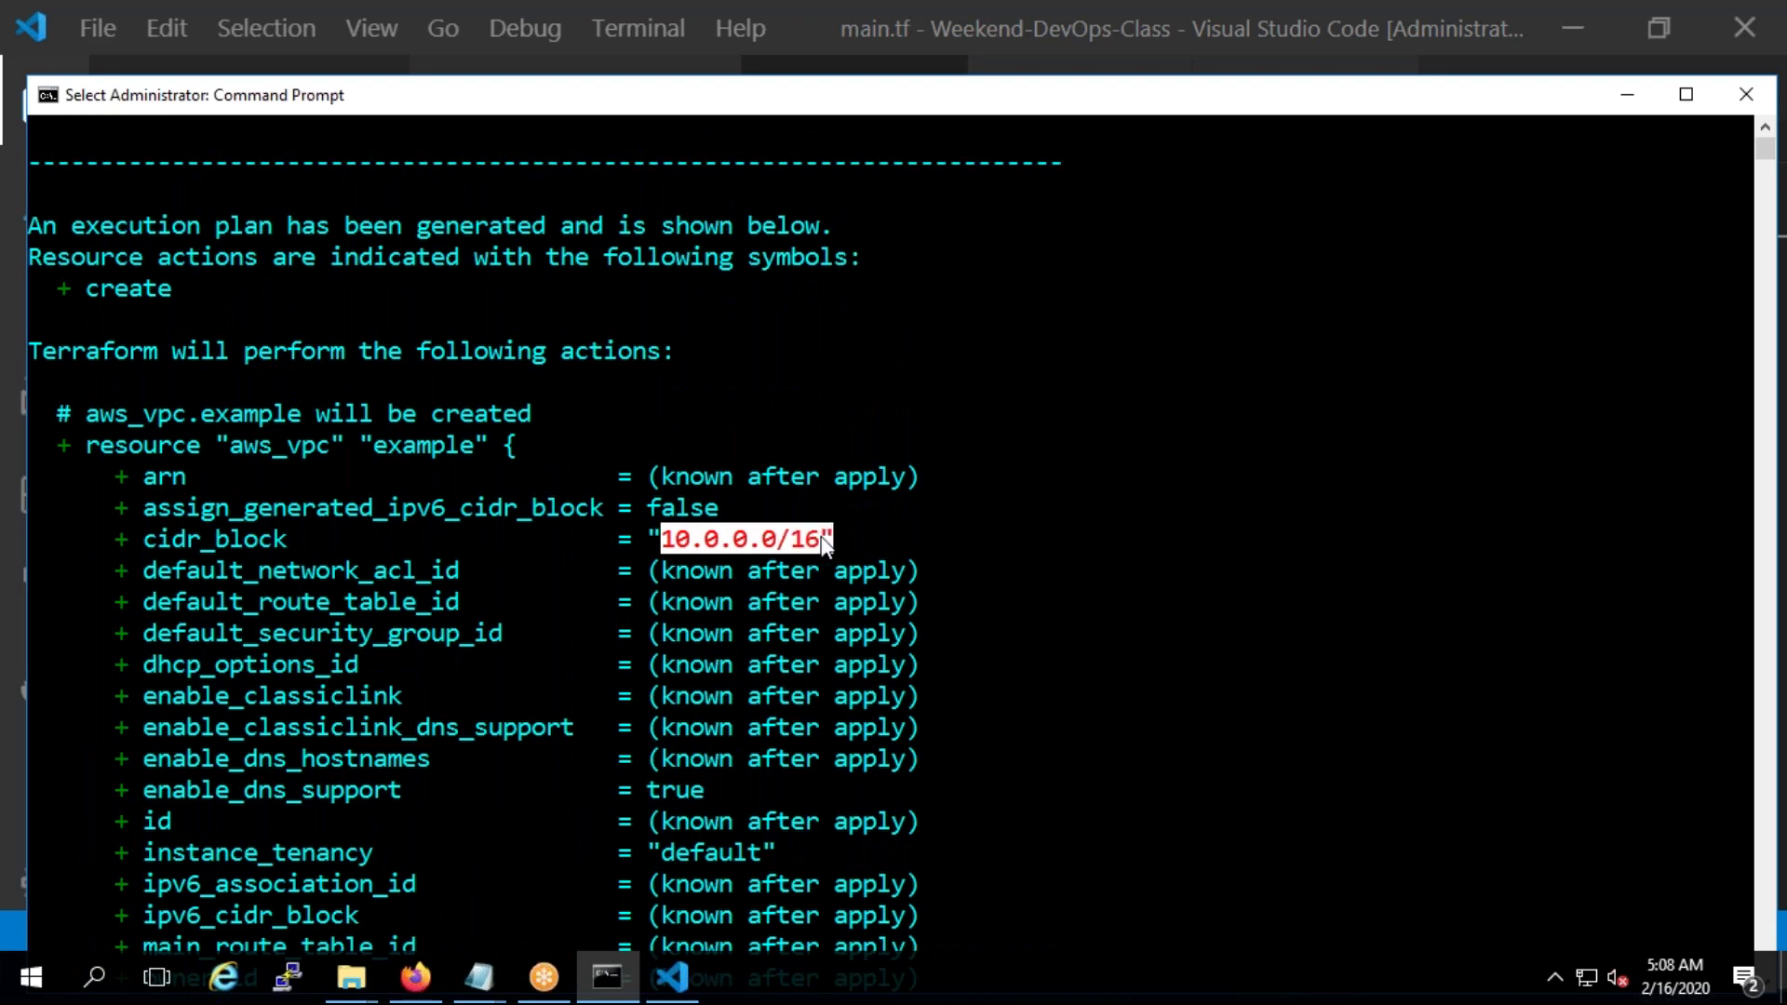
pyautogui.click(1041, 511)
pyautogui.scroll(-2, 903, 517)
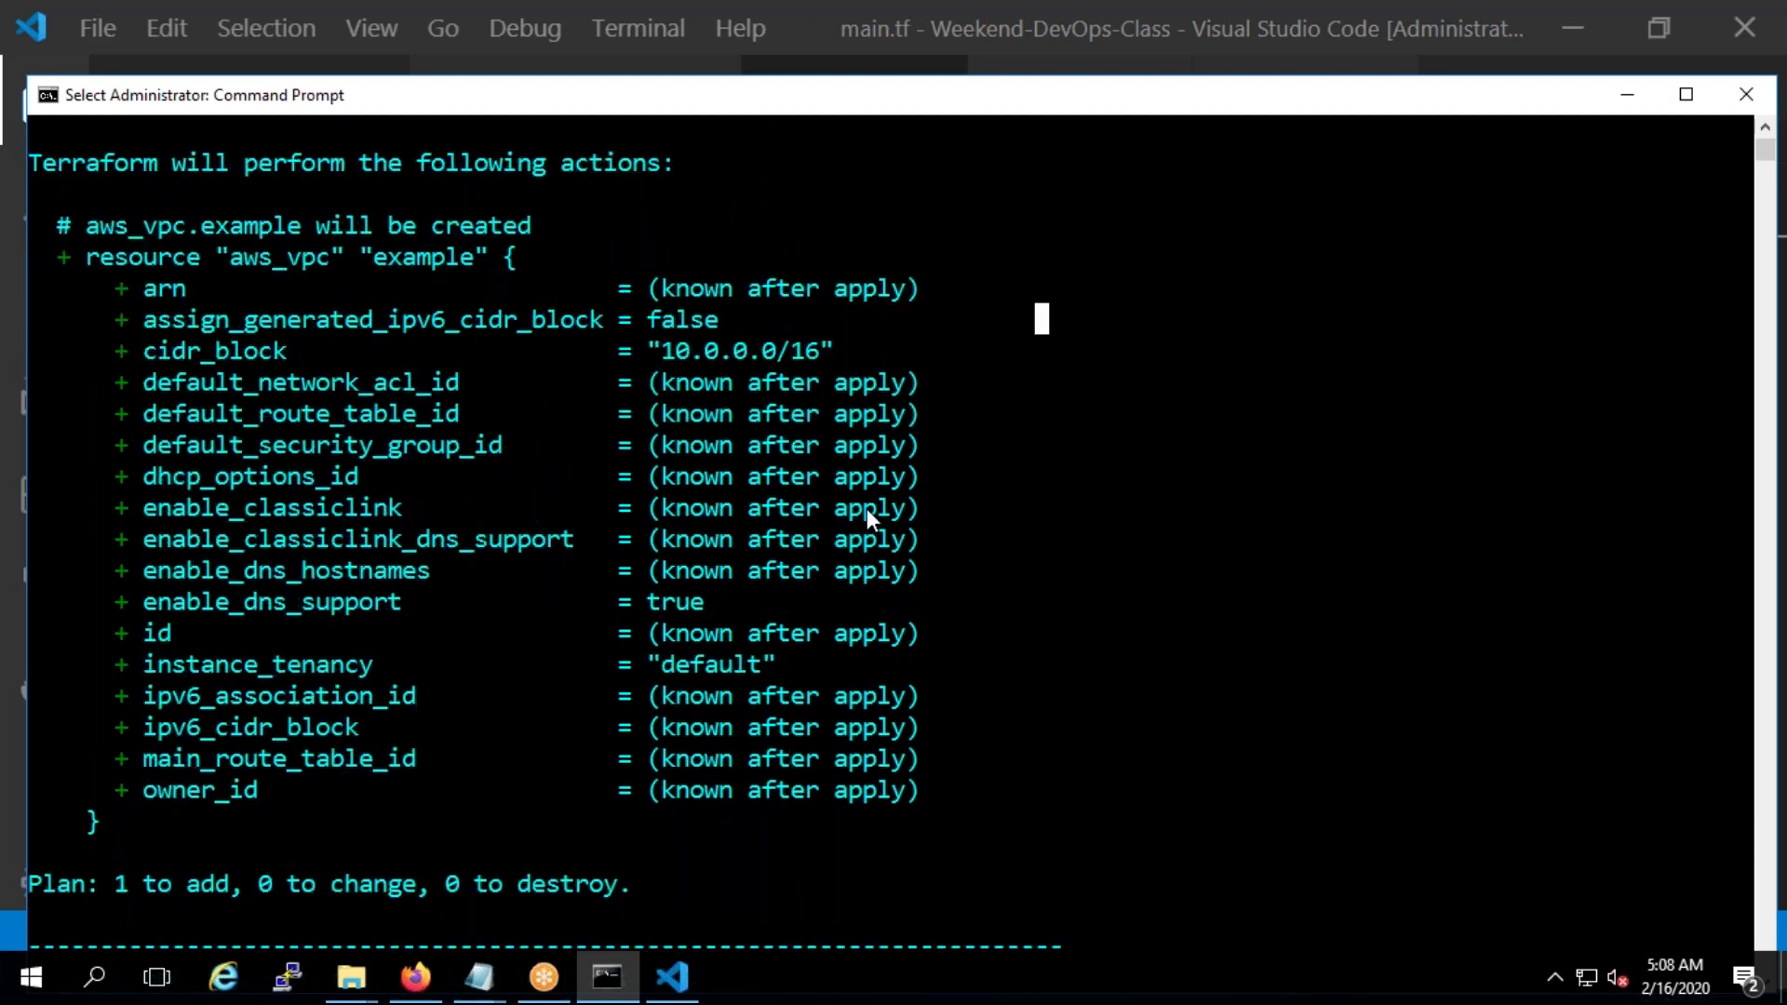
pyautogui.scroll(-6, 867, 510)
# Rerun terraform plan and look through its output again
pyautogui.press('Up')
pyautogui.press('Return')
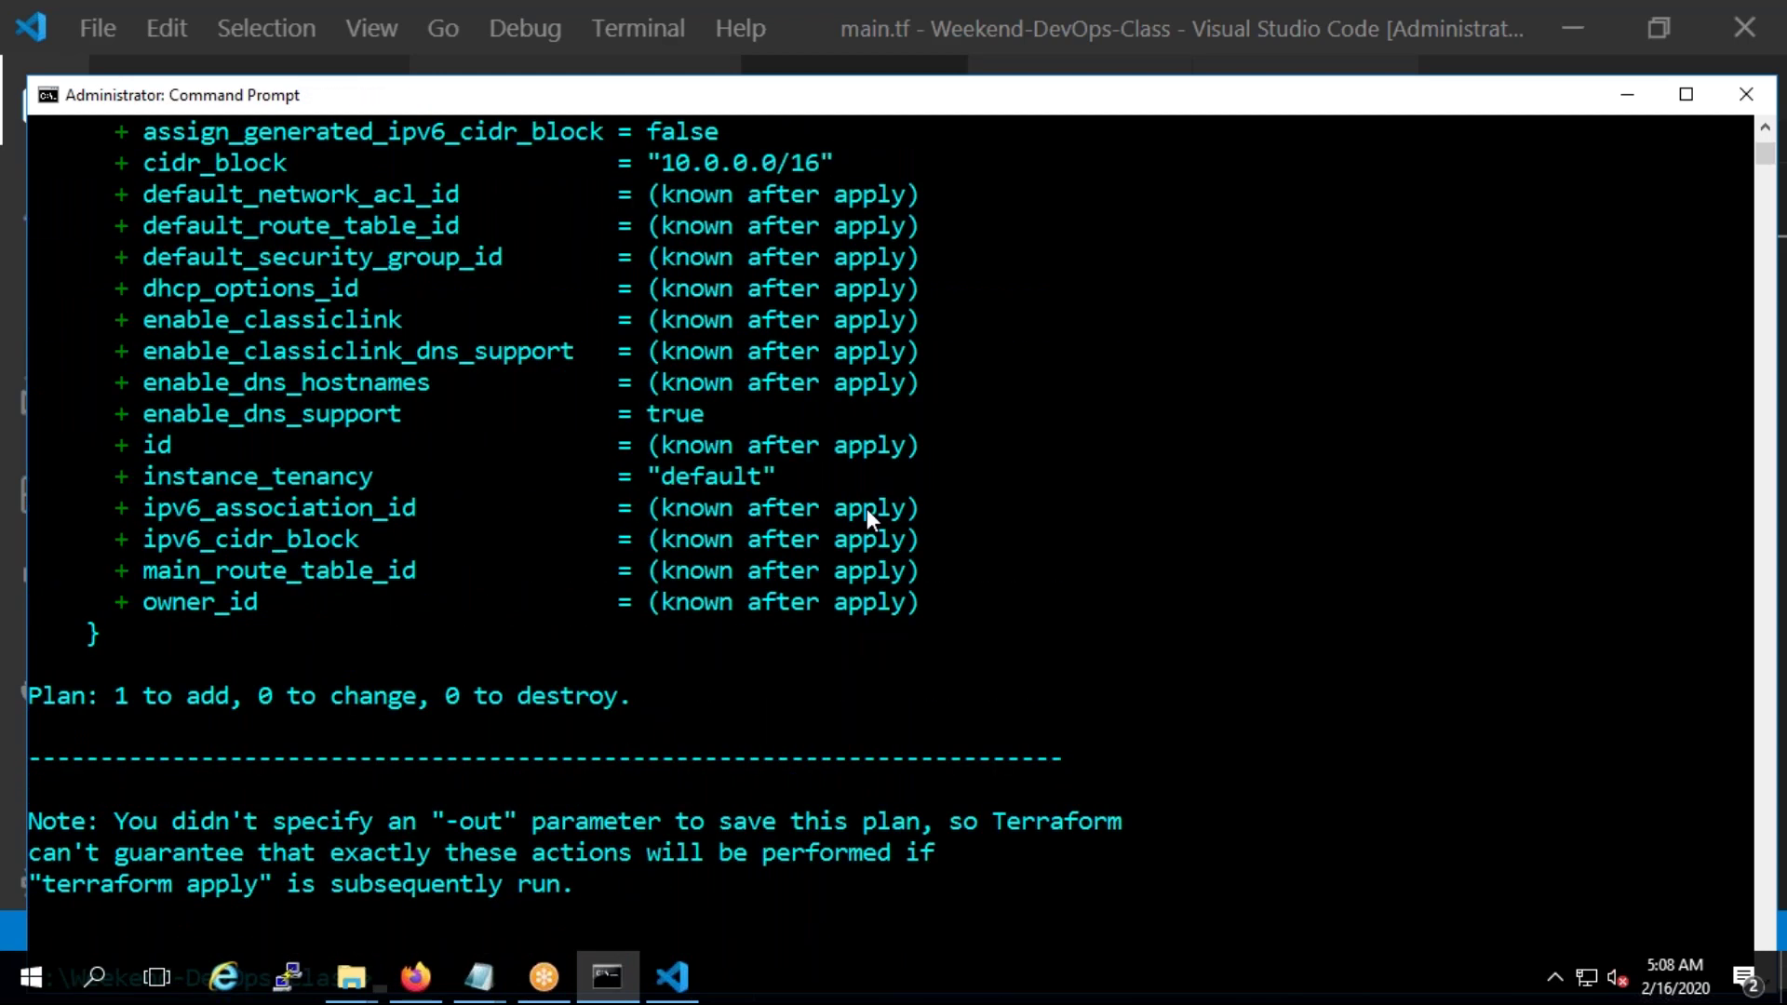
pyautogui.scroll(4, 884, 446)
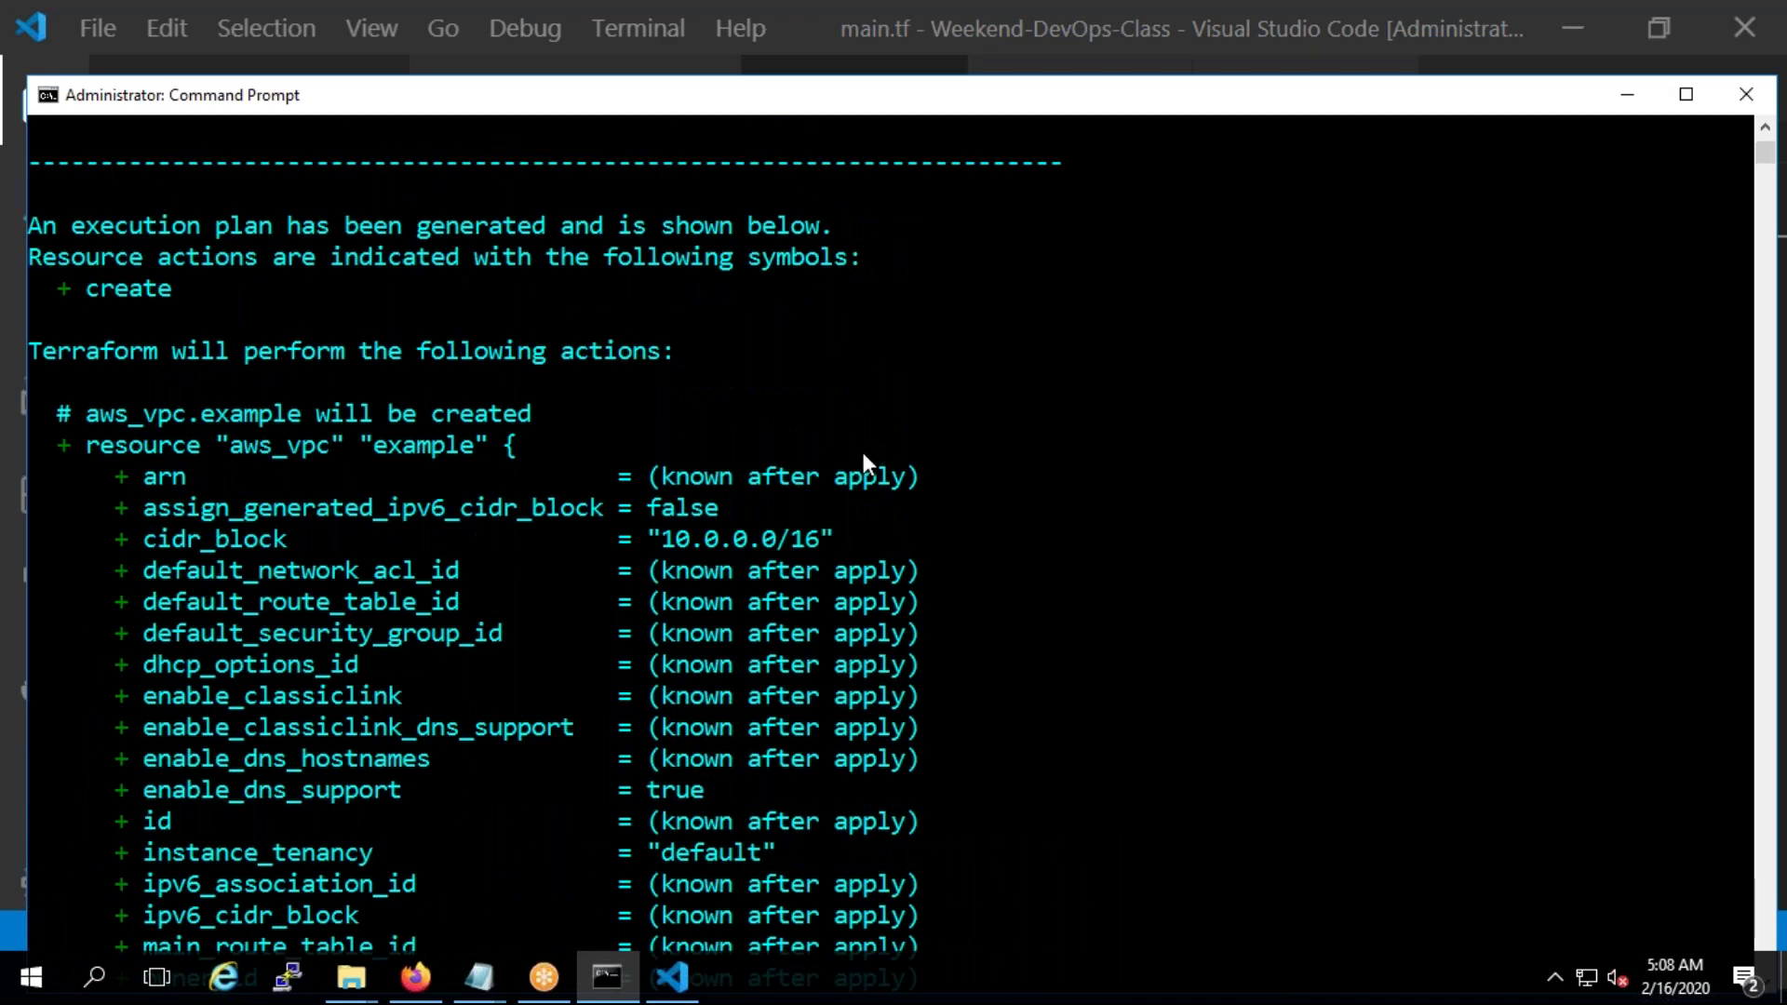
pyautogui.scroll(-8, 862, 452)
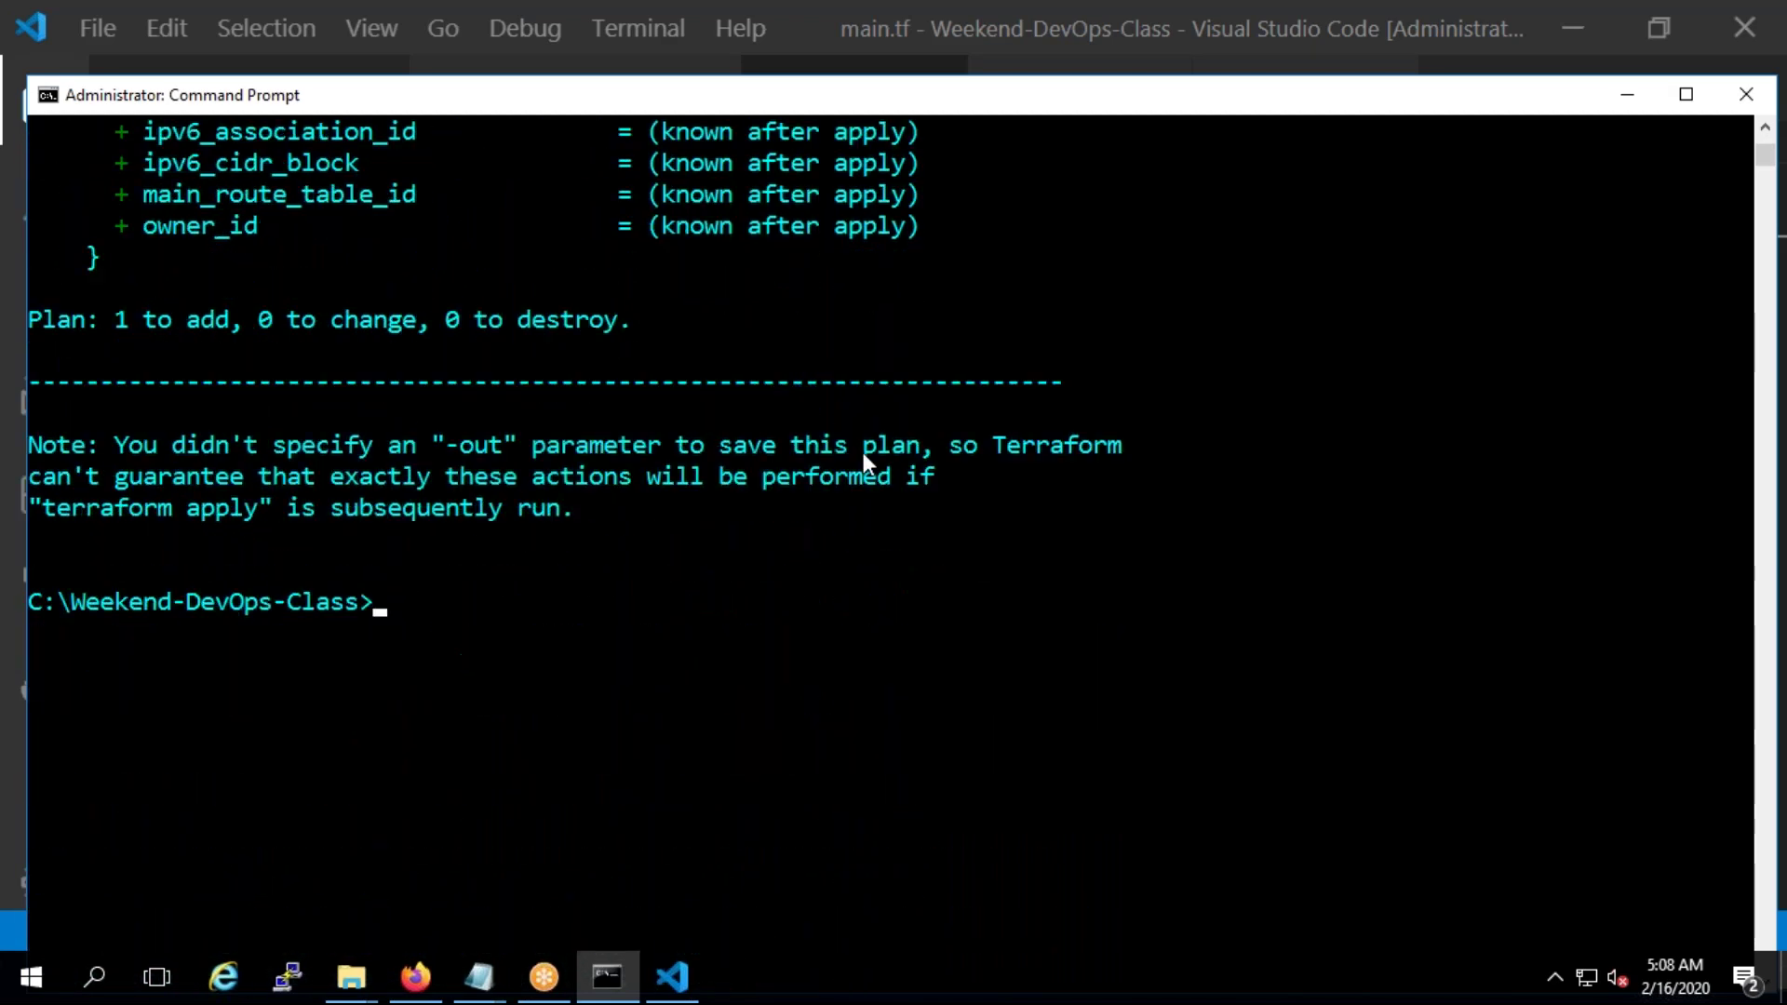
# Run terraform apply in the project folder
pyautogui.press('Up')
pyautogui.press('BackSpace')
pyautogui.press('BackSpace')
pyautogui.press('BackSpace')
pyautogui.press('BackSpace')
pyautogui.write('apply')
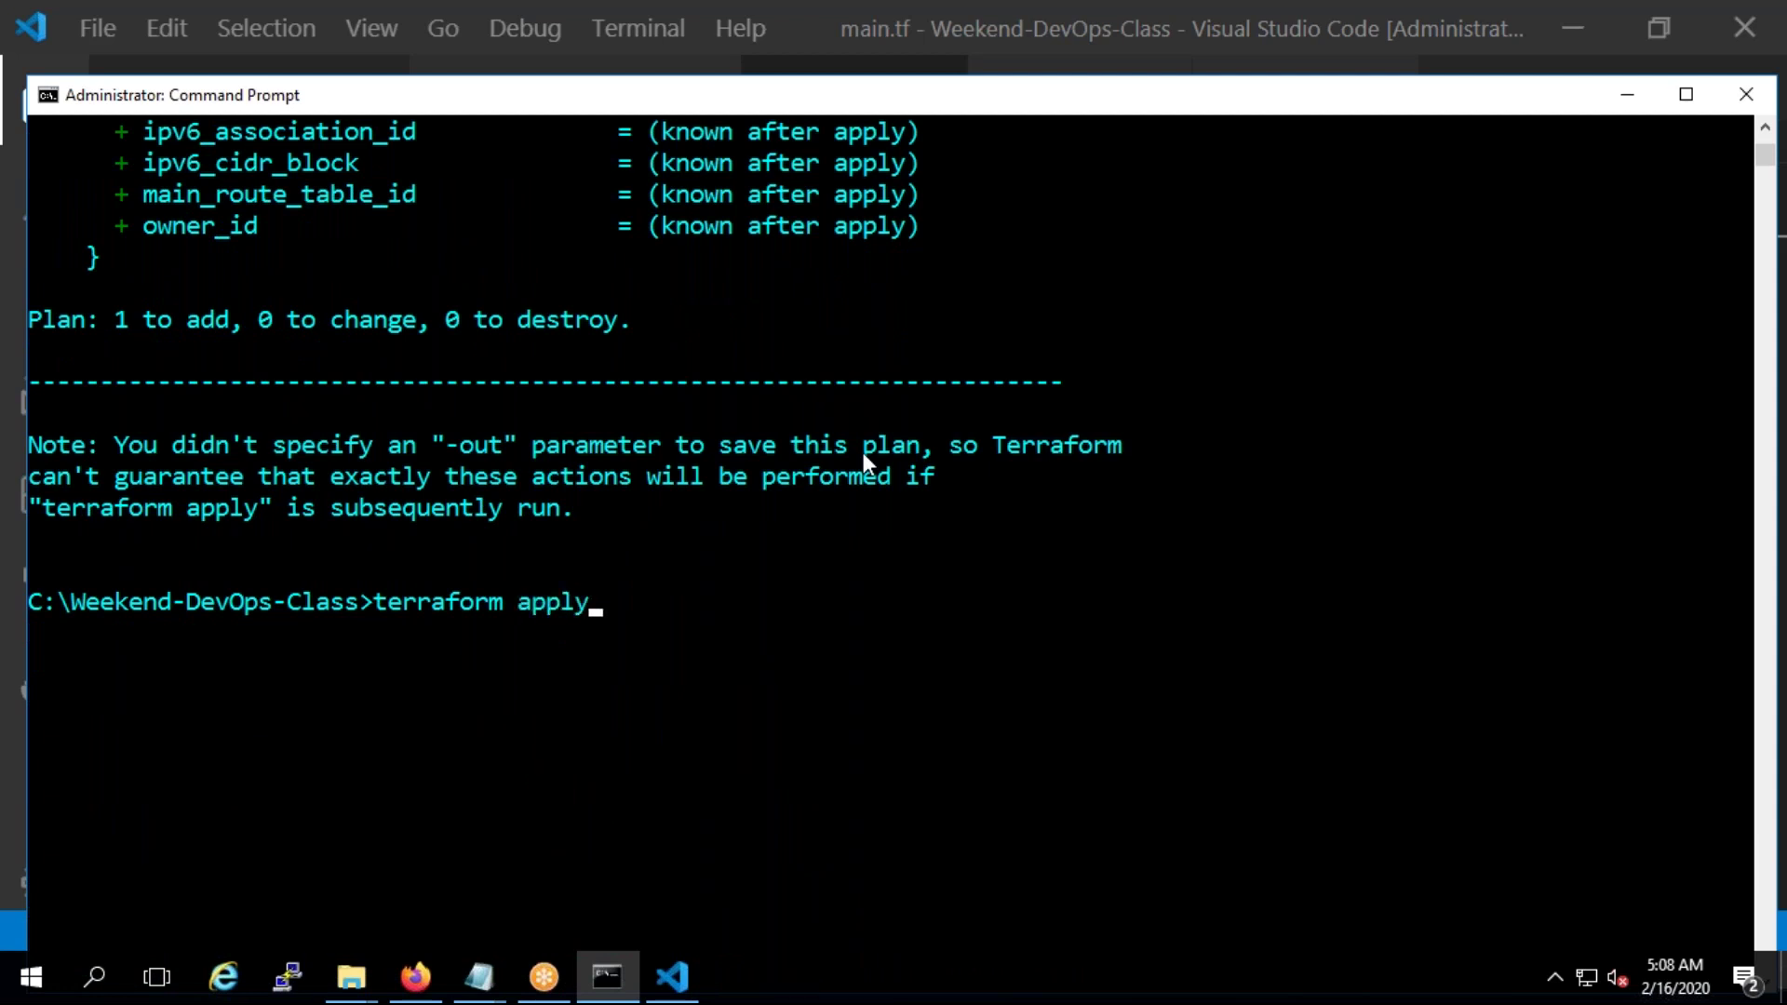
pyautogui.press('Return')
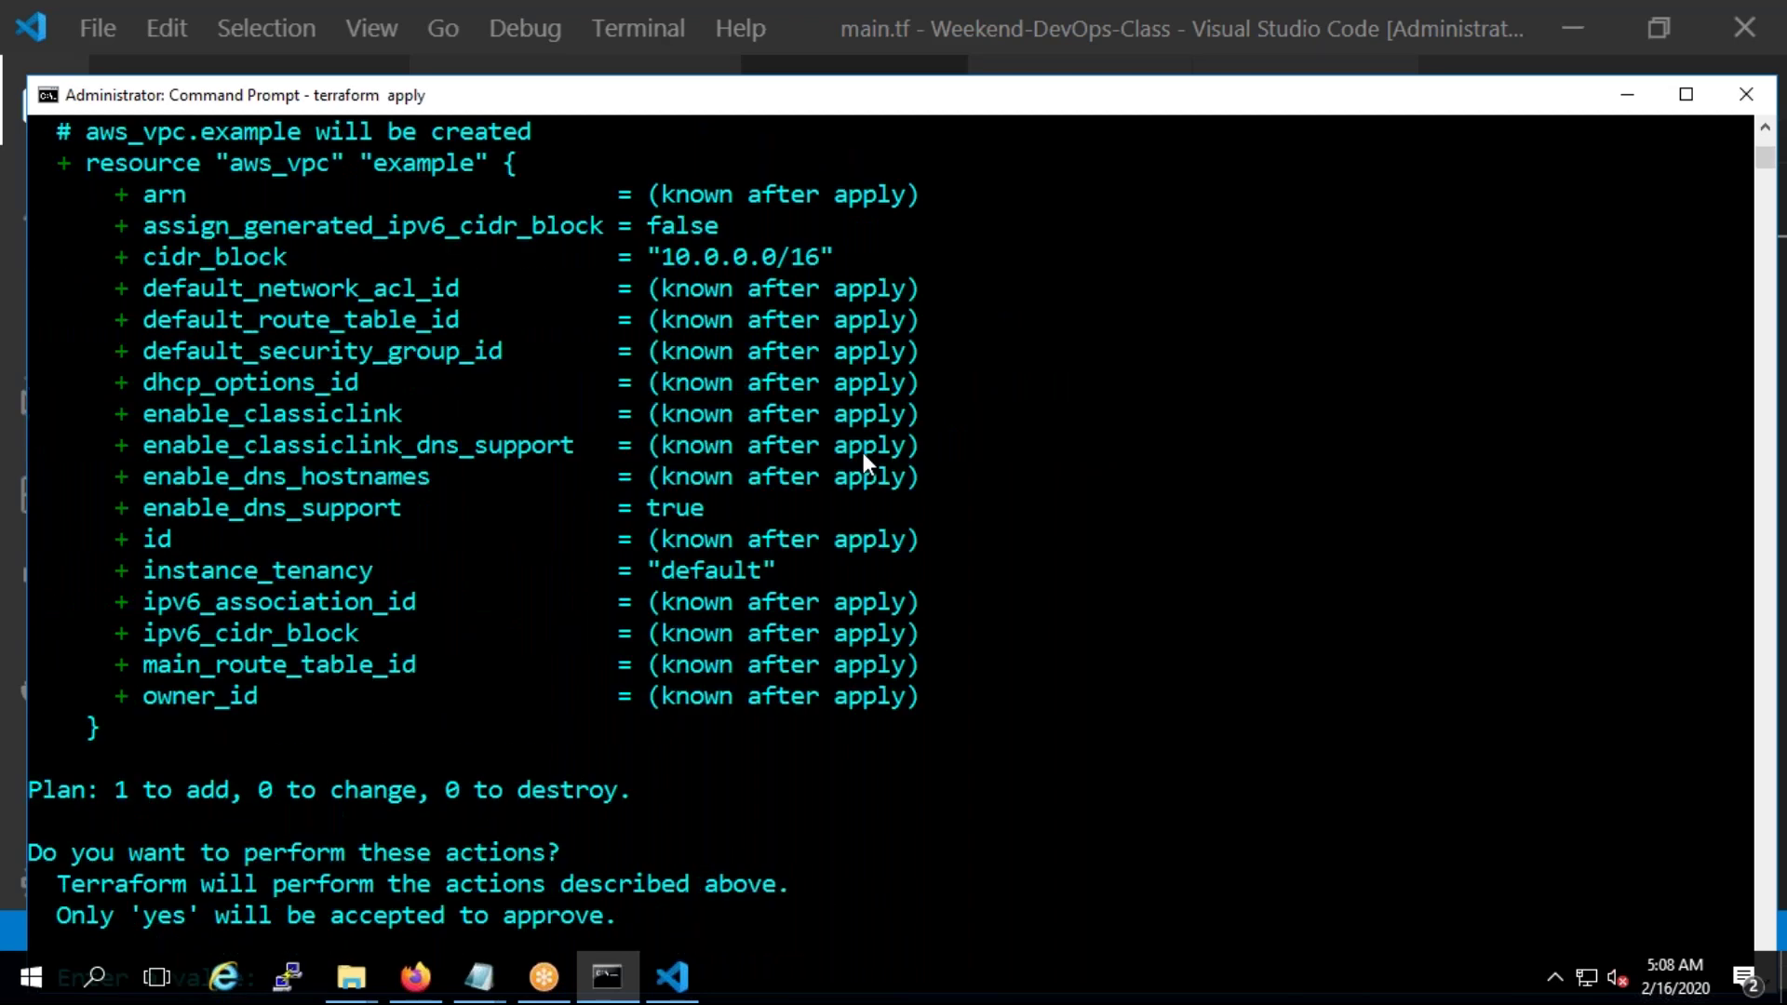
# Maximize the Command Prompt window and approve the VPC creation with yes
pyautogui.doubleClick(1007, 101)
pyautogui.write('ys')
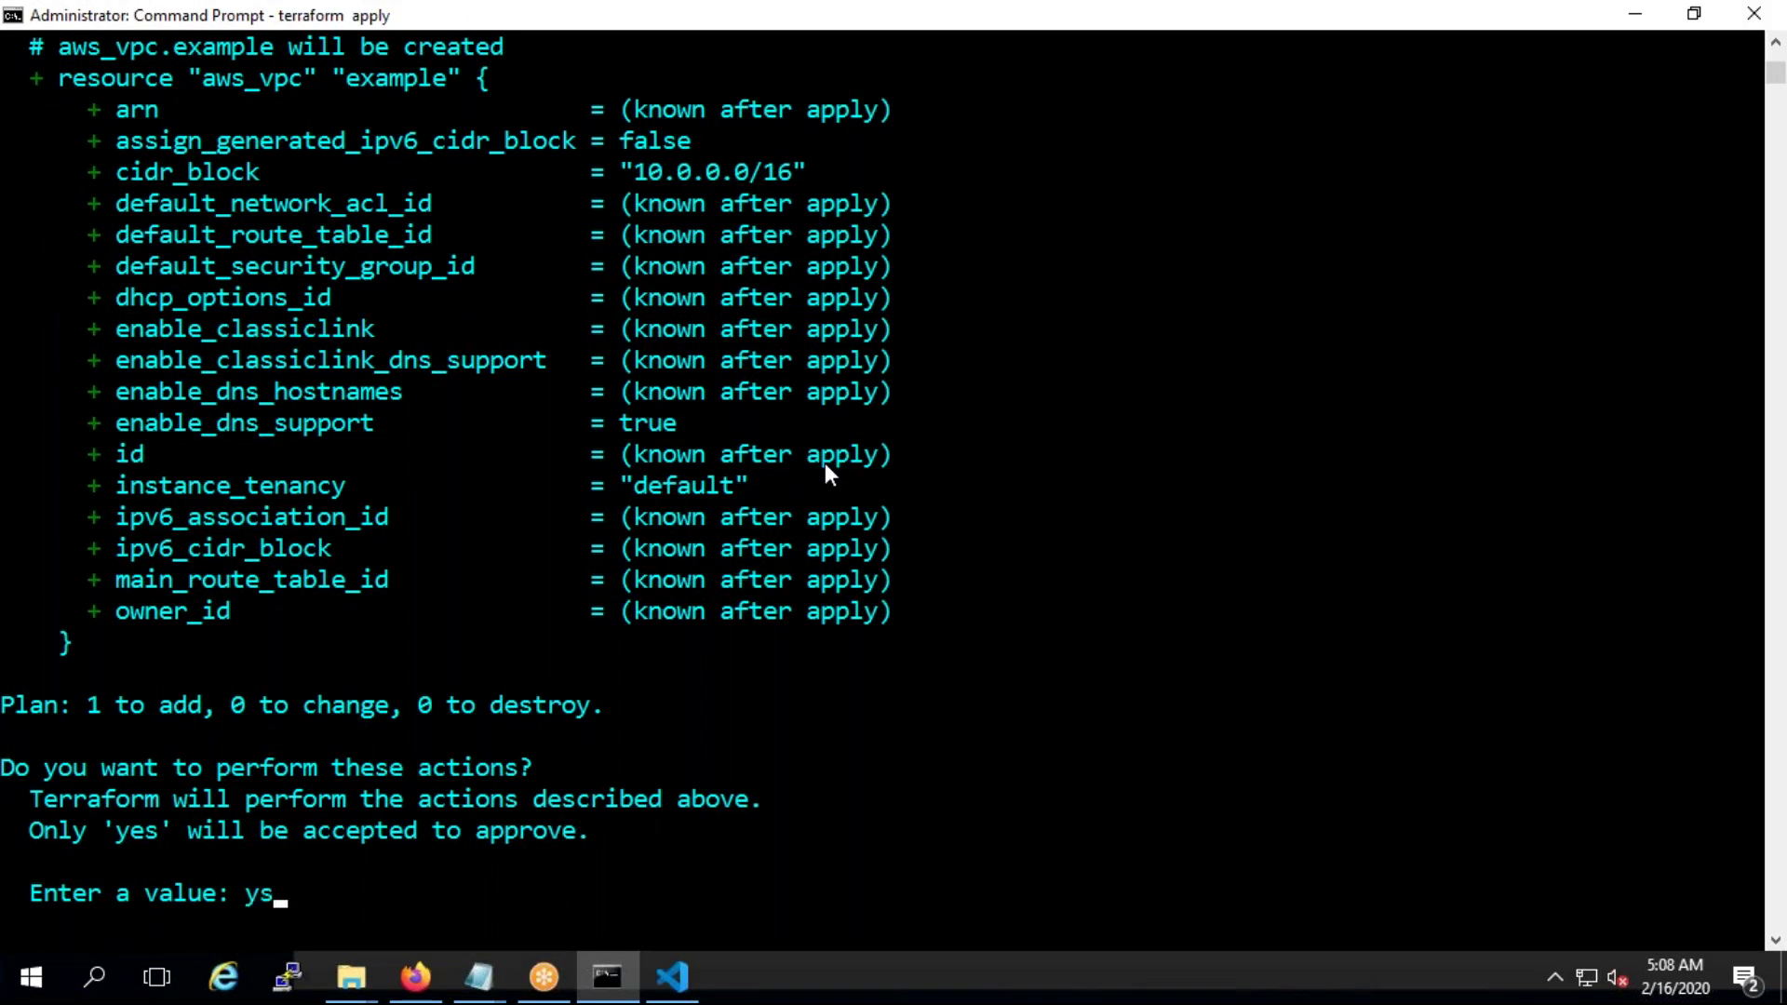
pyautogui.press('BackSpace')
pyautogui.write('es')
pyautogui.press('Return')
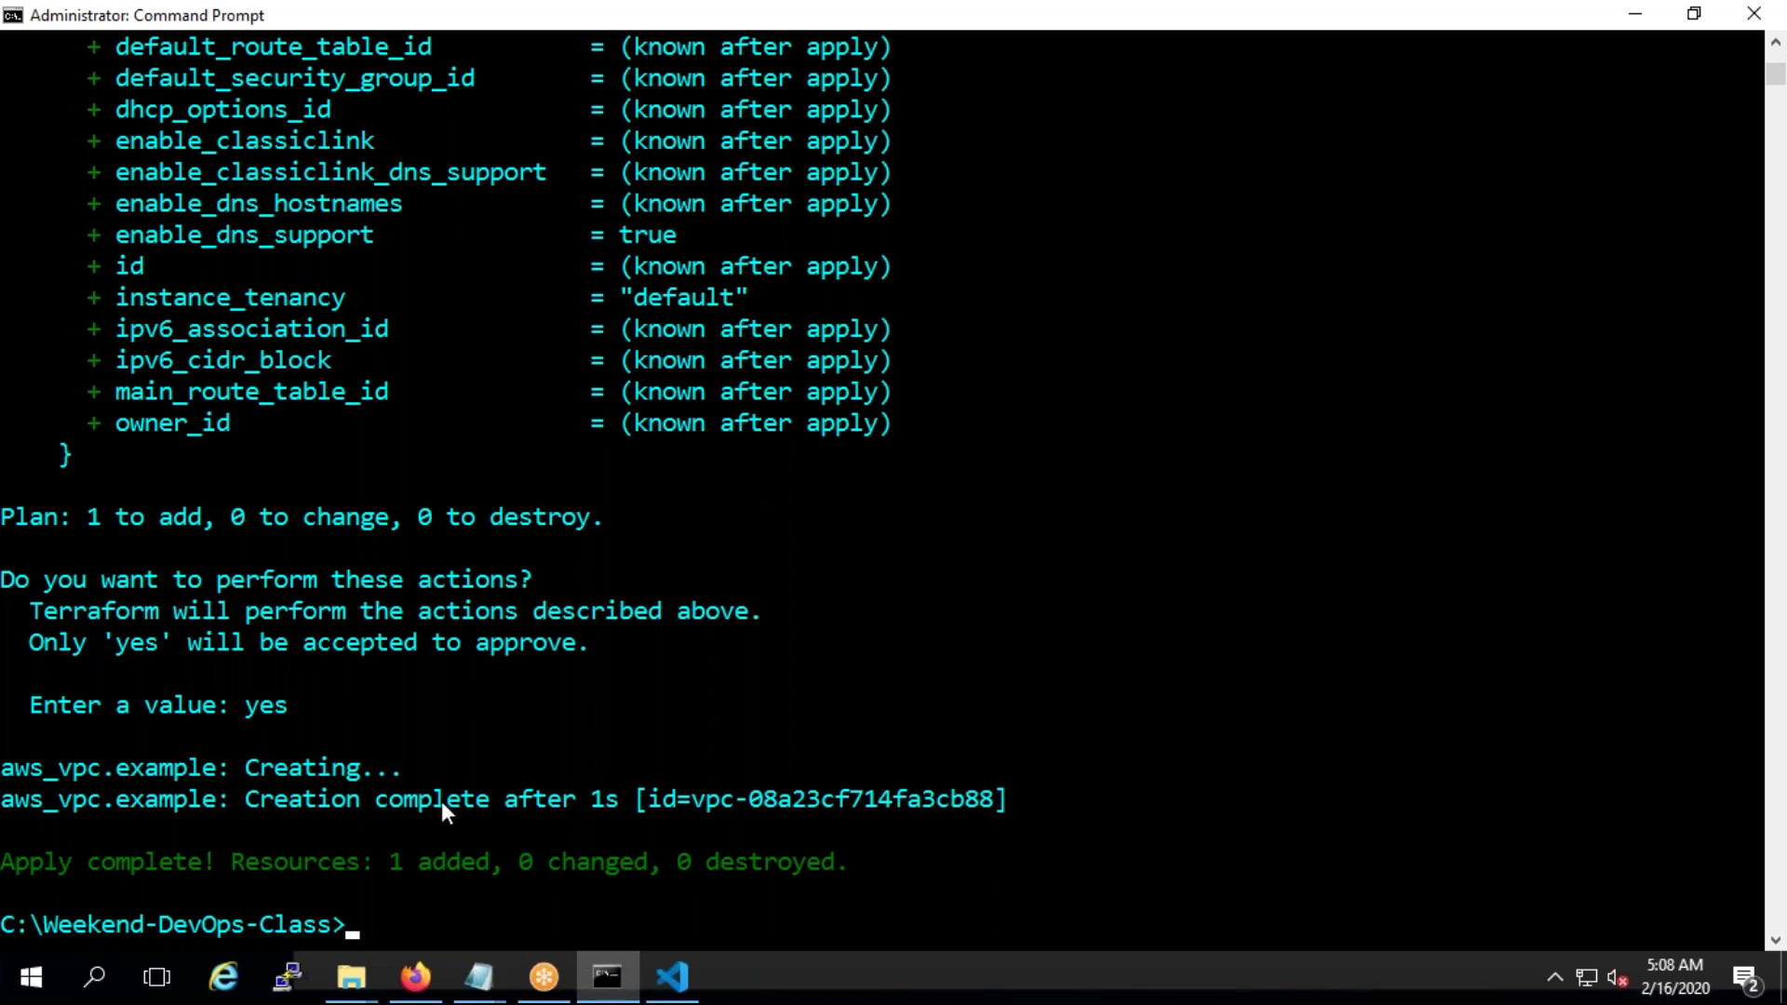
# Switch to the EC2 console in Firefox and open the VPC service in a new tab from the services list
pyautogui.click(425, 973)
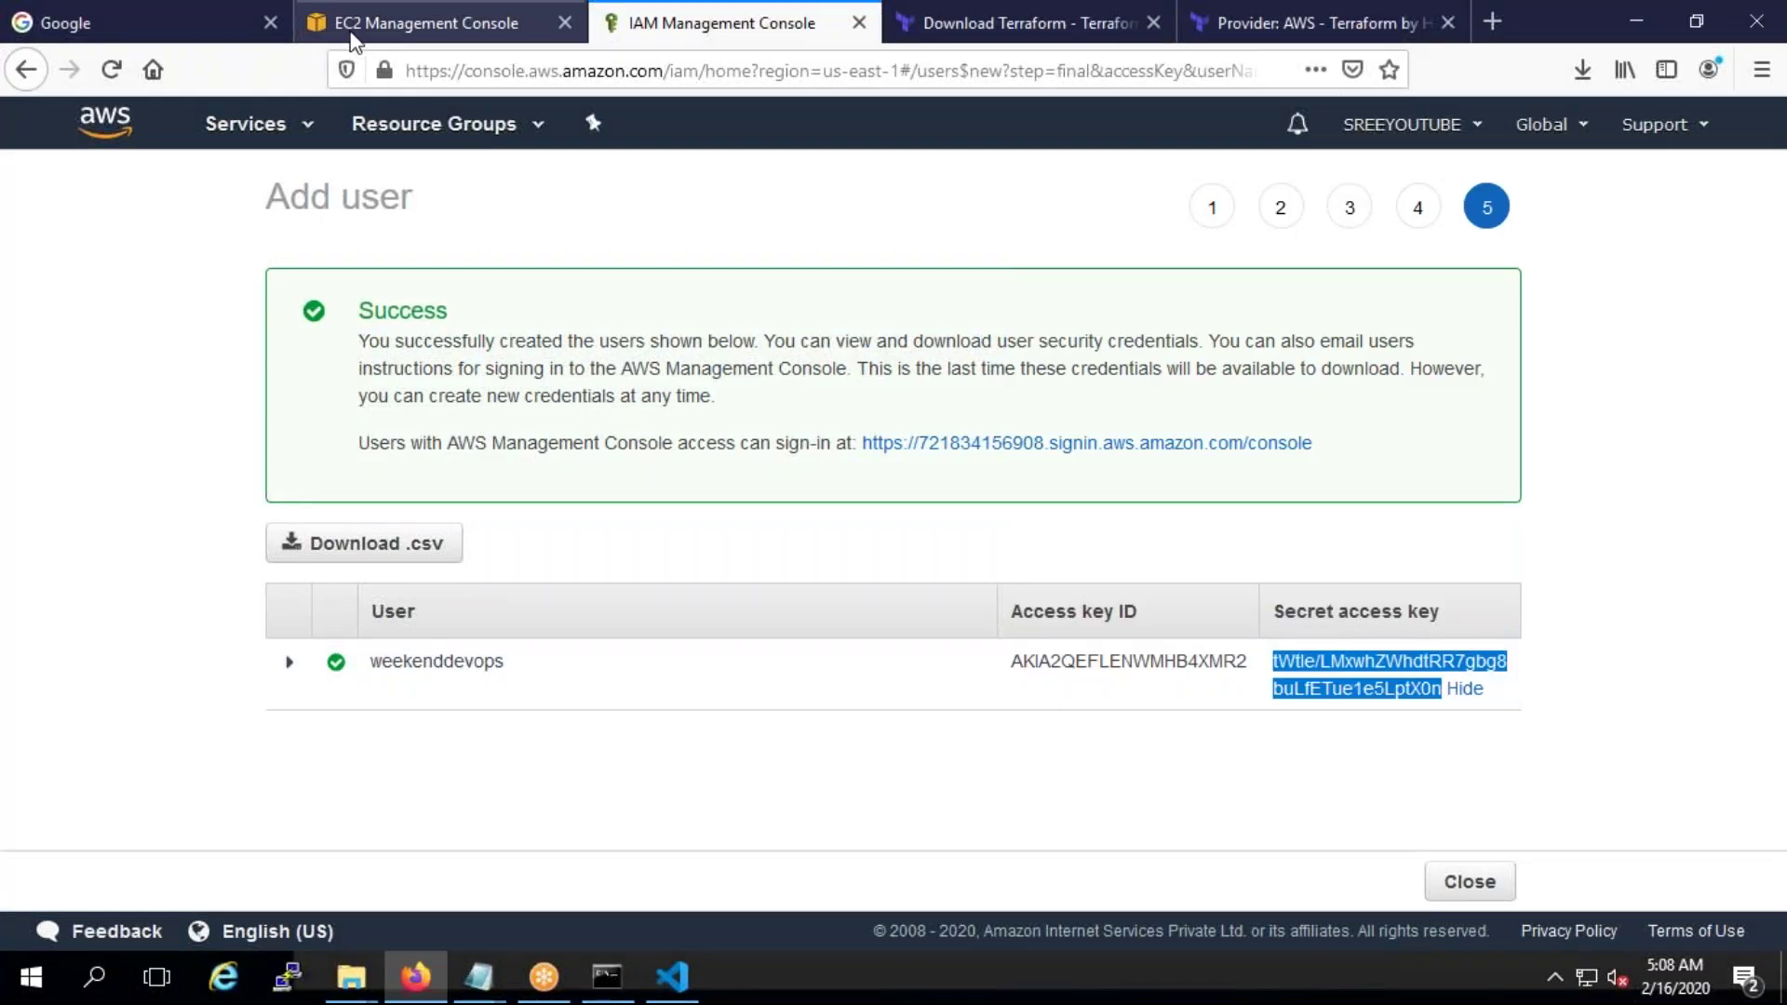
pyautogui.click(377, 23)
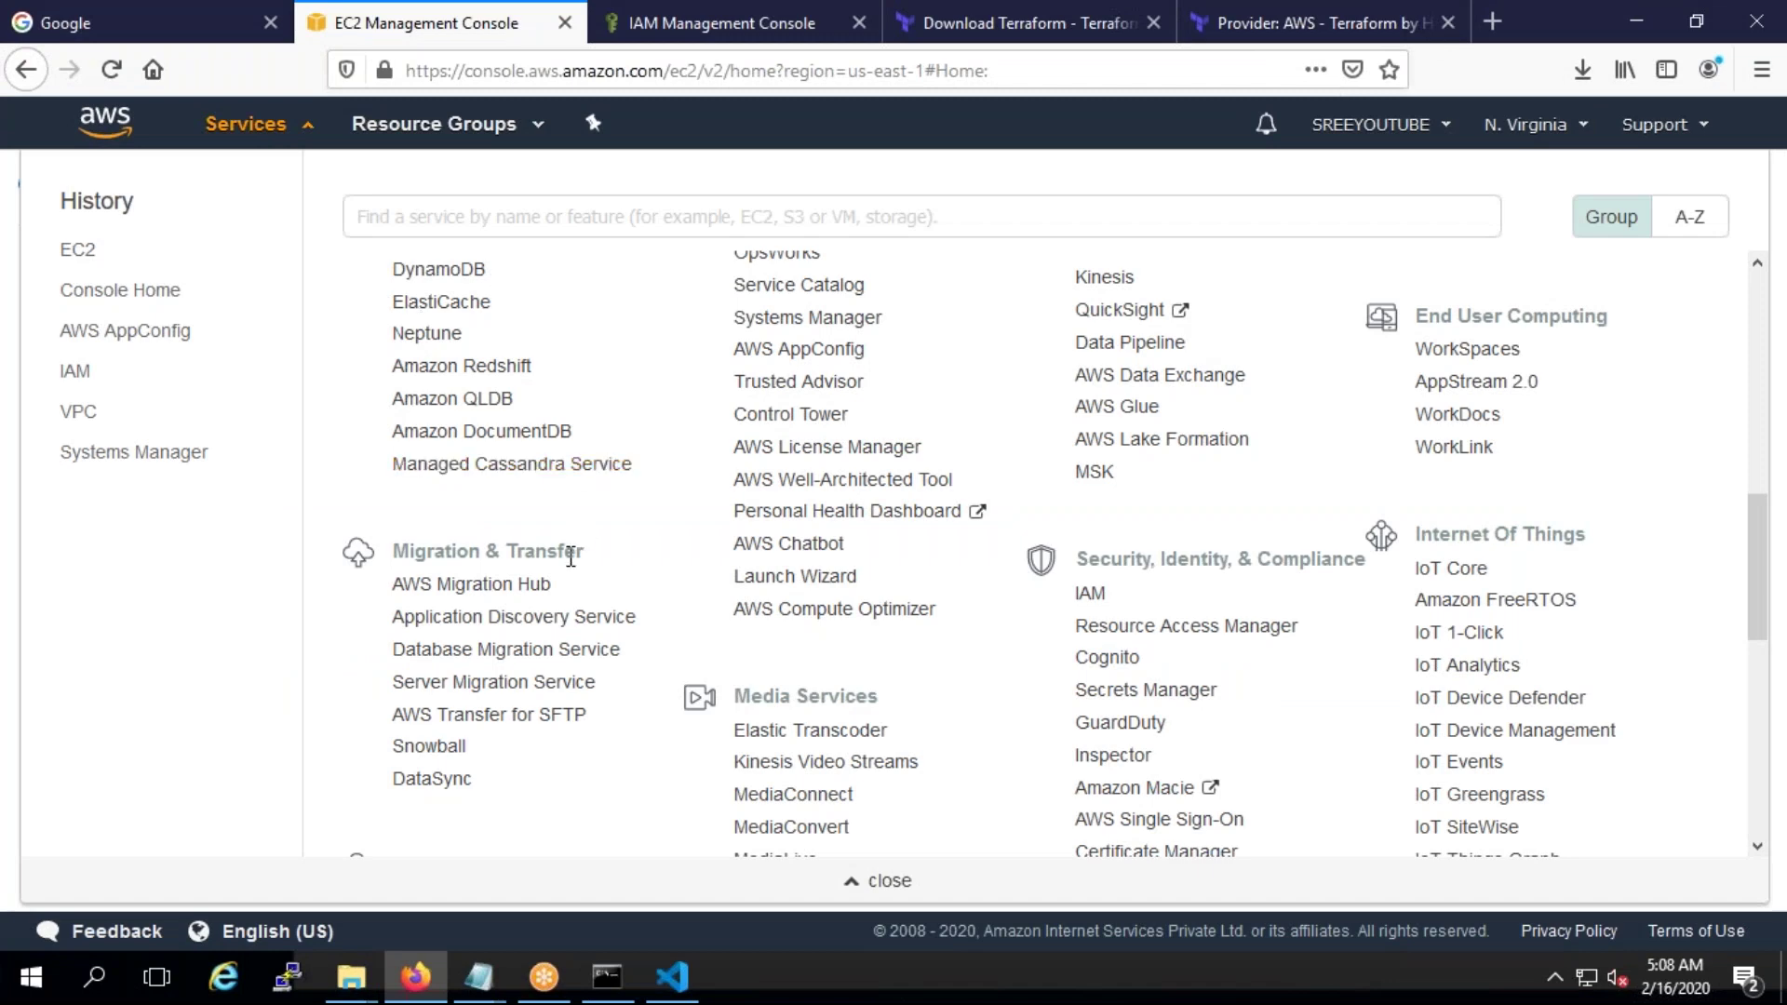
pyautogui.scroll(-7, 568, 577)
pyautogui.scroll(-1, 515, 677)
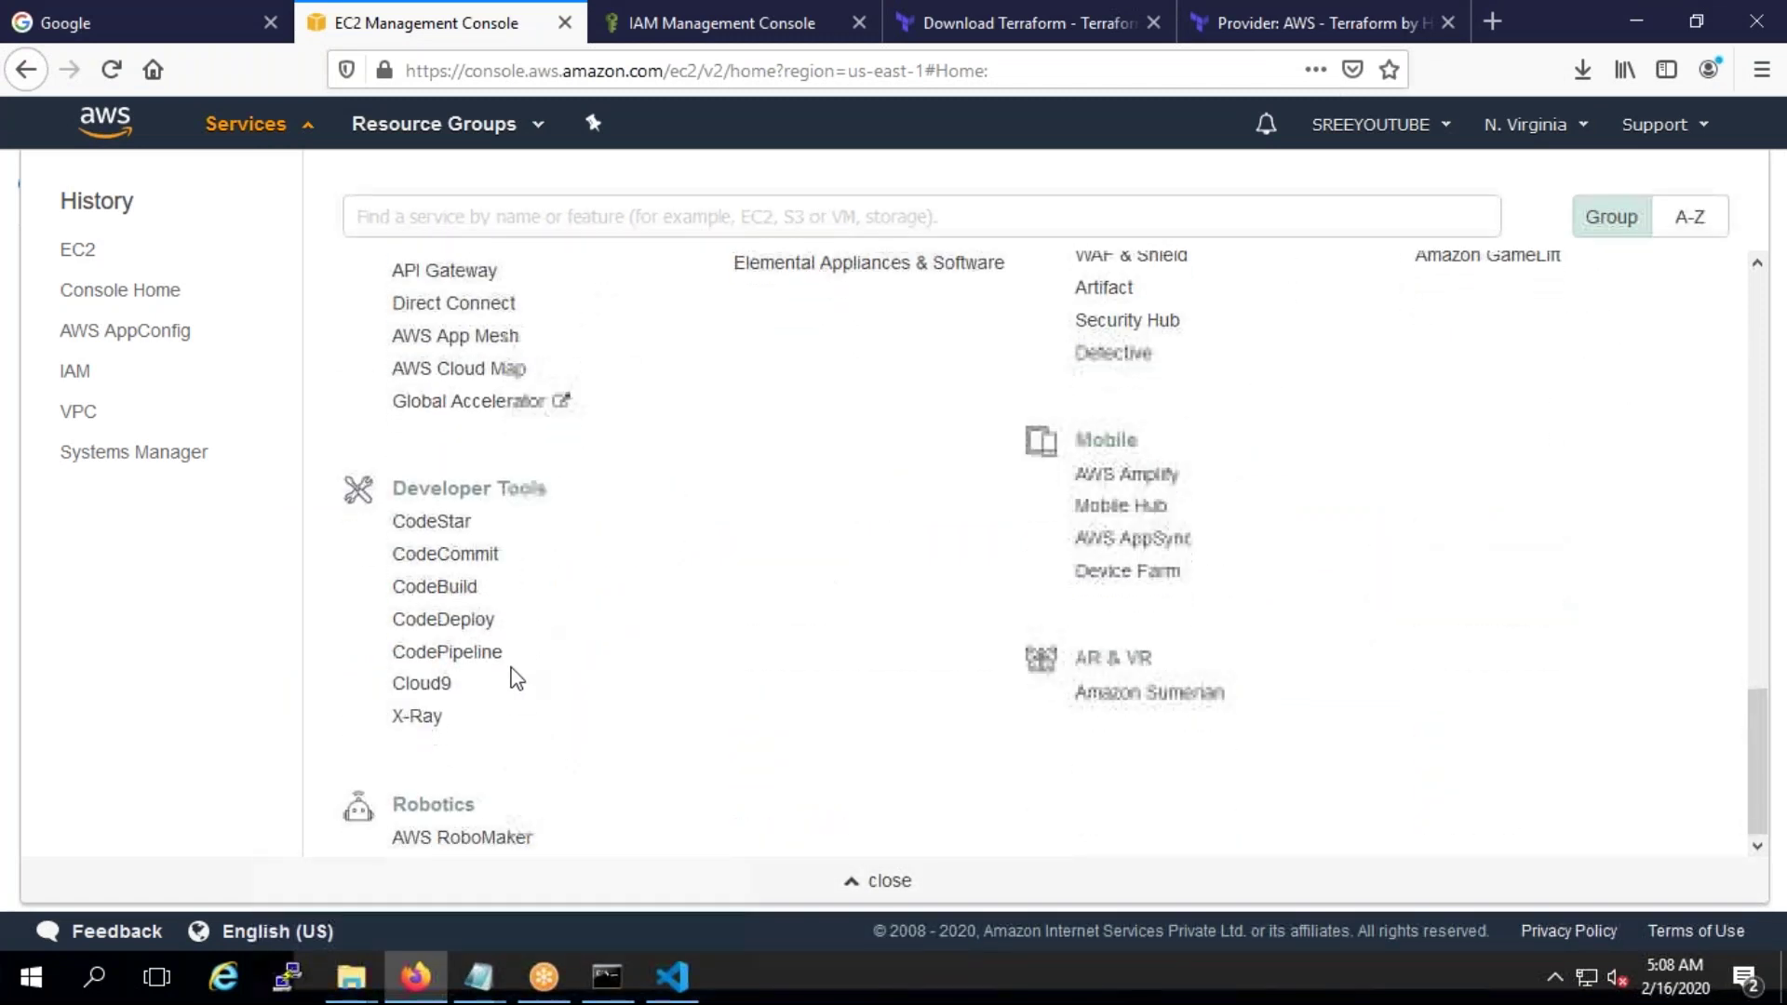
pyautogui.scroll(8, 514, 677)
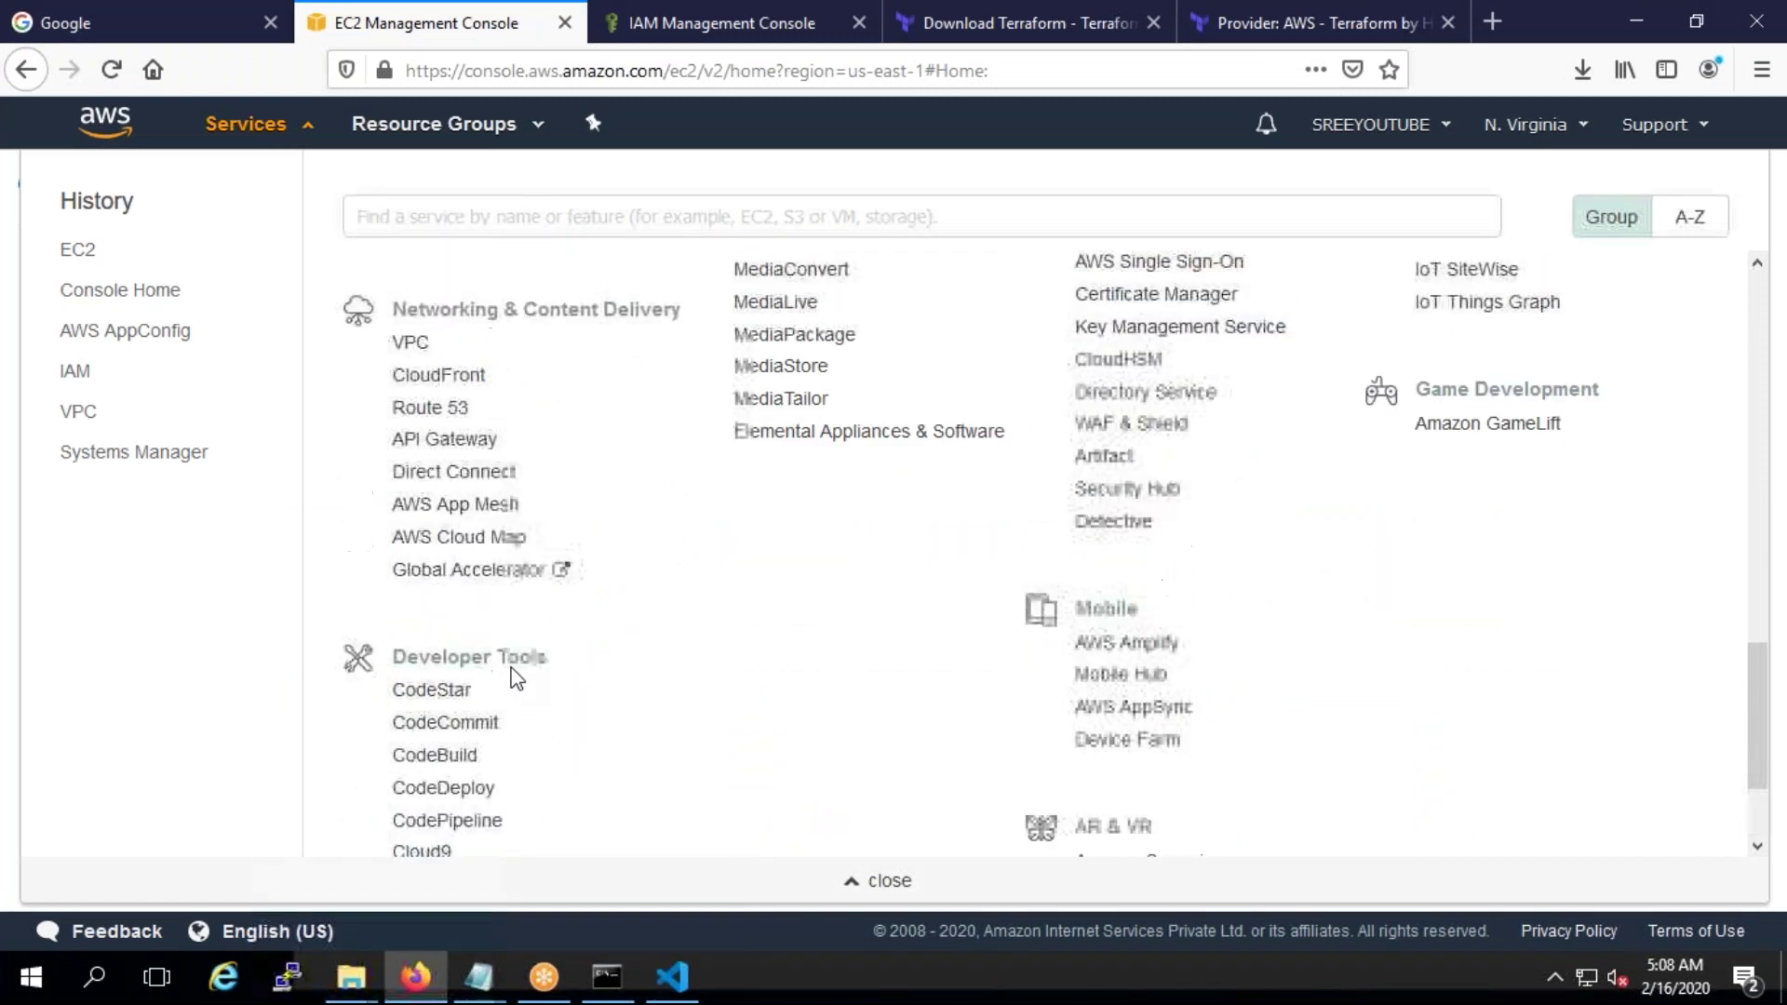
pyautogui.scroll(-6, 514, 678)
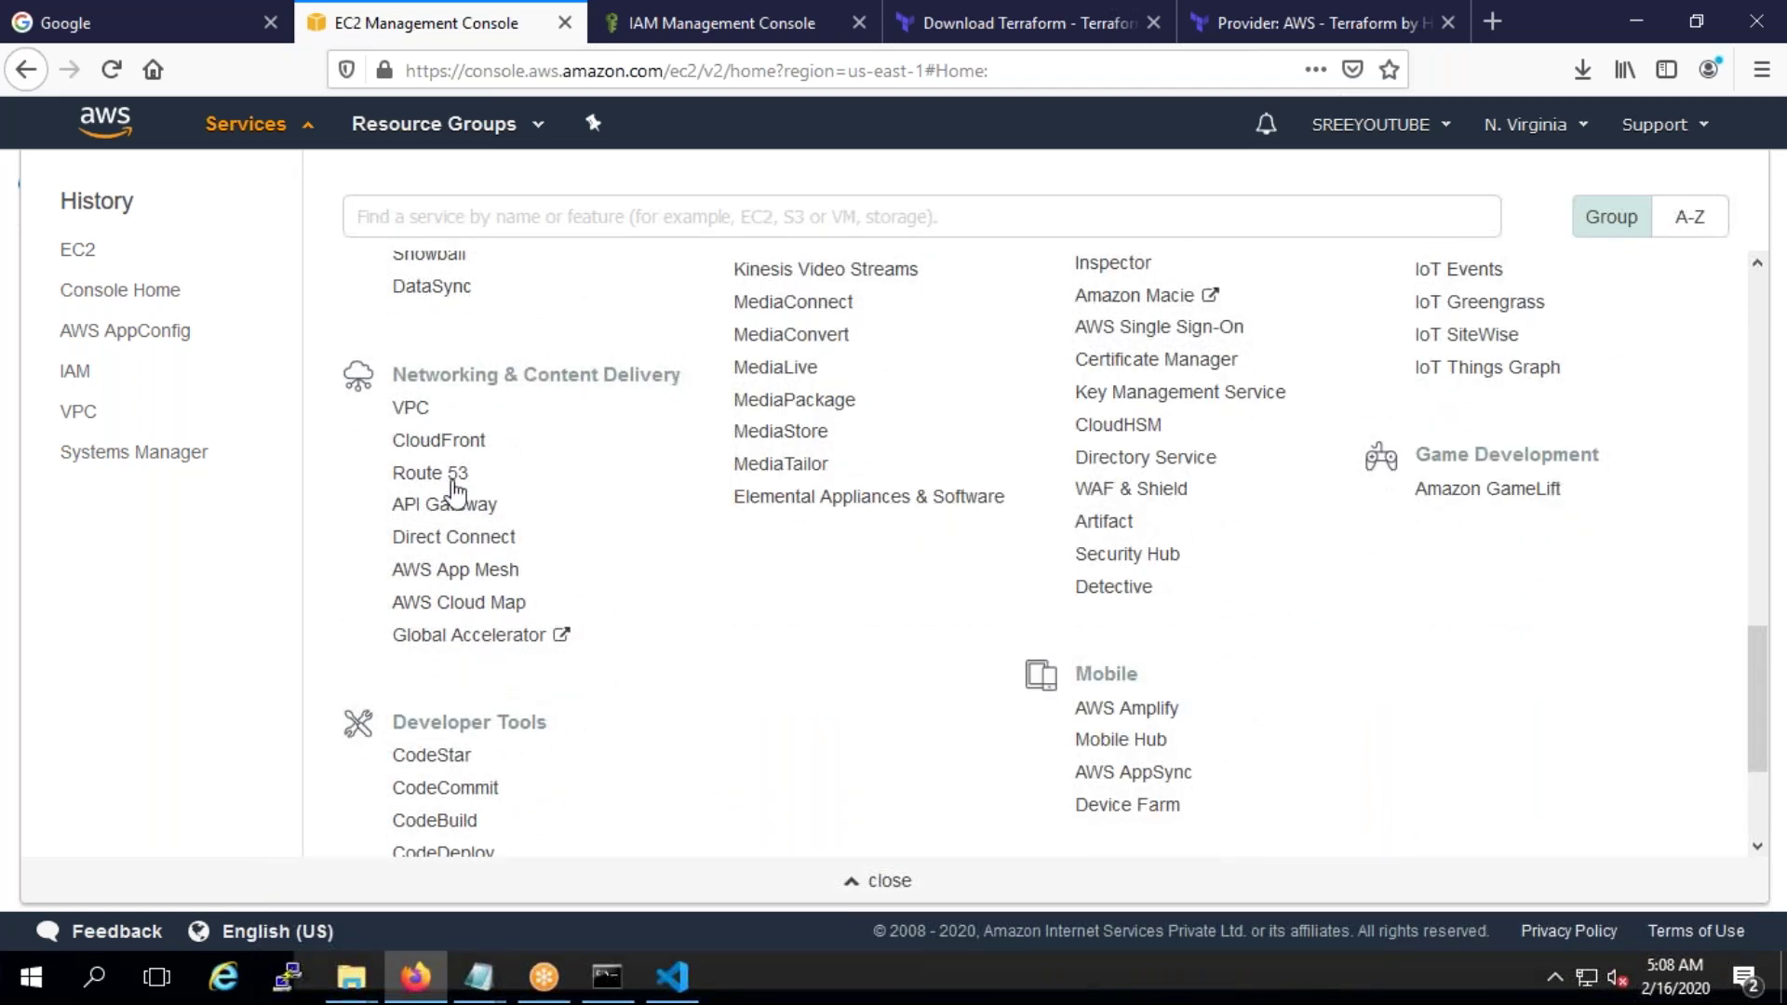
pyautogui.rightClick(416, 410)
pyautogui.click(479, 429)
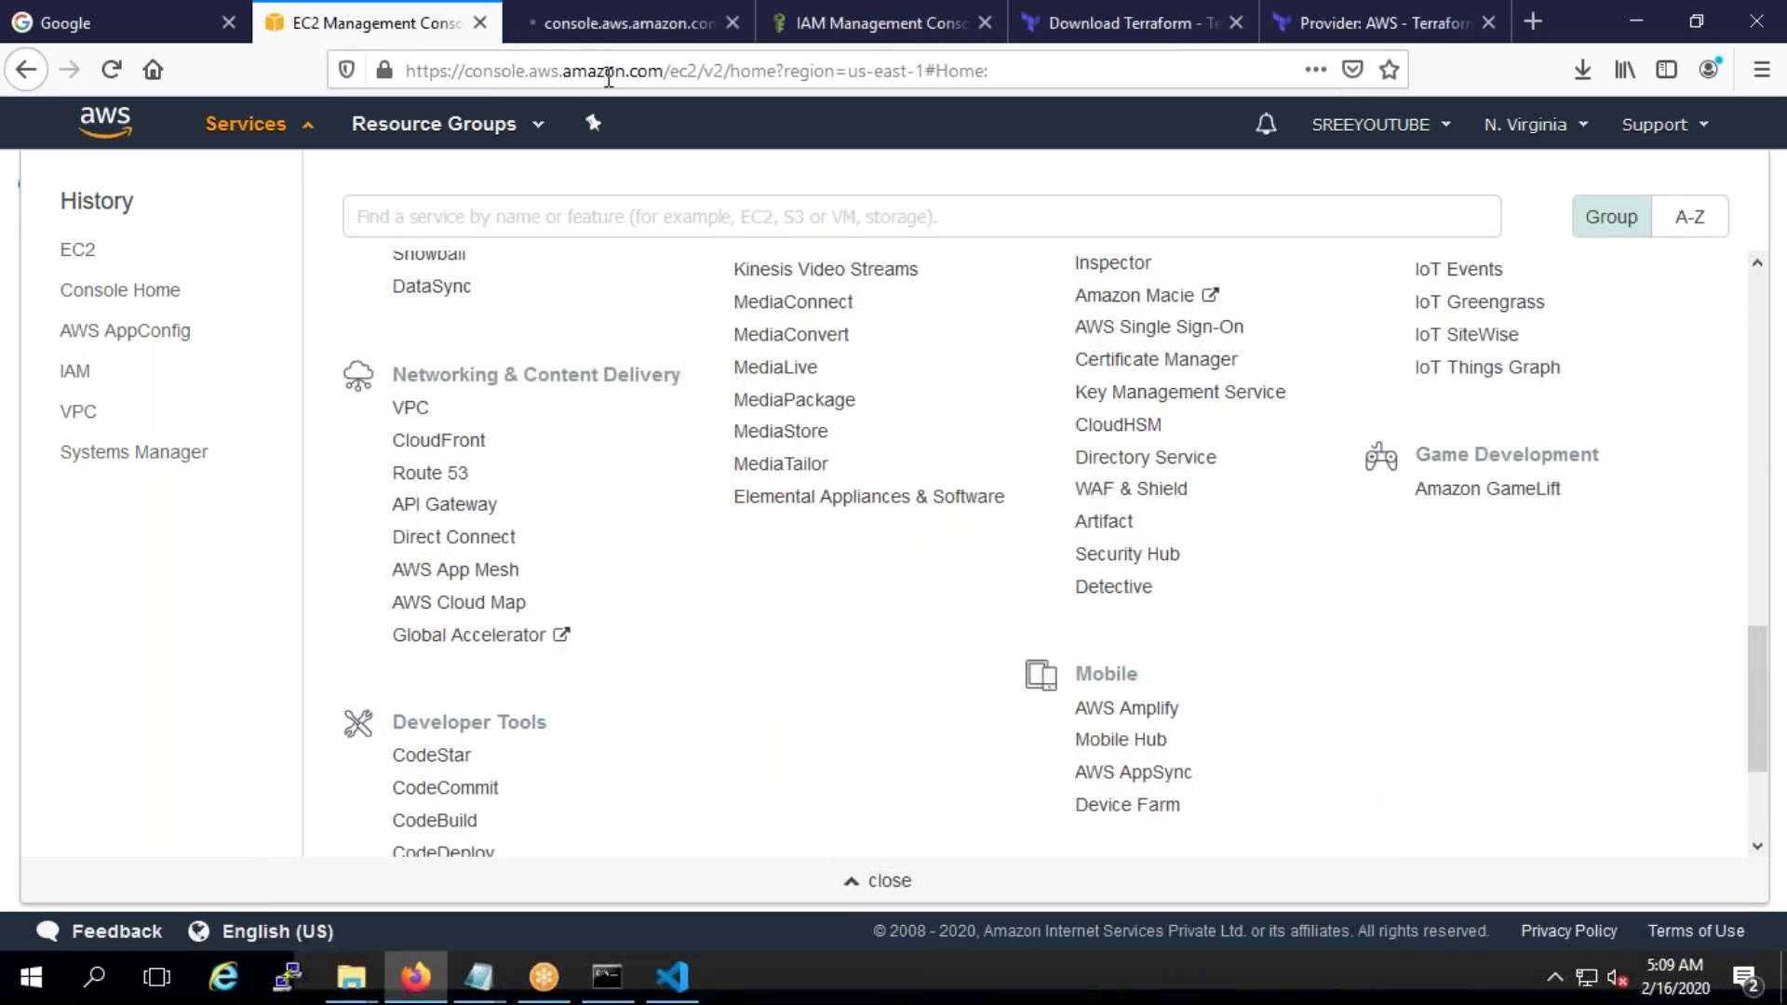
pyautogui.click(603, 28)
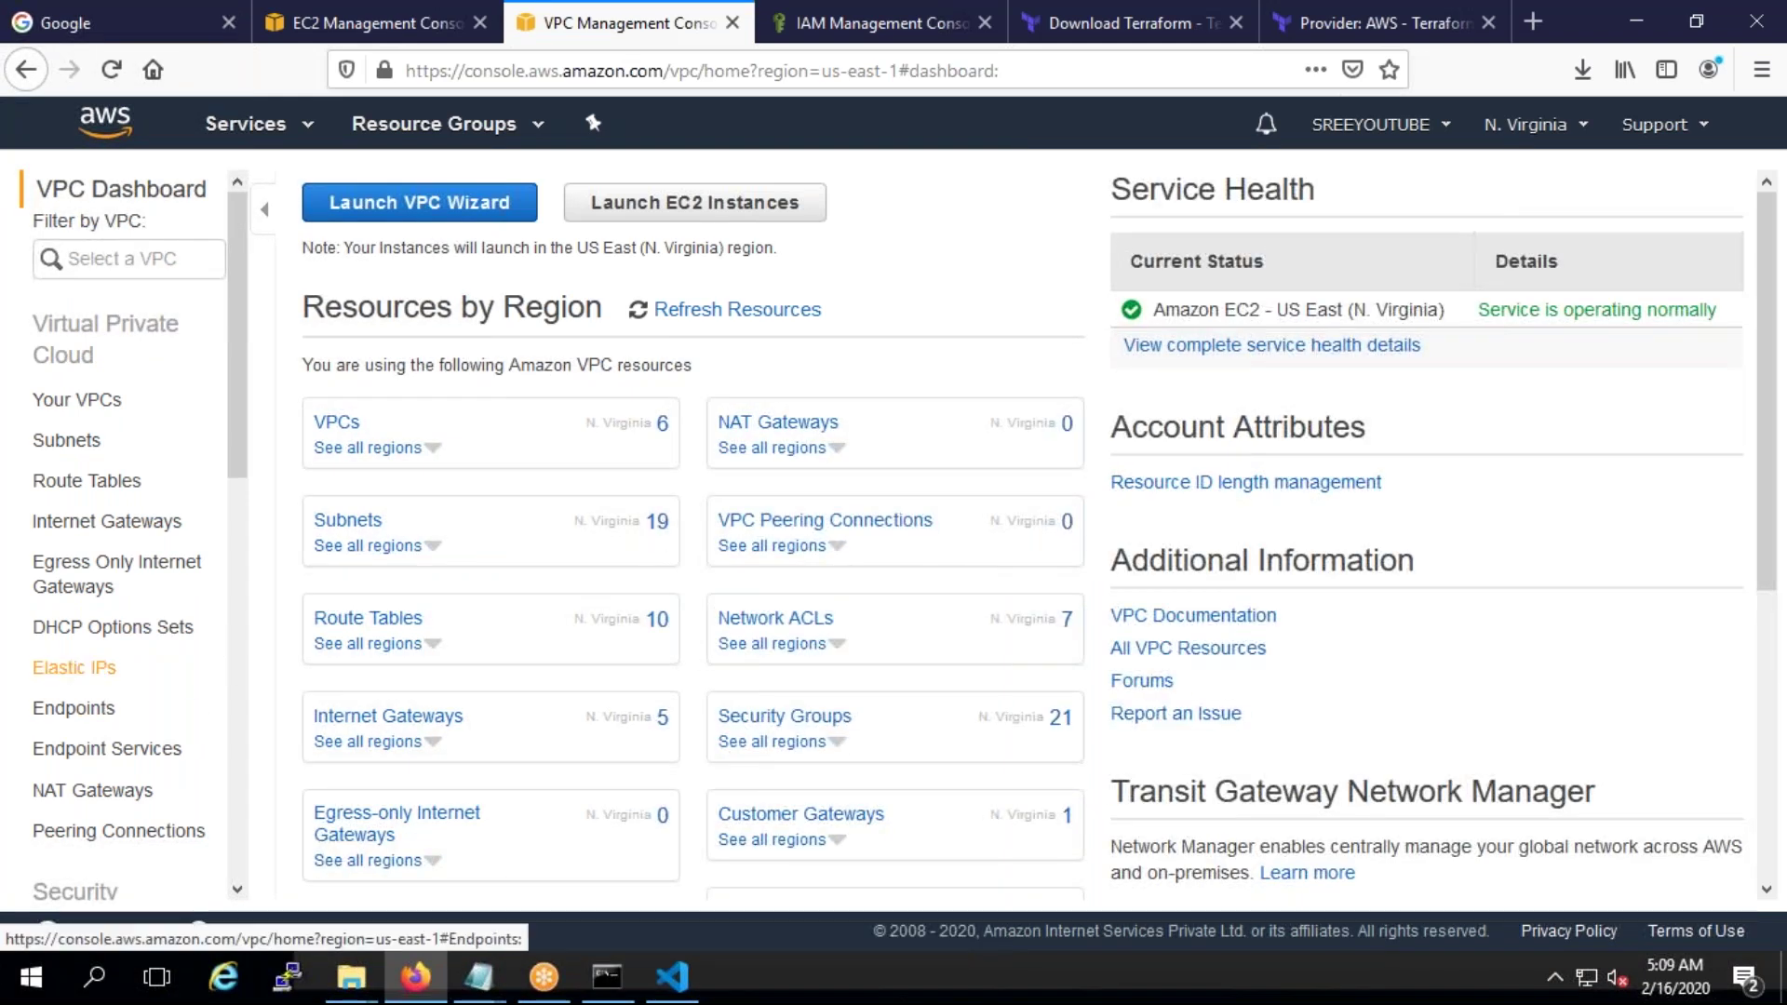
# List the region's VPCs and show the details of the unnamed VPC with CIDR 10.0.0.0/16
pyautogui.click(340, 423)
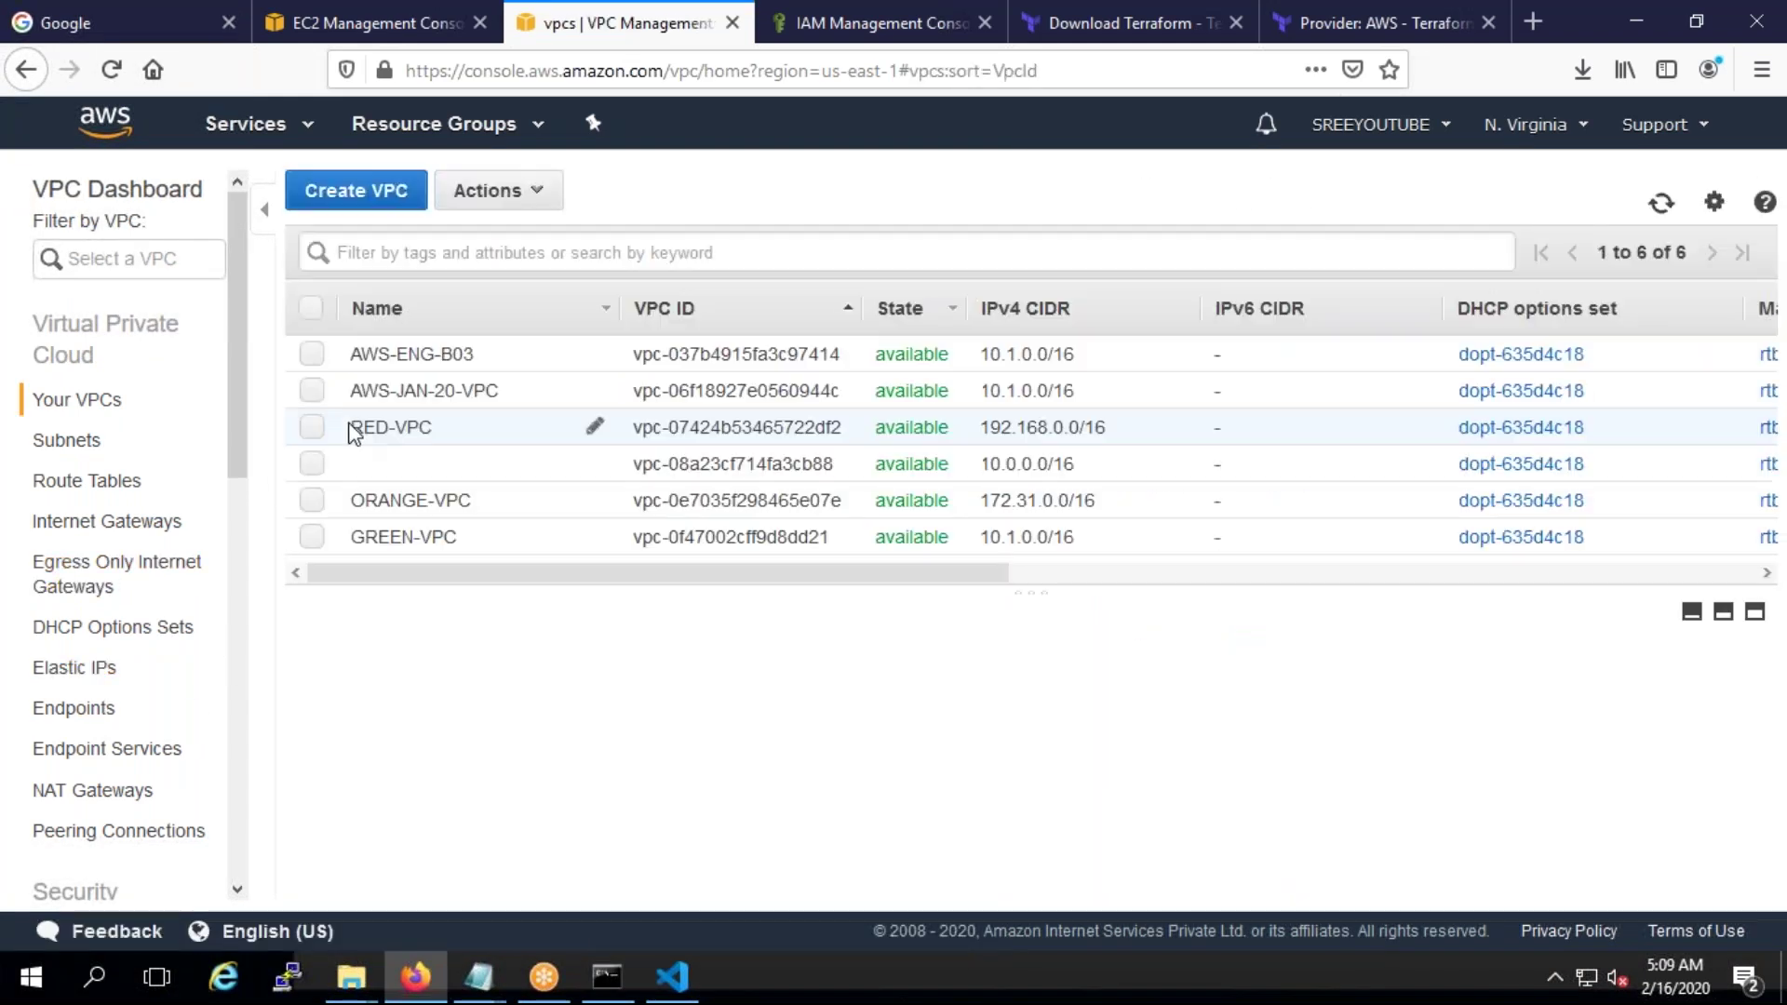
pyautogui.moveTo(632, 463); pyautogui.dragTo(802, 464)
pyautogui.click(694, 479)
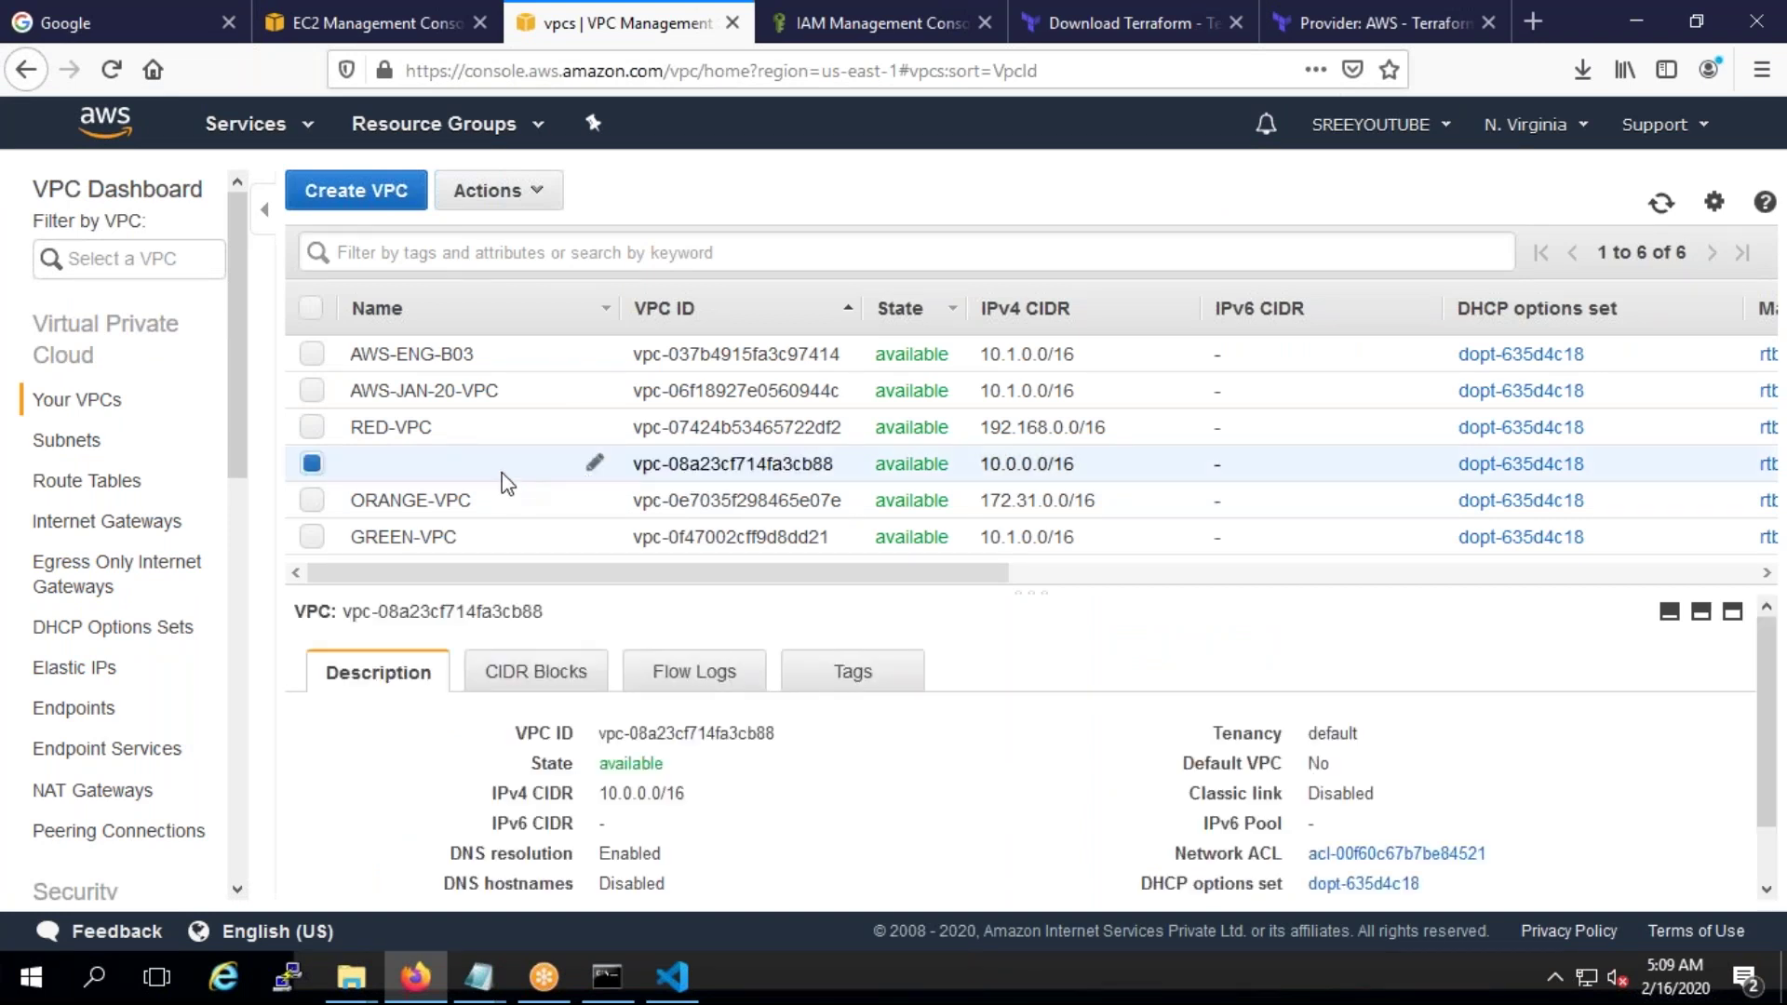
# Compare the example aws_vpc resource block in main.tf in Visual Studio Code with the unnamed VPC in the Firefox VPC console
pyautogui.click(672, 977)
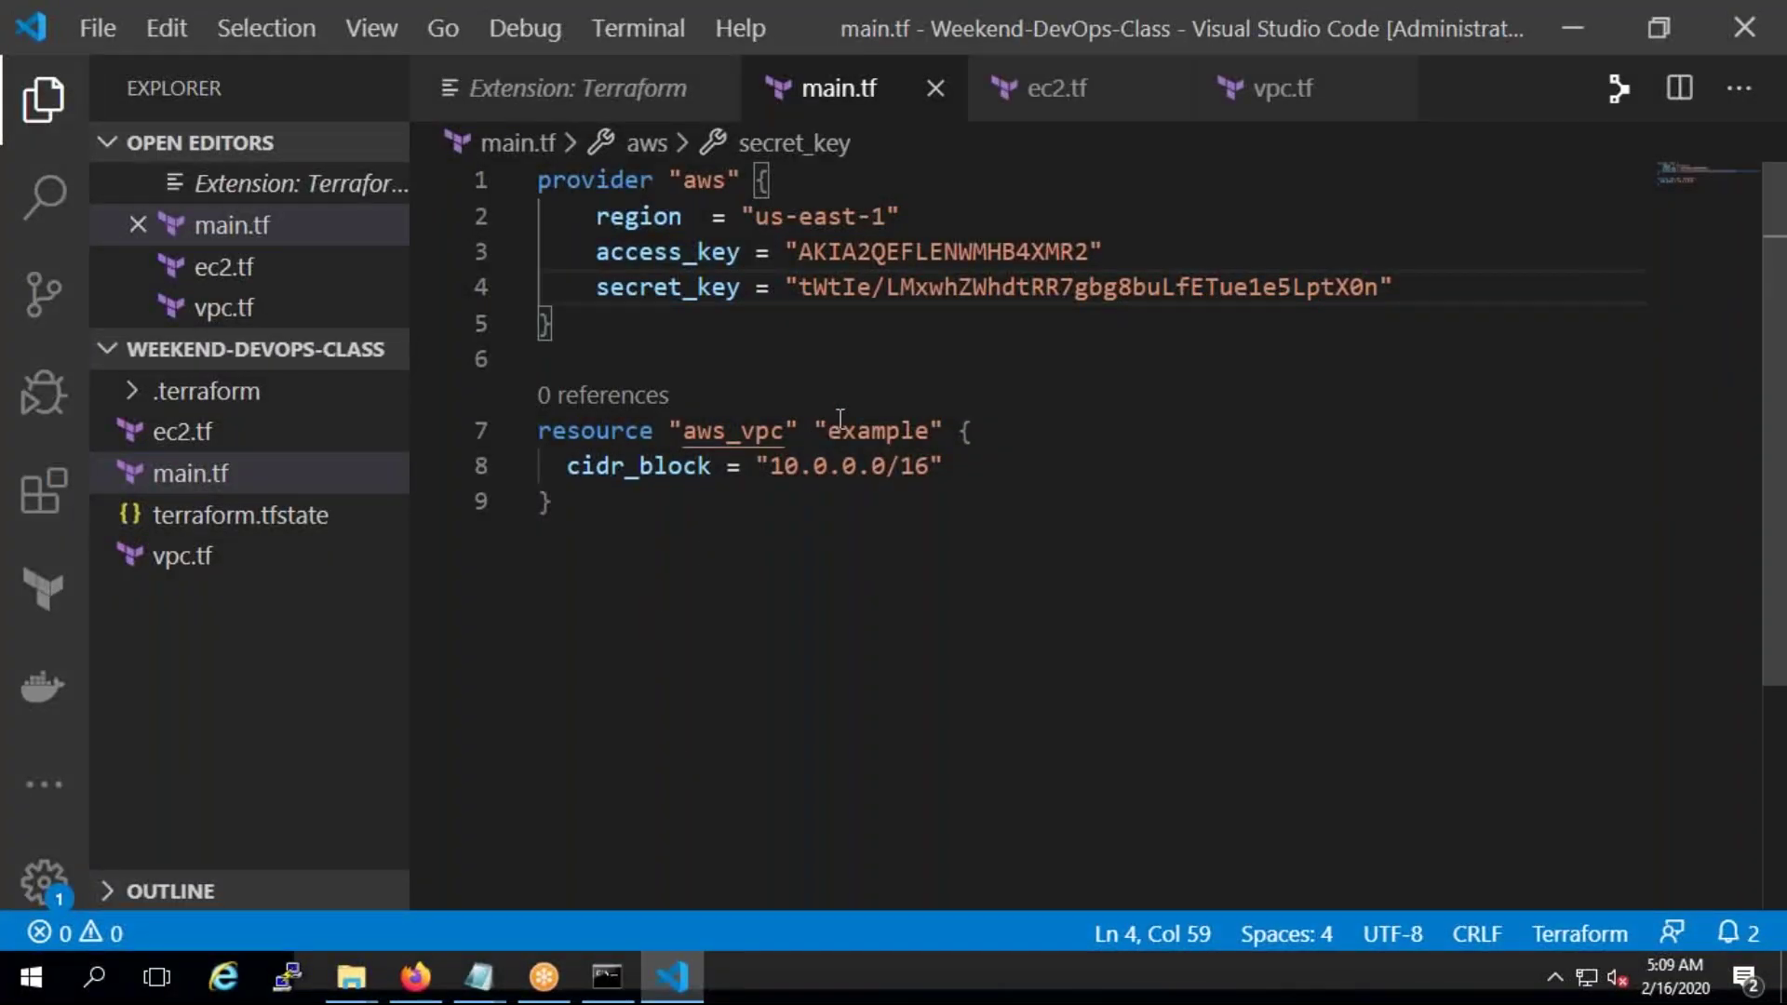
pyautogui.moveTo(924, 426); pyautogui.dragTo(829, 436)
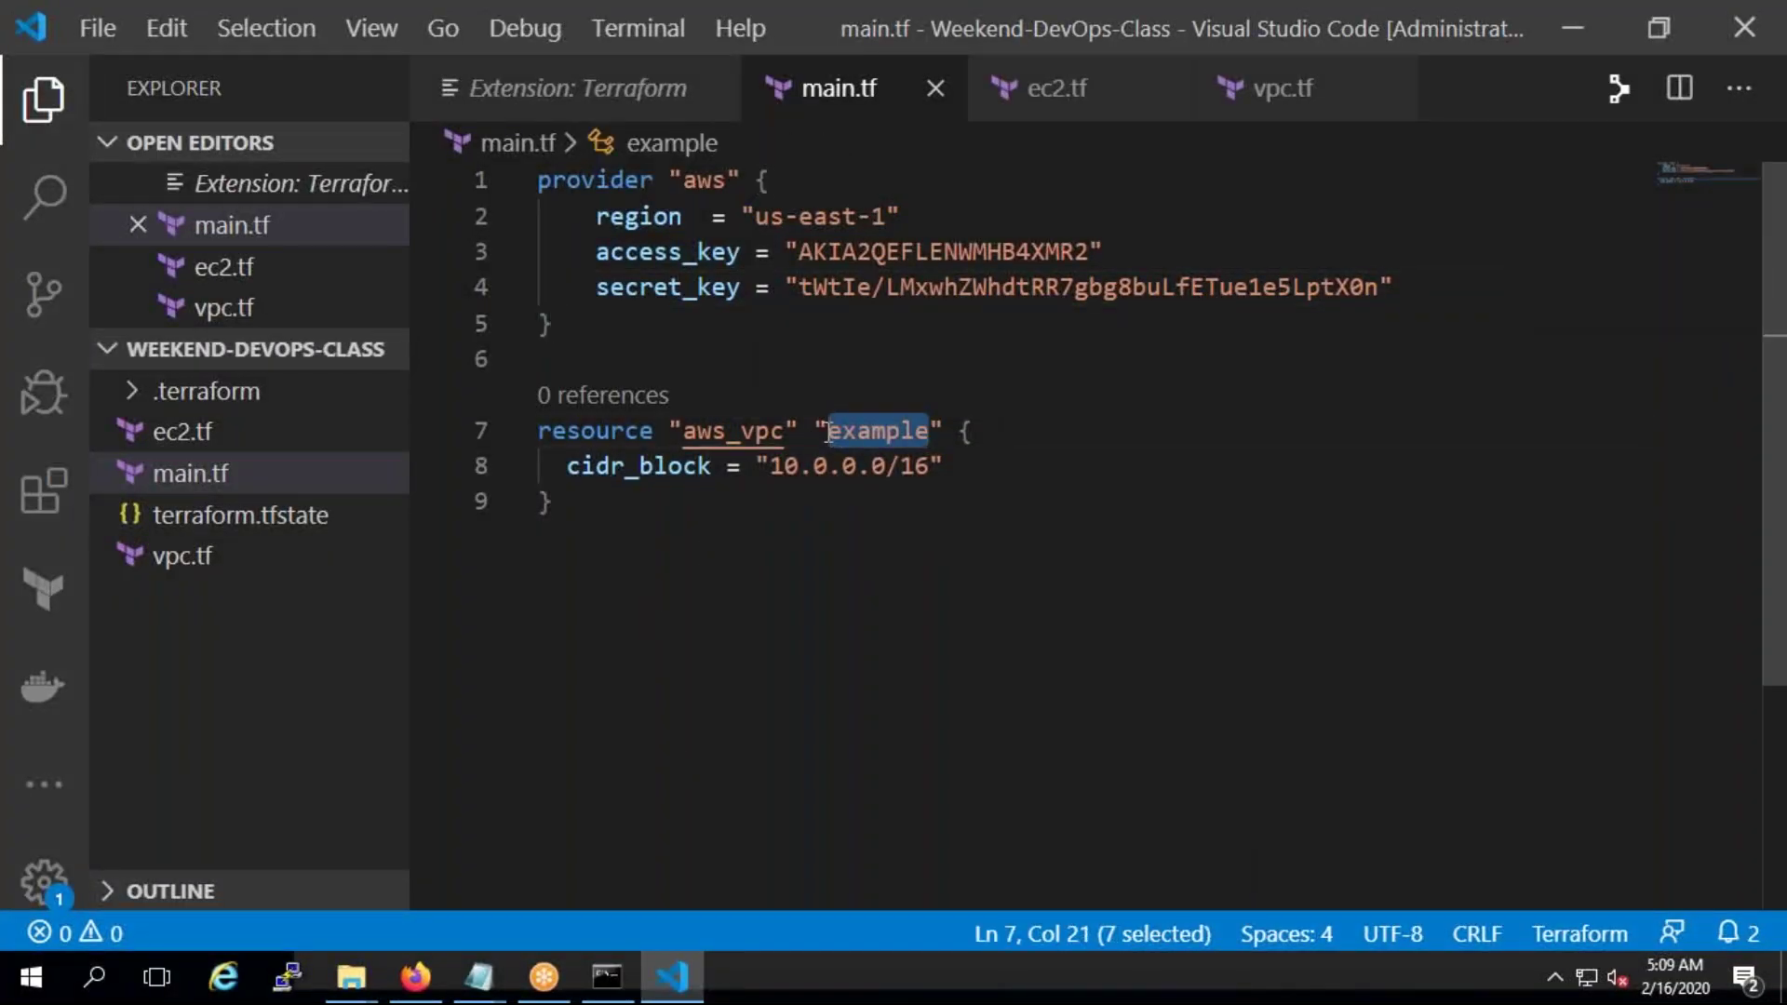
pyautogui.click(780, 499)
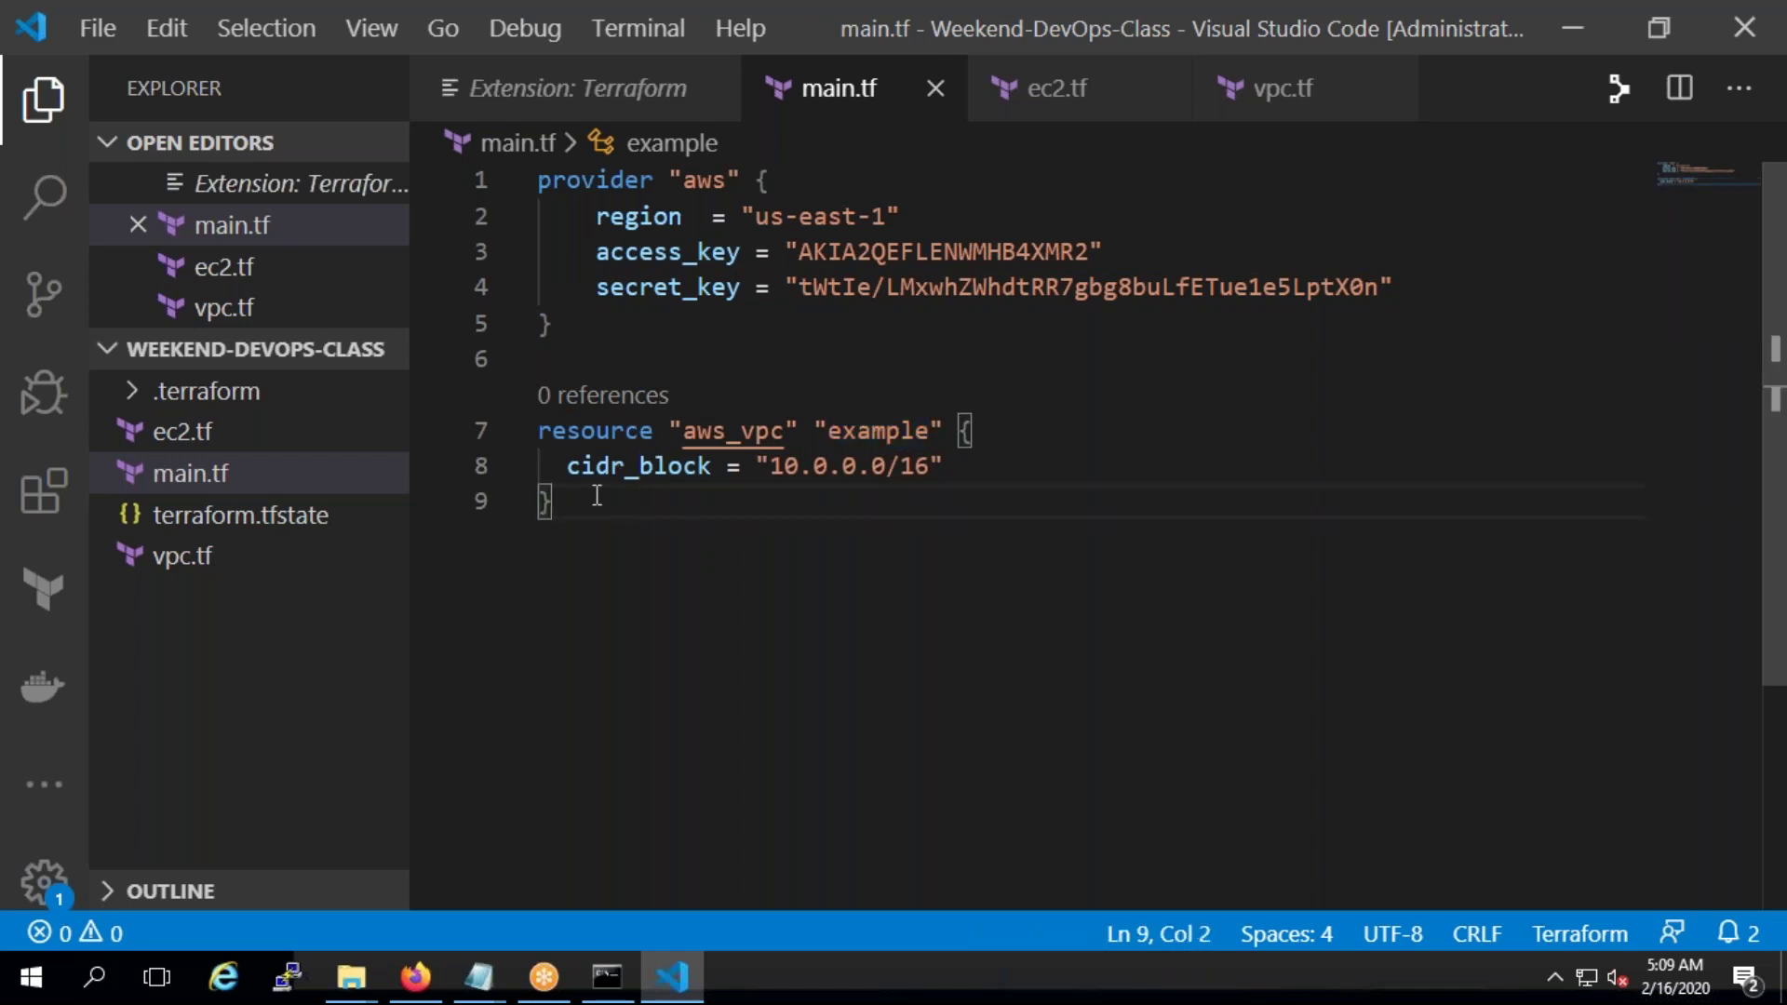
pyautogui.moveTo(567, 513); pyautogui.dragTo(527, 450)
pyautogui.click(766, 582)
pyautogui.click(415, 976)
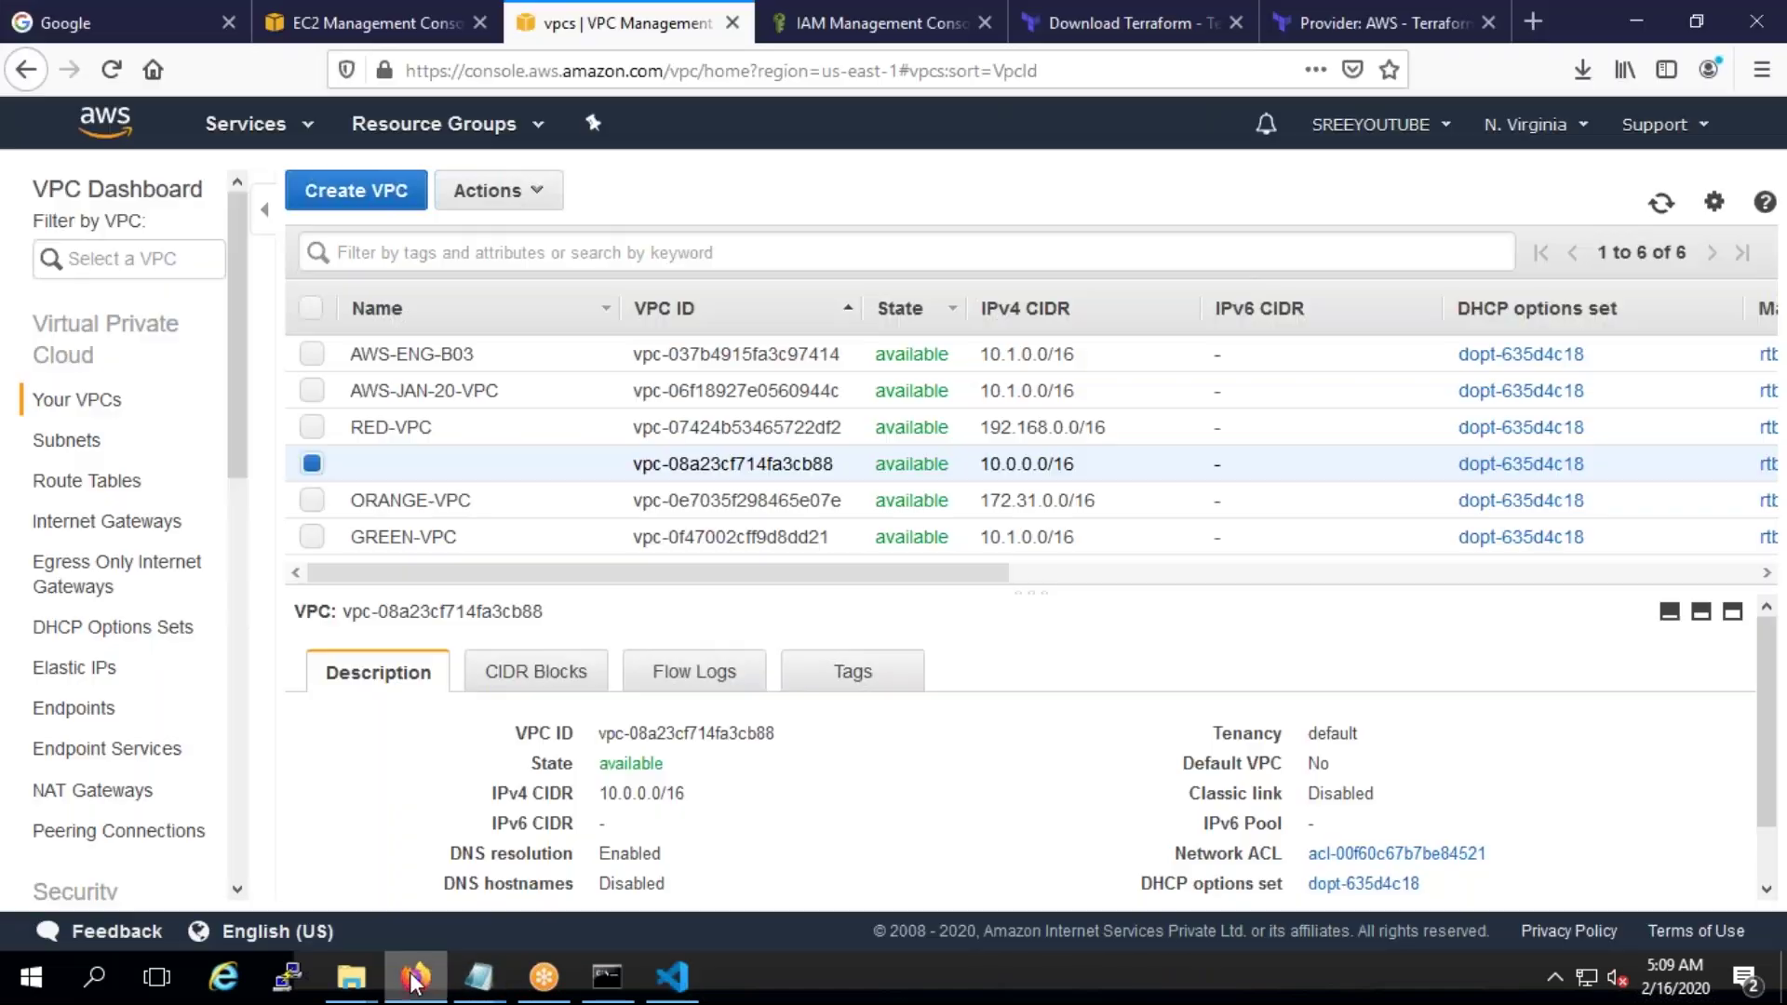
pyautogui.moveTo(572, 479)
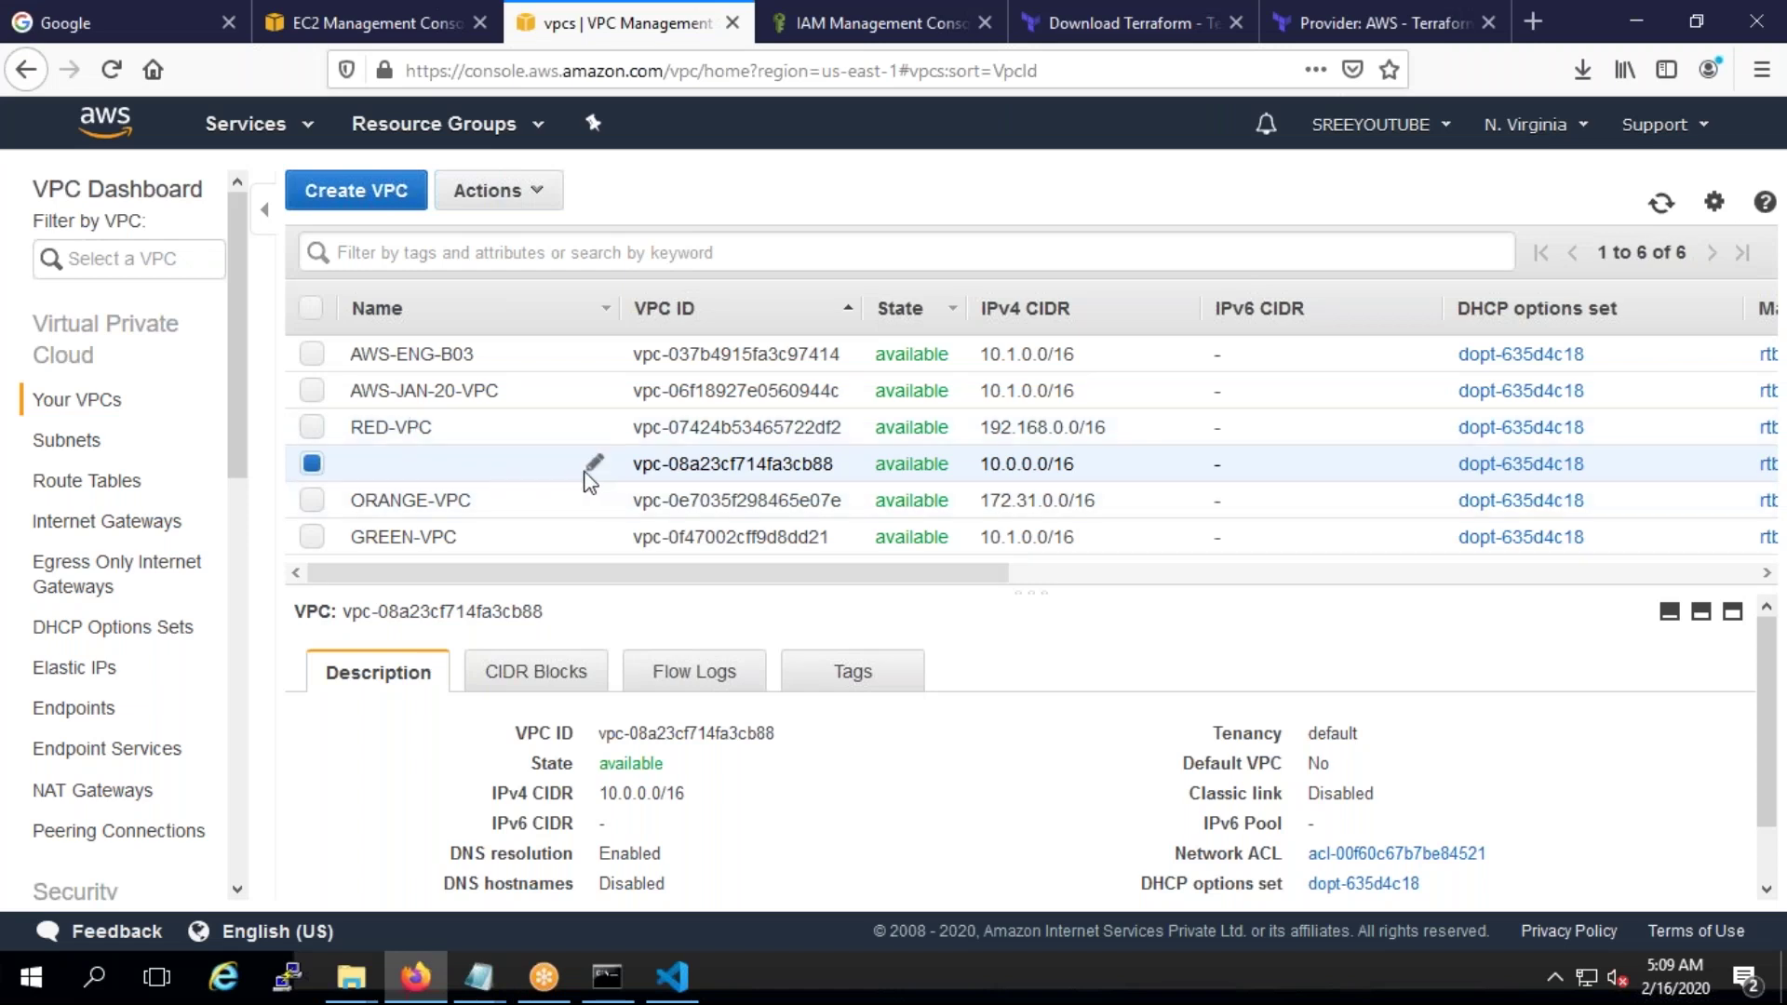
# Switch to Visual Studio Code and add a tags = { } block below cidr_block in the aws_vpc resource of main.tf
pyautogui.click(679, 989)
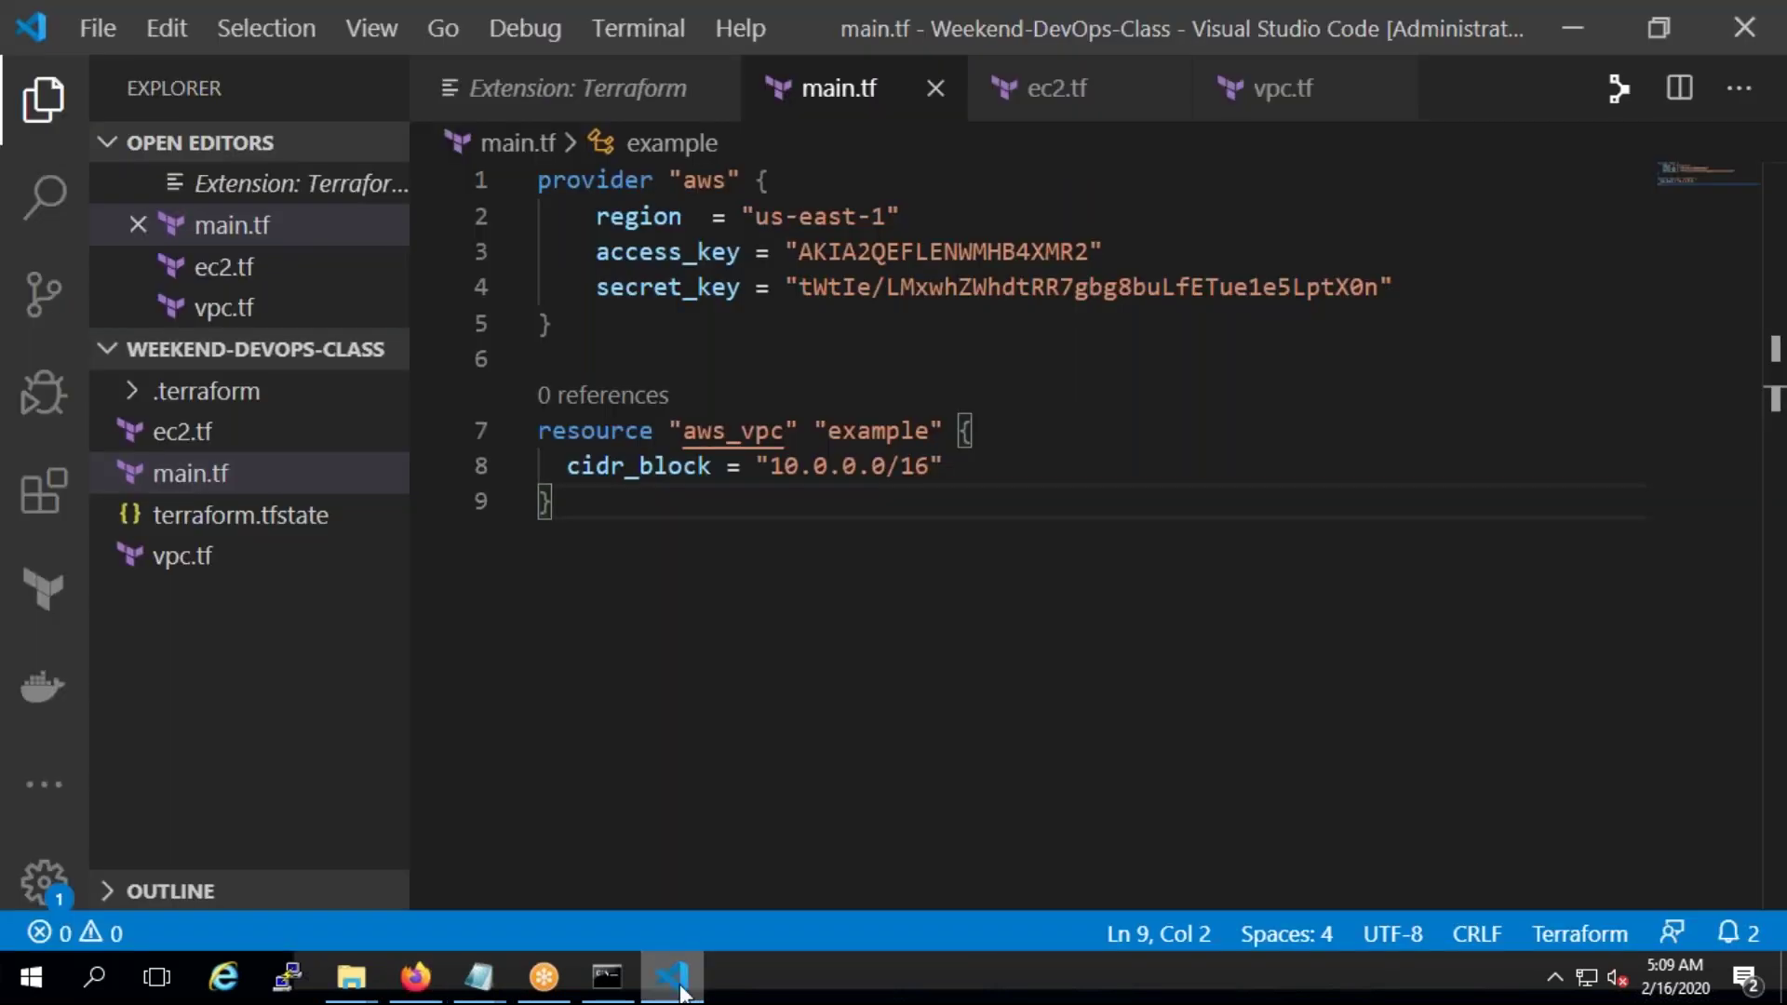
pyautogui.click(971, 475)
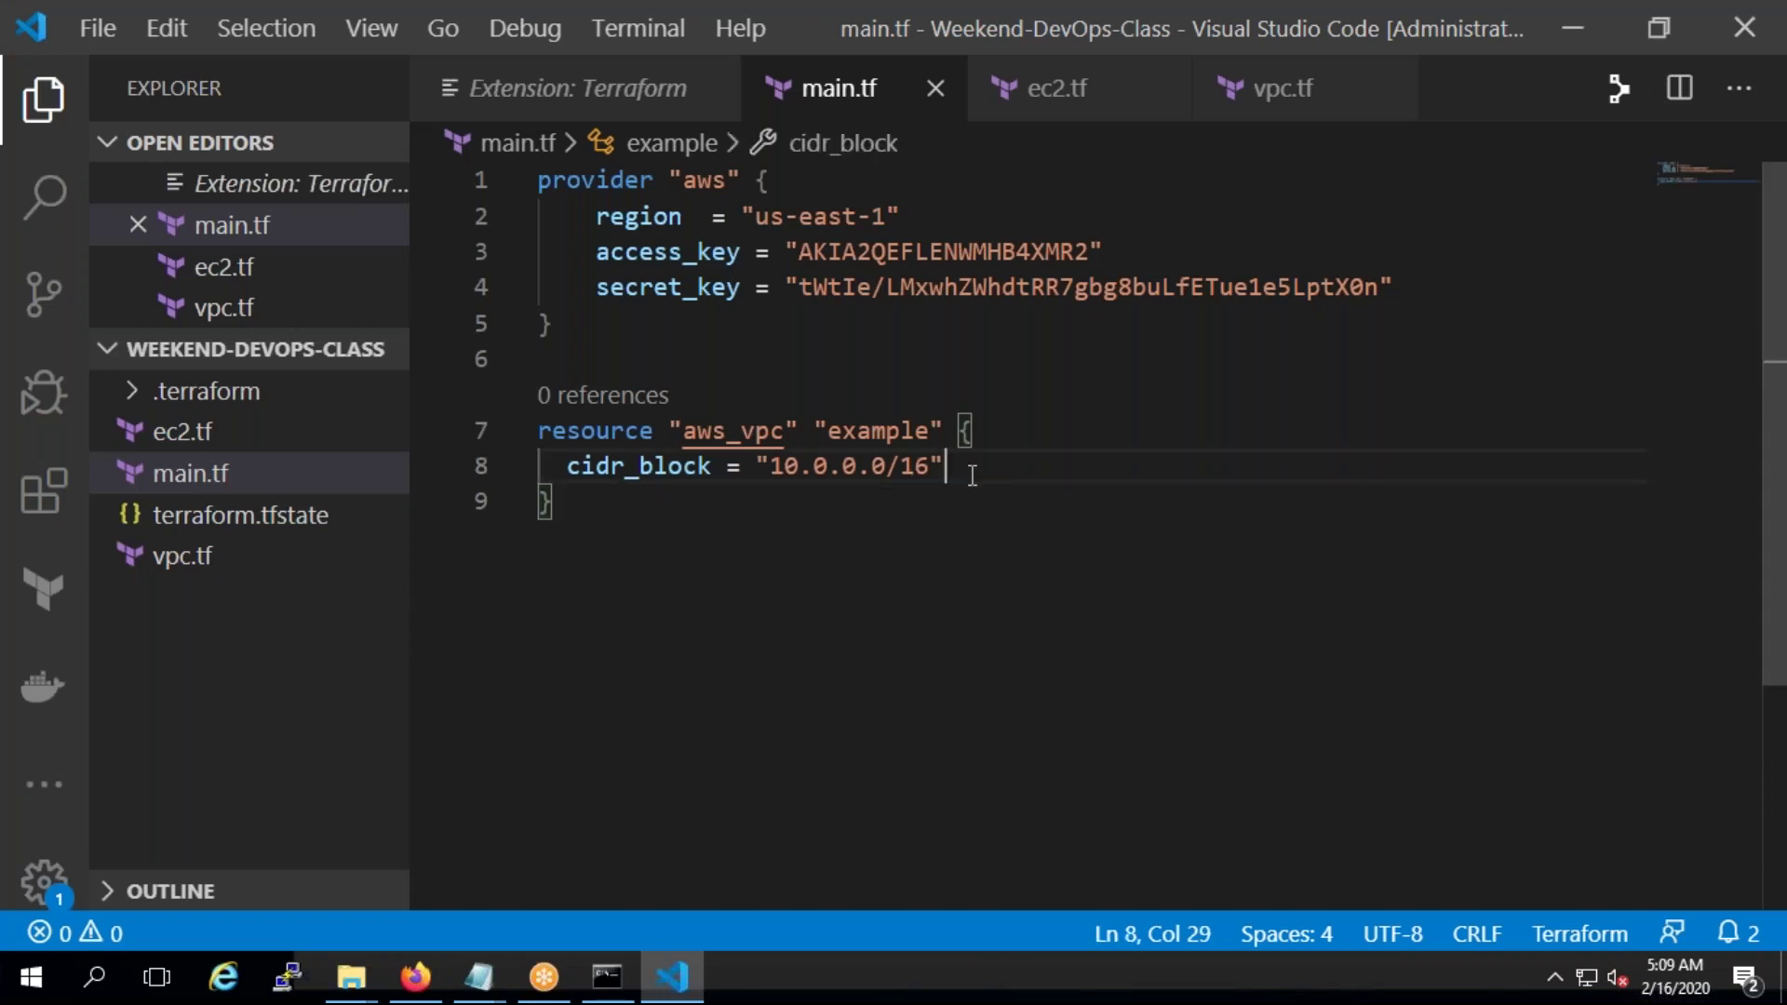
pyautogui.press('Return')
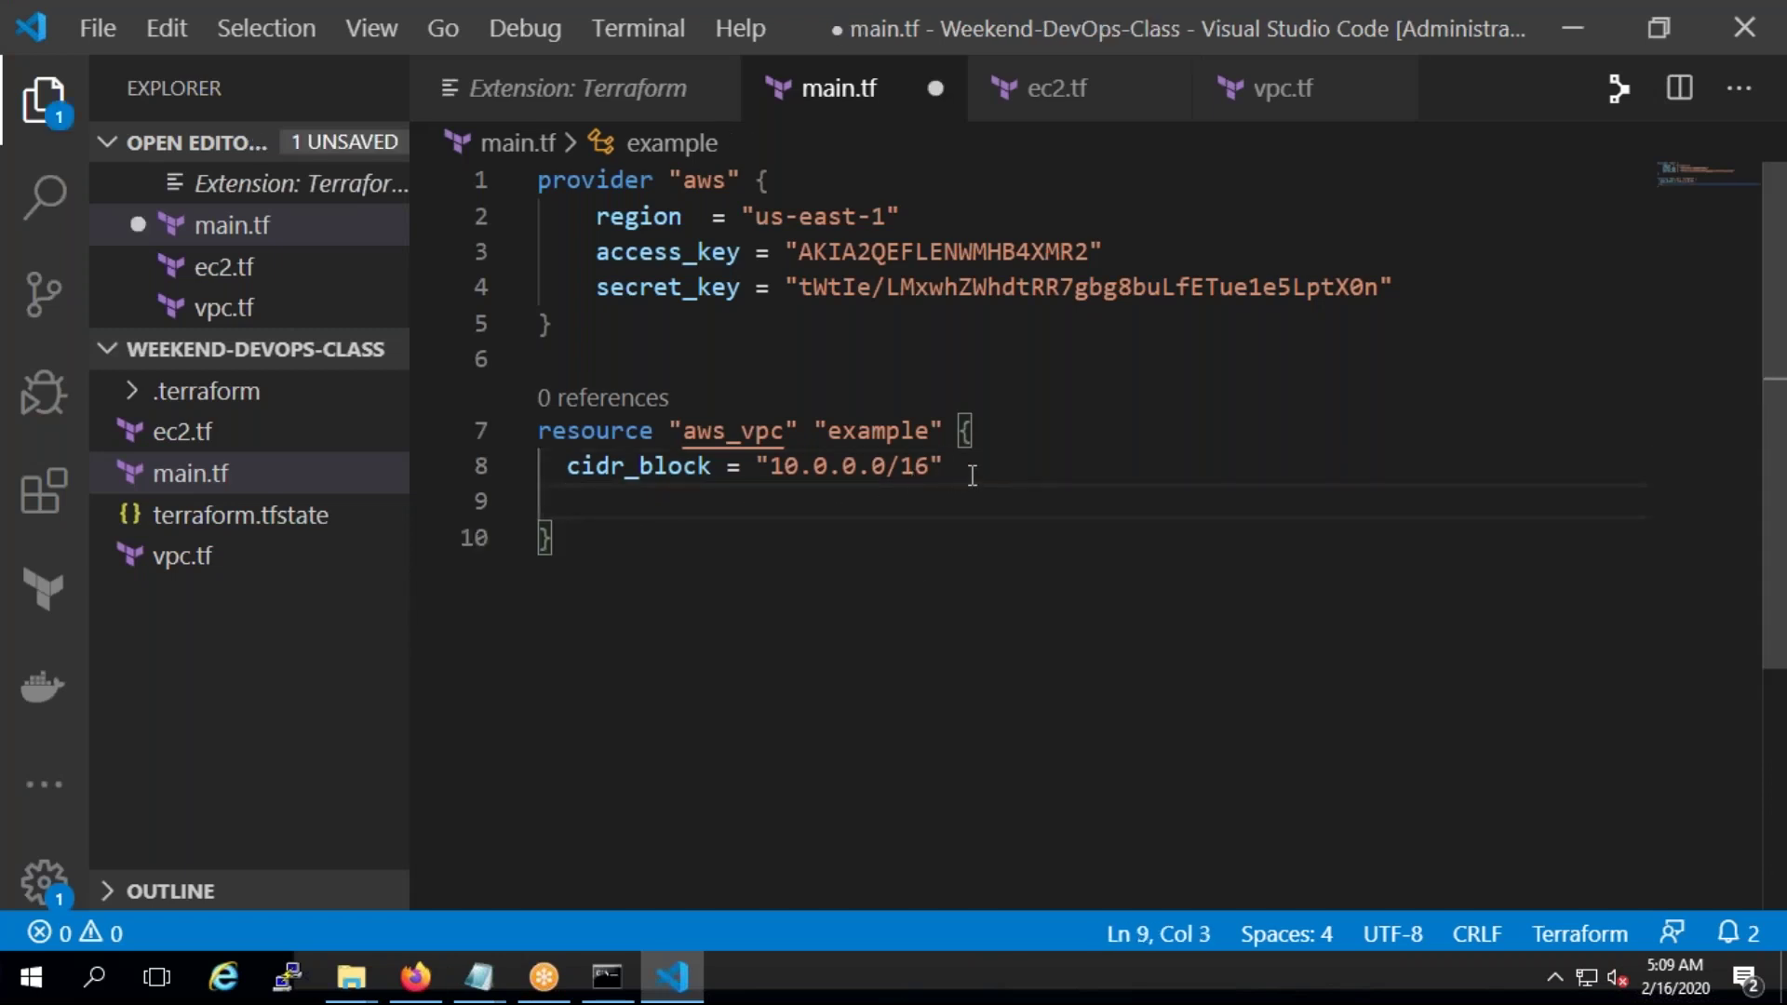
pyautogui.write('tags')
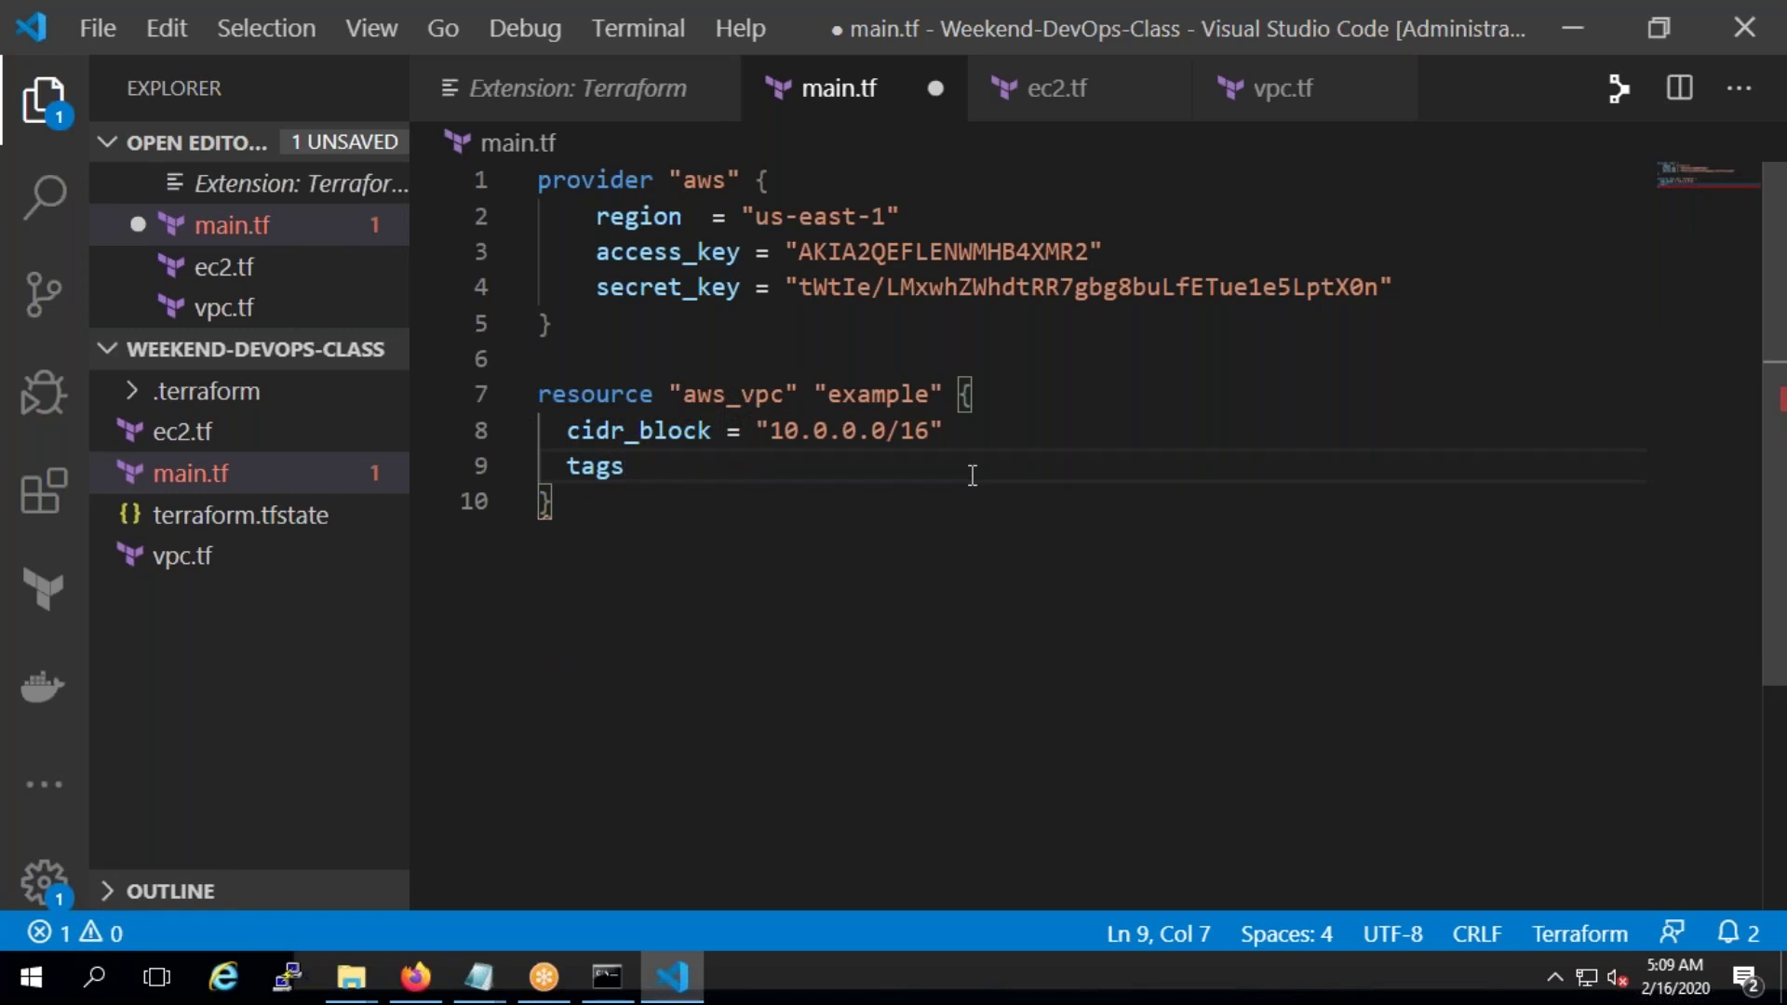
pyautogui.write(' = {')
pyautogui.press('Return')
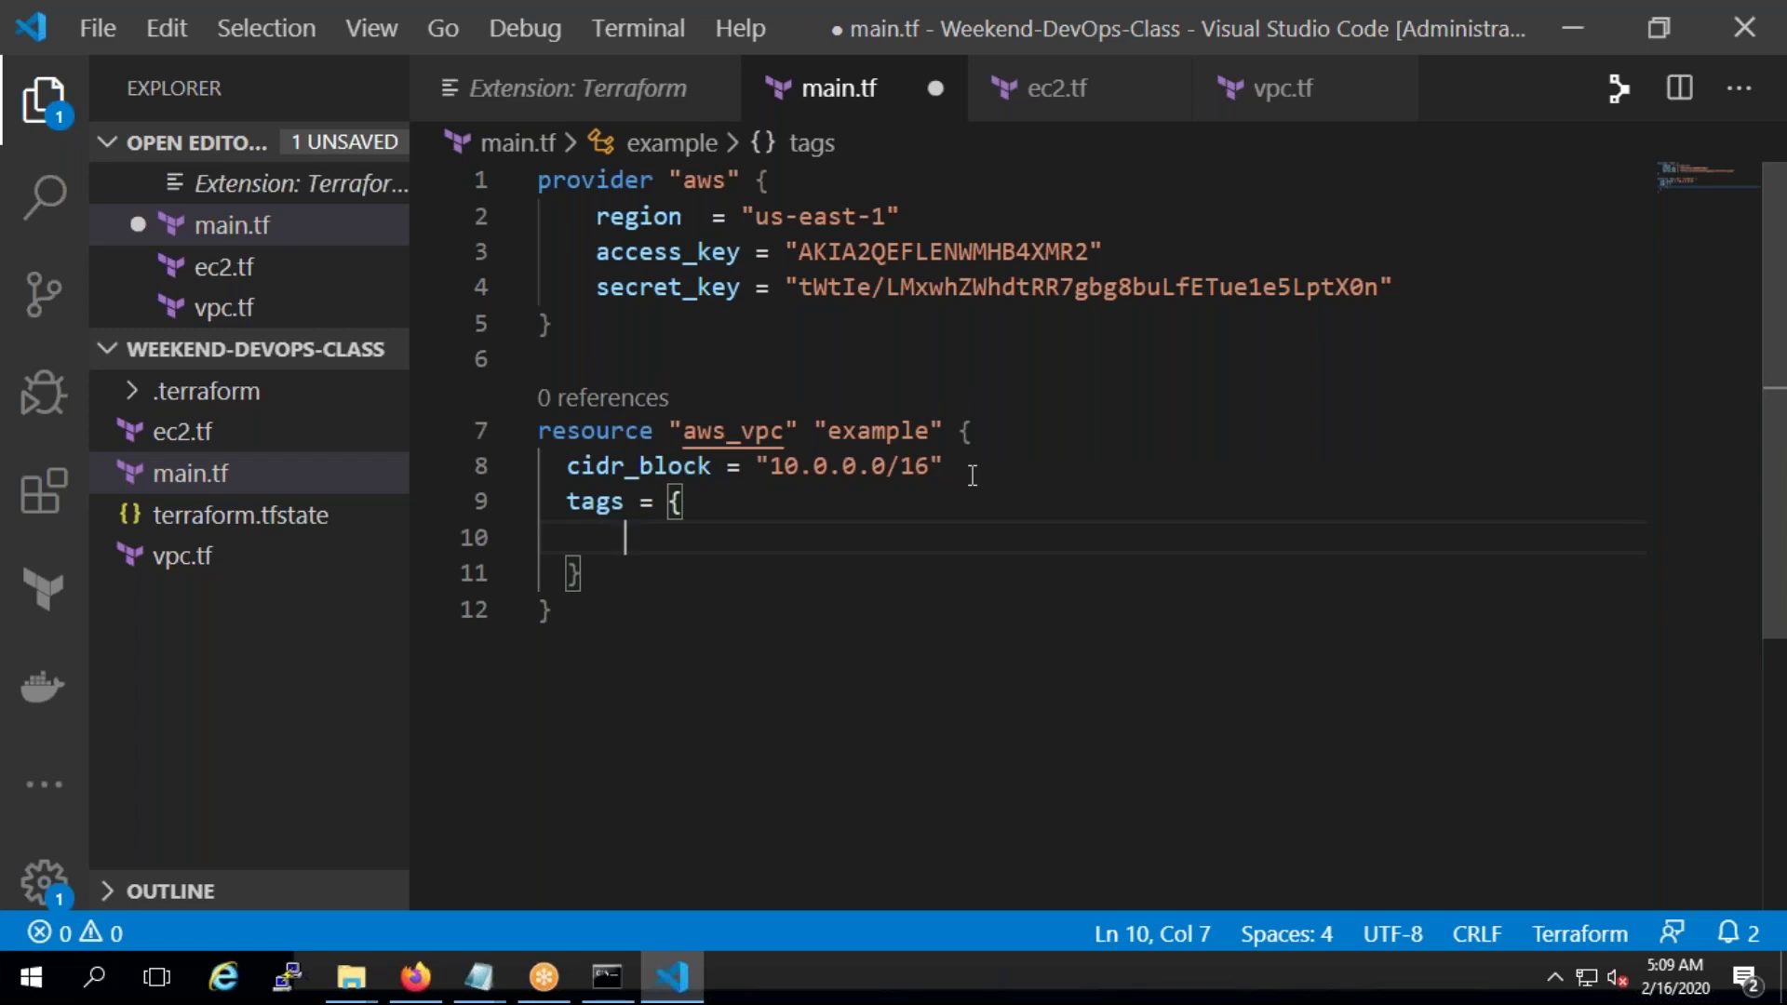
# Add name = "MyDevOpsVpc" inside the tags block, with a space before the equals sign, and save main.tf
pyautogui.write('nam')
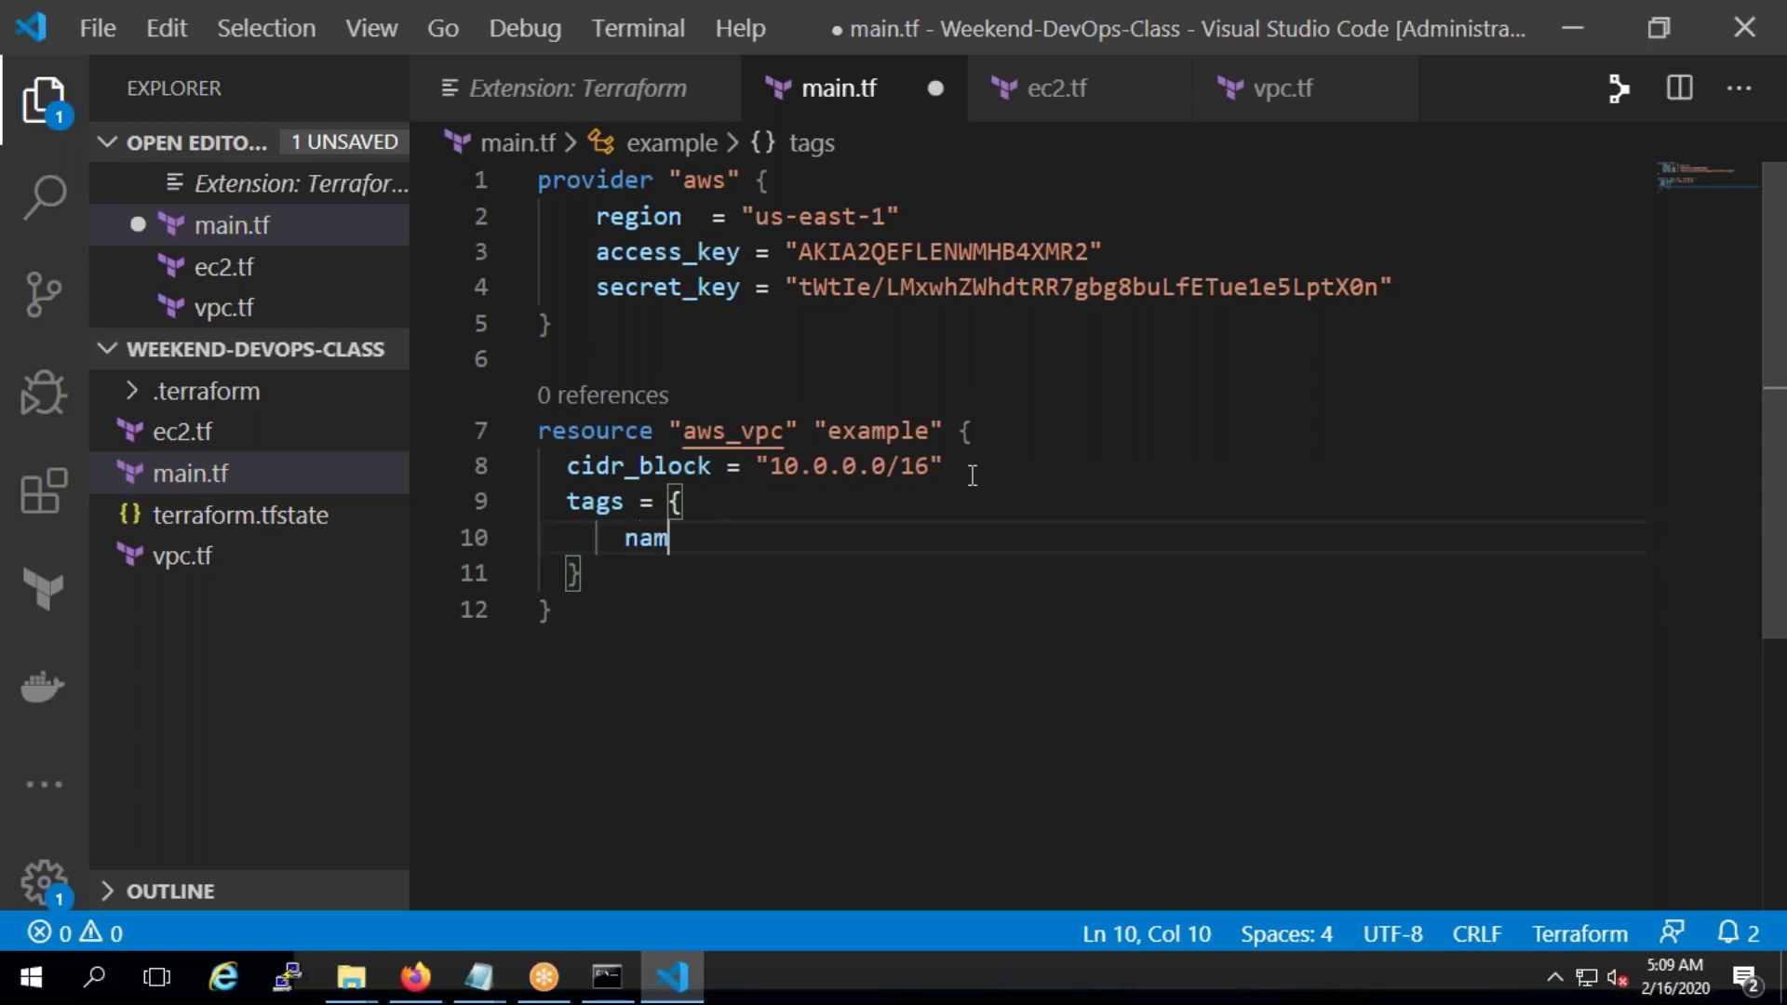
pyautogui.write('e= ')
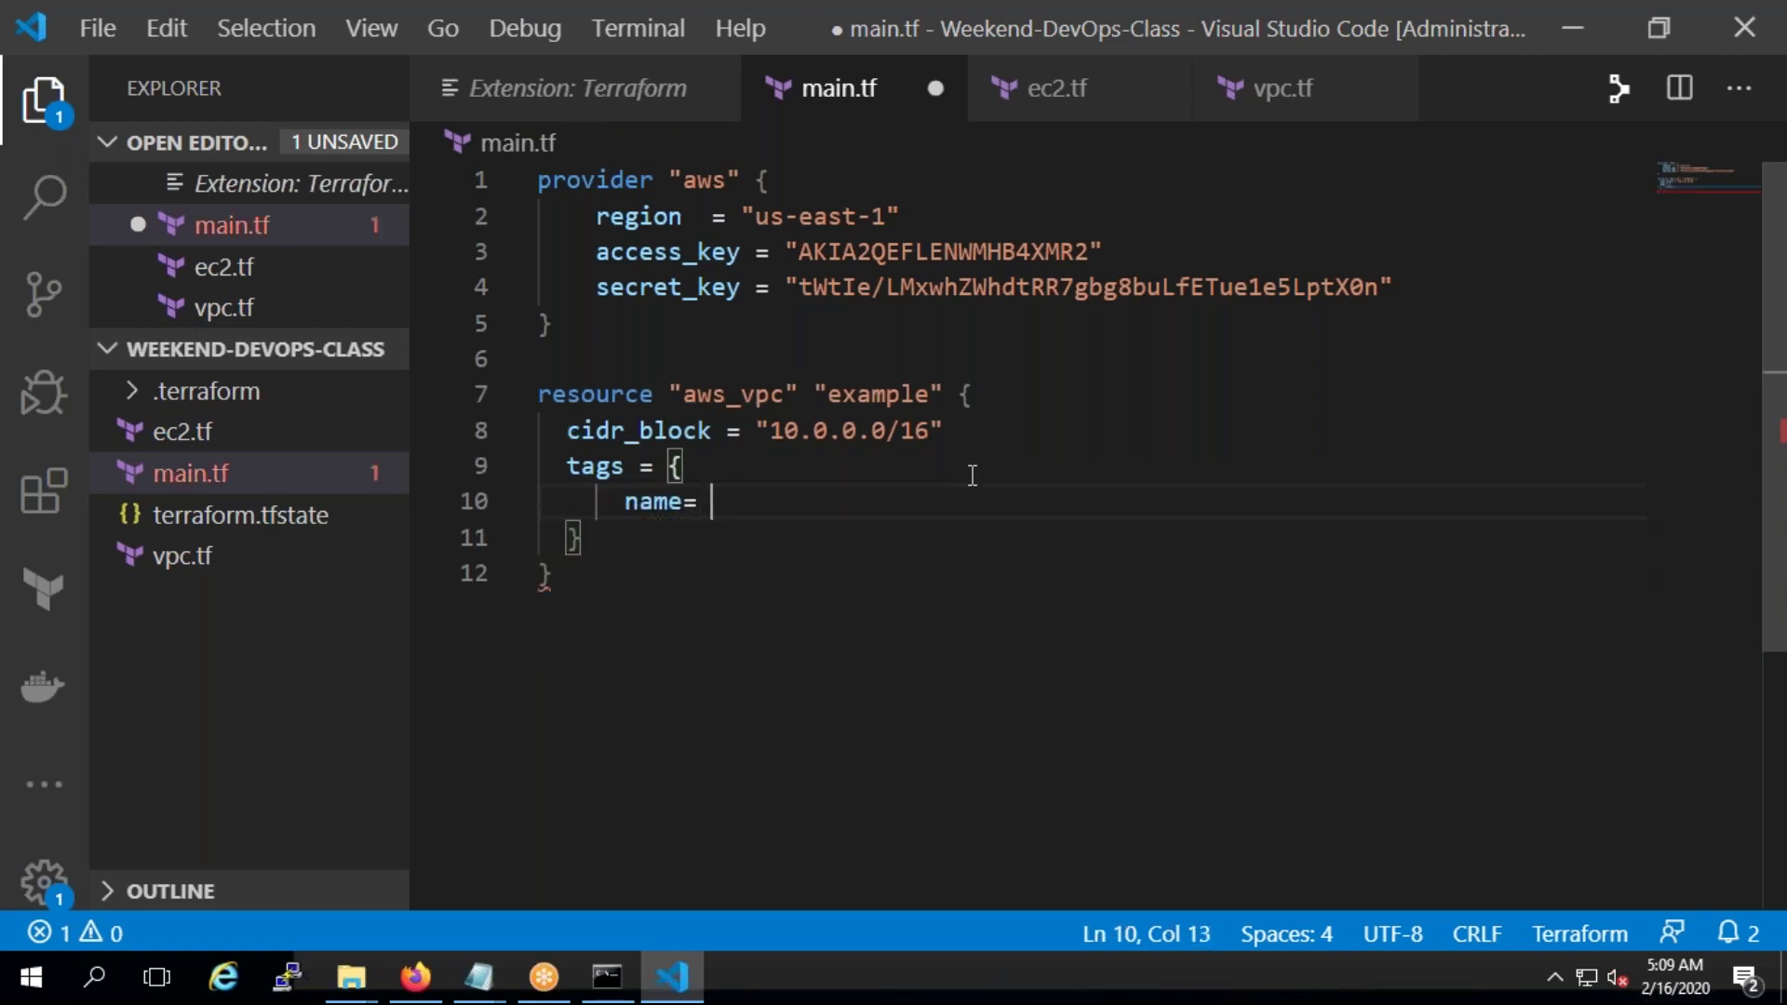
pyautogui.write('"My')
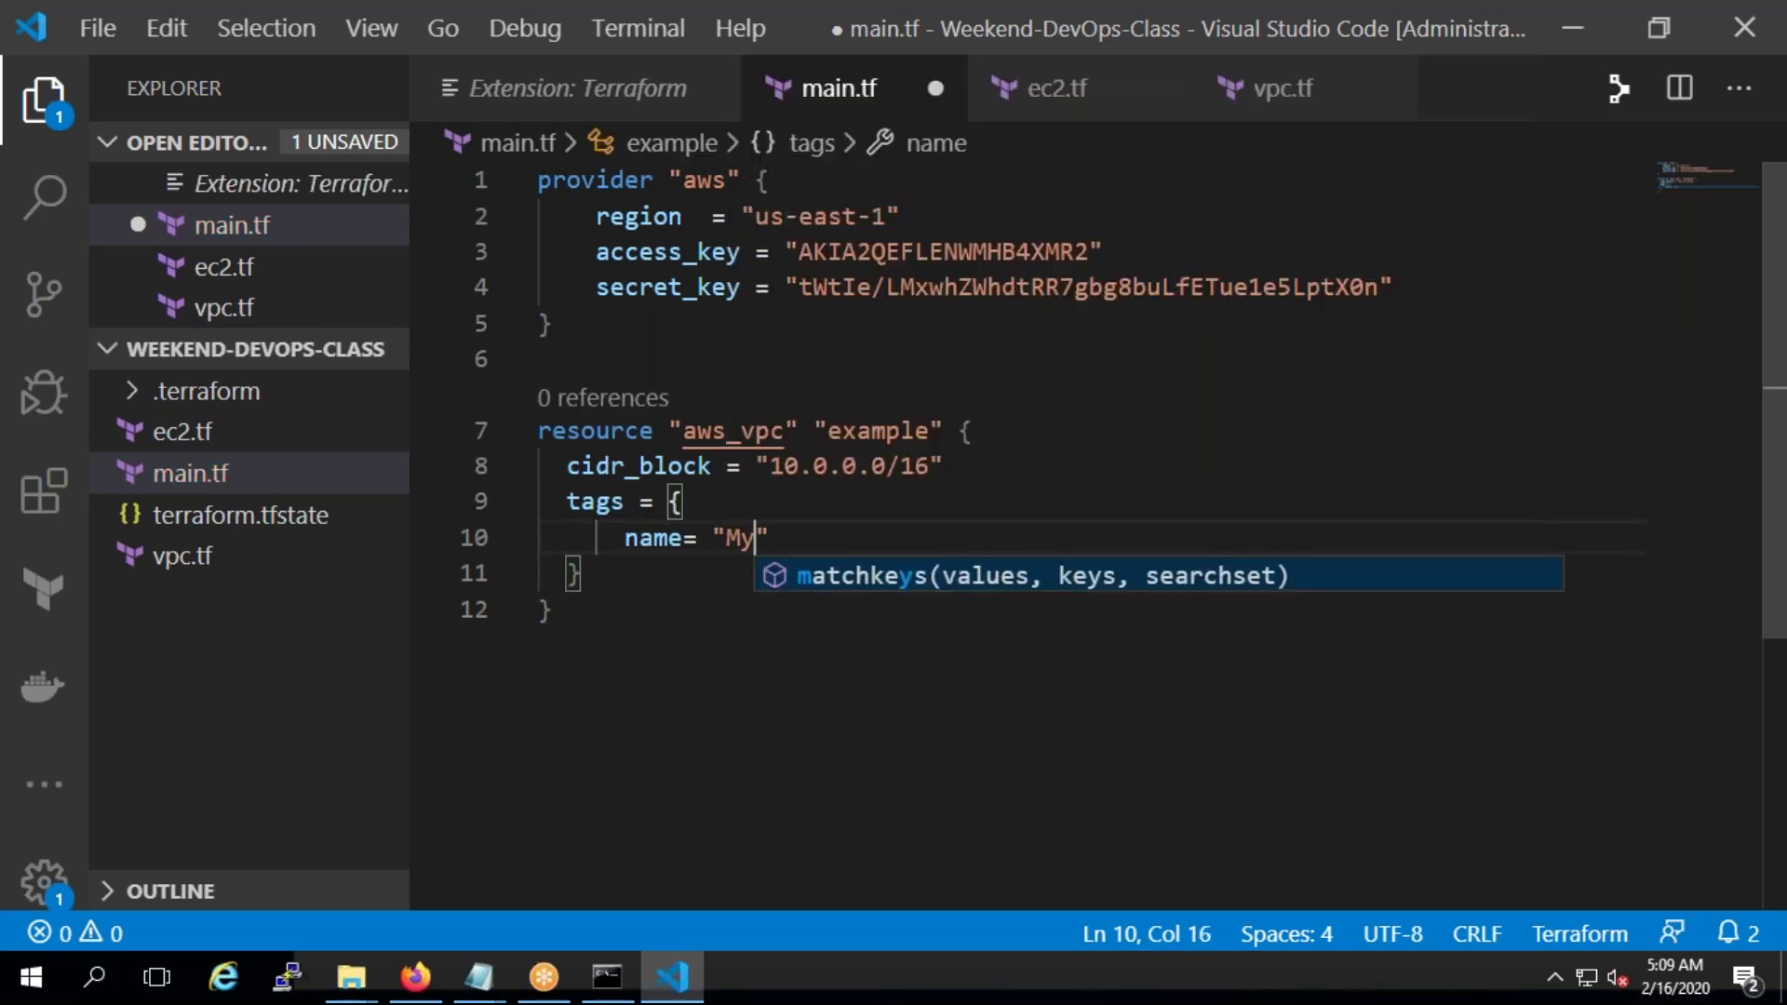
pyautogui.write('DevOpsVPC')
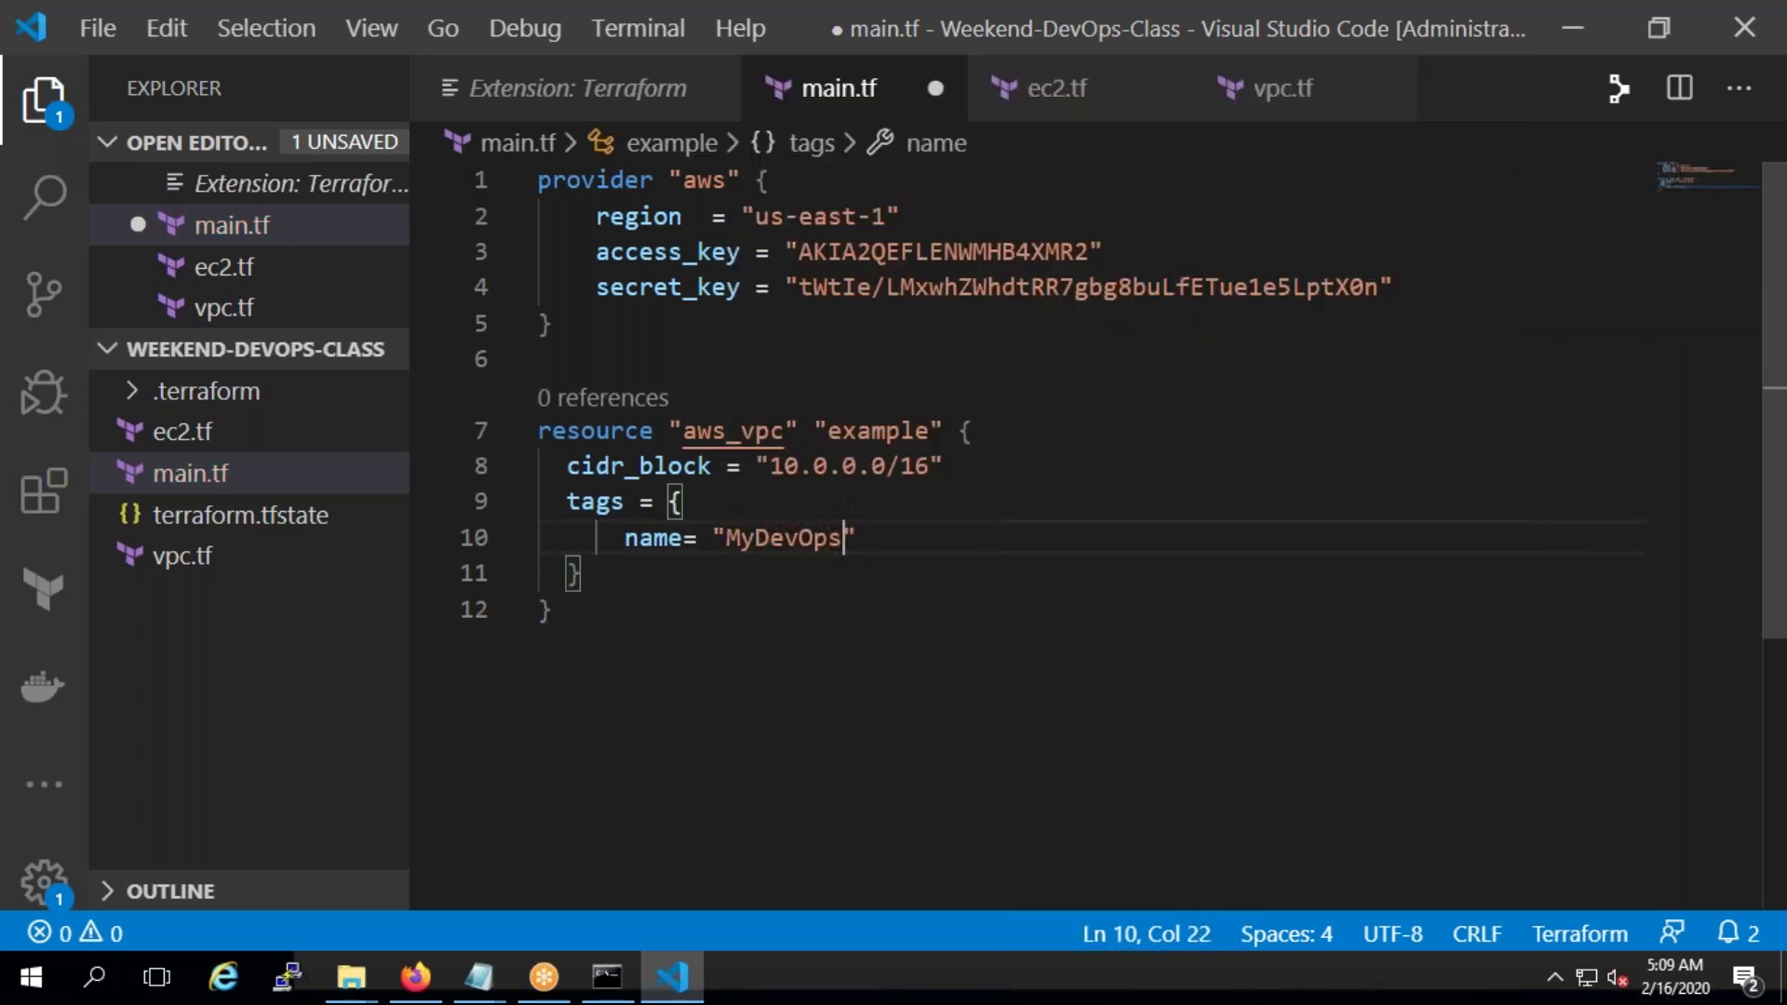
pyautogui.press('BackSpace')
pyautogui.press('BackSpace')
pyautogui.write('pc')
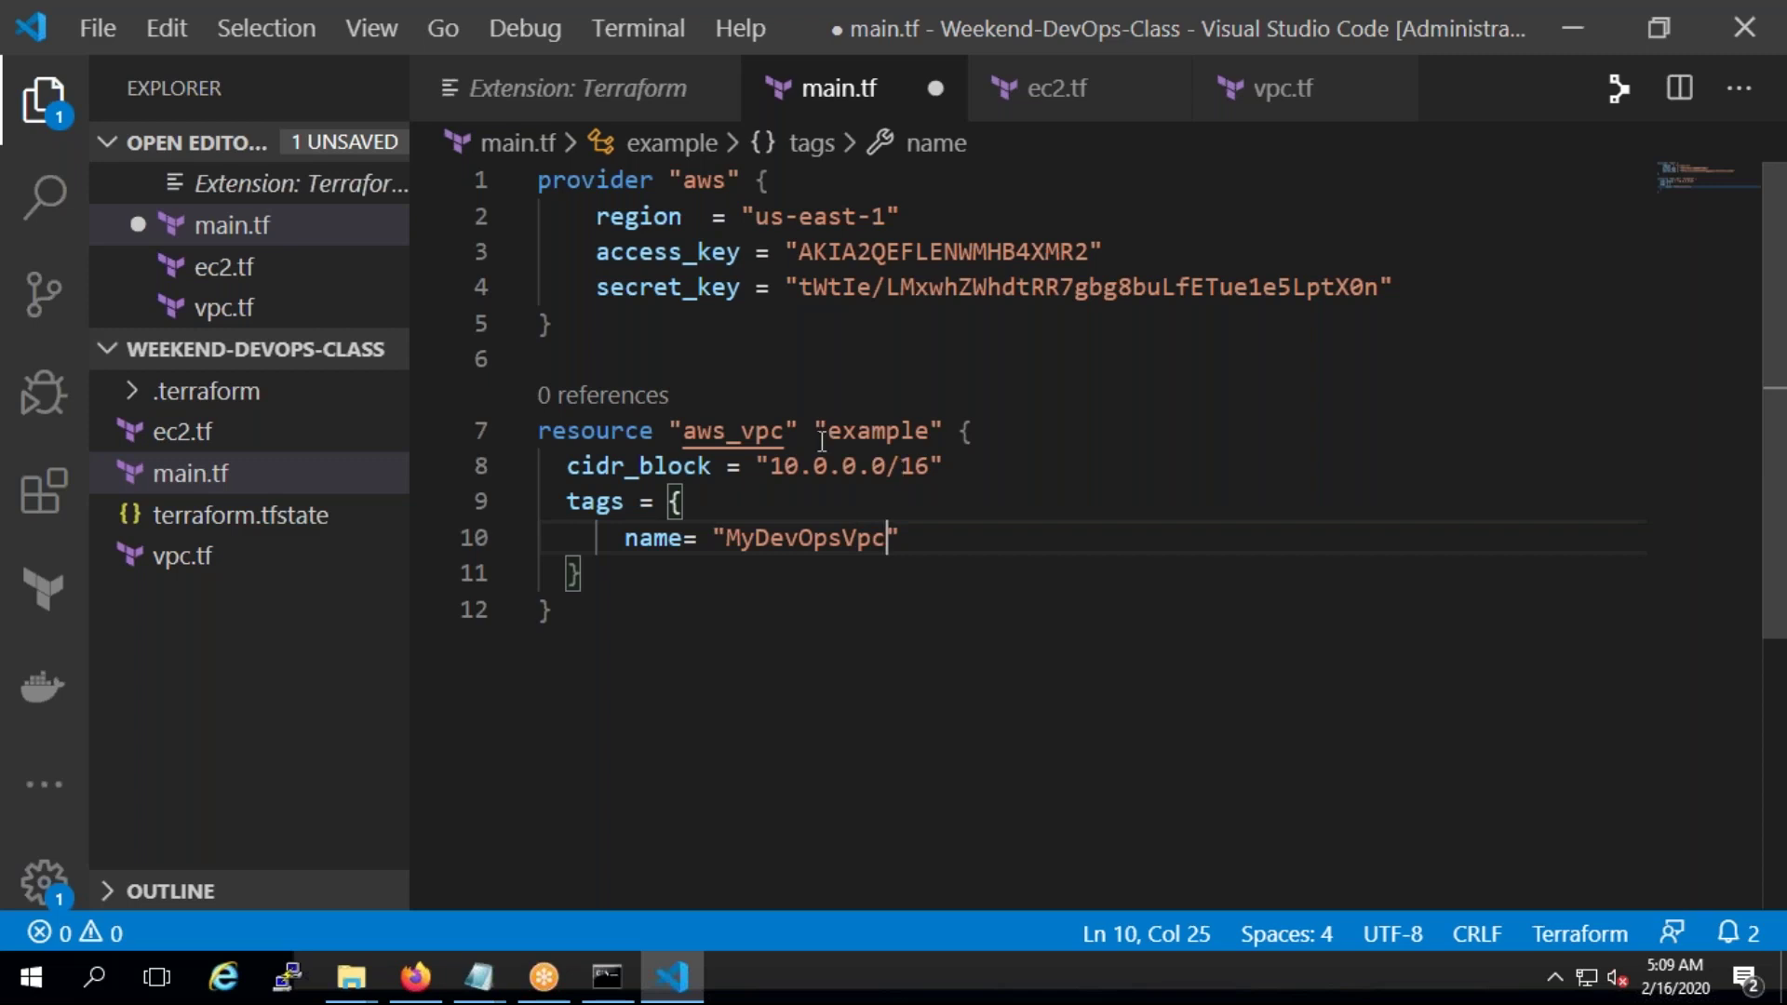
pyautogui.click(685, 540)
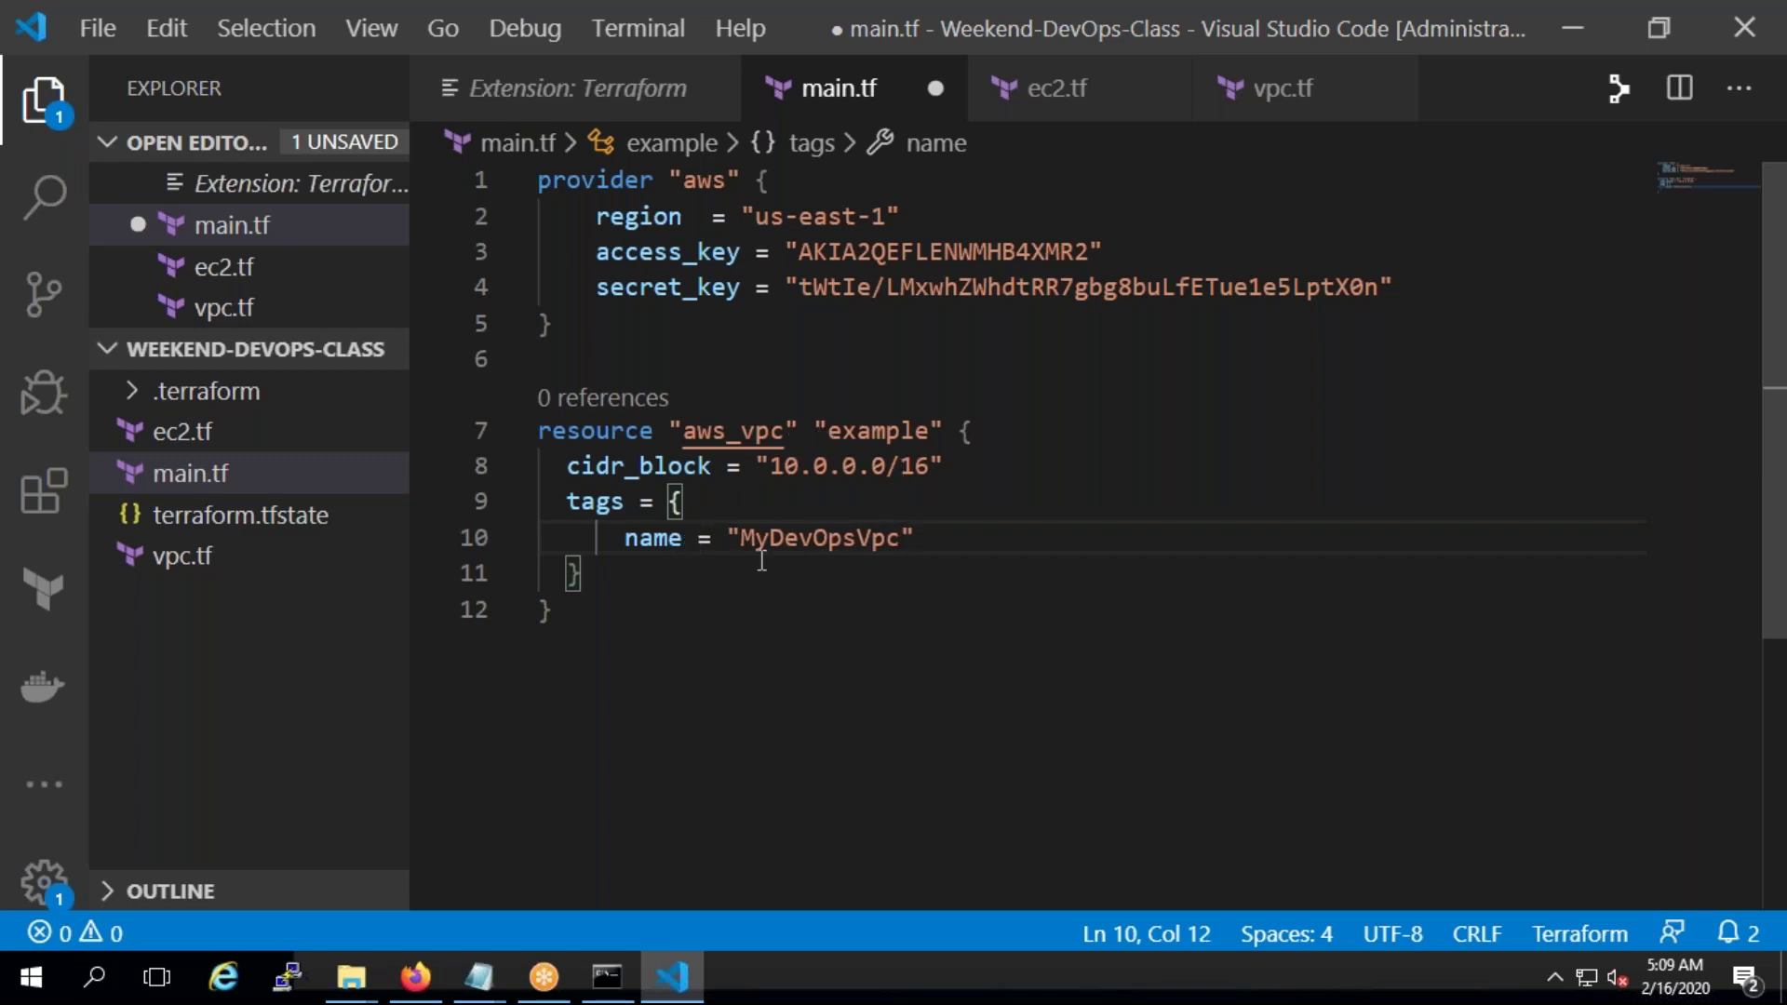
pyautogui.write('s')
pyautogui.press('BackSpace')
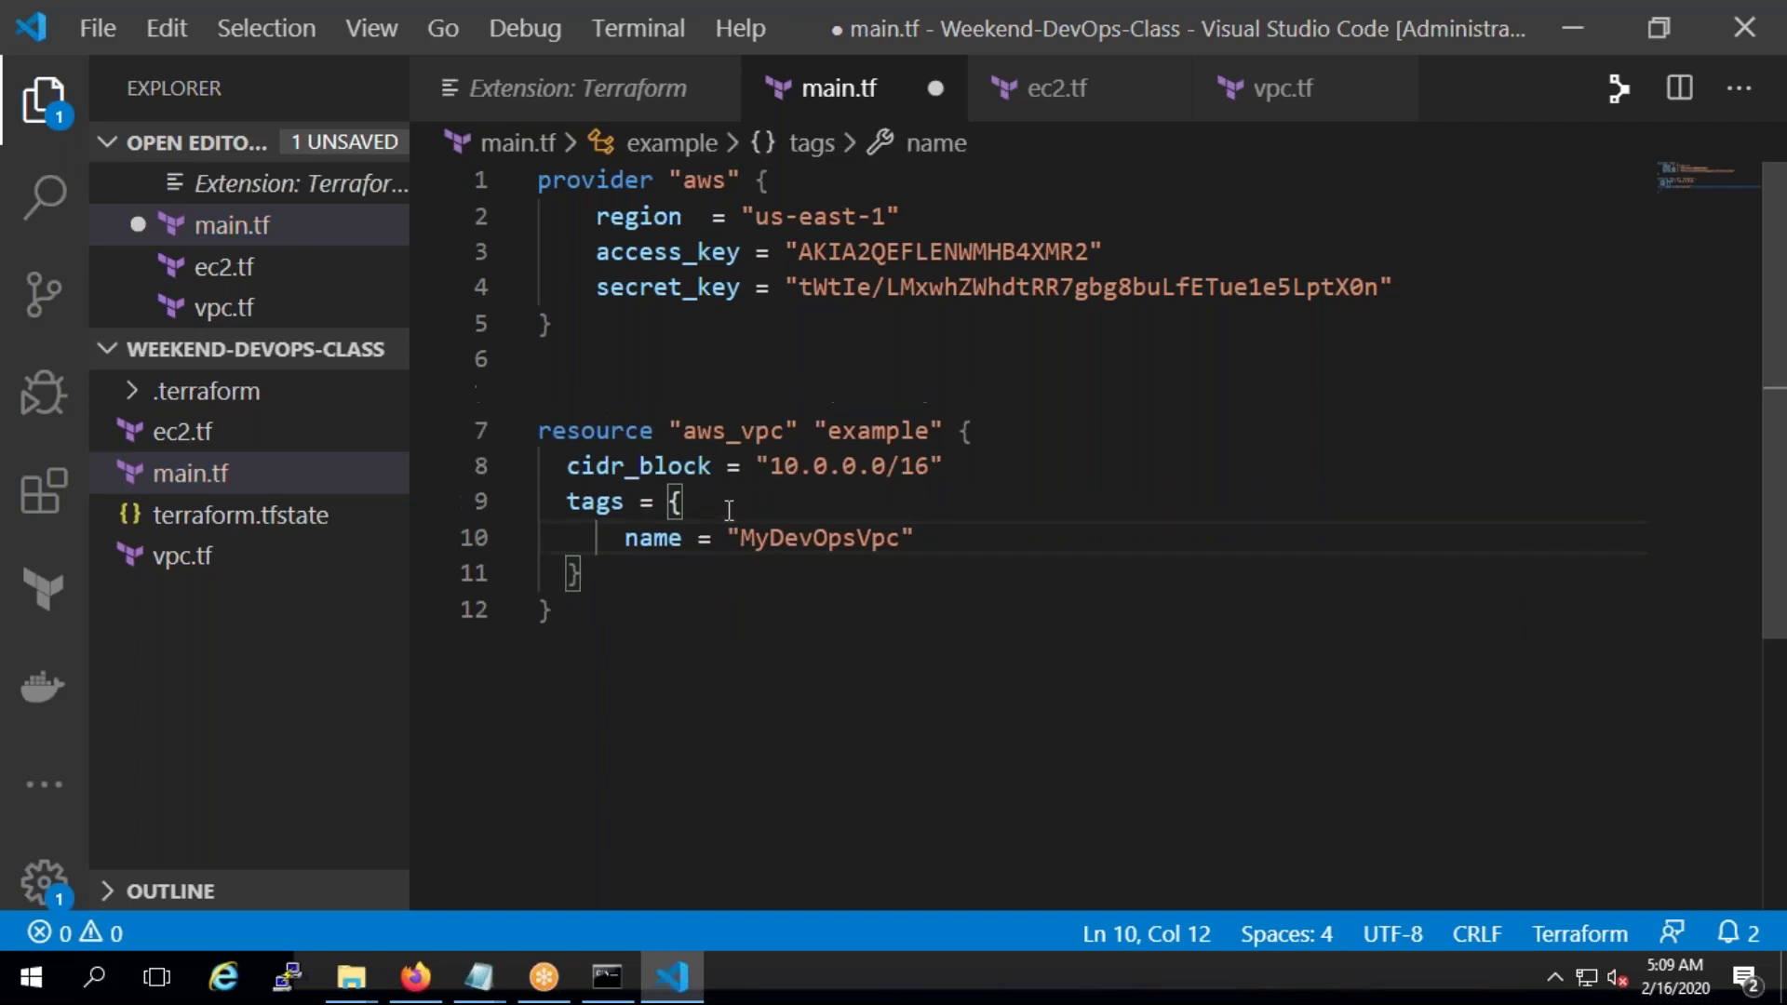
# Switch to the Command Prompt and rerun terraform plan for the tagged VPC configuration
pyautogui.click(604, 988)
pyautogui.press('Up')
pyautogui.press('Up')
pyautogui.press('Return')
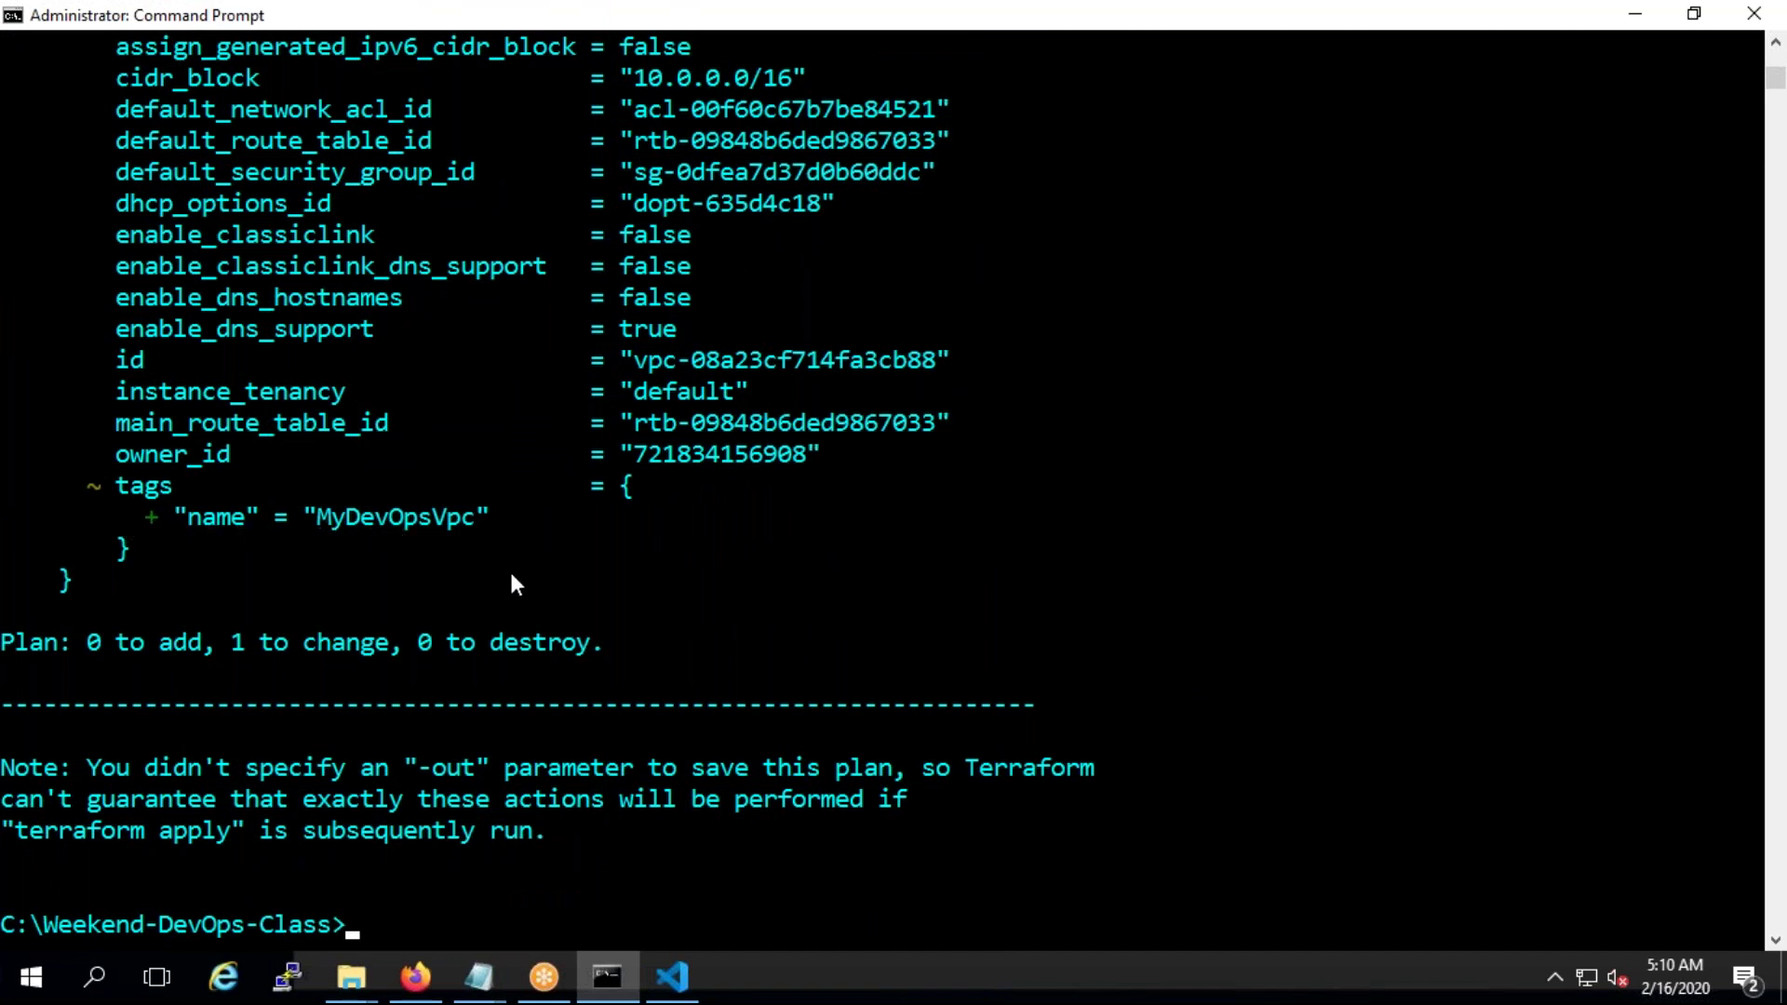
# Clear the Command Prompt output and run terraform apply for the VPC tag change
pyautogui.write('cls')
pyautogui.press('Return')
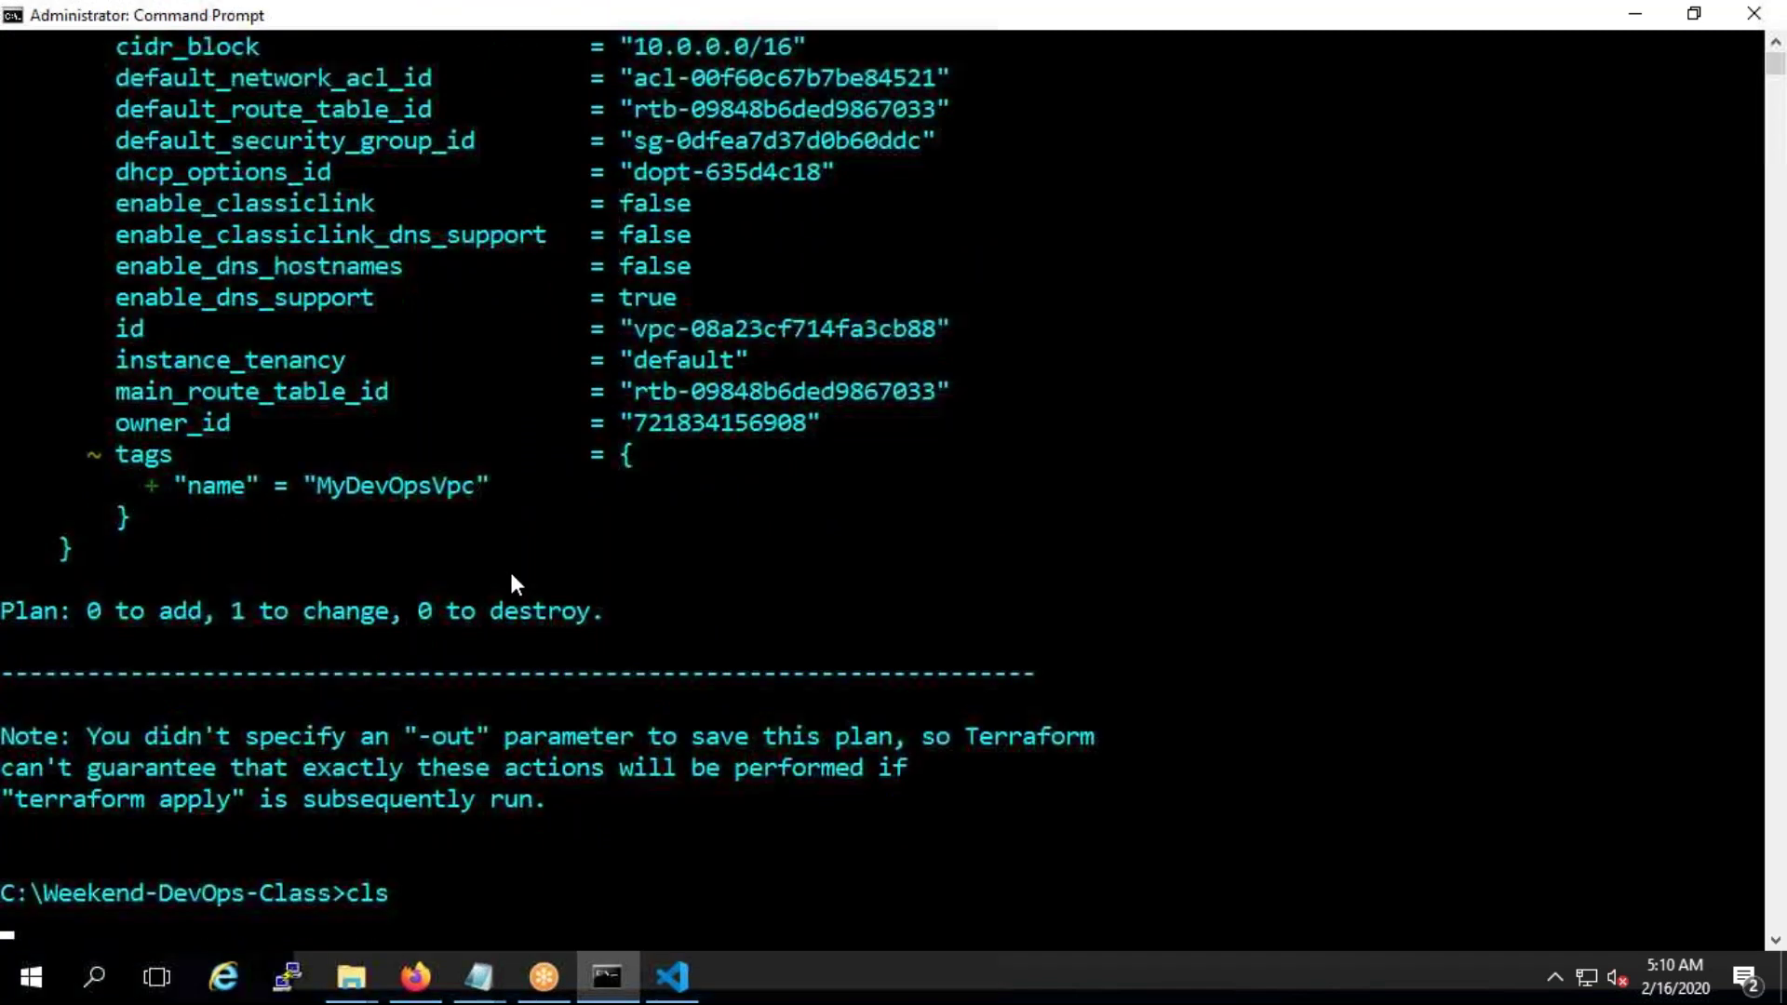
pyautogui.press('Up')
pyautogui.press('Up')
pyautogui.press('BackSpace')
pyautogui.press('BackSpace')
pyautogui.press('BackSpace')
pyautogui.press('BackSpace')
pyautogui.press('BackSpace')
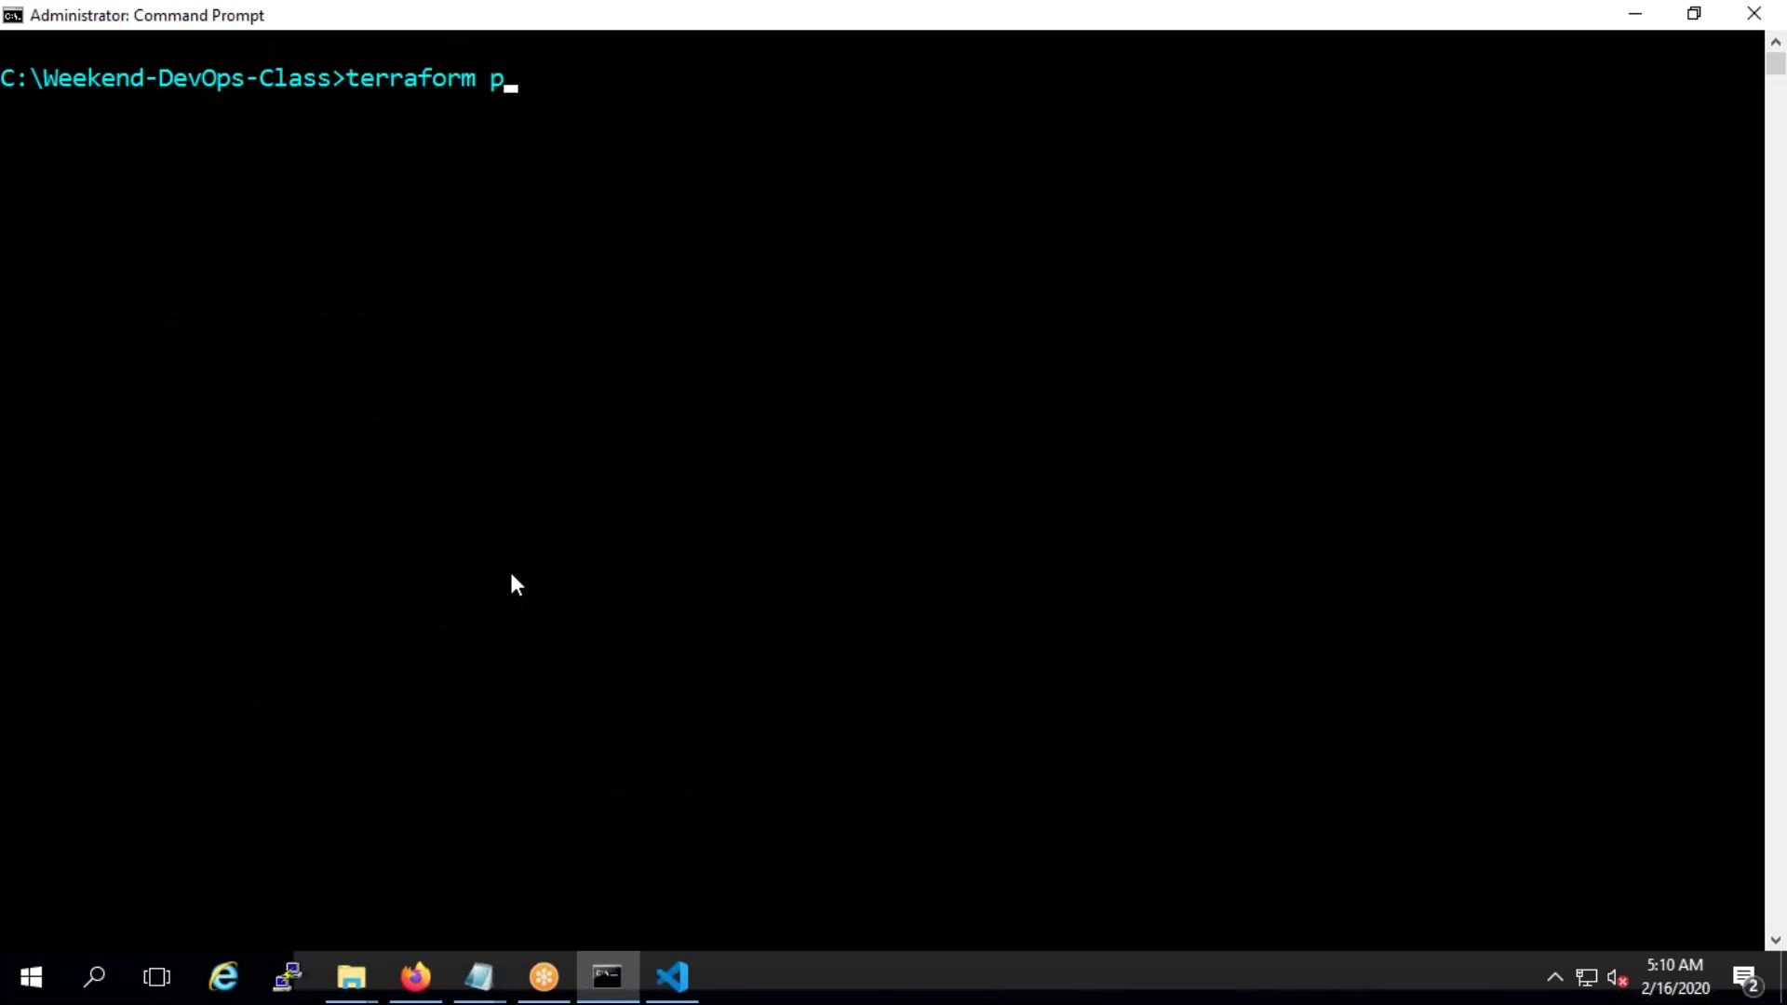
pyautogui.write('apply')
pyautogui.press('Return')
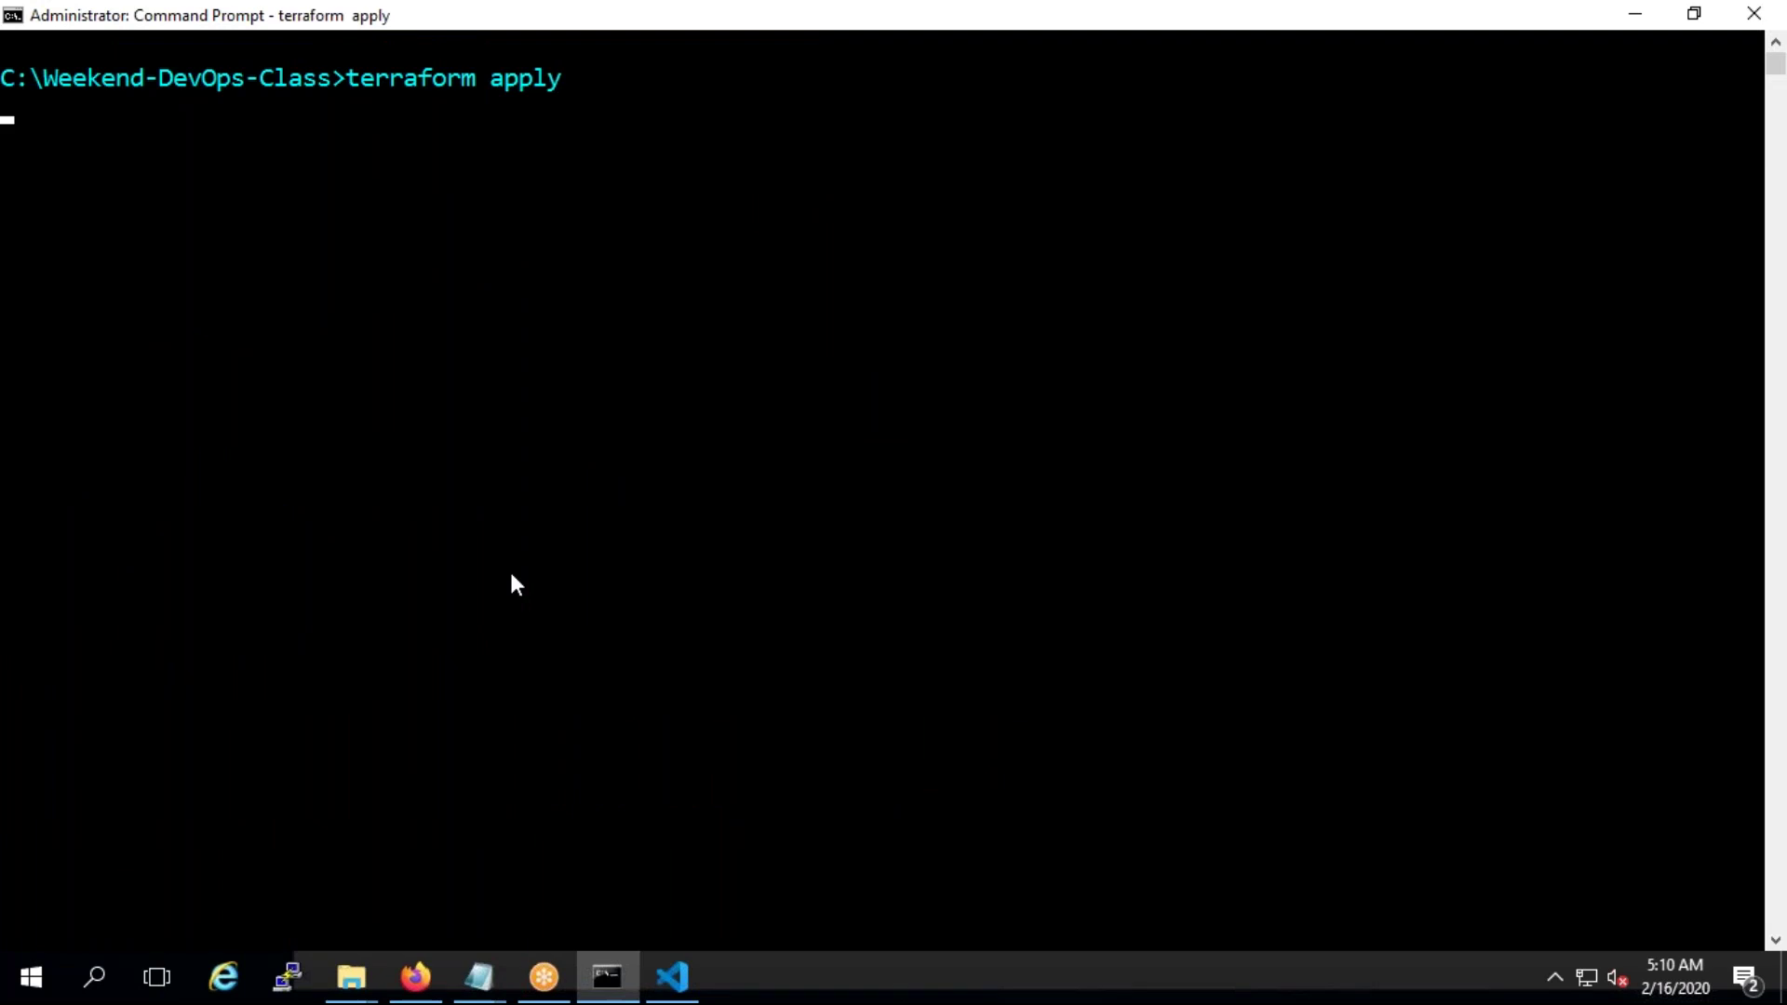